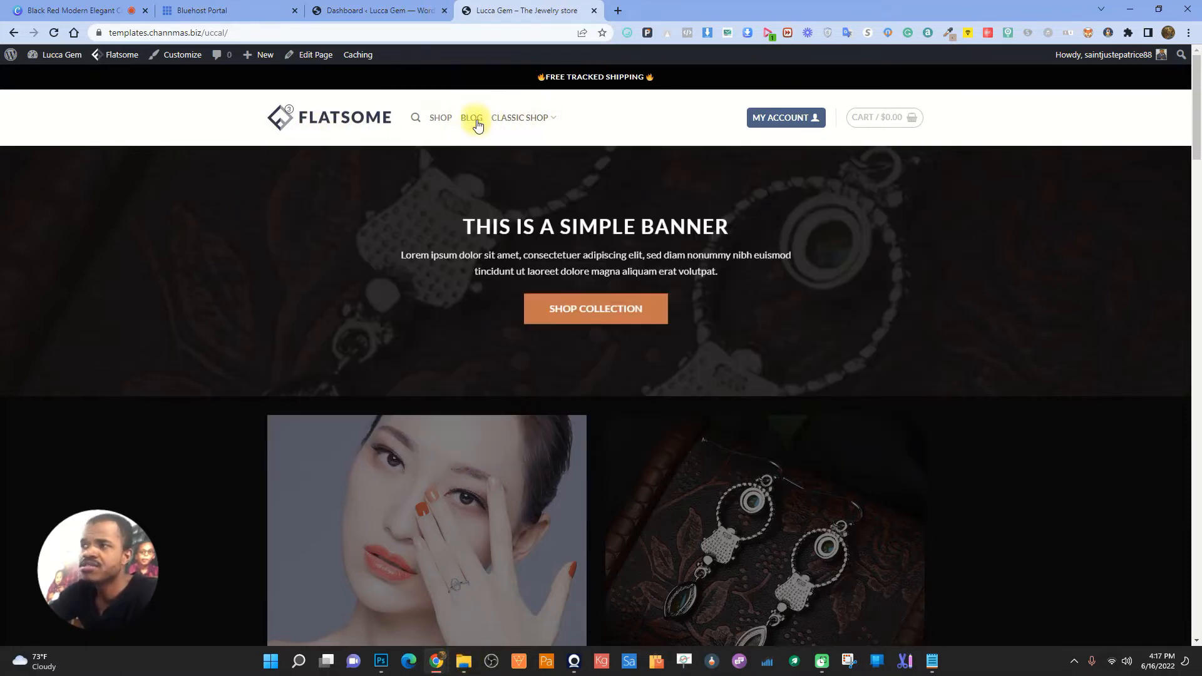
# - From the dashboard, open Appearance > Menus on the Main menu
pyautogui.click(351, 10)
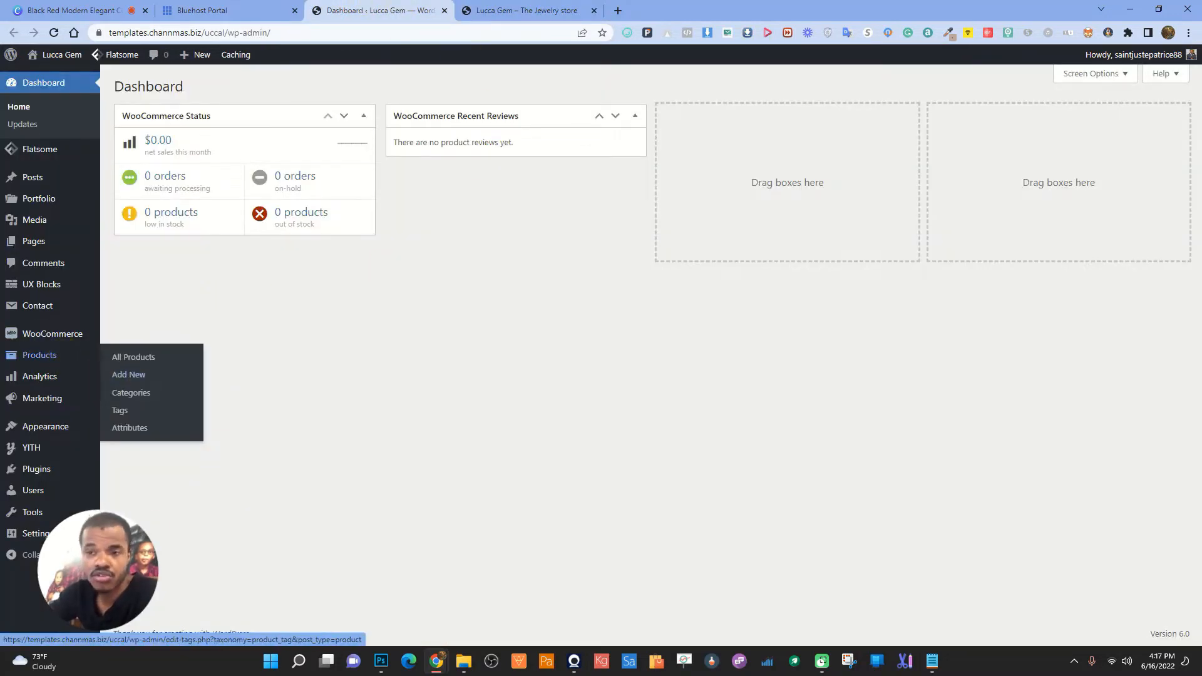
pyautogui.moveTo(47, 426)
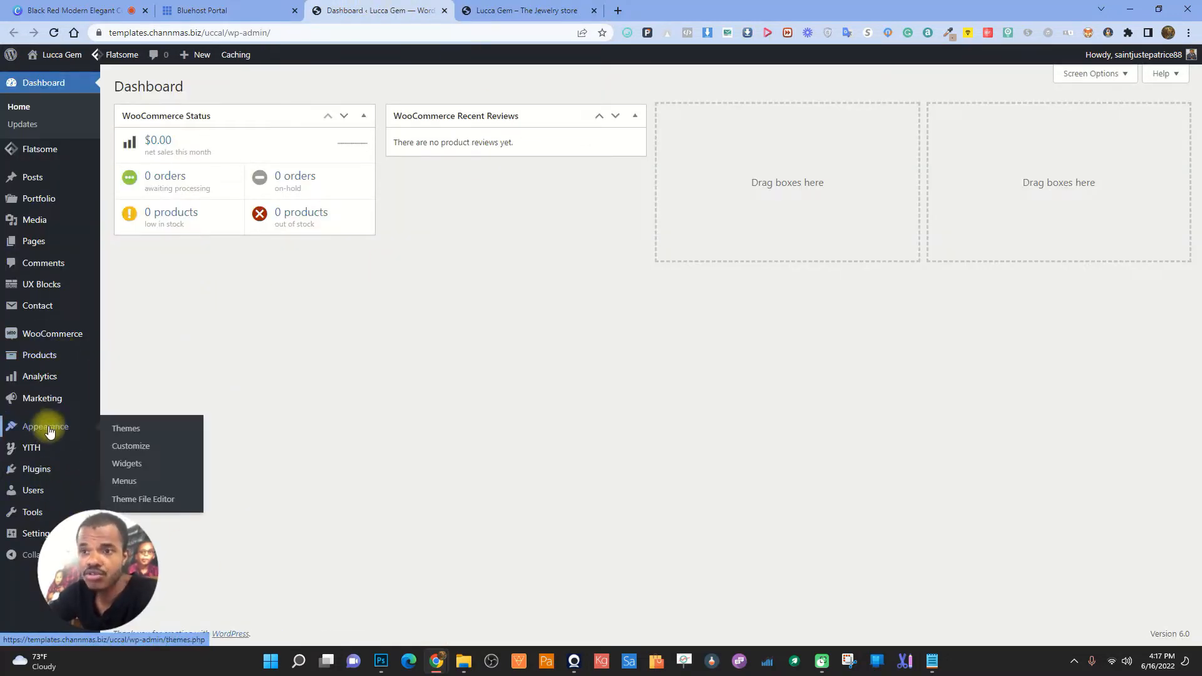
pyautogui.click(125, 482)
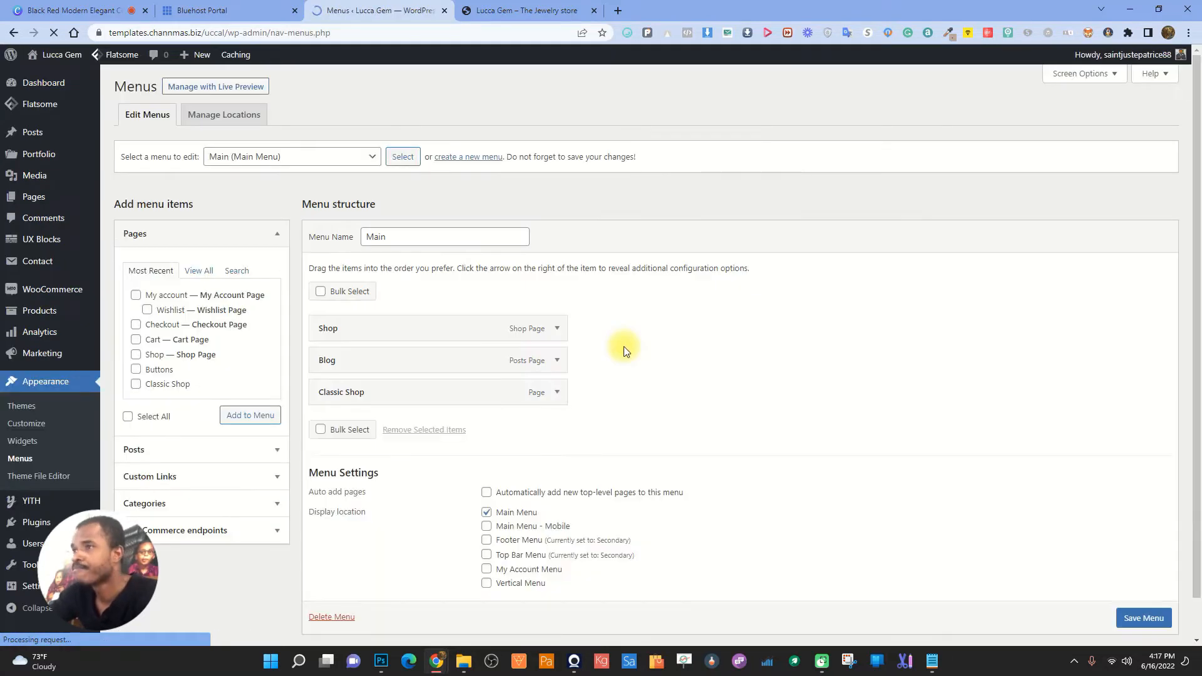
pyautogui.scroll(-1, 596, 368)
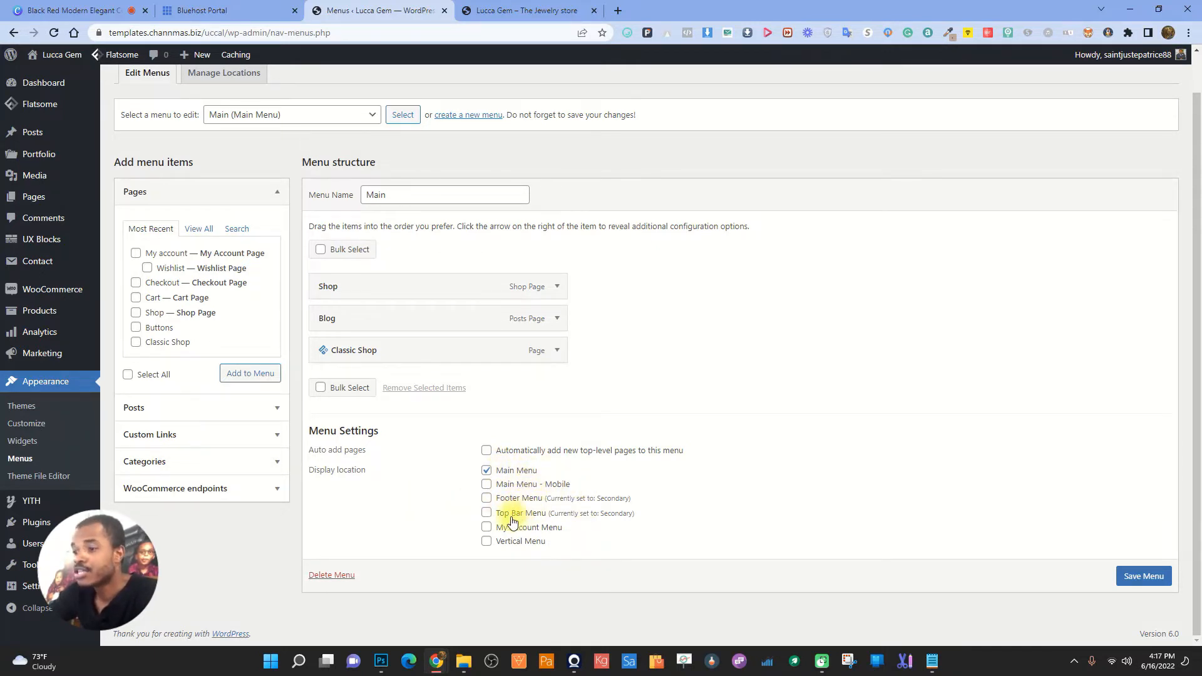
# - Compare the Main menu's items with the storefront's current navigation
pyautogui.click(526, 10)
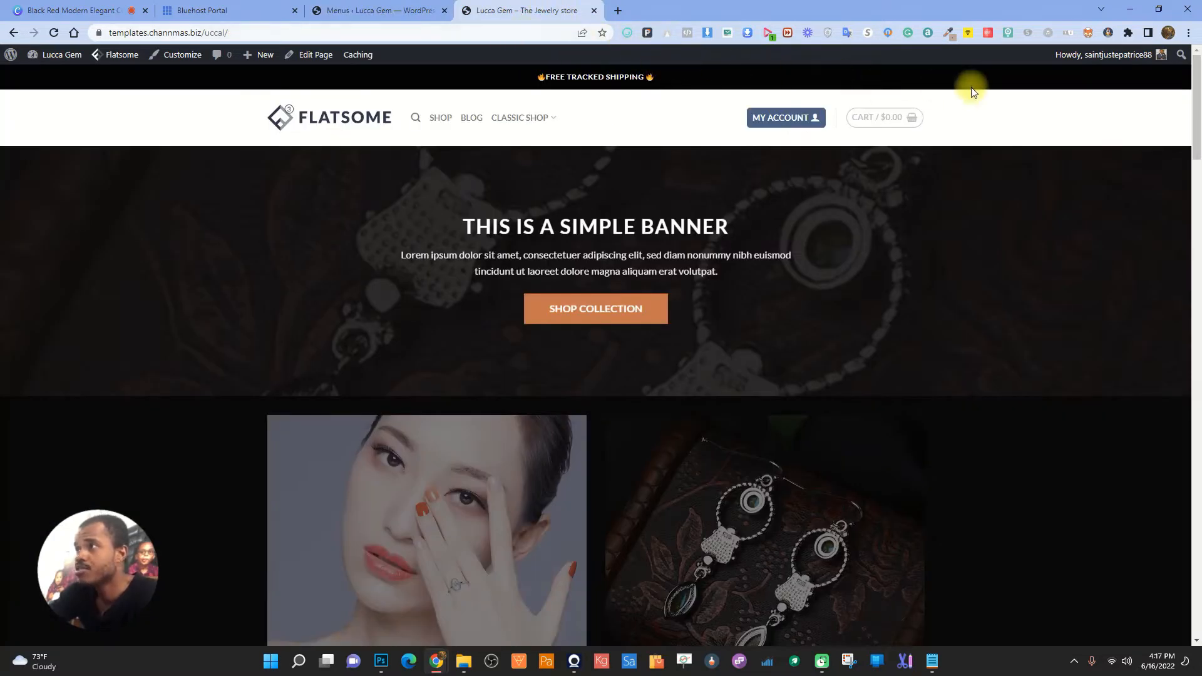
pyautogui.click(375, 7)
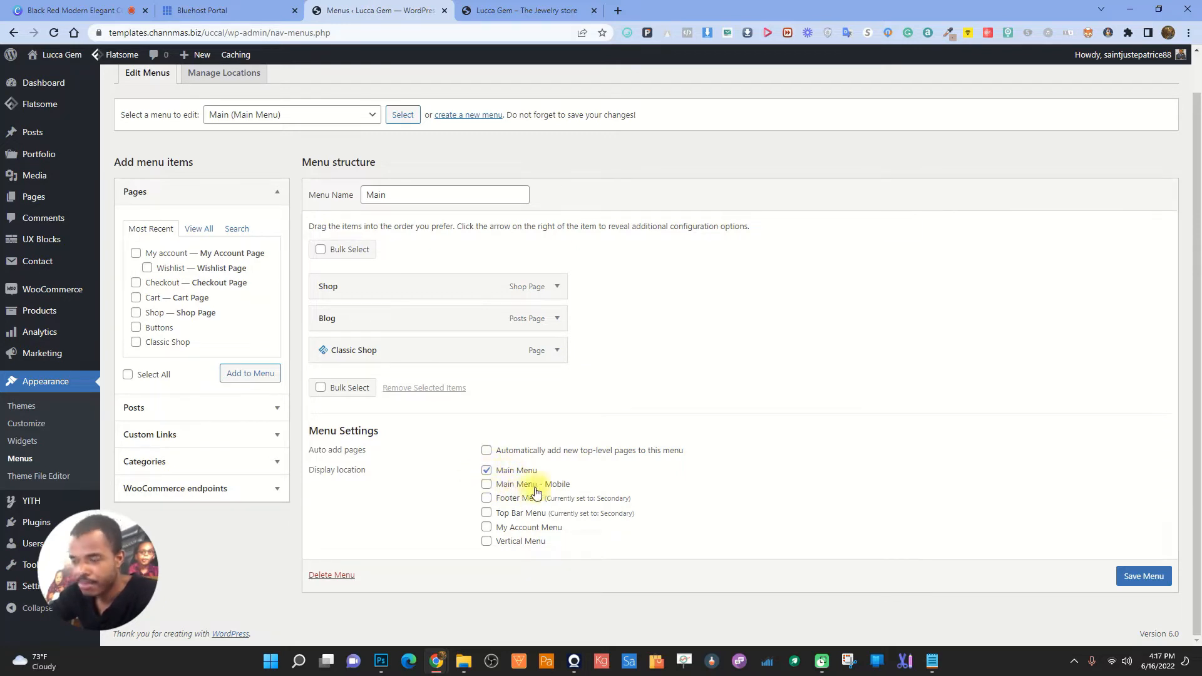
pyautogui.scroll(1, 650, 492)
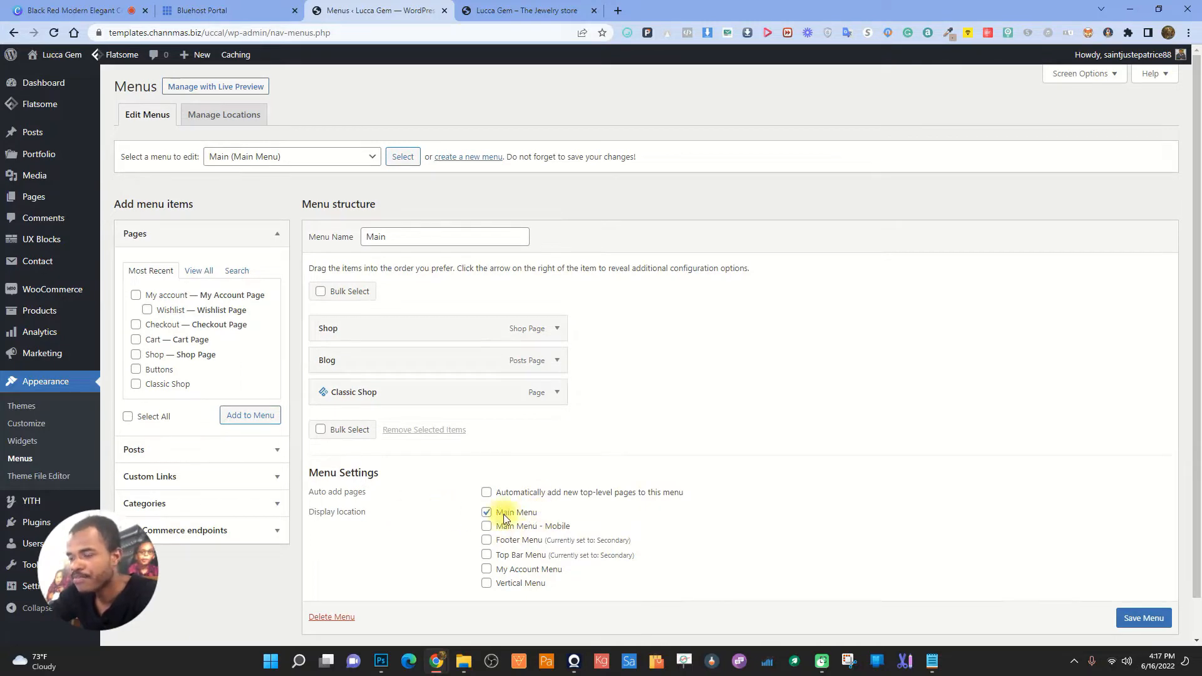
pyautogui.click(494, 8)
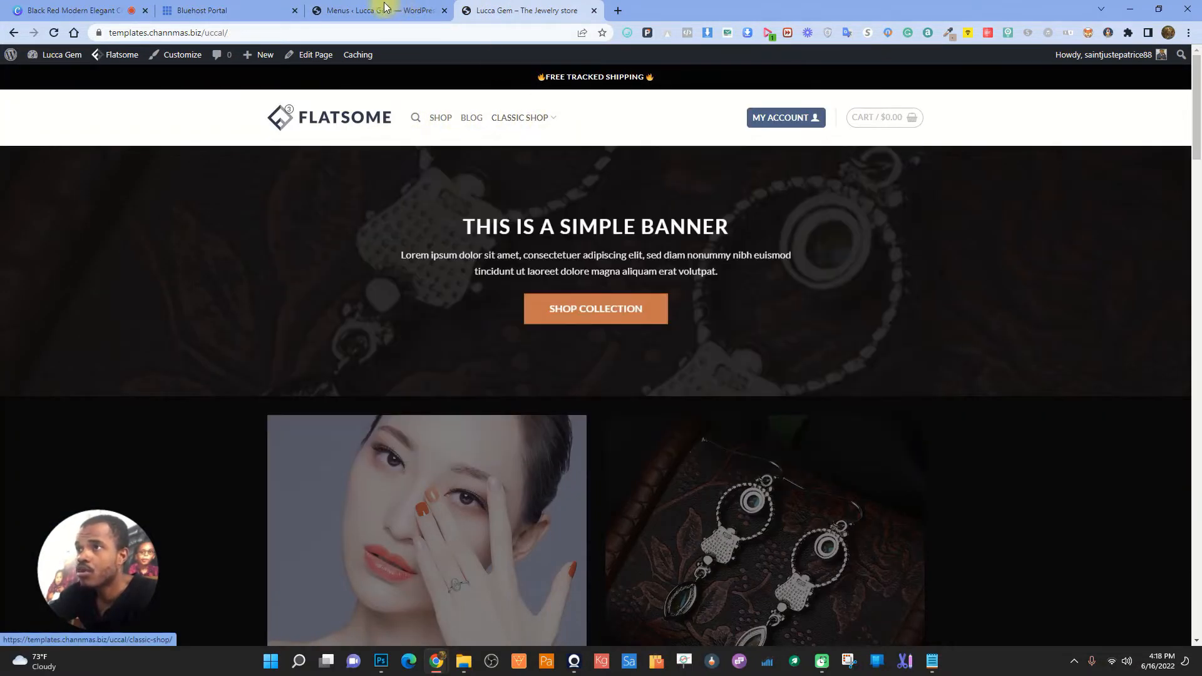
pyautogui.click(238, 5)
pyautogui.click(437, 5)
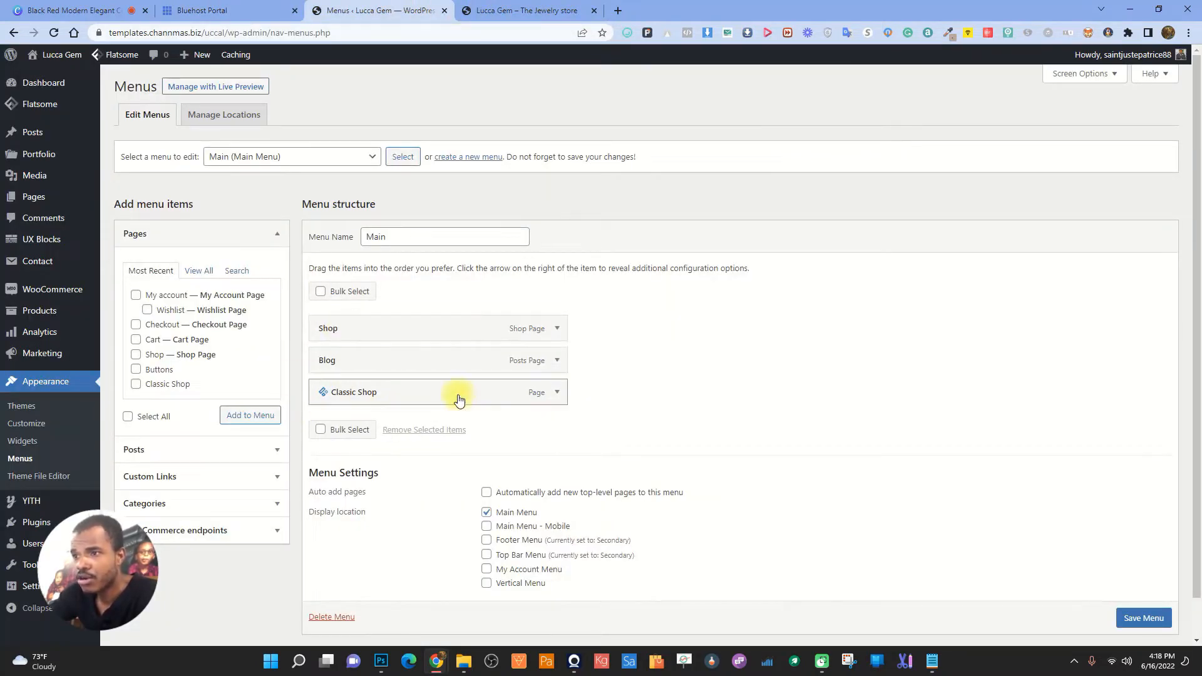
# - Delete the Main menu permanently
pyautogui.click(557, 392)
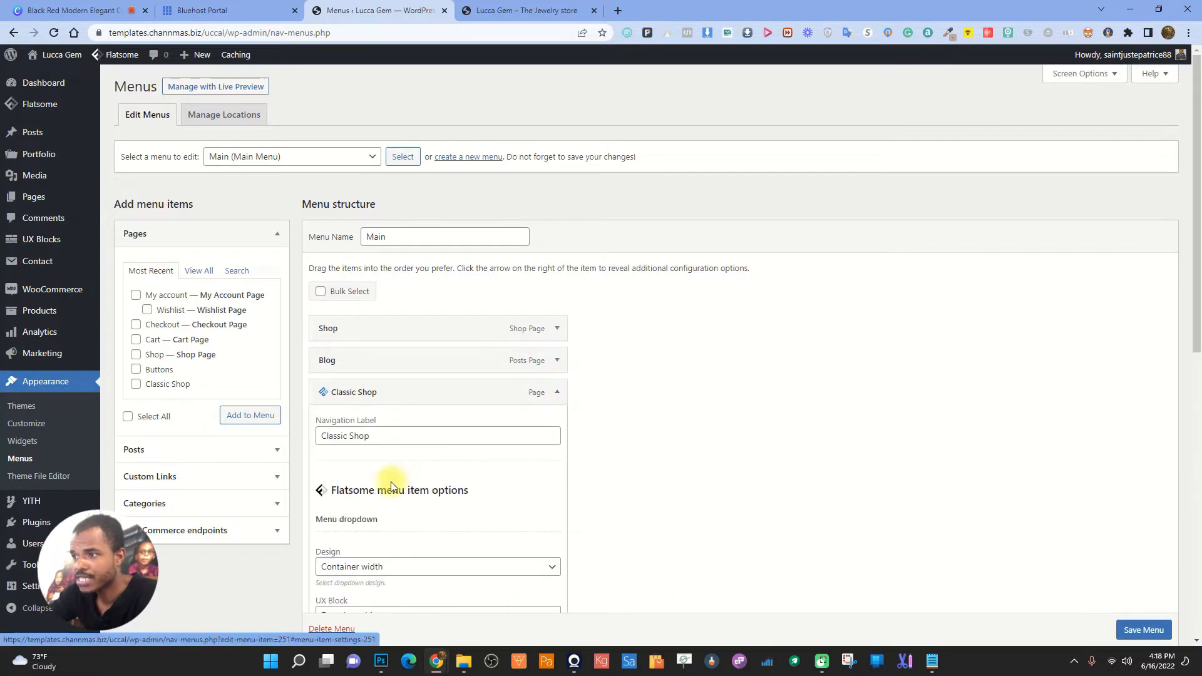
pyautogui.scroll(-5, 514, 504)
pyautogui.click(330, 629)
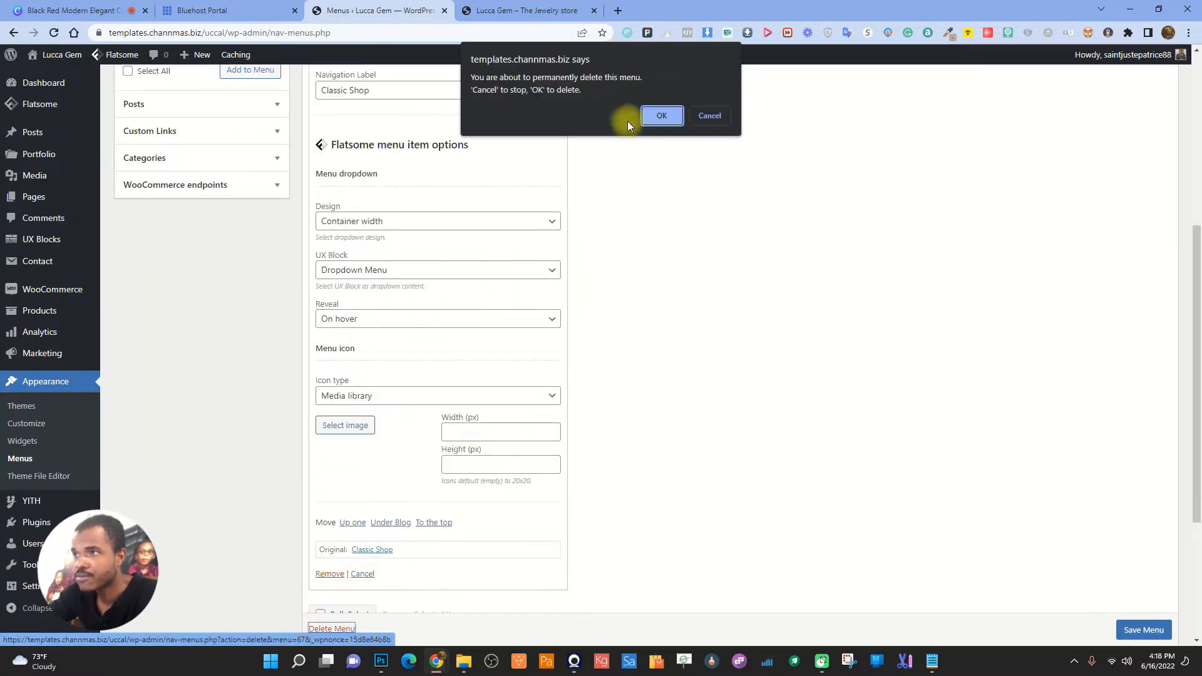
pyautogui.click(657, 115)
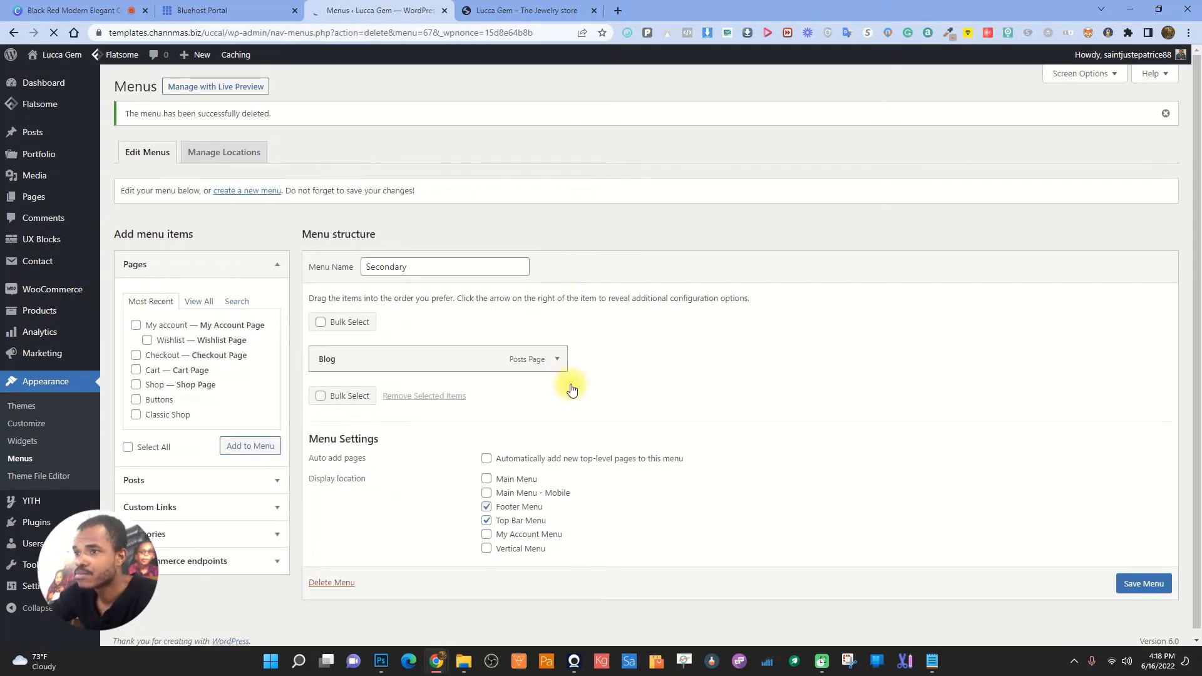
# - Remove the Blog item from the Secondary menu and check the storefront
pyautogui.click(558, 360)
pyautogui.scroll(-5, 470, 534)
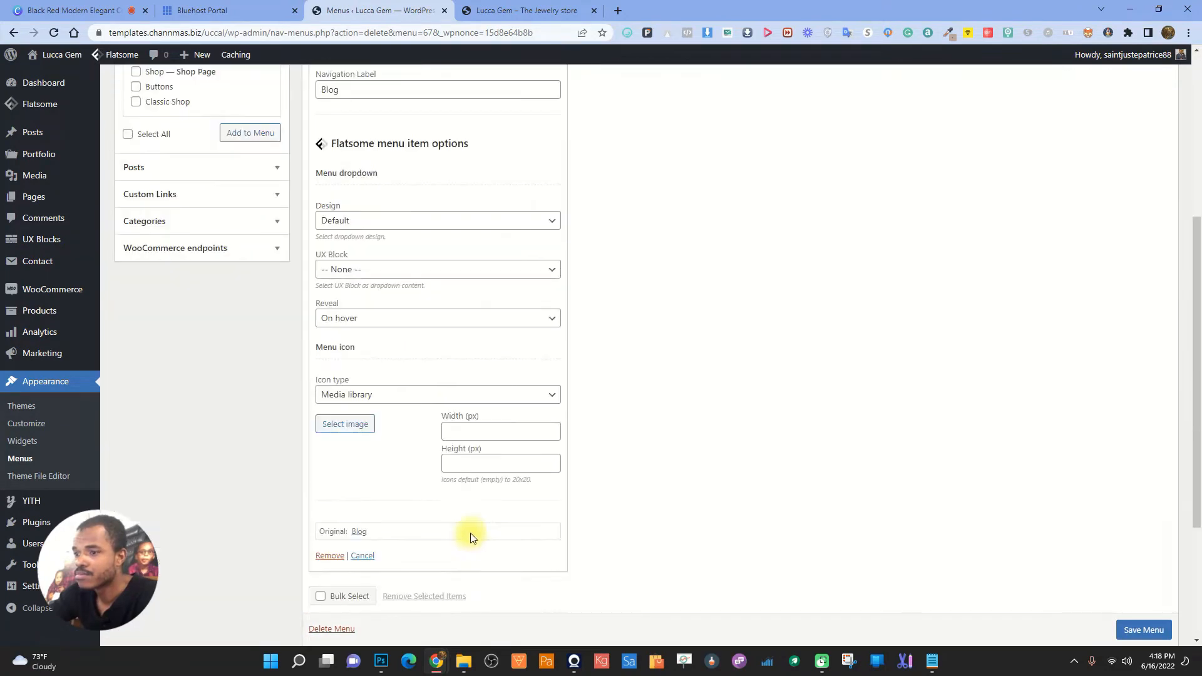
pyautogui.click(332, 552)
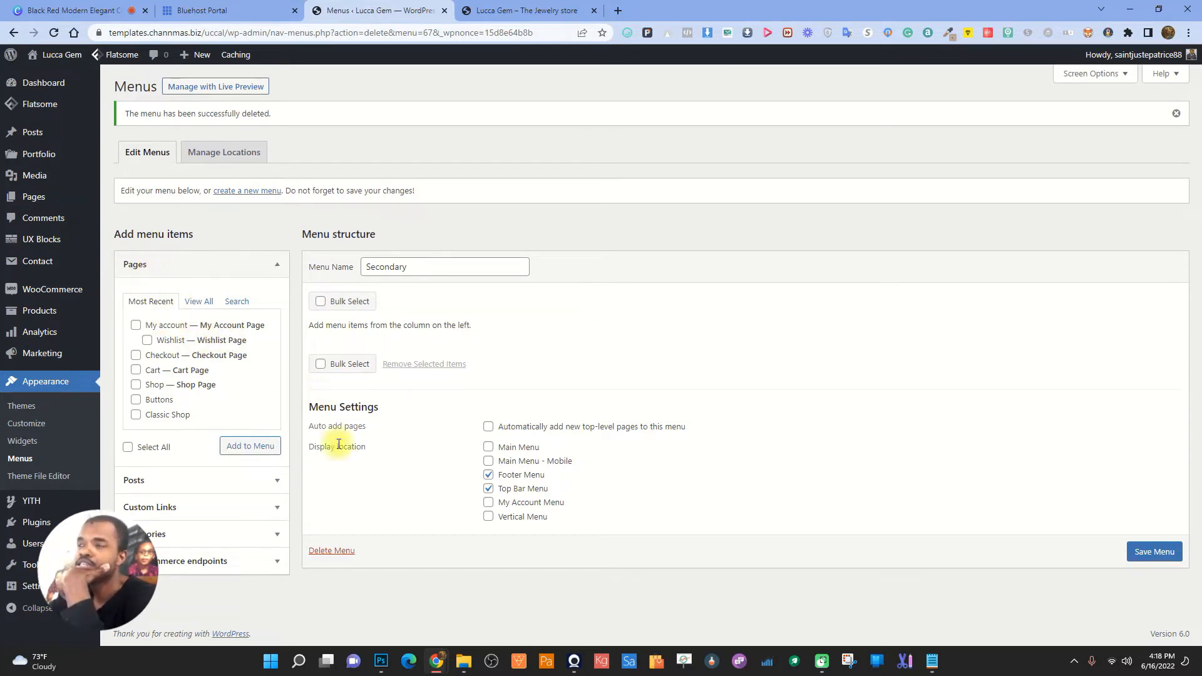
pyautogui.click(539, 10)
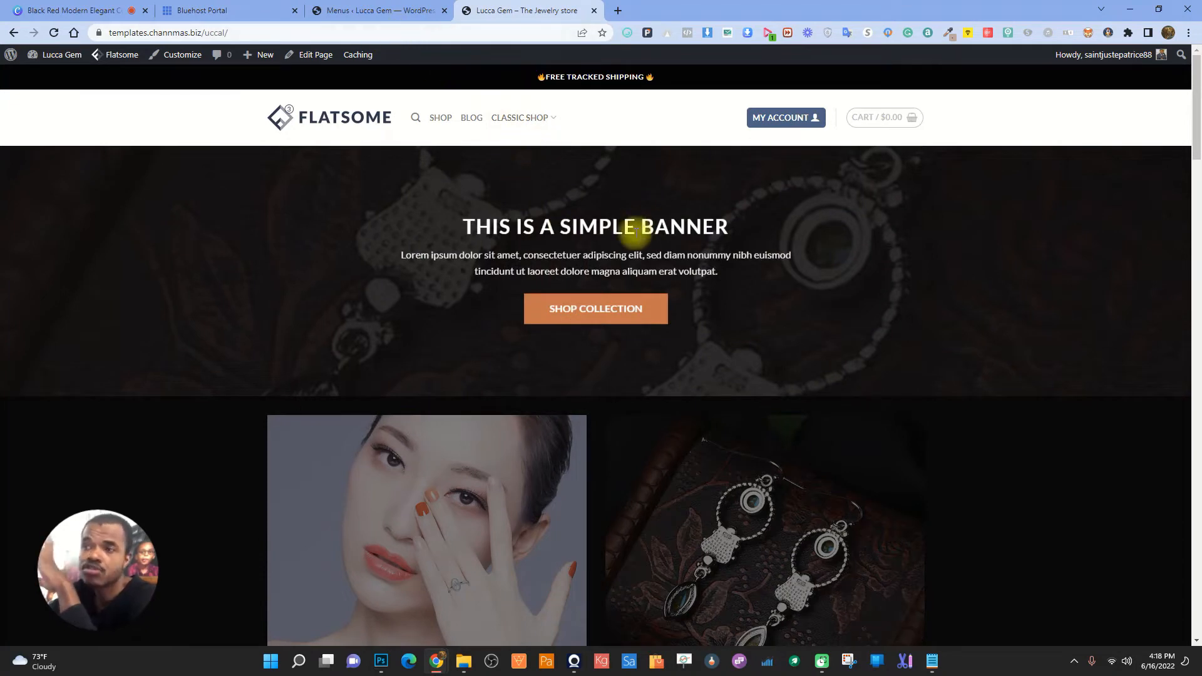
pyautogui.moveTo(553, 127)
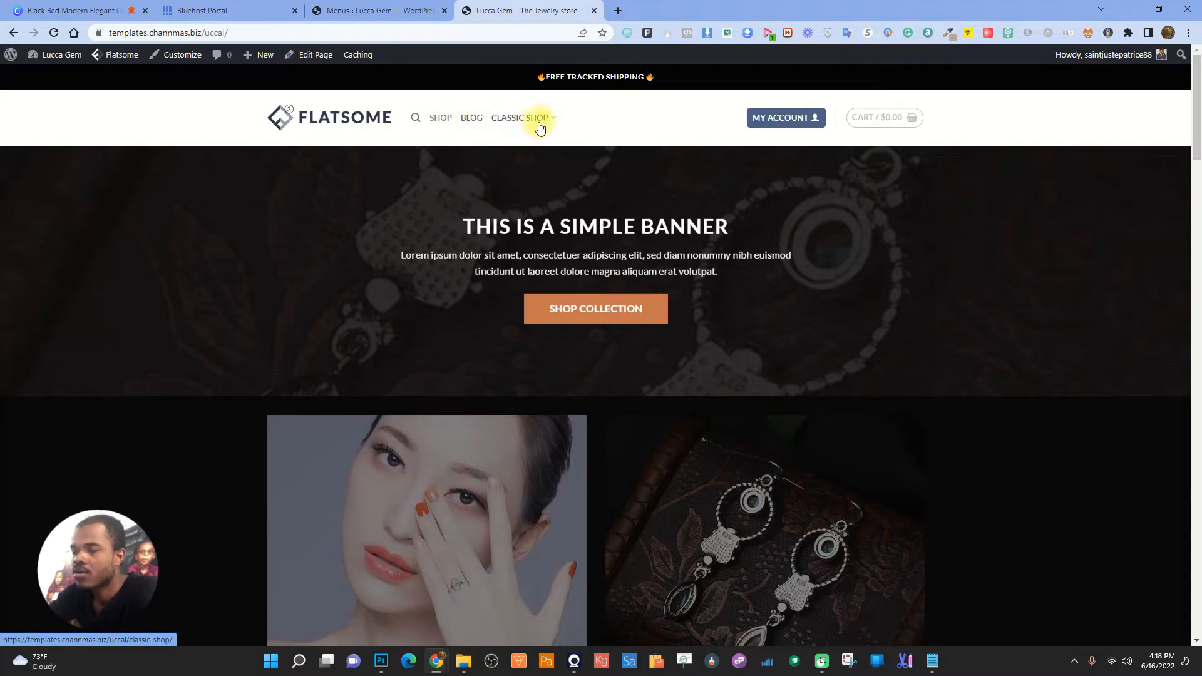
pyautogui.click(354, 5)
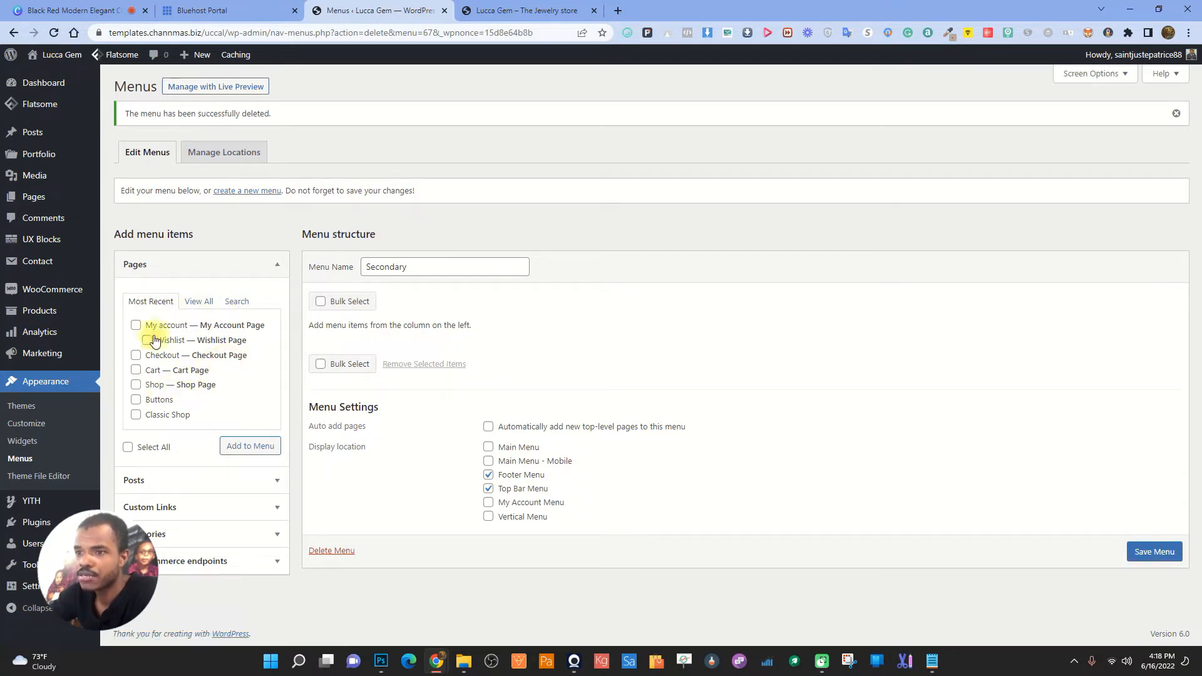
# - Show the full View All list of site pages
pyautogui.click(203, 301)
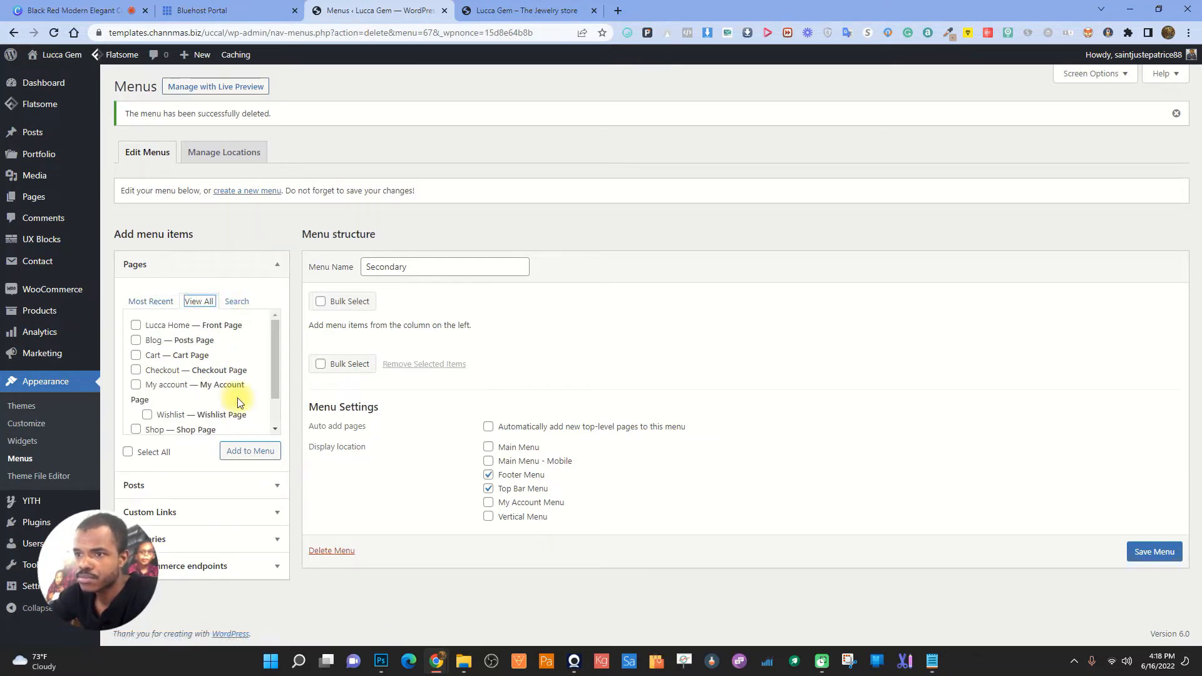
pyautogui.scroll(-2, 232, 400)
pyautogui.scroll(2, 217, 399)
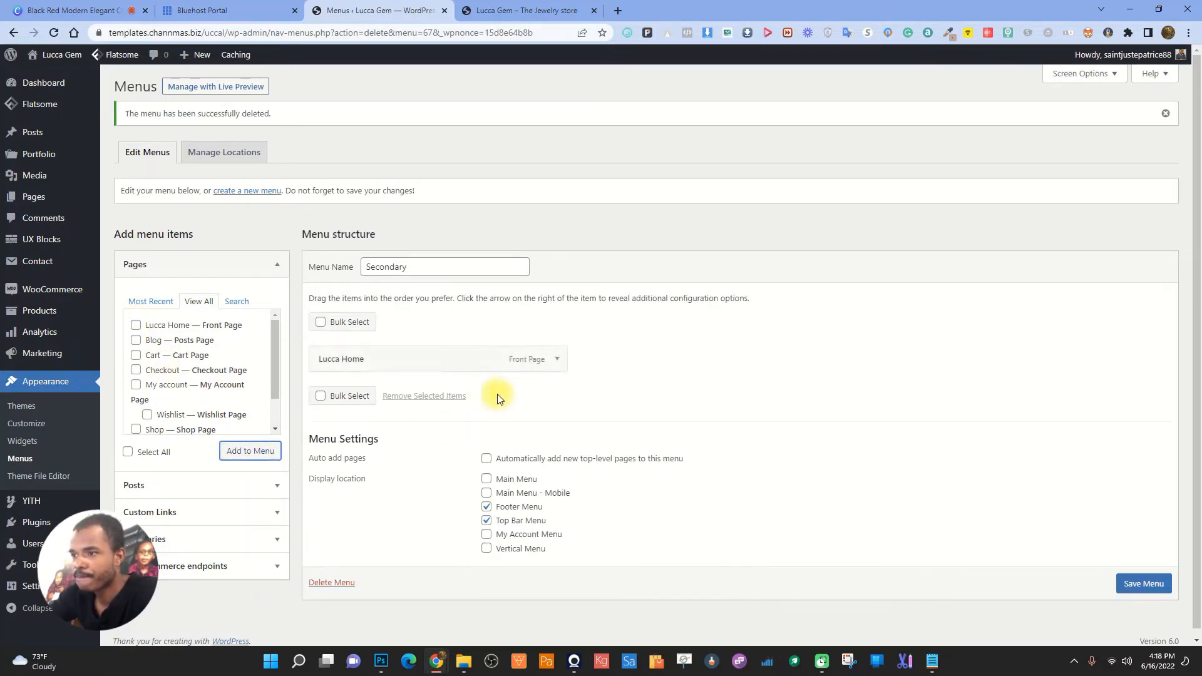
# - Change the Lucca Home item's navigation label to HOIME
pyautogui.click(557, 359)
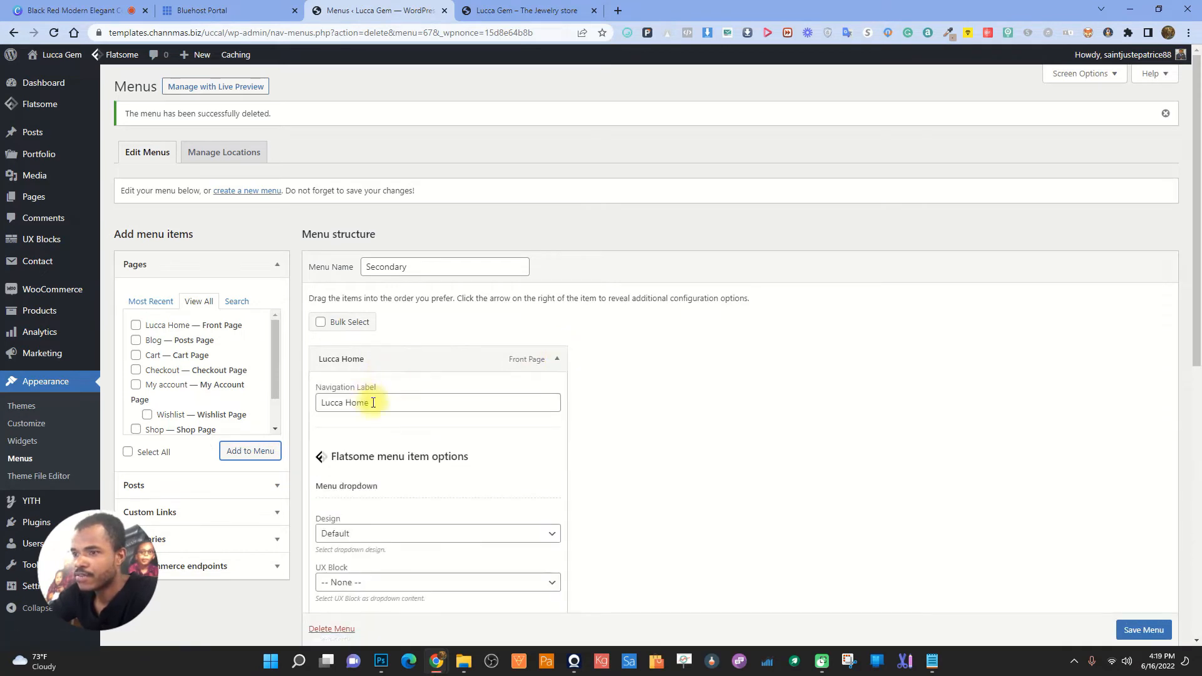
pyautogui.doubleClick(341, 402)
pyautogui.press('Delete')
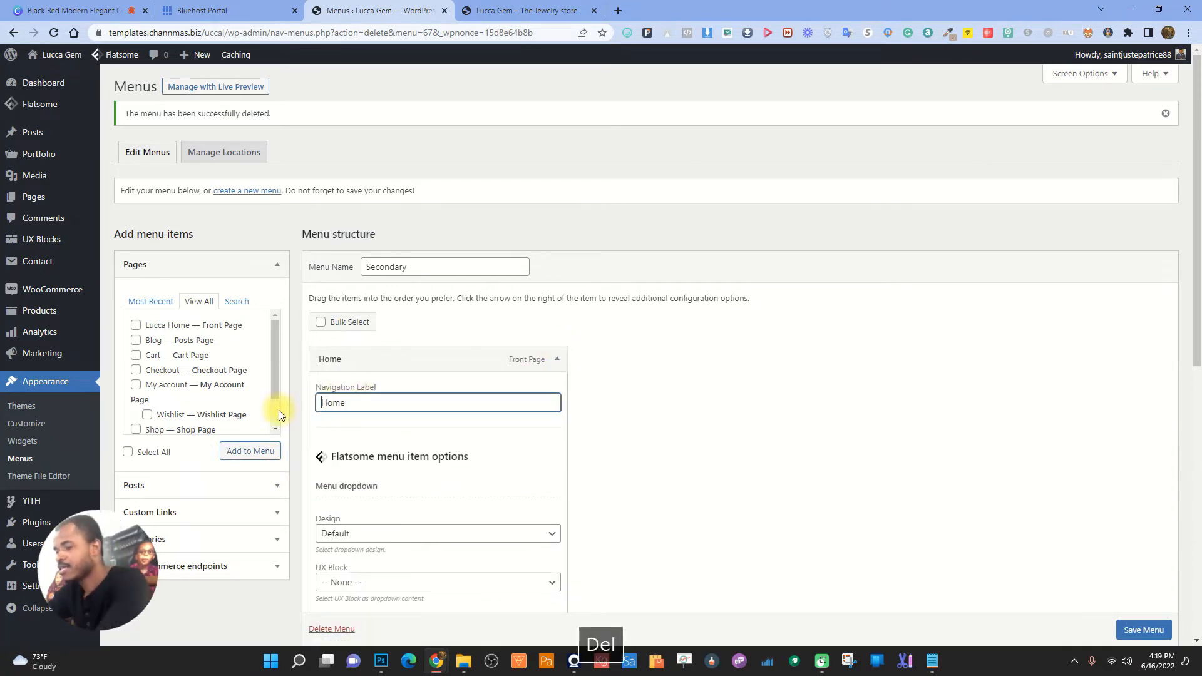
pyautogui.press('capslock')
pyautogui.write('HOIME')
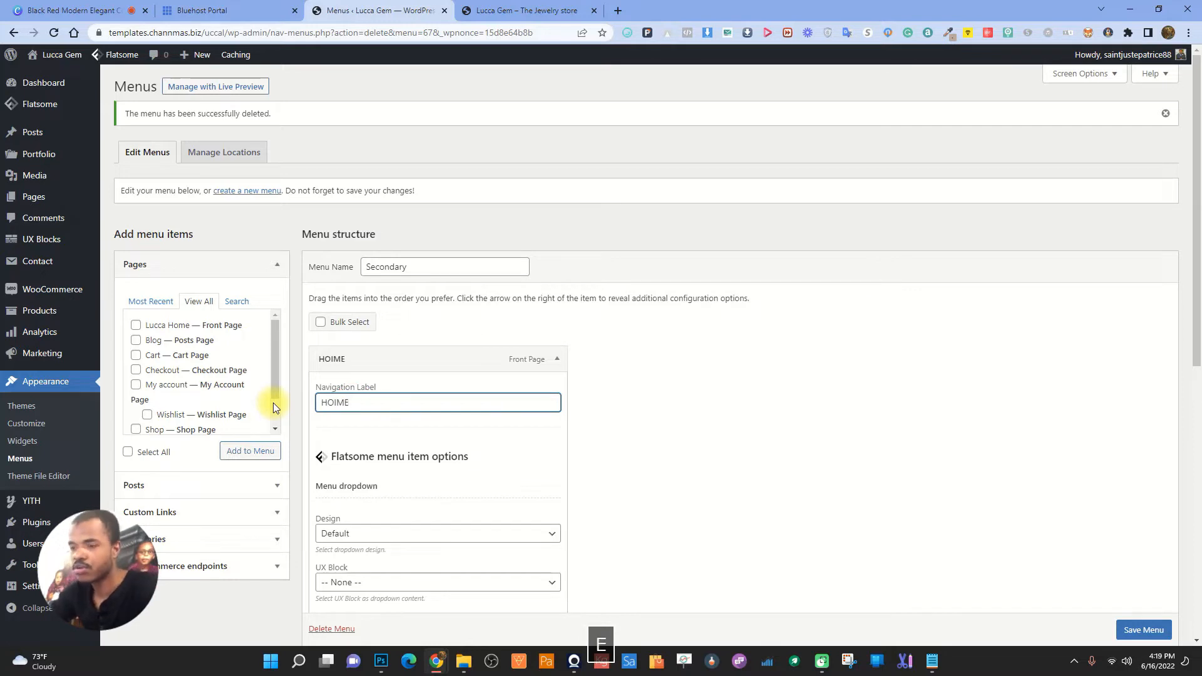
pyautogui.click(557, 359)
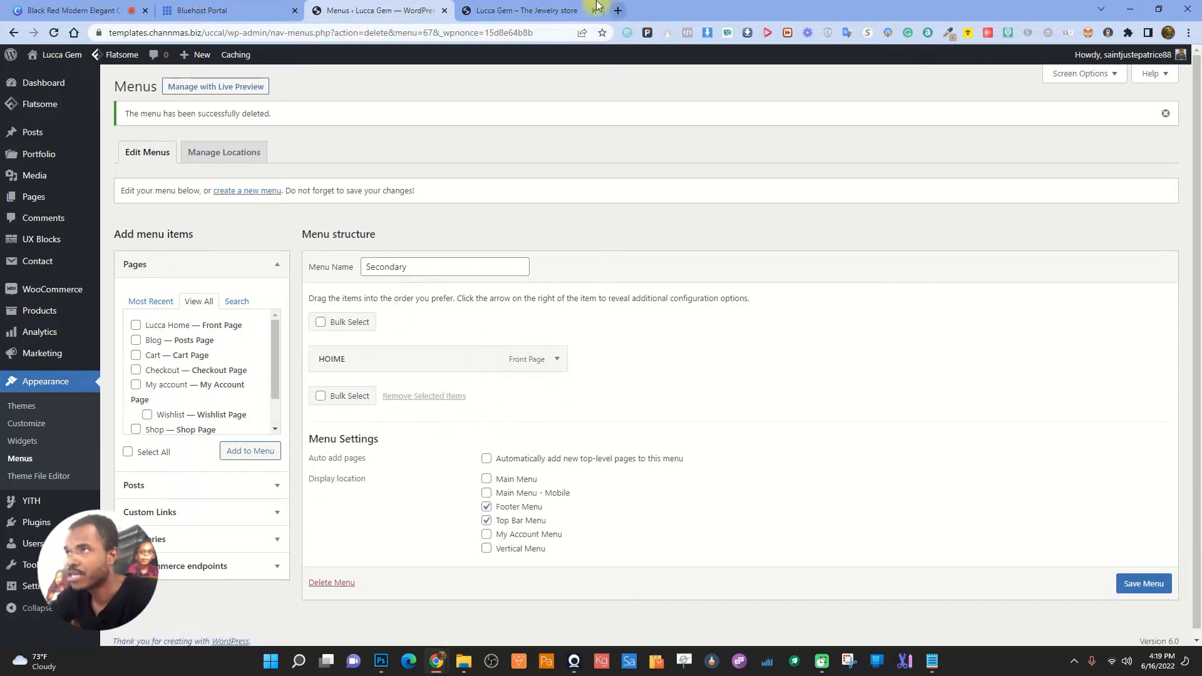
# - Reload the storefront to see the menu changes
pyautogui.click(579, 10)
pyautogui.click(54, 33)
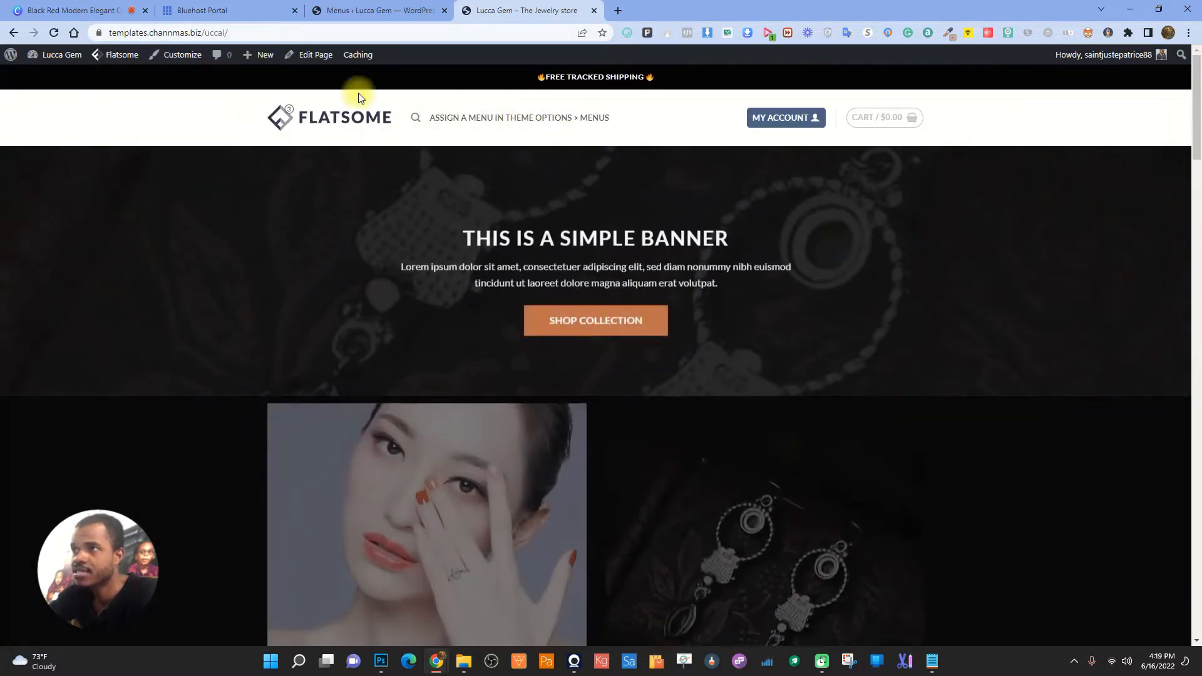
pyautogui.click(380, 10)
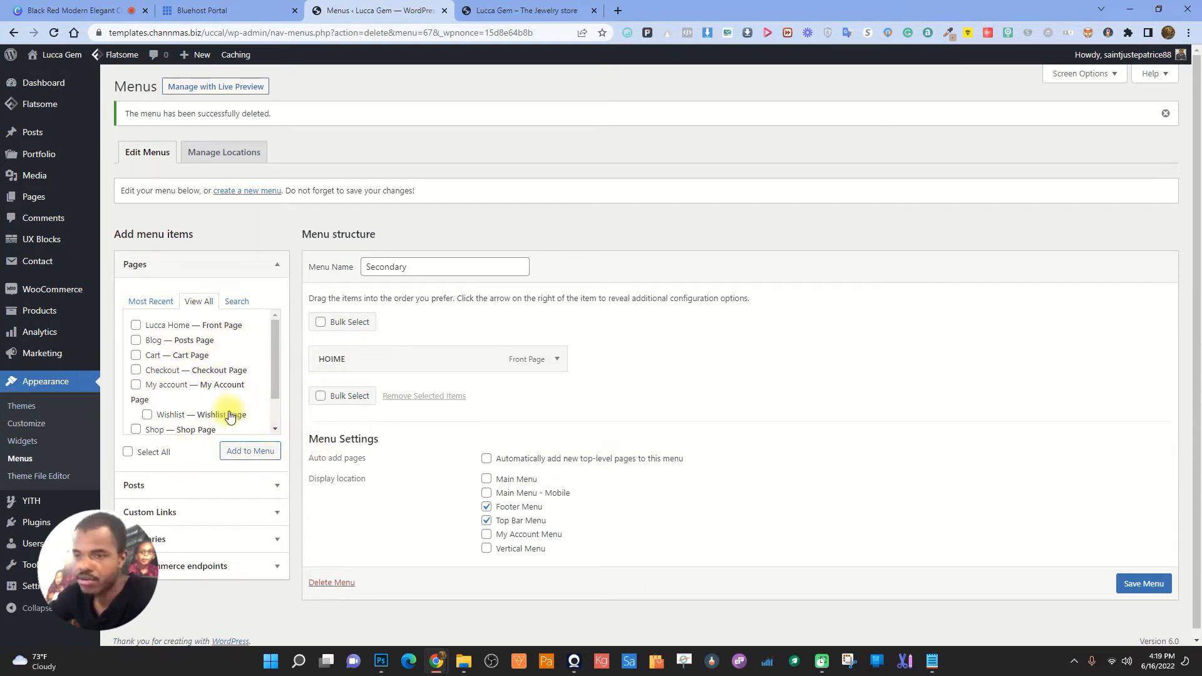
# - Fill in a custom link with URL '#' and link text CATALOG
pyautogui.click(164, 511)
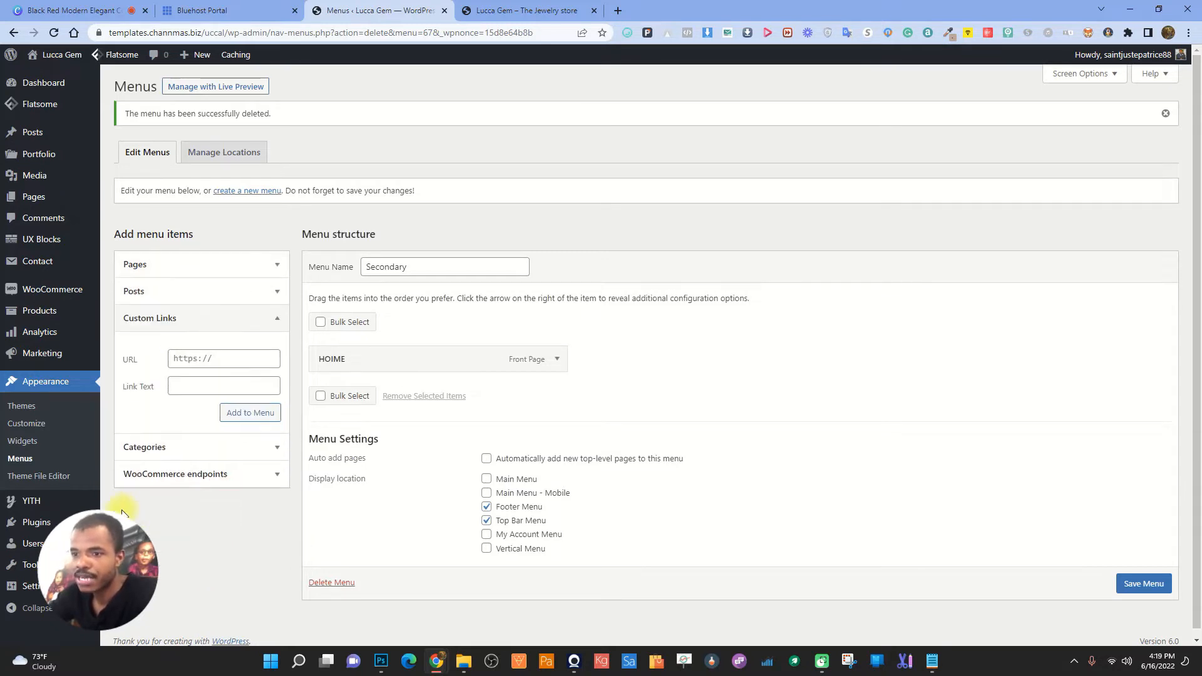
pyautogui.click(236, 358)
pyautogui.write('#')
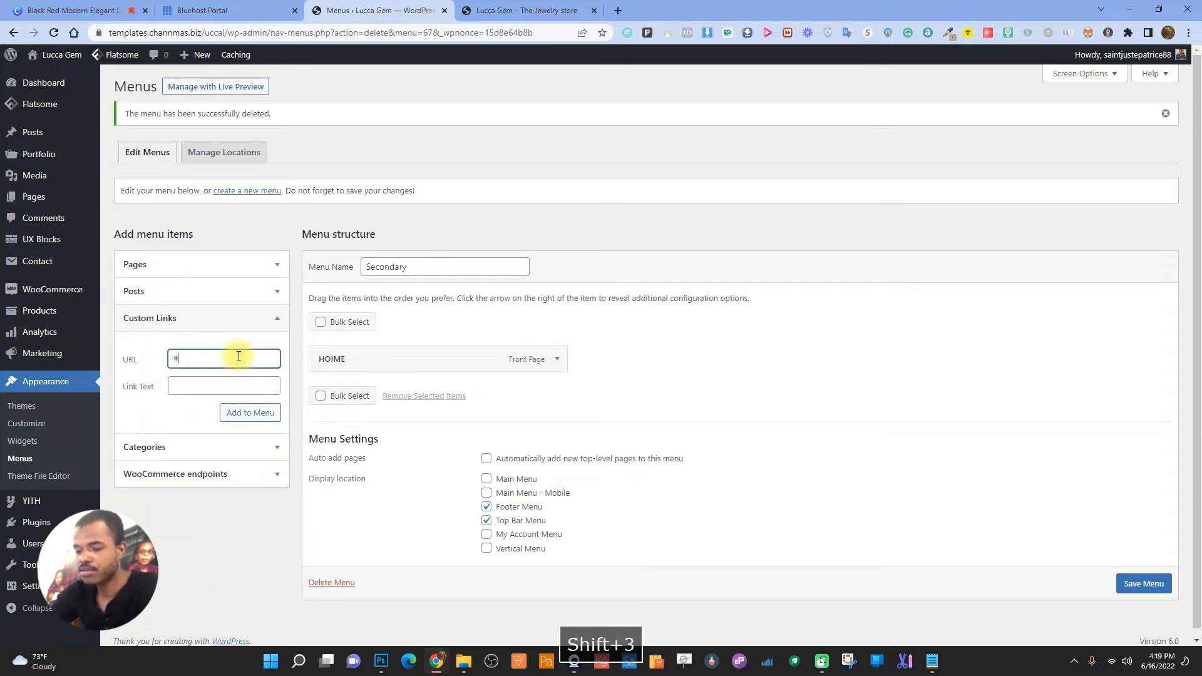
pyautogui.click(226, 385)
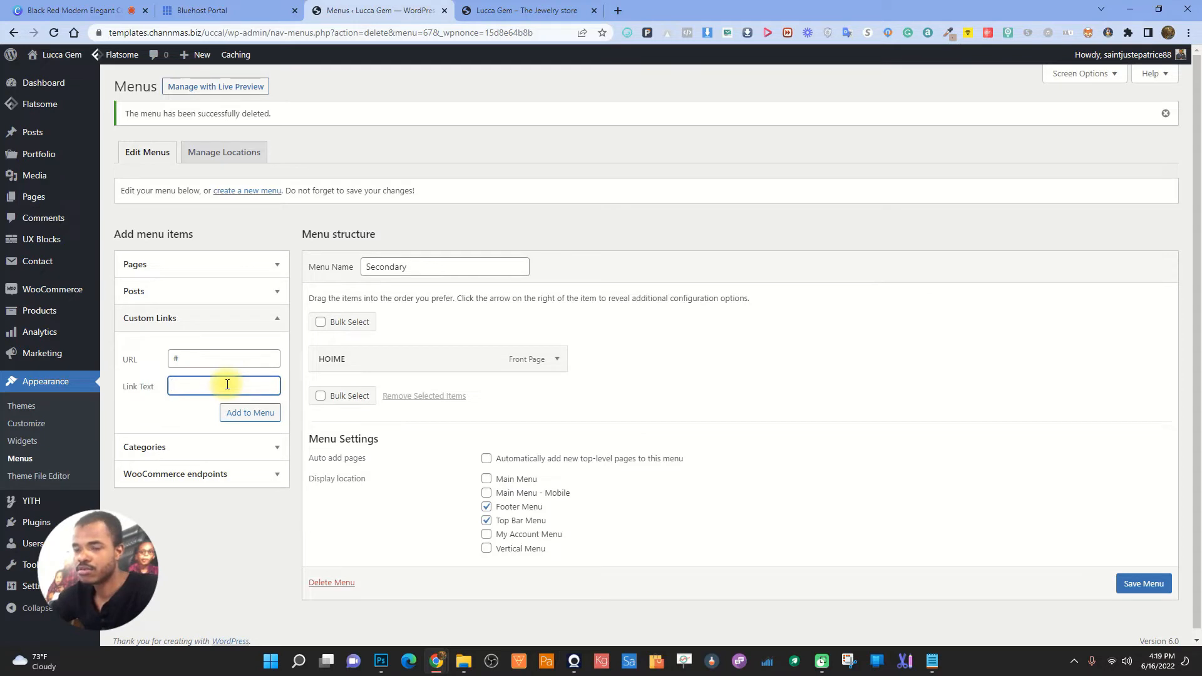
pyautogui.write('C')
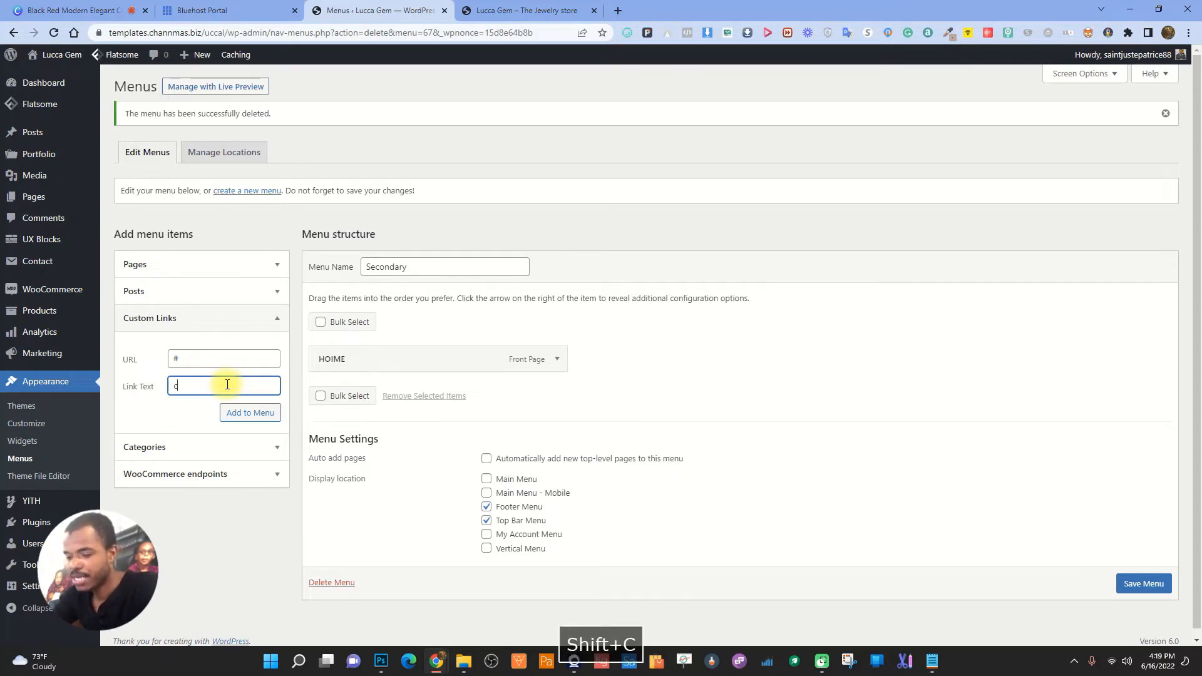
pyautogui.write('at')
pyautogui.press('BackSpace')
pyautogui.press('BackSpace')
pyautogui.press('BackSpace')
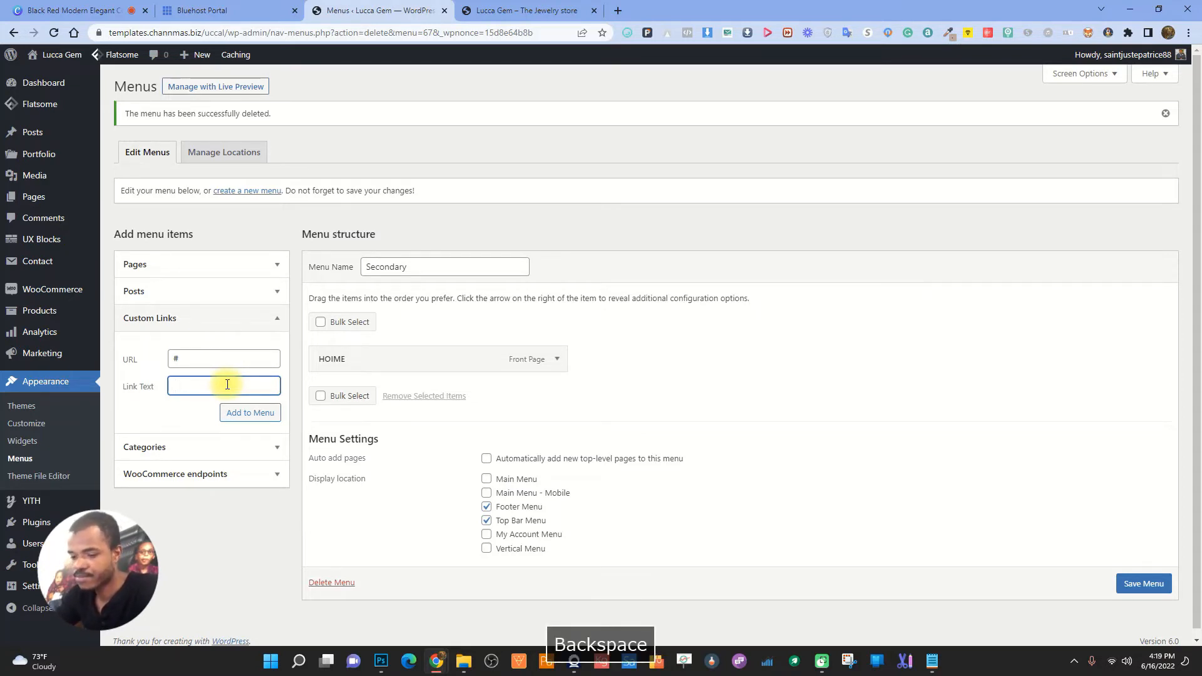
pyautogui.write('CATALOG')
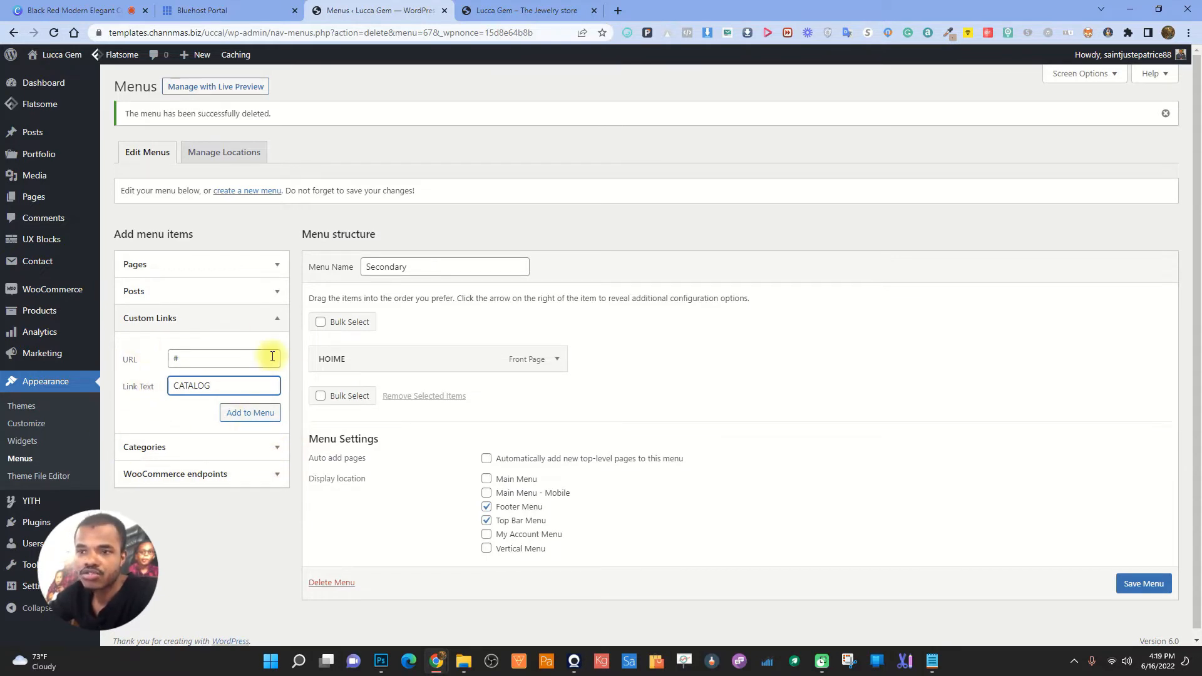
pyautogui.click(273, 319)
# - Add the Shop page to the Secondary menu
pyautogui.click(269, 263)
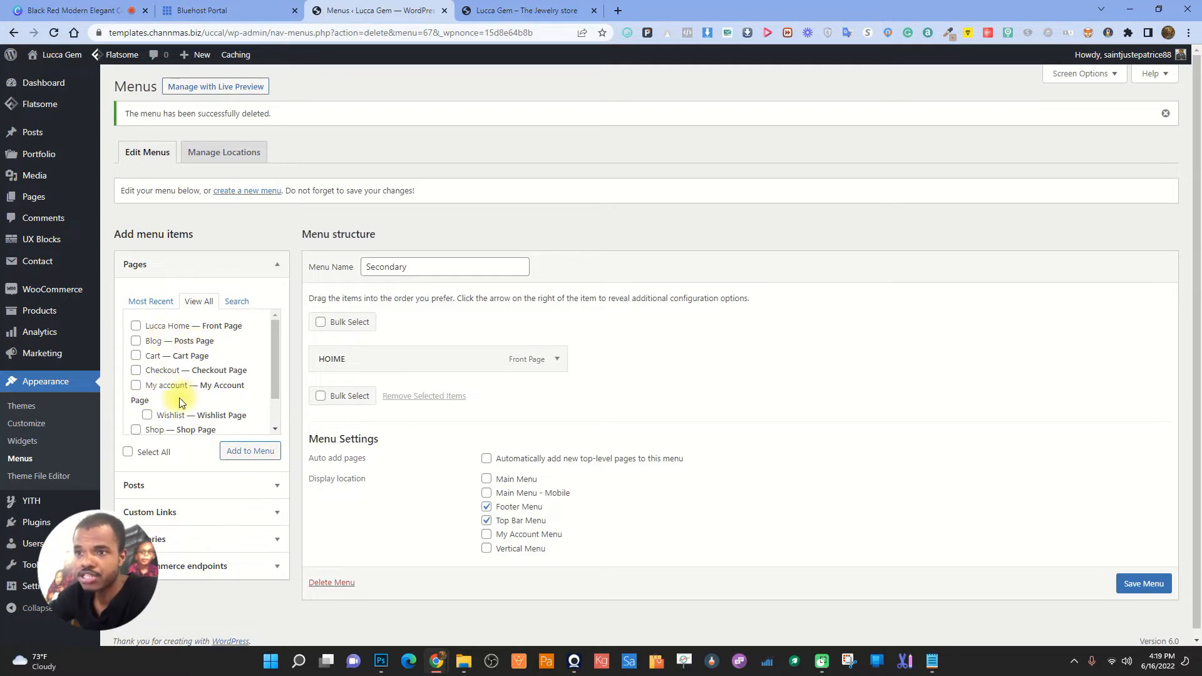
pyautogui.scroll(-1, 161, 413)
pyautogui.click(136, 389)
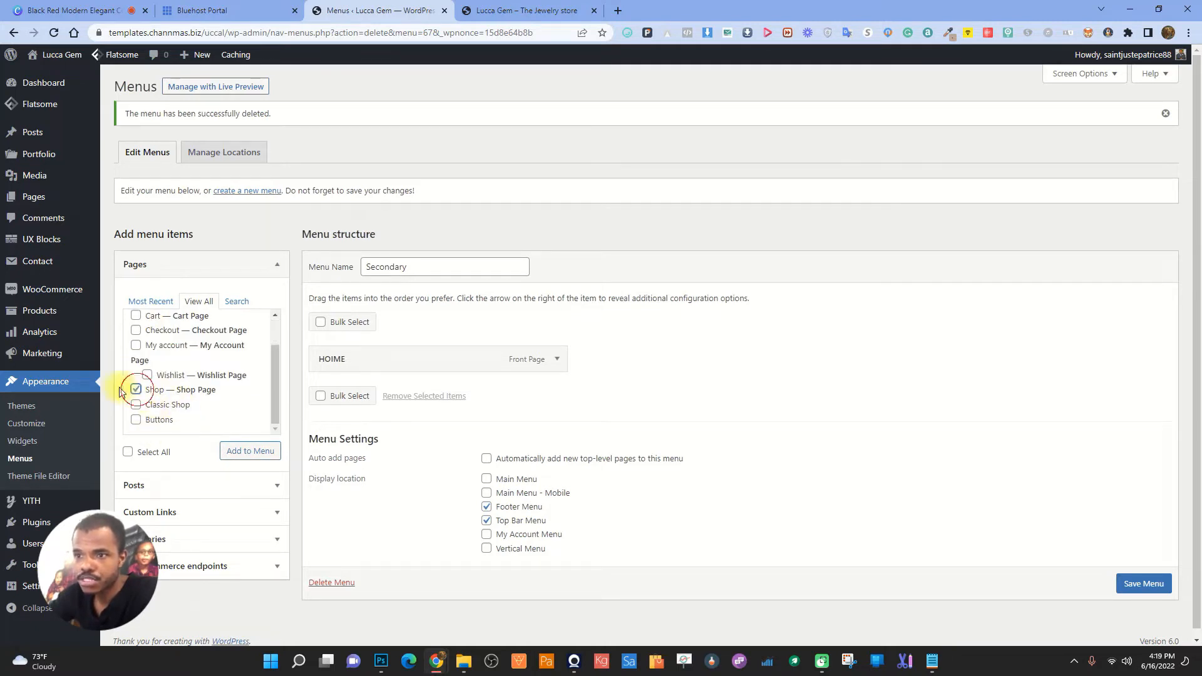
pyautogui.click(249, 451)
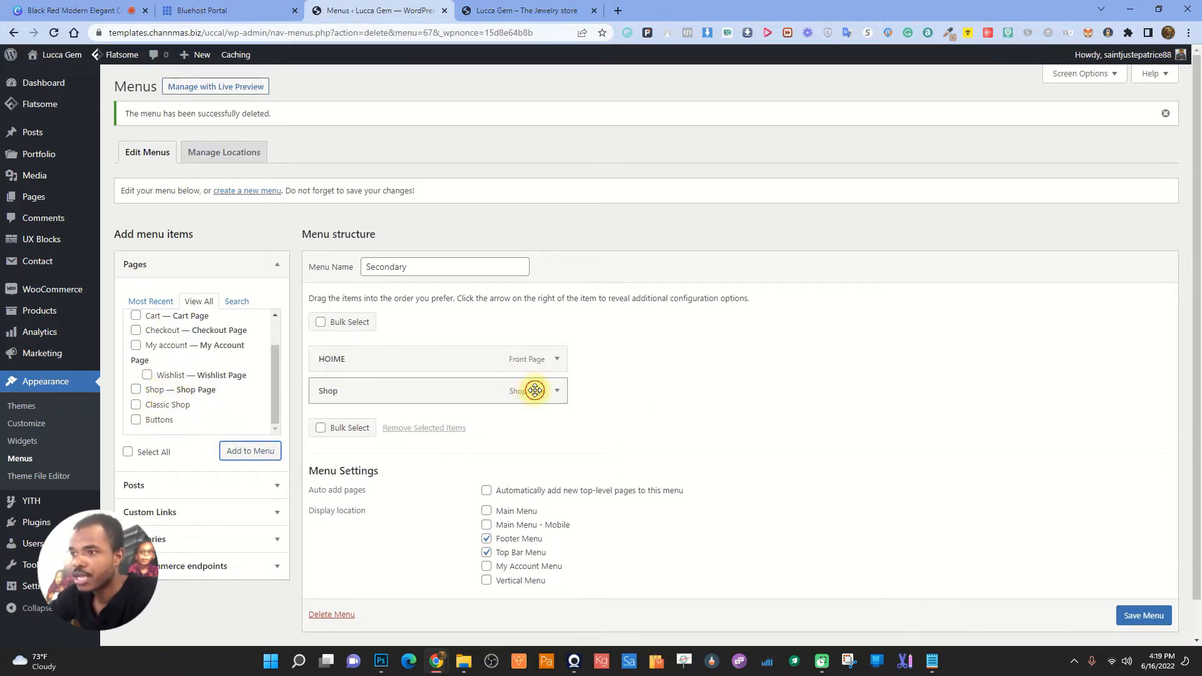
# - Relabel the new Shop item's navigation label to CATALOG
pyautogui.click(556, 391)
pyautogui.click(388, 435)
pyautogui.doubleClick(344, 438)
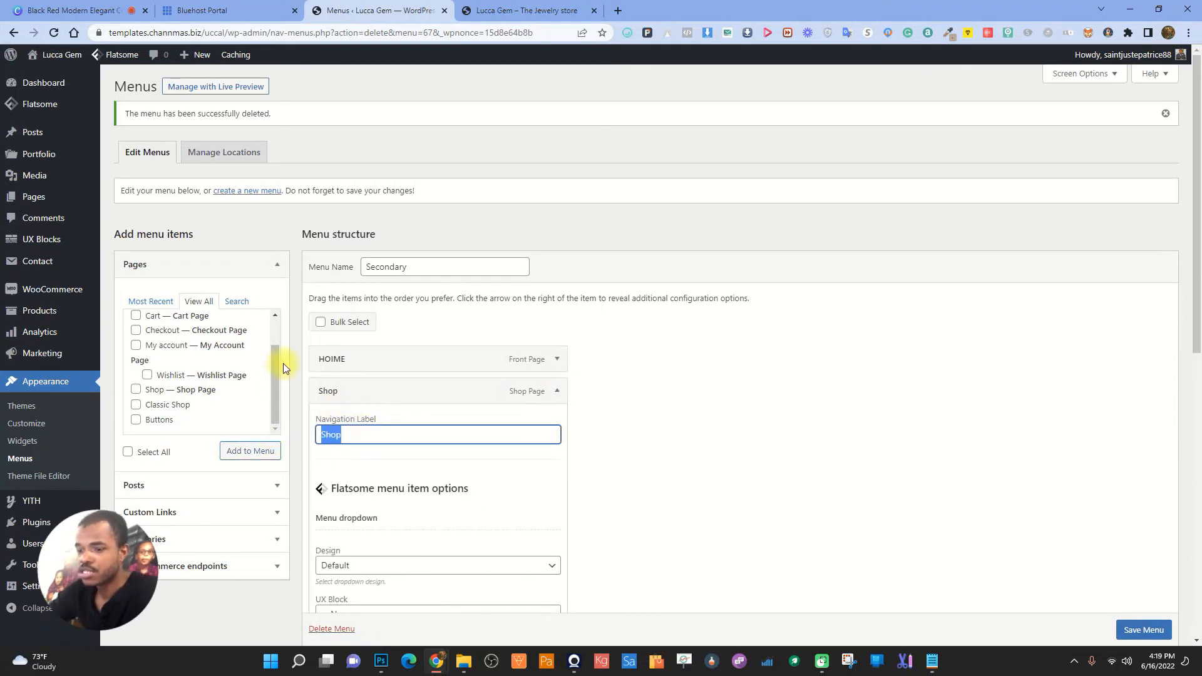
pyautogui.write('C')
pyautogui.press('BackSpace')
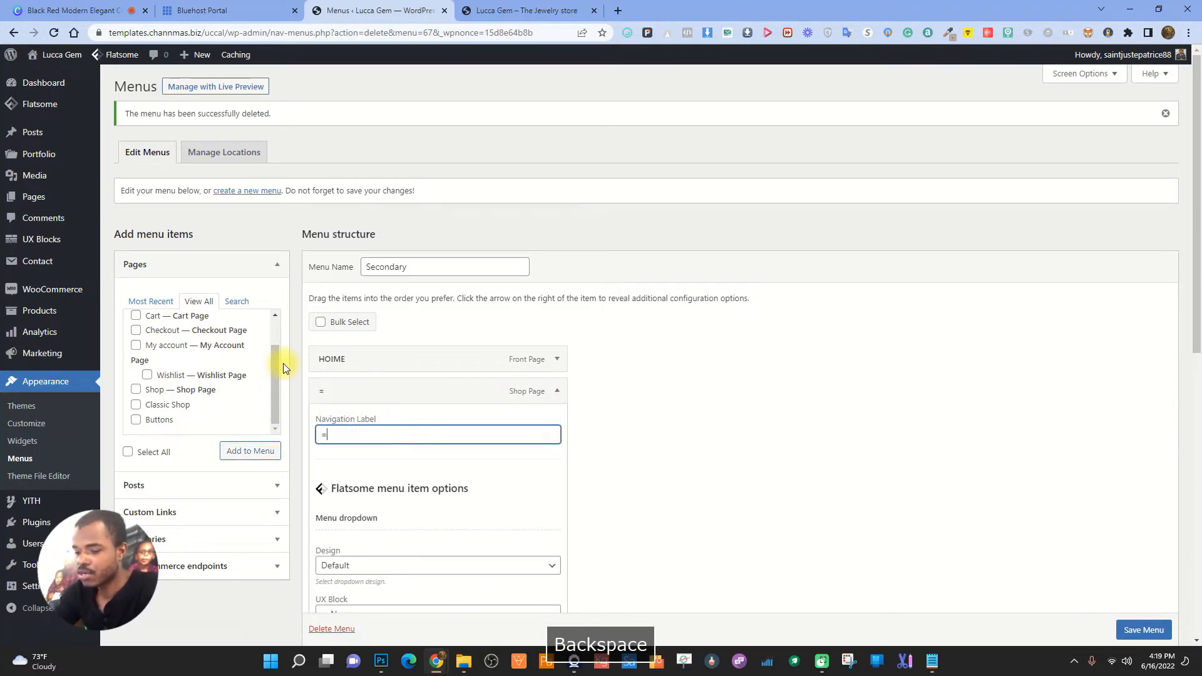
pyautogui.write('=CAT')
pyautogui.press('BackSpace')
pyautogui.press('BackSpace')
pyautogui.press('BackSpace')
pyautogui.press('BackSpace')
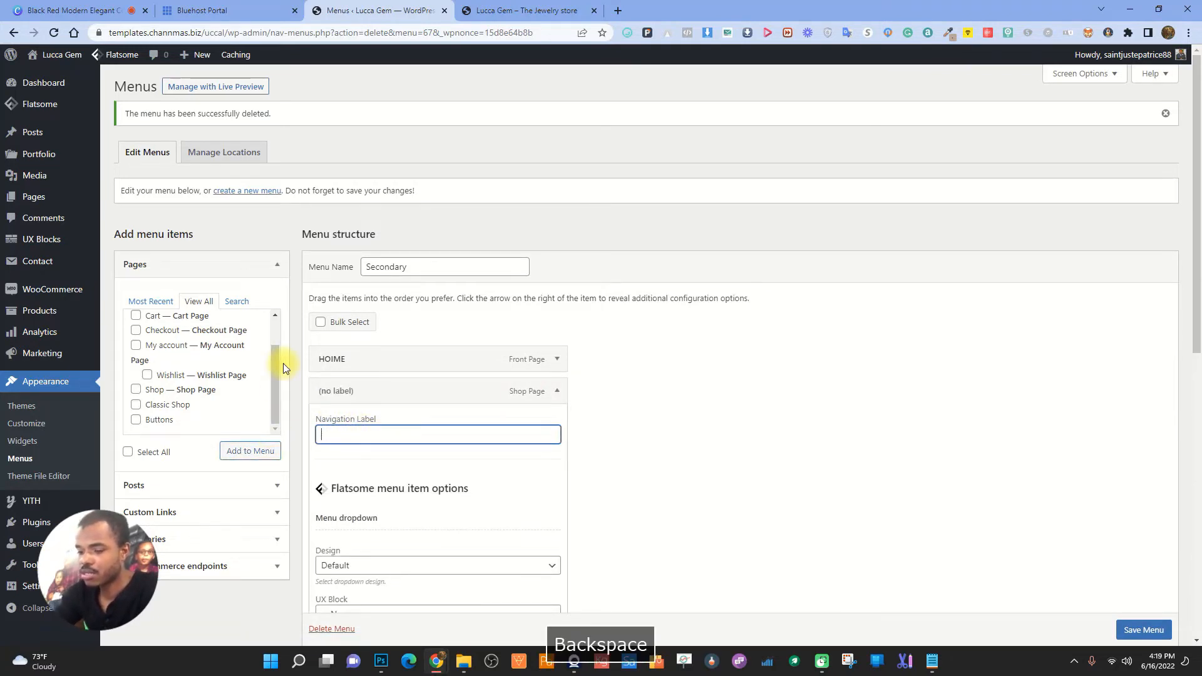
pyautogui.write('CATALOG')
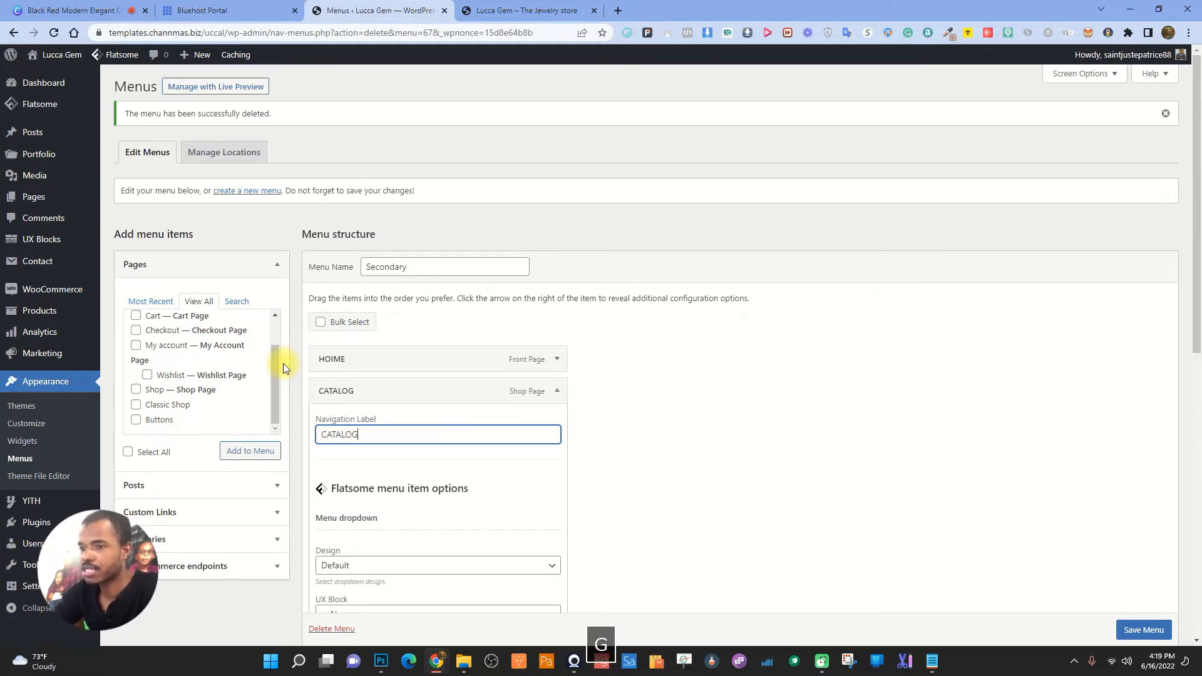
pyautogui.click(557, 393)
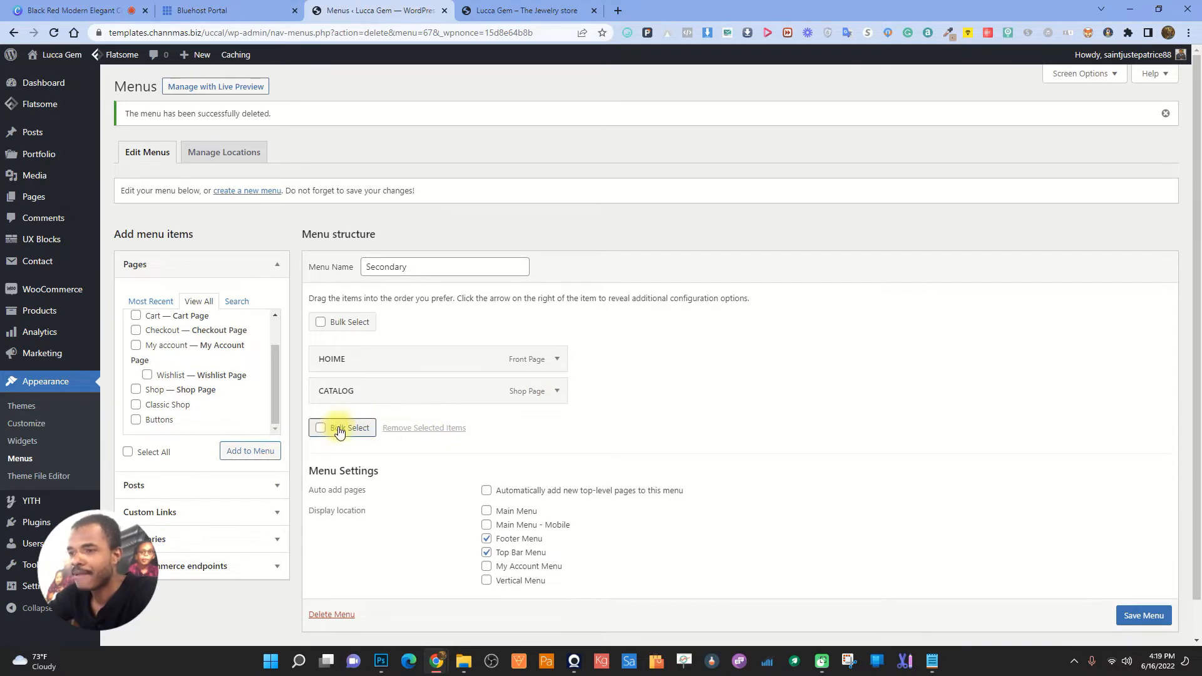
pyautogui.scroll(-1, 217, 383)
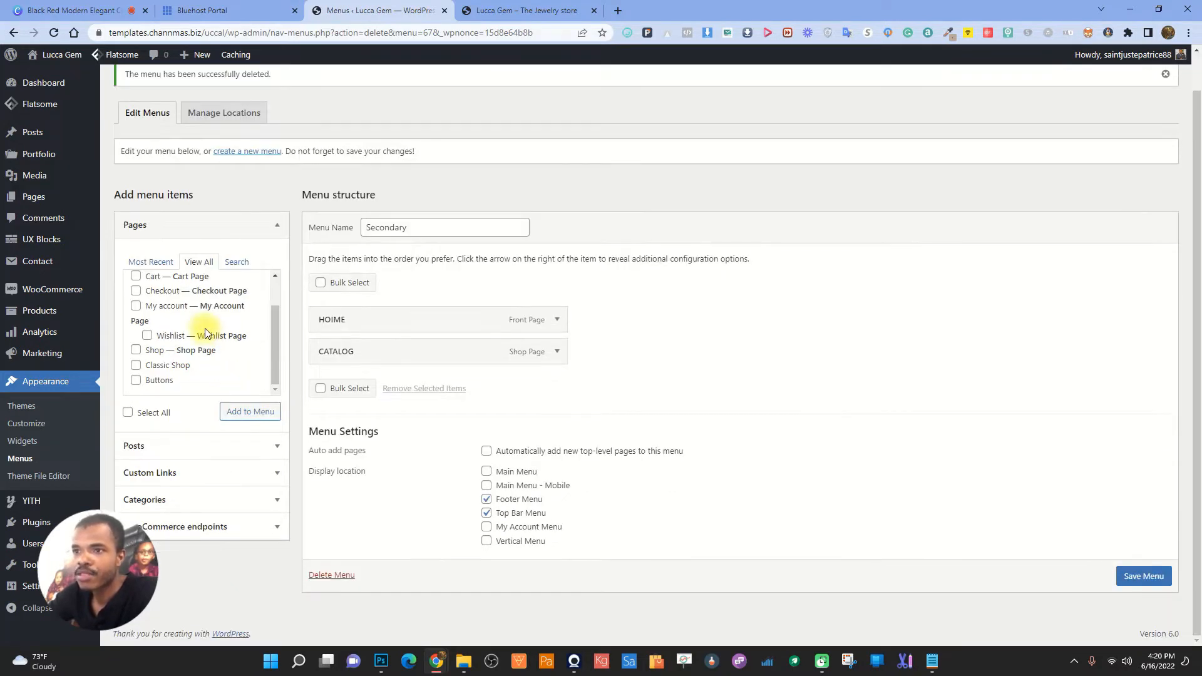
pyautogui.scroll(1, 206, 333)
pyautogui.scroll(-1, 219, 321)
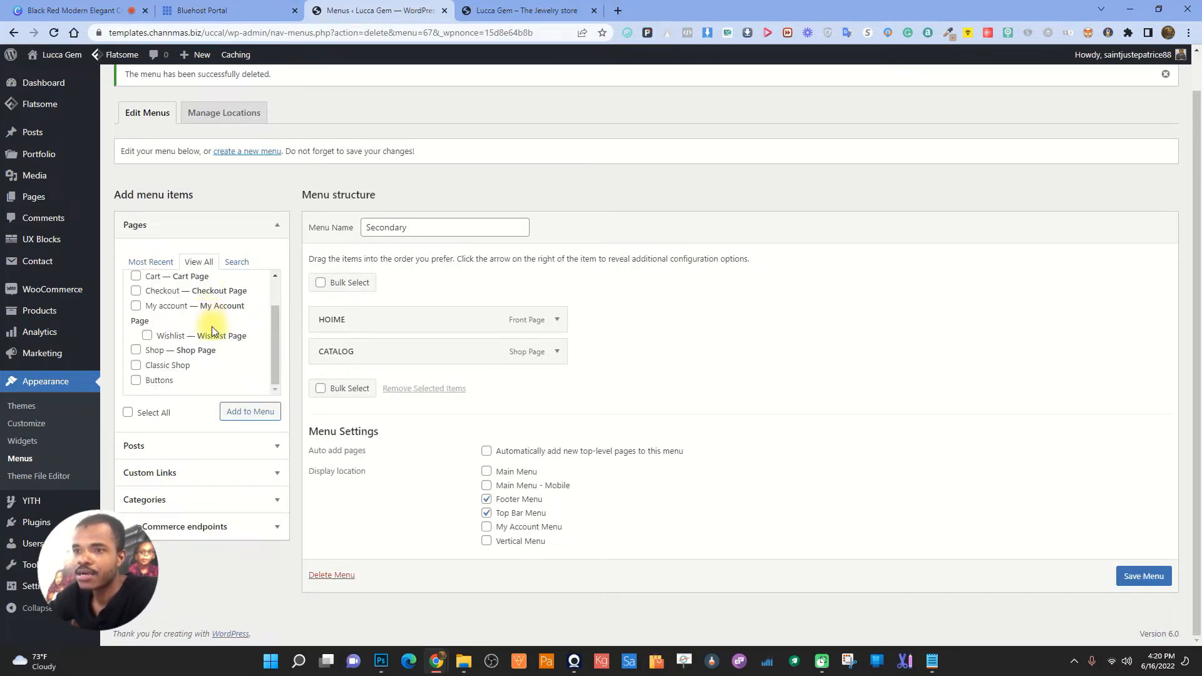
pyautogui.scroll(1, 201, 324)
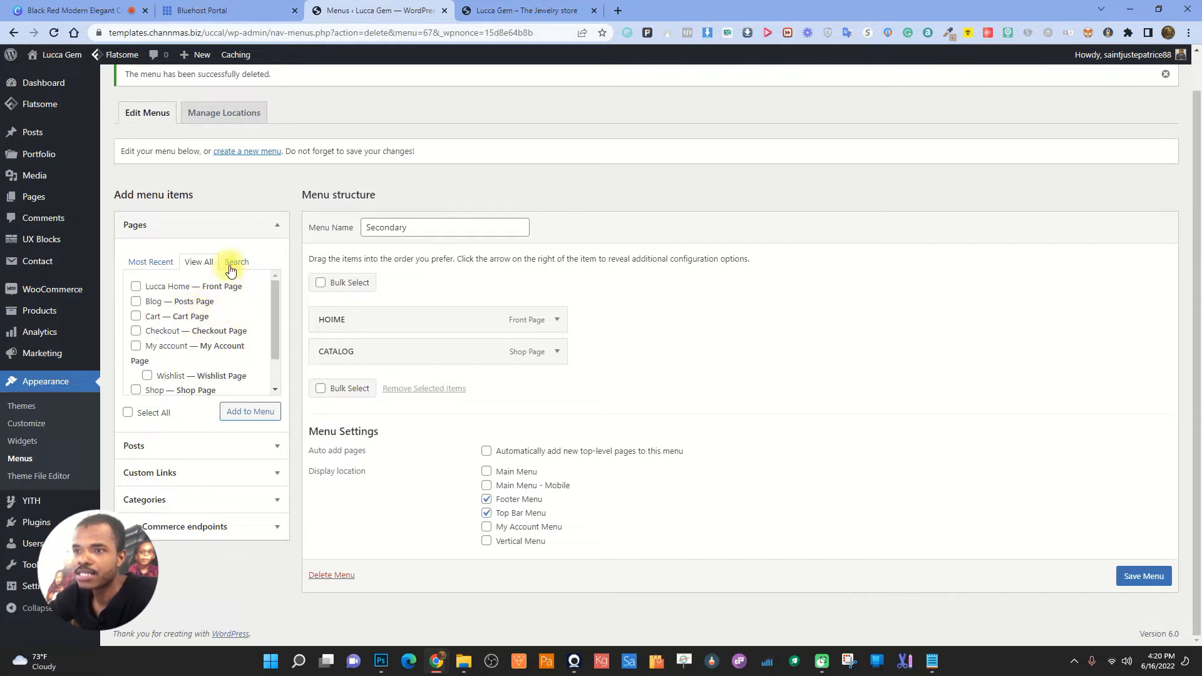
# - Search the site's pages for a tracking page, which returns nothing
pyautogui.click(231, 264)
pyautogui.click(200, 283)
pyautogui.write('TRACK')
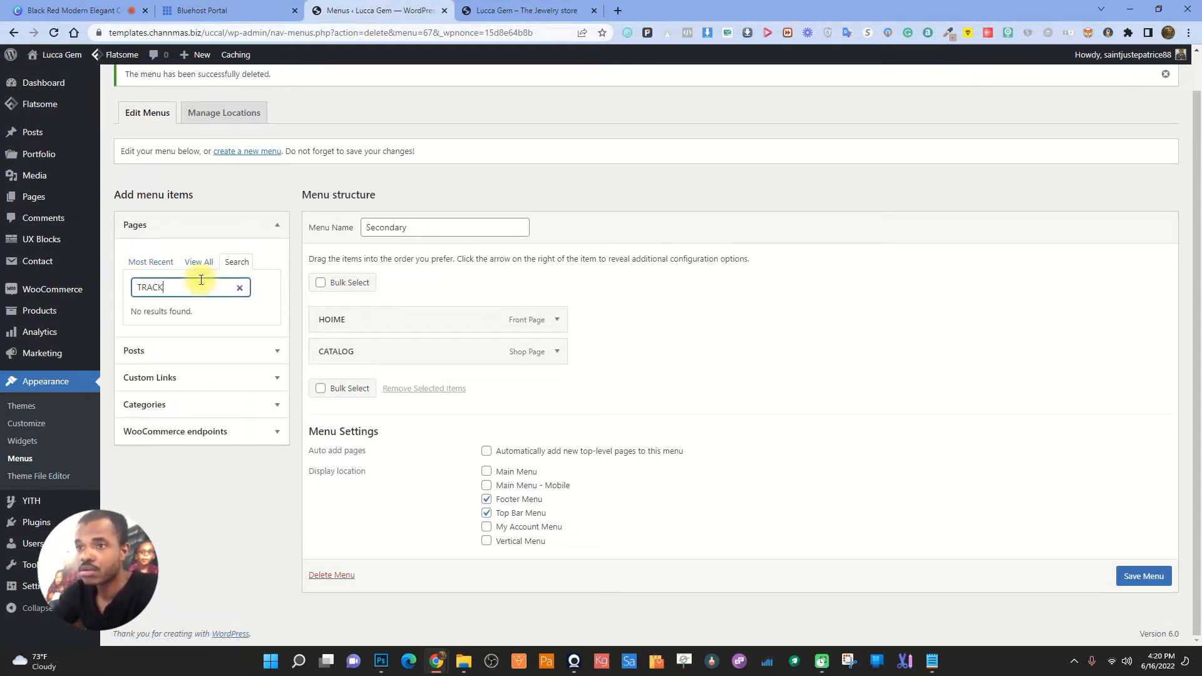
pyautogui.press('BackSpace')
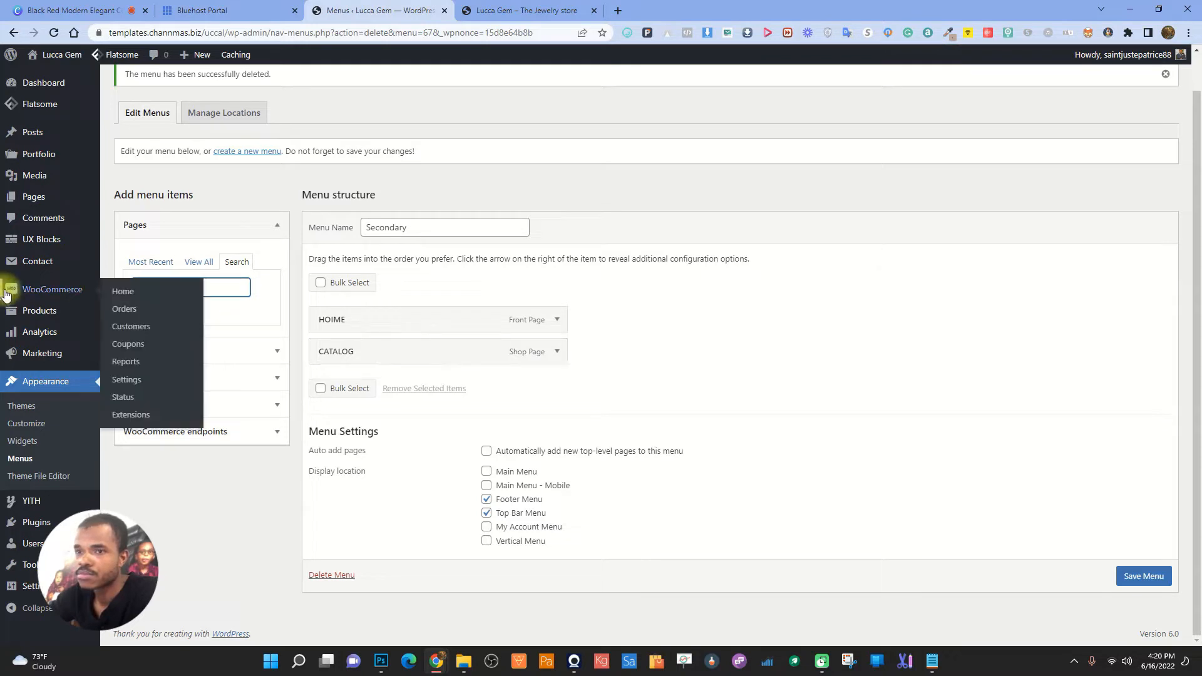
pyautogui.moveTo(36, 588)
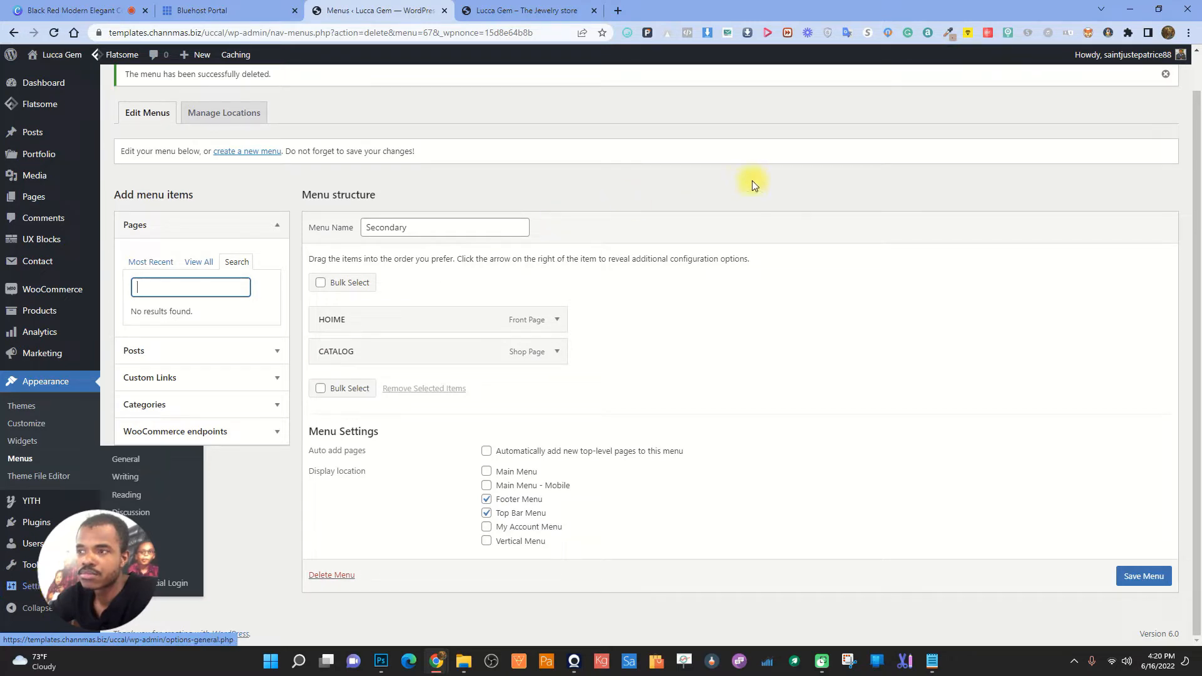
pyautogui.click(619, 12)
# - Google 'woocommerce track order shortcode' and open the WooCommerce shortcodes documentation
pyautogui.click(438, 32)
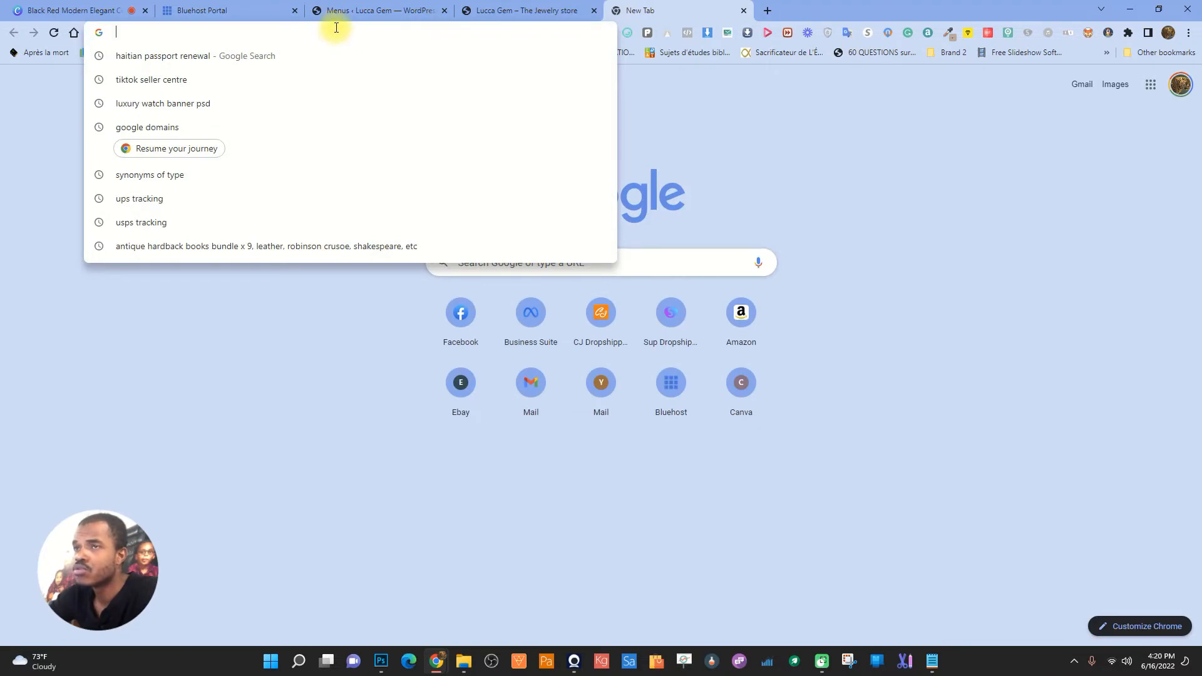
pyautogui.write('WOO')
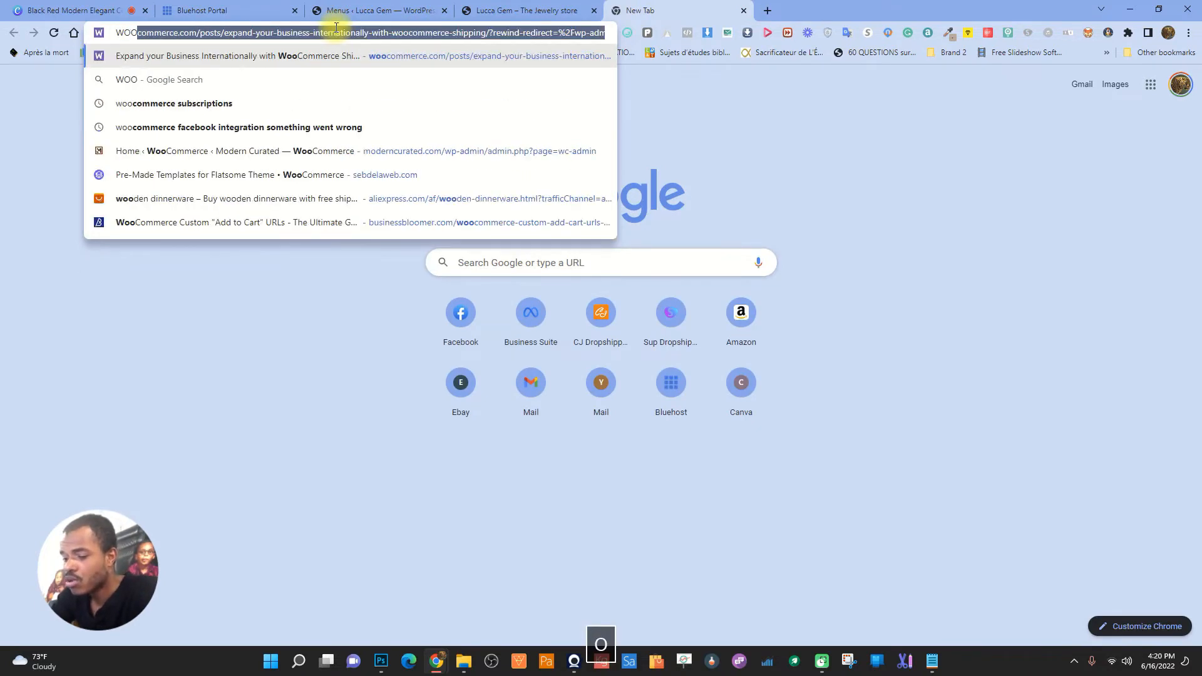
pyautogui.write('COMME')
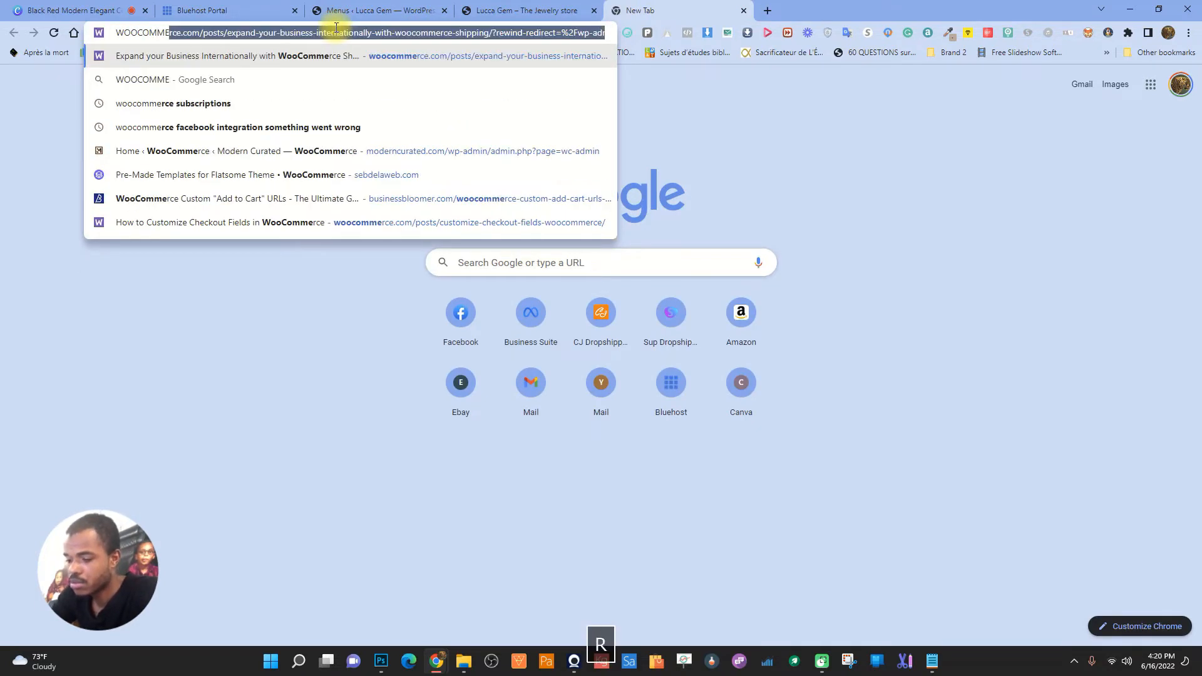
pyautogui.write('RCE TRA')
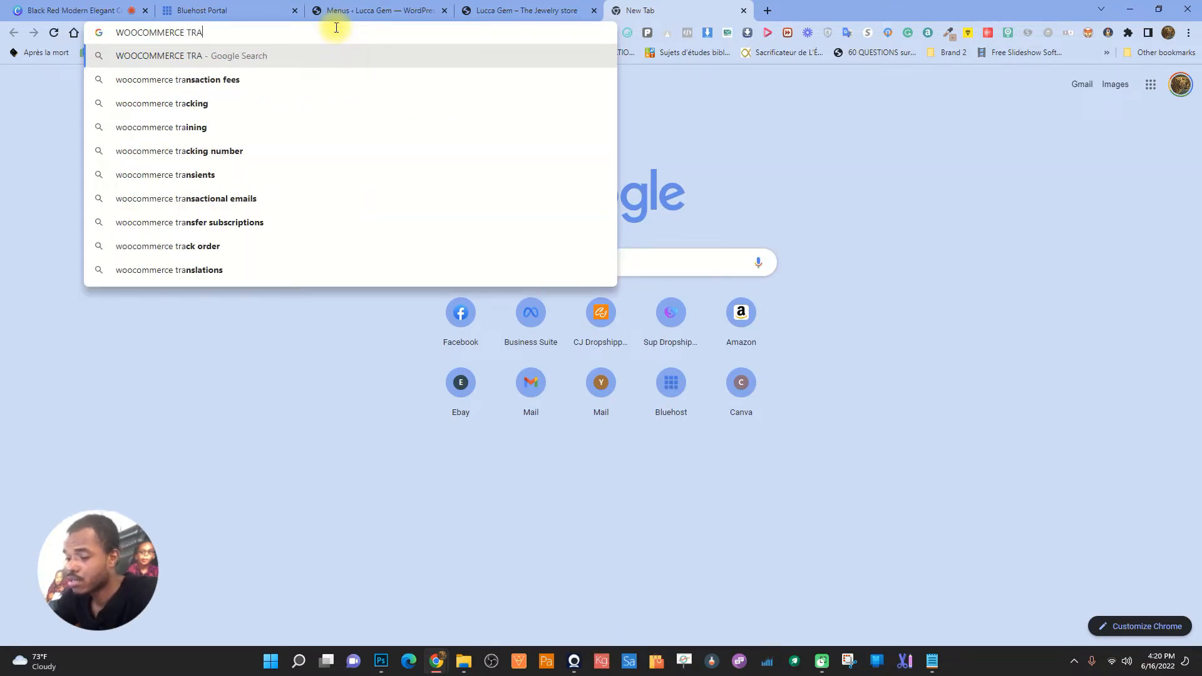
pyautogui.write('CK ORD')
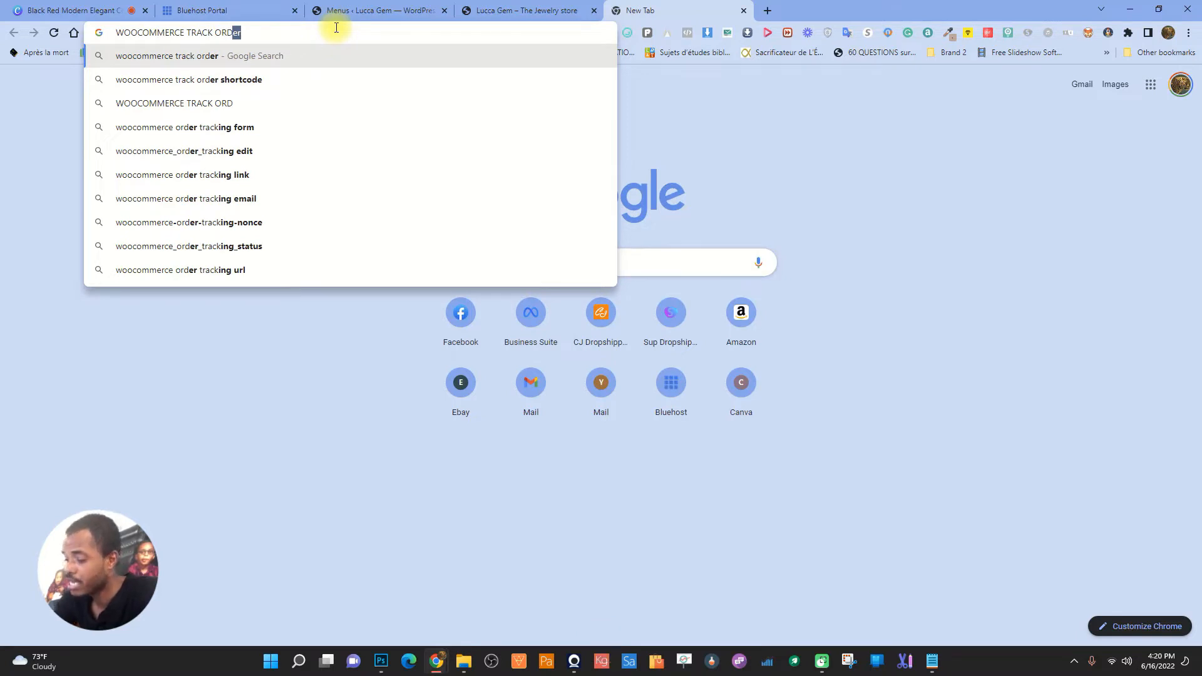
pyautogui.press('Down')
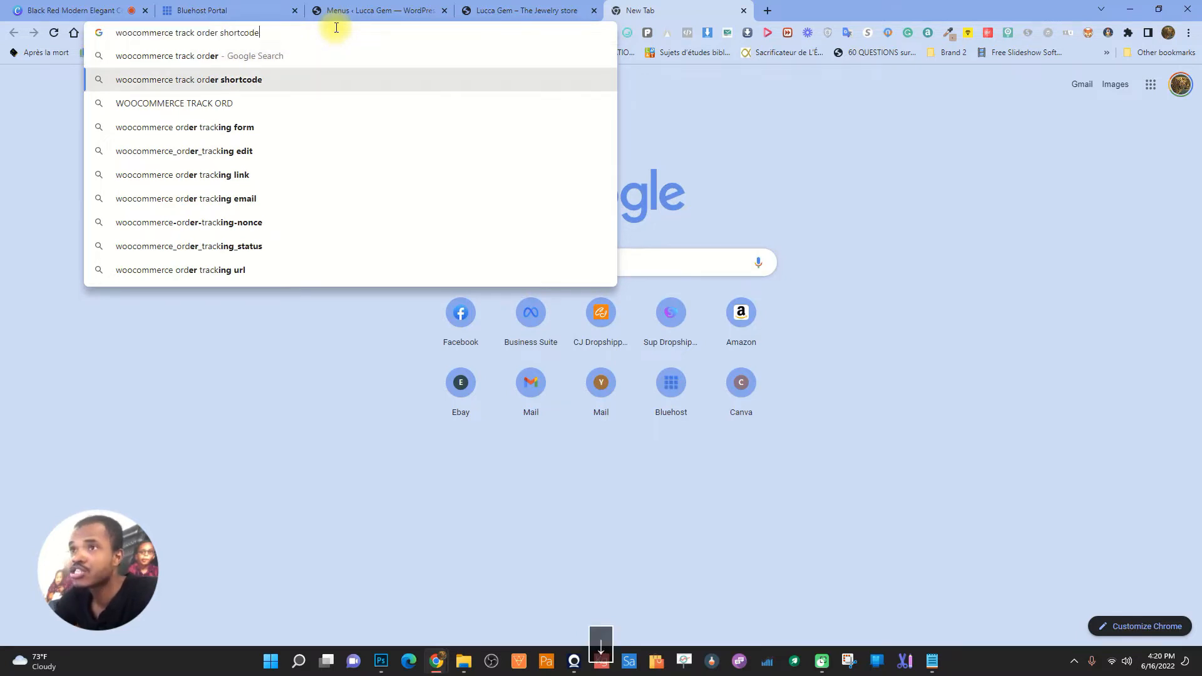
pyautogui.press('Return')
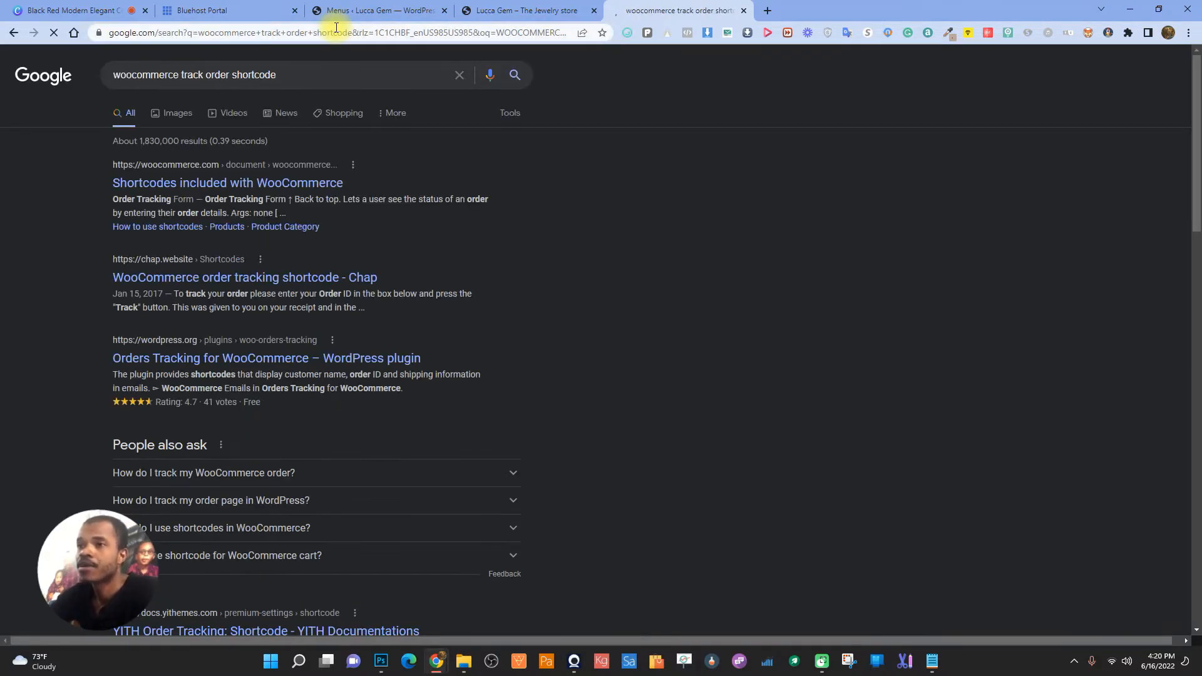
pyautogui.click(213, 183)
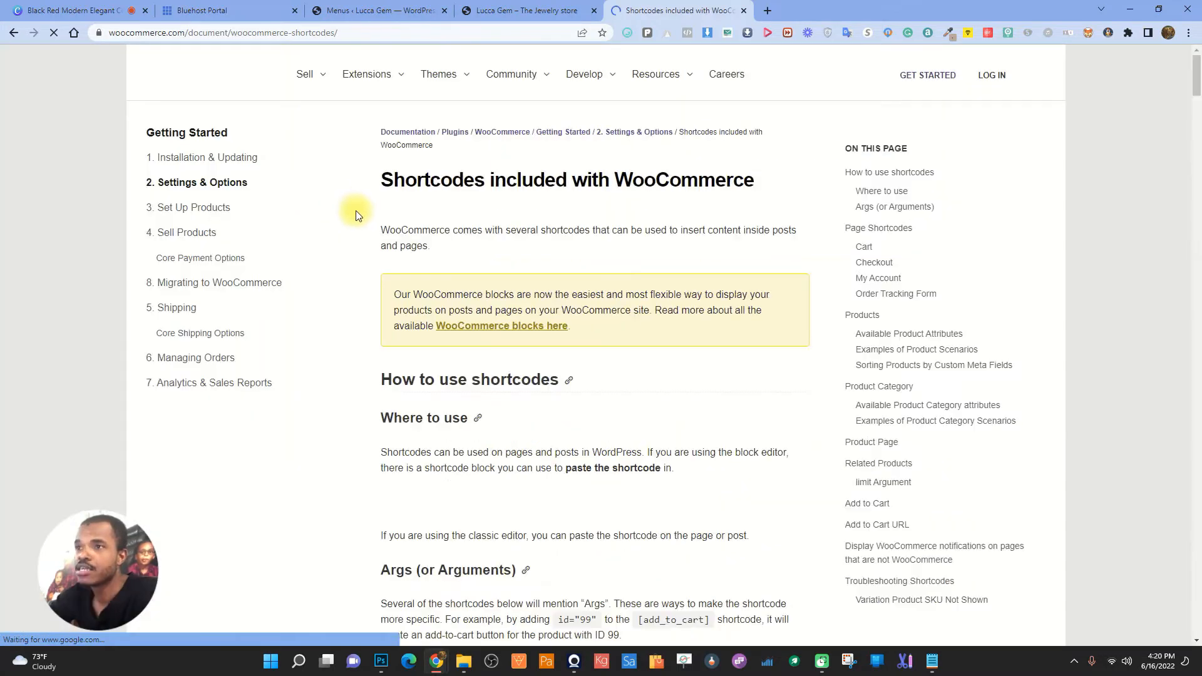
# - Copy the woocommerce_order_tracking shortcode from the docs' Page Shortcodes list
pyautogui.scroll(-5, 600, 370)
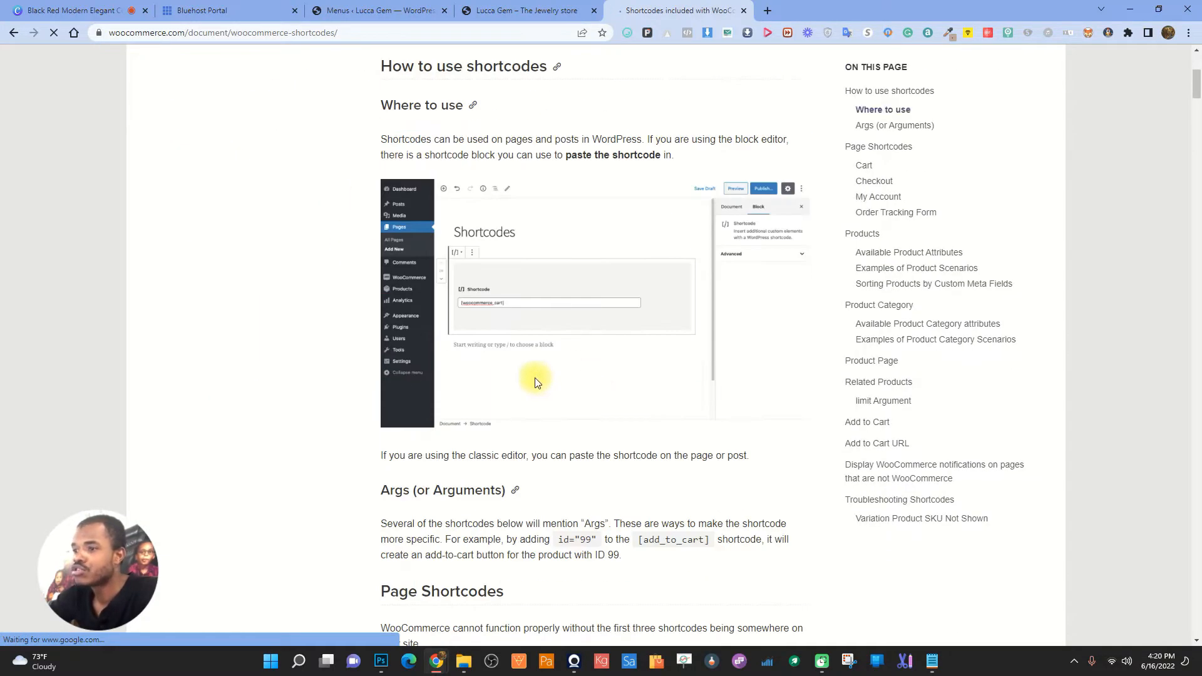
pyautogui.scroll(-5, 564, 379)
pyautogui.scroll(-1, 640, 373)
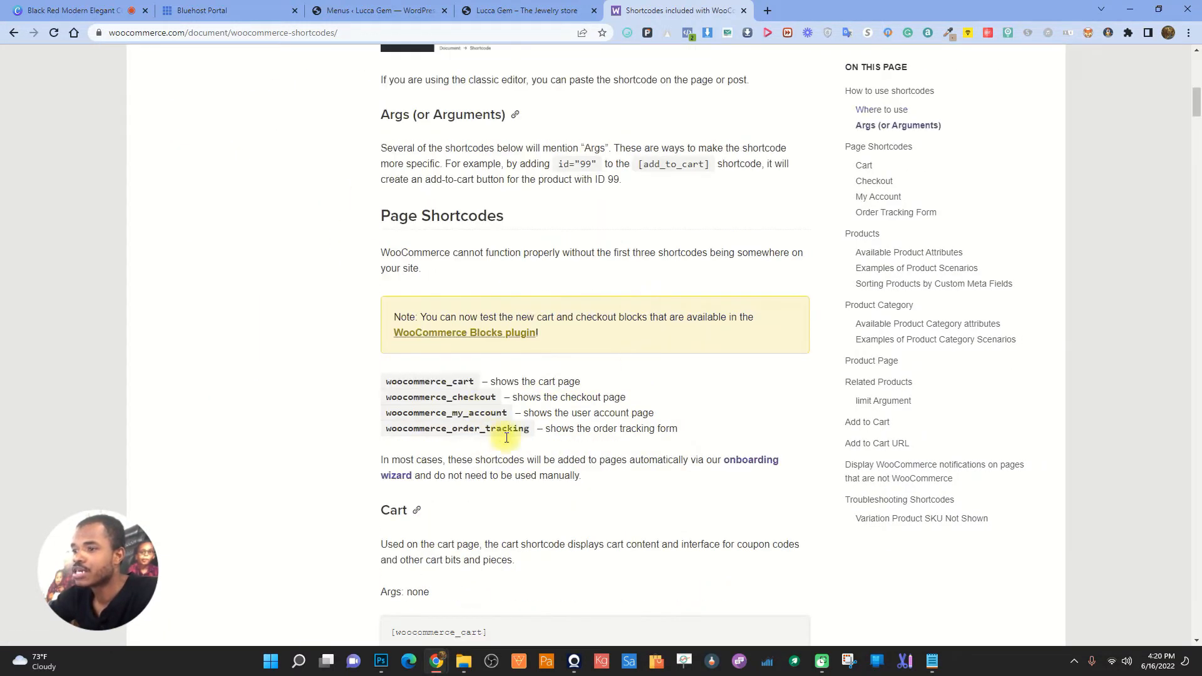
pyautogui.moveTo(389, 429); pyautogui.dragTo(532, 435)
pyautogui.rightClick(526, 428)
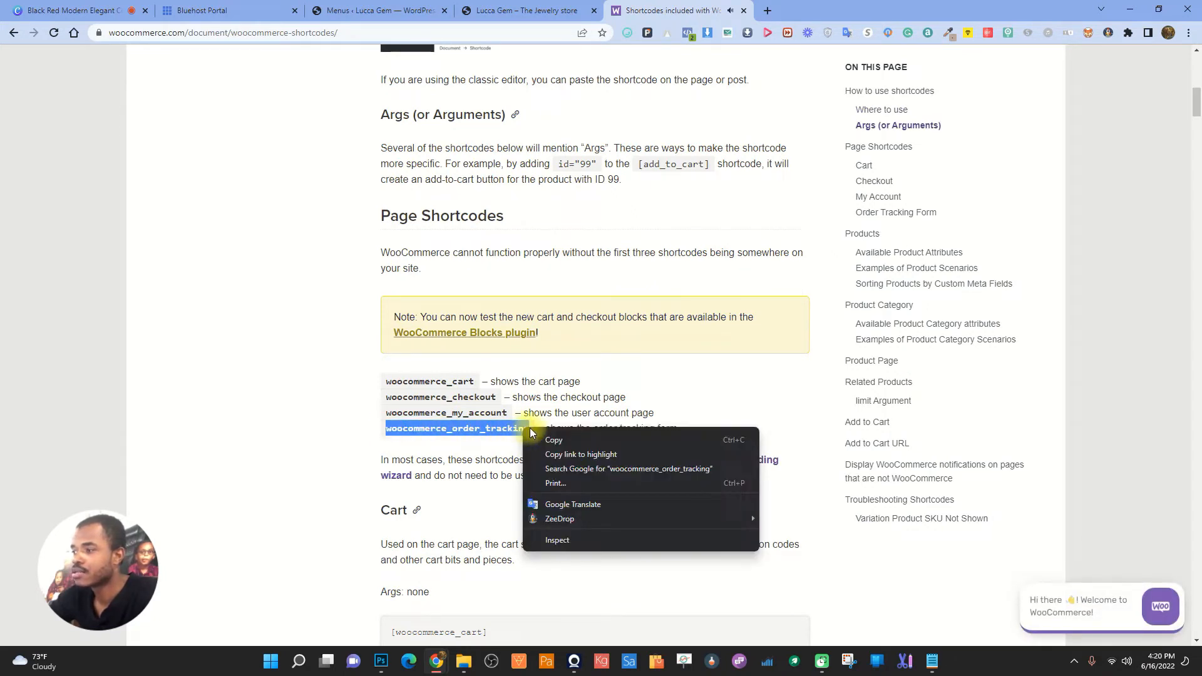
pyautogui.click(585, 439)
pyautogui.click(377, 10)
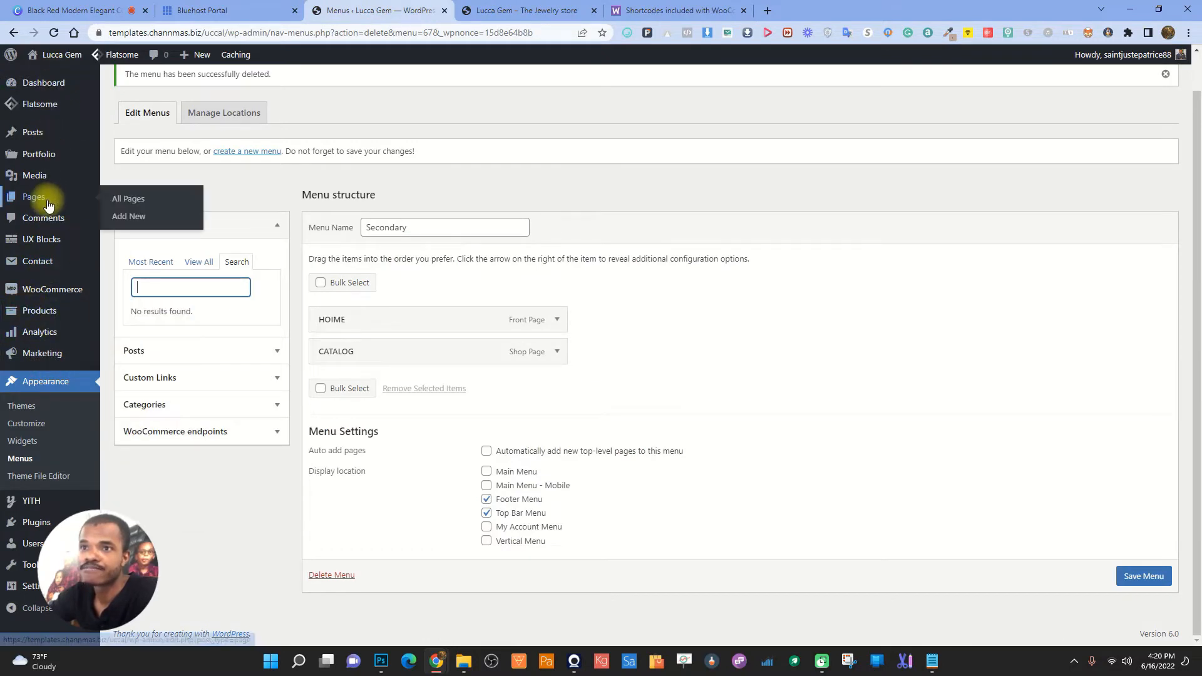
# - Save the Secondary menu changes
pyautogui.click(132, 216)
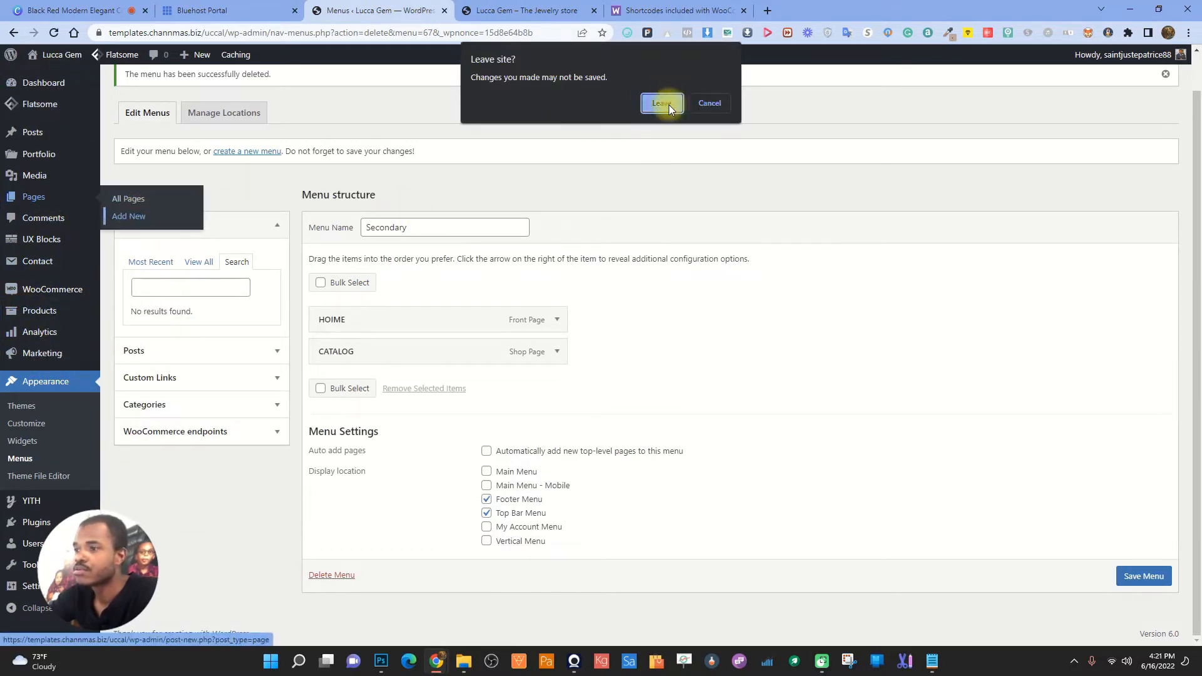
pyautogui.click(721, 113)
pyautogui.click(1142, 575)
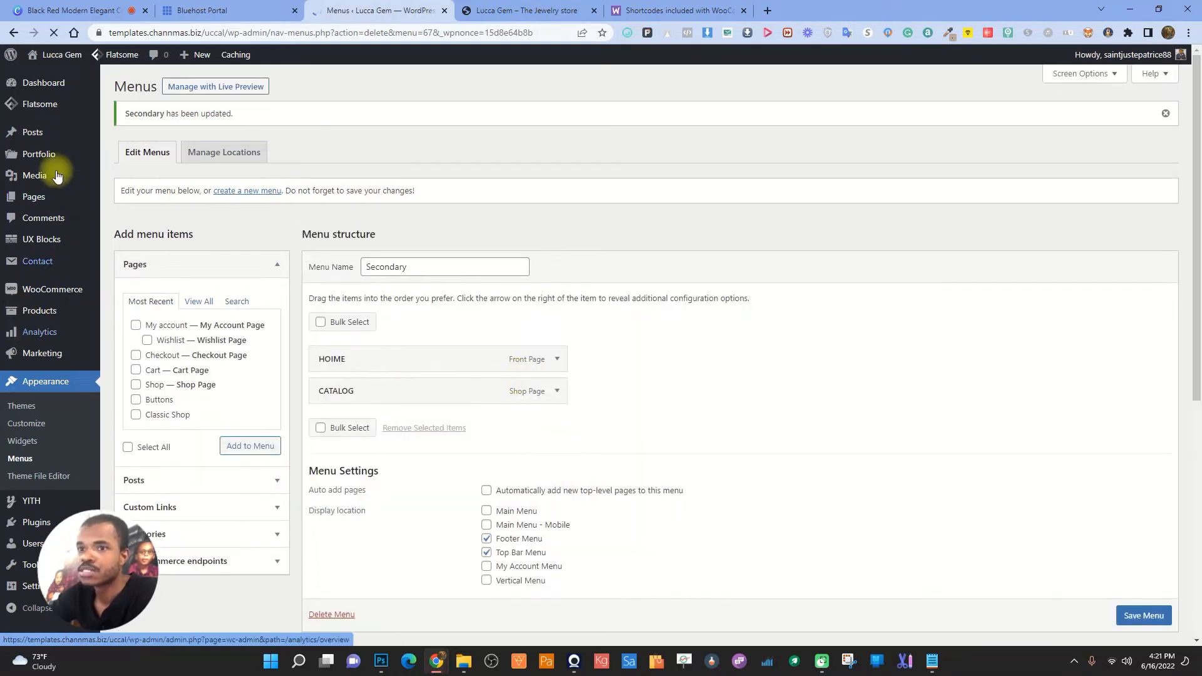
# - Create a new page titled 'Order Tracking'
pyautogui.moveTo(43, 176)
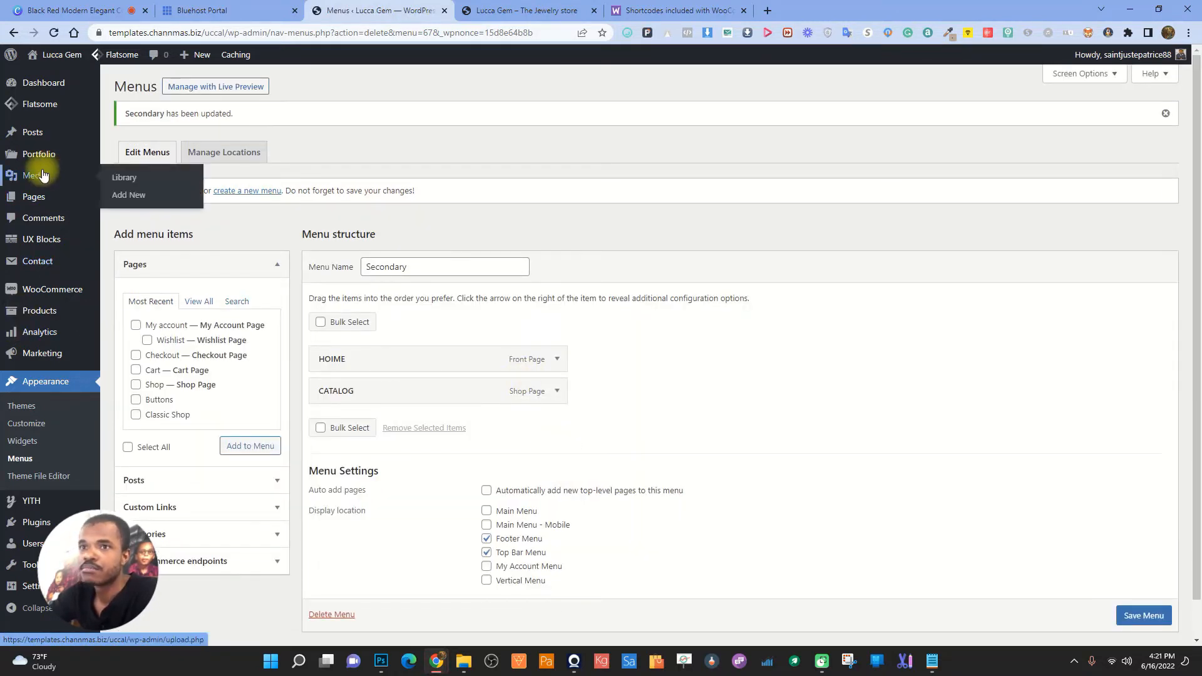
pyautogui.click(119, 199)
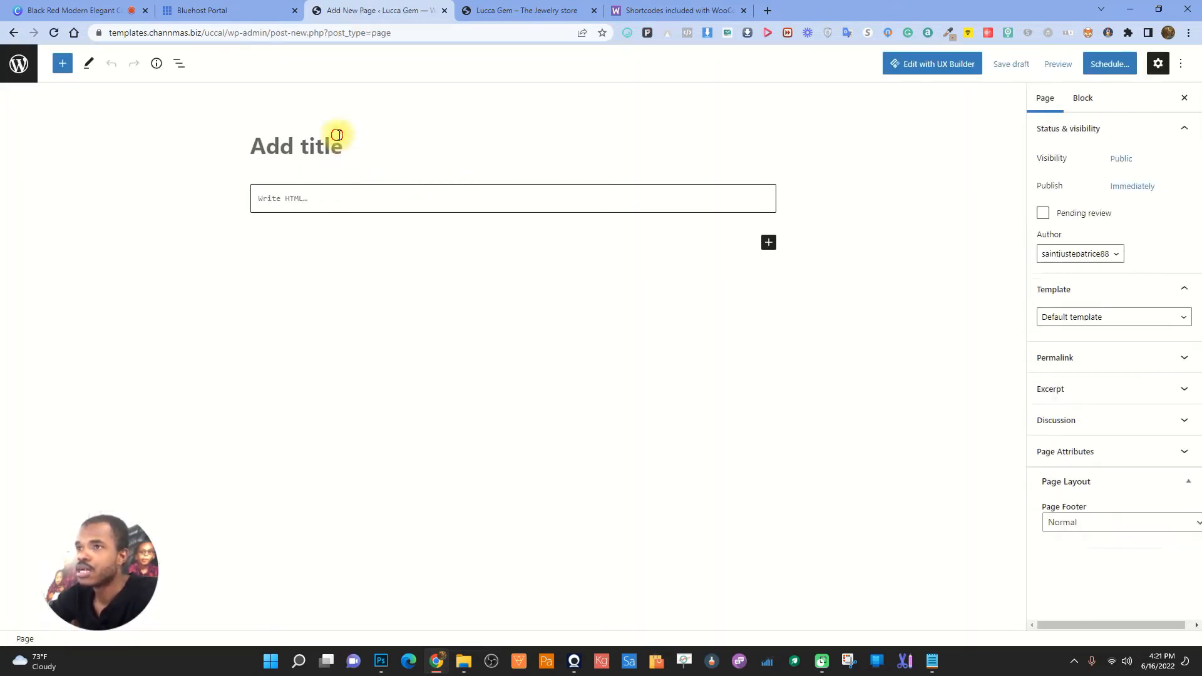
pyautogui.write('oR')
pyautogui.press('BackSpace')
pyautogui.press('BackSpace')
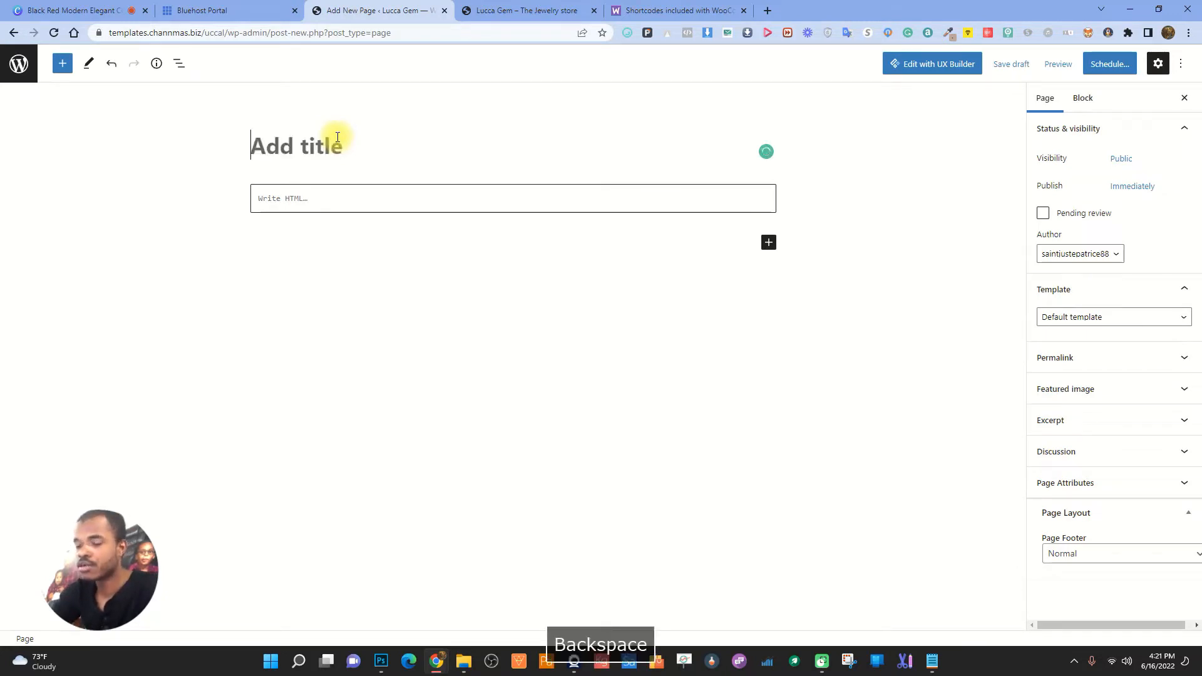
pyautogui.press('capslock')
pyautogui.press('BackSpace')
pyautogui.write('Order Trac')
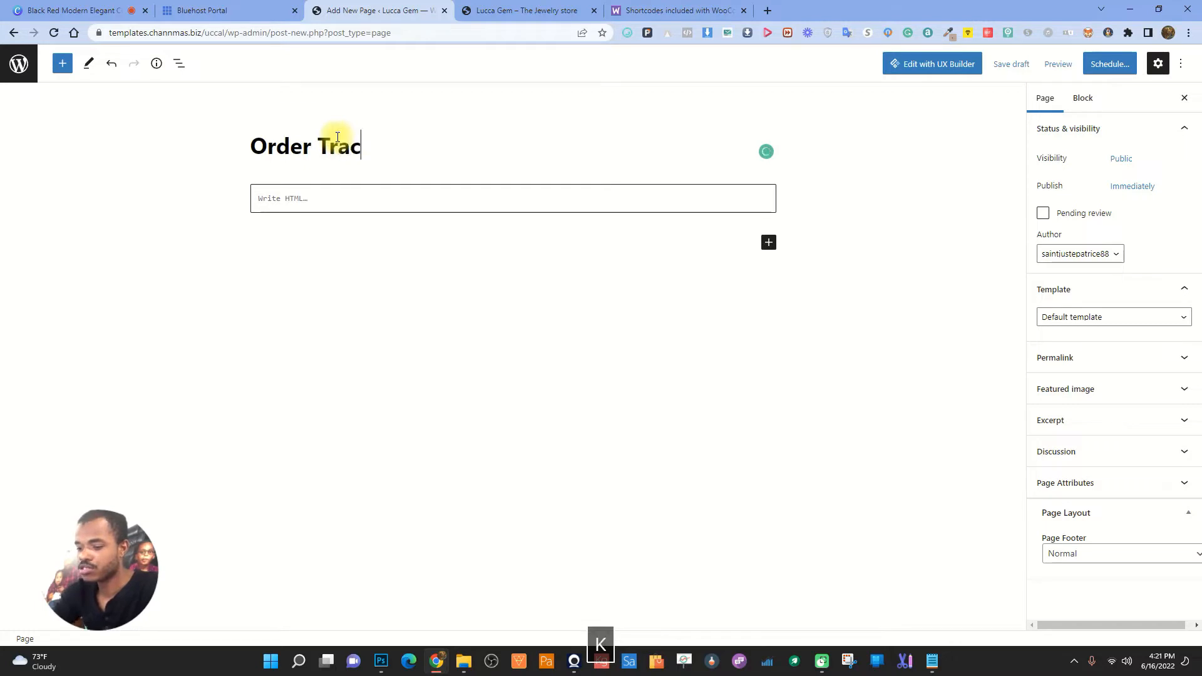
pyautogui.write('king')
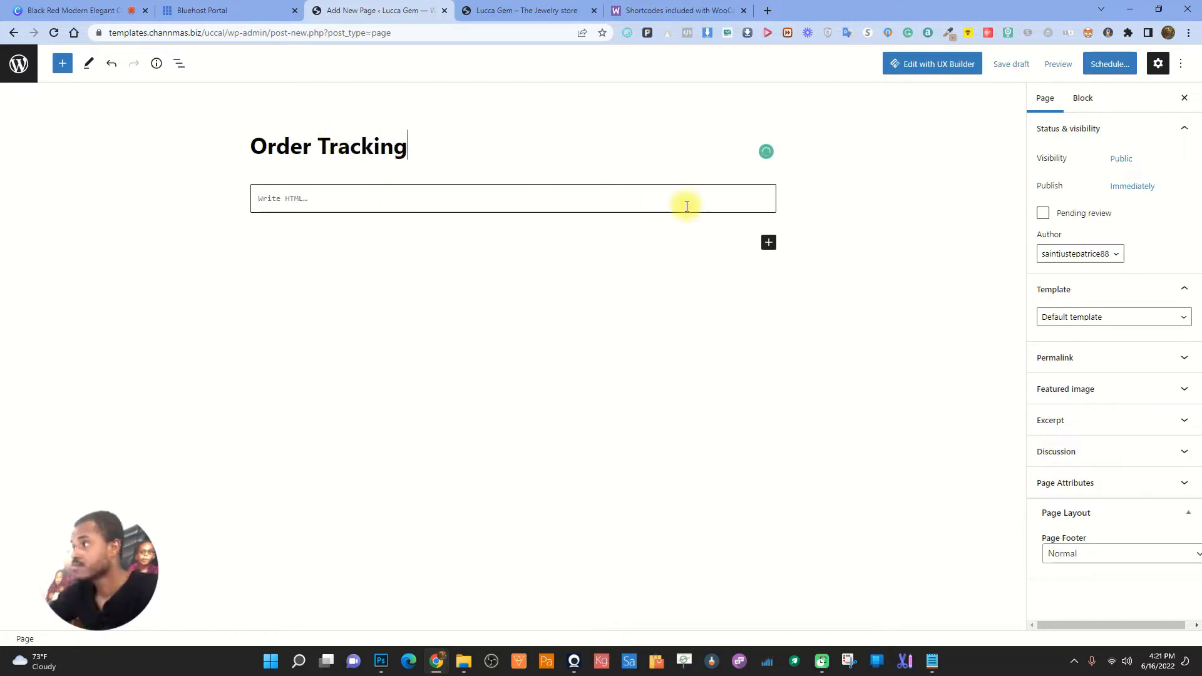
# - Convert the empty HTML block to a paragraph and paste woocommerce_order_tracking into it
pyautogui.click(330, 196)
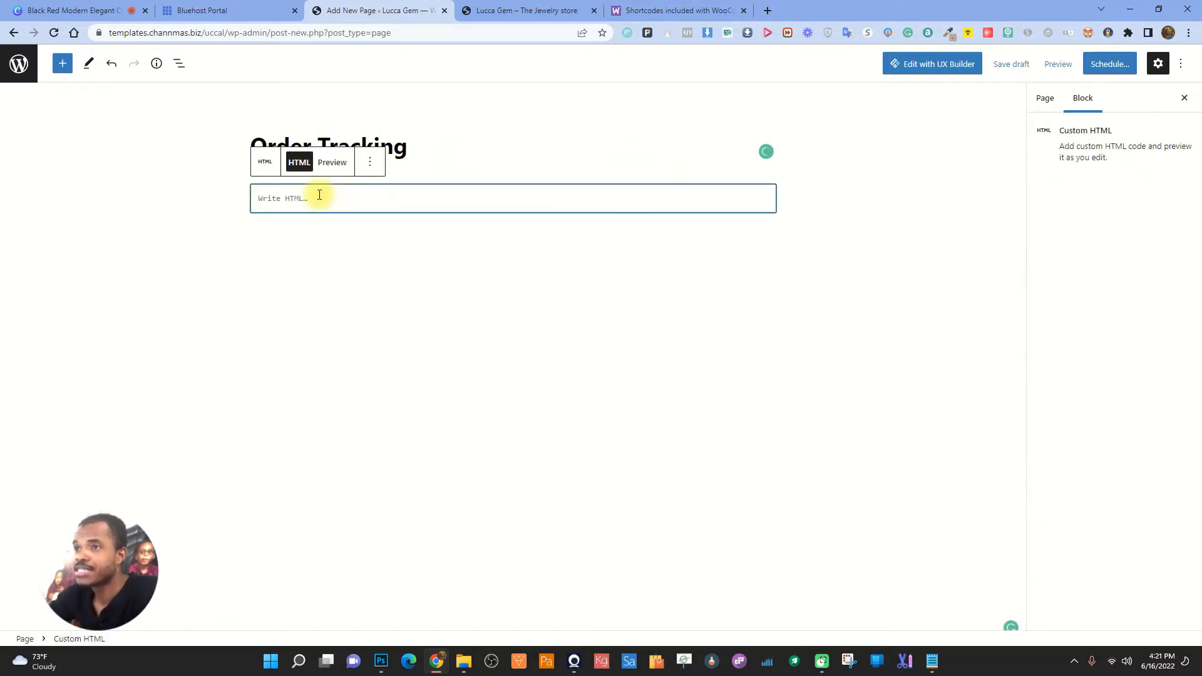
pyautogui.click(371, 163)
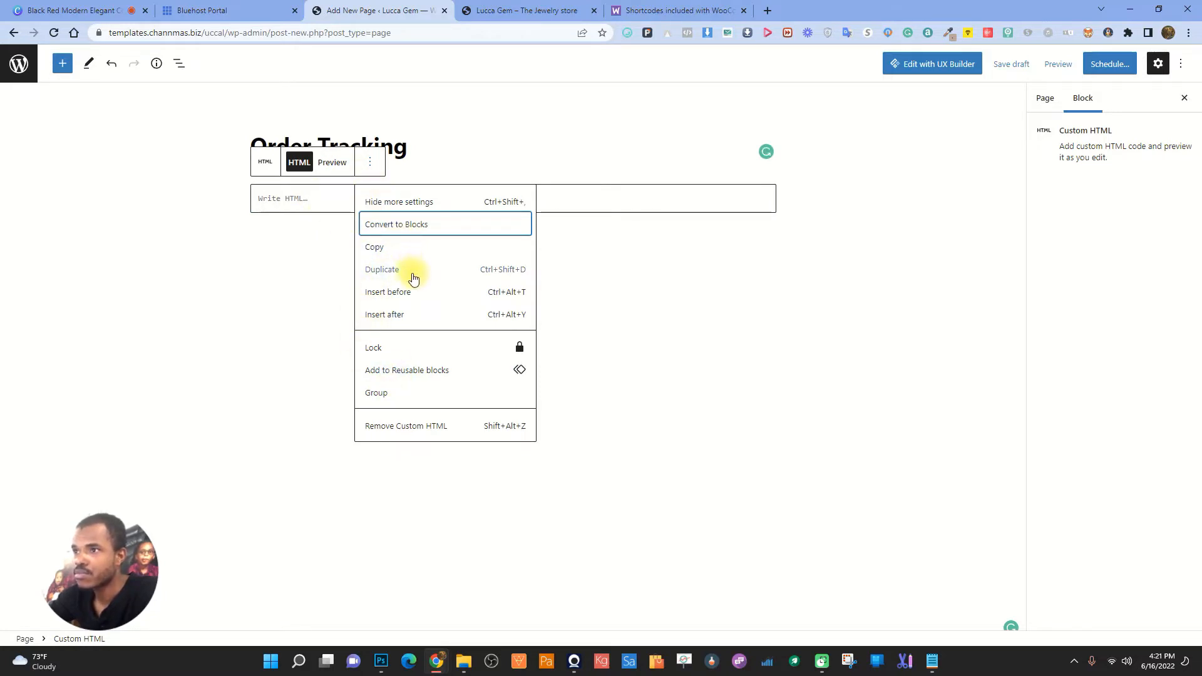
pyautogui.click(429, 224)
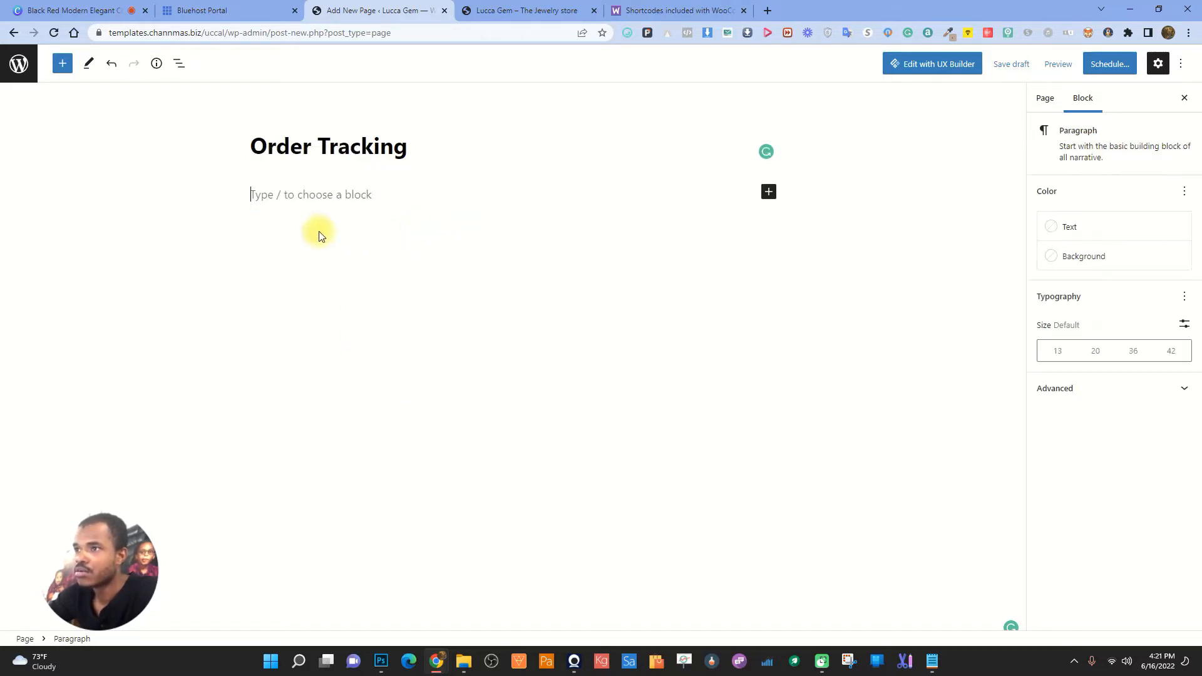
pyautogui.click(314, 194)
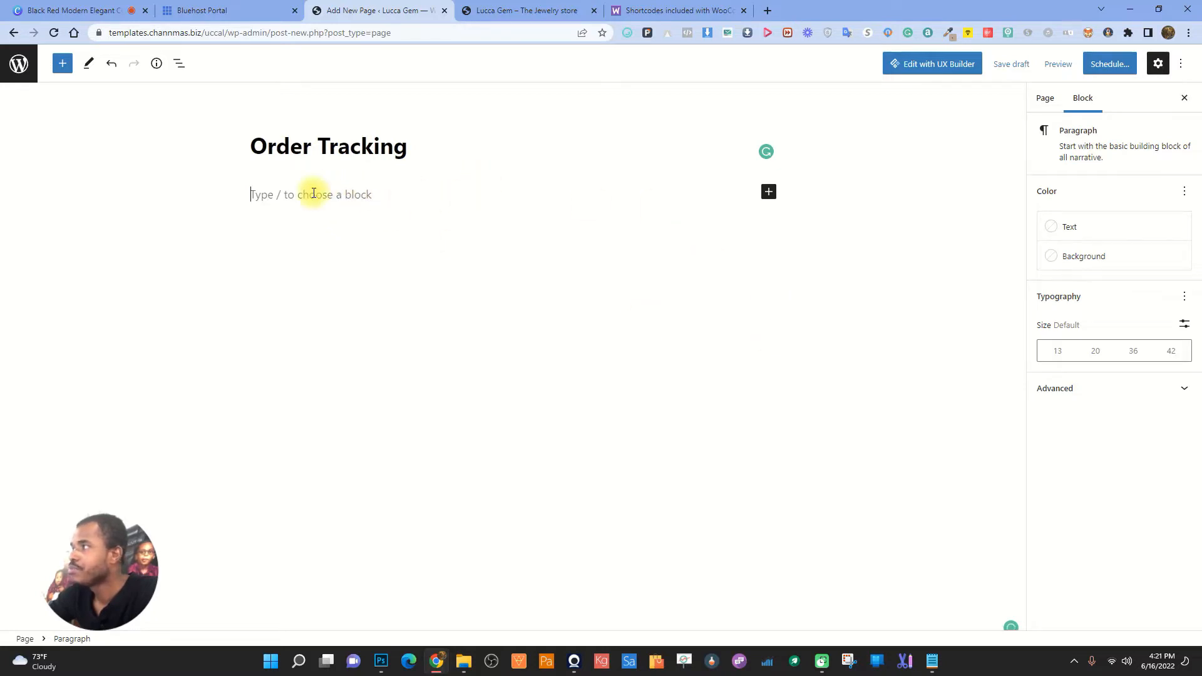
pyautogui.hotkey('ctrl', 'v')
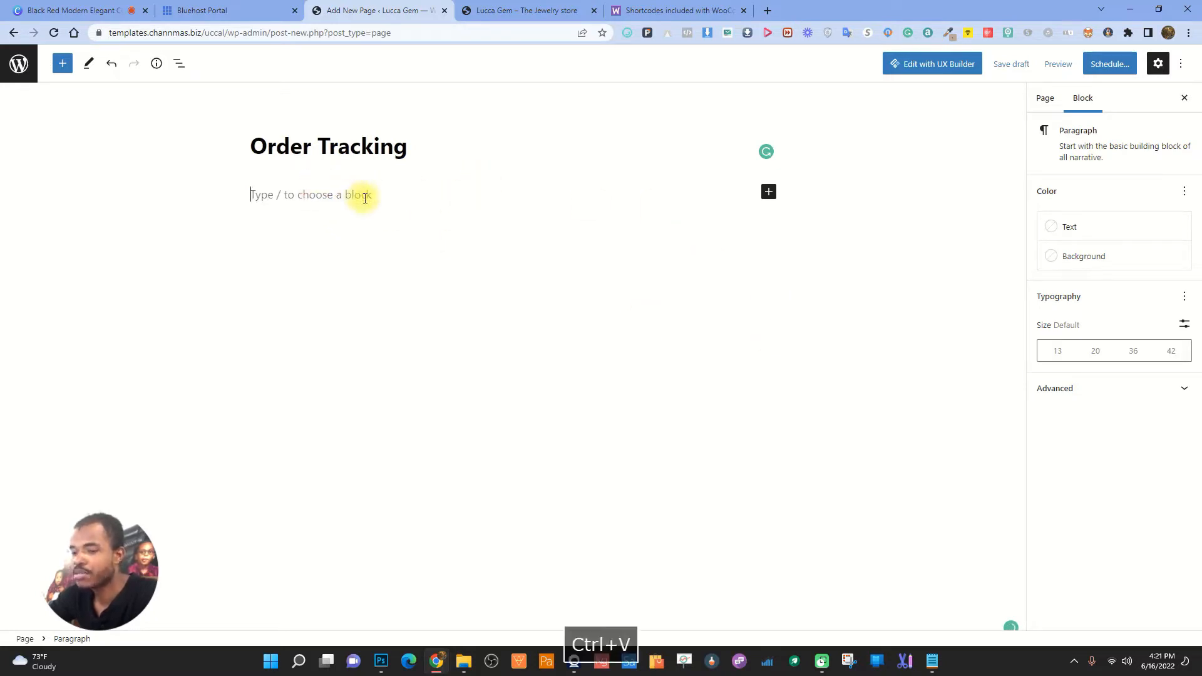
pyautogui.doubleClick(367, 199)
pyautogui.click(491, 170)
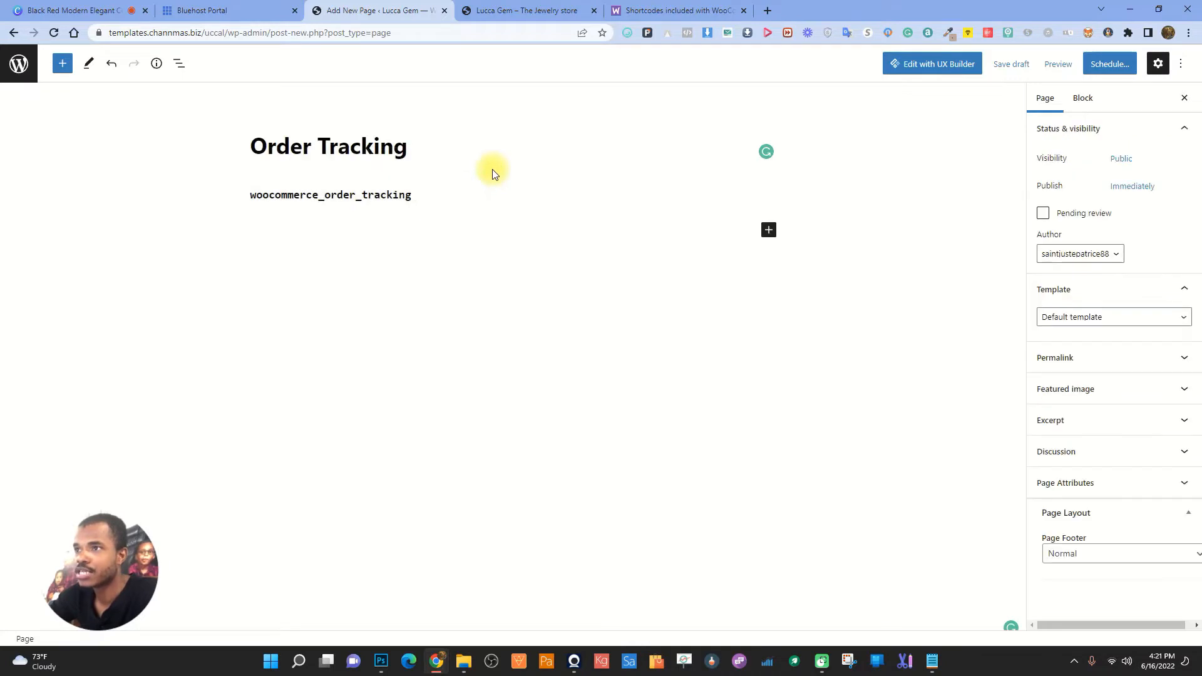
pyautogui.doubleClick(397, 191)
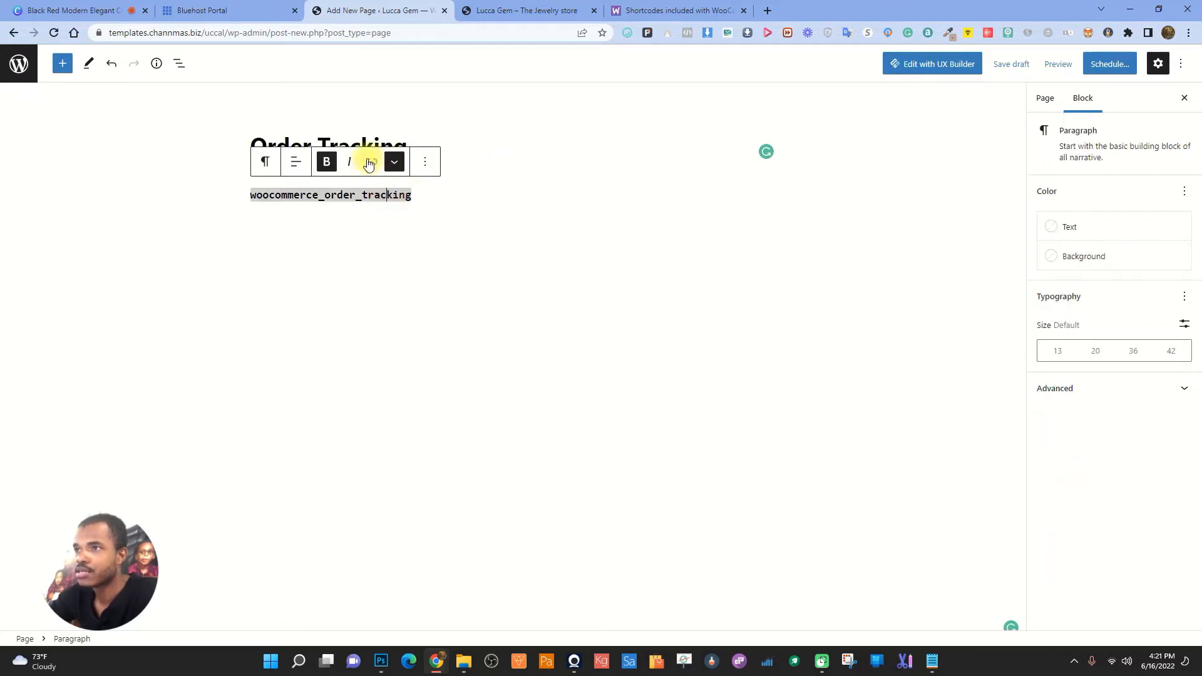
pyautogui.click(438, 165)
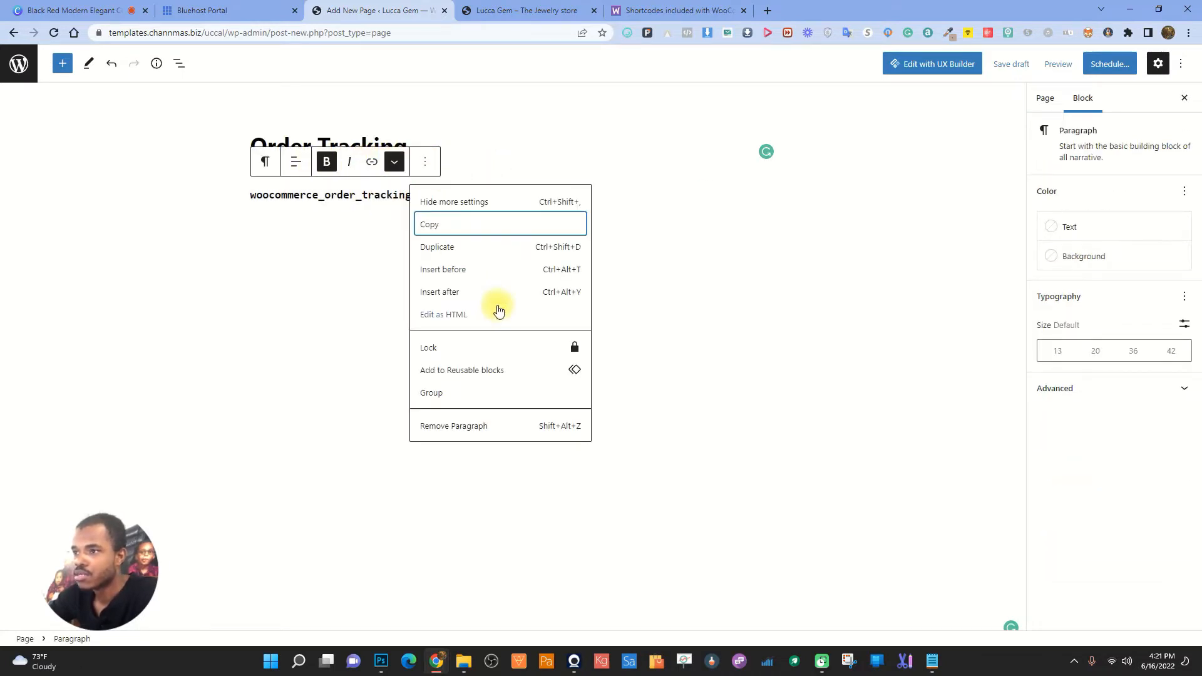
pyautogui.click(623, 203)
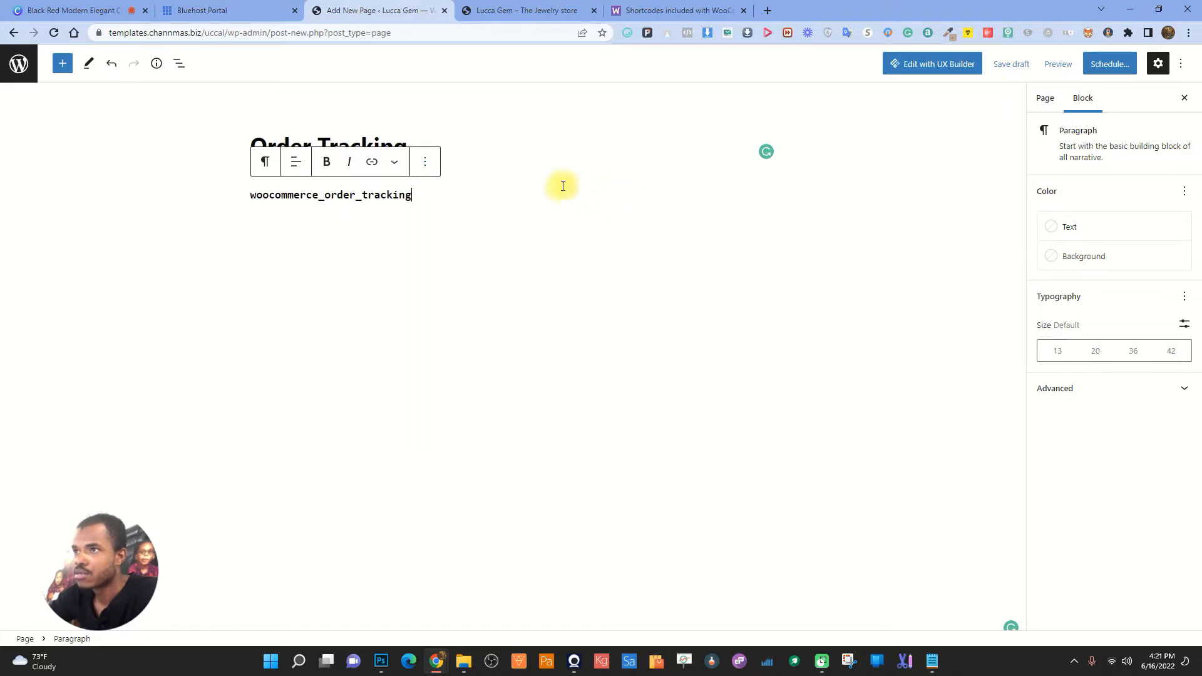
pyautogui.click(458, 150)
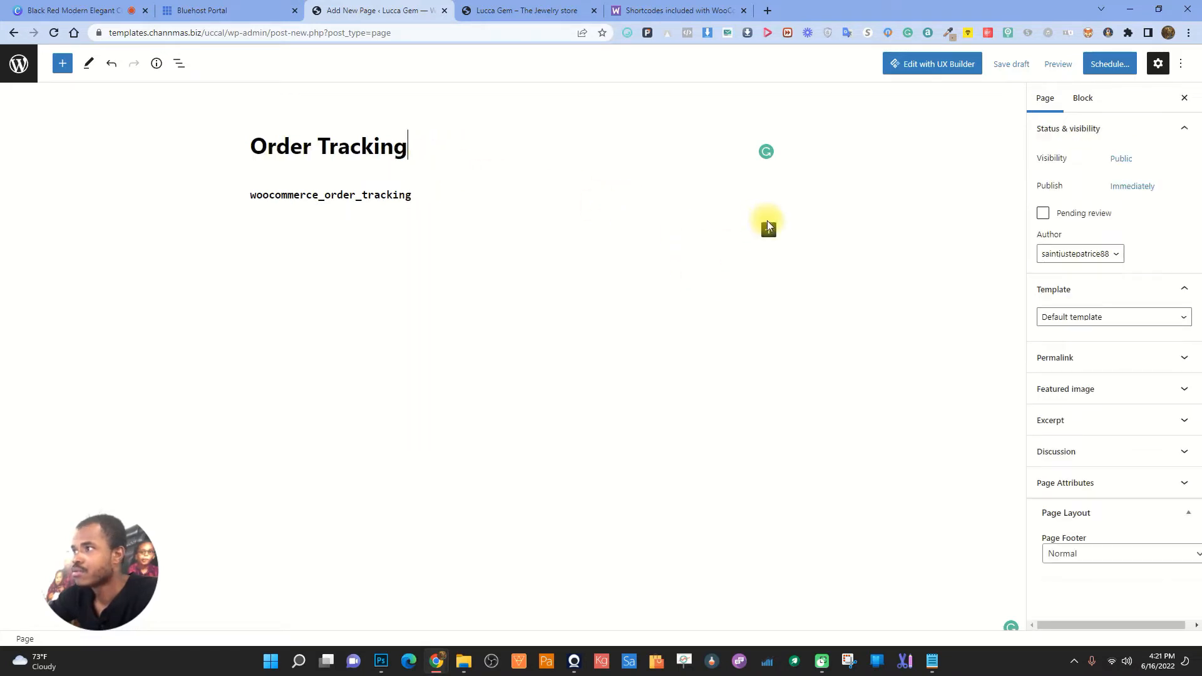
# - Replace the paragraph with a Shortcode block holding woocommerce_order_tracking
pyautogui.click(769, 227)
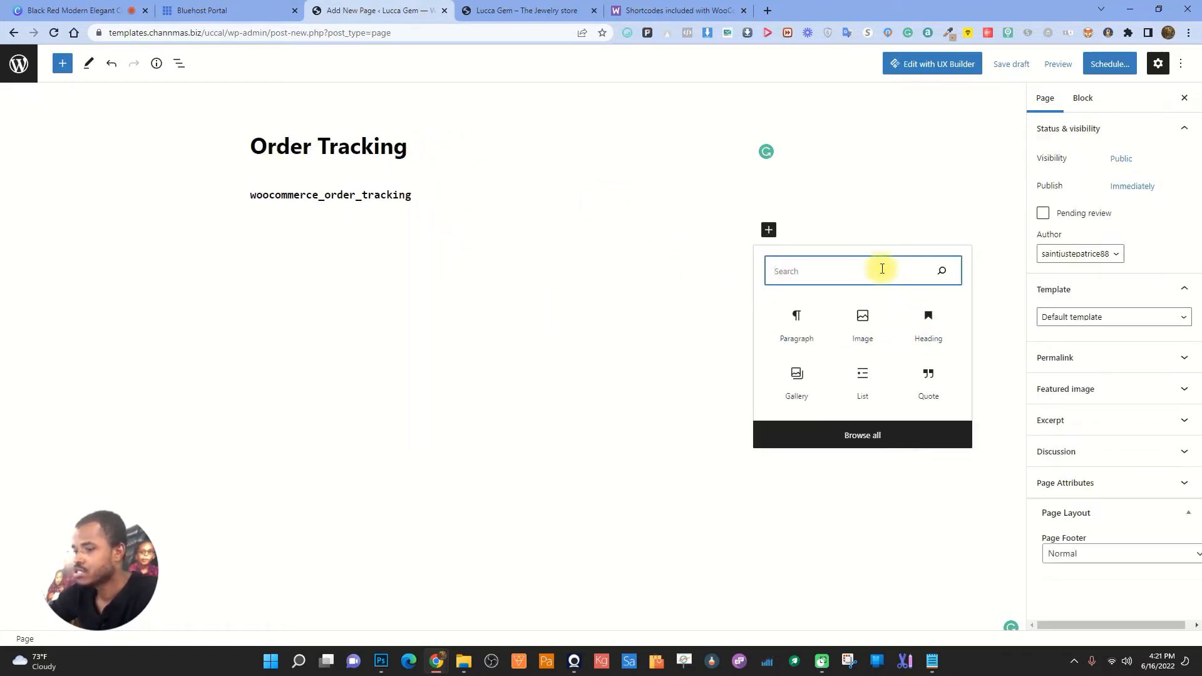
pyautogui.write('shor')
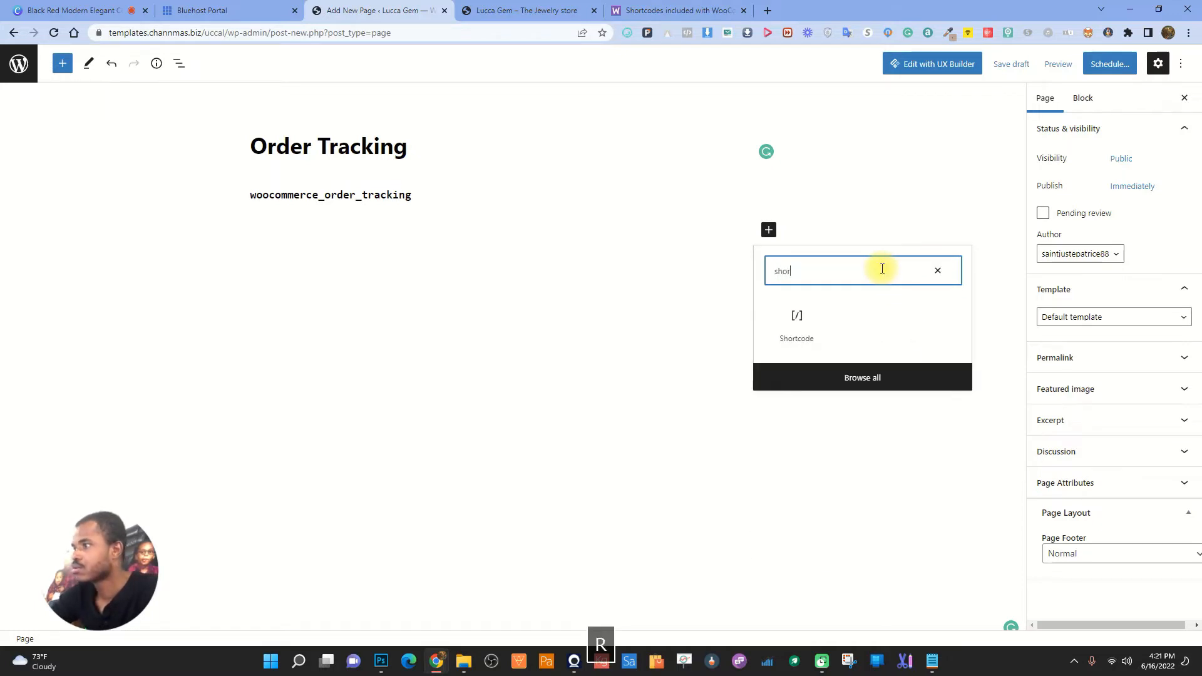
pyautogui.click(797, 320)
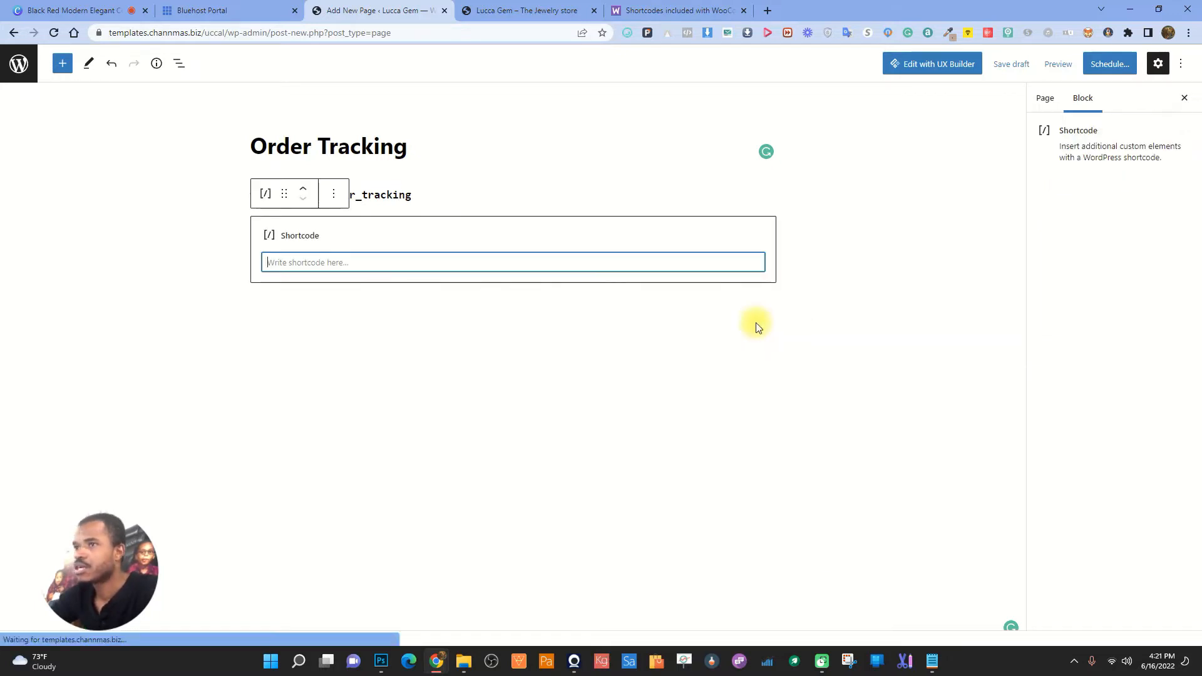
pyautogui.doubleClick(403, 194)
pyautogui.hotkey('ctrl', 'c')
pyautogui.click(462, 163)
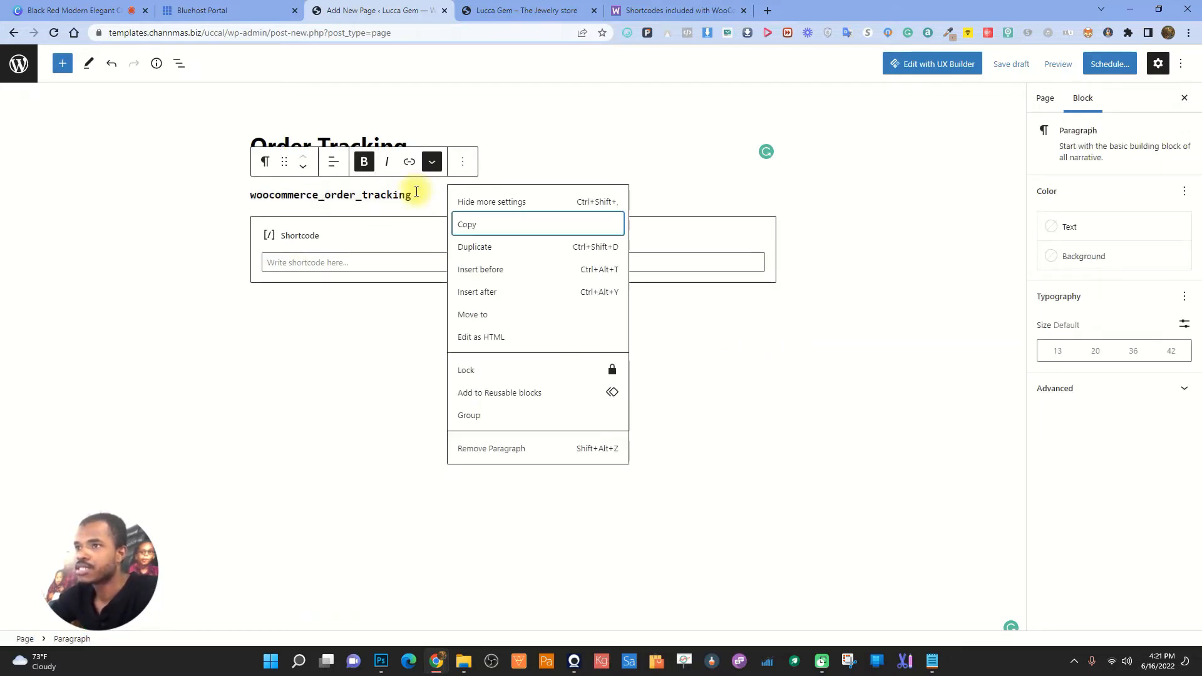
pyautogui.click(506, 449)
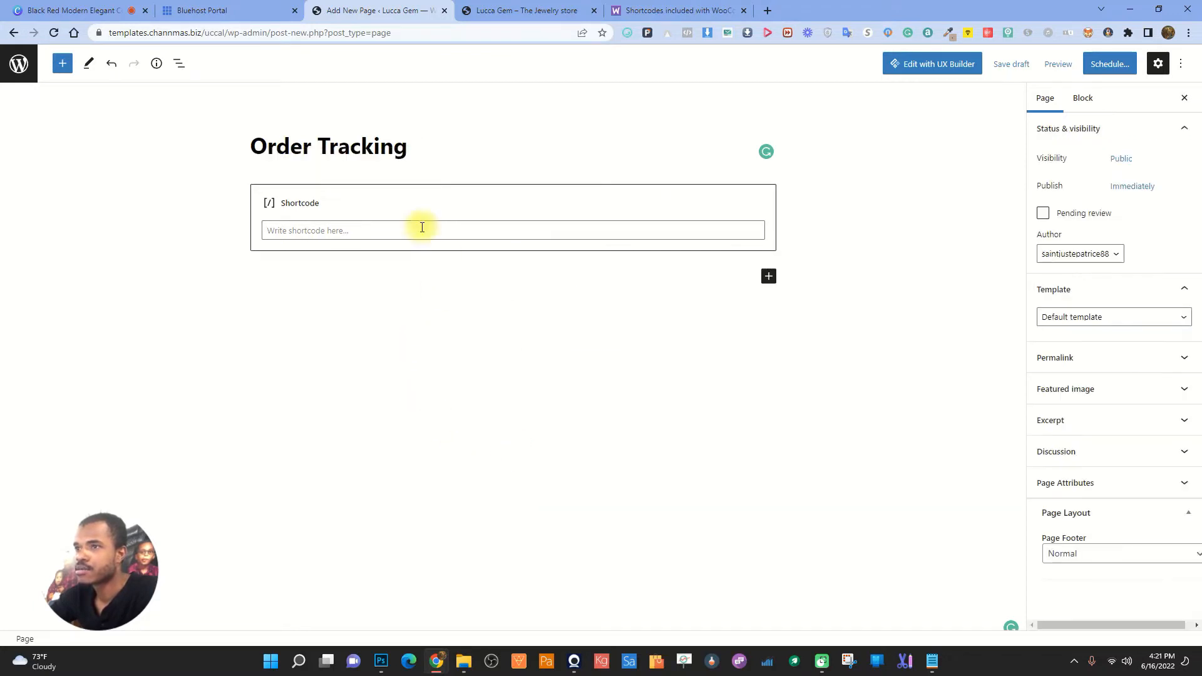
pyautogui.click(333, 230)
pyautogui.hotkey('ctrl', 'v')
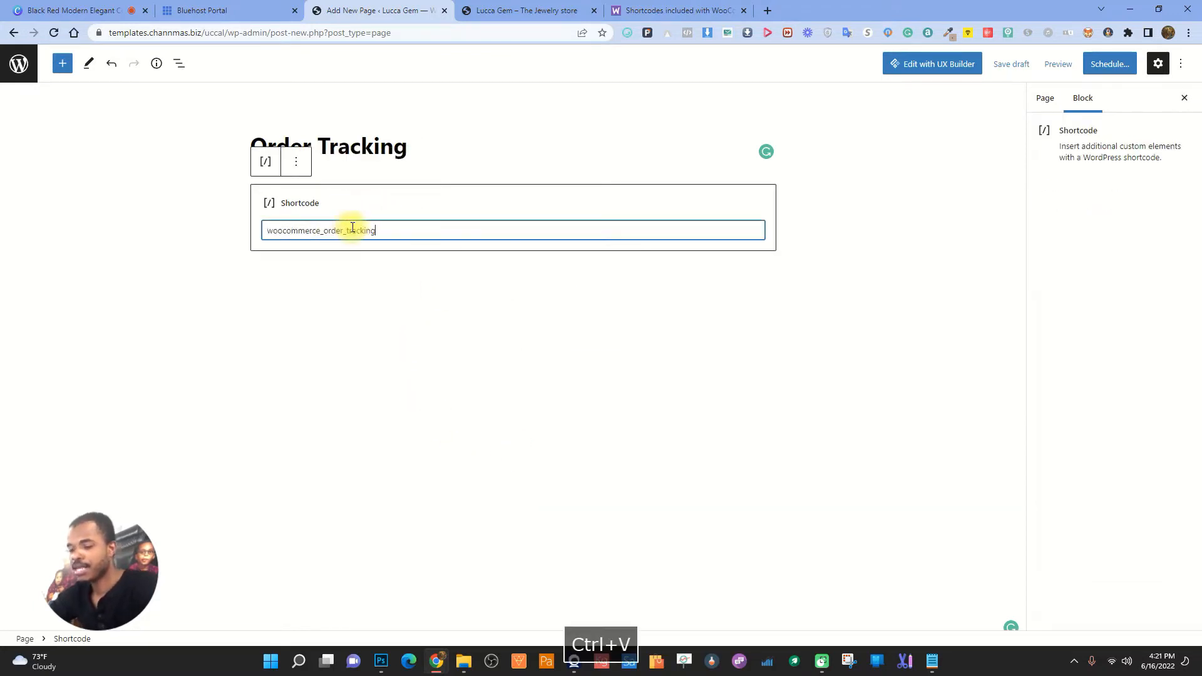
pyautogui.click(404, 273)
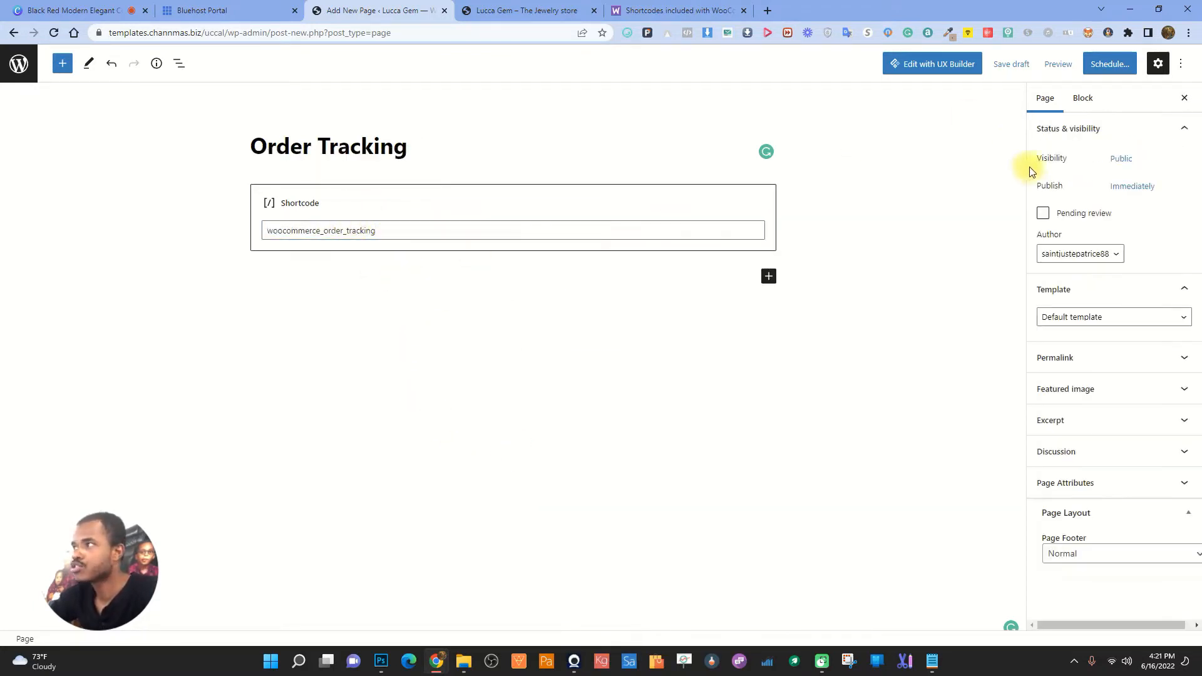
# - Publish the Order Tracking page and view the live page in a new tab
pyautogui.click(1105, 66)
pyautogui.click(1100, 65)
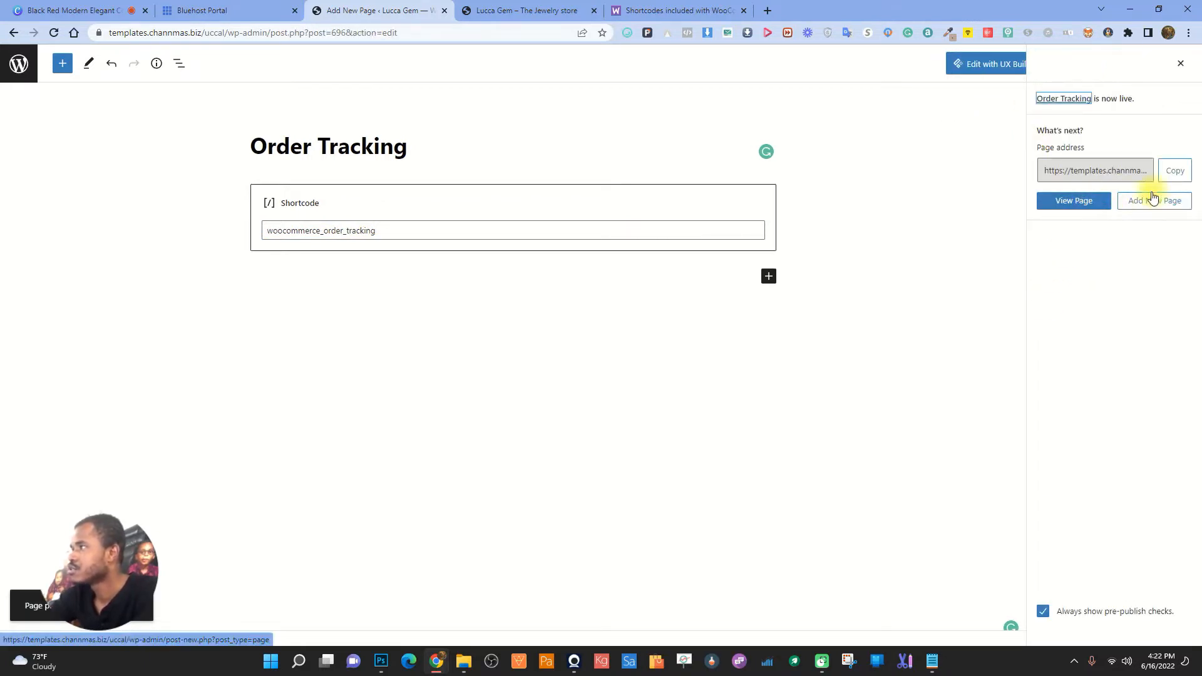
pyautogui.rightClick(1077, 204)
pyautogui.click(1056, 216)
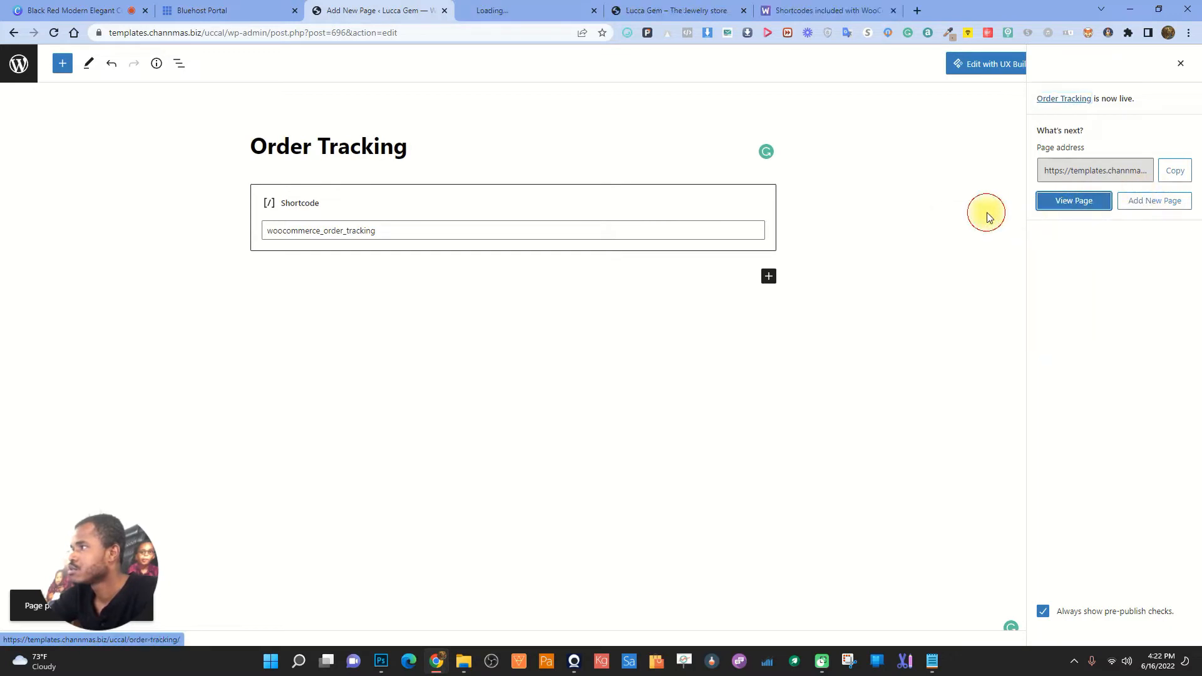
pyautogui.click(526, 10)
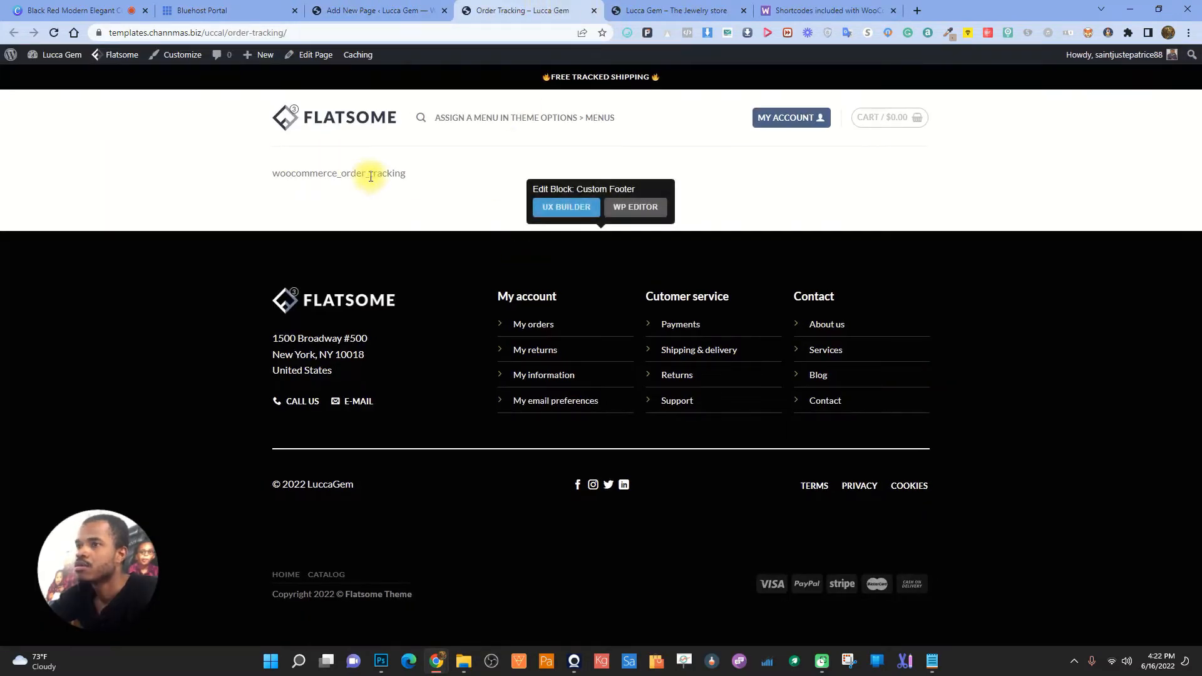
# - Review the WooCommerce shortcodes documentation for the order tracking shortcode
pyautogui.click(594, 11)
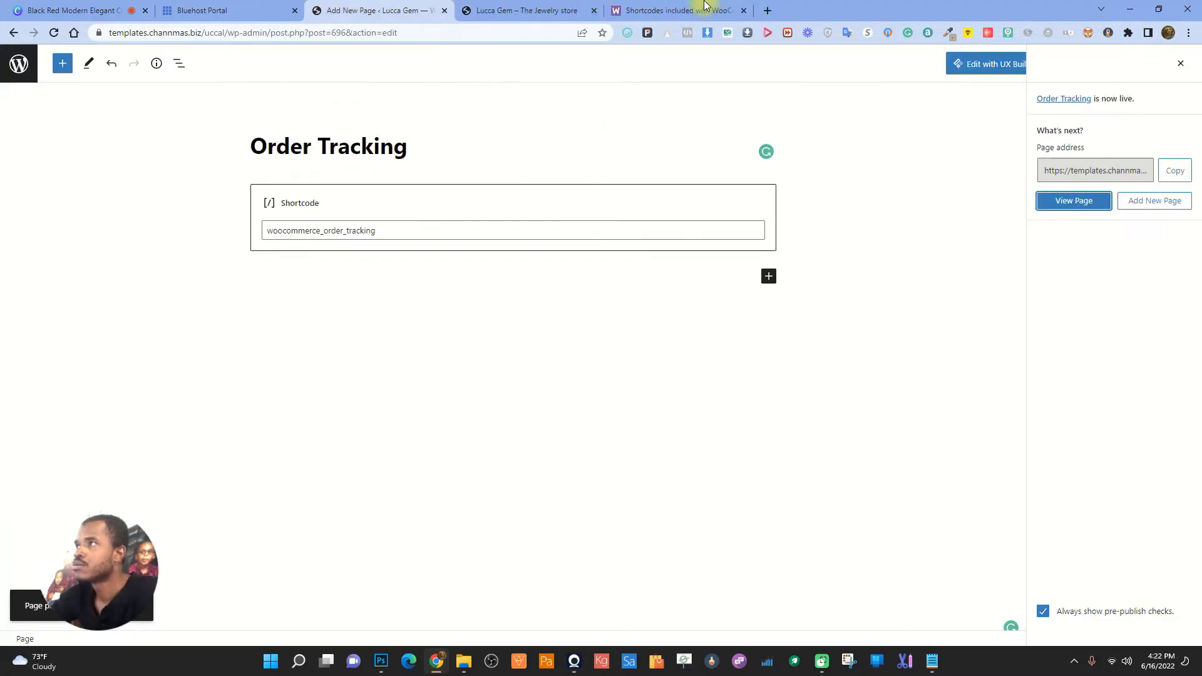
pyautogui.click(701, 10)
pyautogui.click(486, 424)
pyautogui.scroll(-4, 488, 424)
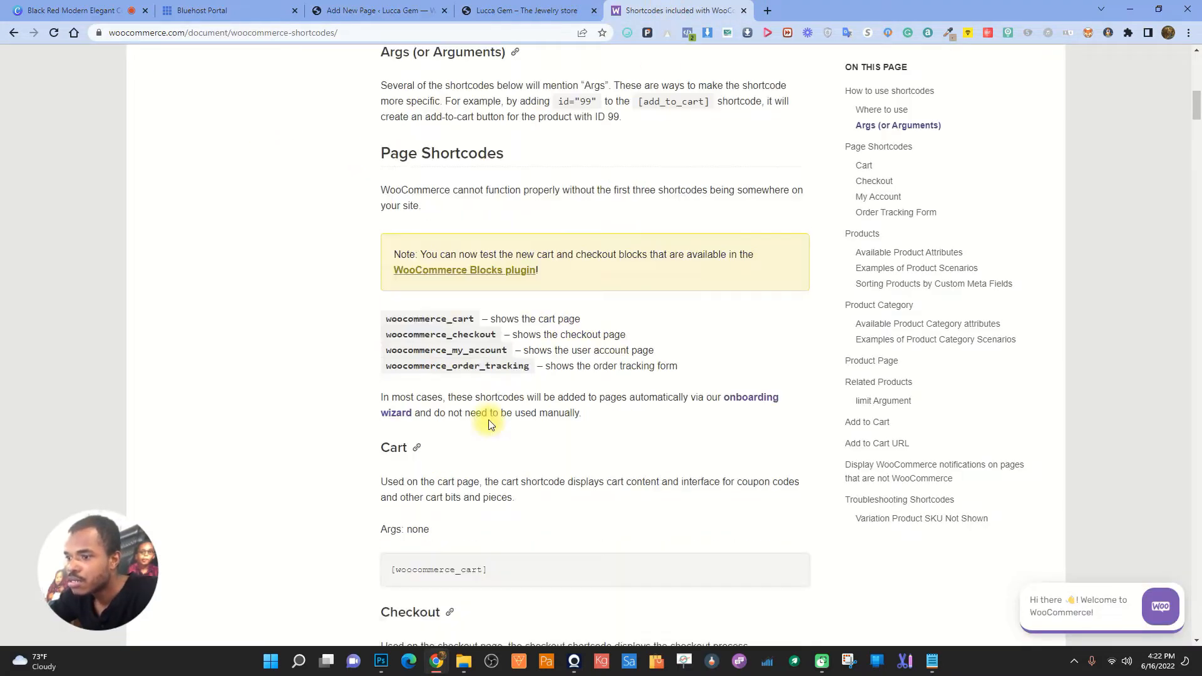
pyautogui.scroll(-3, 466, 507)
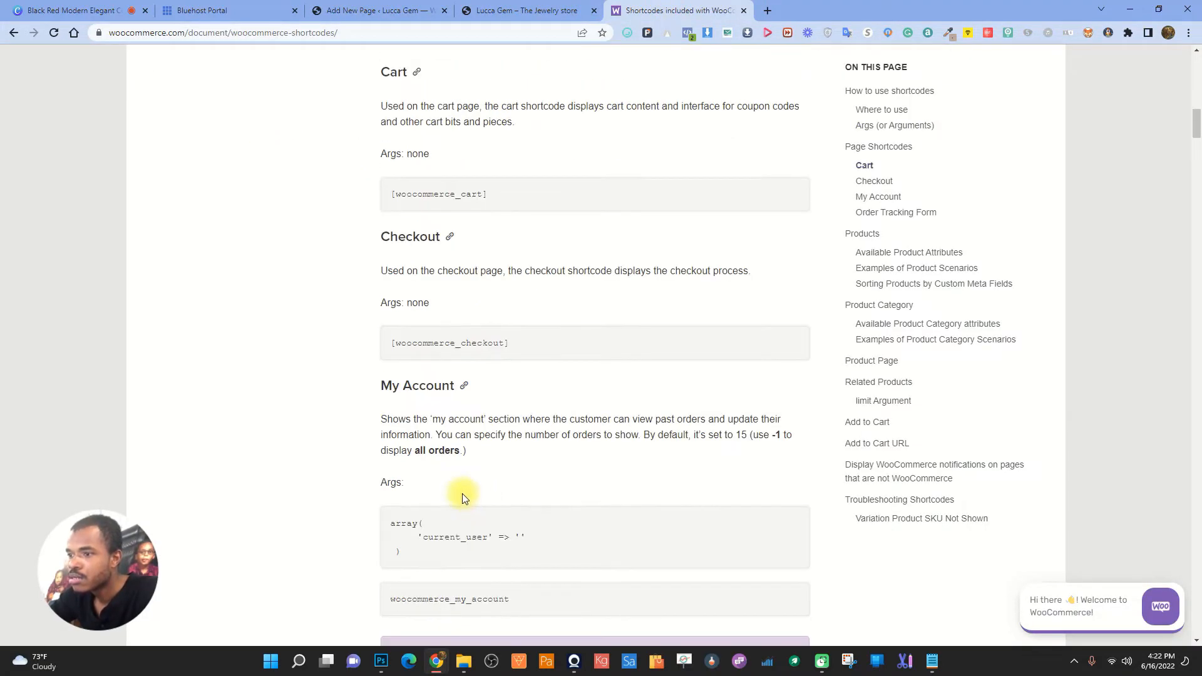
pyautogui.scroll(11, 472, 491)
# - Fix the shortcode brackets to read [-woocommerce_order_tracking] and update the Order Tracking page
pyautogui.click(401, 11)
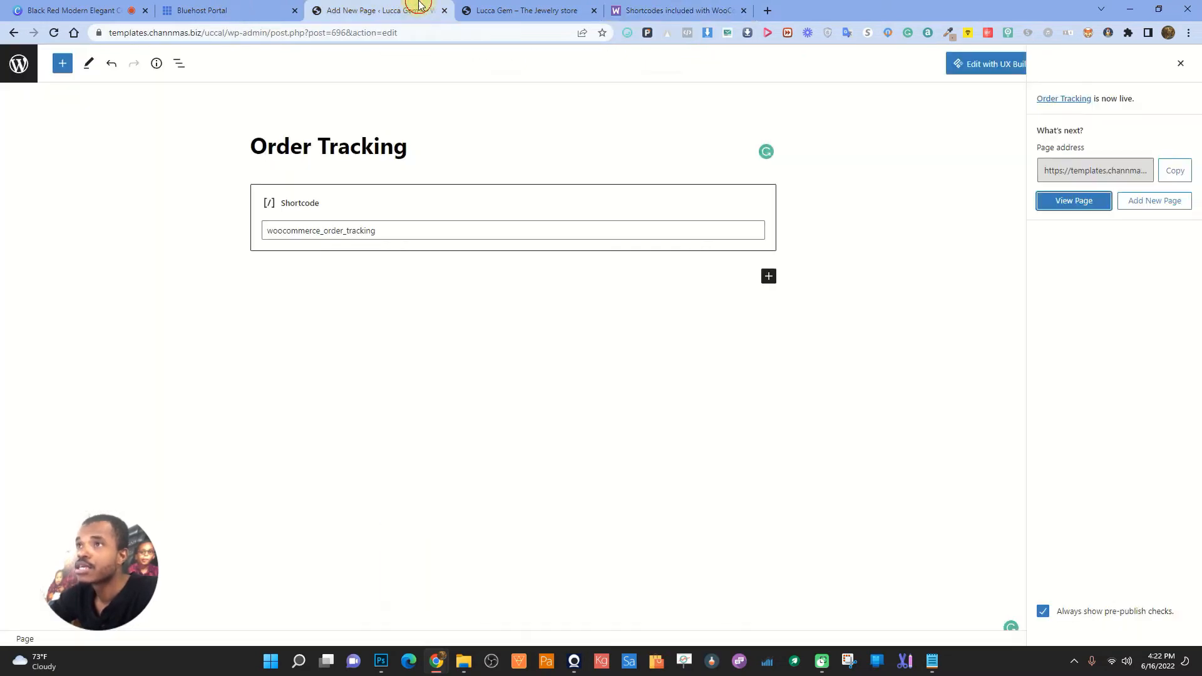
pyautogui.click(400, 230)
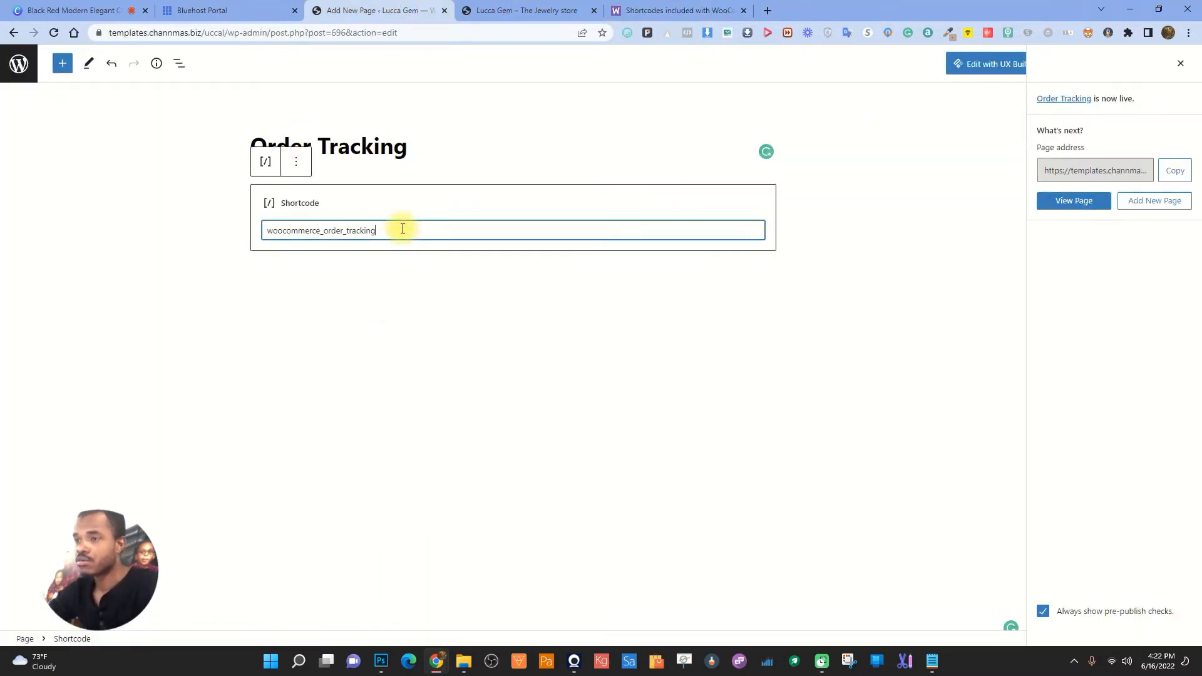
pyautogui.write('}')
pyautogui.press('BackSpace')
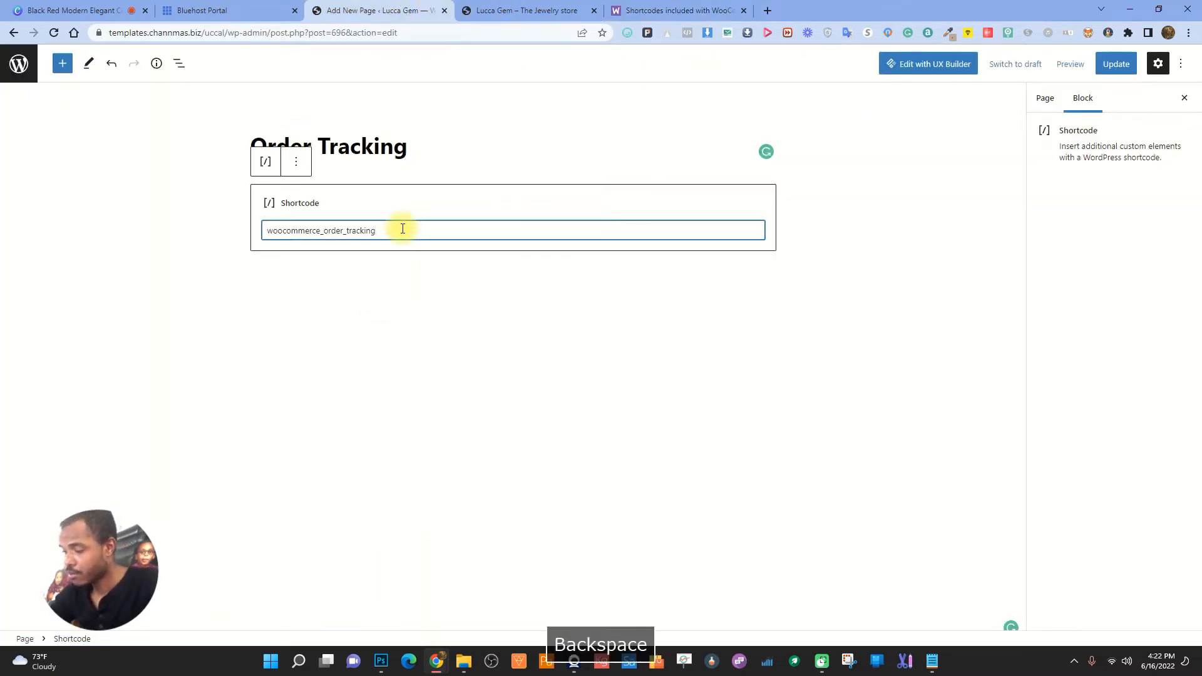
pyautogui.write(']')
pyautogui.press('Left')
pyautogui.press('Left')
pyautogui.press('Left')
pyautogui.press('Left')
pyautogui.press('Left')
pyautogui.press('Left')
pyautogui.press('Left')
pyautogui.press('Left')
pyautogui.press('Left')
pyautogui.press('Left')
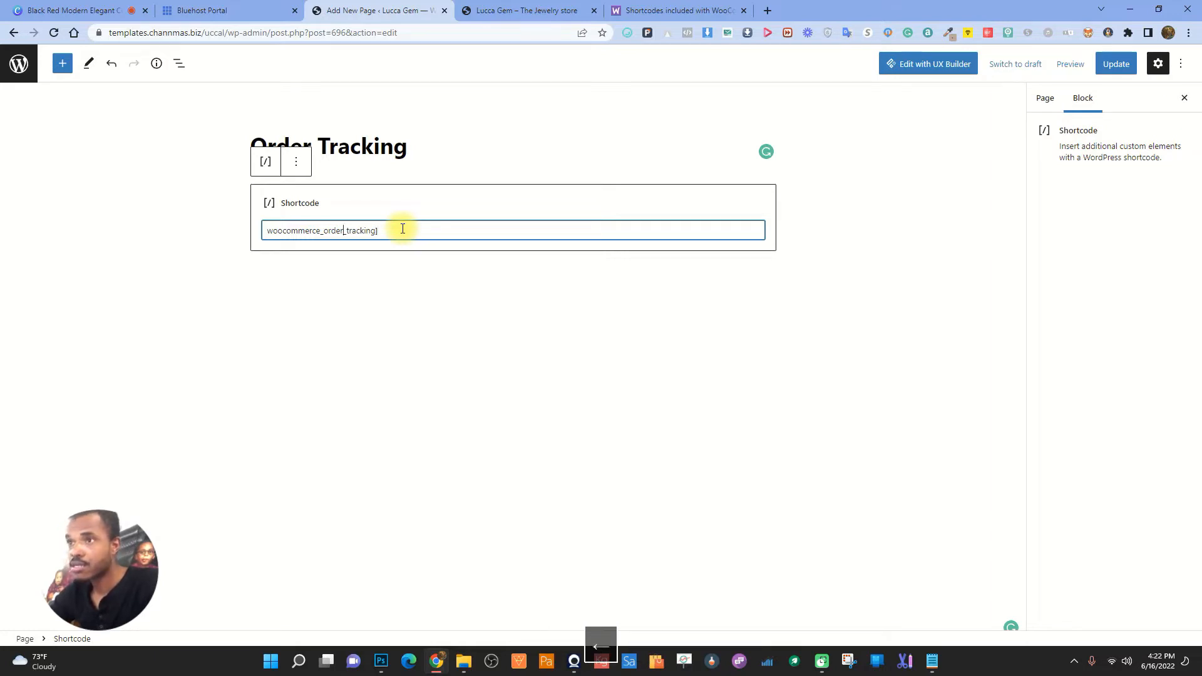
pyautogui.write('[-')
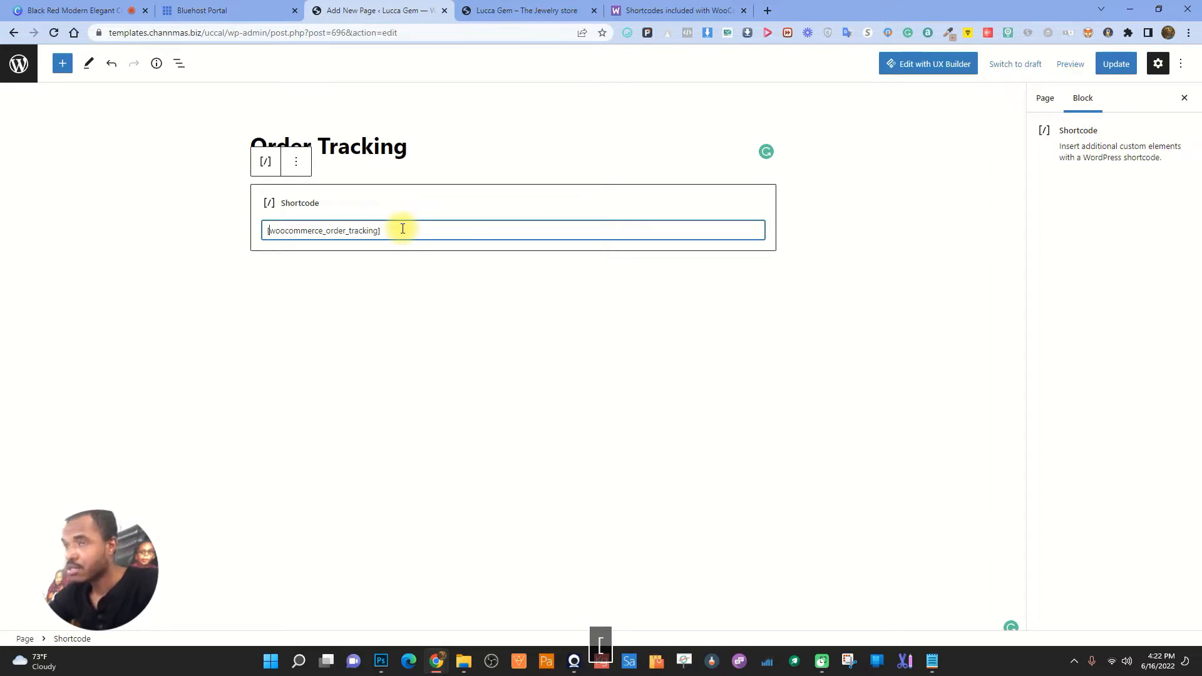
pyautogui.click(1118, 63)
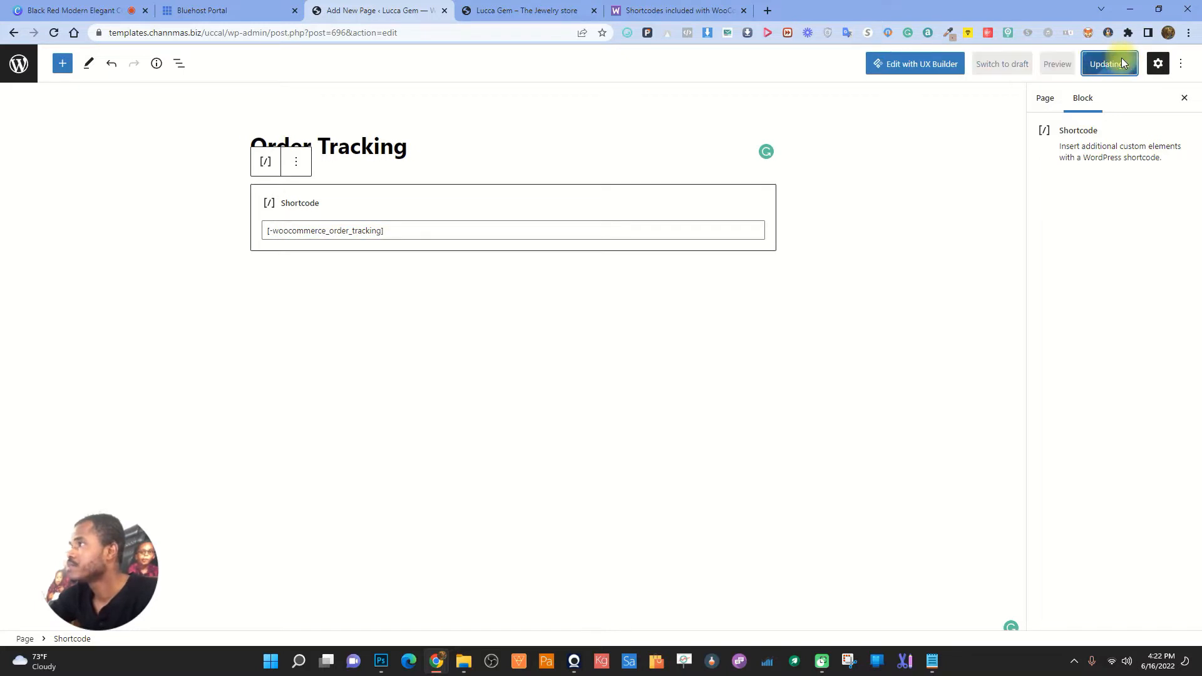
# - View the live Order Tracking page in a new tab, which still prints the shortcode as text
pyautogui.rightClick(114, 606)
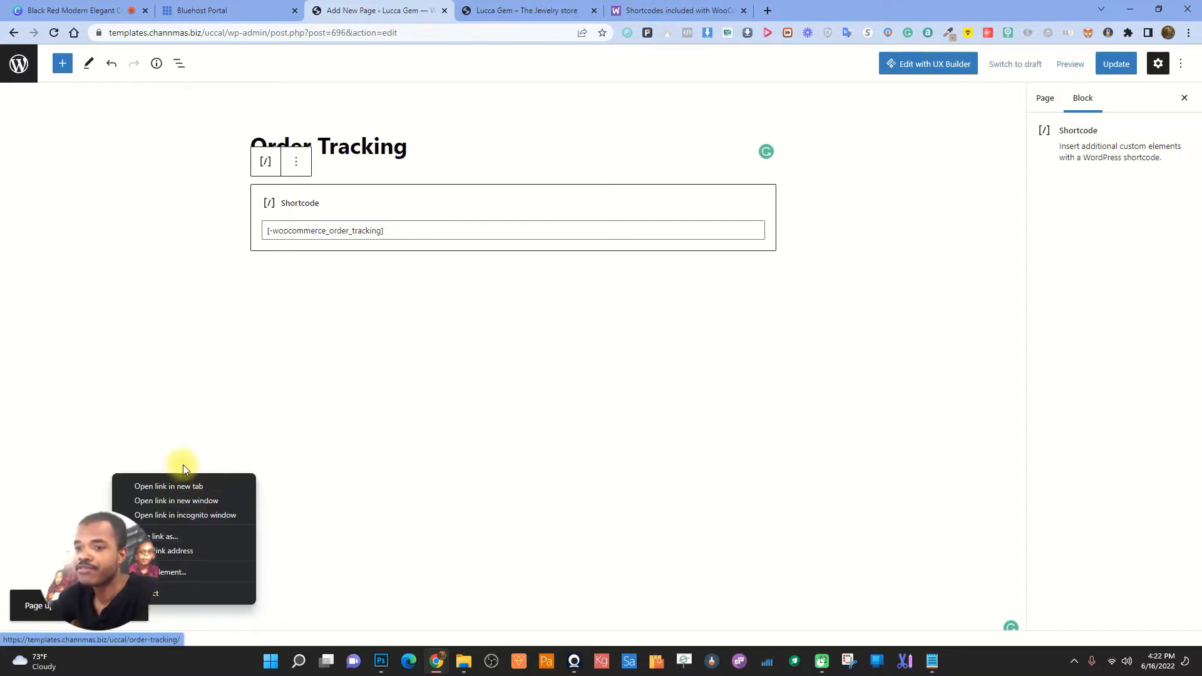
pyautogui.click(183, 486)
pyautogui.click(521, 6)
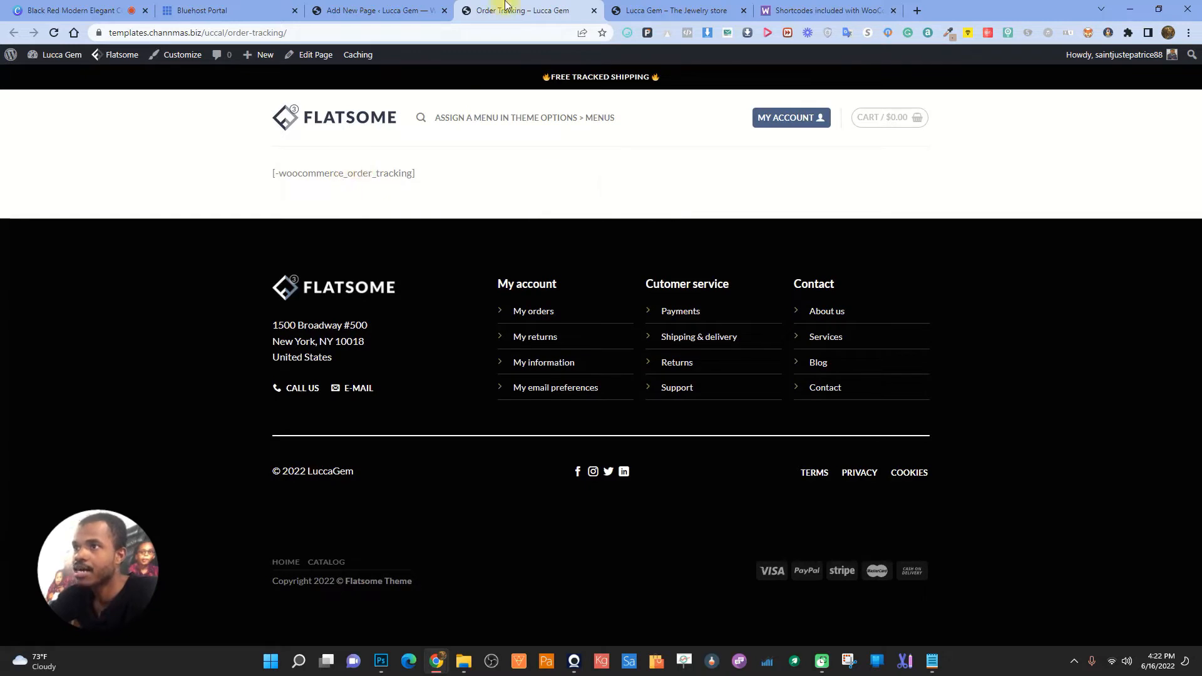
pyautogui.click(375, 10)
pyautogui.click(272, 229)
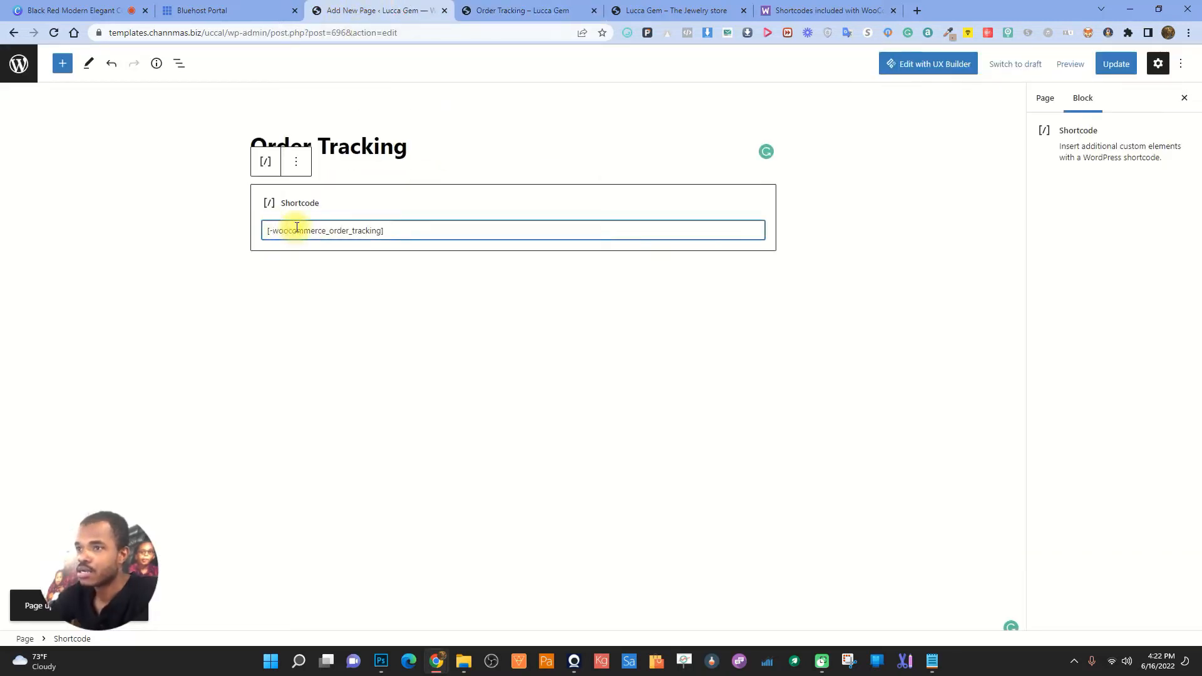
# - Delete the stray hyphen from the shortcode, update, and view the working tracking form
pyautogui.press('BackSpace')
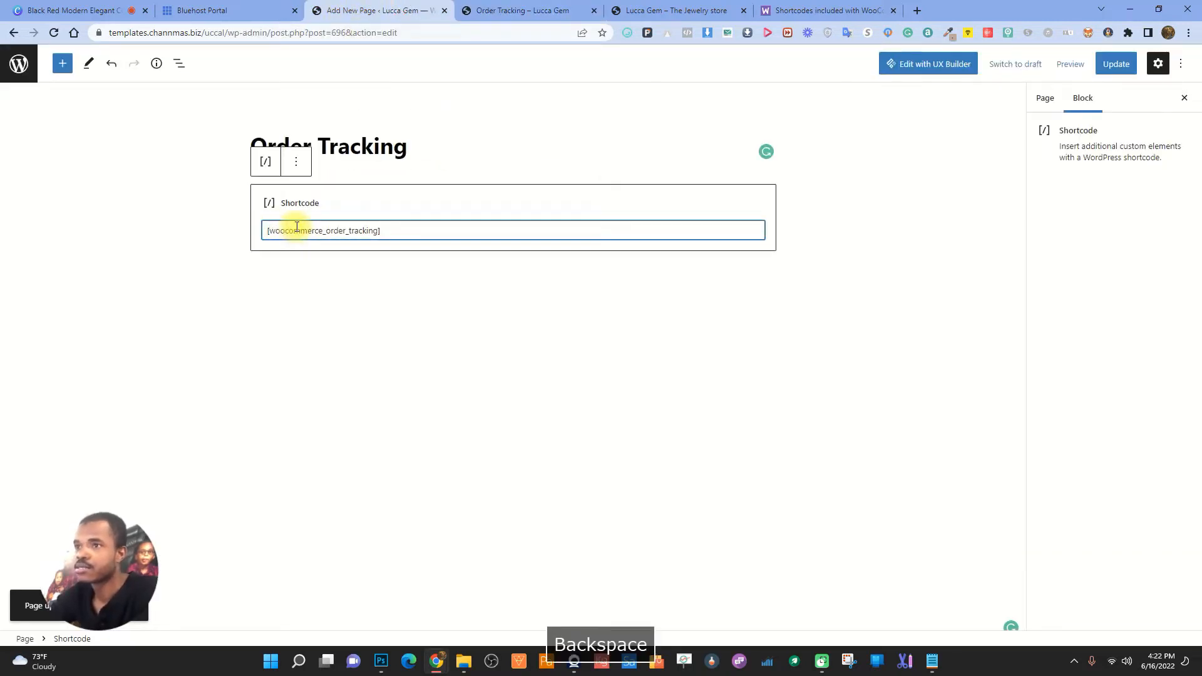
pyautogui.click(1115, 62)
pyautogui.click(536, 10)
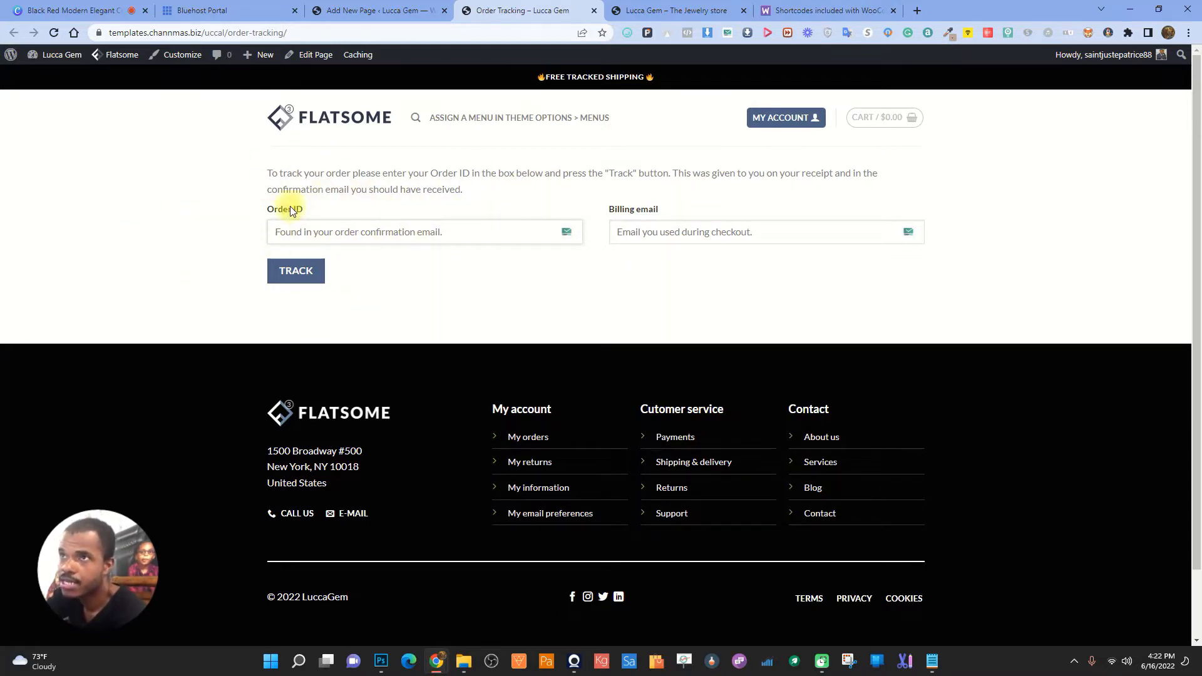
# - Copy the Order Tracking page's web address and return to the admin pages list
pyautogui.click(297, 33)
pyautogui.moveTo(297, 33); pyautogui.dragTo(108, 35)
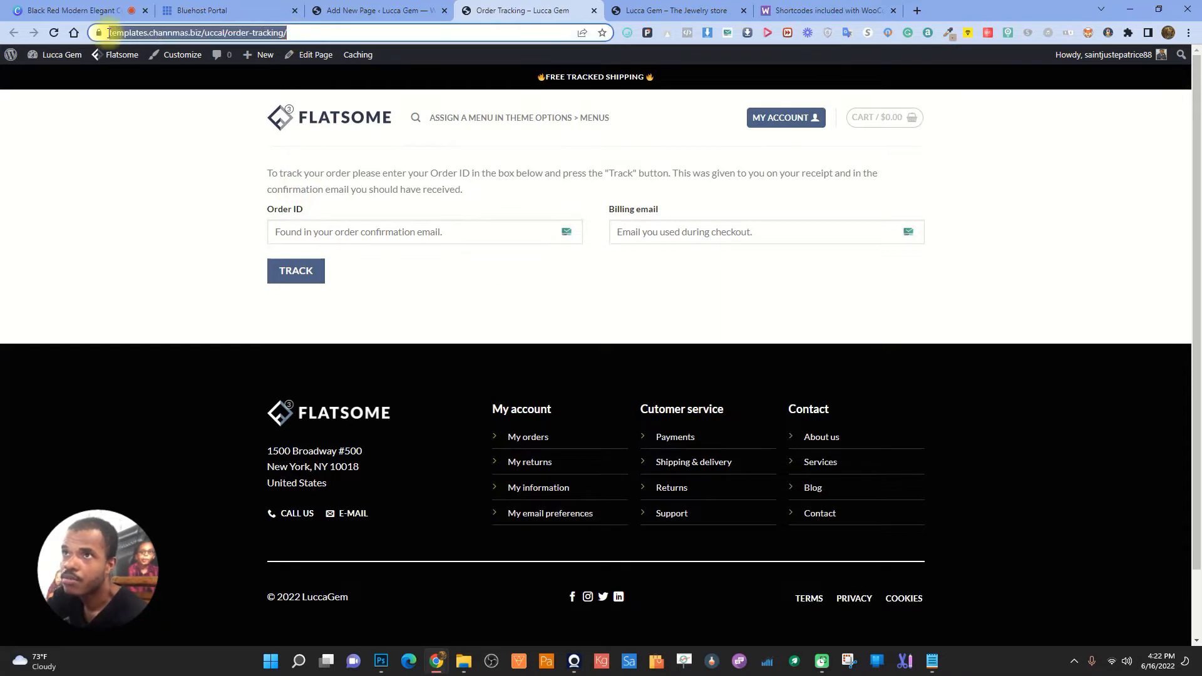
pyautogui.rightClick(239, 35)
pyautogui.click(279, 119)
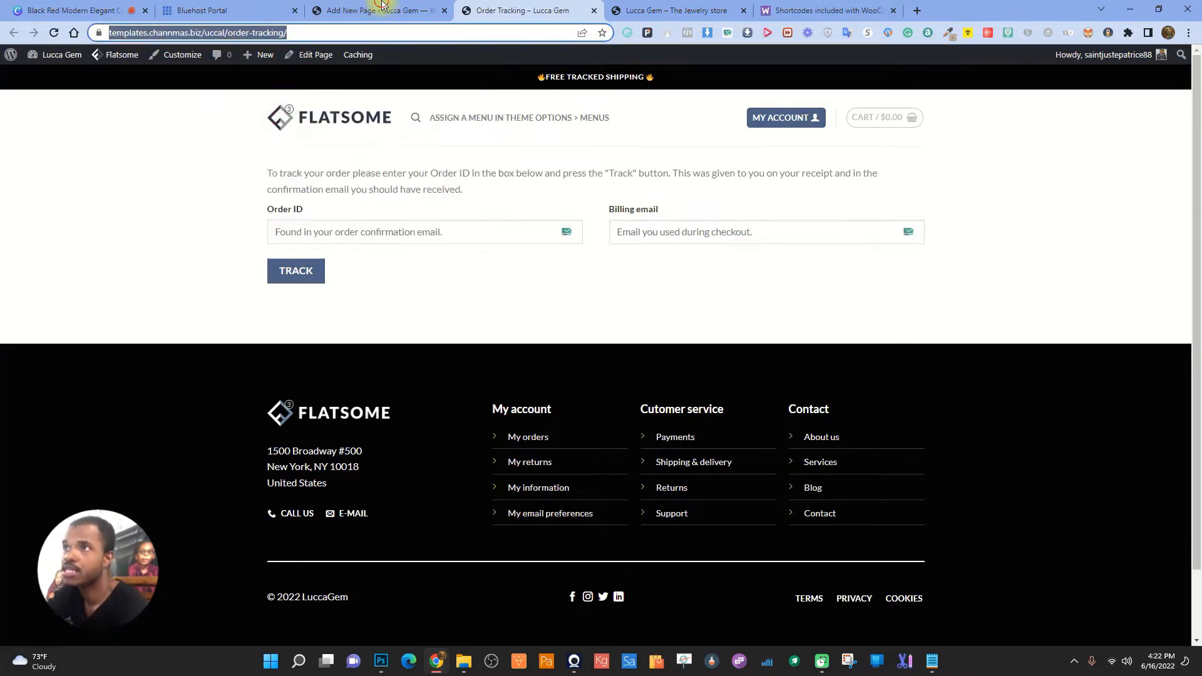
pyautogui.click(376, 10)
pyautogui.click(19, 63)
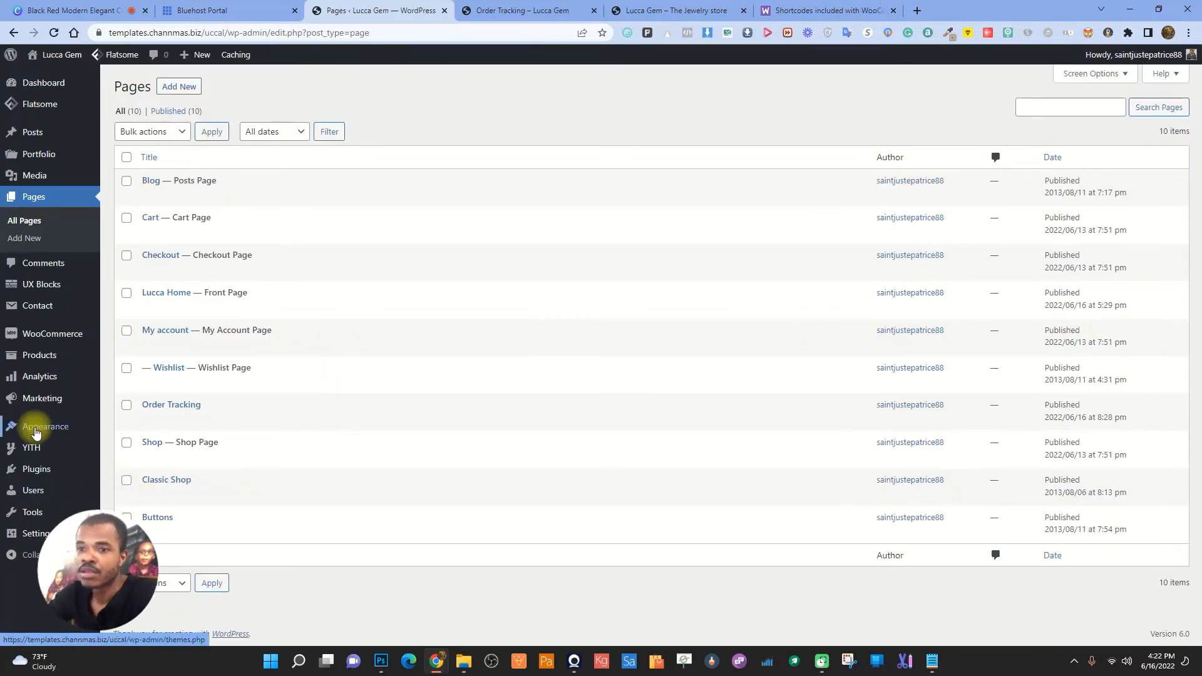
# - Add the Order Tracking page to the Secondary menu from the View All pages list
pyautogui.moveTo(34, 428)
pyautogui.click(144, 488)
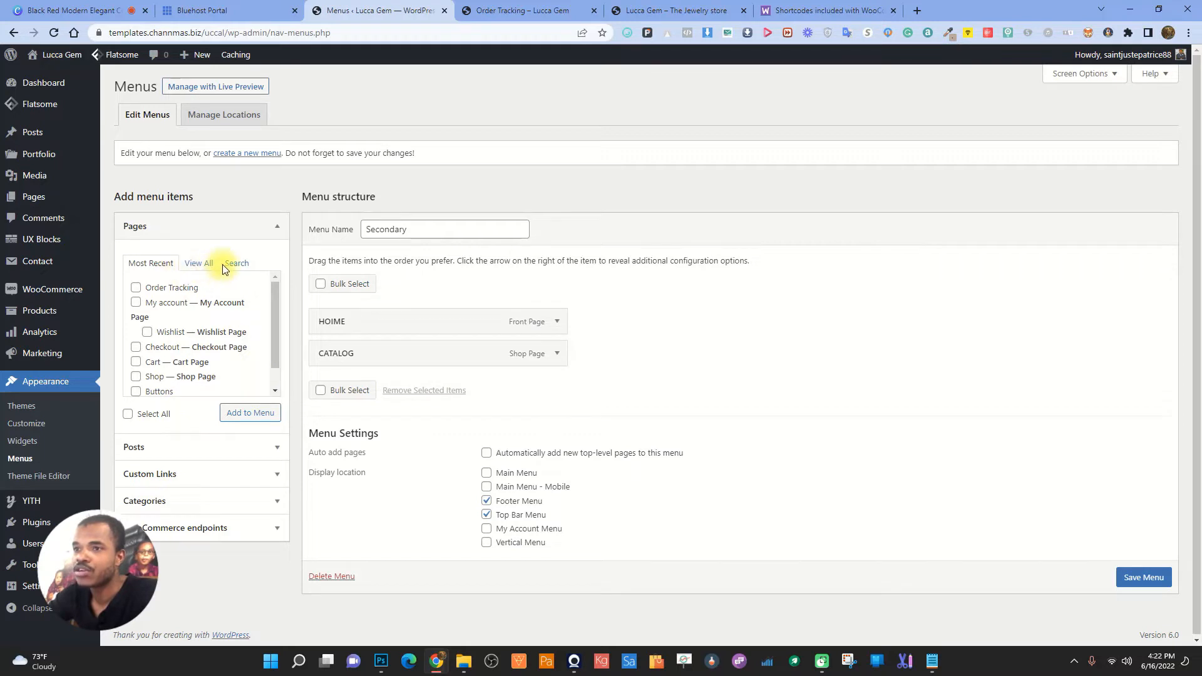
pyautogui.click(193, 263)
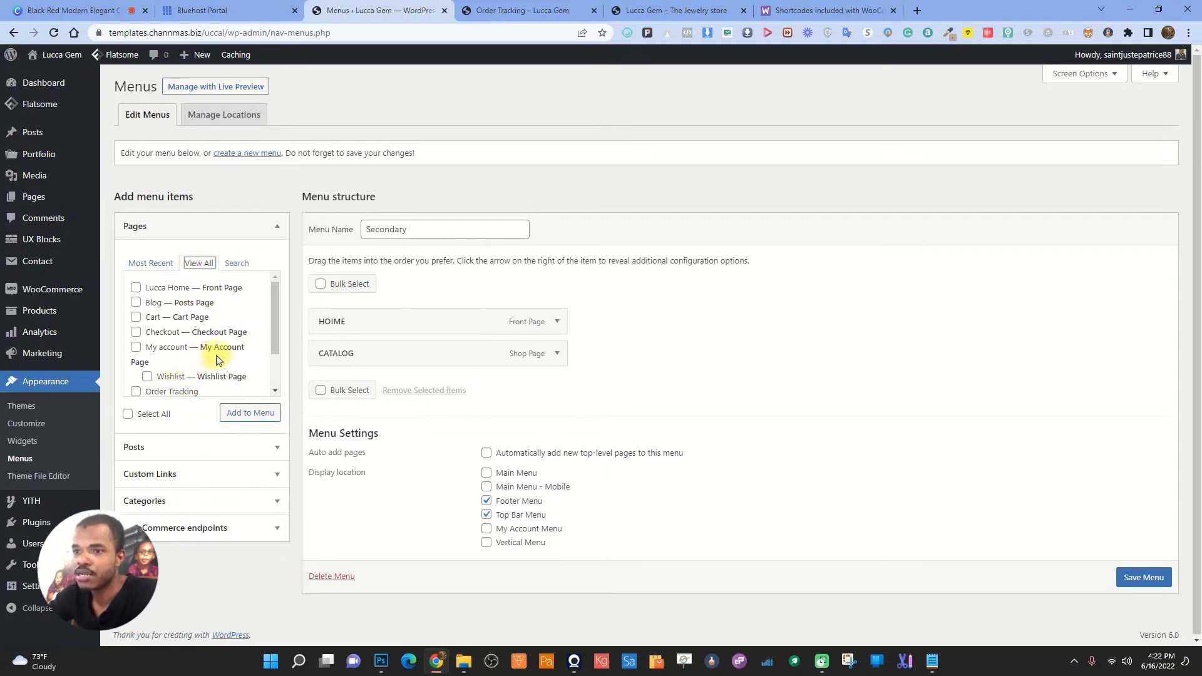
pyautogui.click(137, 392)
pyautogui.click(250, 412)
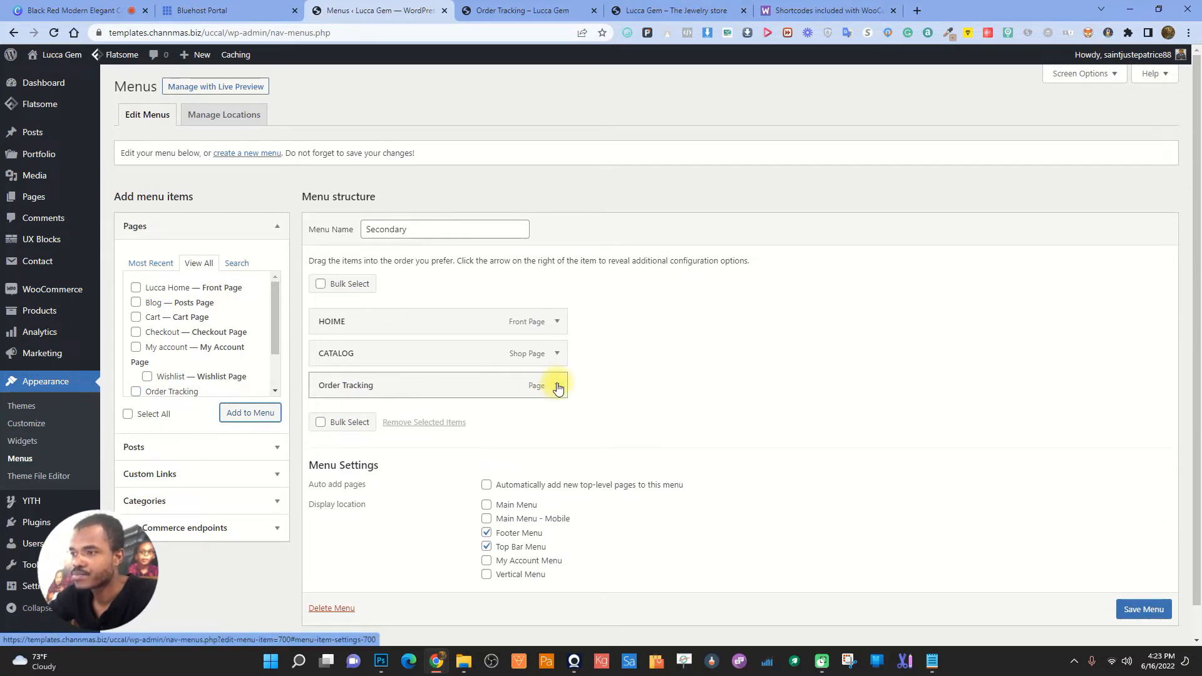
# - Add a custom link with URL # and link text MORE to the menu
pyautogui.click(227, 474)
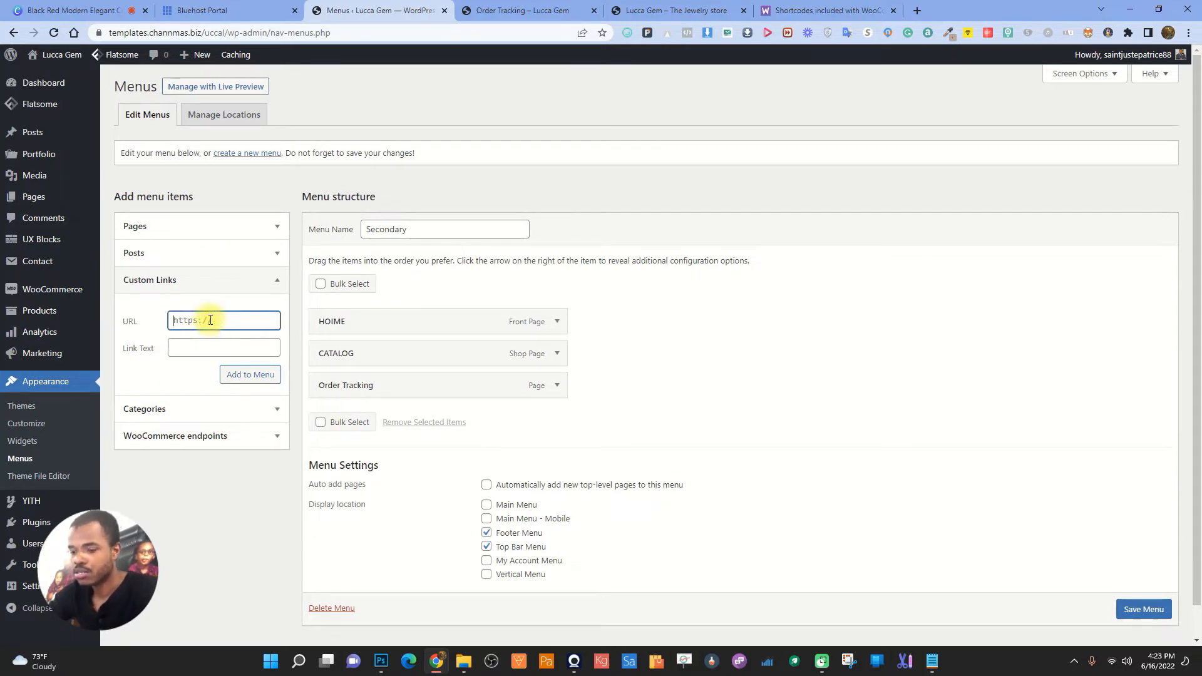
pyautogui.write('#')
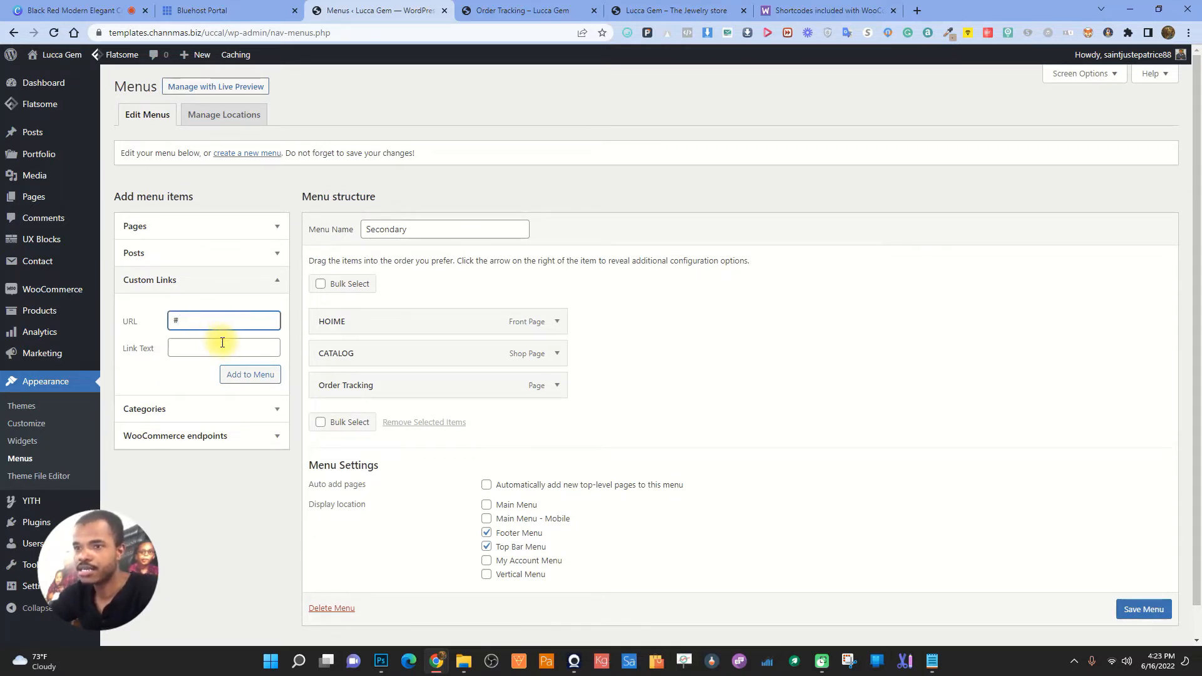
pyautogui.moveTo(226, 323); pyautogui.dragTo(144, 321)
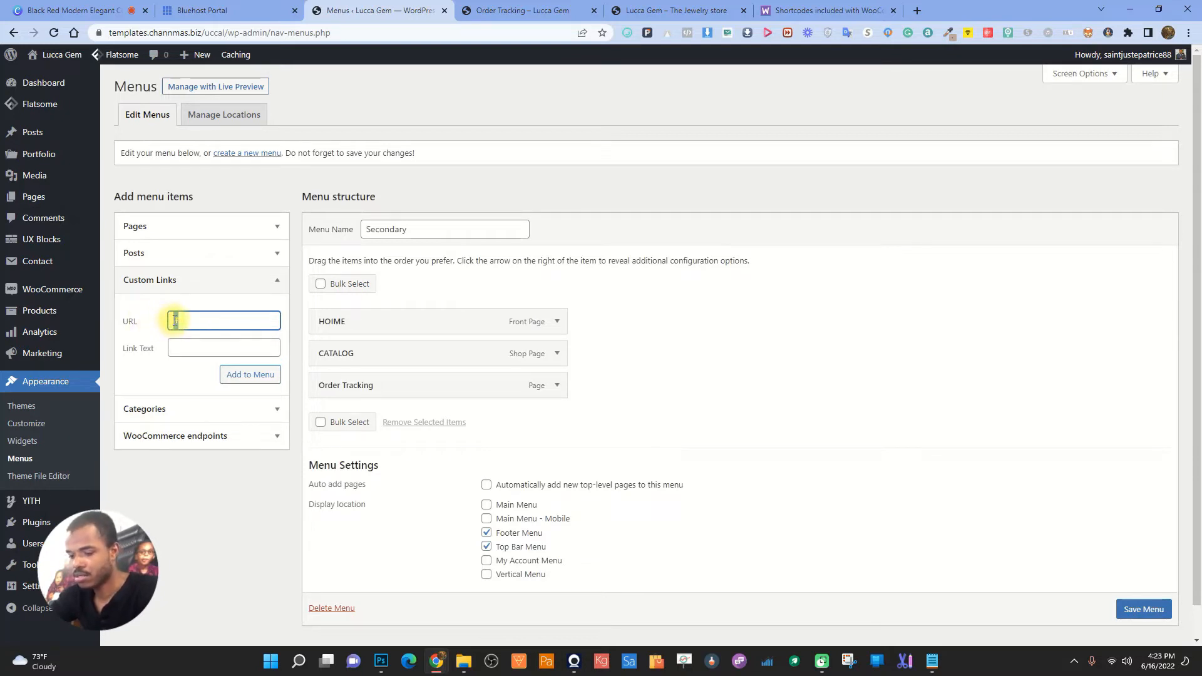
pyautogui.hotkey('ctrl', 'x')
pyautogui.click(187, 347)
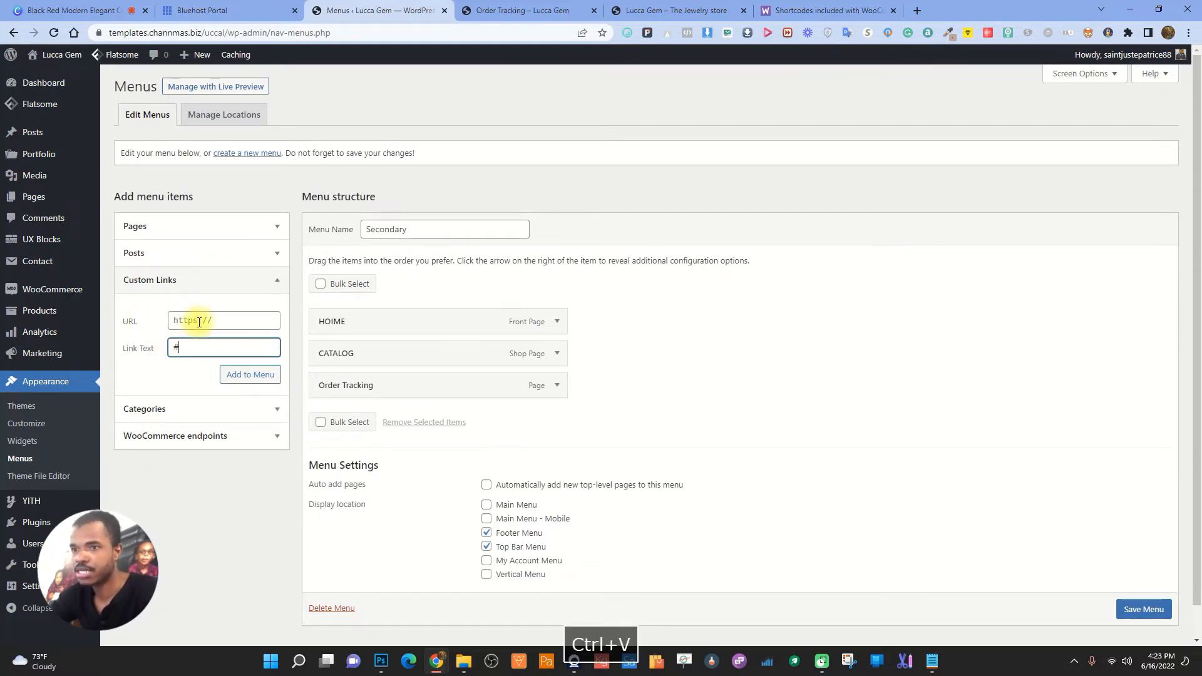
pyautogui.click(199, 322)
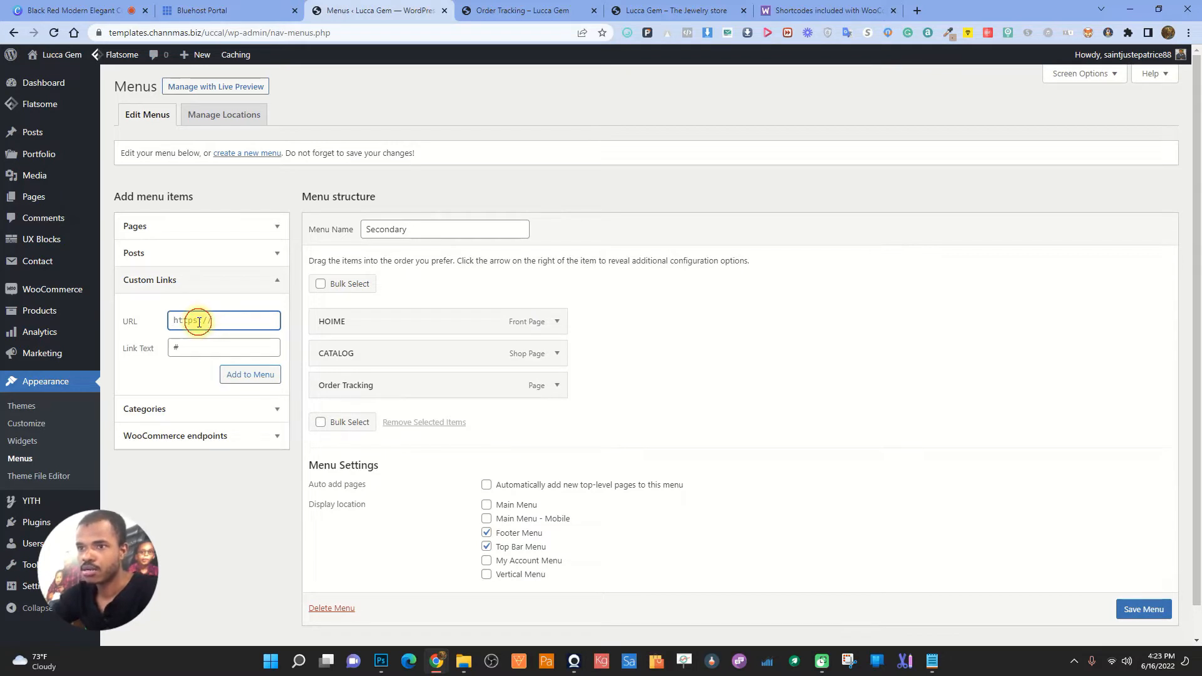
pyautogui.hotkey('ctrl', 'v')
pyautogui.moveTo(214, 351); pyautogui.dragTo(64, 353)
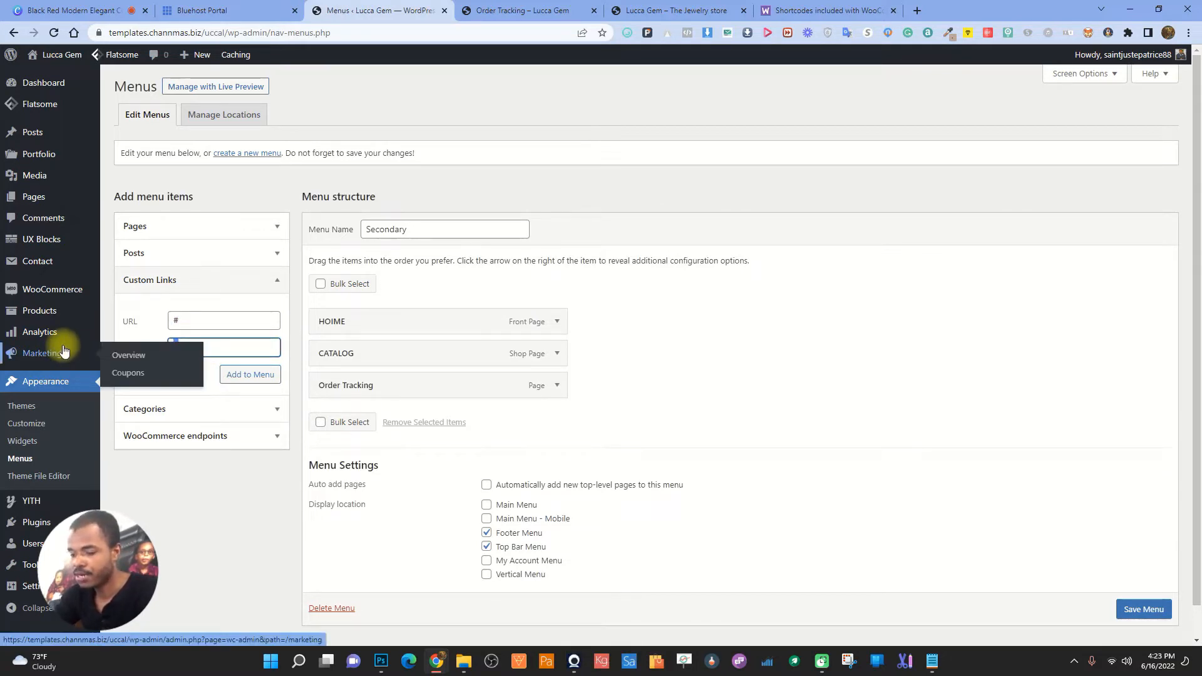
pyautogui.write('O')
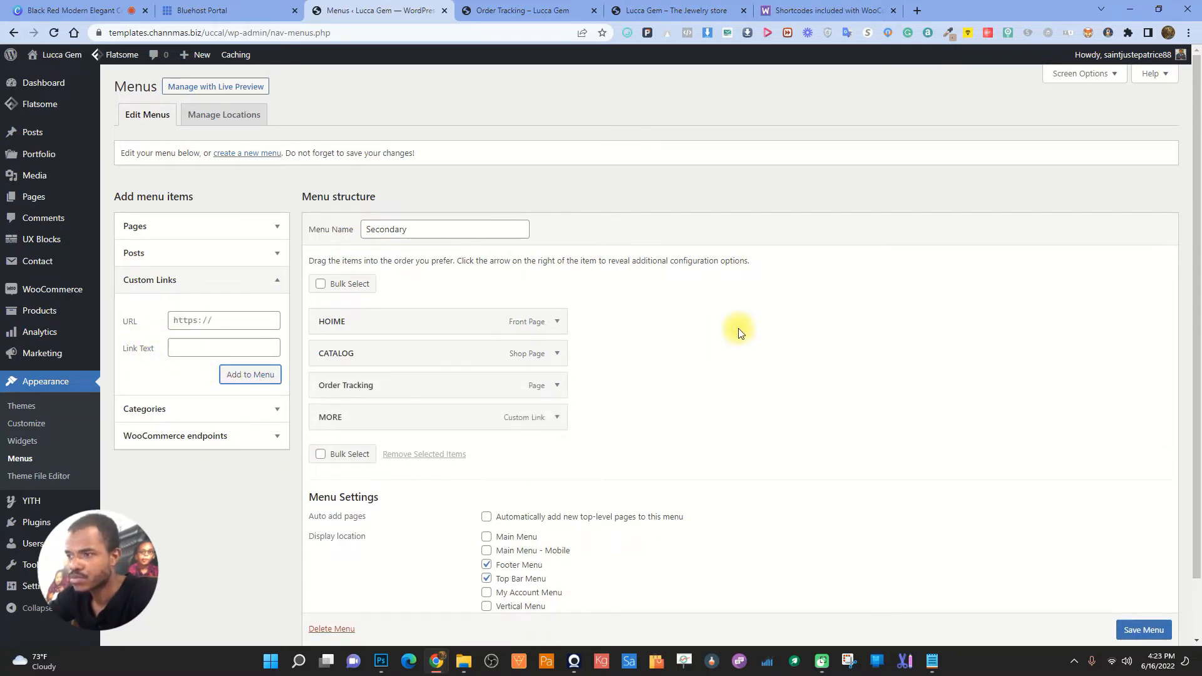
# - Give MORE the Dropdown Menu UX block with Container width design and save the menu
pyautogui.click(559, 418)
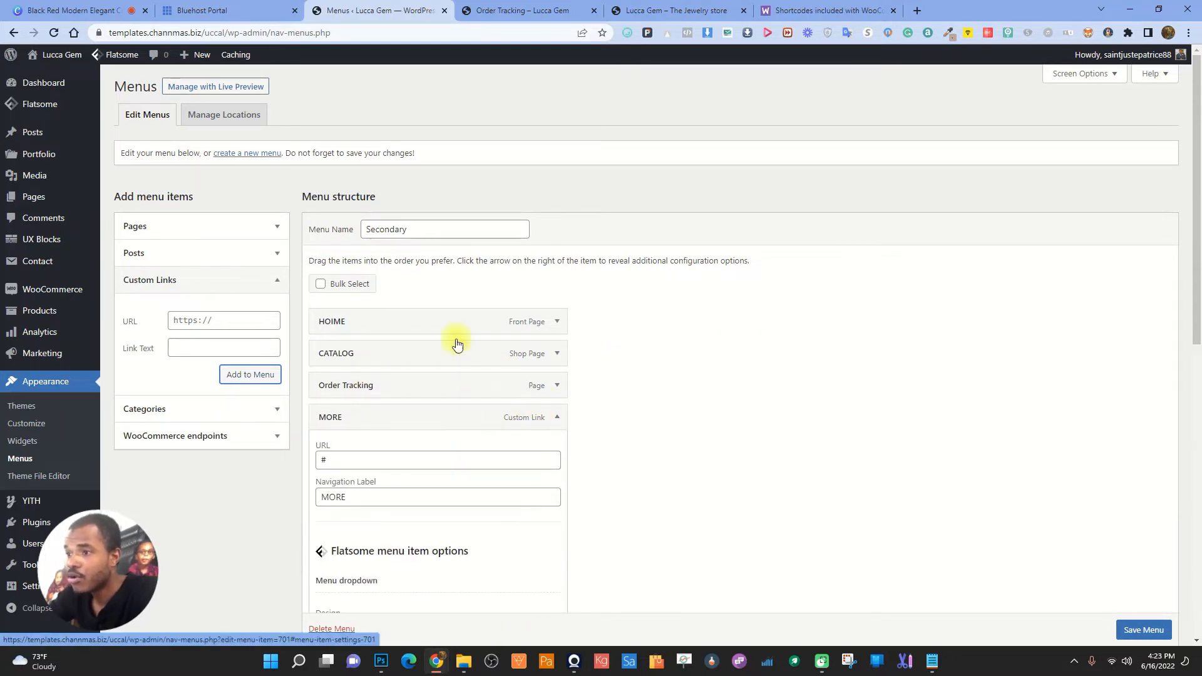
pyautogui.scroll(-5, 407, 326)
pyautogui.click(376, 365)
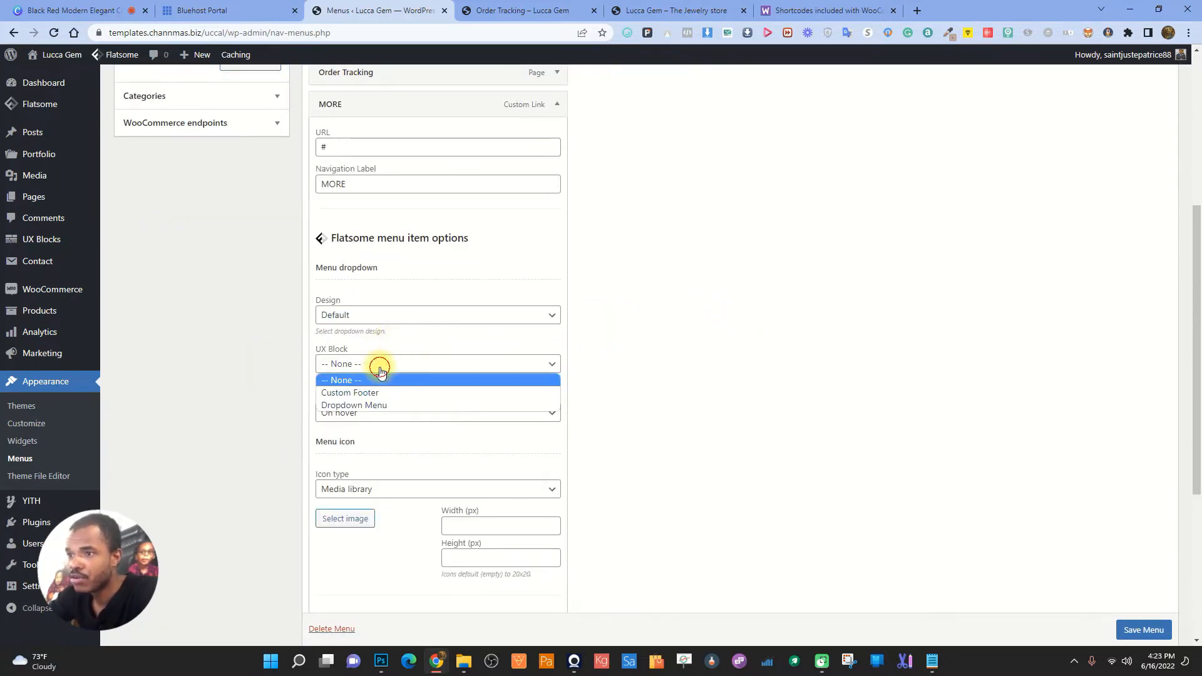
pyautogui.click(366, 405)
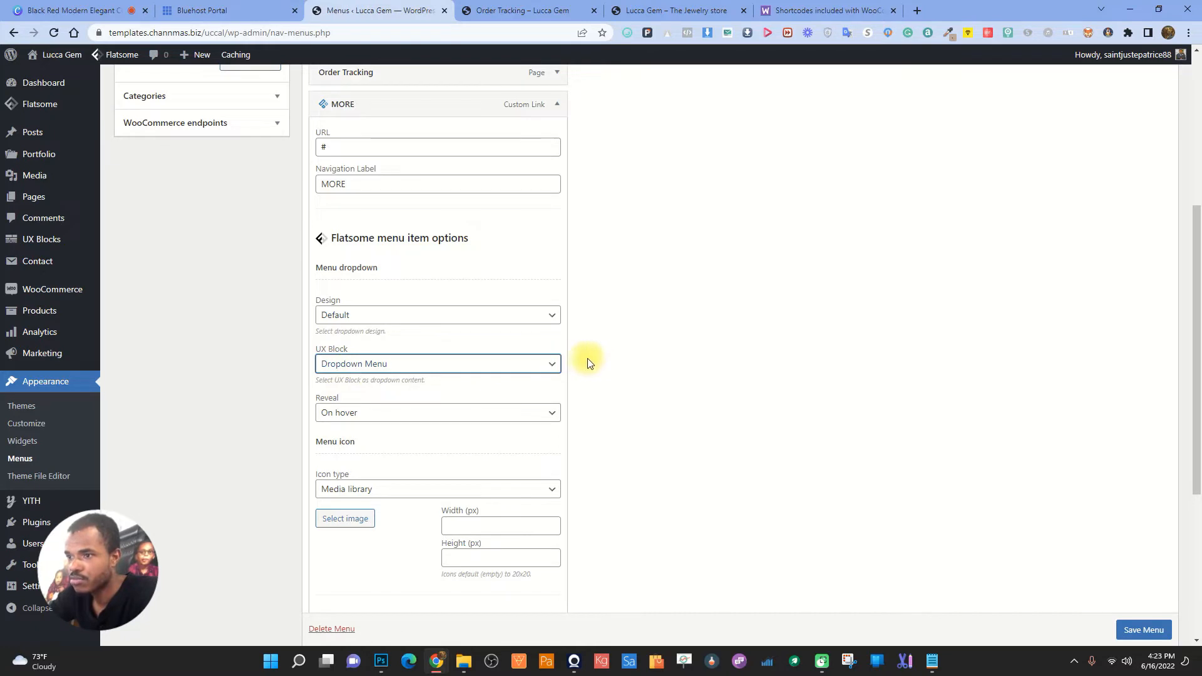
pyautogui.click(429, 316)
pyautogui.click(384, 356)
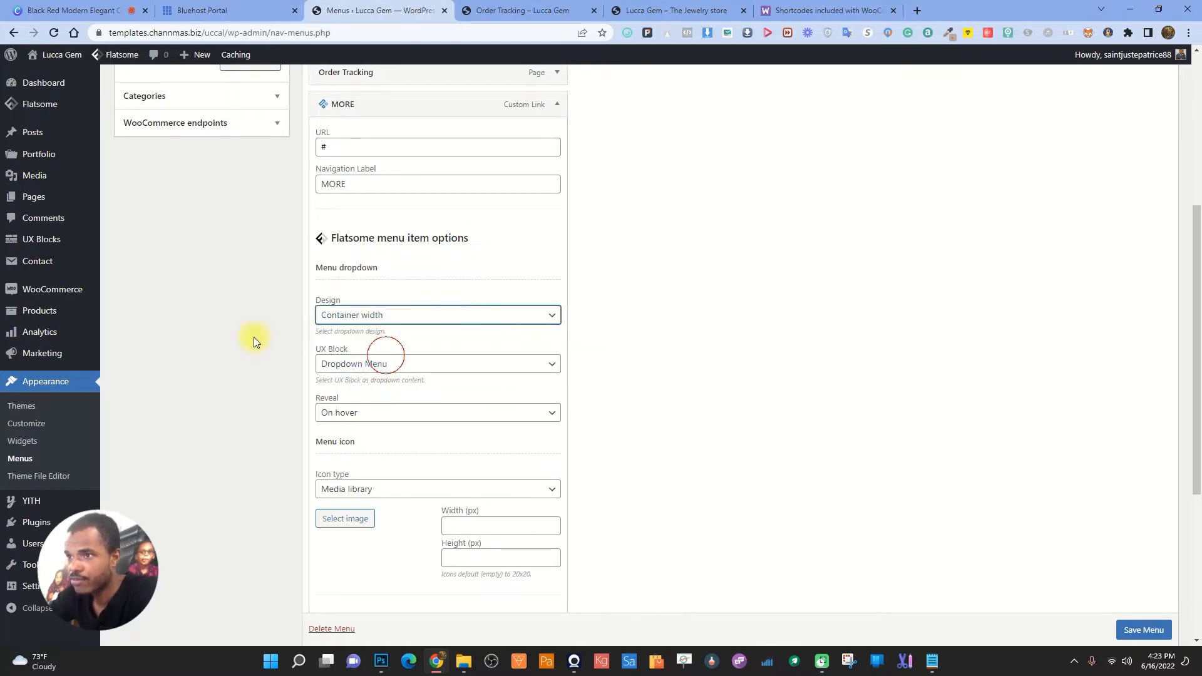
pyautogui.click(1144, 628)
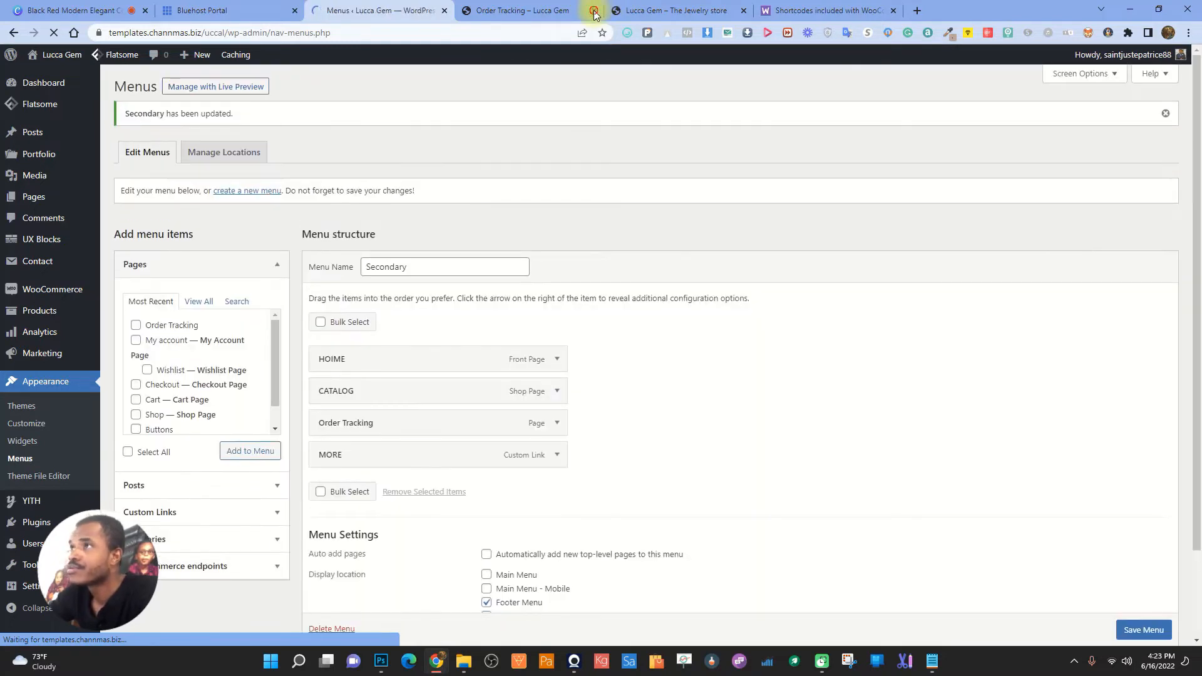
# - Reload the storefront to check the new menu, then return to the menus editor
pyautogui.click(593, 10)
pyautogui.click(500, 8)
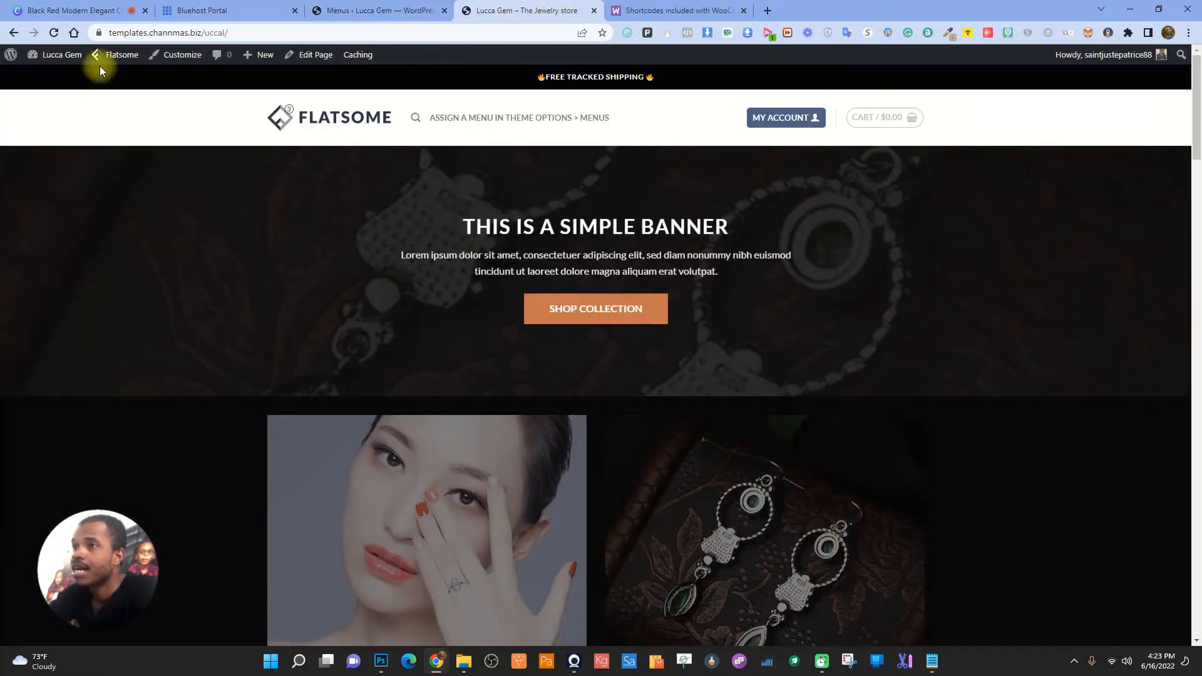
pyautogui.click(55, 33)
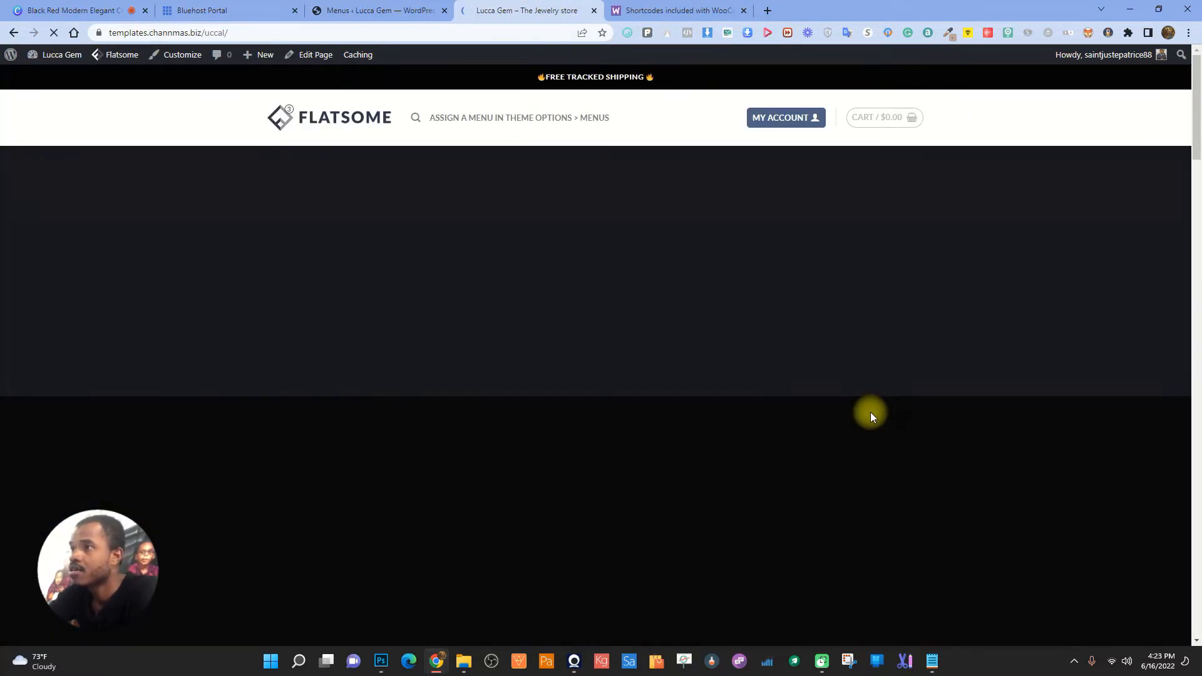
pyautogui.click(401, 10)
pyautogui.scroll(-1, 734, 419)
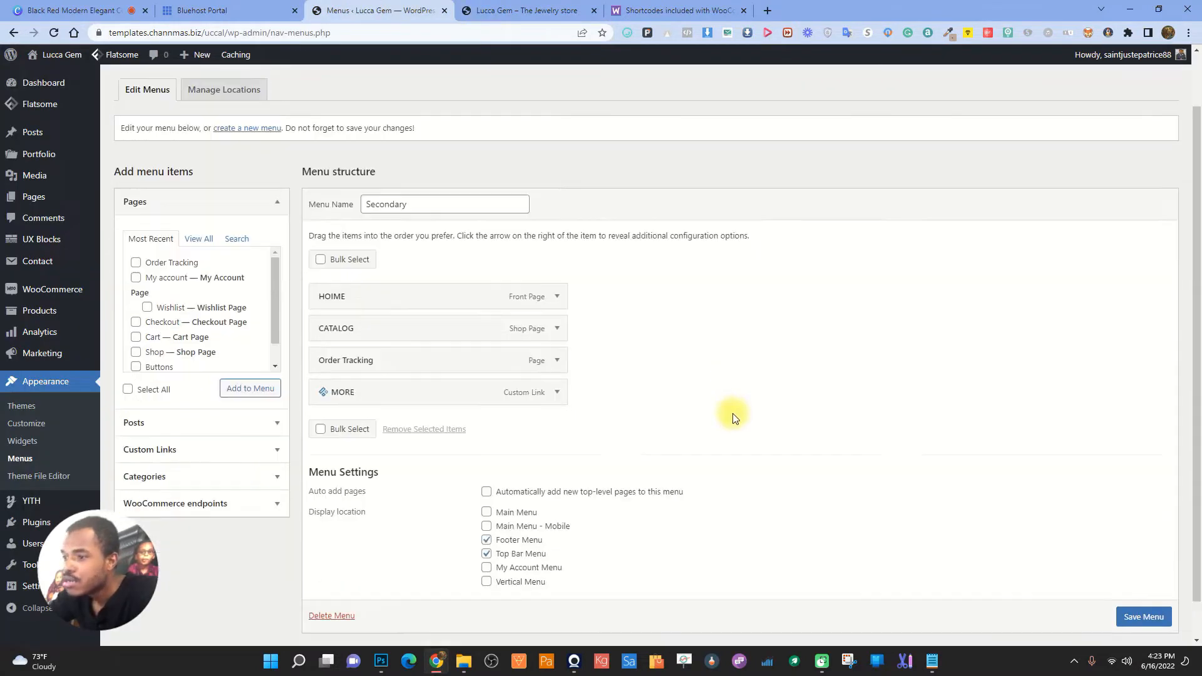
pyautogui.scroll(-1, 734, 418)
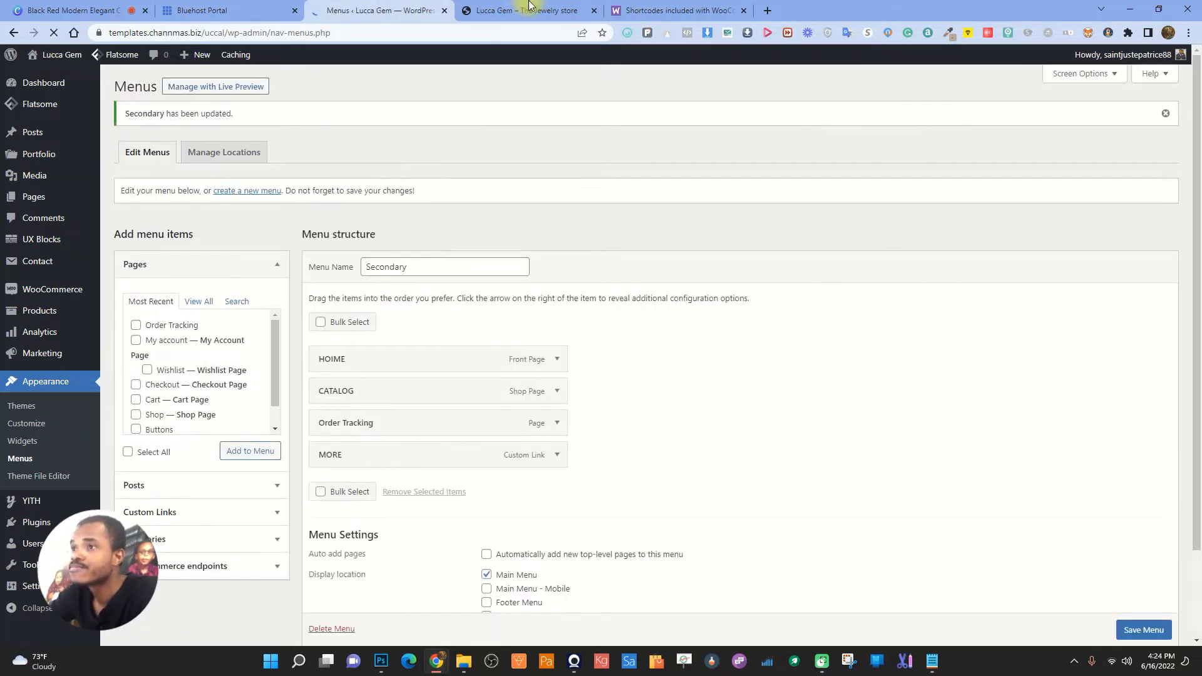
# - Reload the storefront to inspect the header menu, then return to the menu editor
pyautogui.click(526, 10)
pyautogui.click(54, 32)
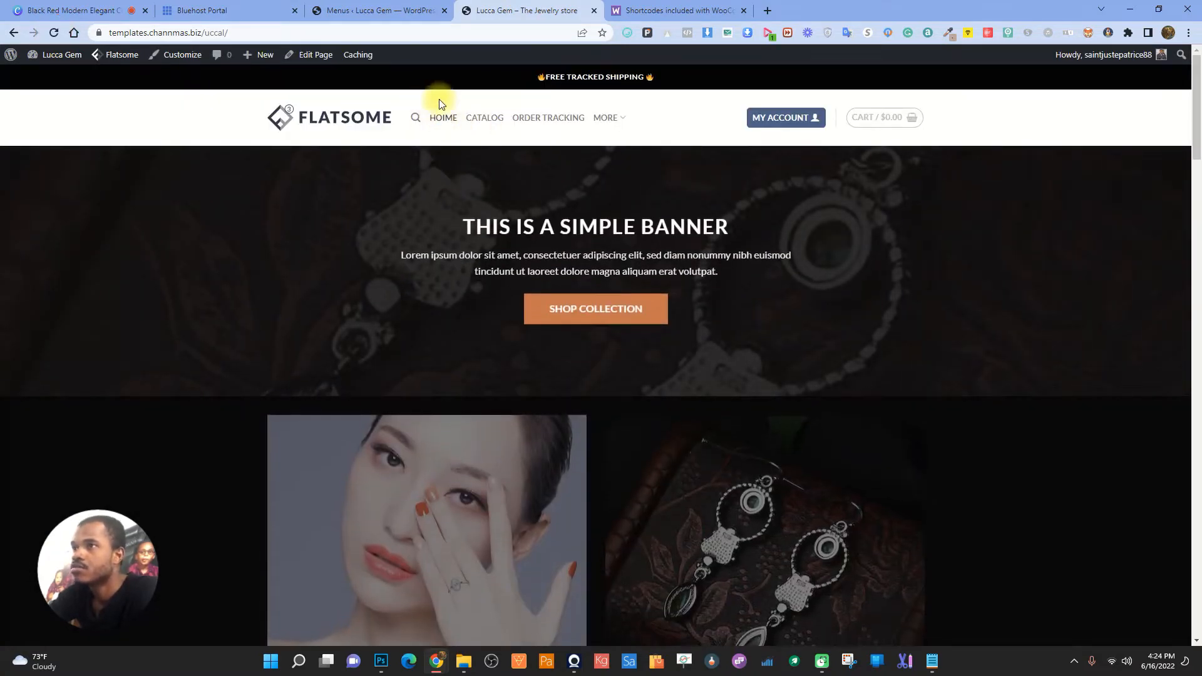
pyautogui.click(350, 10)
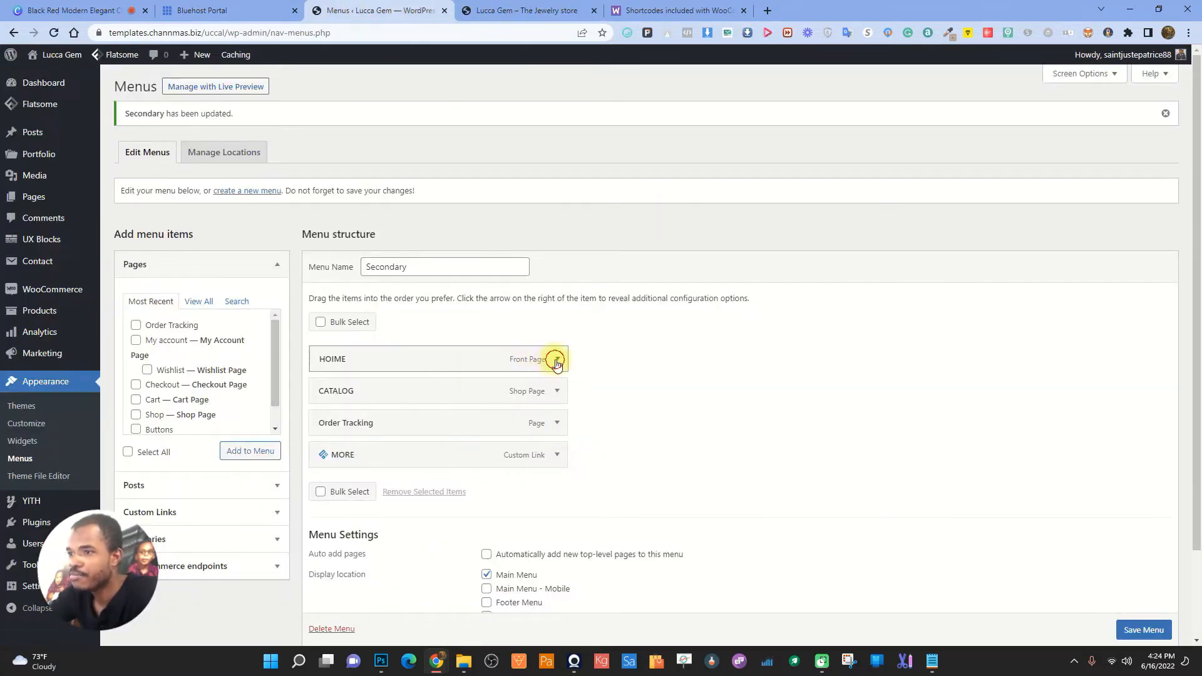
# - Correct the HOIME navigation label to HOME and save the menu
pyautogui.click(557, 359)
pyautogui.click(338, 403)
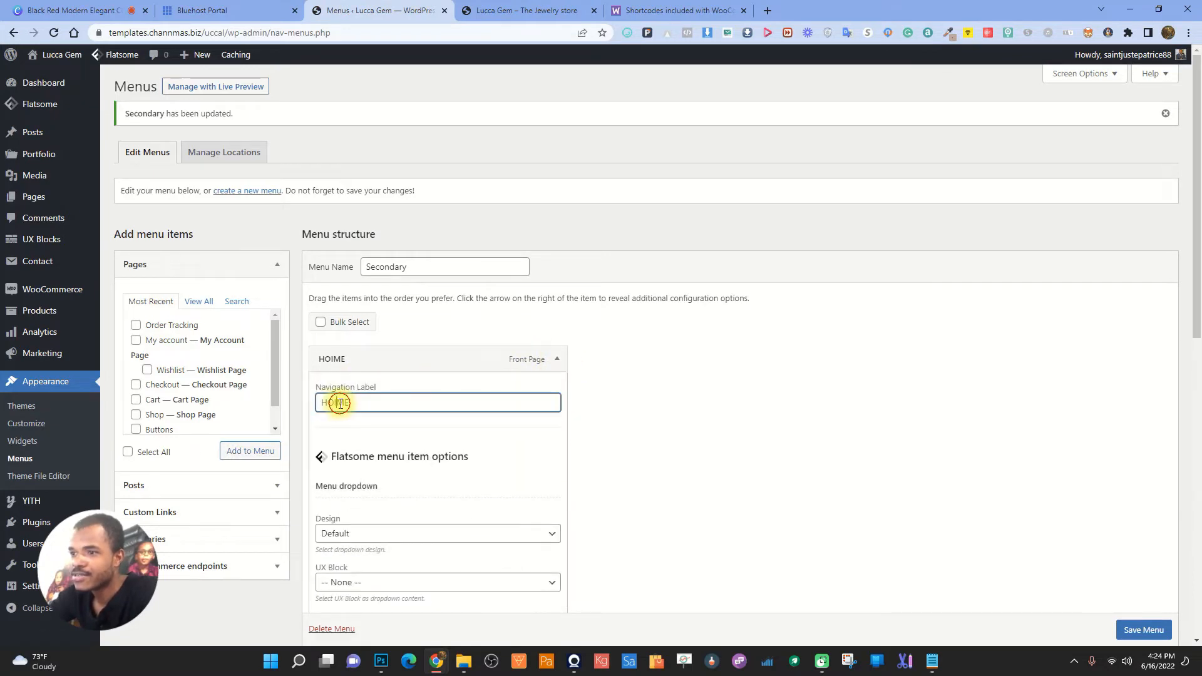
pyautogui.press('BackSpace')
pyautogui.click(515, 325)
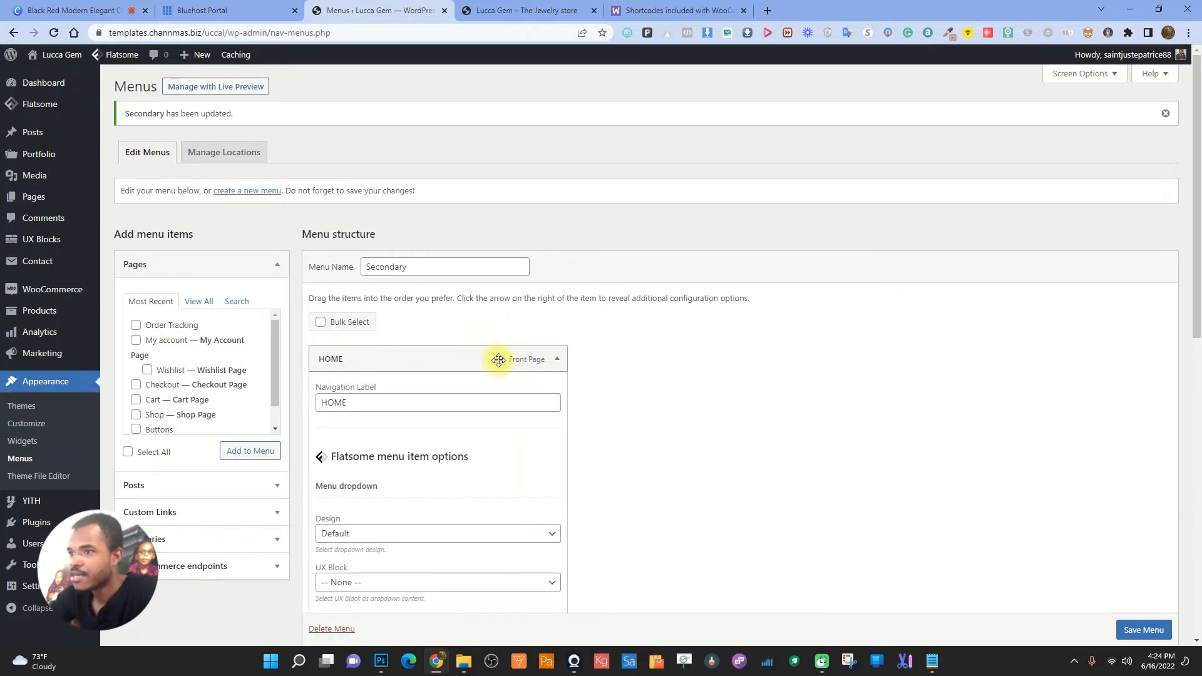
pyautogui.click(1143, 630)
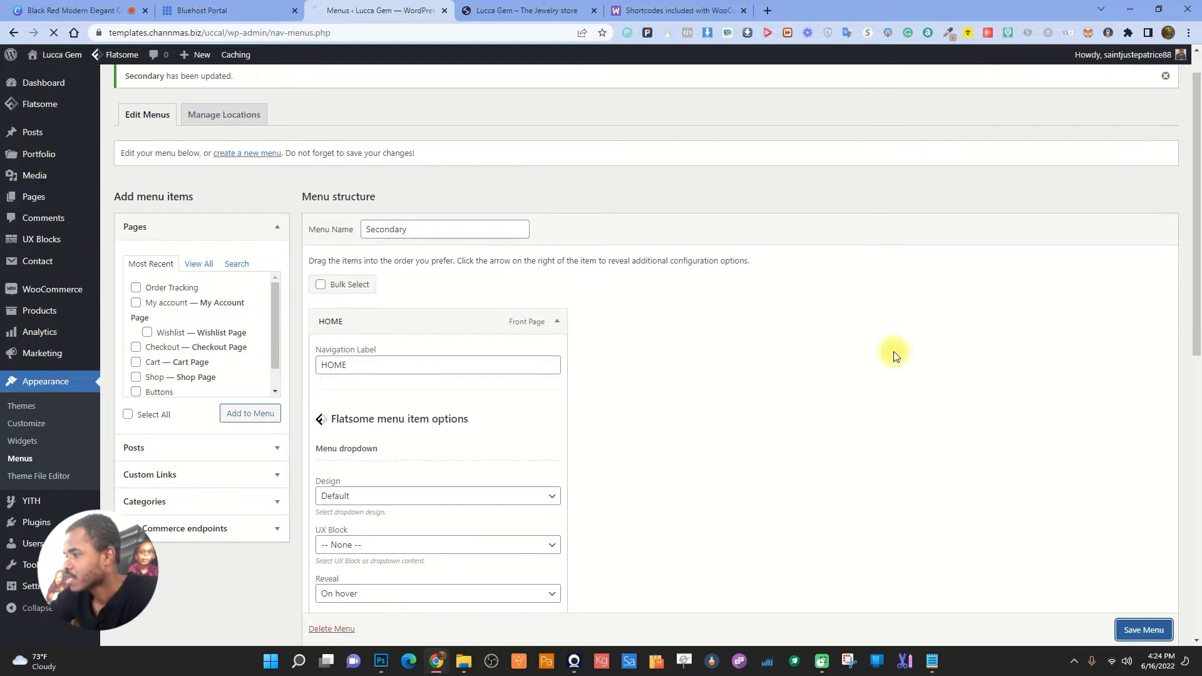
pyautogui.click(506, 7)
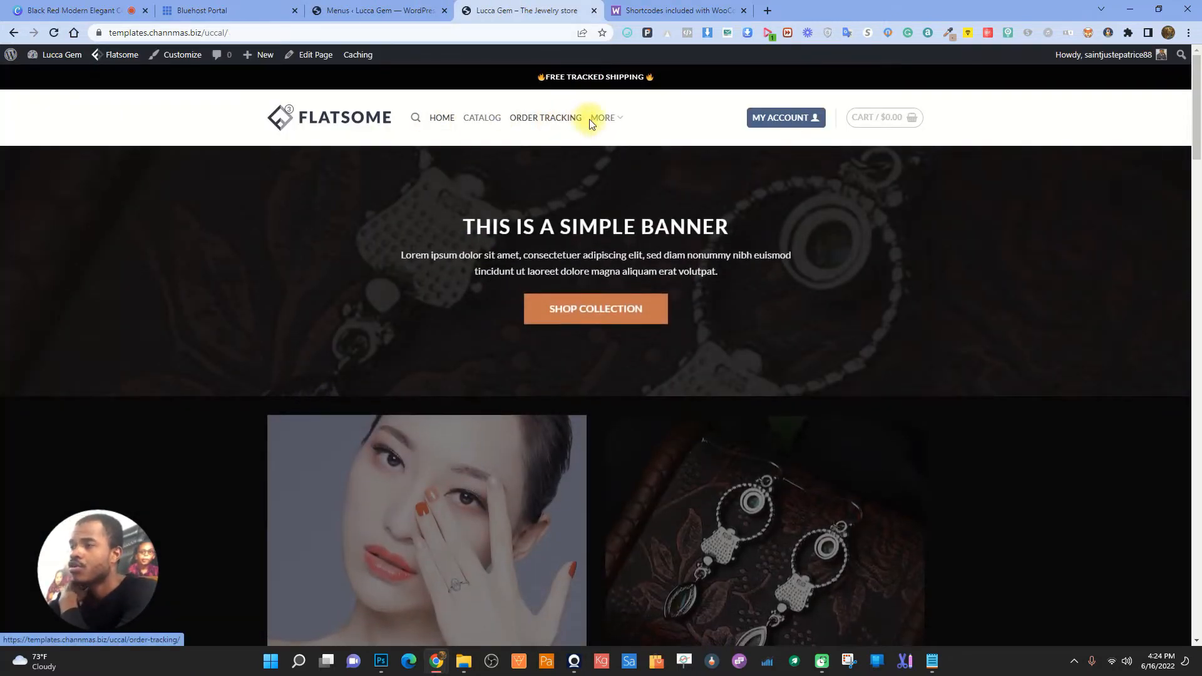
# - Switch MORE's dropdown design to Full width, save, and preview it on the storefront
pyautogui.moveTo(620, 124)
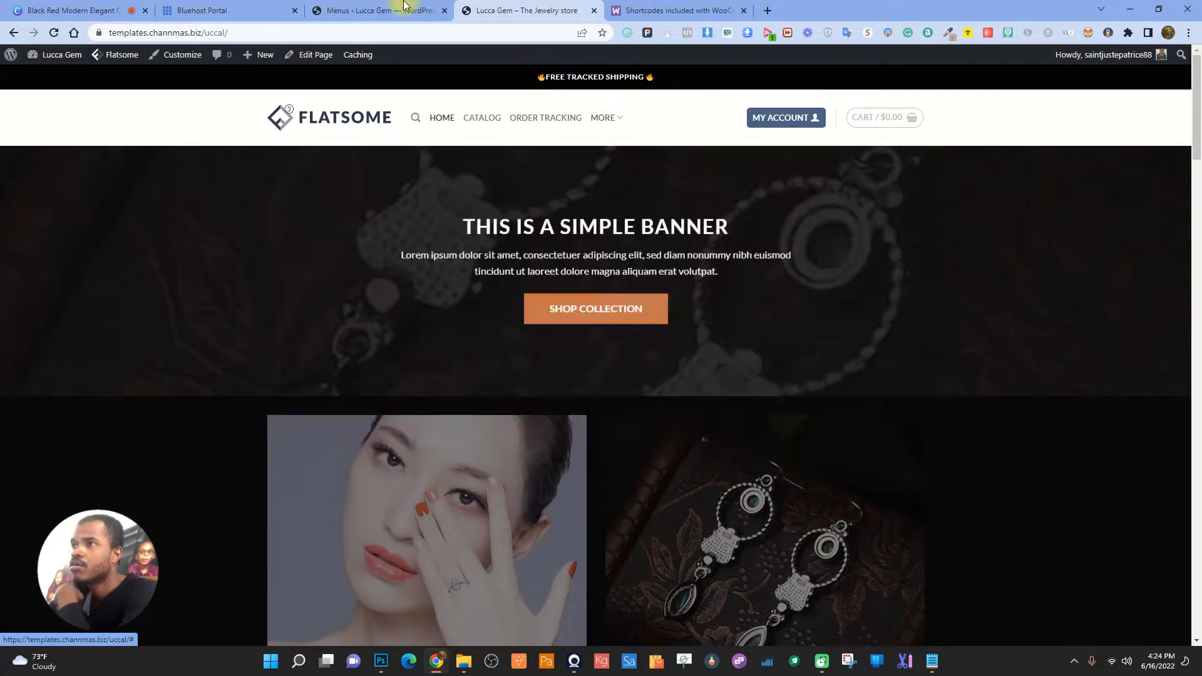
pyautogui.click(382, 10)
pyautogui.click(558, 455)
pyautogui.scroll(-4, 655, 486)
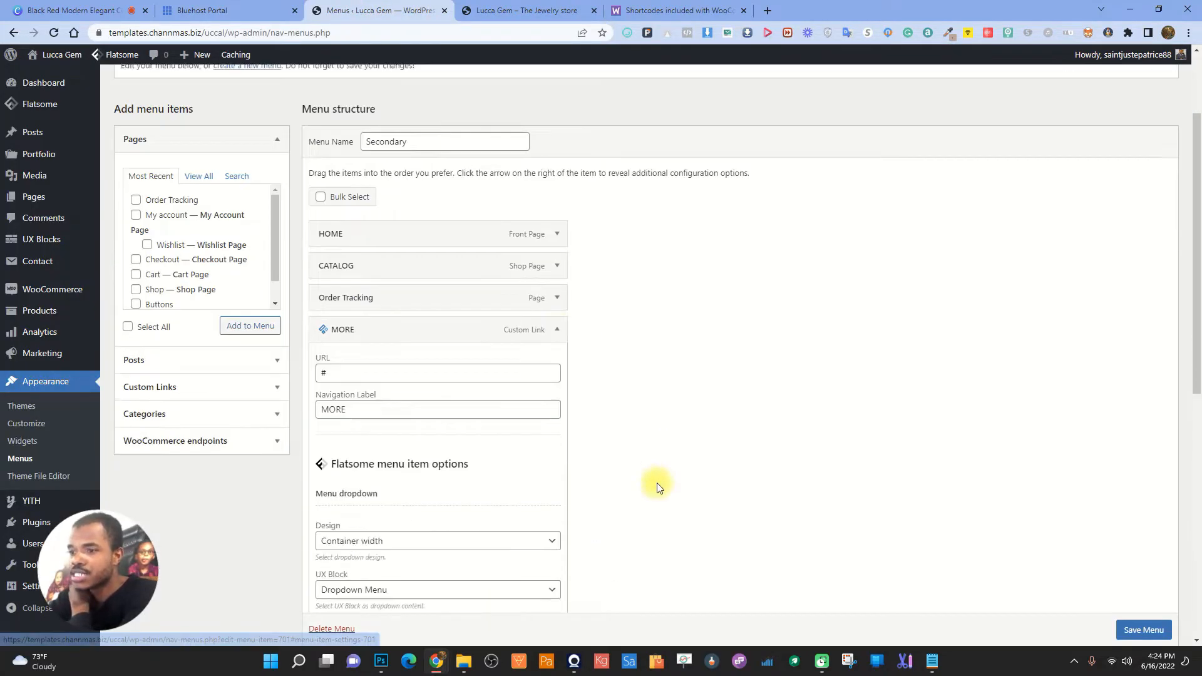
pyautogui.click(472, 415)
pyautogui.click(367, 470)
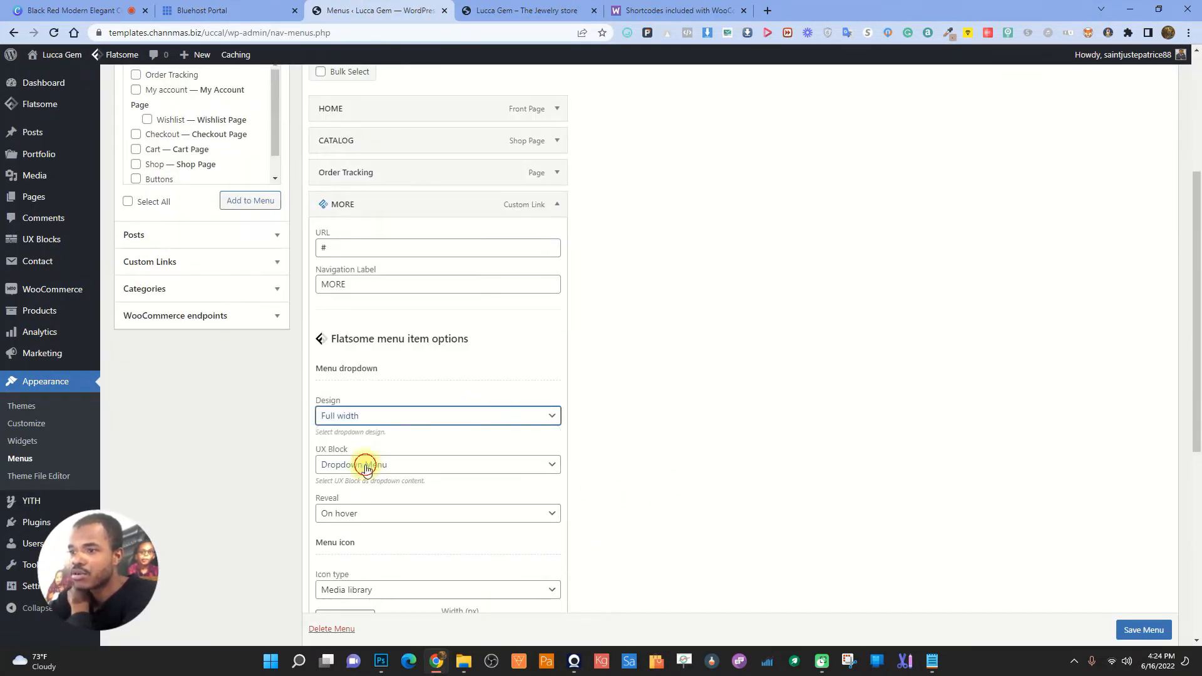
pyautogui.click(1134, 631)
pyautogui.click(526, 10)
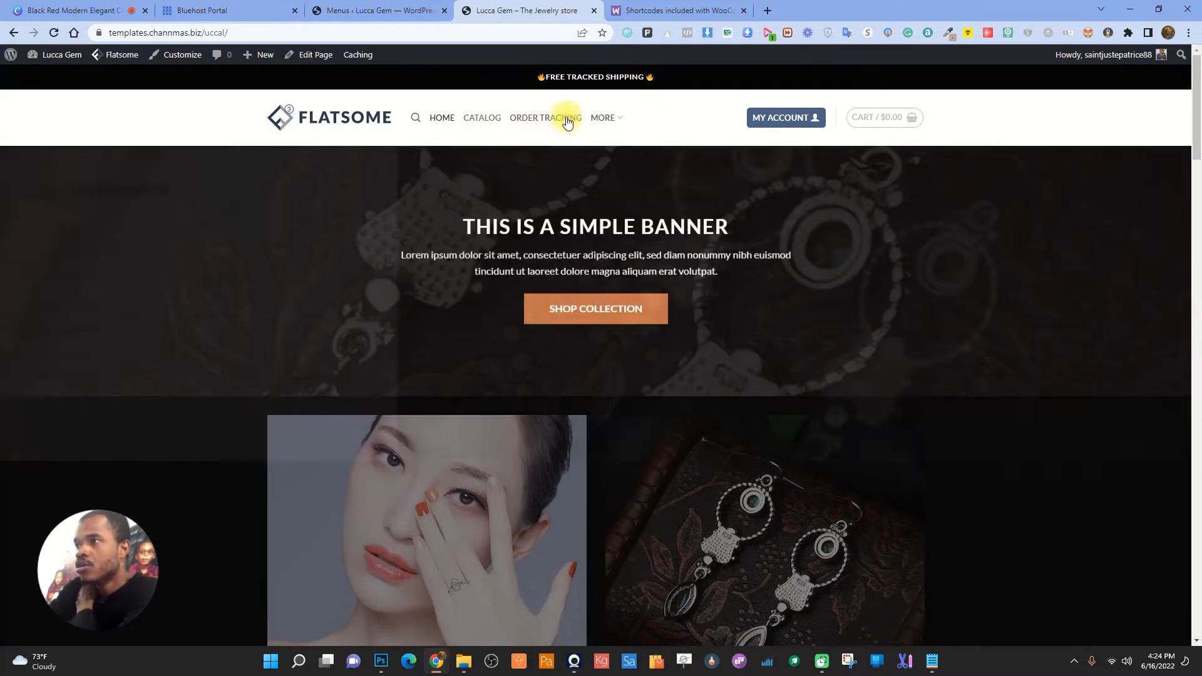
pyautogui.click(393, 10)
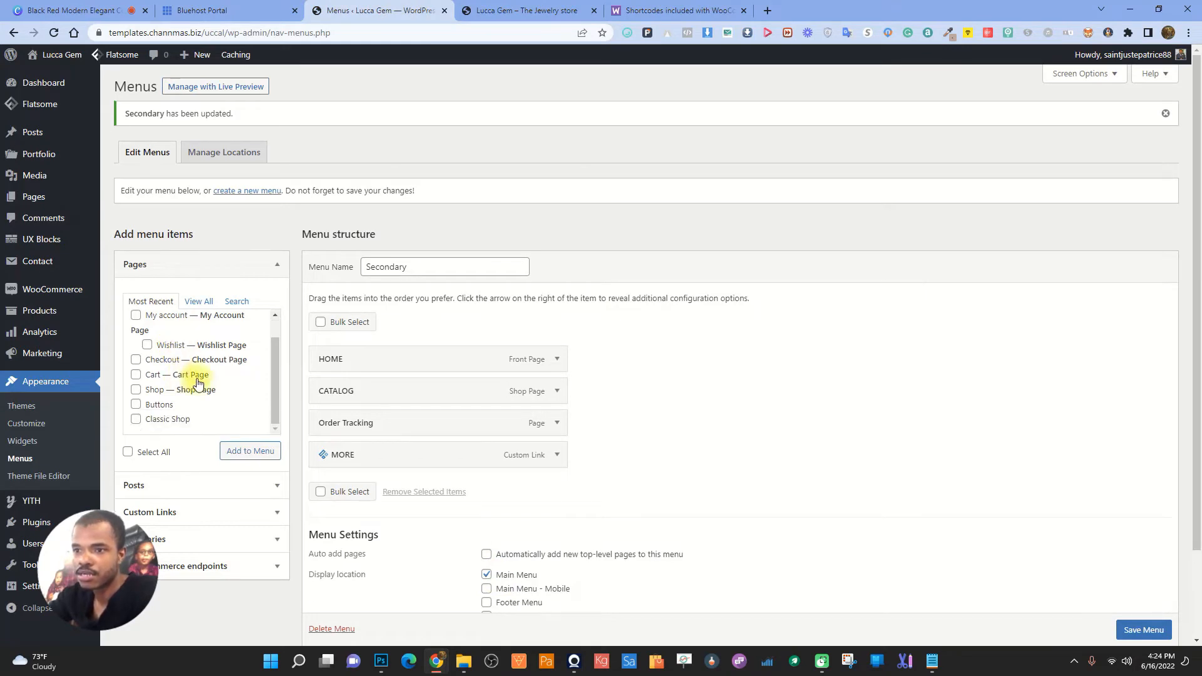
# - Browse the Pages box's View All and Search tabs without changes, then view the storefront
pyautogui.scroll(1, 198, 383)
pyautogui.scroll(-1, 201, 383)
pyautogui.click(199, 301)
pyautogui.scroll(-2, 197, 385)
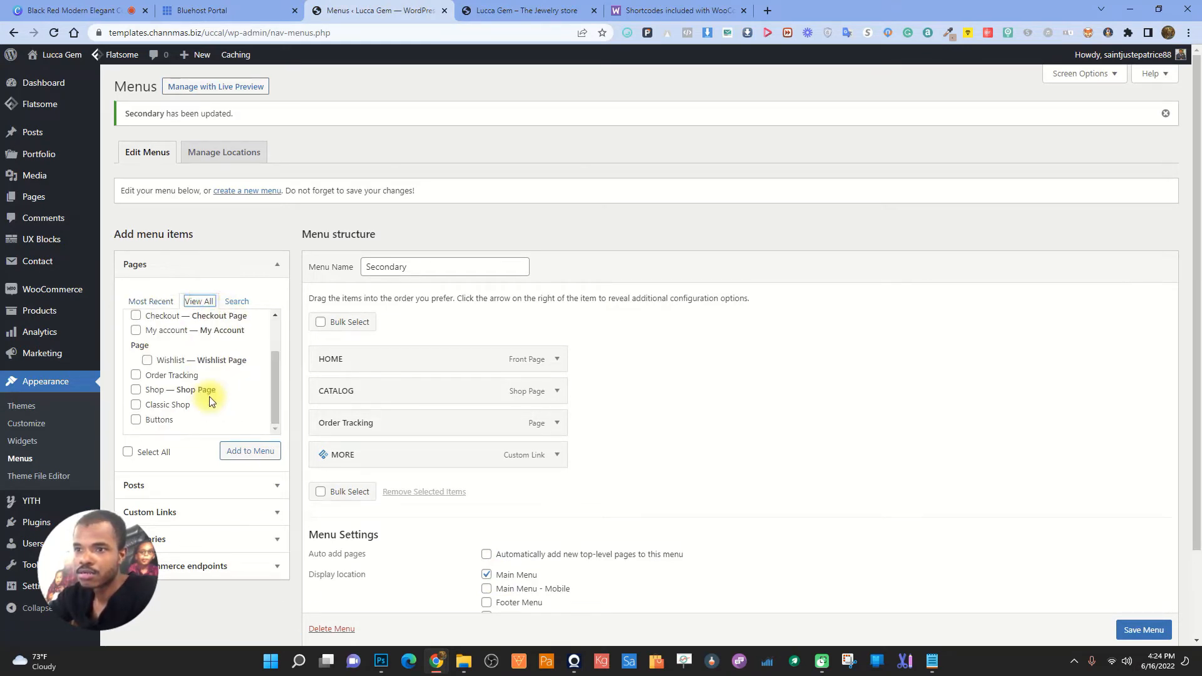
pyautogui.scroll(2, 212, 401)
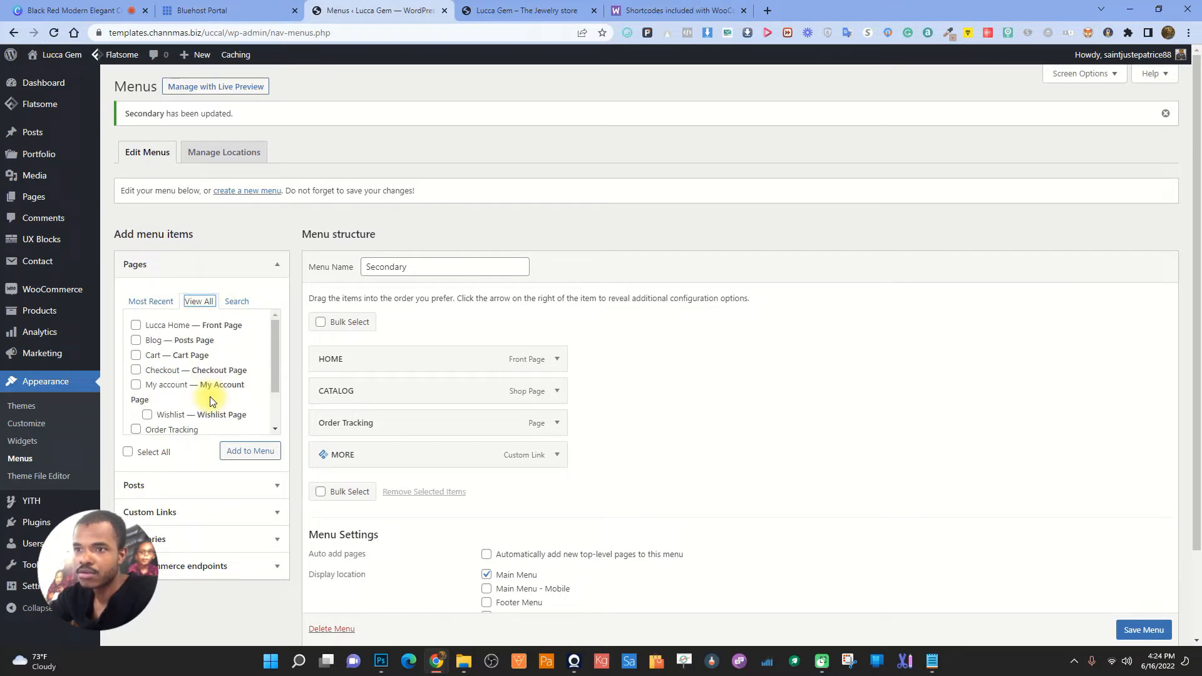
pyautogui.click(238, 302)
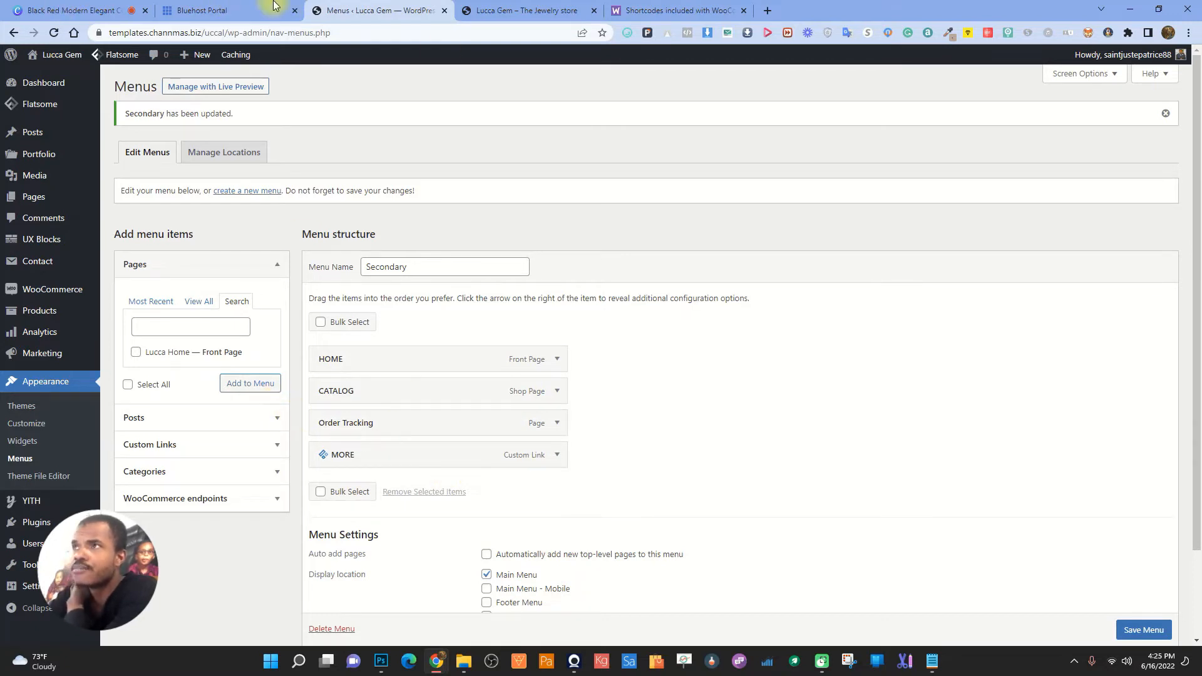
pyautogui.scroll(-3, 350, 400)
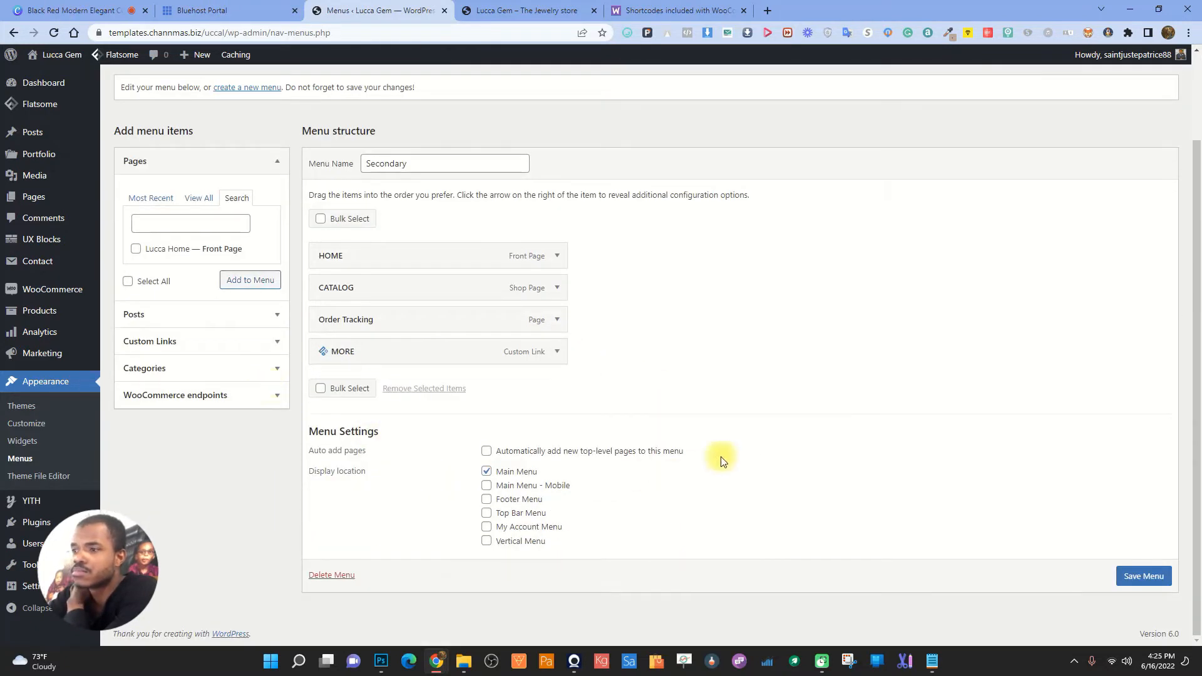
pyautogui.scroll(3, 840, 422)
pyautogui.scroll(-3, 845, 416)
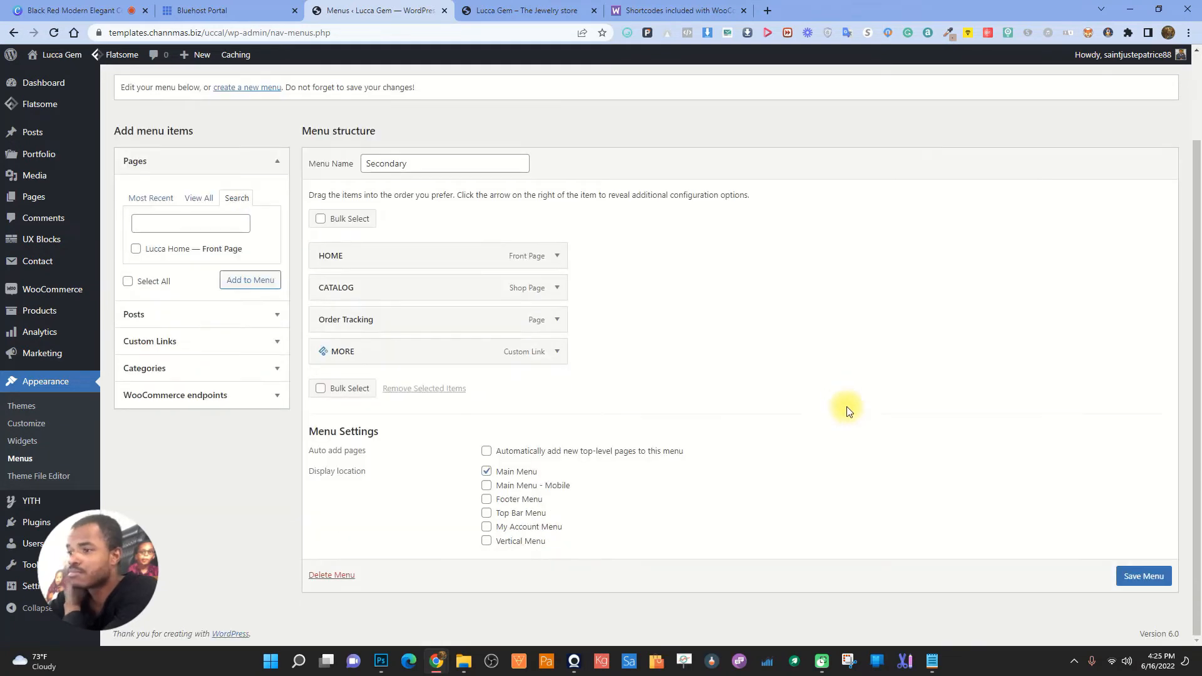
pyautogui.click(548, 5)
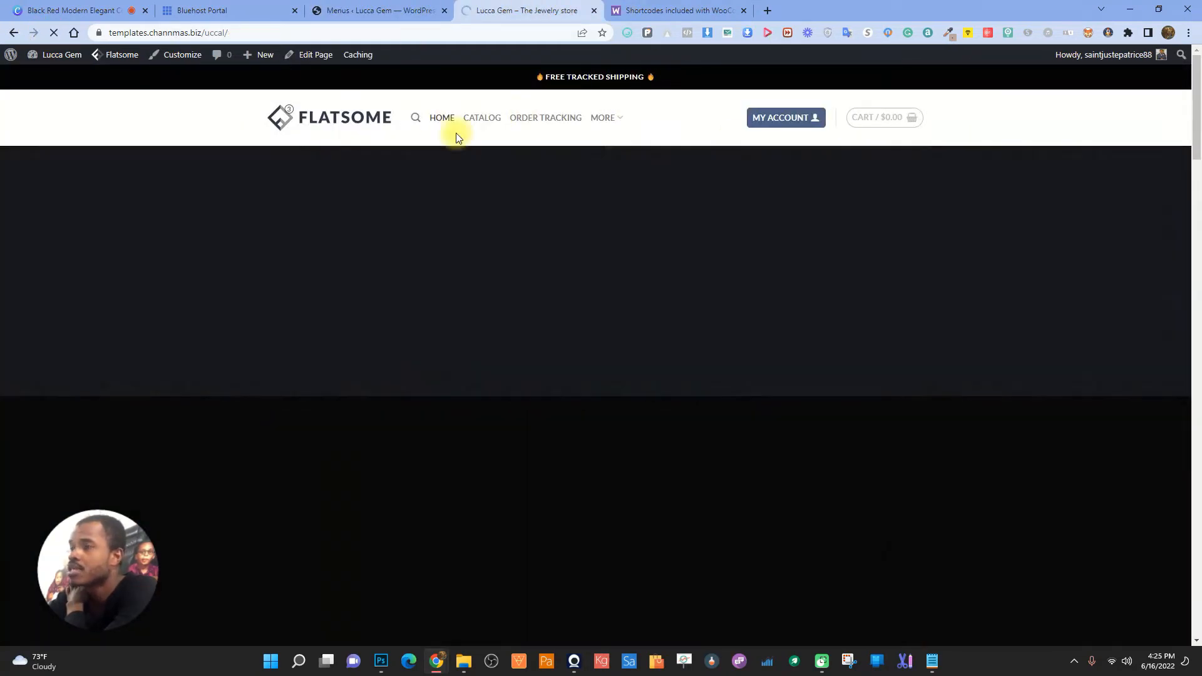
# - Test the ORDER TRACKING, CATALOG and HOME header links, then return to the Menus admin
pyautogui.click(487, 119)
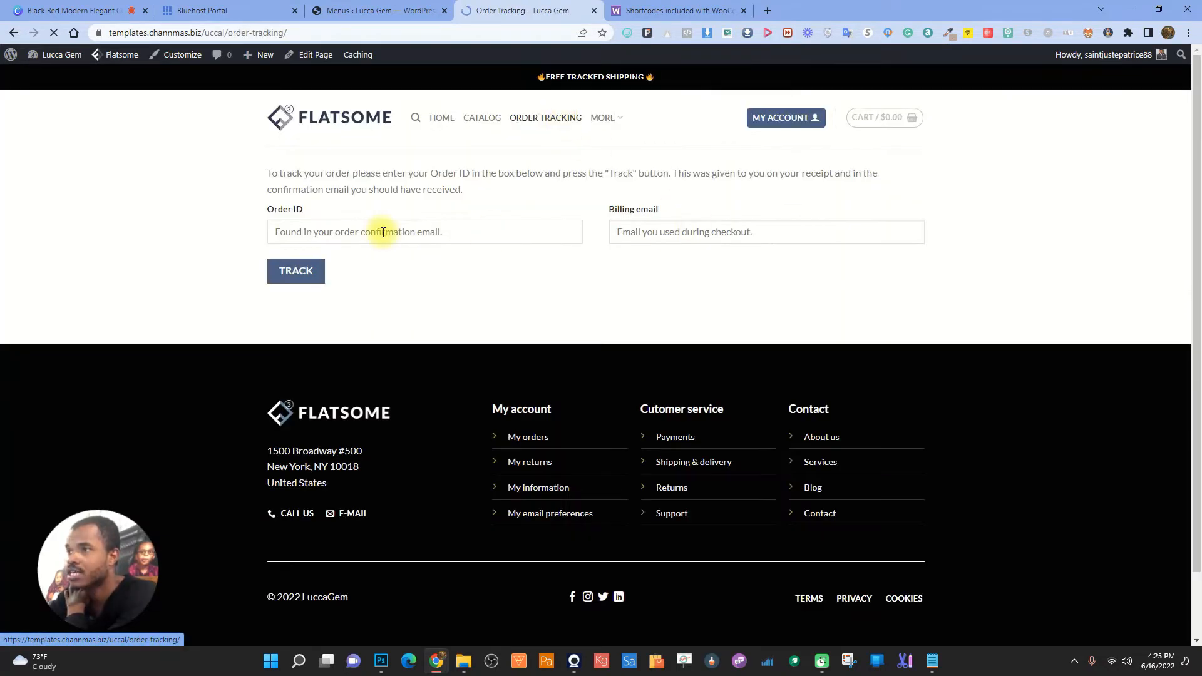
pyautogui.moveTo(601, 115)
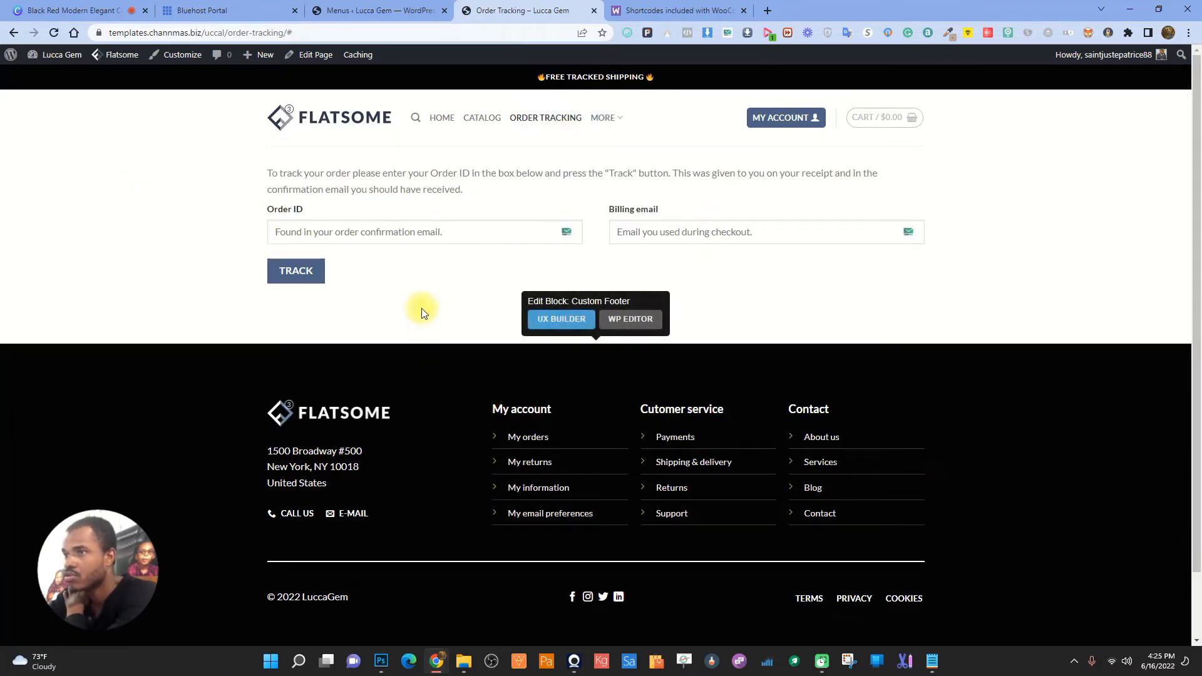
pyautogui.click(482, 118)
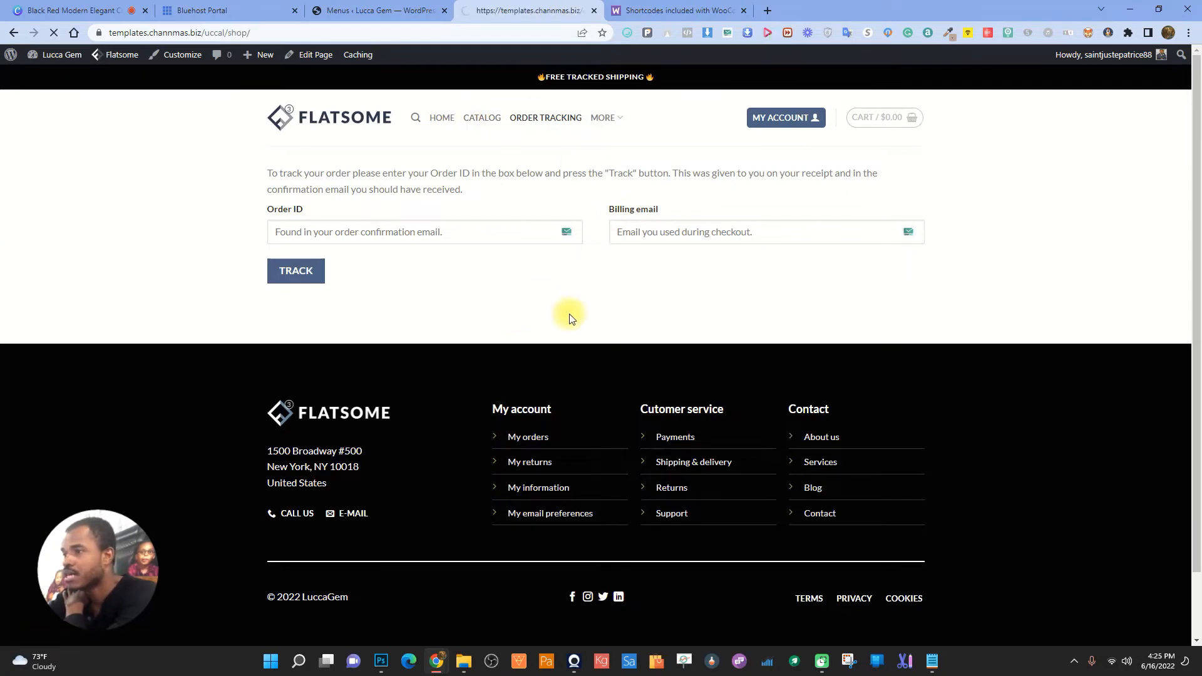
pyautogui.scroll(-5, 775, 357)
pyautogui.scroll(-6, 416, 326)
pyautogui.scroll(13, 563, 338)
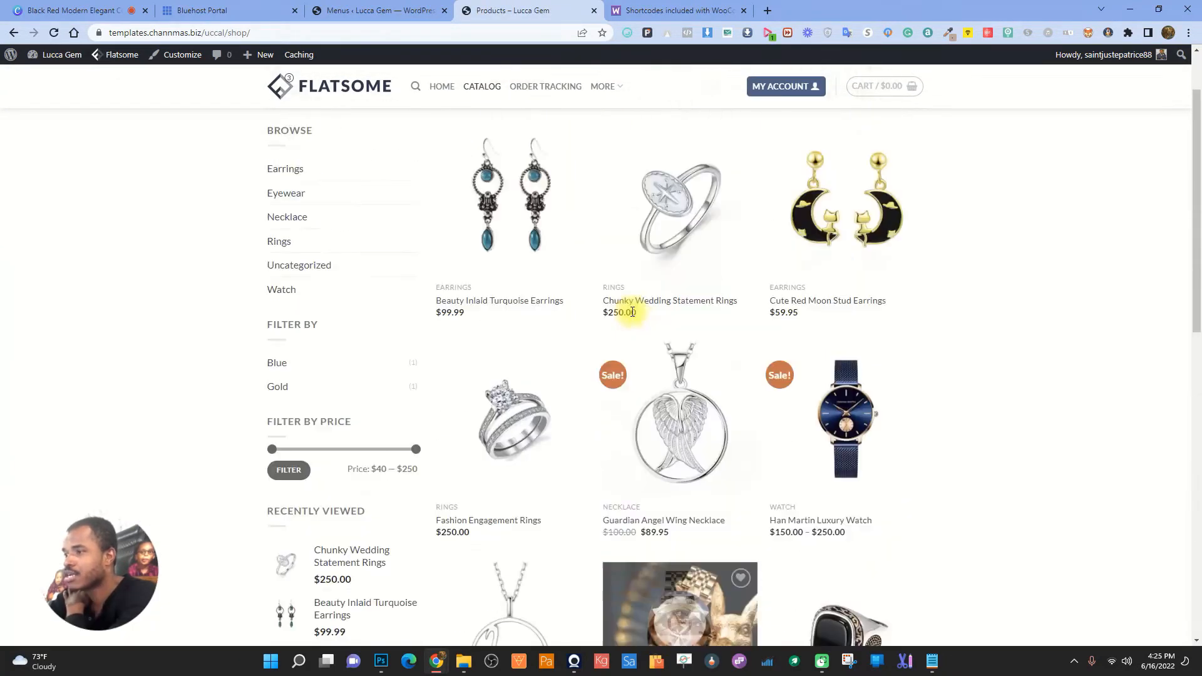
pyautogui.click(441, 118)
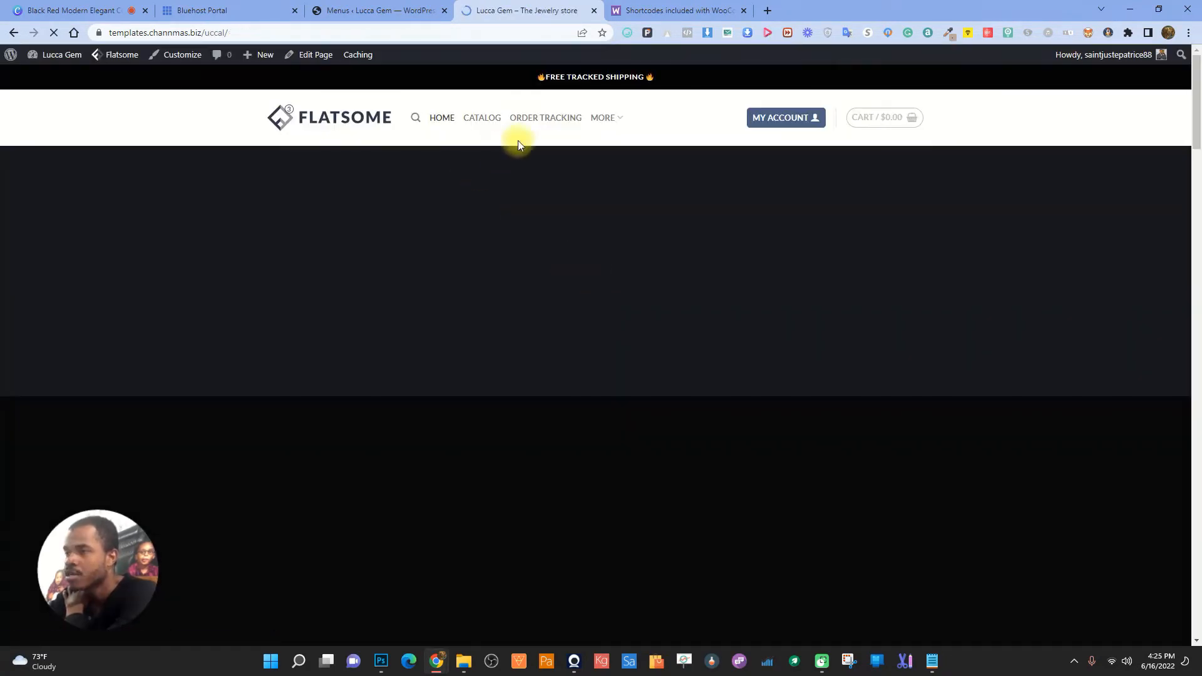
pyautogui.click(499, 119)
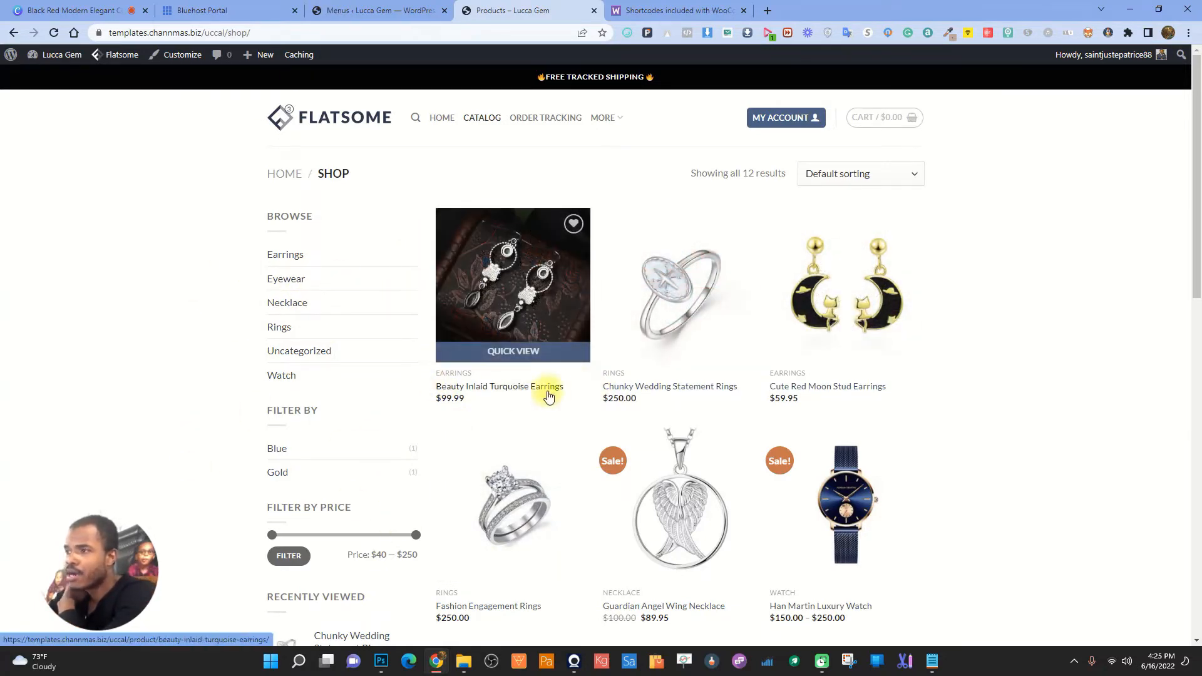
pyautogui.scroll(-3, 544, 389)
pyautogui.click(376, 10)
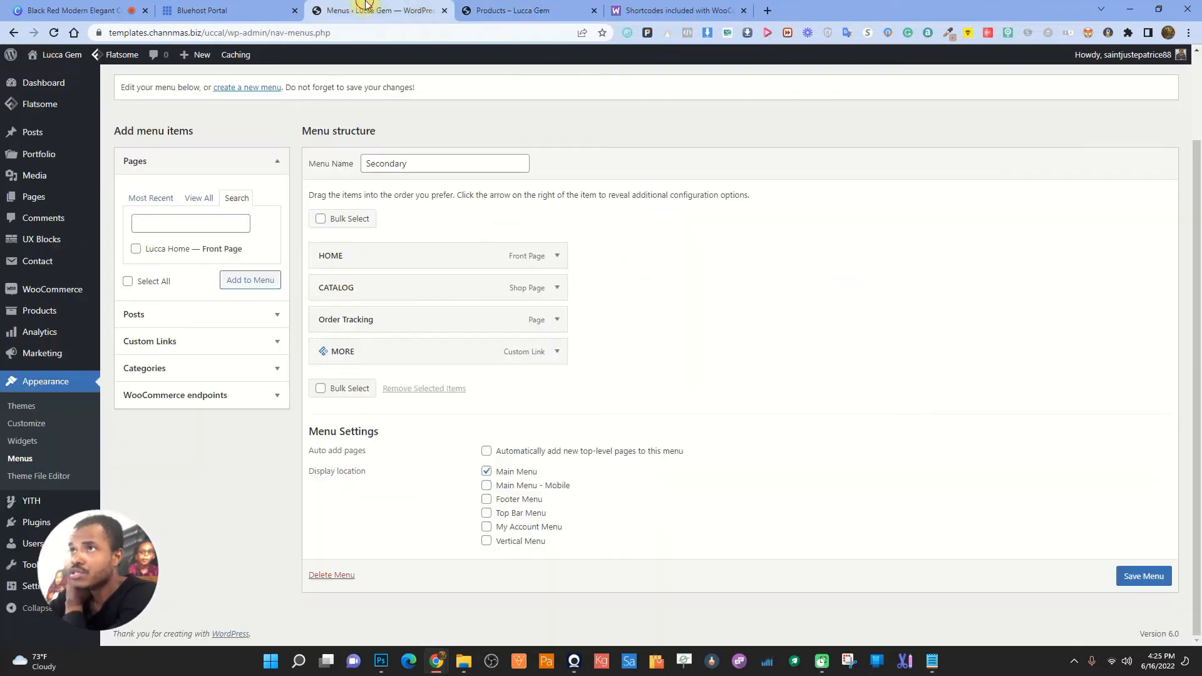
# - Open the Customizer's WooCommerce Product Catalog shop sidebar widgets, then start a new browser tab
pyautogui.click(27, 423)
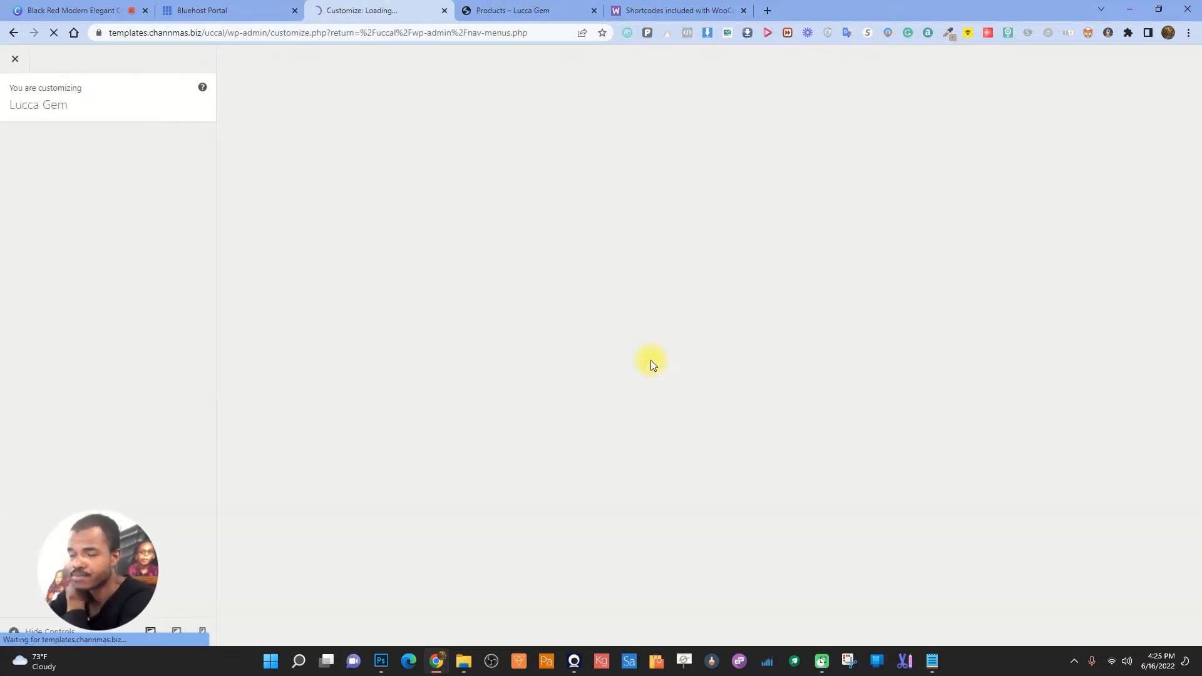
pyautogui.click(72, 274)
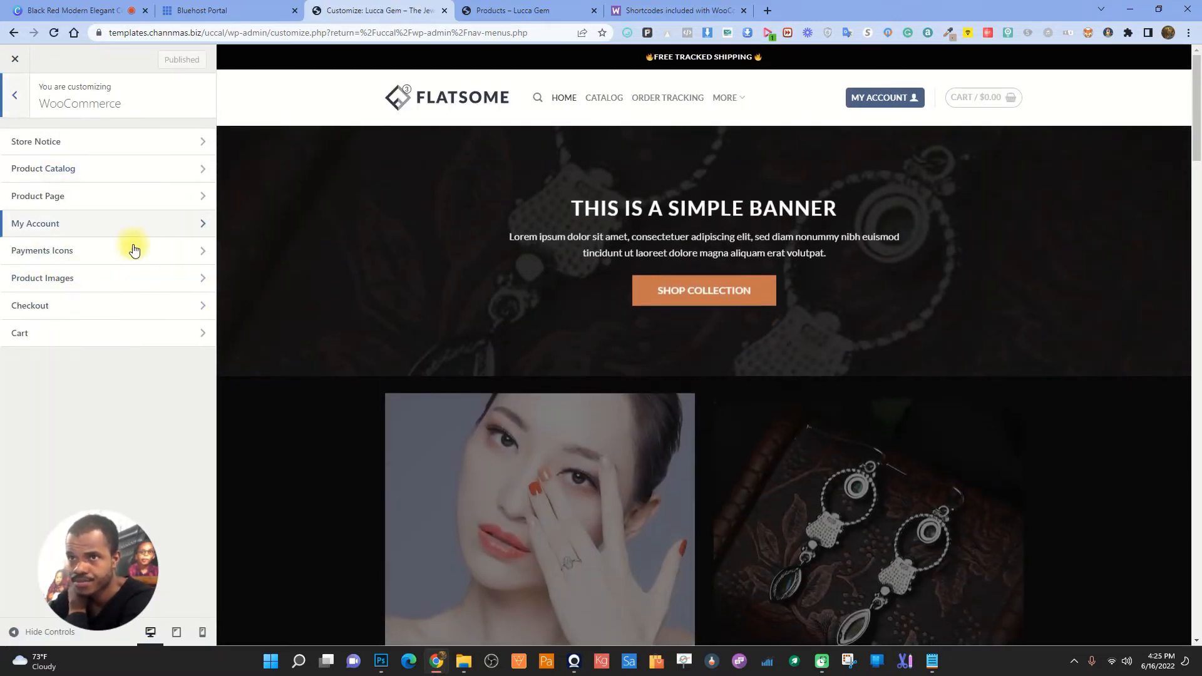
pyautogui.click(74, 169)
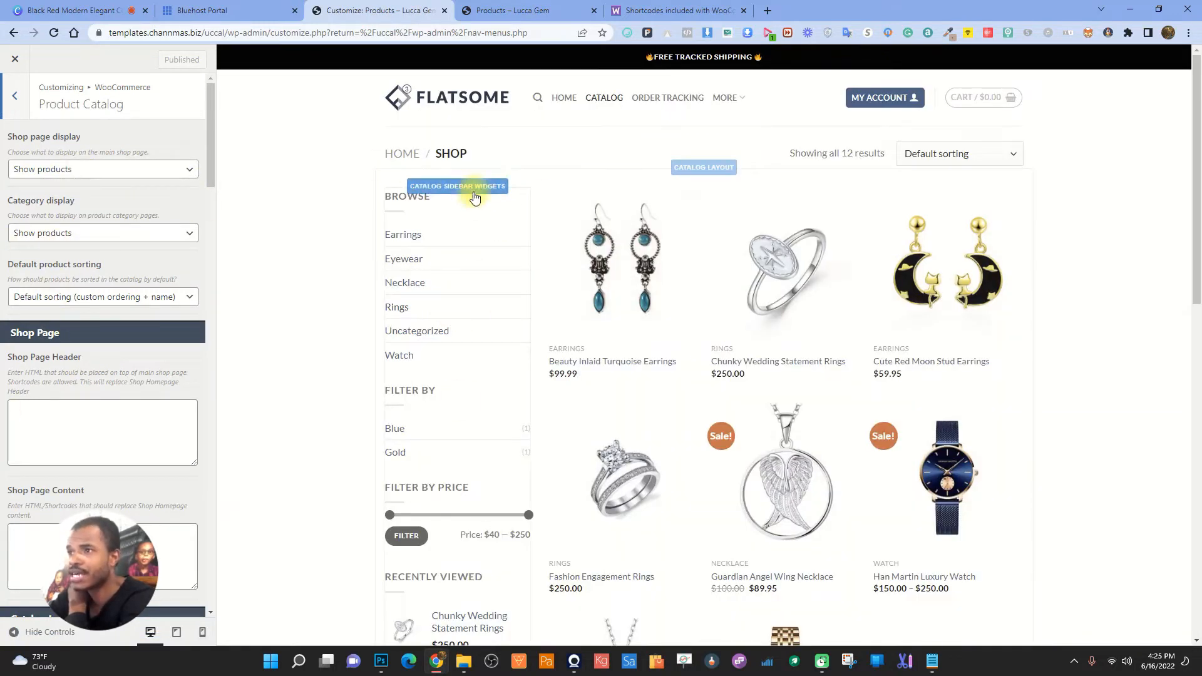
pyautogui.click(473, 191)
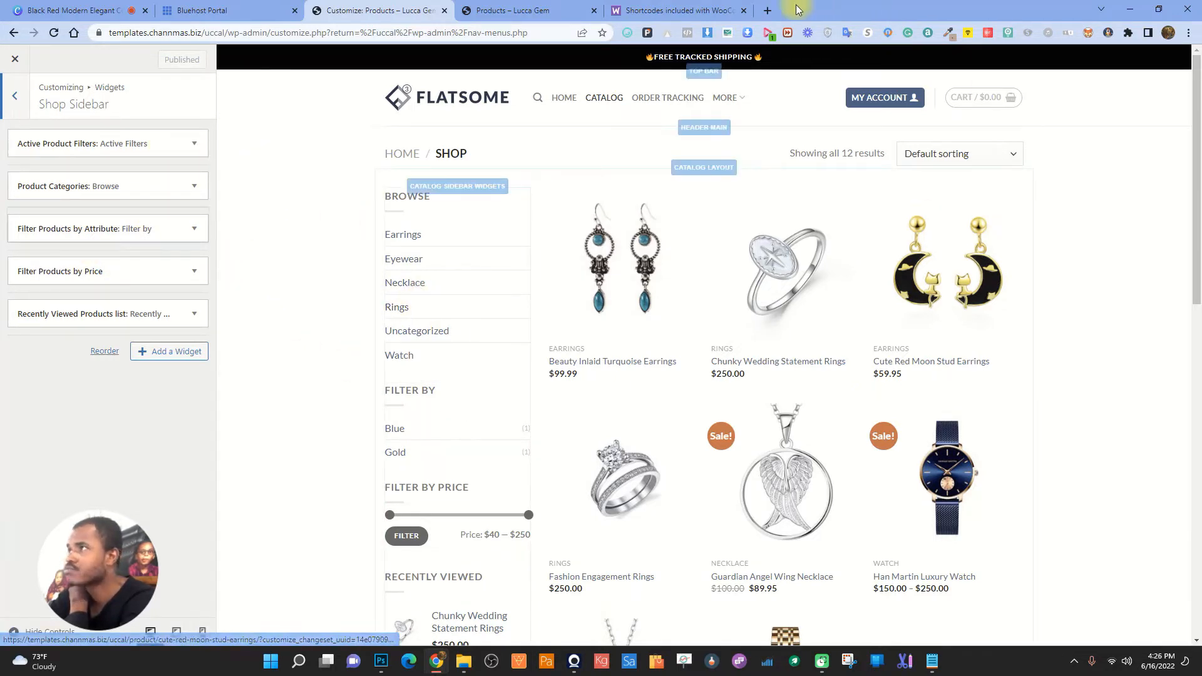
pyautogui.click(767, 10)
pyautogui.click(500, 34)
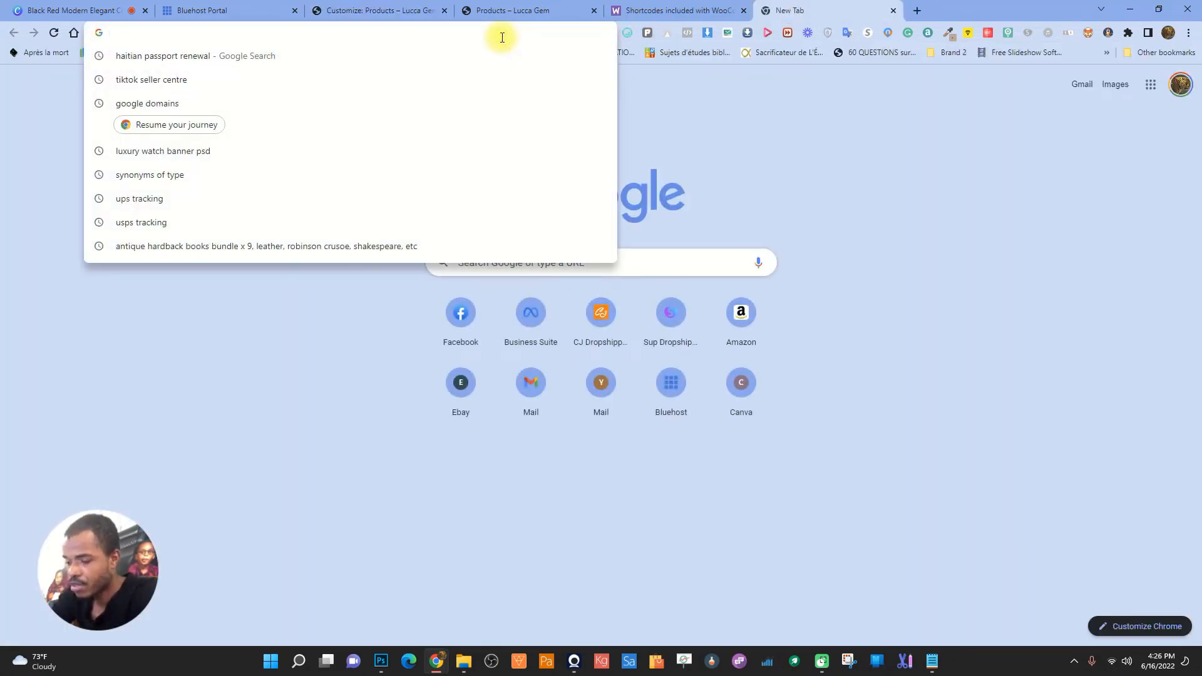
# - Load moderncurated.com and open its Shop page for reference
pyautogui.write('moderncurated.com')
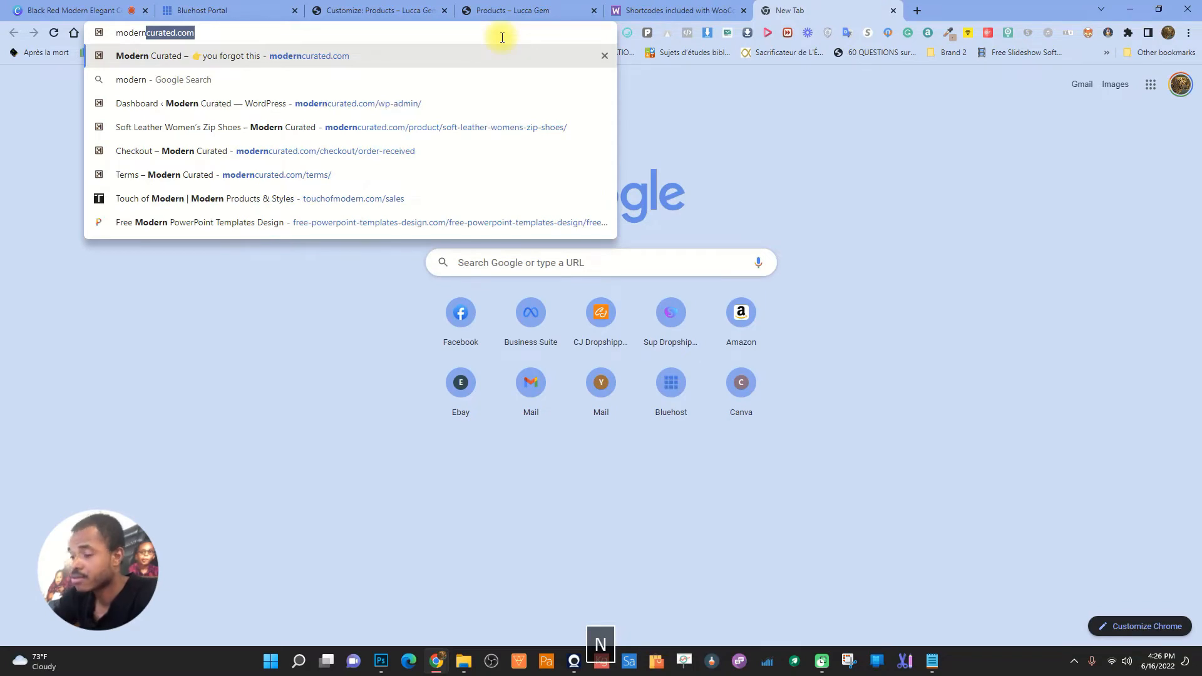
pyautogui.press('Return')
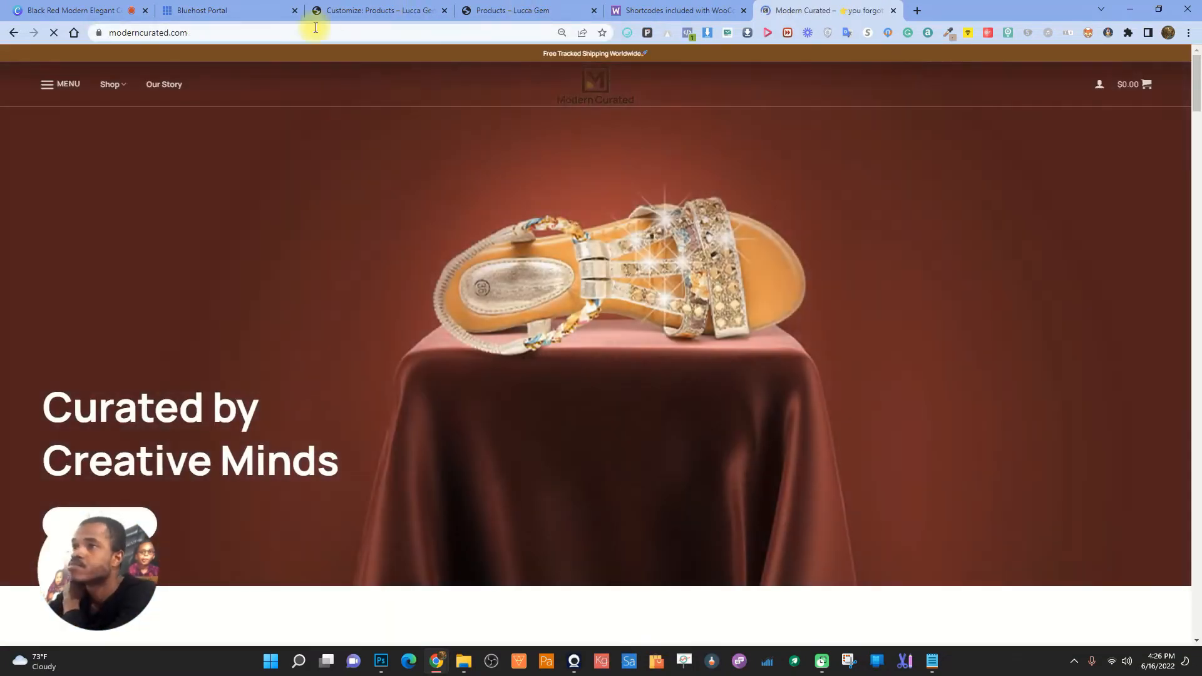
pyautogui.click(116, 88)
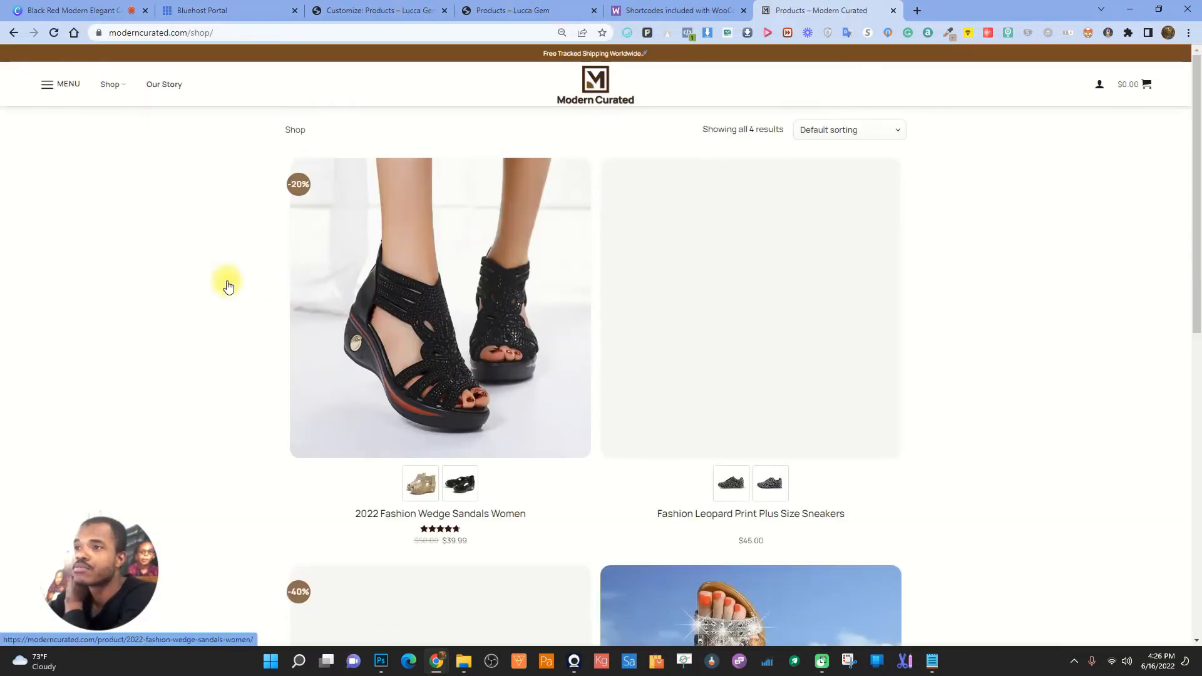
pyautogui.scroll(-5, 758, 244)
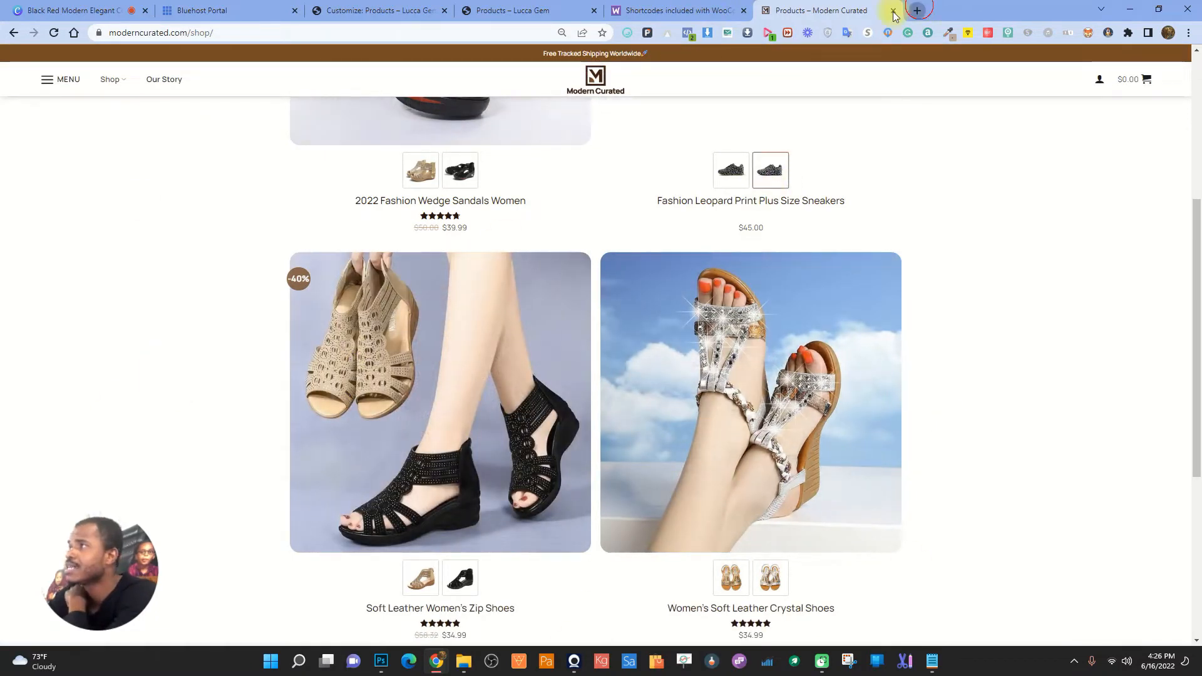
# - Open the Fash-On demo store's shop page in a new tab, then return to the customizer
pyautogui.click(917, 10)
pyautogui.click(490, 31)
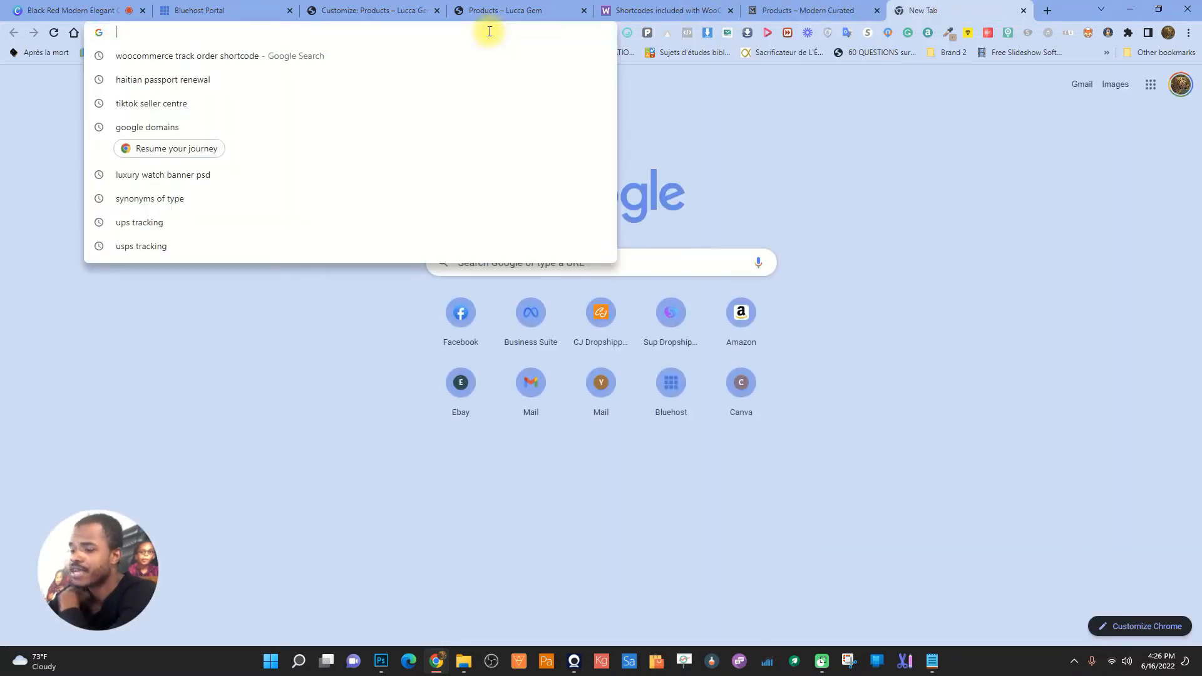
pyautogui.write('fas')
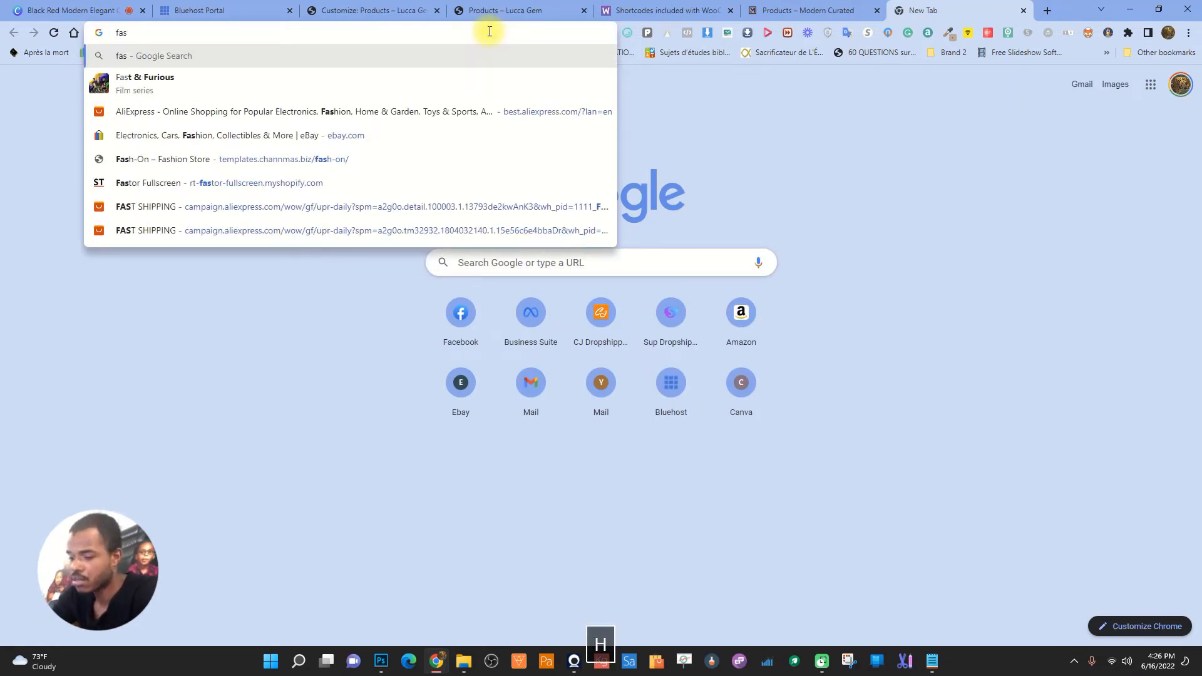
pyautogui.write('h')
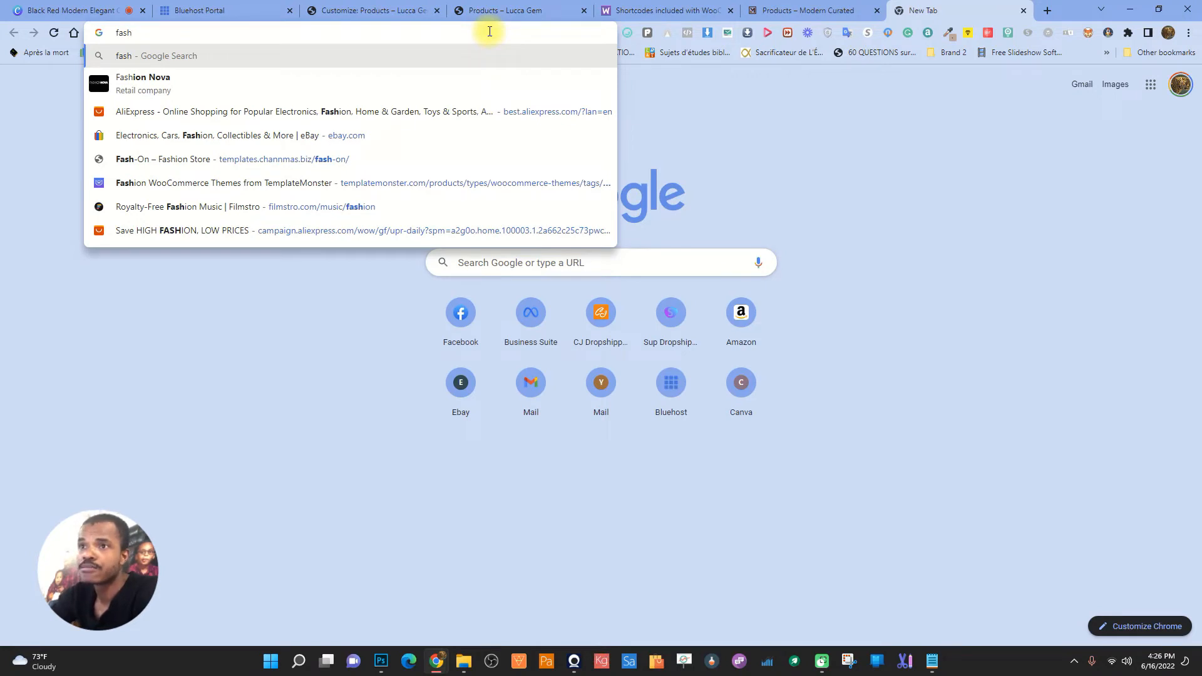
pyautogui.click(285, 164)
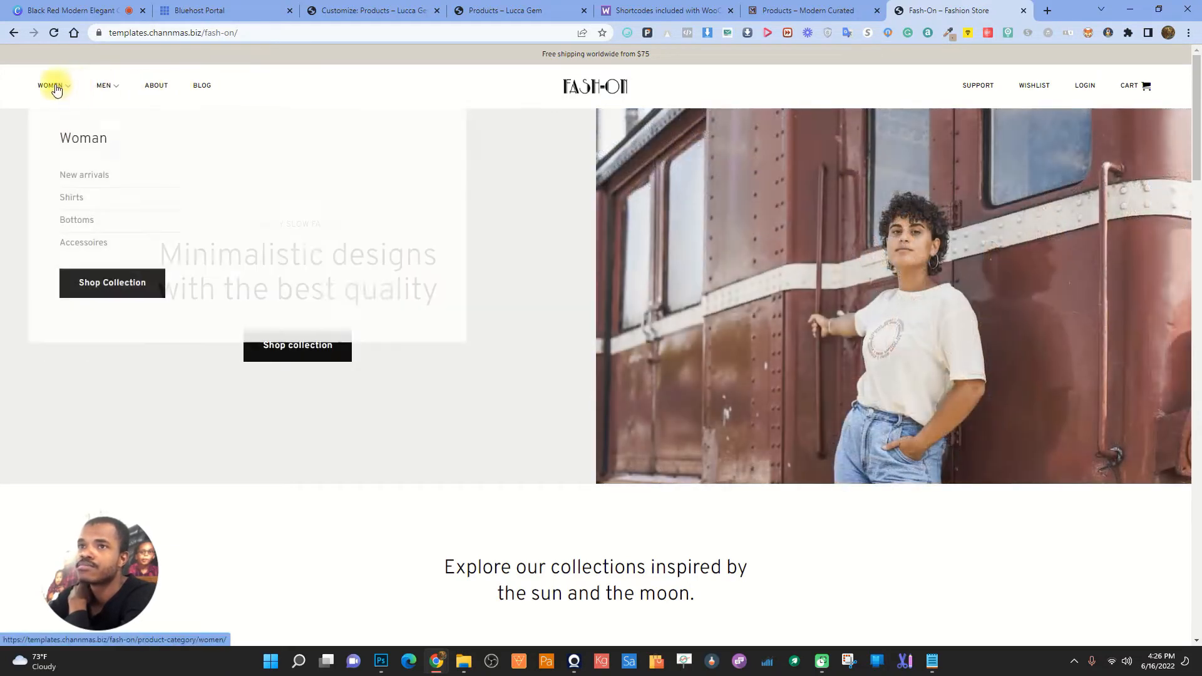
pyautogui.click(55, 86)
pyautogui.scroll(-10, 533, 323)
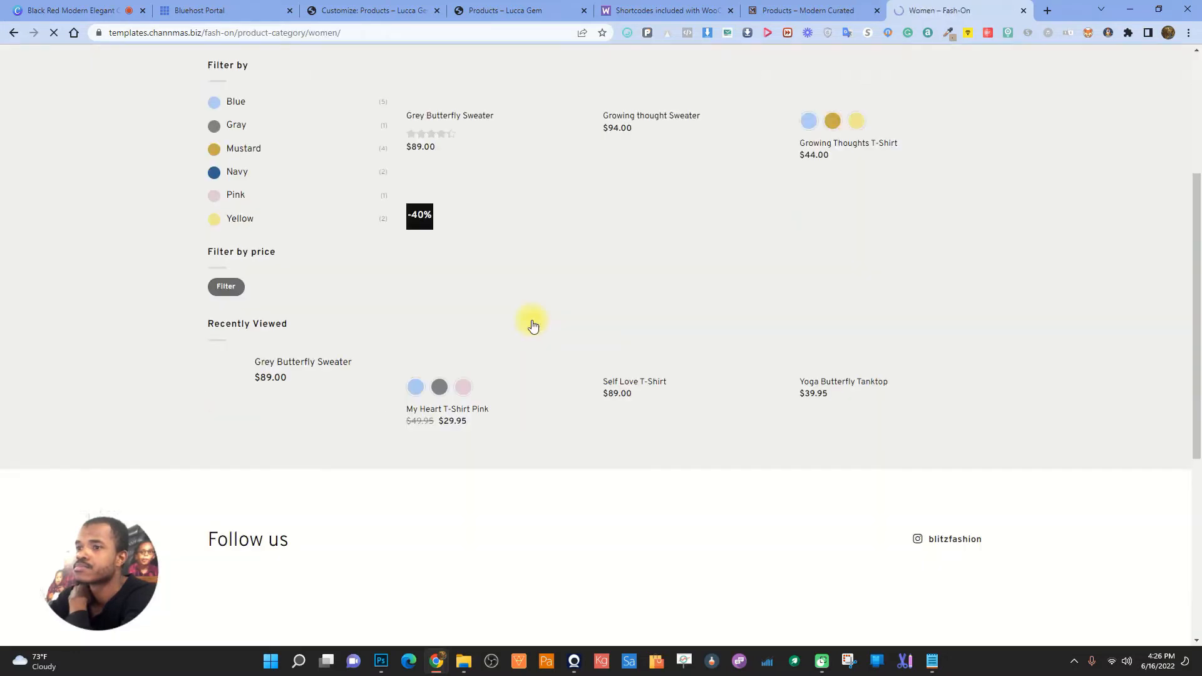
pyautogui.click(763, 437)
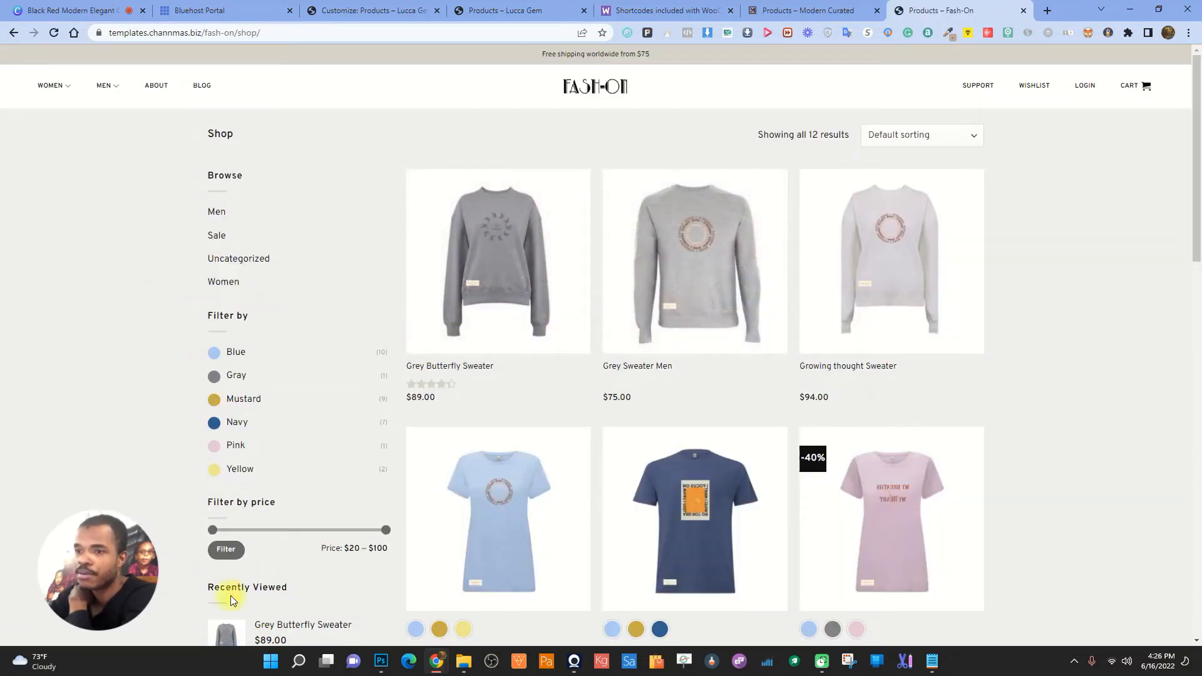
pyautogui.scroll(-4, 258, 515)
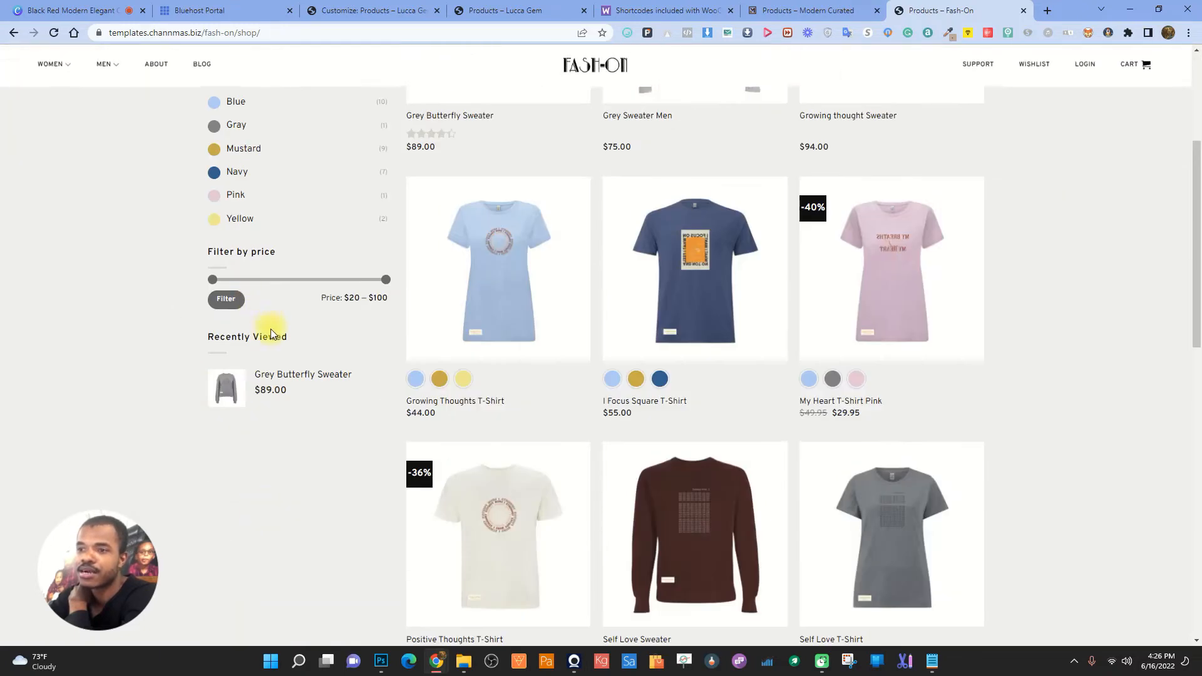
pyautogui.scroll(4, 271, 328)
pyautogui.click(808, 10)
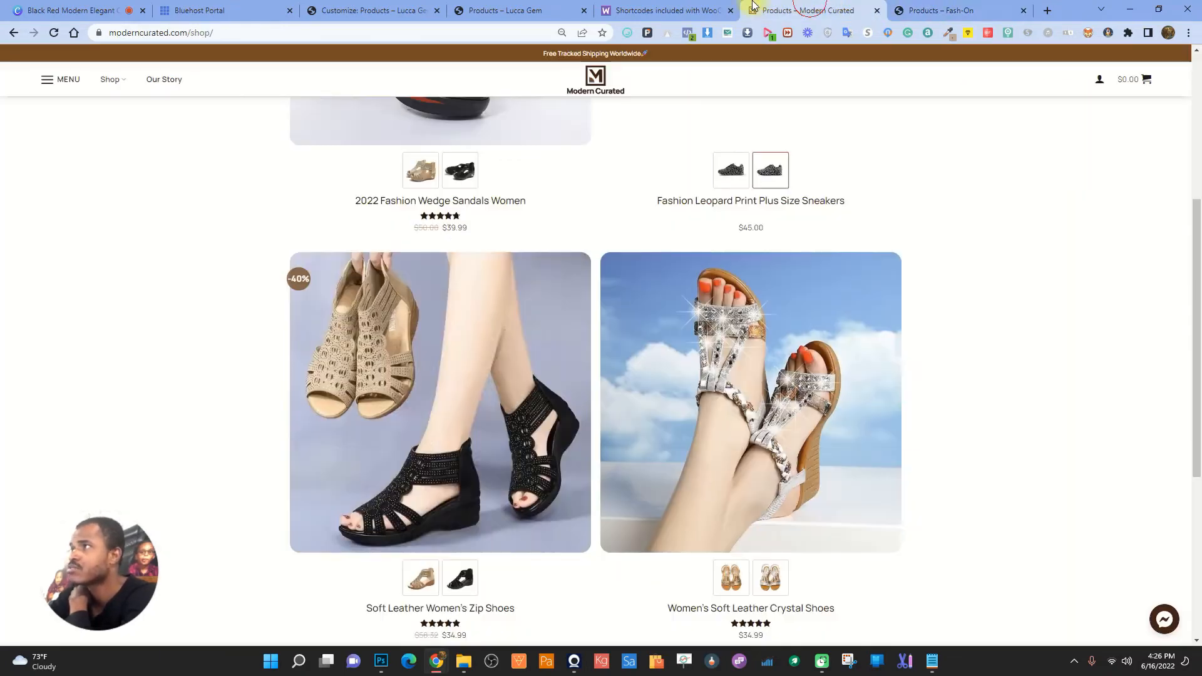
pyautogui.scroll(5, 591, 343)
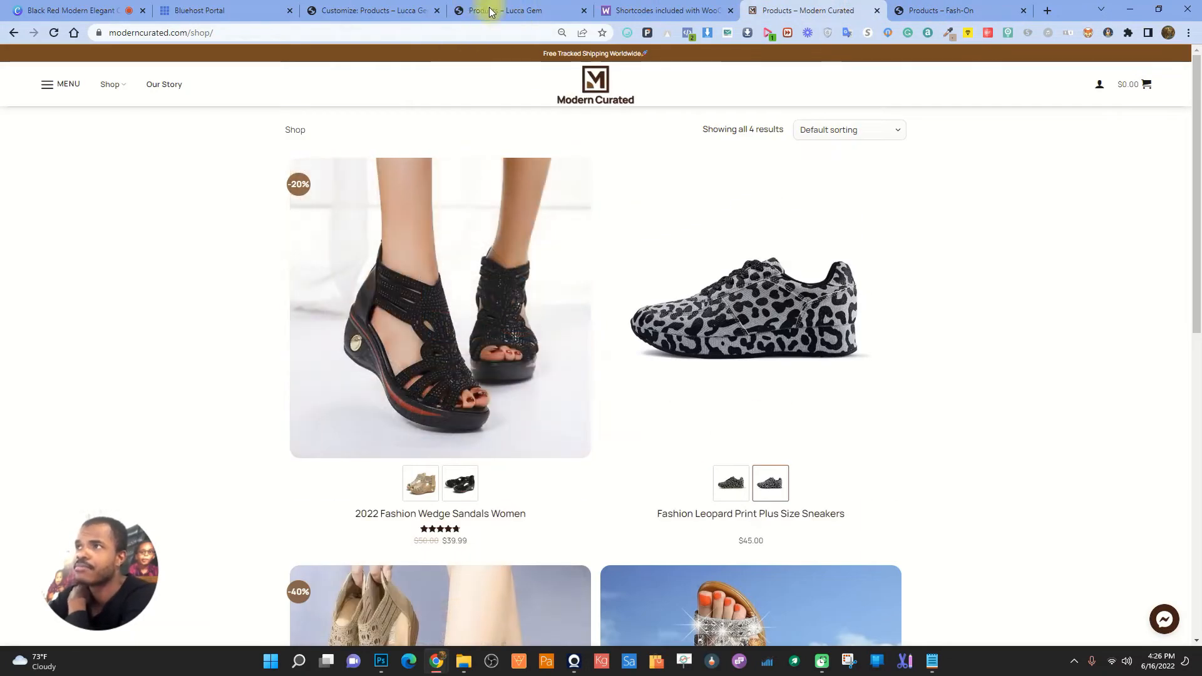
pyautogui.click(338, 10)
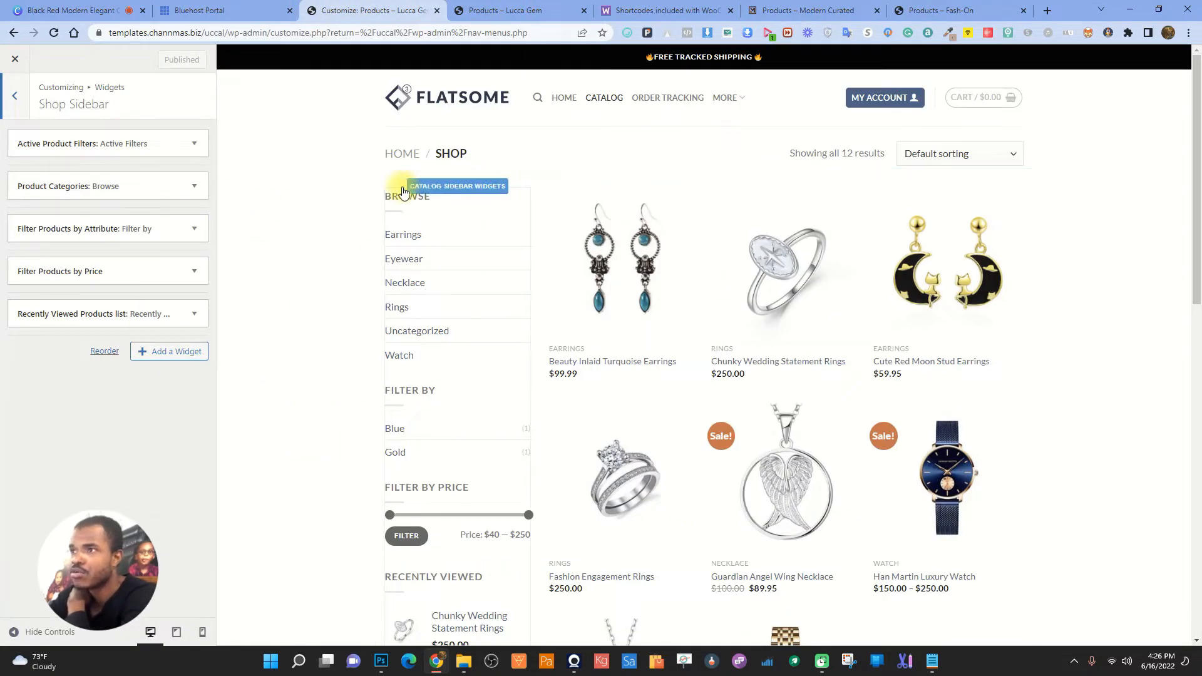
# - Remove the Active Product Filters, Filter Products by Attribute and Recently Viewed Products widgets from Shop Sidebar
pyautogui.click(194, 143)
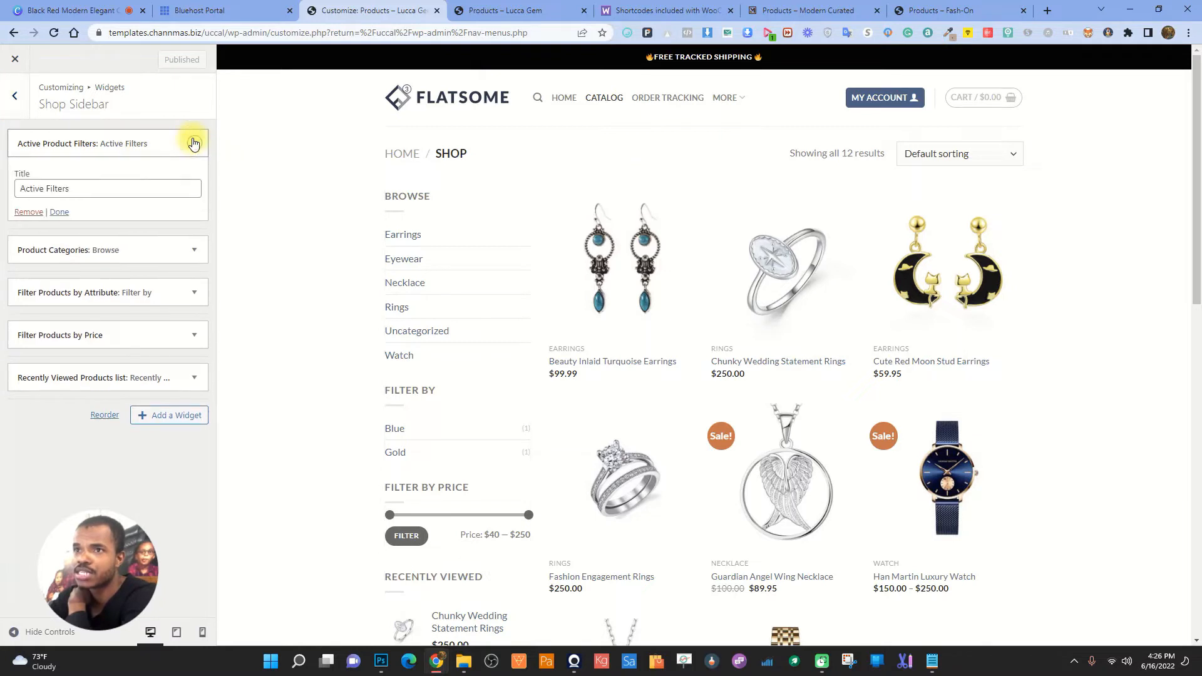
pyautogui.click(39, 211)
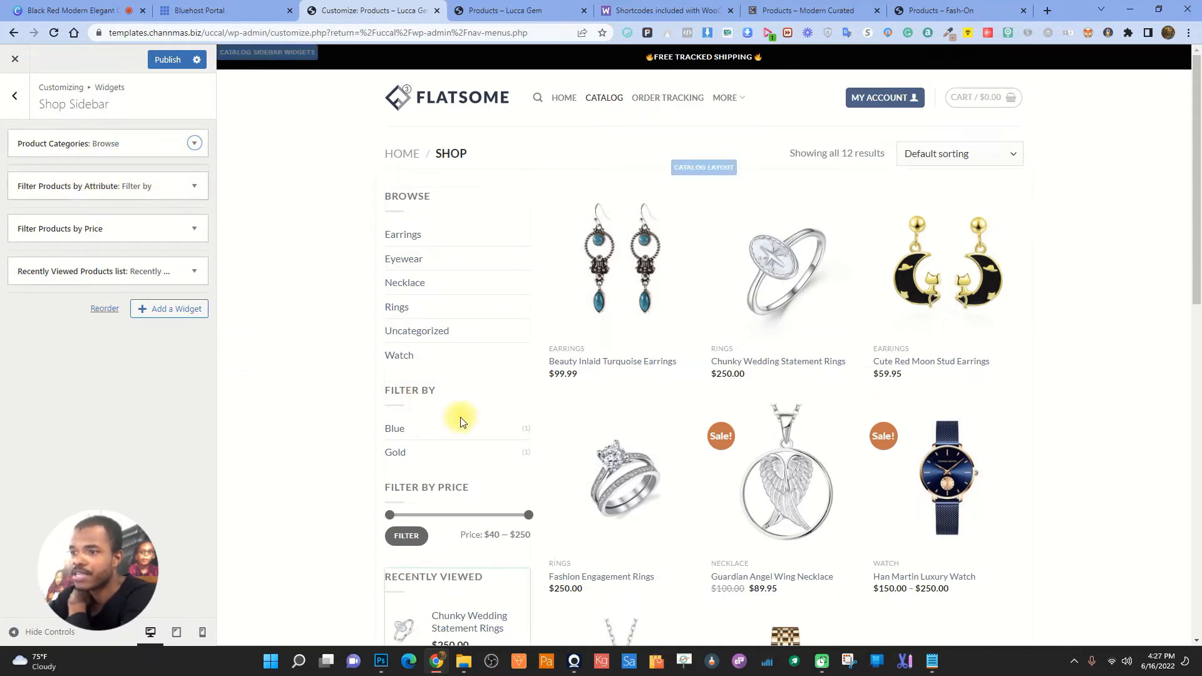
pyautogui.click(193, 188)
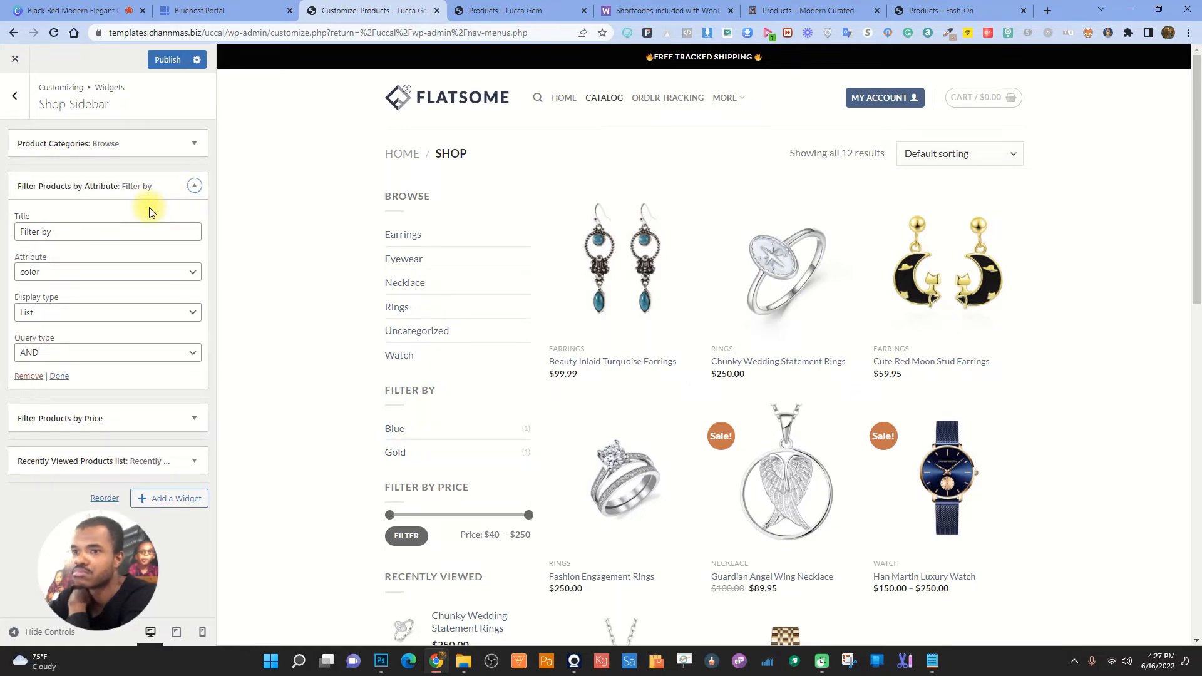
pyautogui.click(28, 376)
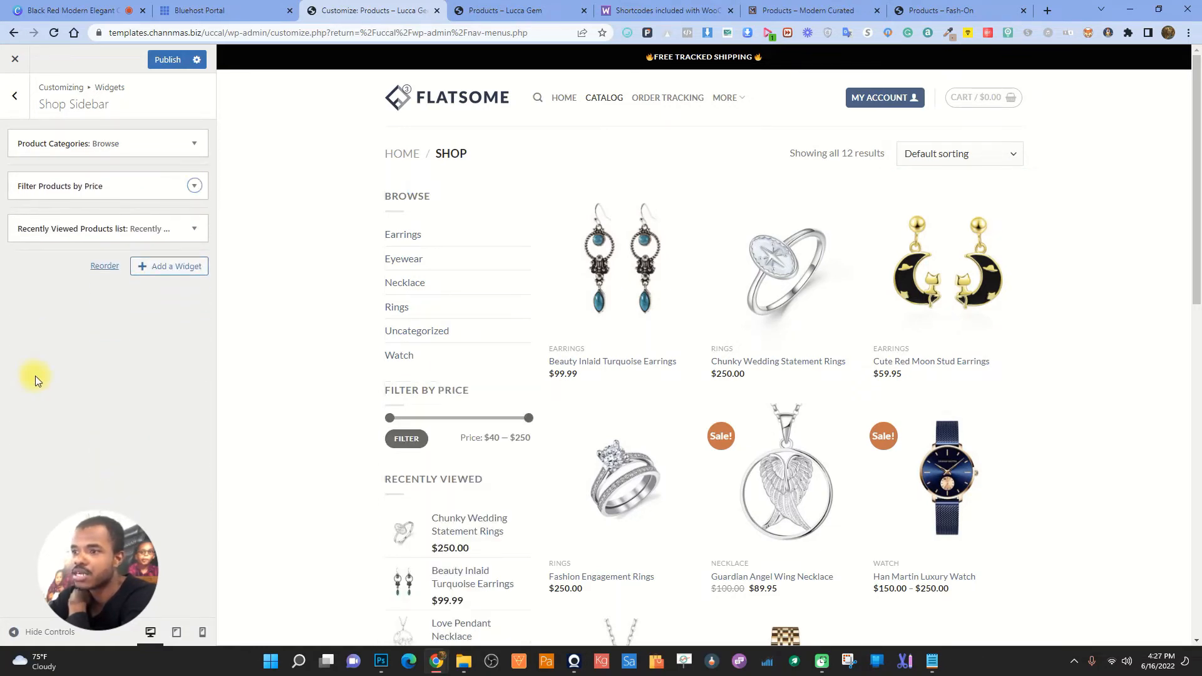
pyautogui.scroll(-4, 459, 466)
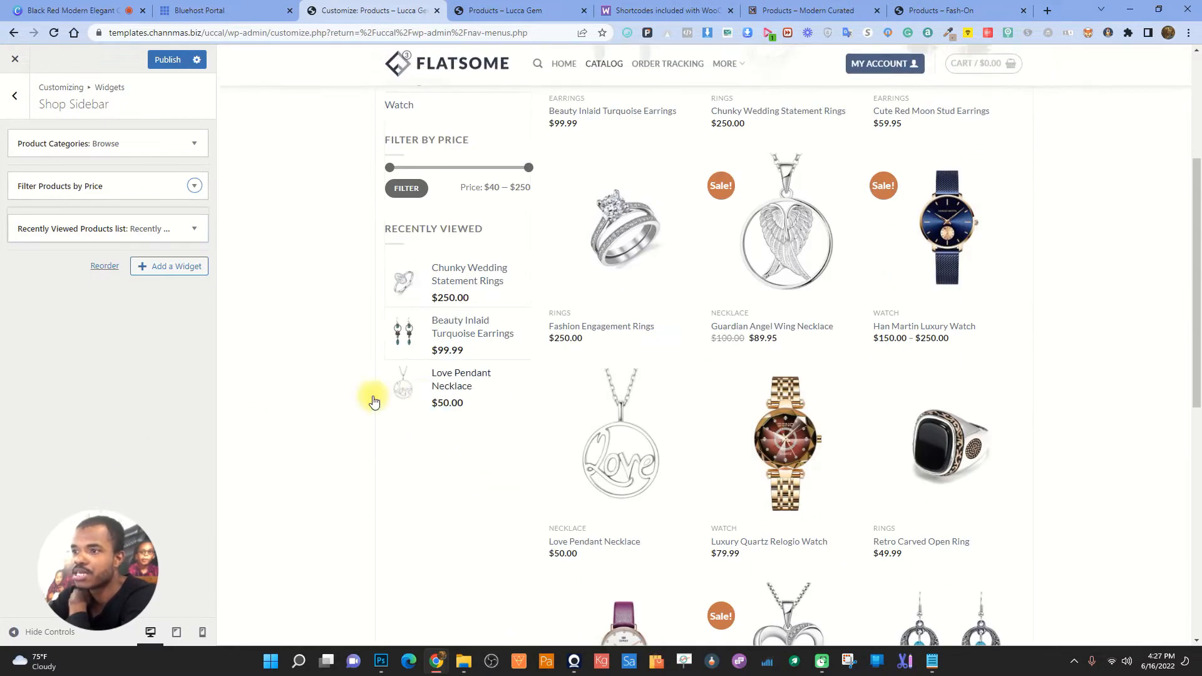
pyautogui.click(194, 229)
pyautogui.click(28, 337)
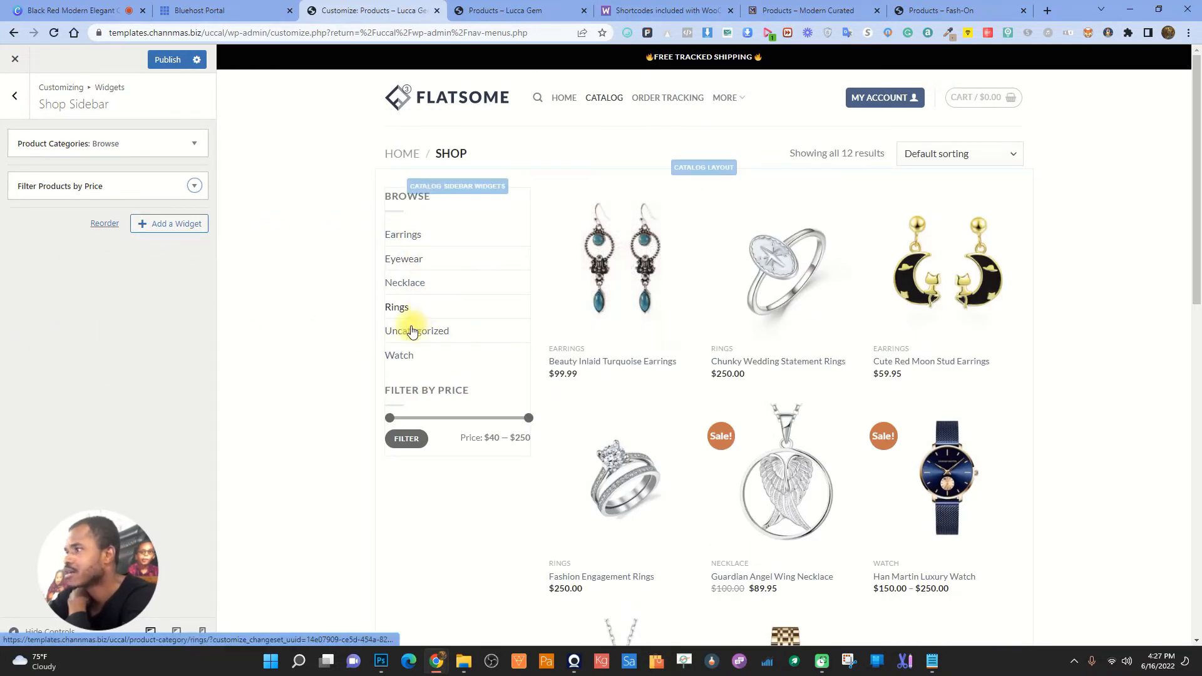
# - Publish the sidebar changes and return to the main Customizer options
pyautogui.click(168, 59)
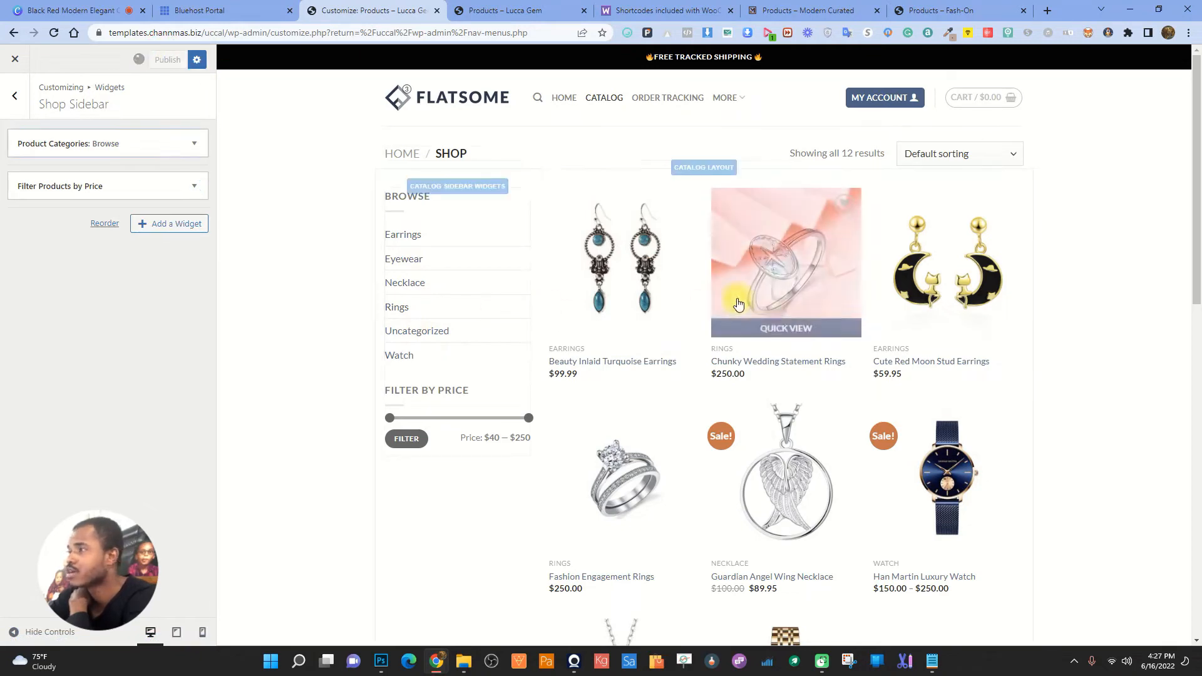
pyautogui.click(19, 97)
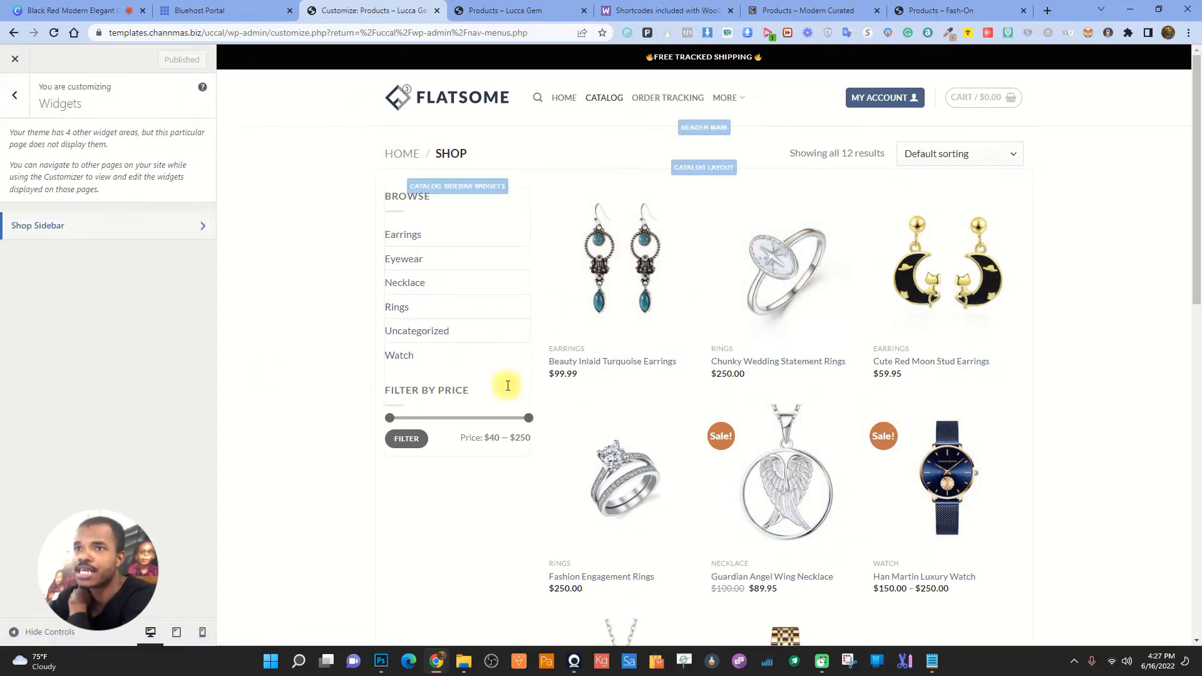
pyautogui.click(15, 95)
# - Compare the Modern Curated, Fash-On and live Lucca Gem shop pages, then return to the Customizer
pyautogui.click(807, 10)
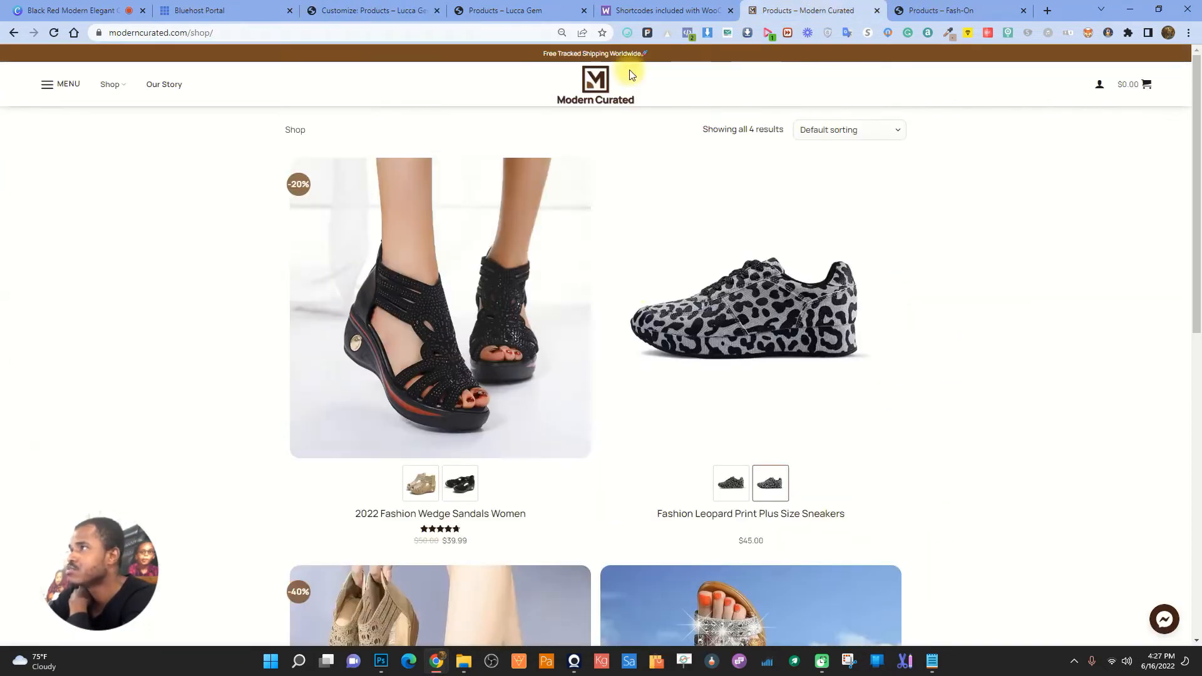
pyautogui.hotkey('ctrl', 'Tab')
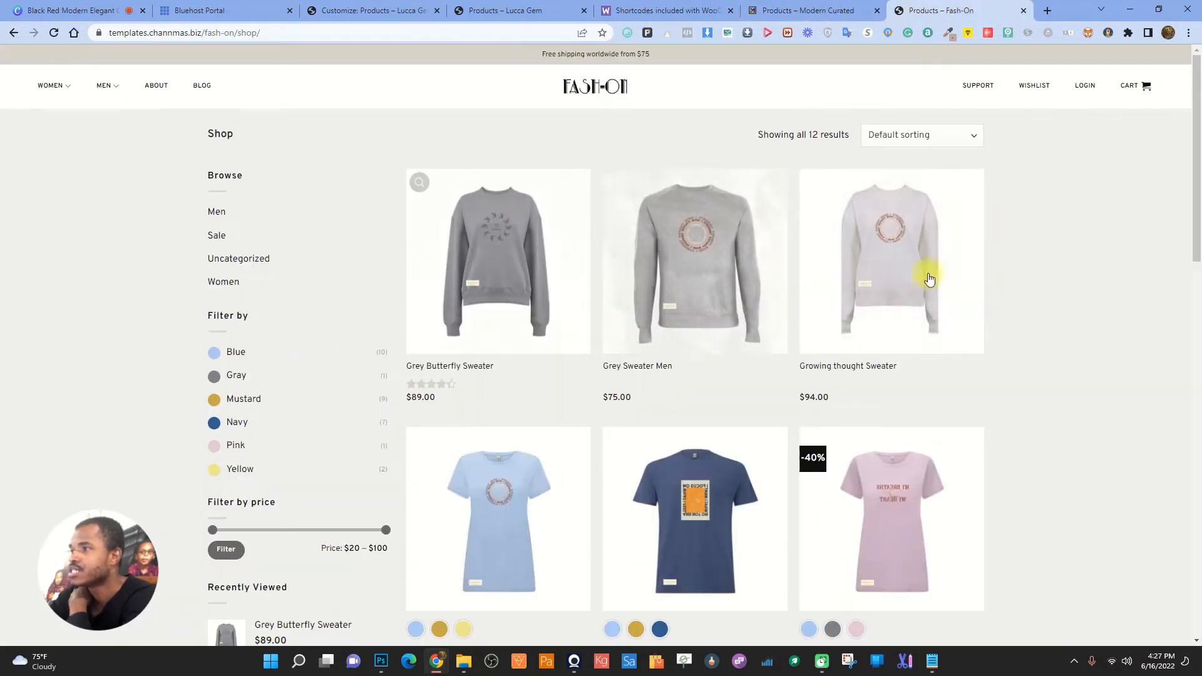
pyautogui.click(464, 8)
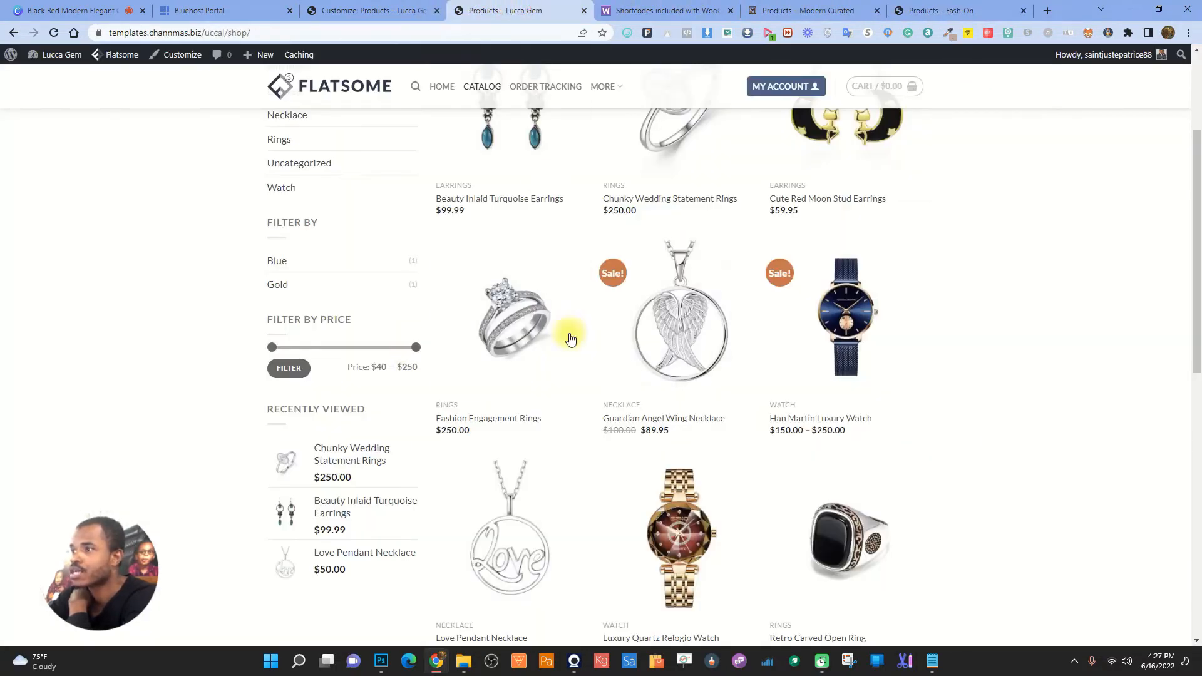
pyautogui.scroll(3, 570, 338)
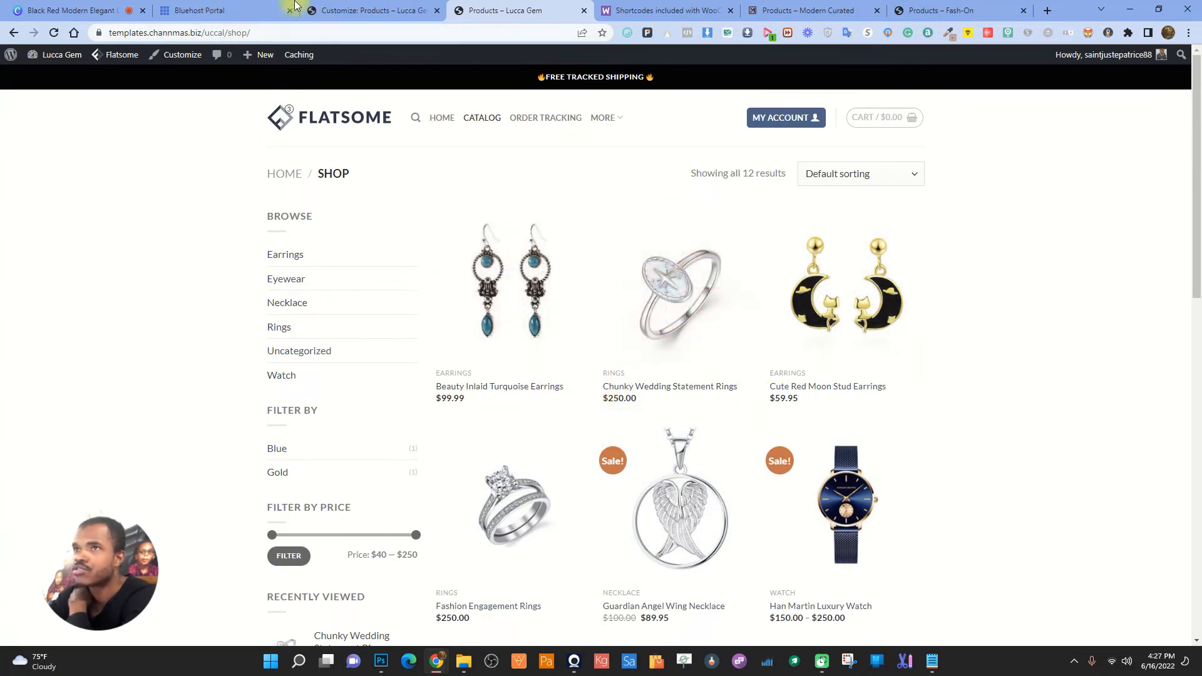
pyautogui.click(927, 10)
pyautogui.scroll(-10, 891, 365)
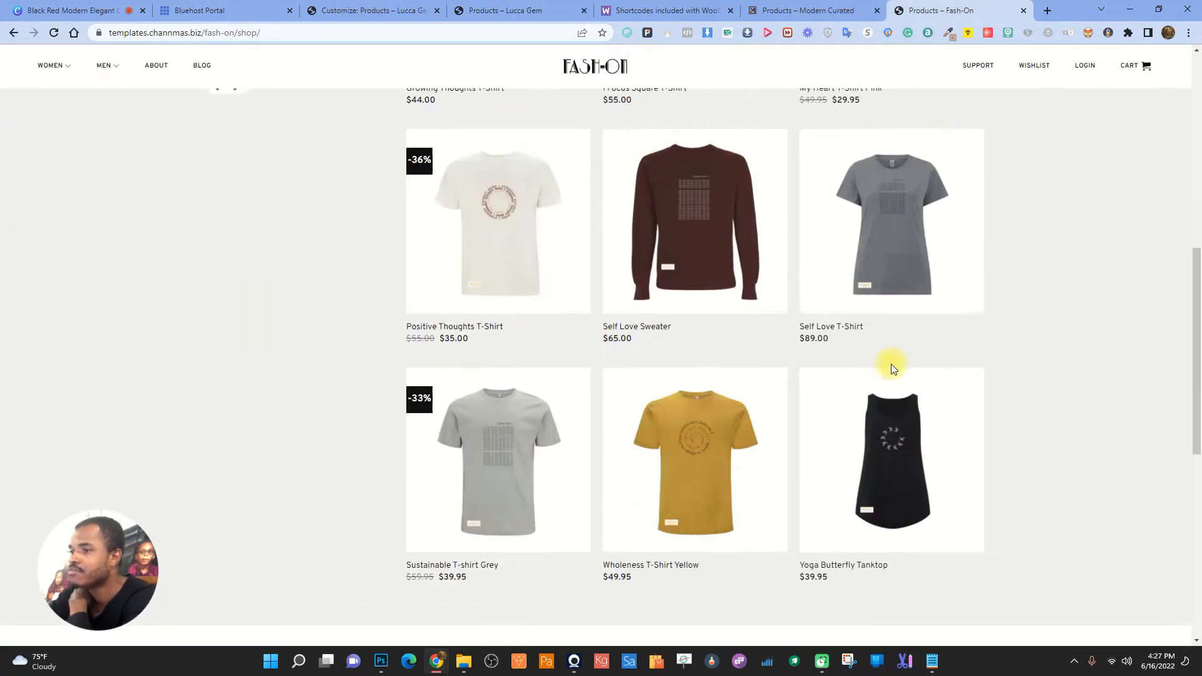
pyautogui.scroll(5, 496, 343)
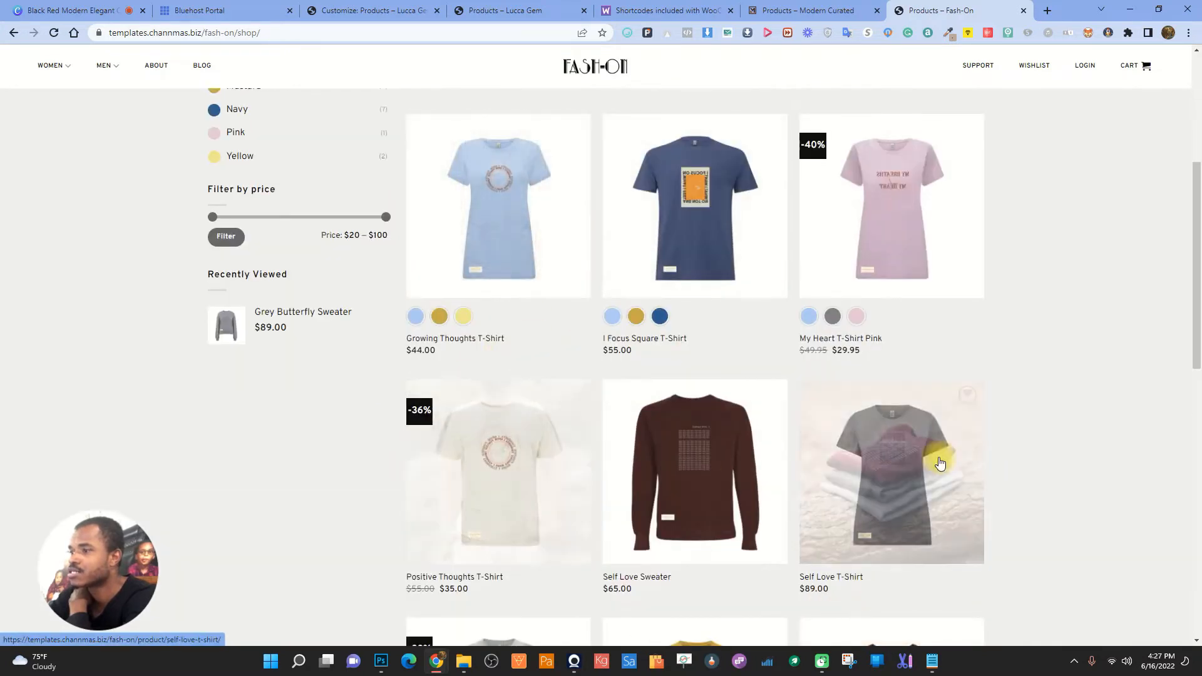
pyautogui.scroll(2, 504, 190)
pyautogui.click(372, 10)
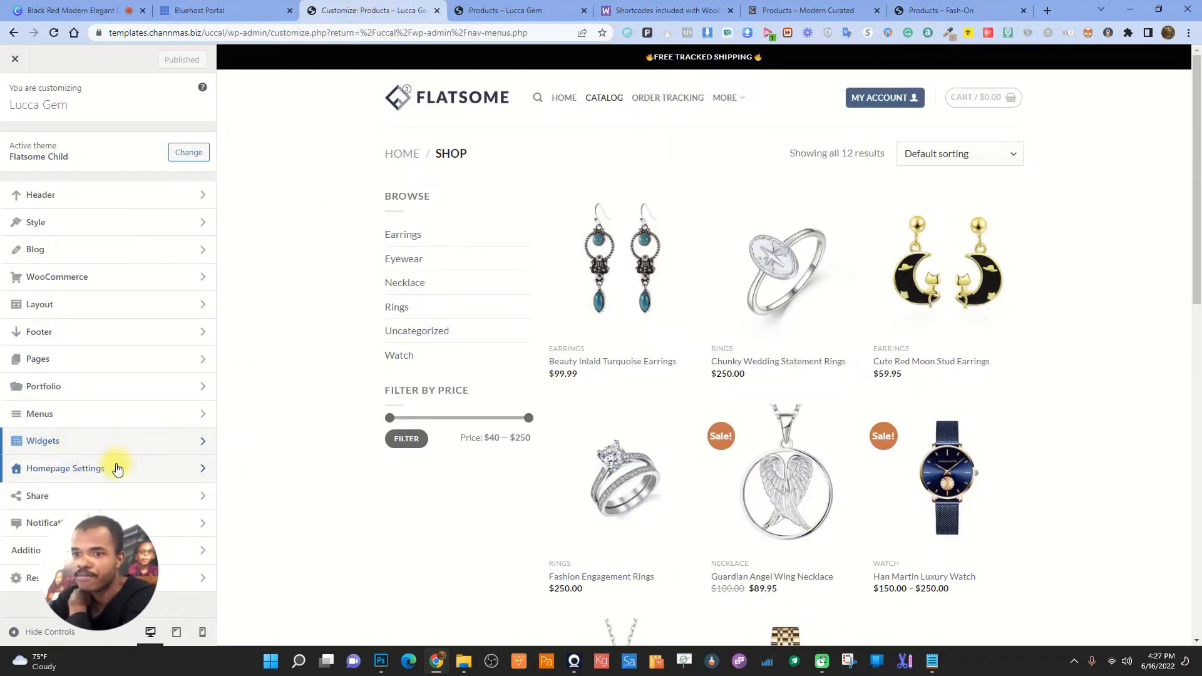
# - In WooCommerce Product Catalog, try No, Left and Right Sidebar layouts, settling on Off Canvas
pyautogui.click(107, 276)
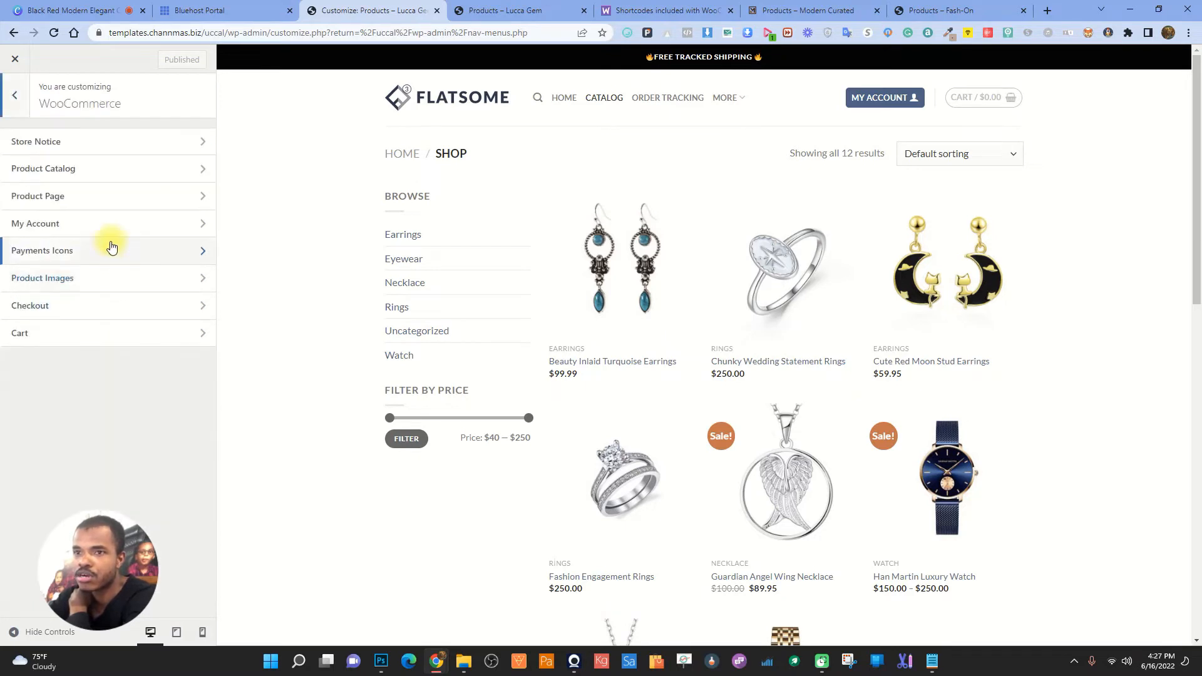
pyautogui.click(97, 165)
pyautogui.scroll(-5, 94, 501)
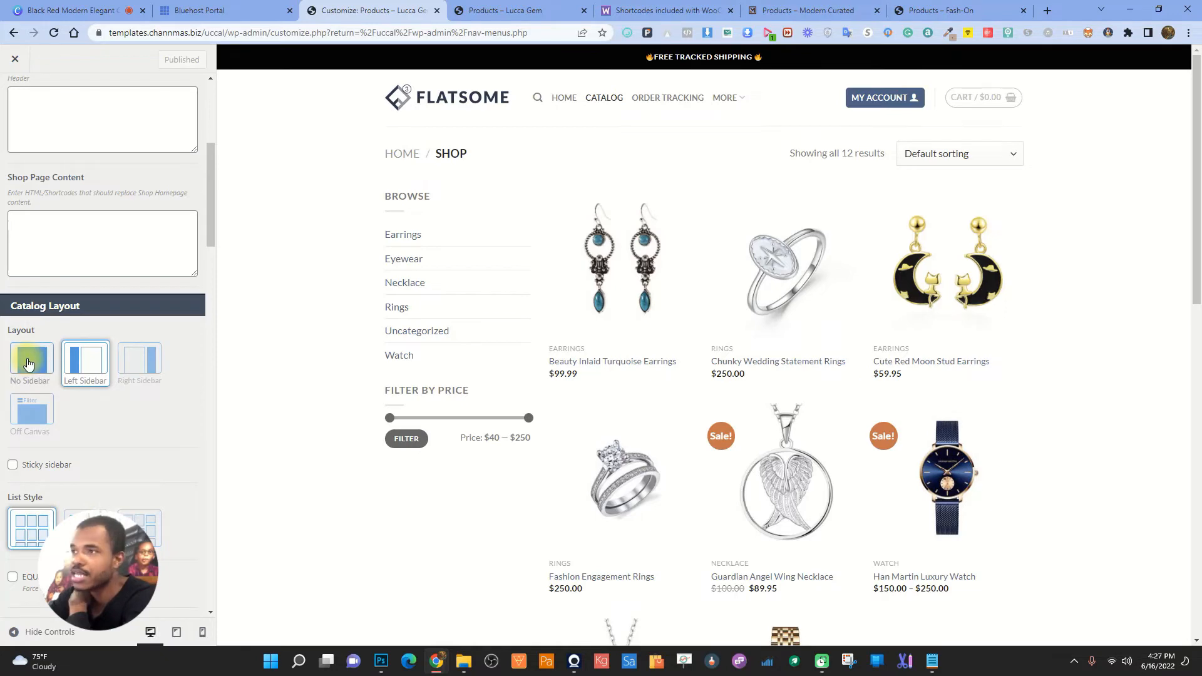
pyautogui.click(27, 364)
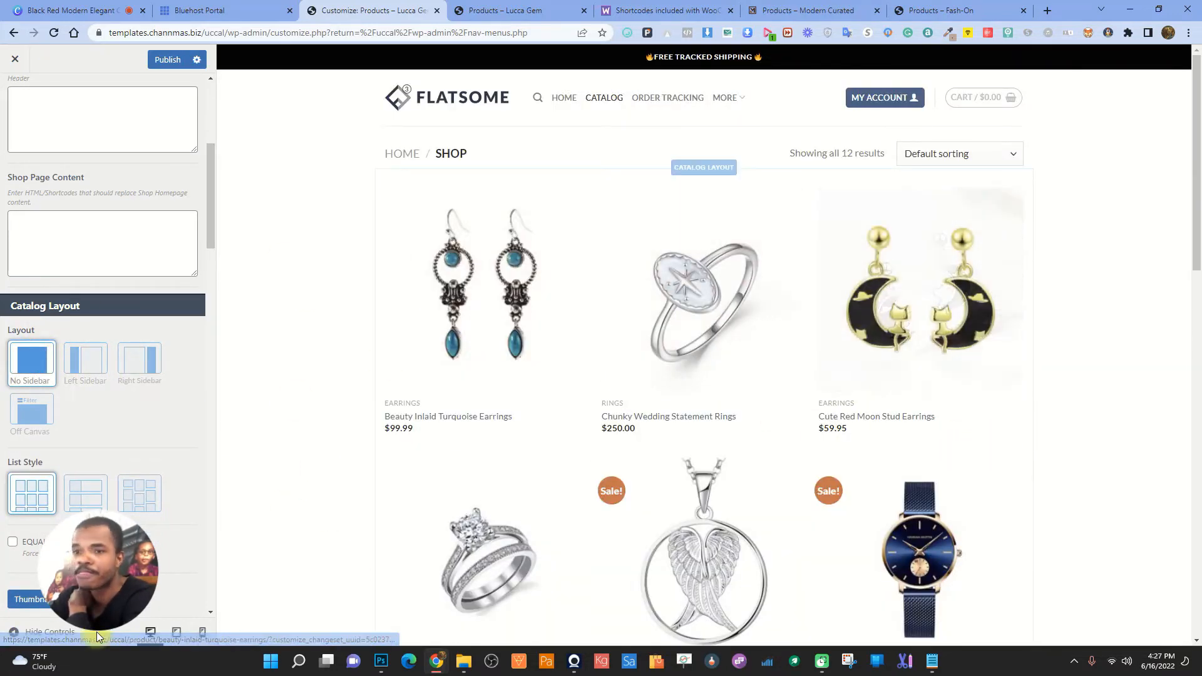
pyautogui.click(88, 354)
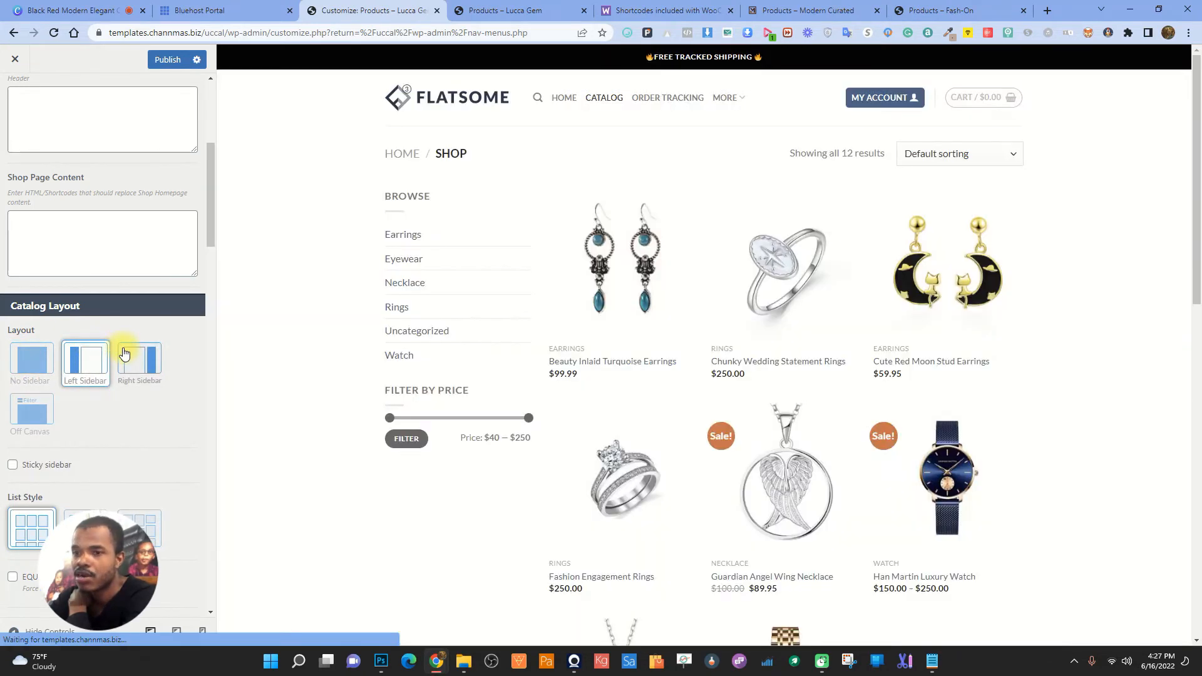
pyautogui.click(156, 369)
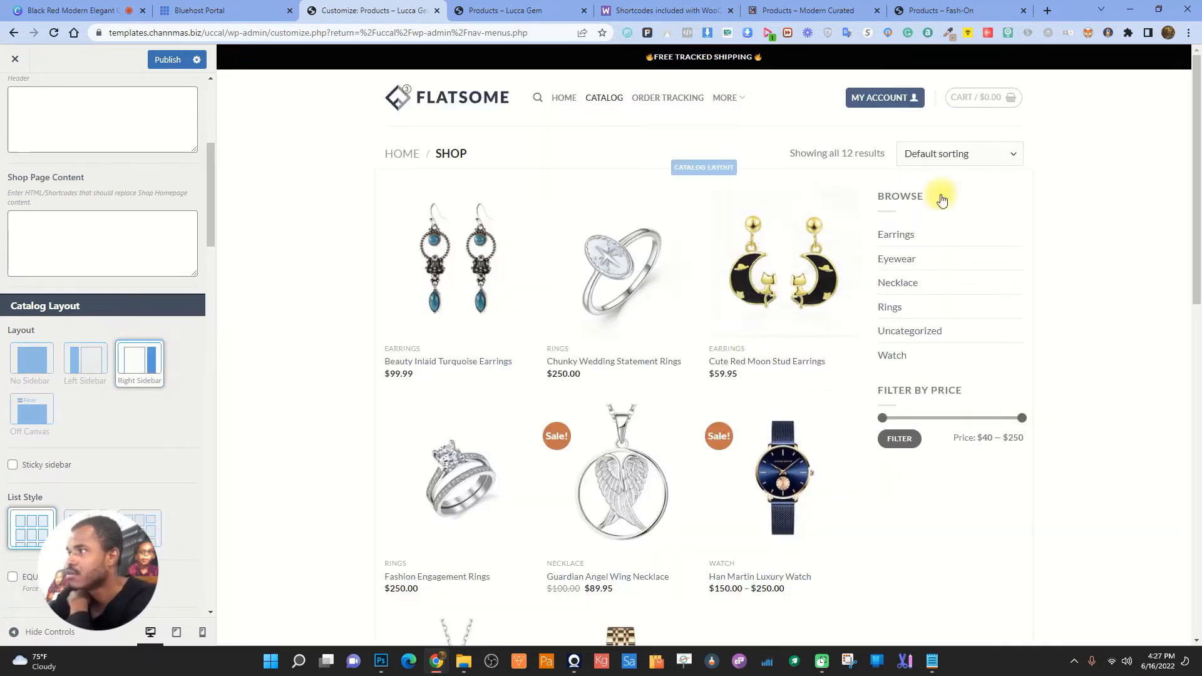
pyautogui.click(33, 412)
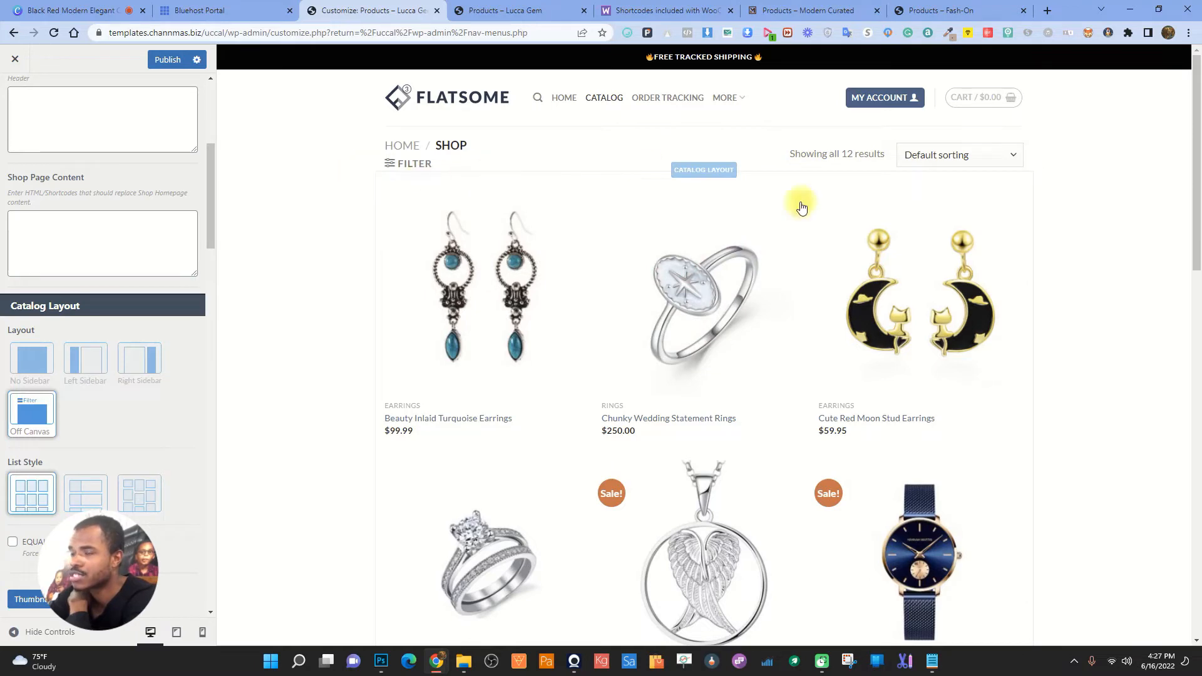
# - View the Fash-On and Modern Curated shop pages for reference, then return to the Lucca Gem Customizer
pyautogui.click(918, 9)
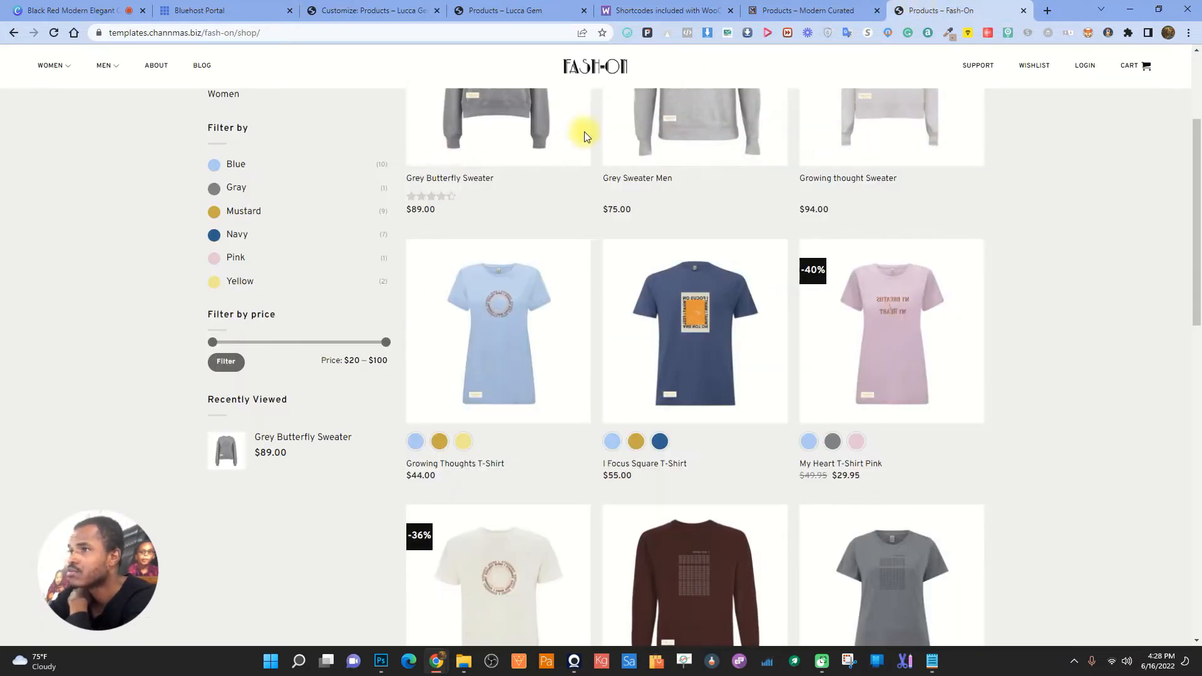
pyautogui.scroll(3, 584, 129)
pyautogui.click(839, 9)
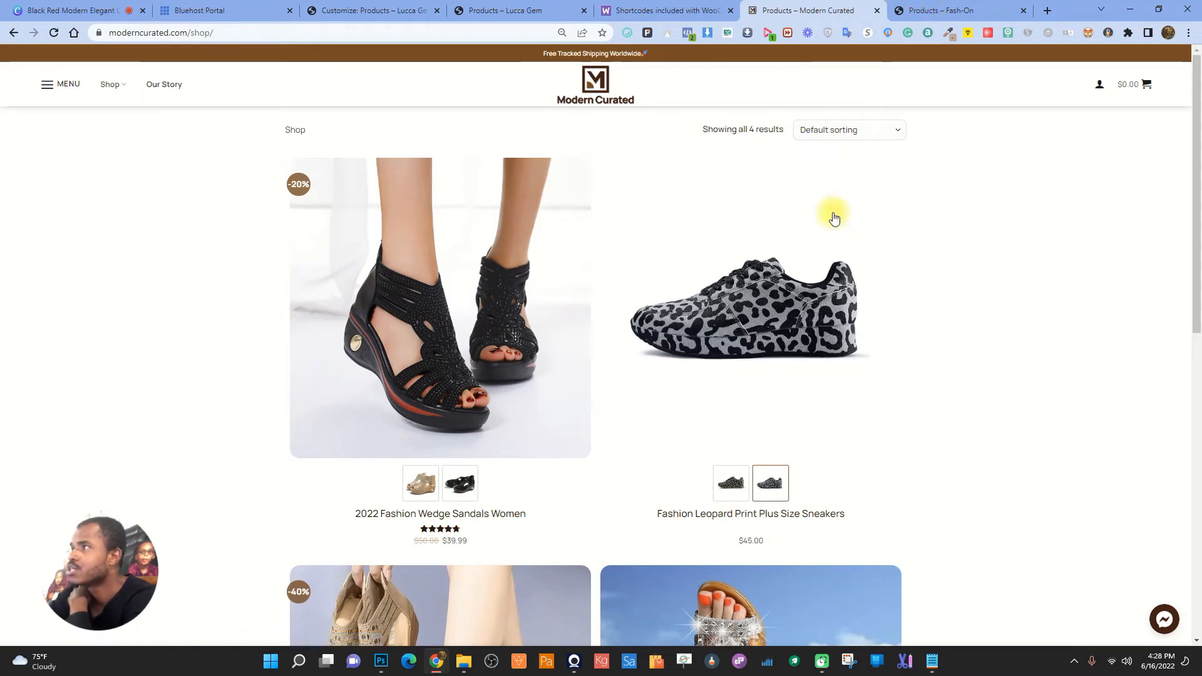
pyautogui.click(939, 9)
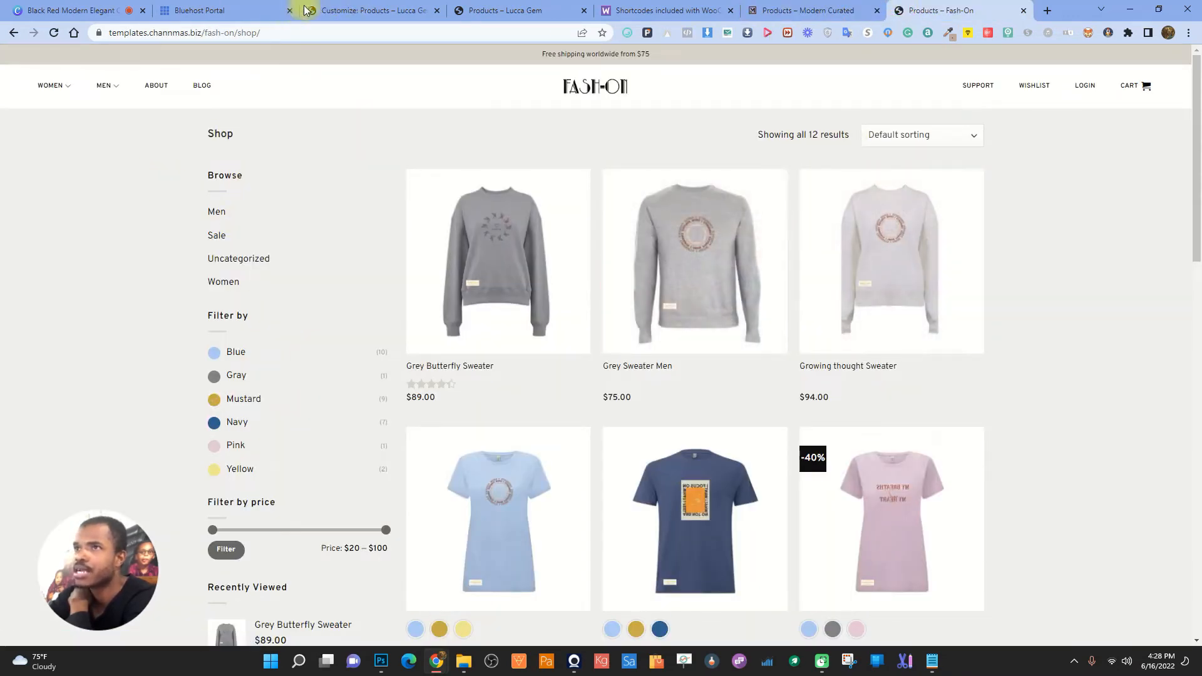
pyautogui.click(401, 10)
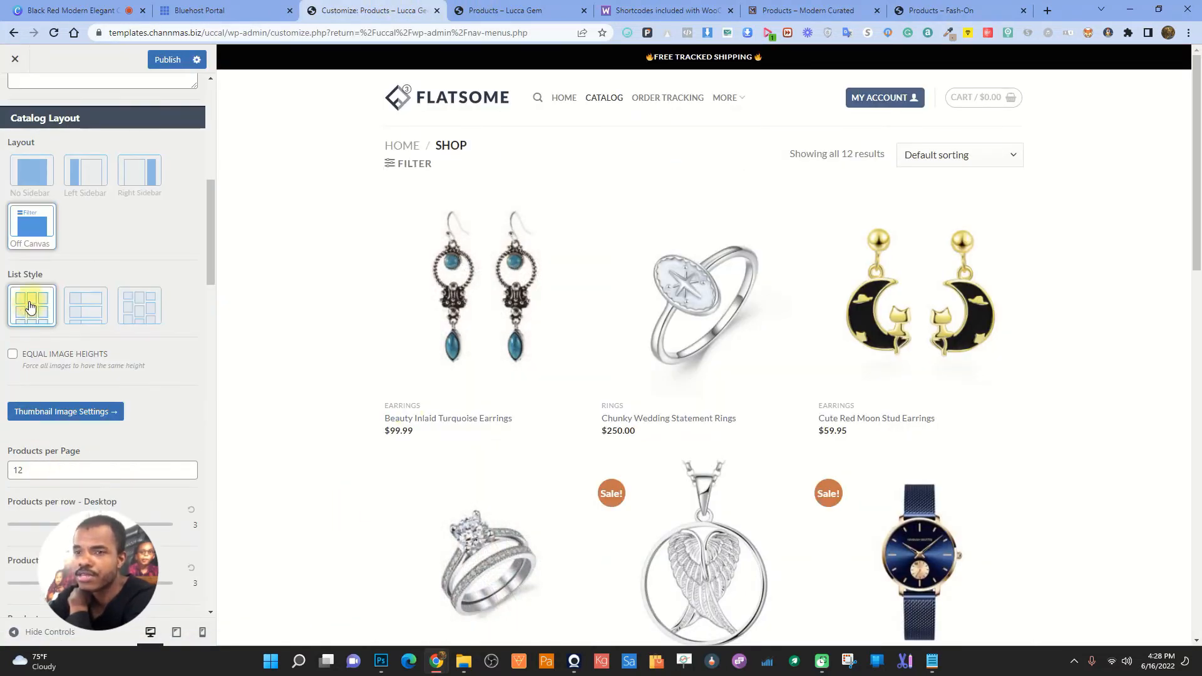
# - Try list and grid product styles, settle on masonry, and enable Equal Image Heights at 100%
pyautogui.click(95, 308)
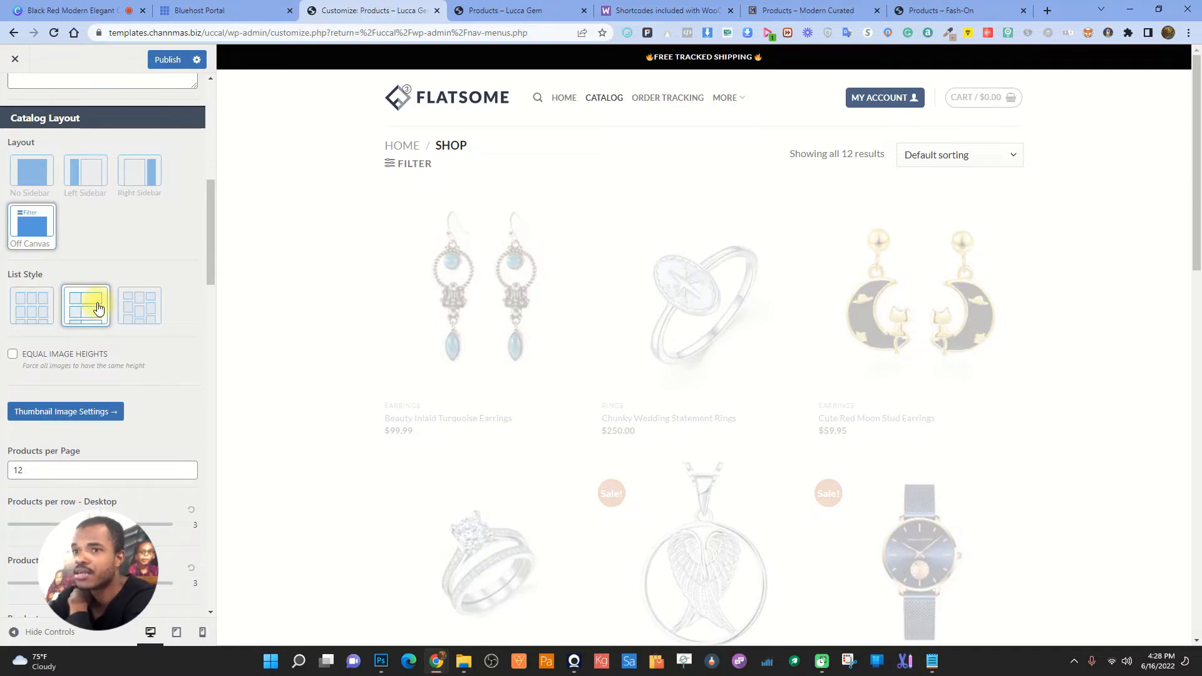
pyautogui.scroll(-5, 1053, 431)
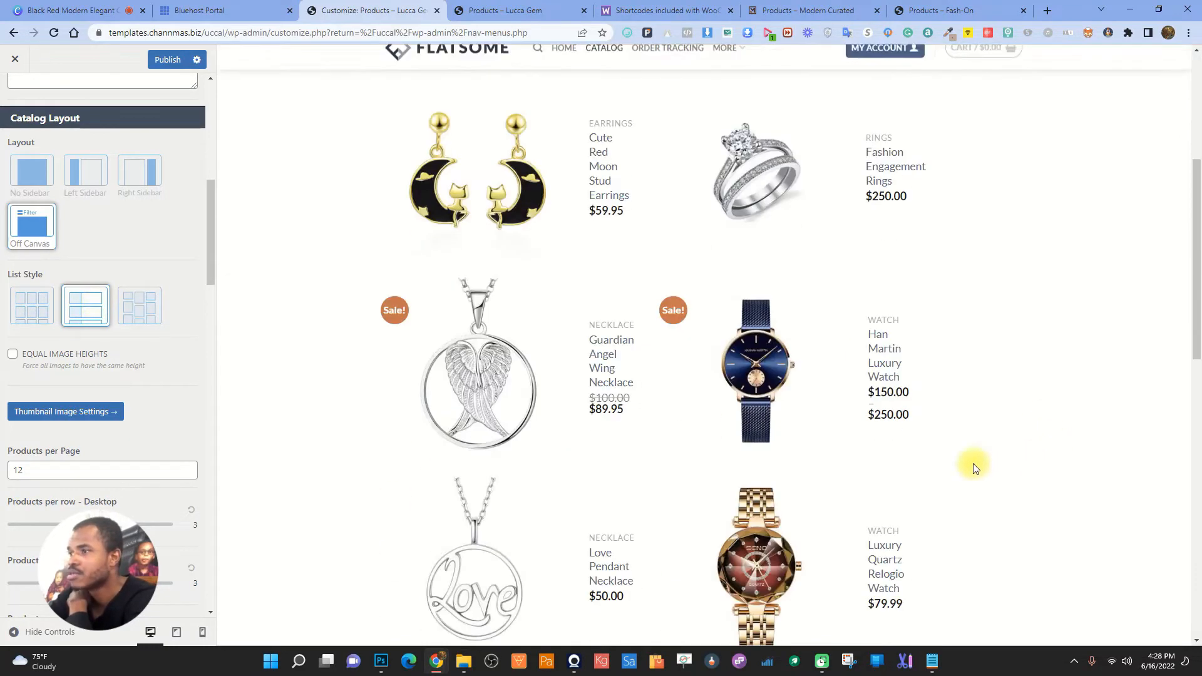
pyautogui.click(23, 311)
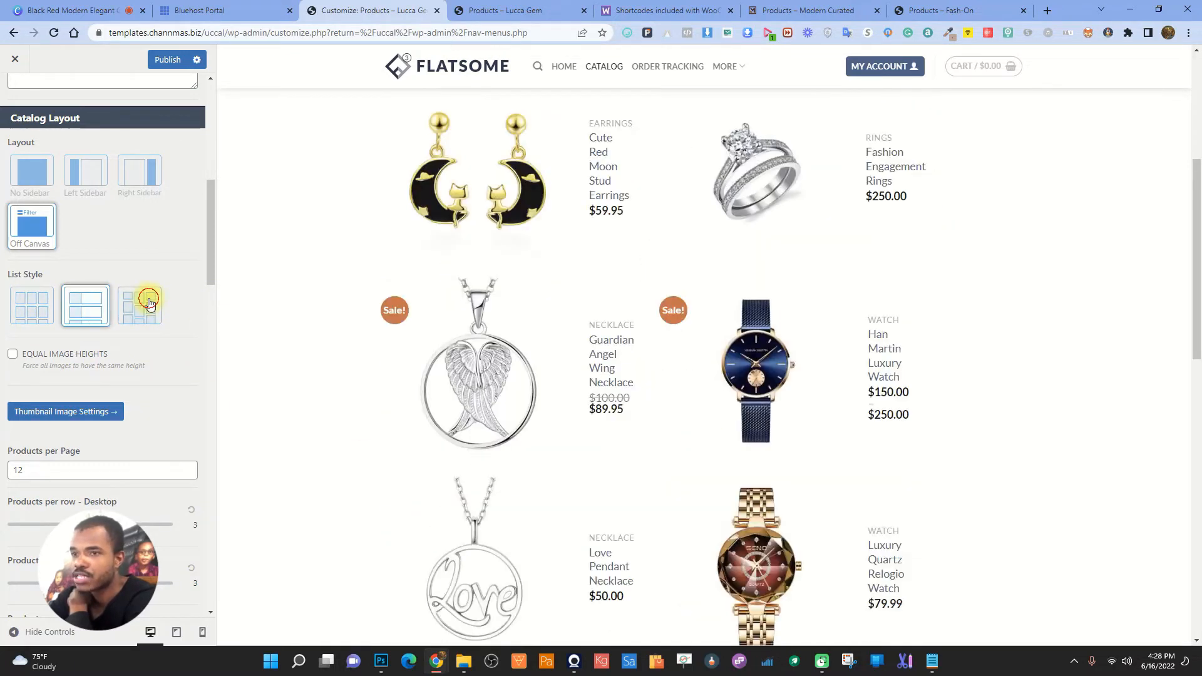
pyautogui.click(149, 305)
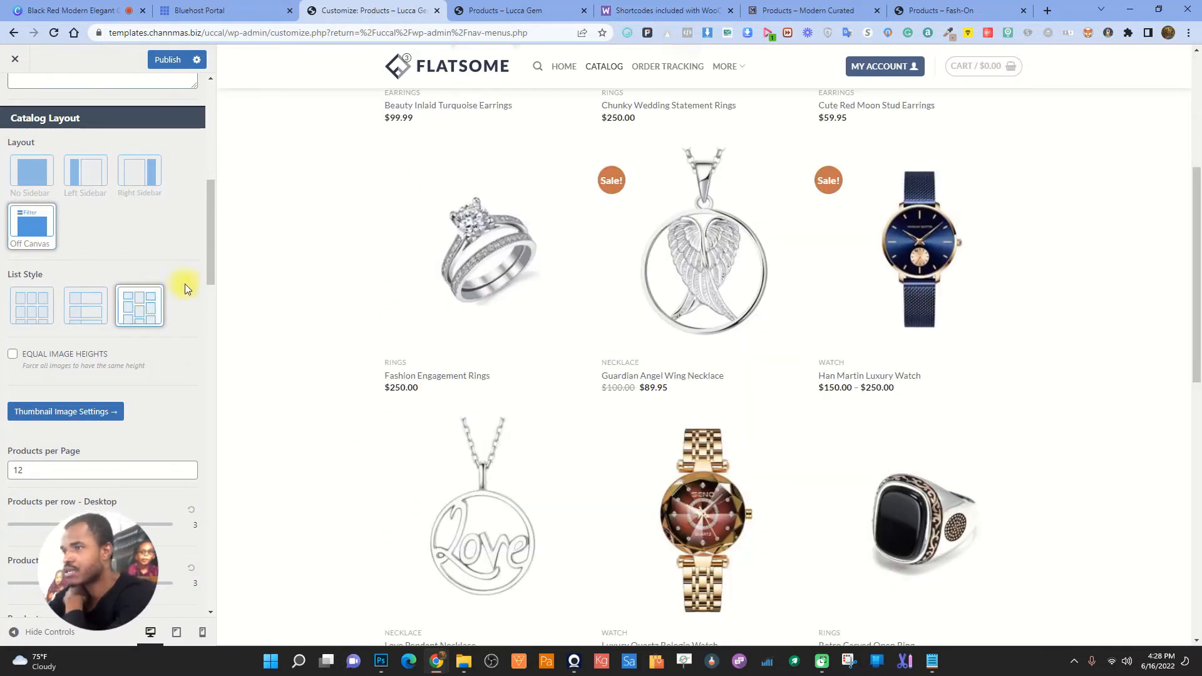
pyautogui.scroll(5, 491, 434)
pyautogui.scroll(-12, 547, 408)
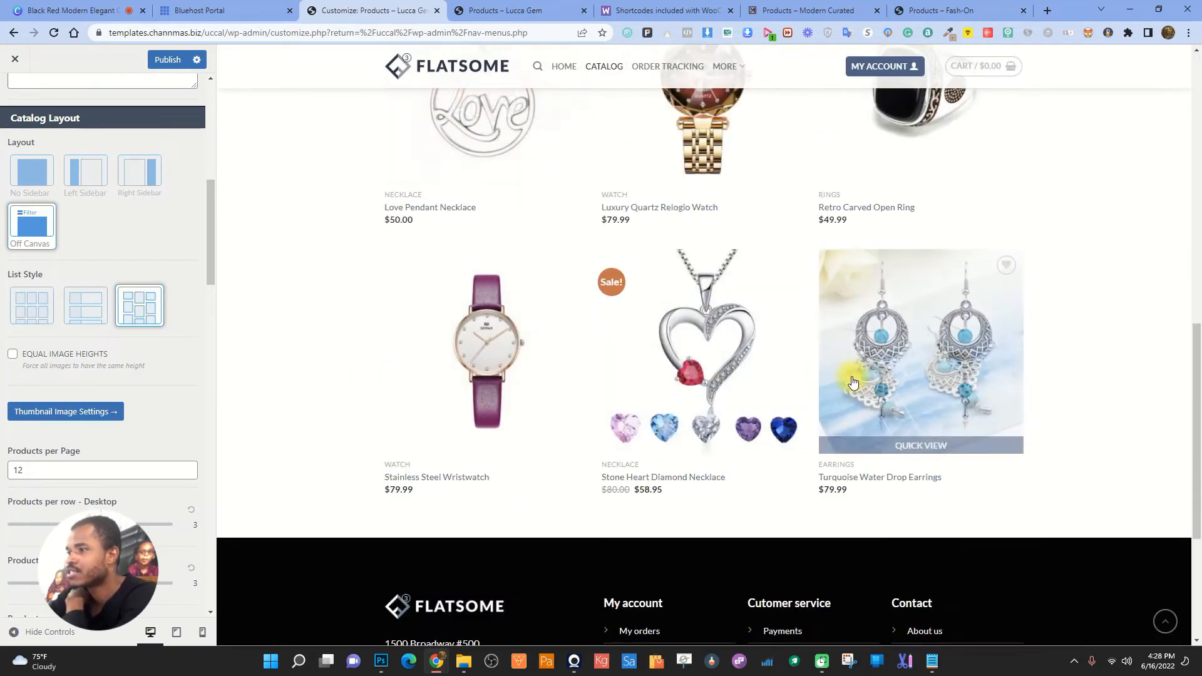
pyautogui.scroll(6, 756, 412)
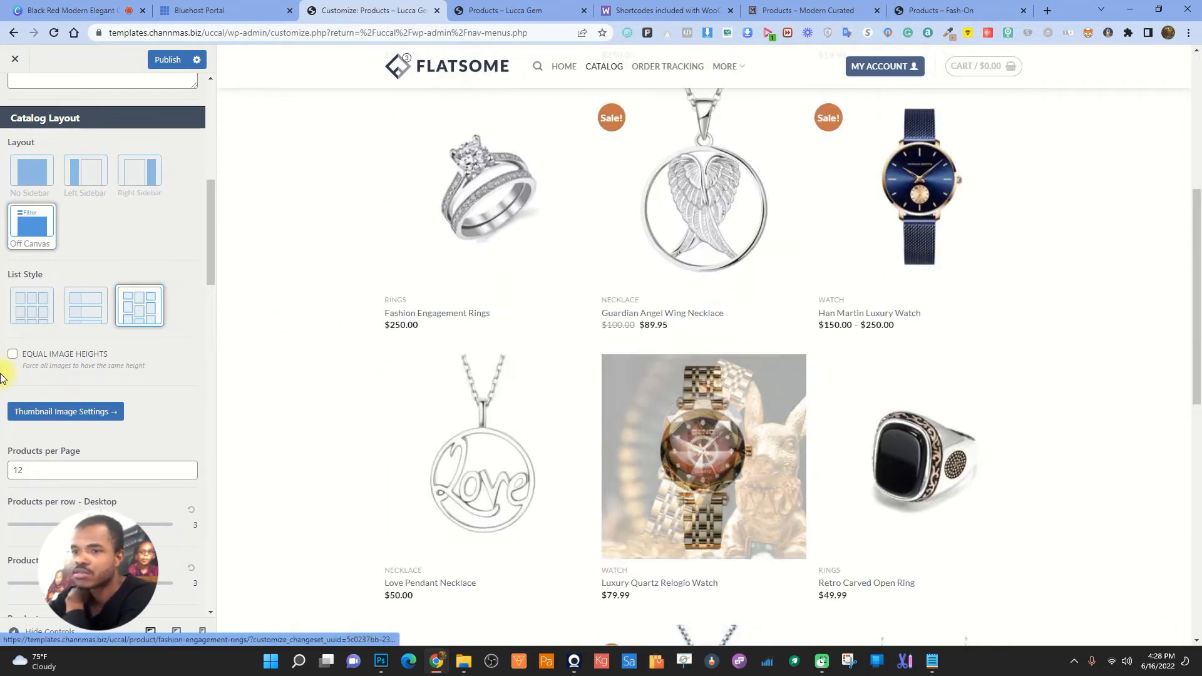
pyautogui.scroll(5, 795, 369)
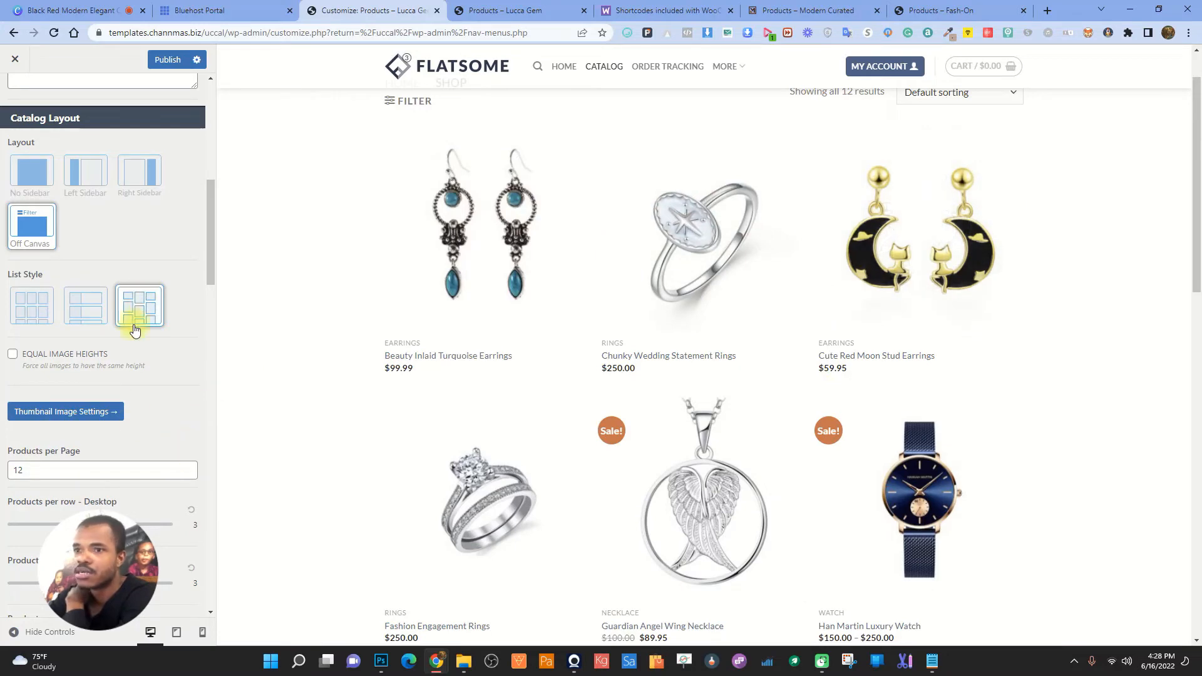
pyautogui.click(10, 355)
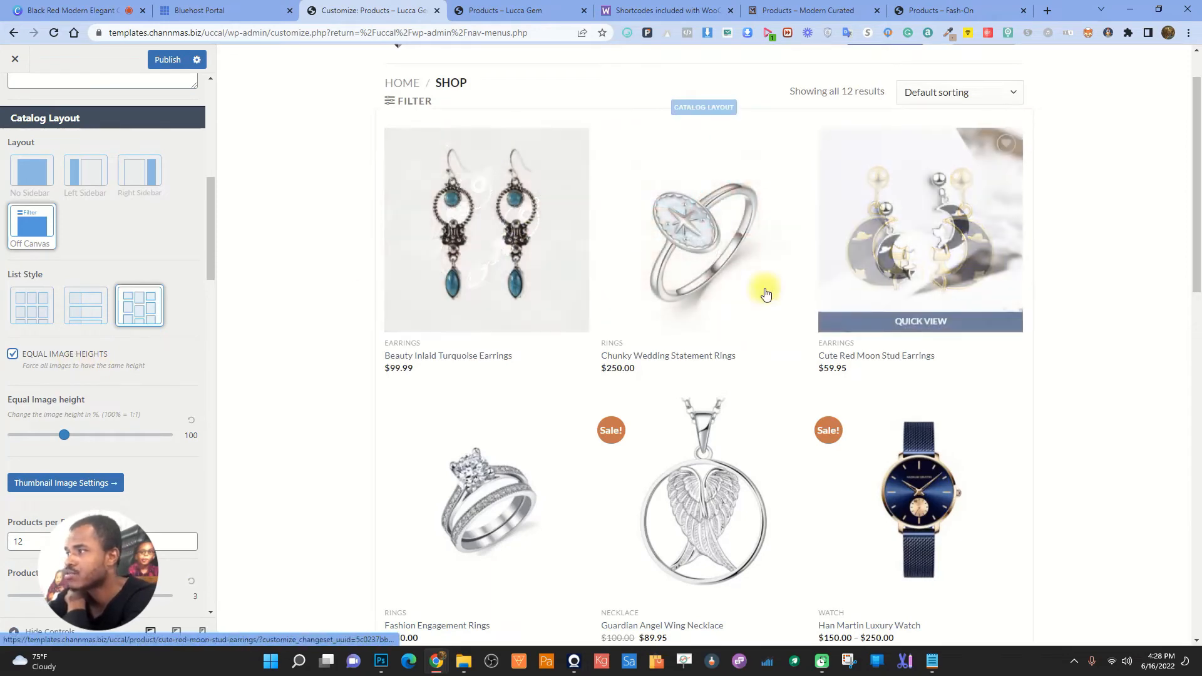
pyautogui.scroll(-4, 639, 462)
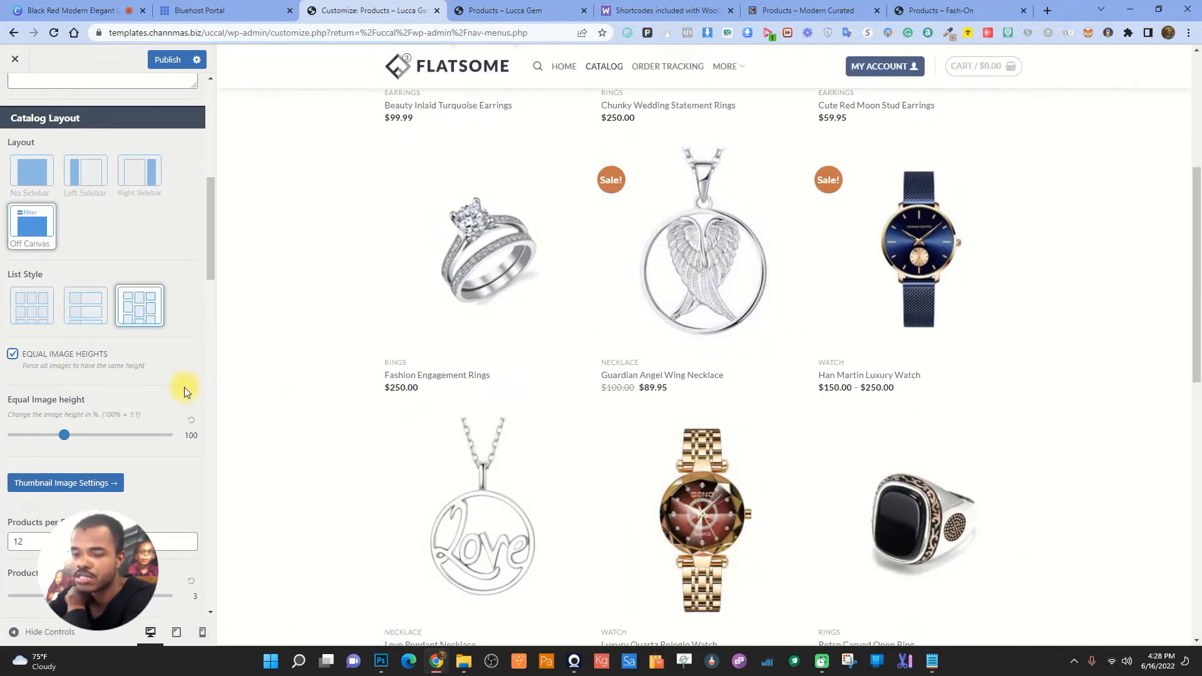
pyautogui.scroll(-4, 185, 389)
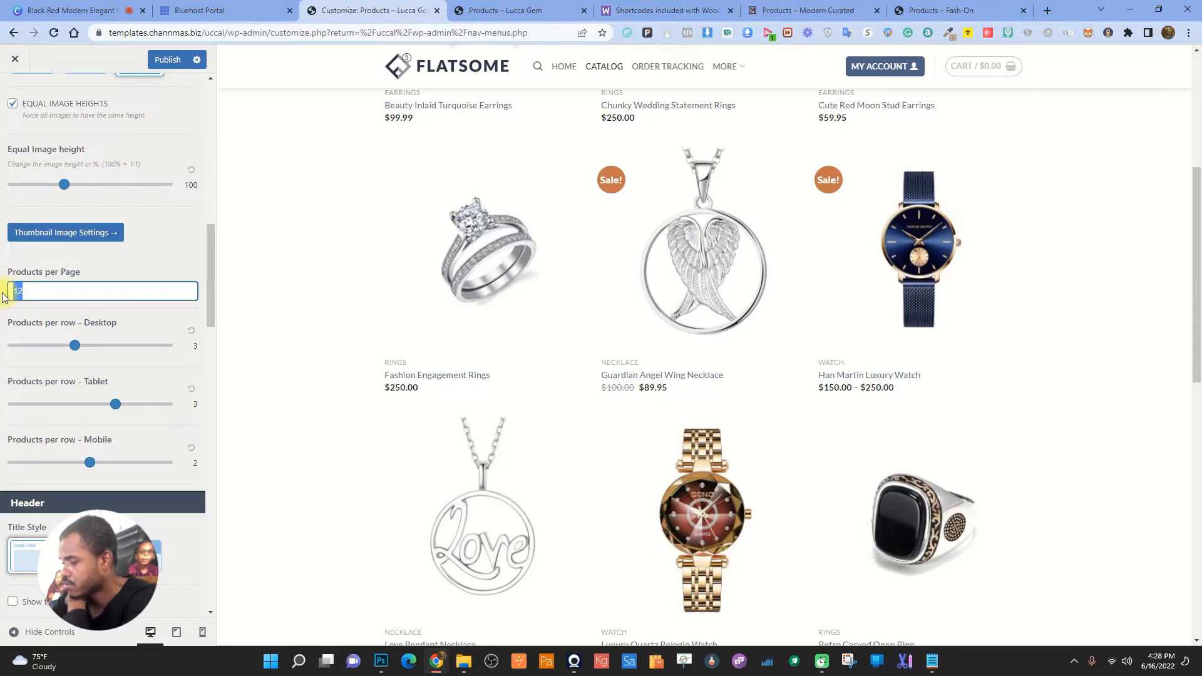
# - Enter 6 for Products per Page and view page 2 of the shop preview
pyautogui.write('6')
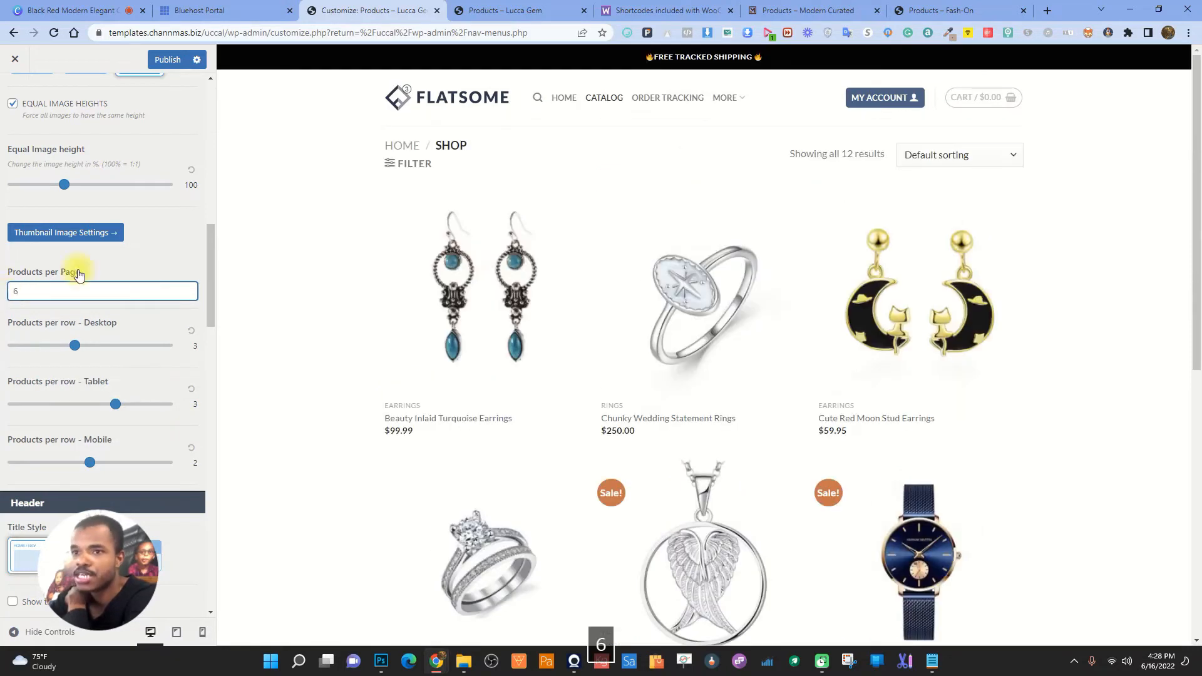
pyautogui.scroll(-5, 806, 307)
pyautogui.scroll(5, 705, 307)
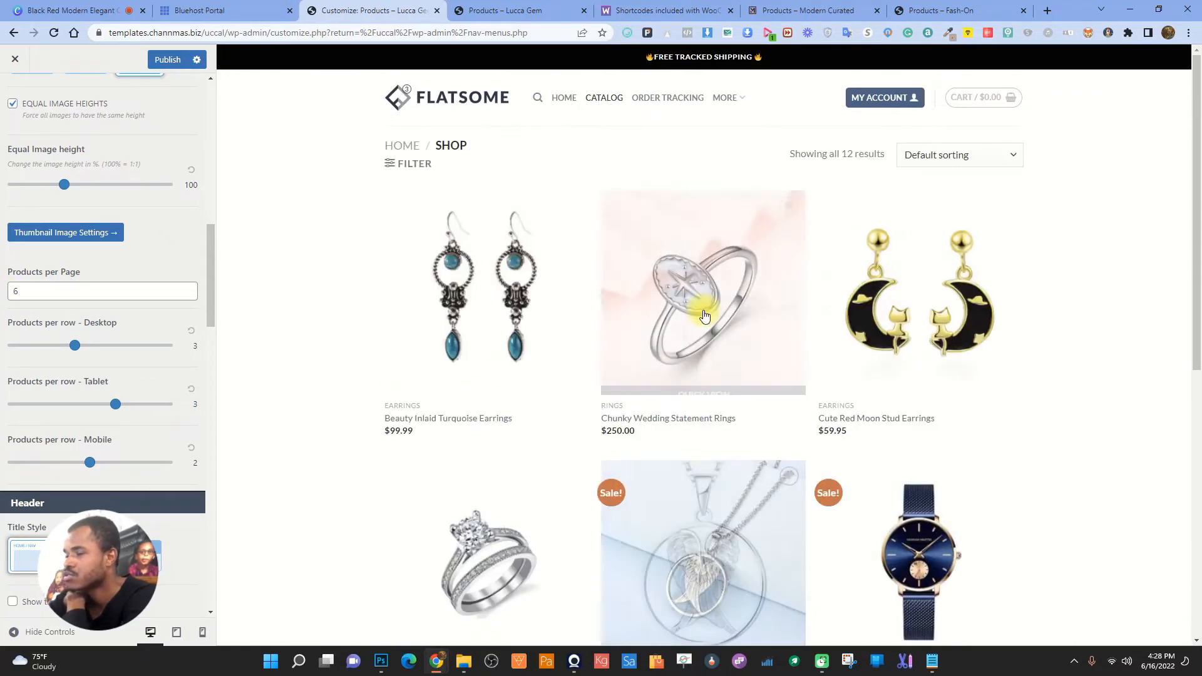
pyautogui.scroll(-4, 615, 335)
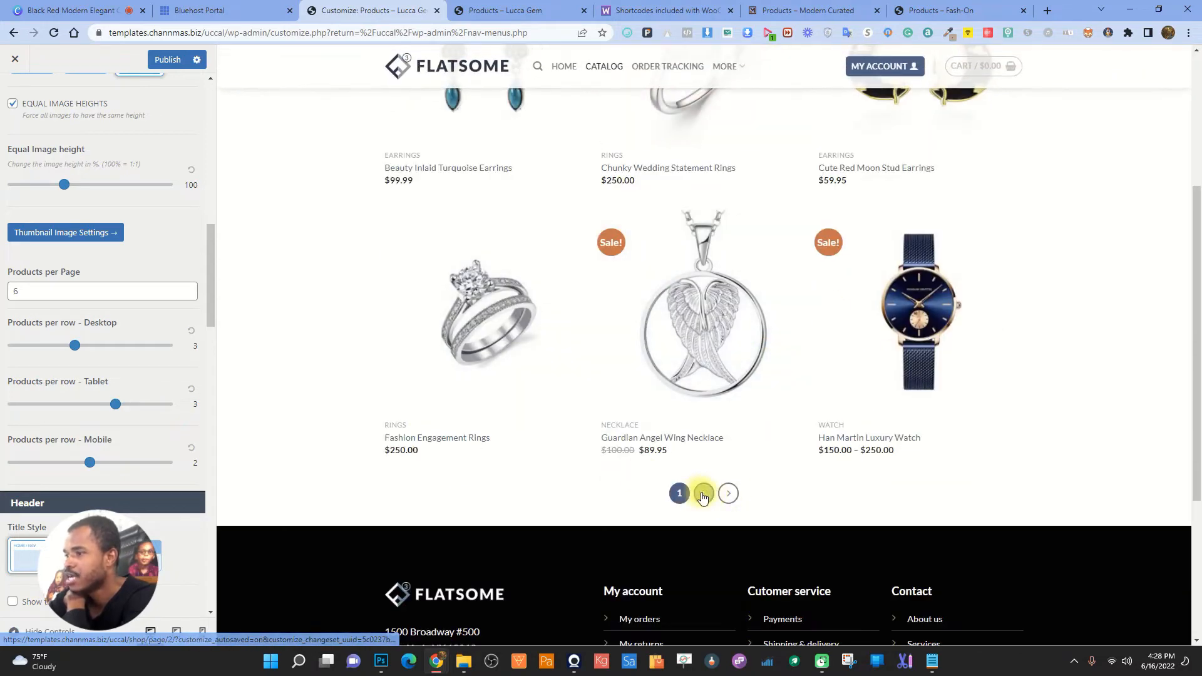
pyautogui.click(703, 494)
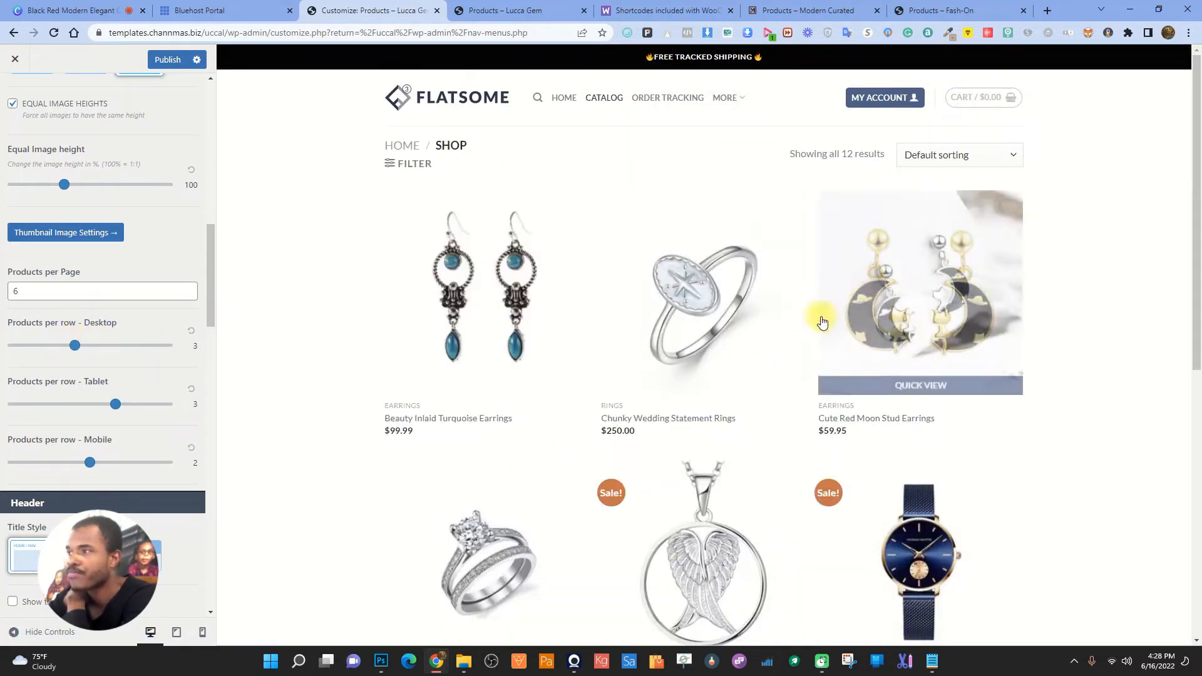
# - Inspect the preview in developer tools and publish the Customizer changes
pyautogui.rightClick(1078, 216)
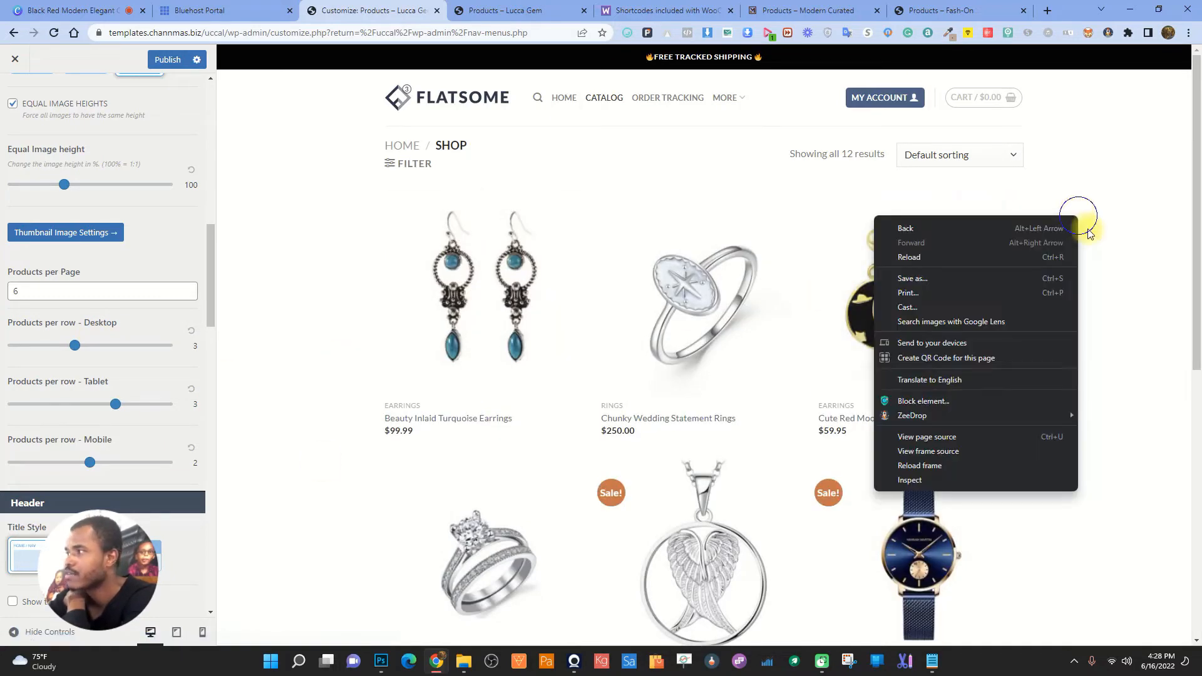
pyautogui.click(939, 480)
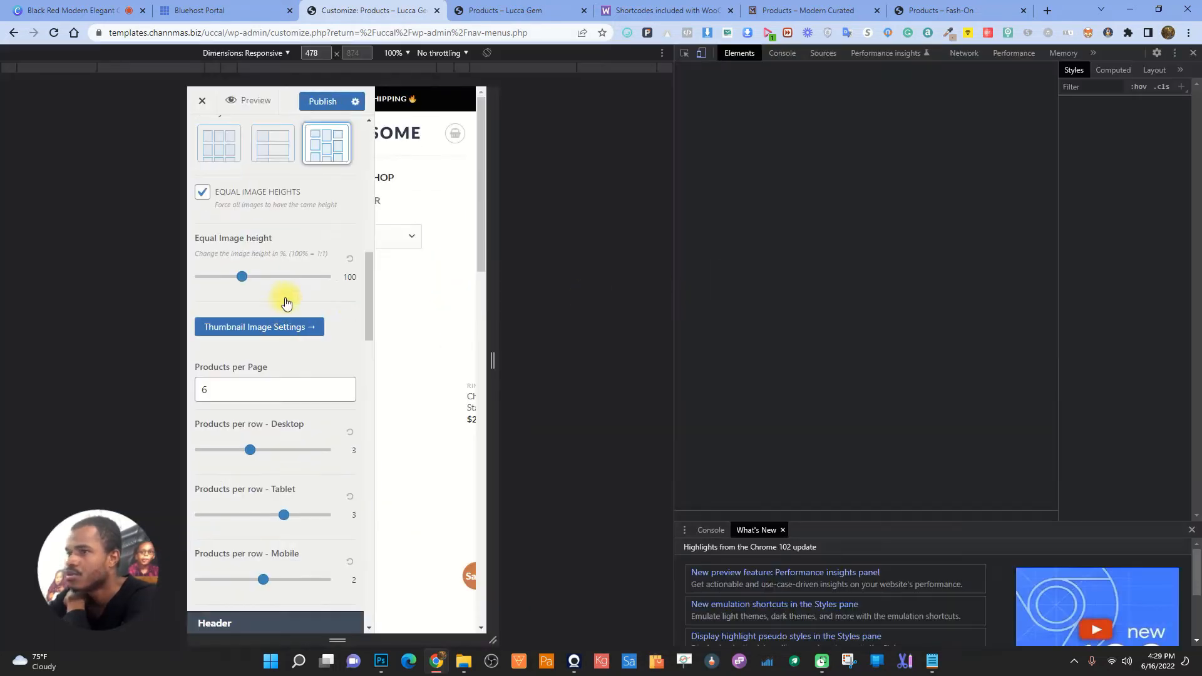
pyautogui.scroll(-3, 426, 311)
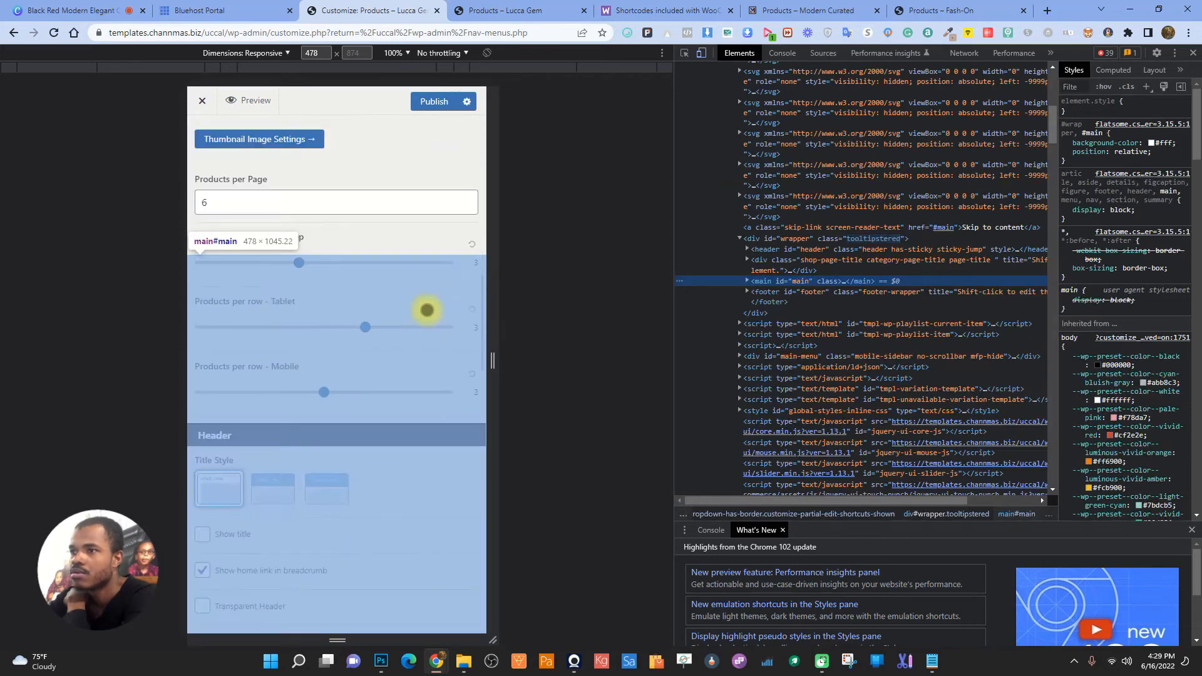
pyautogui.click(434, 101)
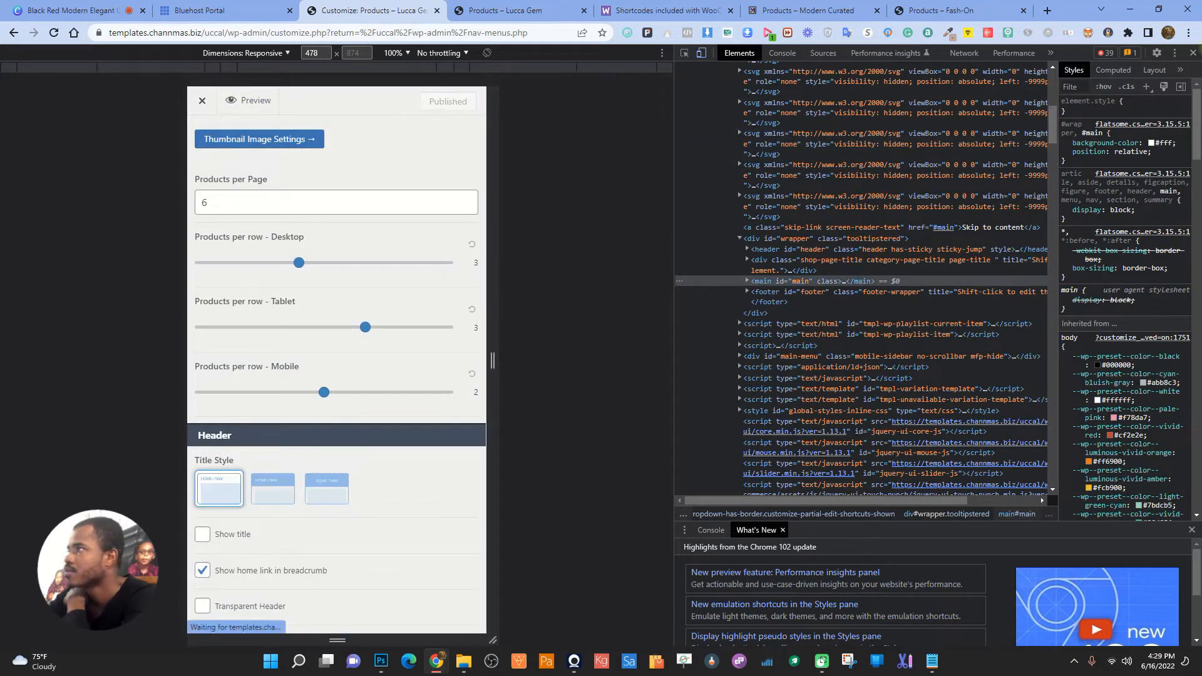
pyautogui.click(1193, 53)
# - Reload the live Lucca Gem shop, inspect it in developer tools, then return to the Customizer
pyautogui.click(514, 10)
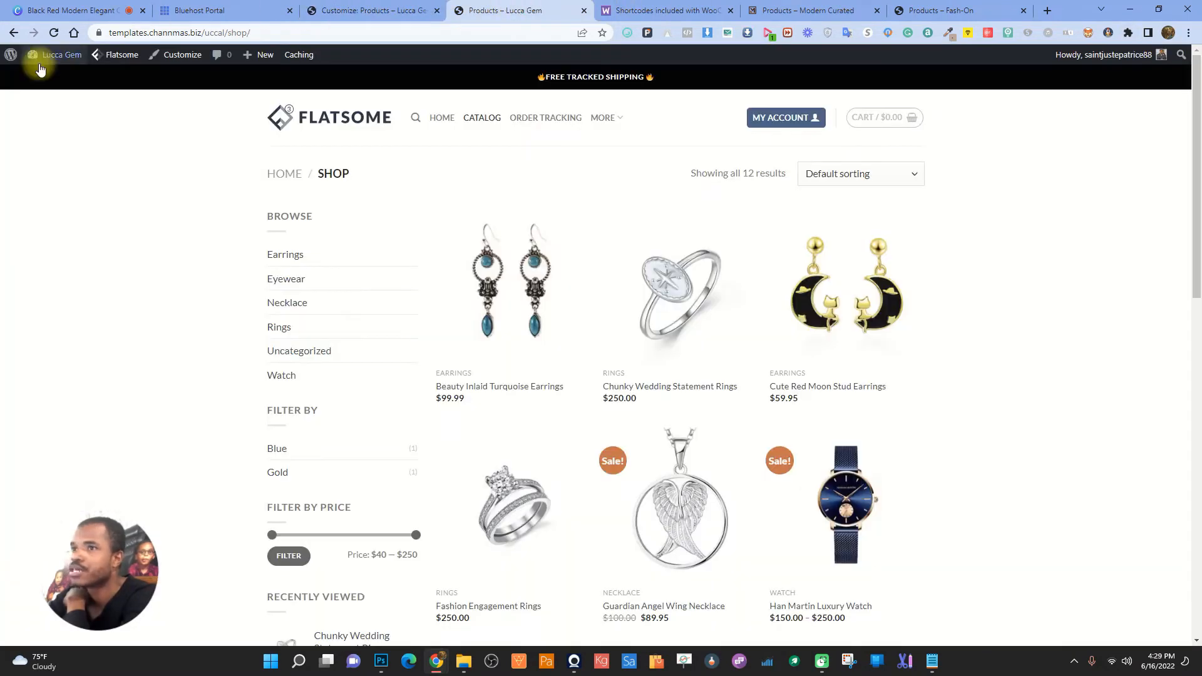
pyautogui.click(54, 34)
pyautogui.rightClick(1049, 223)
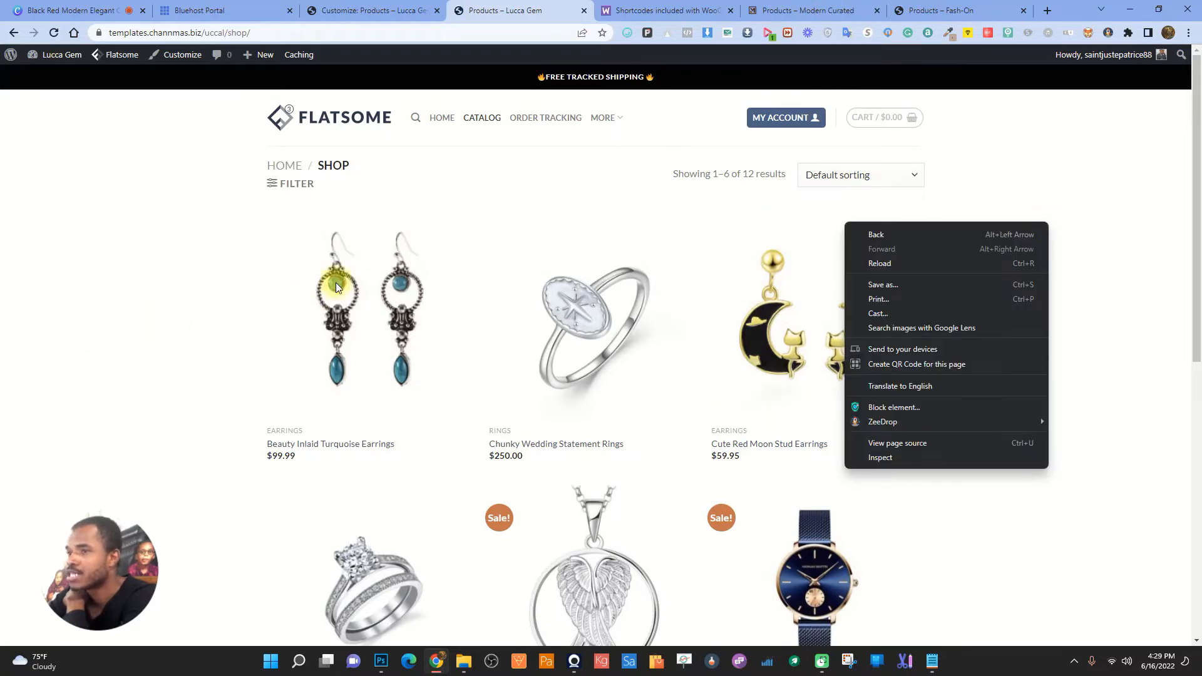
pyautogui.click(909, 458)
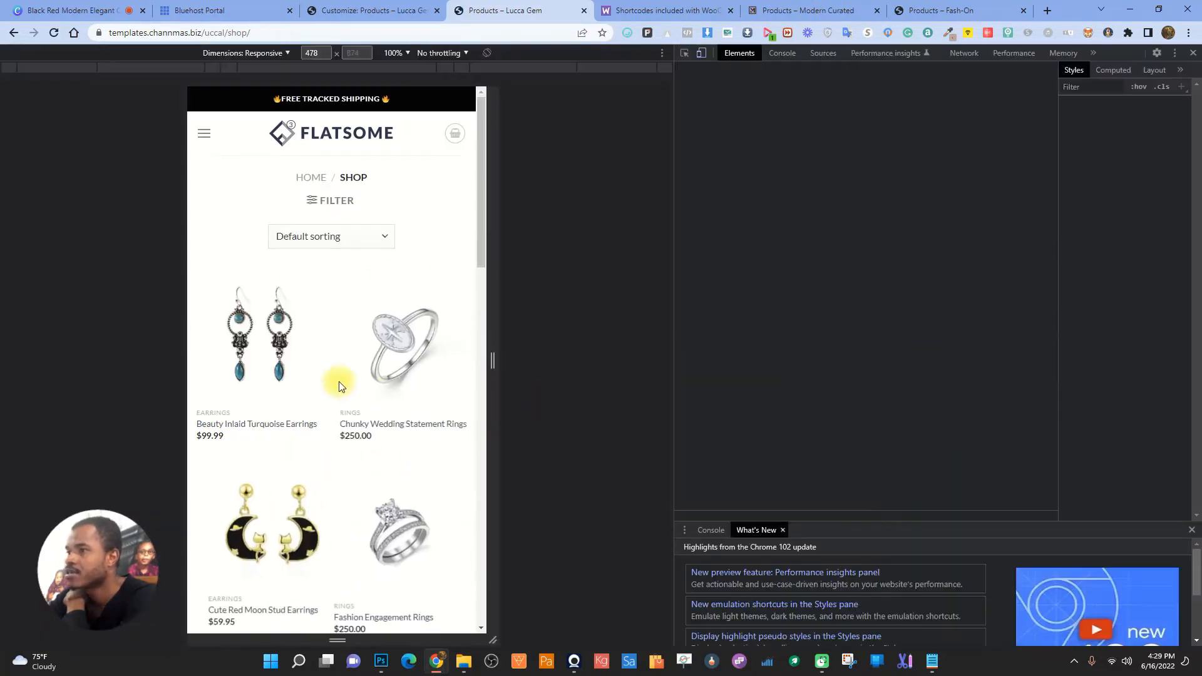
pyautogui.scroll(-10, 338, 438)
pyautogui.scroll(5, 318, 445)
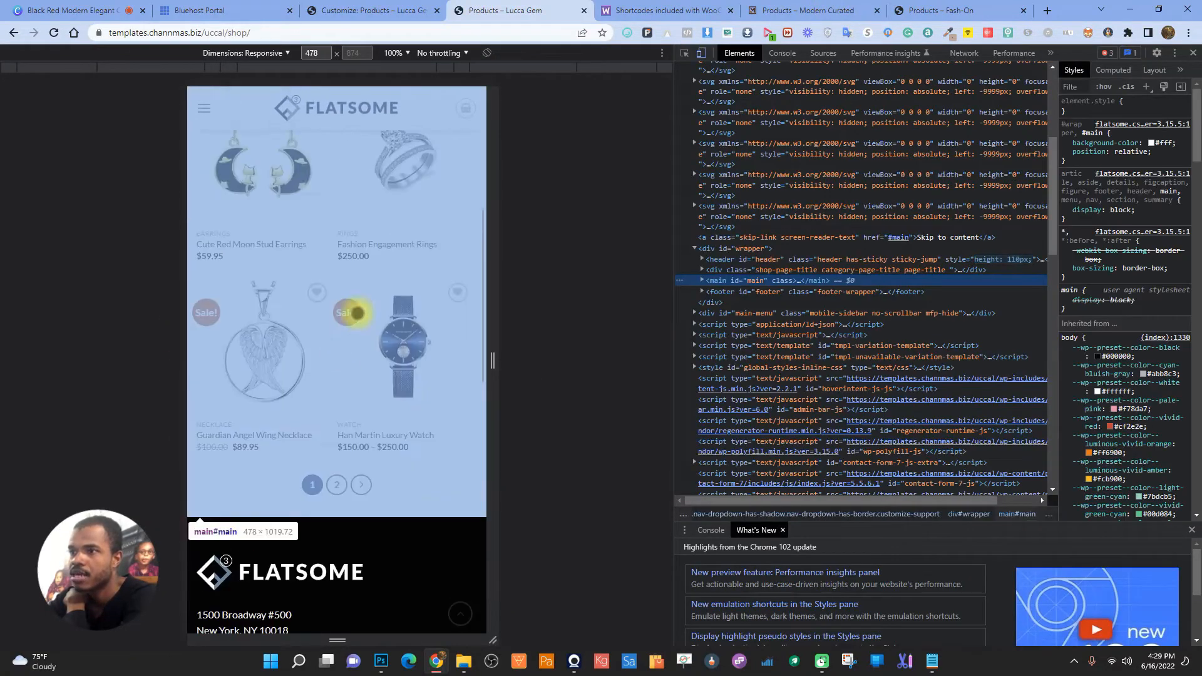
pyautogui.click(1194, 55)
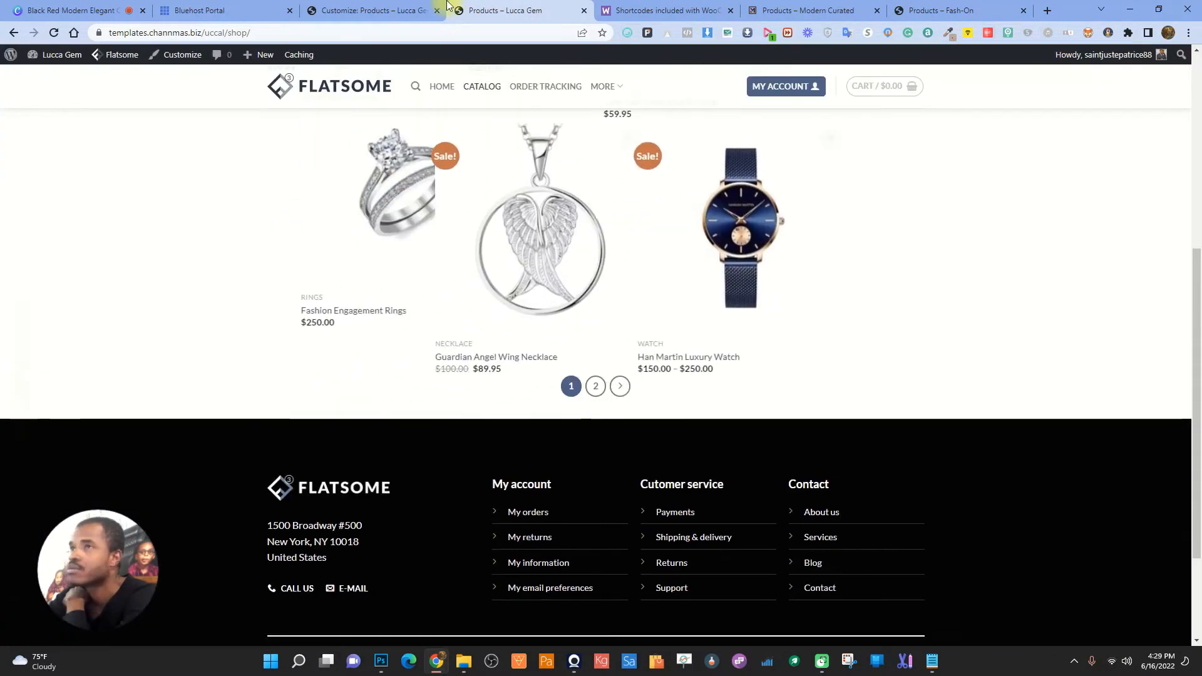
pyautogui.click(400, 8)
pyautogui.scroll(-1, 112, 467)
# - Try the dark and centred shop title styles, then revert to the plain style
pyautogui.scroll(-1, 111, 466)
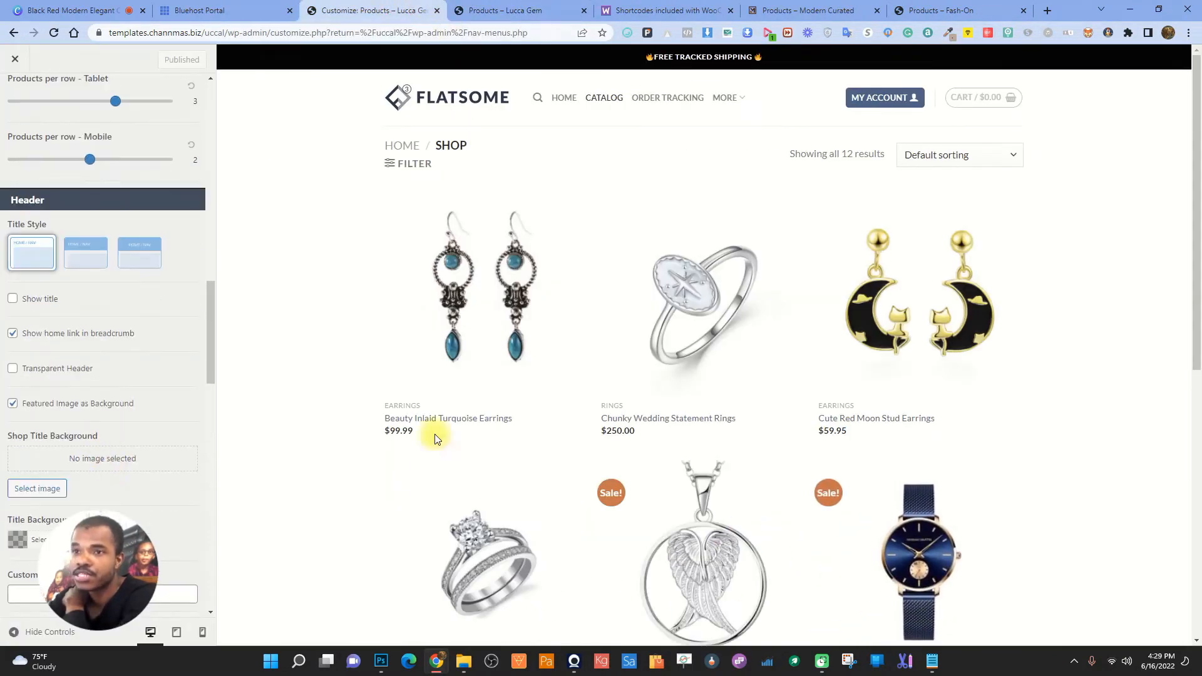
pyautogui.click(71, 257)
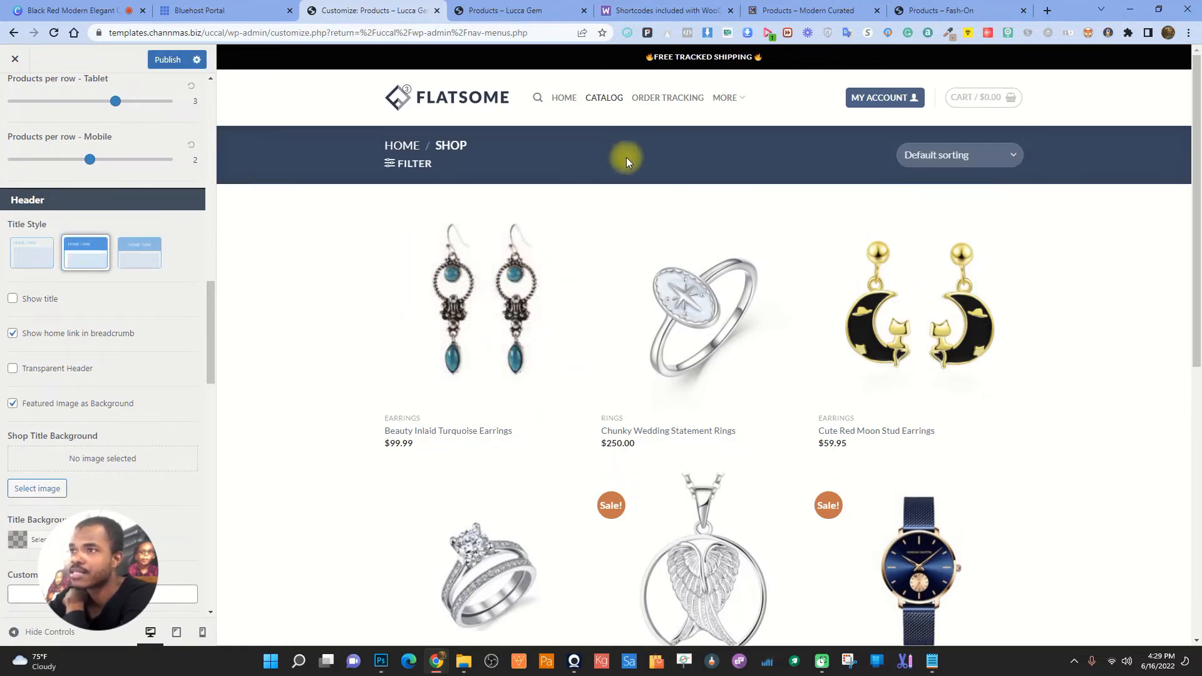
pyautogui.click(139, 253)
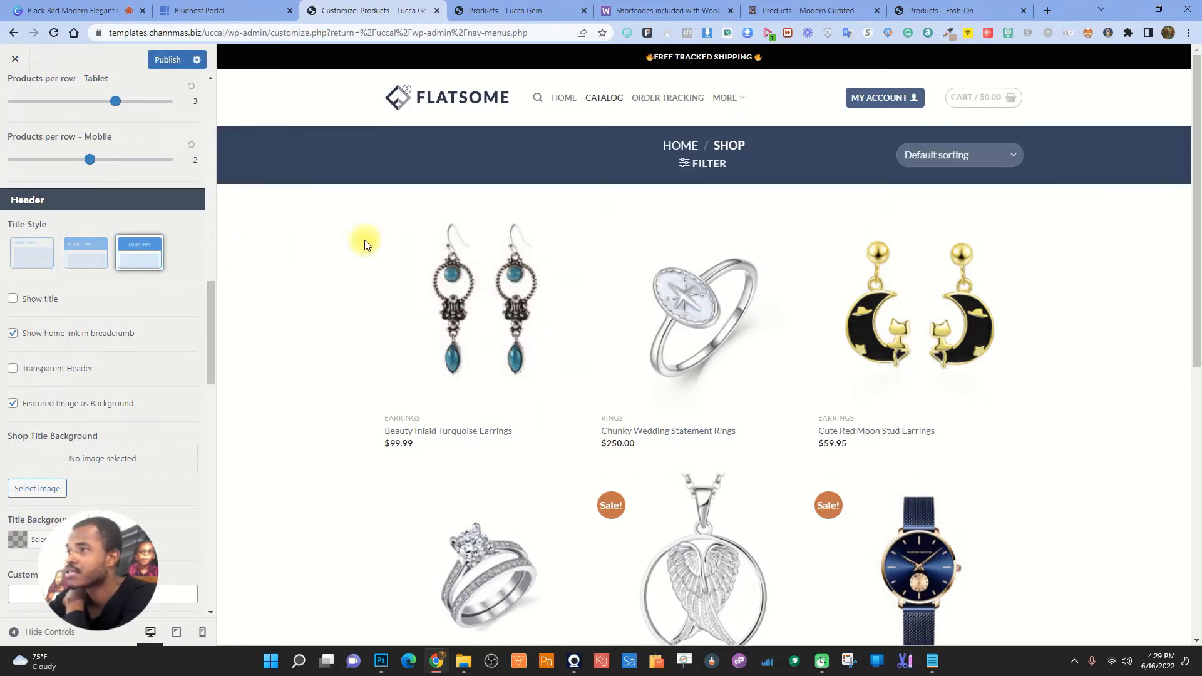
pyautogui.click(52, 250)
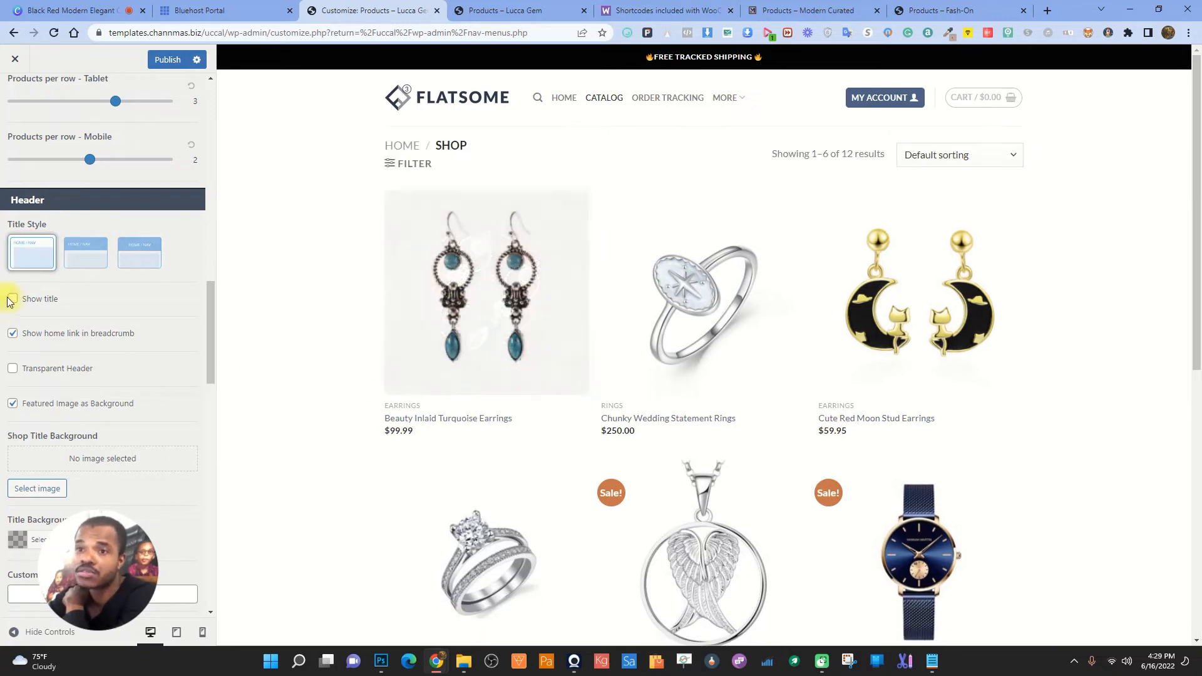
# - Toggle Show title and Transparent Header, then pick an image for Shop Title Background
pyautogui.click(13, 300)
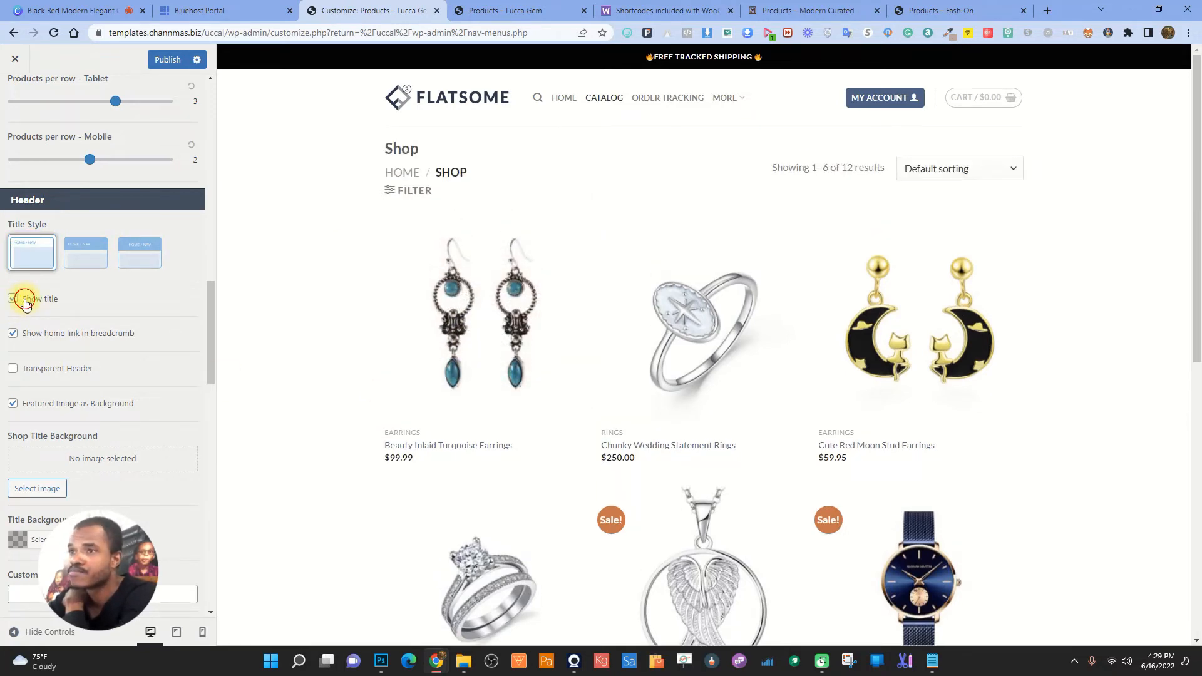
pyautogui.click(13, 369)
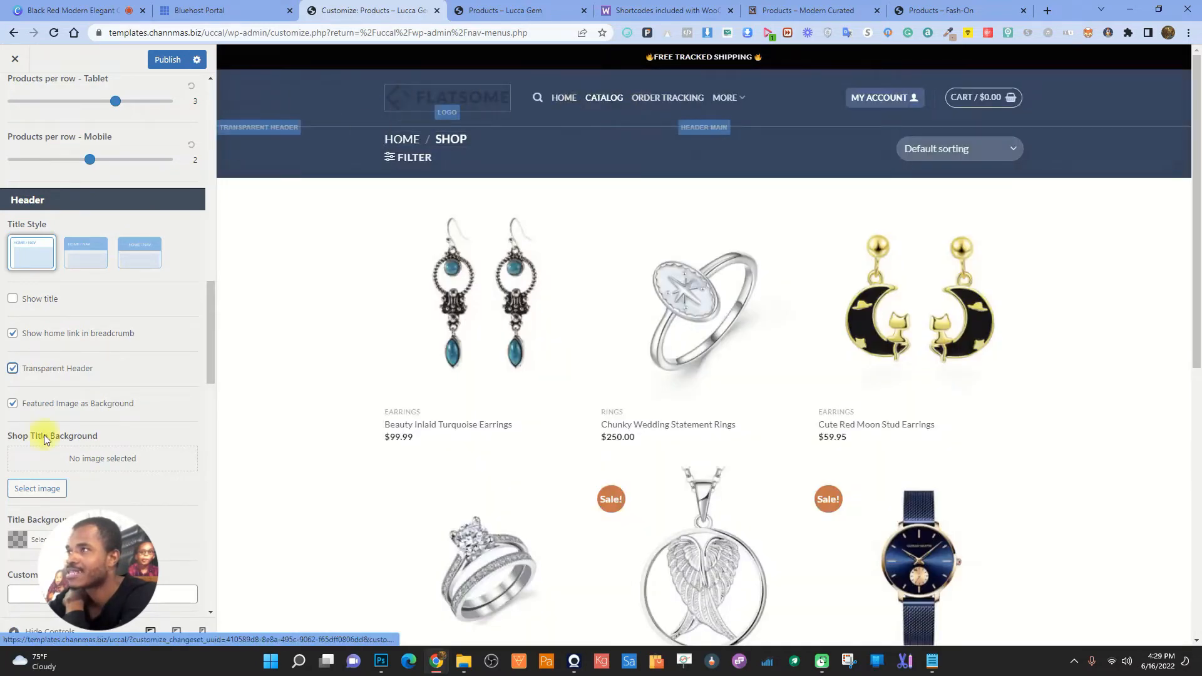
pyautogui.click(14, 369)
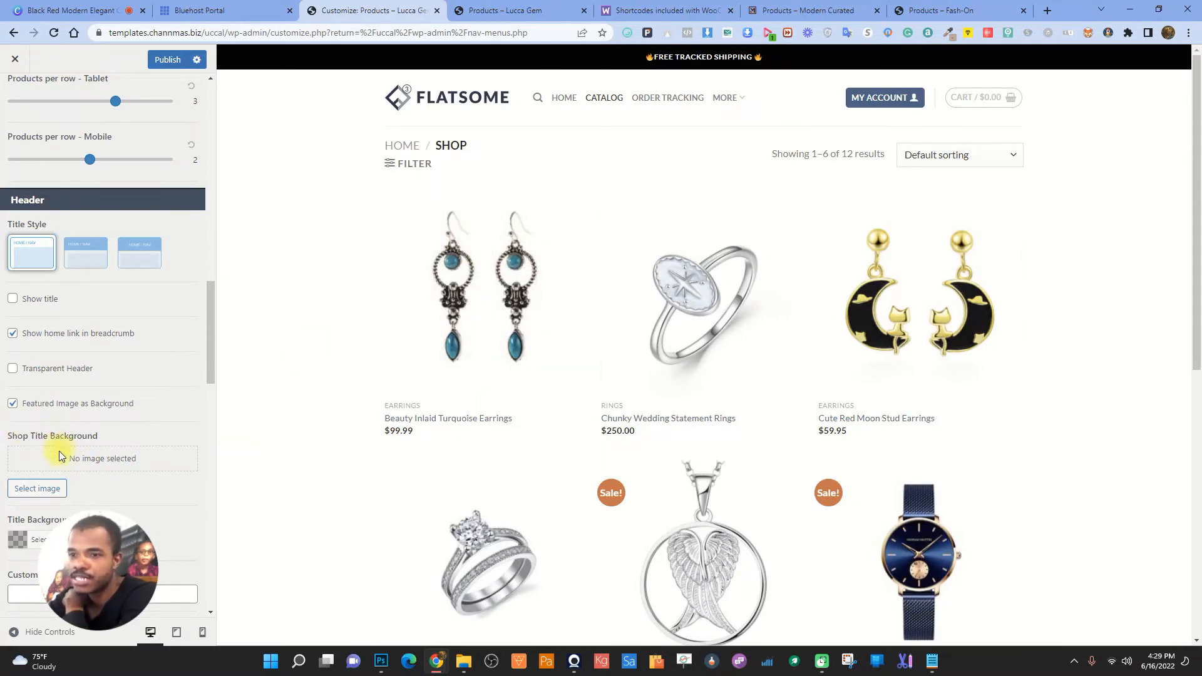
pyautogui.click(48, 489)
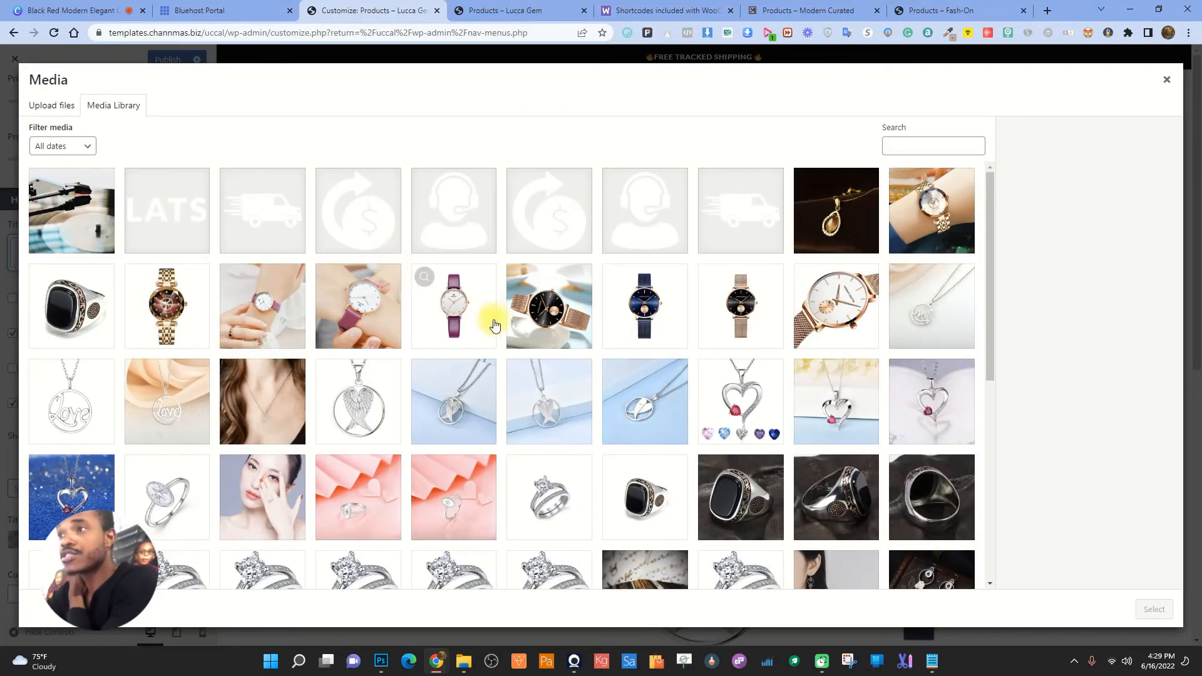
# - Set the pink ring photo as the Shop Title Background
pyautogui.click(477, 486)
pyautogui.click(1155, 610)
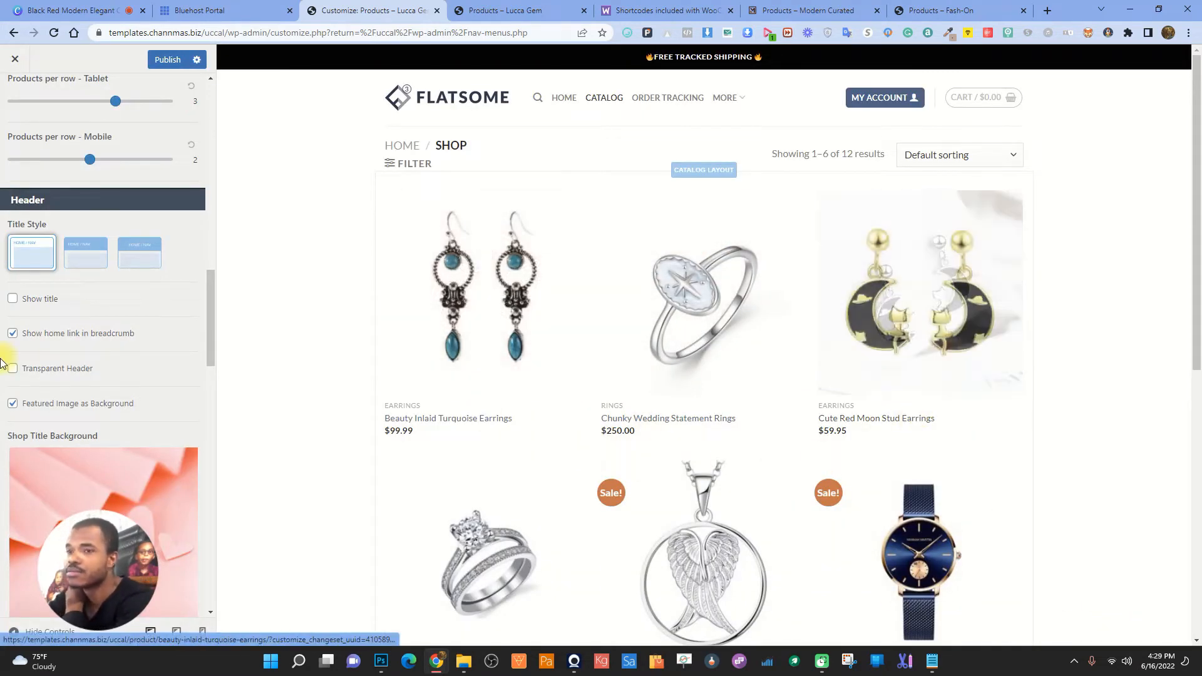
pyautogui.scroll(-3, 102, 398)
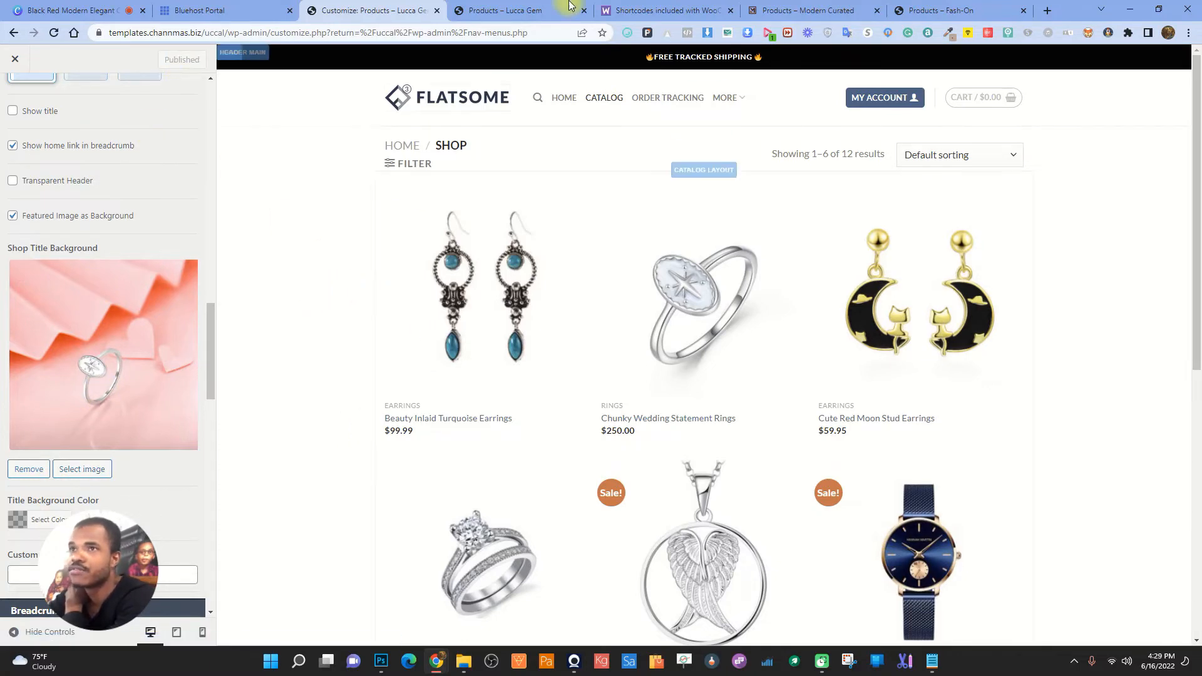
# - Reload the live shop and check the Cute Red Moon Stud Earrings product page
pyautogui.click(542, 9)
pyautogui.click(53, 33)
pyautogui.scroll(6, 855, 363)
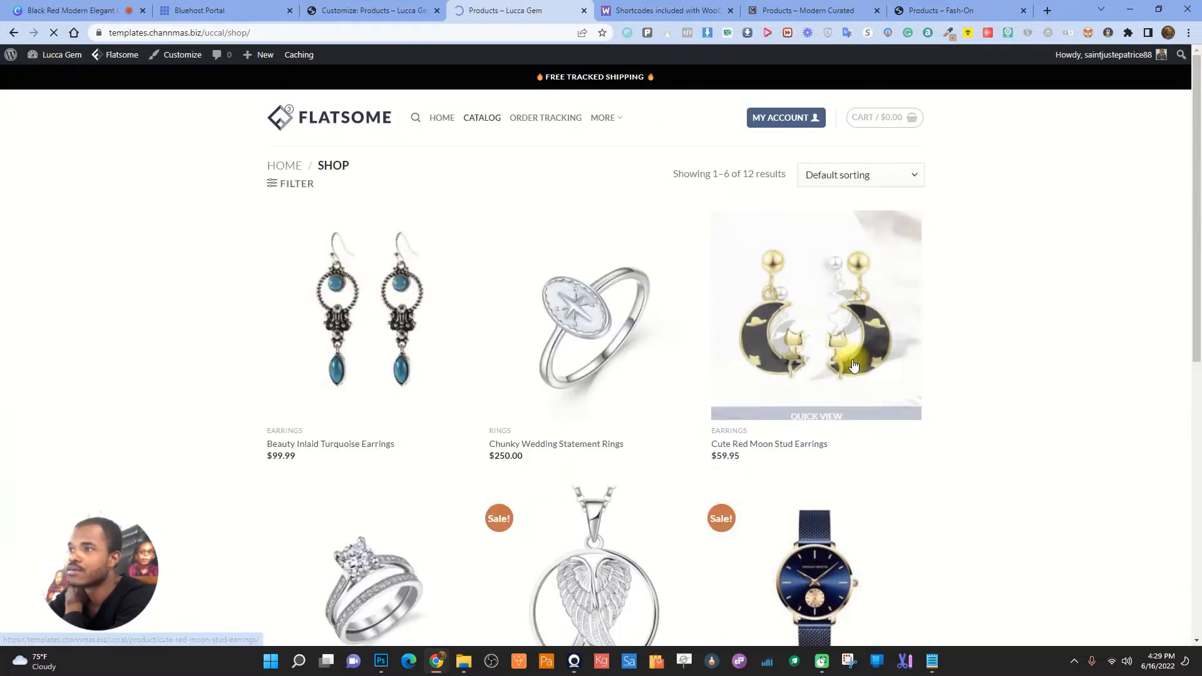
pyautogui.click(802, 233)
pyautogui.scroll(-6, 484, 349)
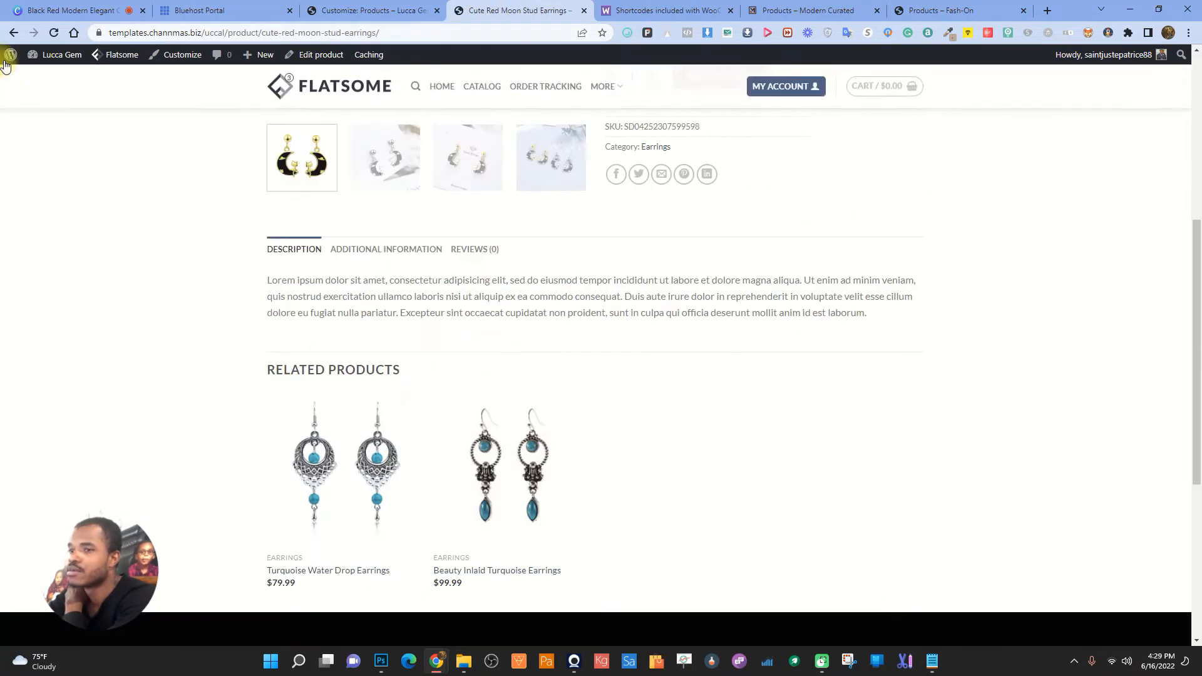
pyautogui.click(14, 33)
pyautogui.click(374, 10)
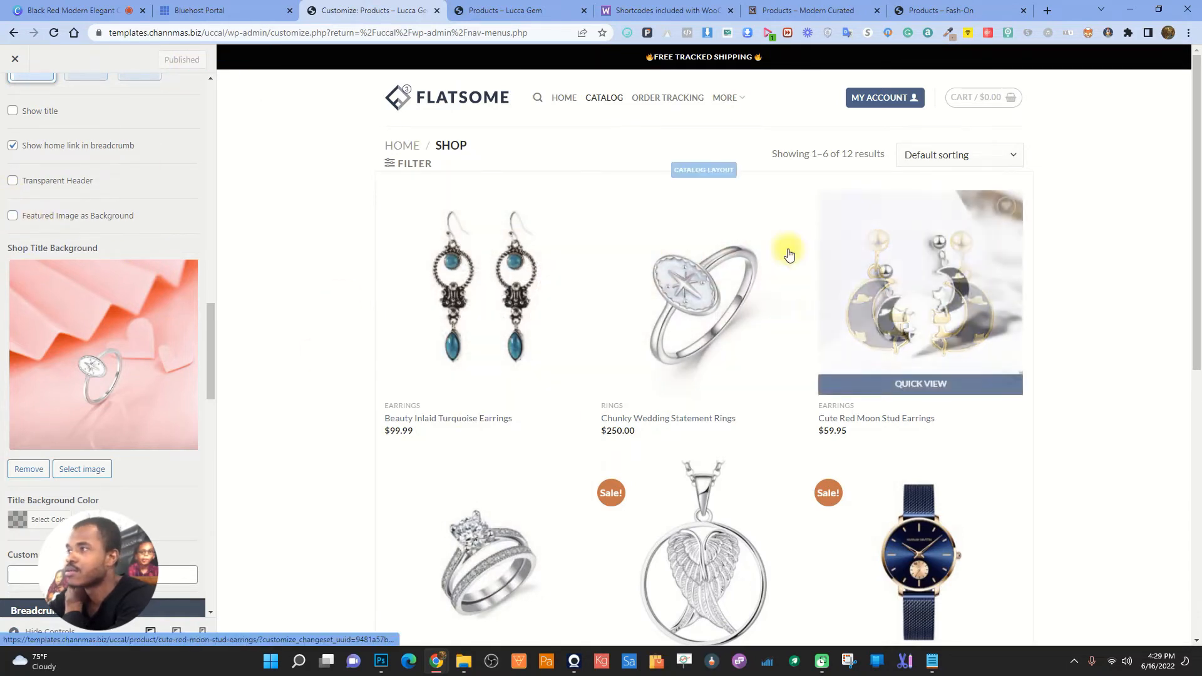
# - Remove the title background image, enable Featured Image as Background, and publish
pyautogui.scroll(-6, 413, 448)
pyautogui.scroll(5, 393, 315)
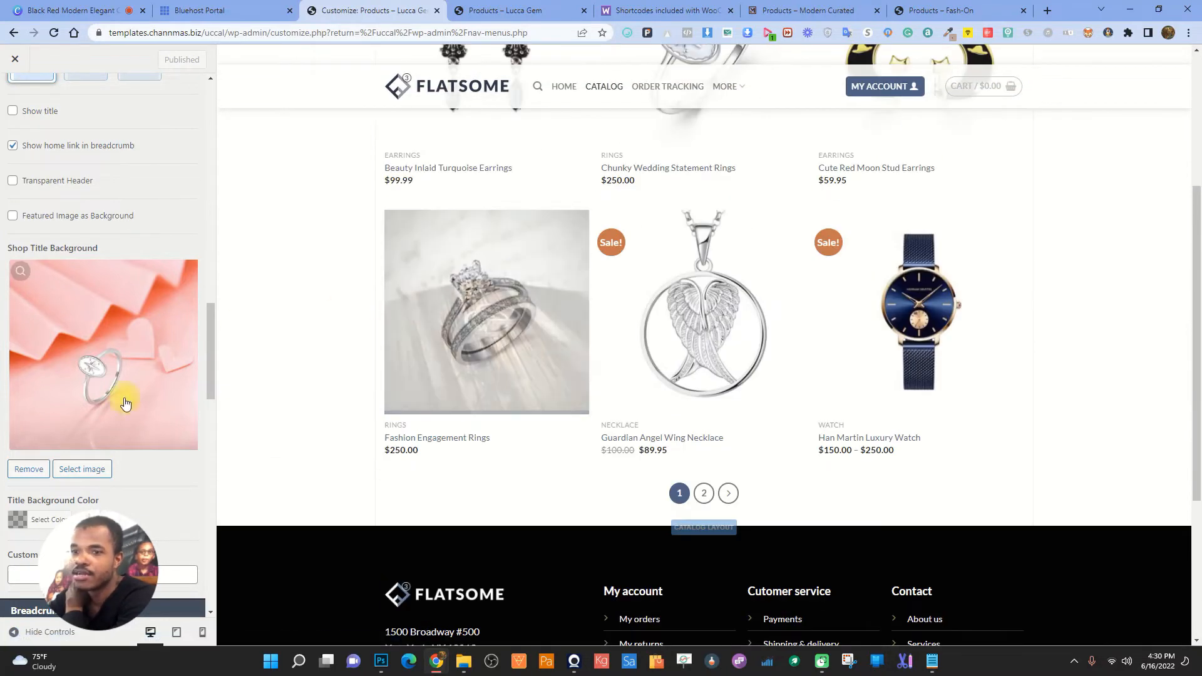
pyautogui.click(28, 469)
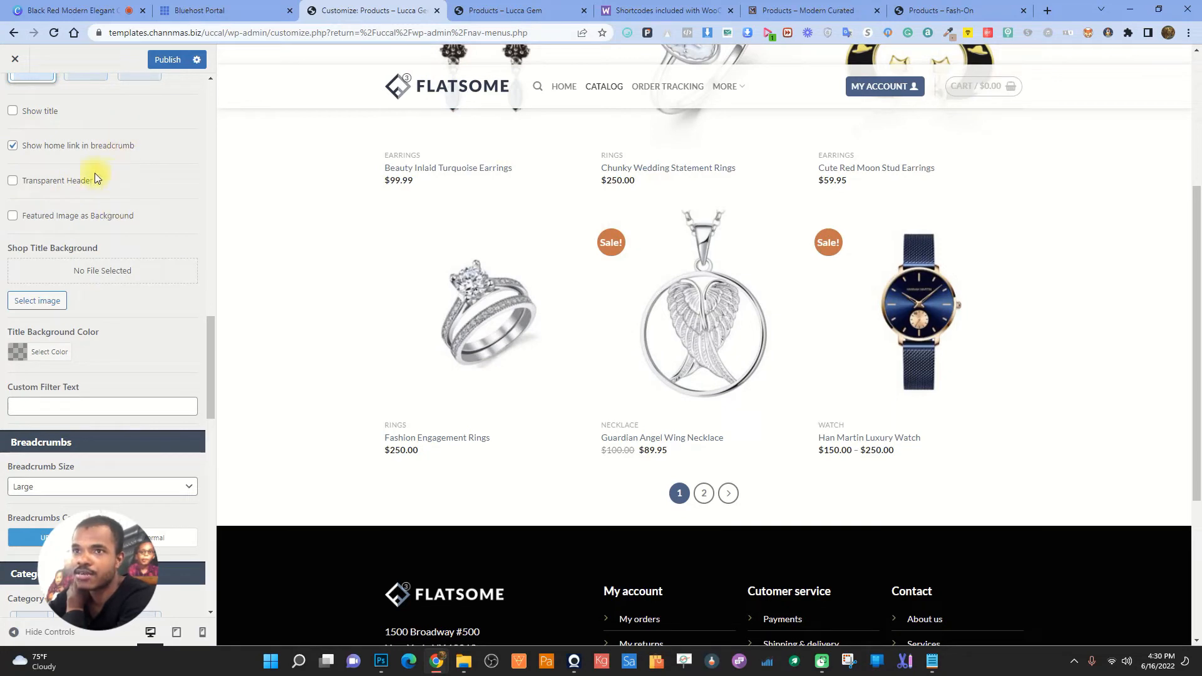
pyautogui.click(12, 215)
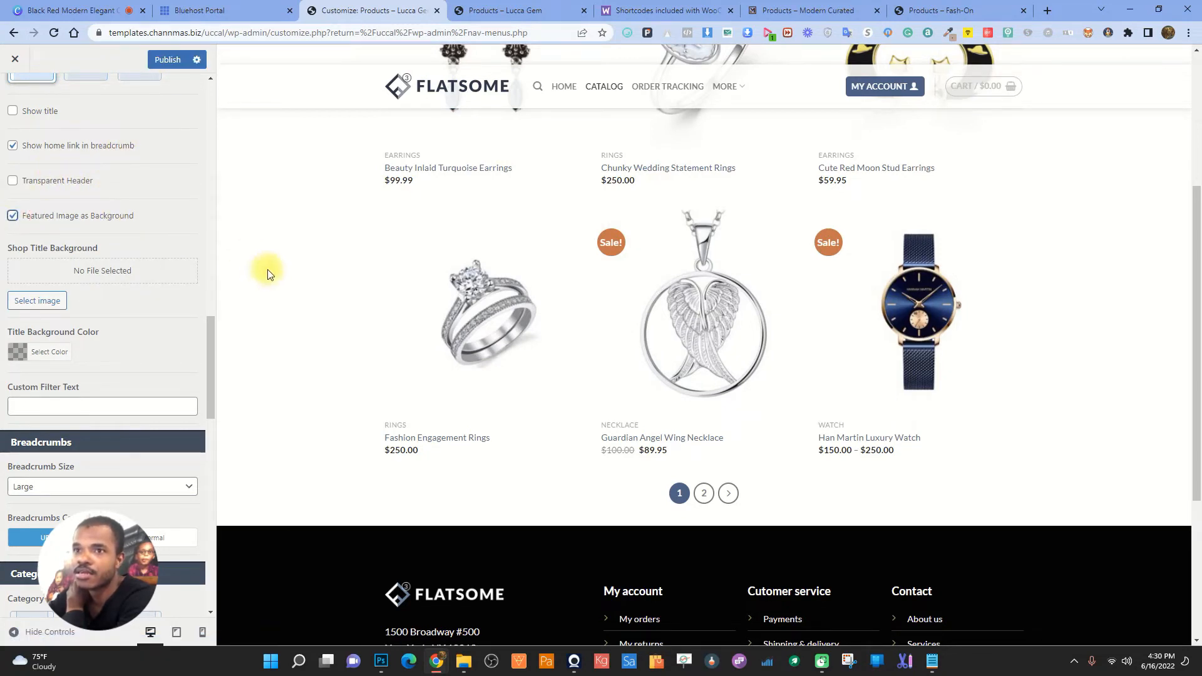
pyautogui.click(171, 59)
# - Choose the third Category Box Style and preview the Earrings category via a product page
pyautogui.scroll(-4, 126, 346)
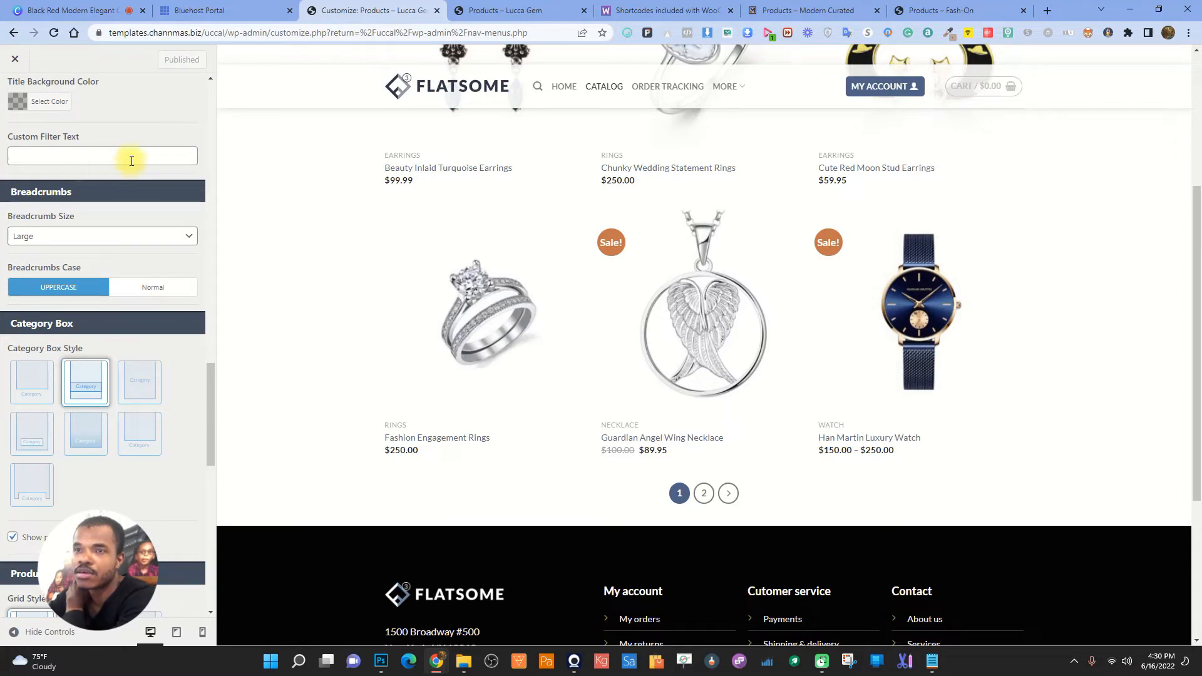
pyautogui.click(139, 392)
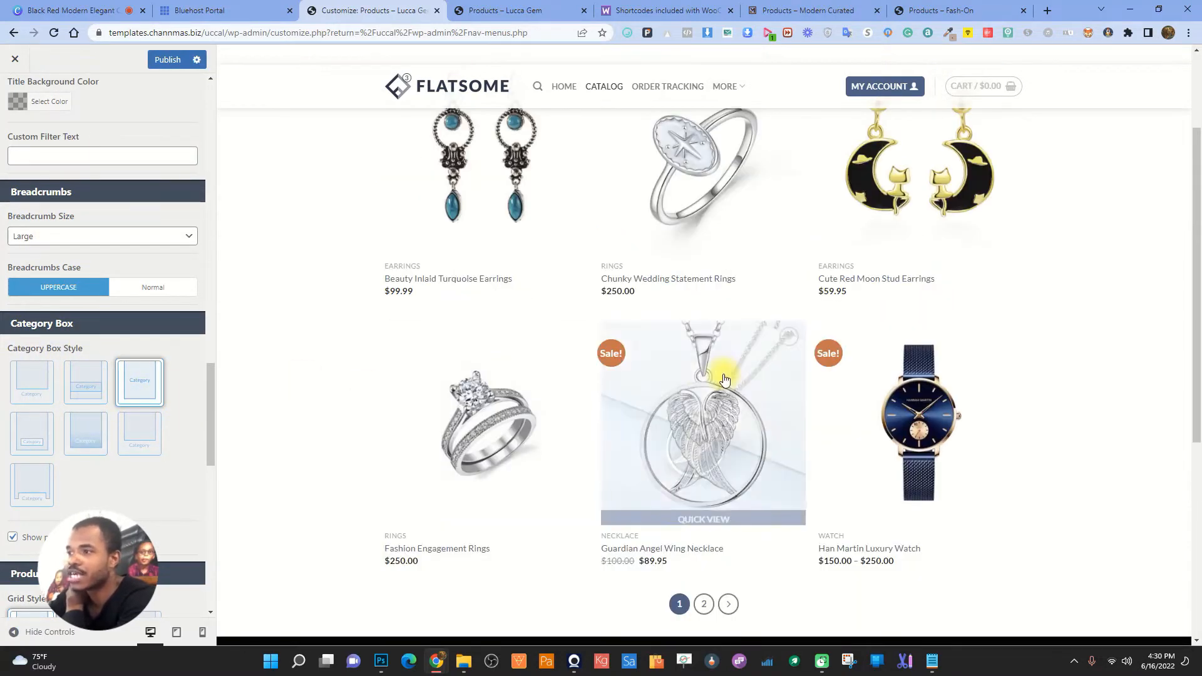
pyautogui.scroll(3, 724, 380)
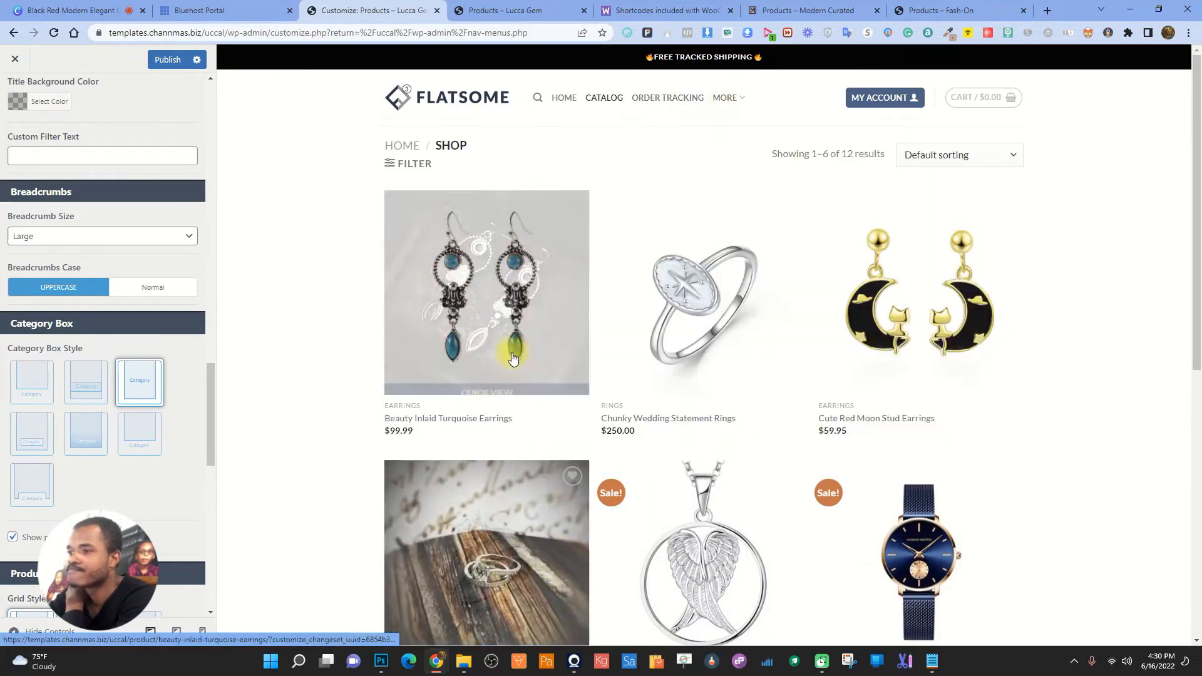
pyautogui.click(471, 321)
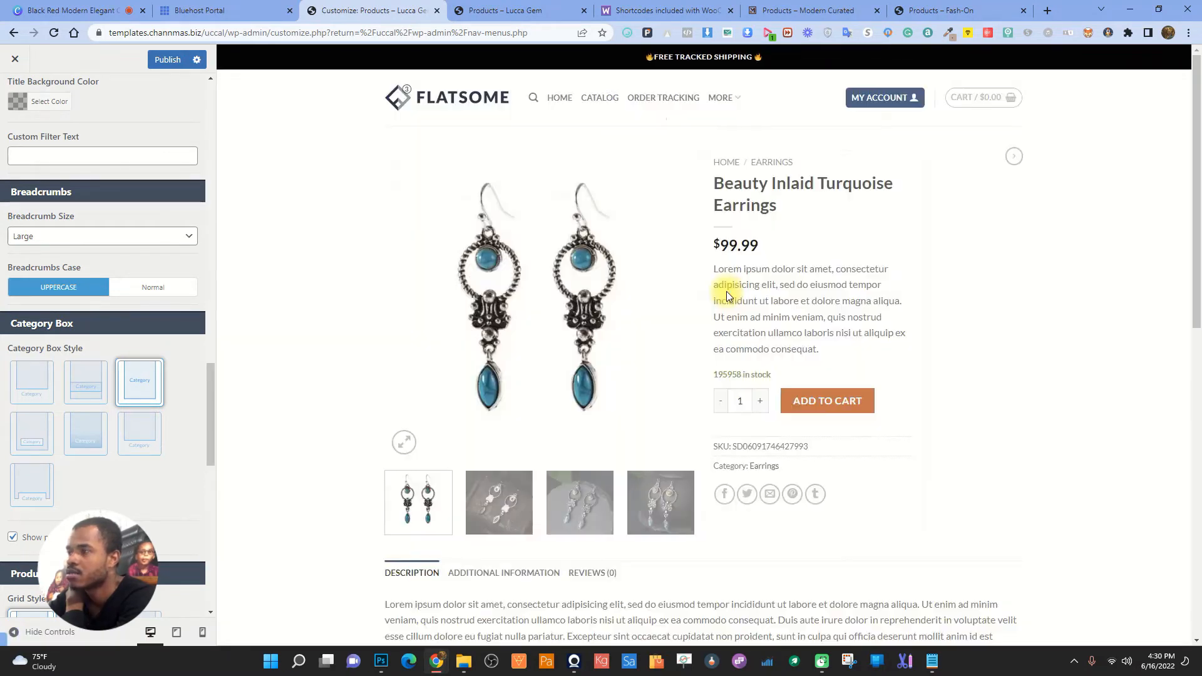
pyautogui.click(772, 164)
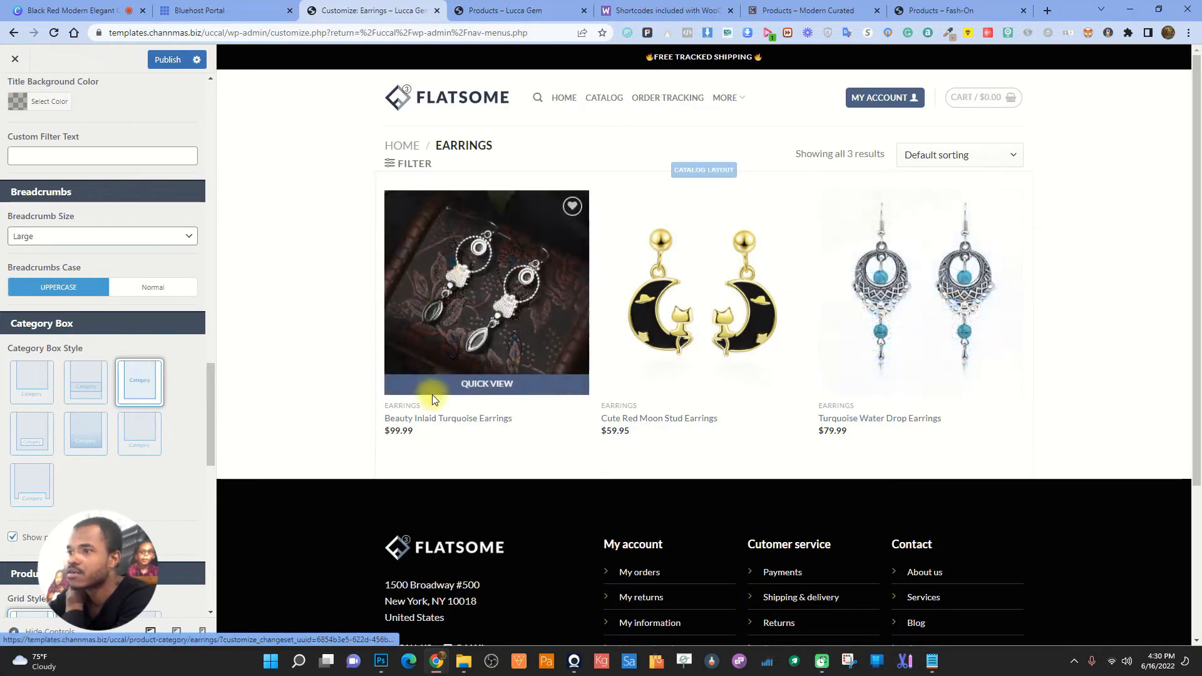
# - Try two other category box styles, revert to the third, and show the shop catalog in preview
pyautogui.click(77, 442)
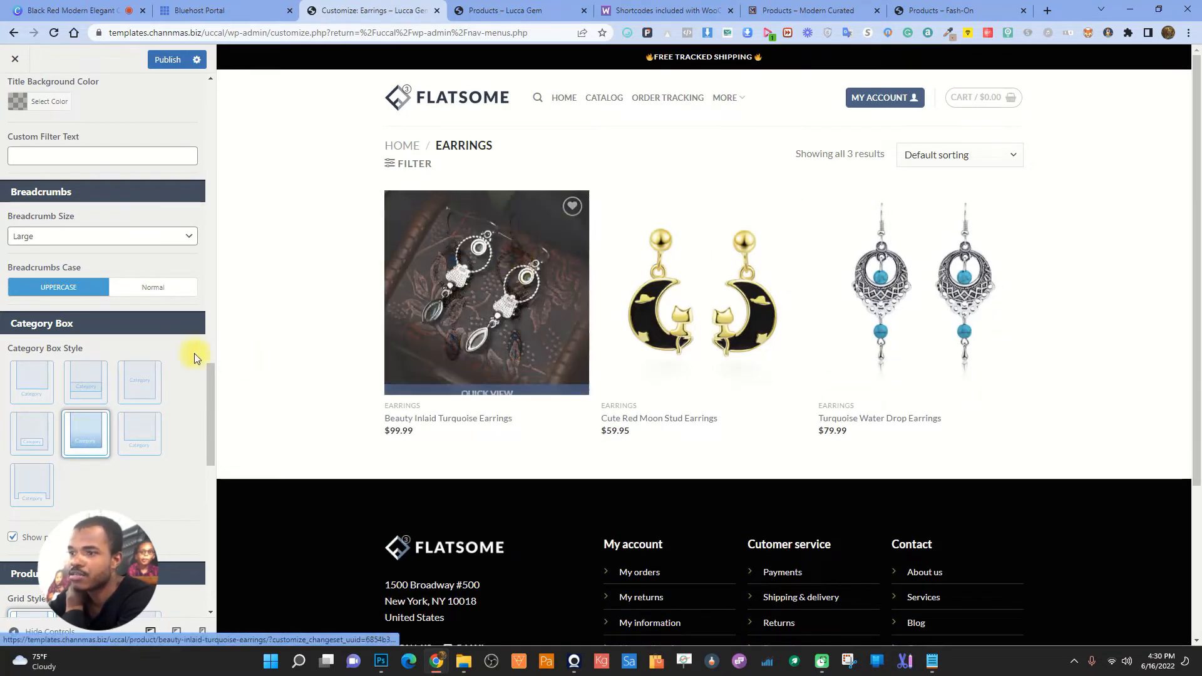
pyautogui.click(139, 433)
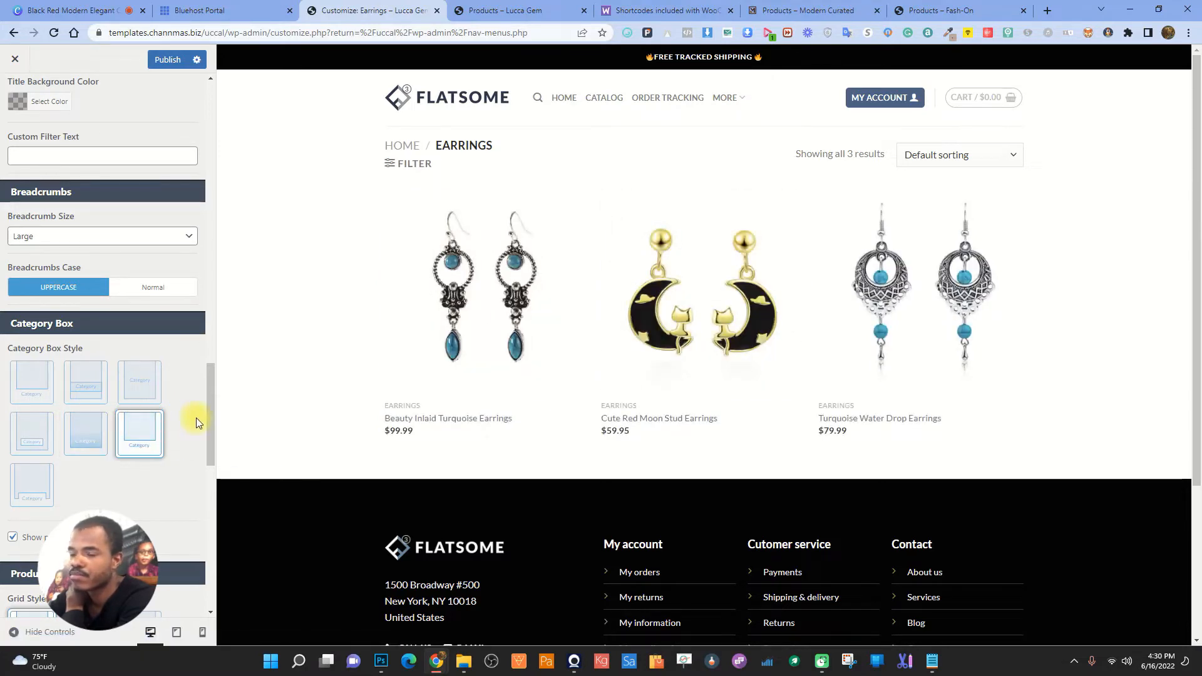
pyautogui.click(121, 387)
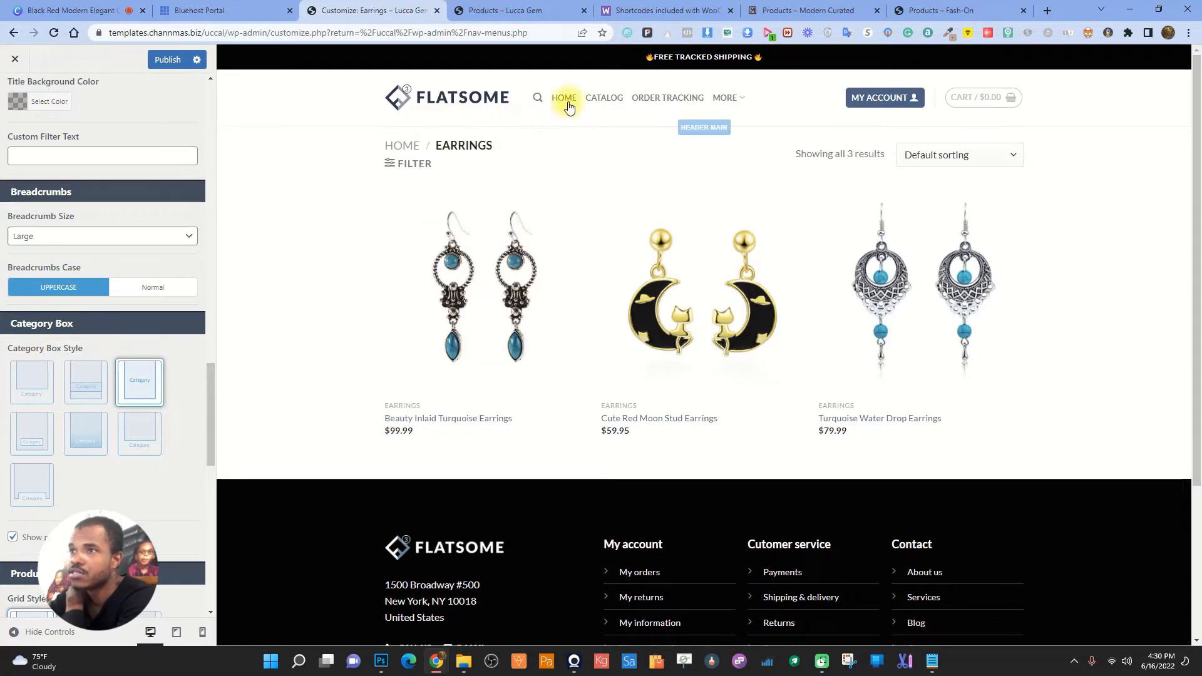
pyautogui.click(623, 100)
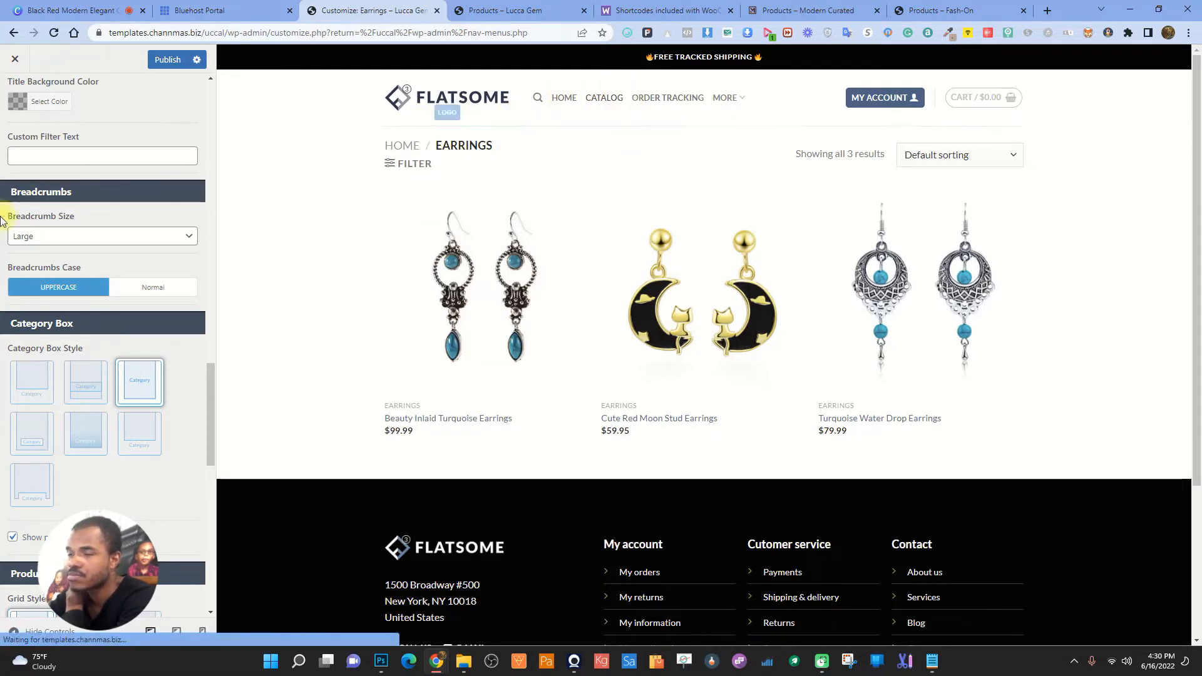
pyautogui.scroll(-5, 74, 418)
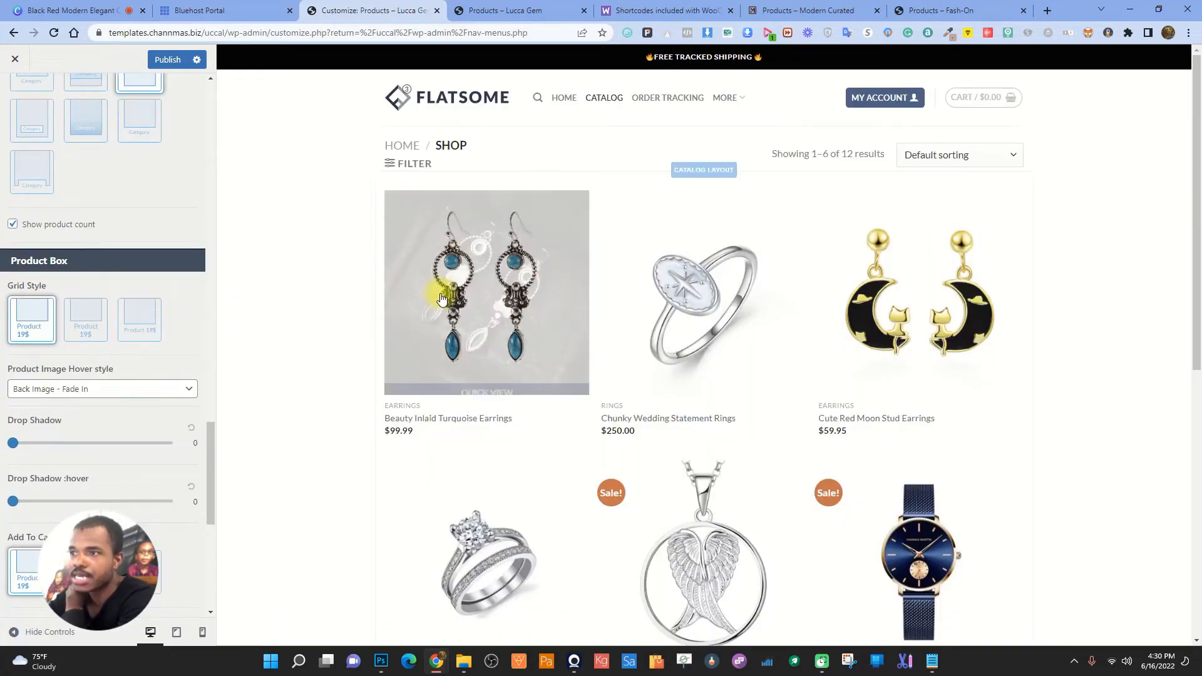
# - Set the Product Image Hover style to Back Image - Zoom In
pyautogui.click(103, 393)
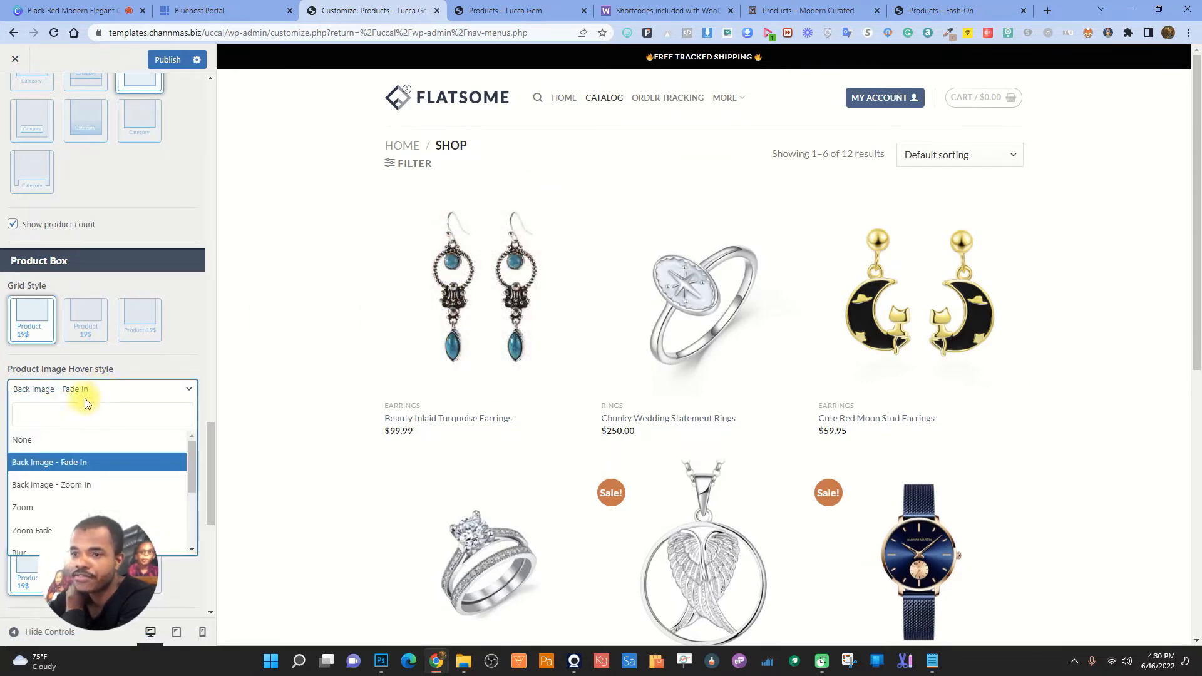
pyautogui.click(64, 485)
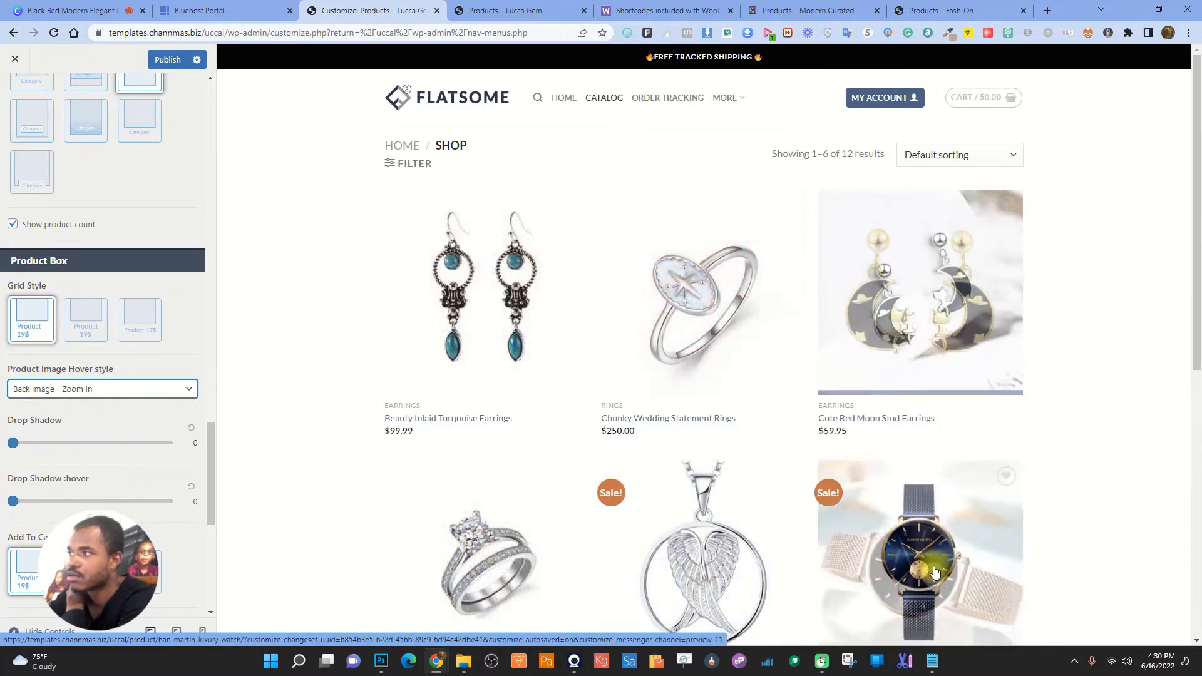
pyautogui.scroll(-3, 104, 382)
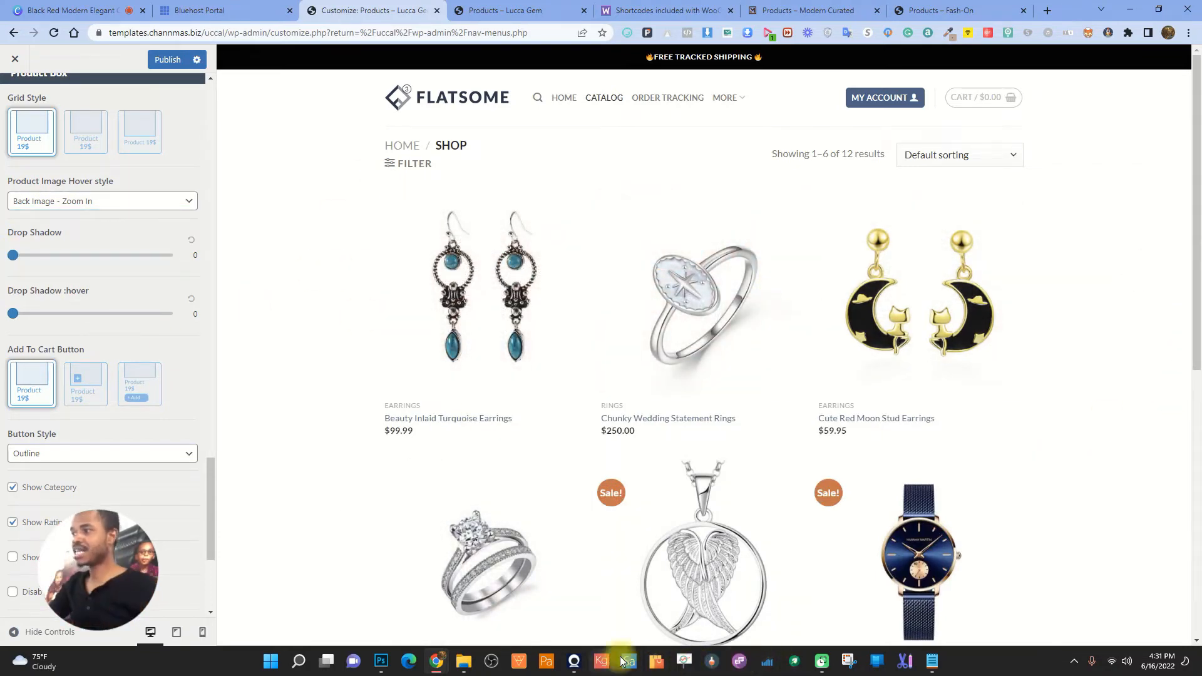
# - Set the product box Drop Shadow to 0 and Drop Shadow :hover to 5
pyautogui.scroll(-5, 908, 378)
pyautogui.scroll(5, 907, 376)
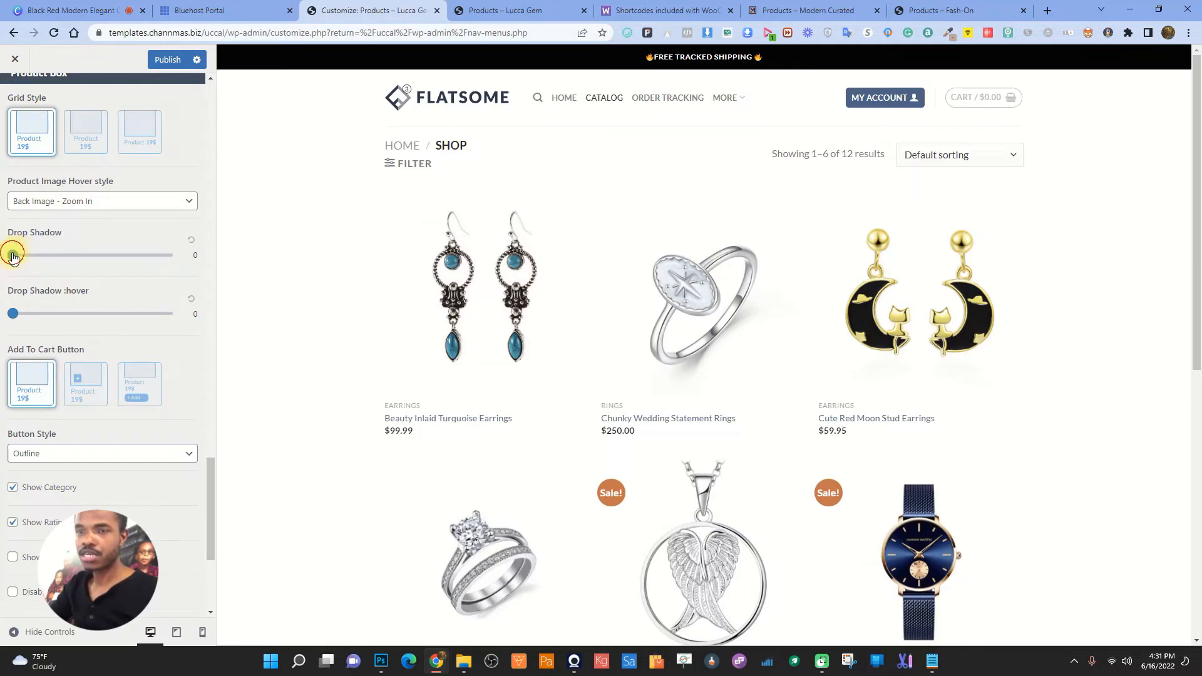
pyautogui.moveTo(23, 256); pyautogui.dragTo(45, 256)
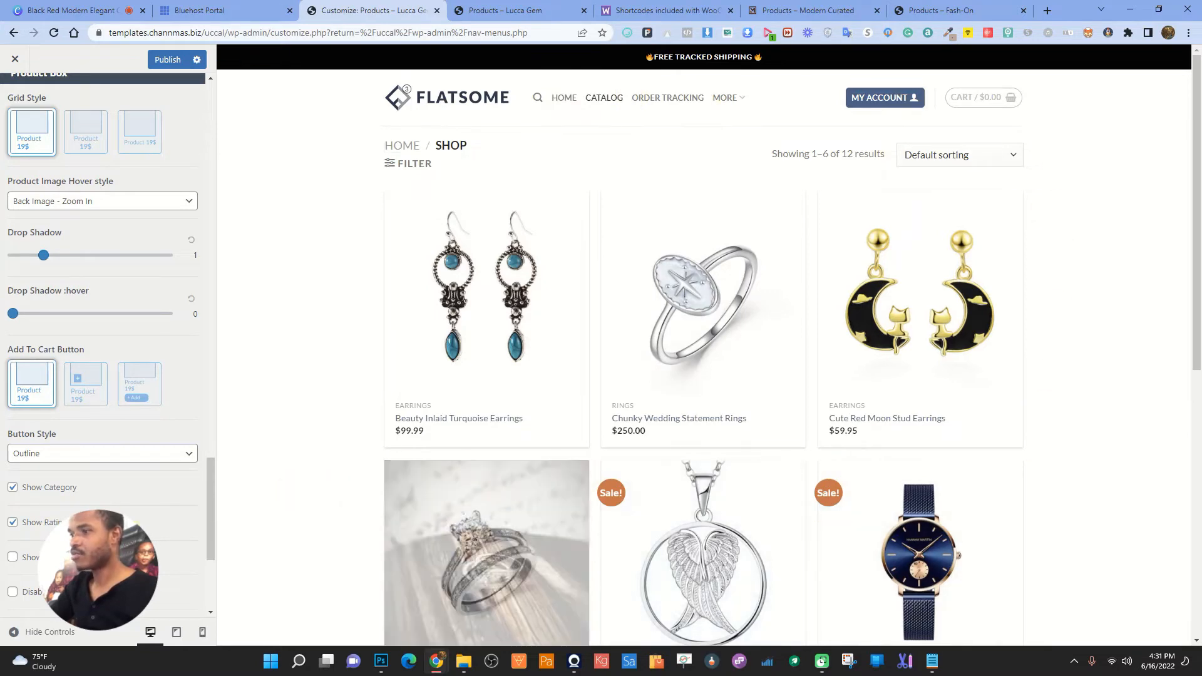
pyautogui.moveTo(85, 260); pyautogui.dragTo(107, 255)
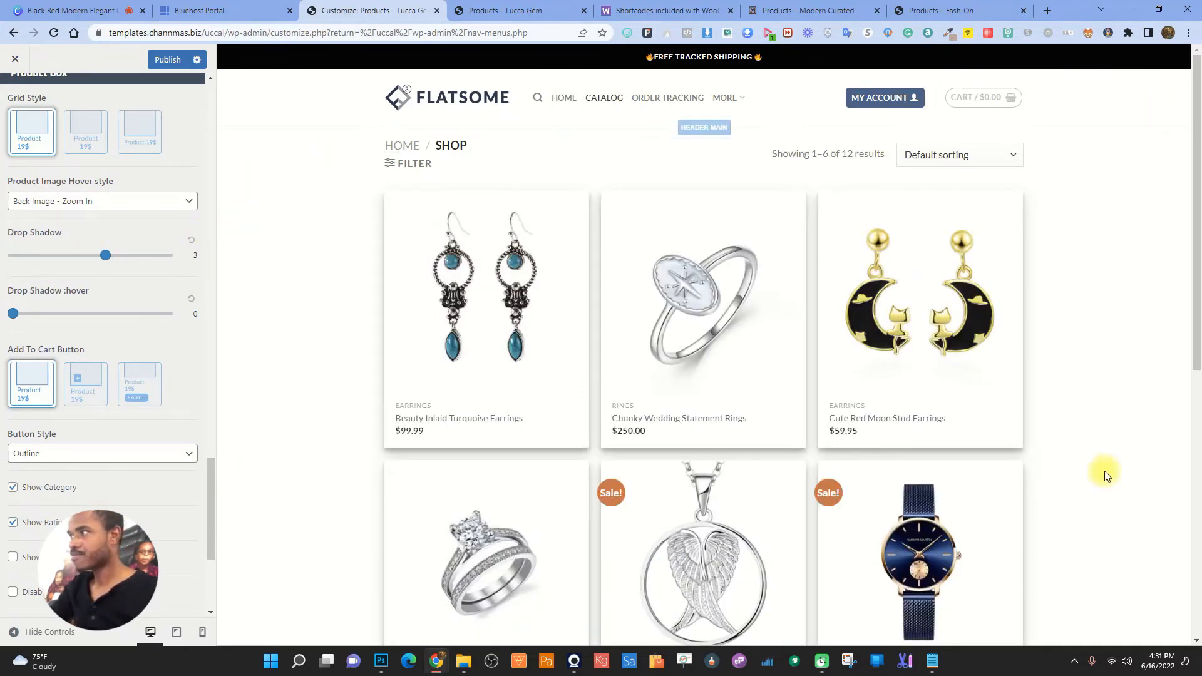
pyautogui.moveTo(105, 263); pyautogui.dragTo(209, 260)
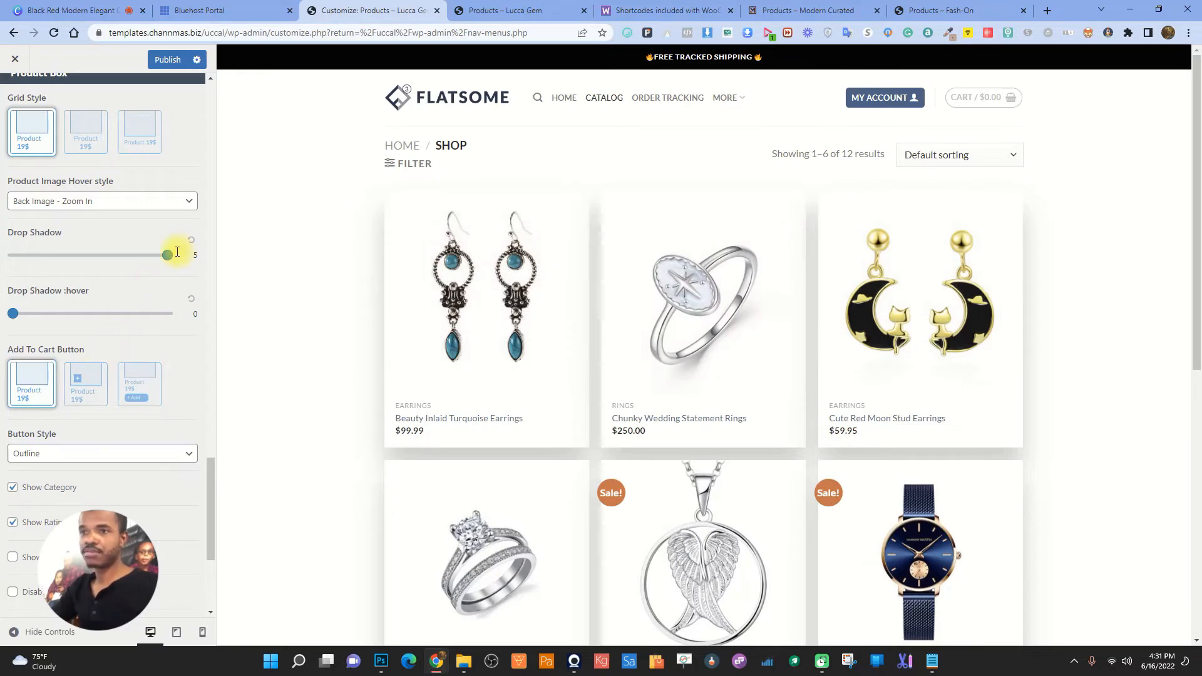
pyautogui.moveTo(171, 257); pyautogui.dragTo(12, 255)
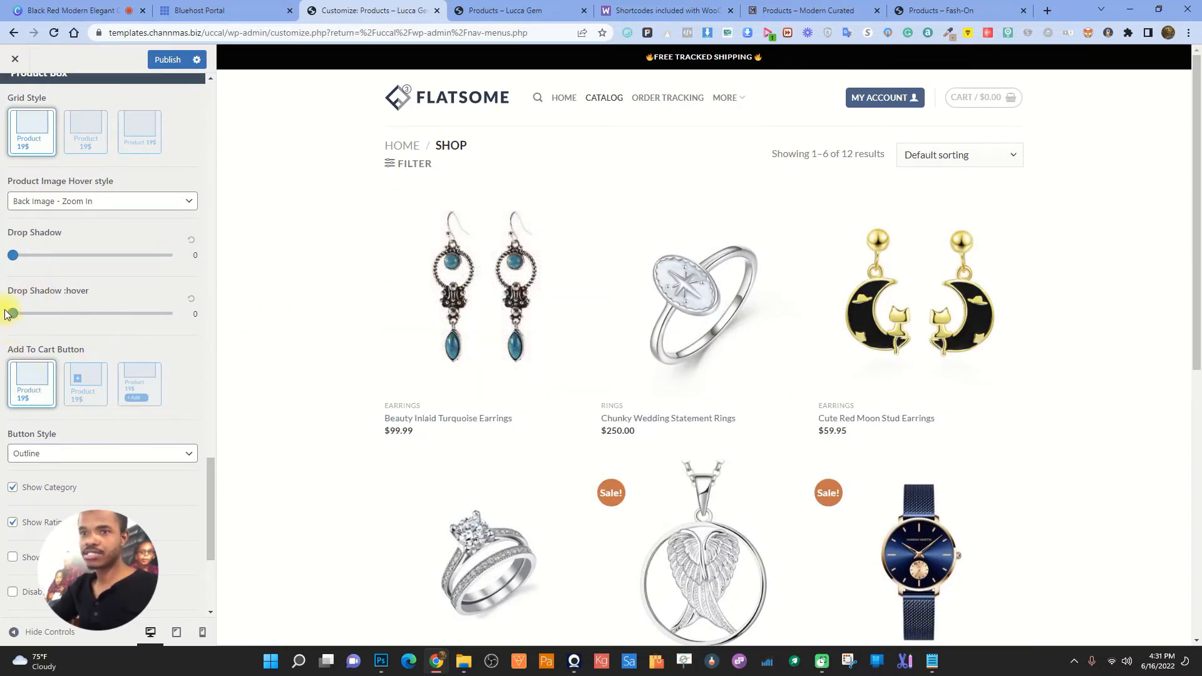
pyautogui.moveTo(9, 317); pyautogui.dragTo(247, 317)
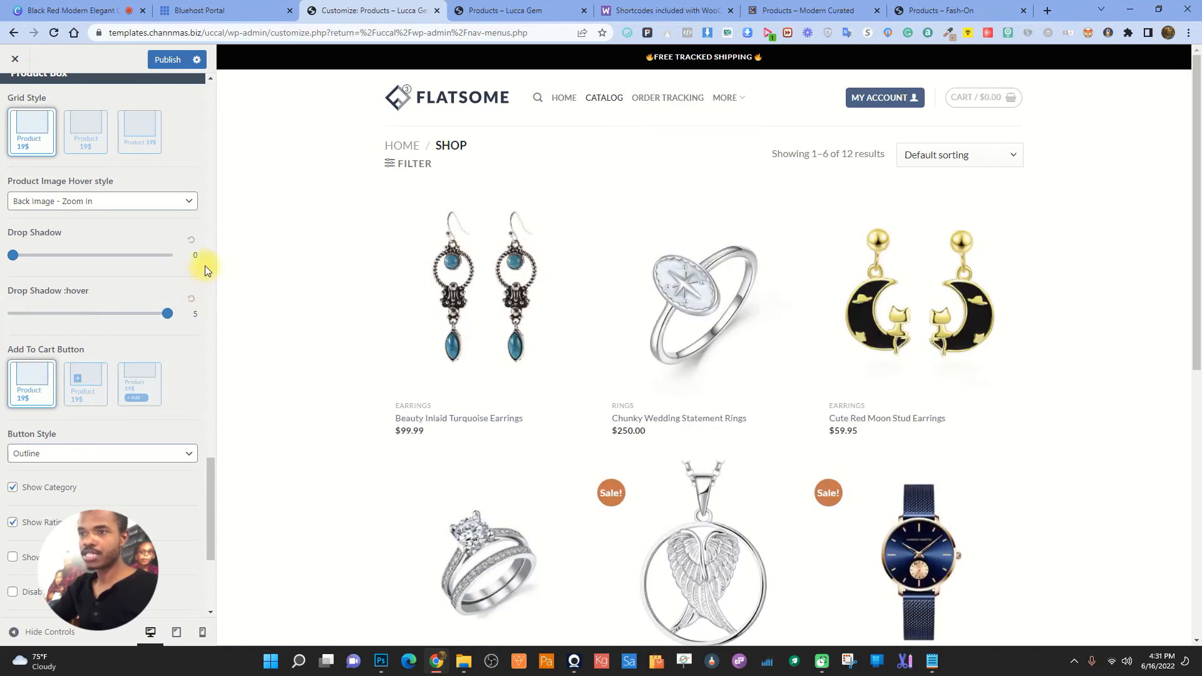
pyautogui.moveTo(460, 306)
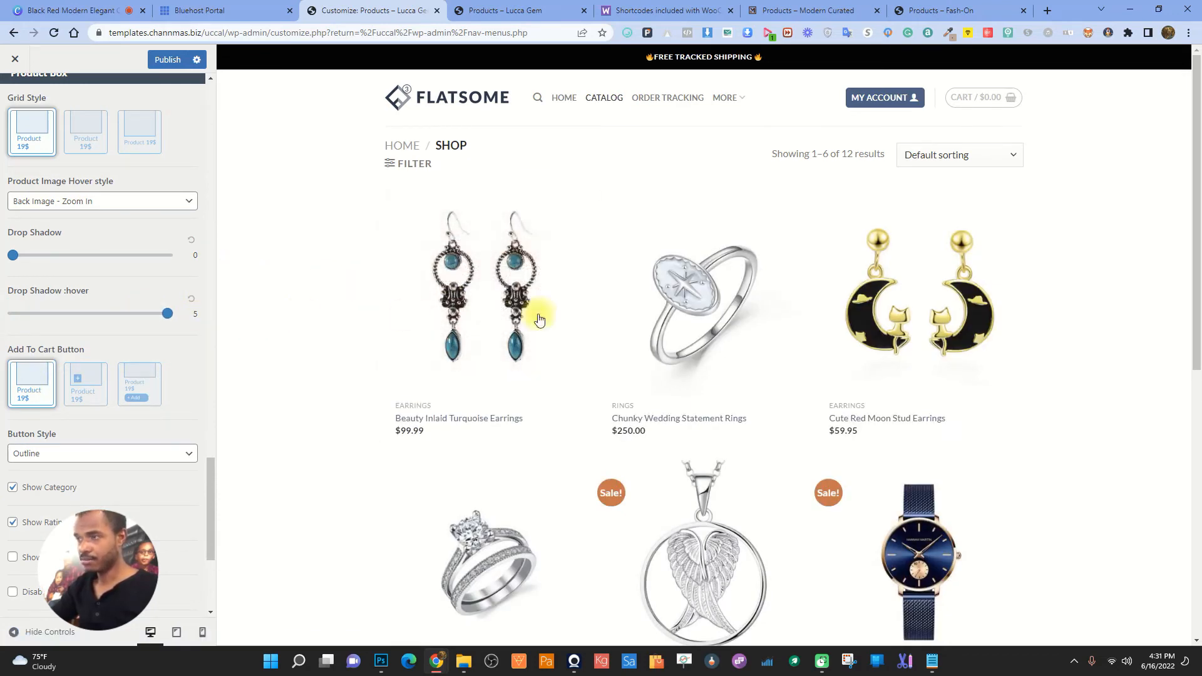
pyautogui.moveTo(651, 315)
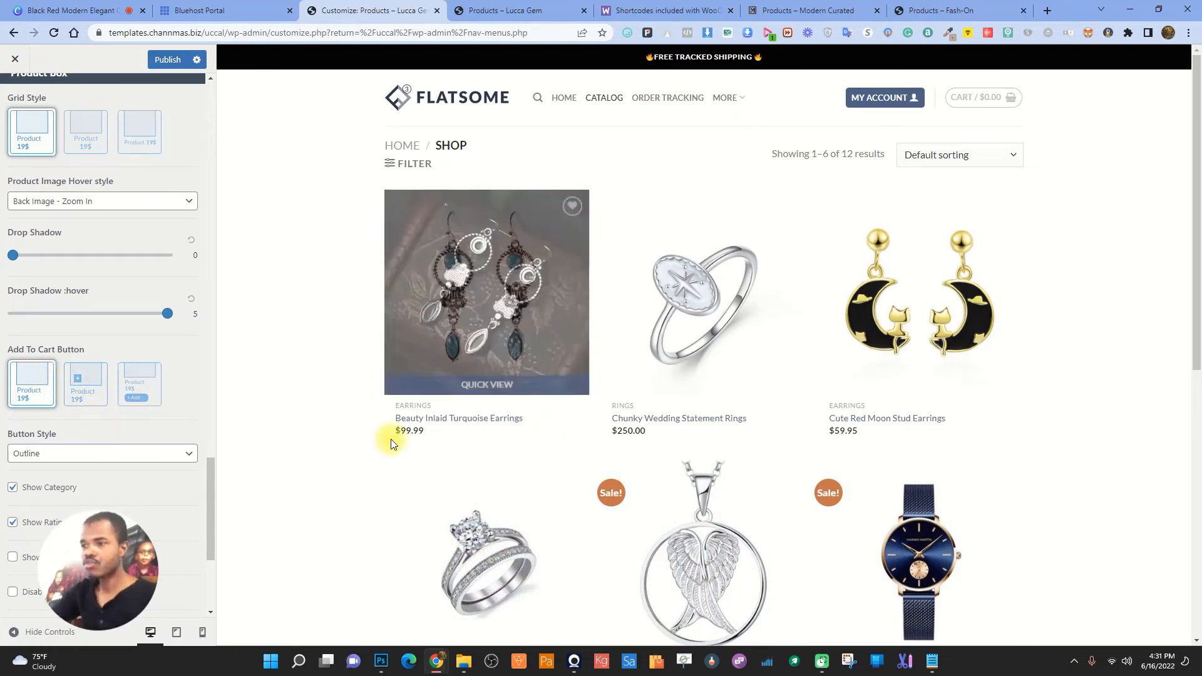
# - Preview the other Add To Cart Button styles, then keep the first style with no buttons
pyautogui.click(85, 391)
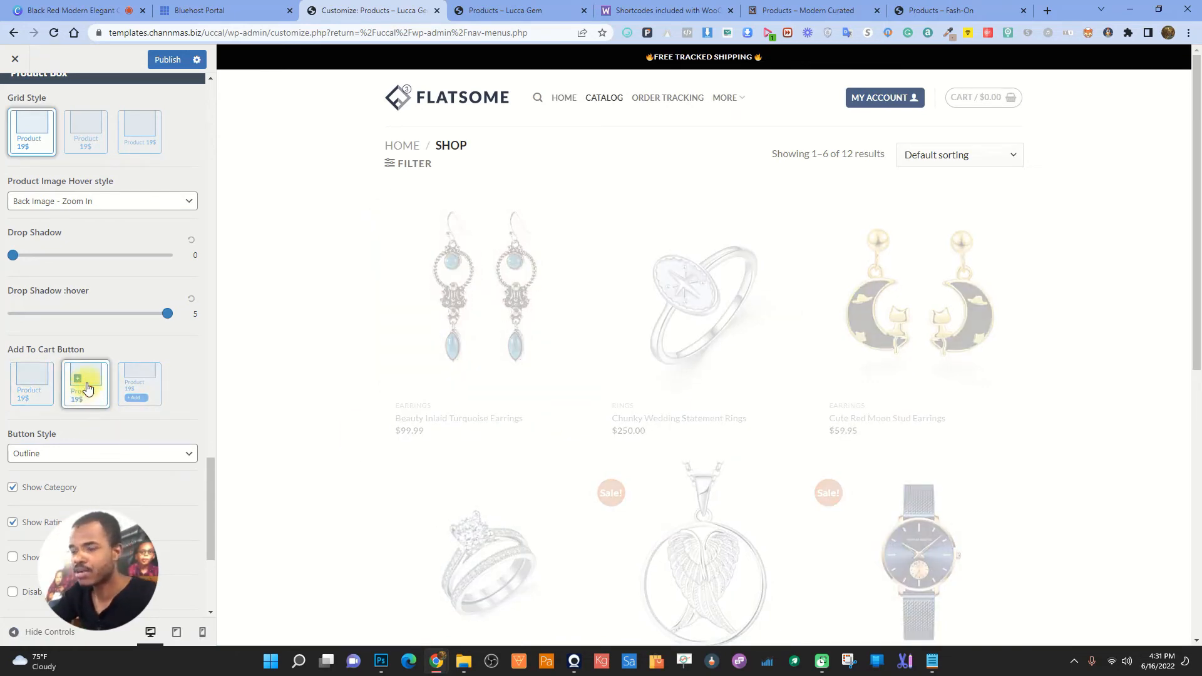
pyautogui.moveTo(406, 366)
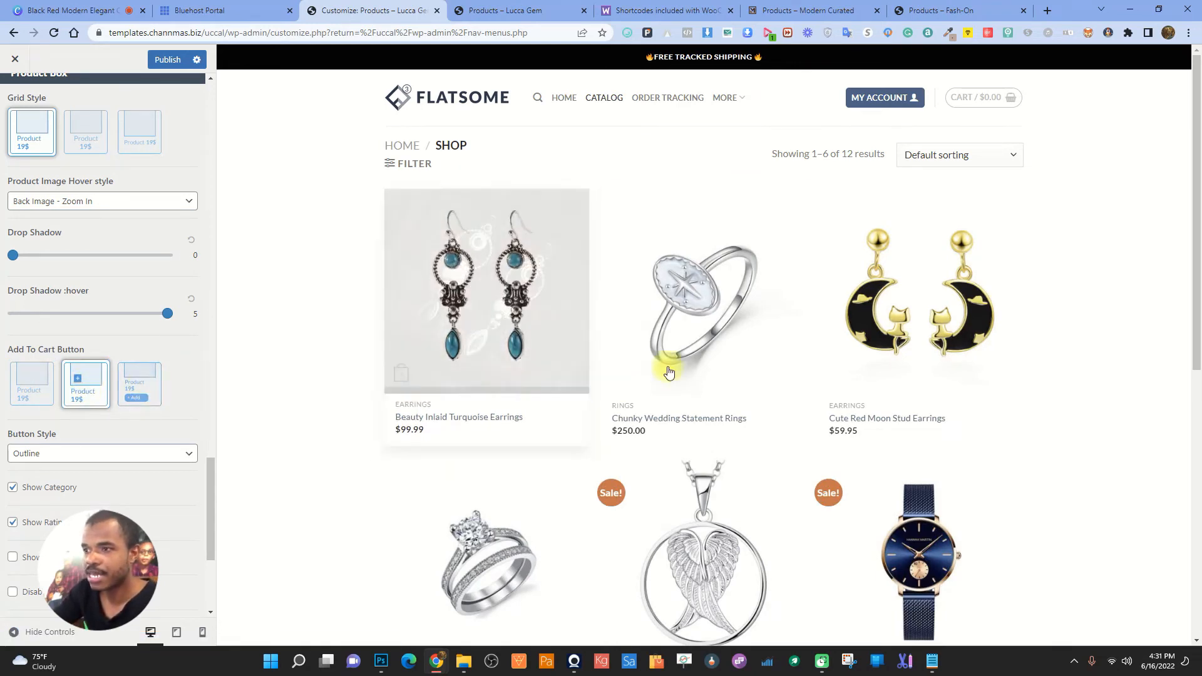
pyautogui.click(44, 387)
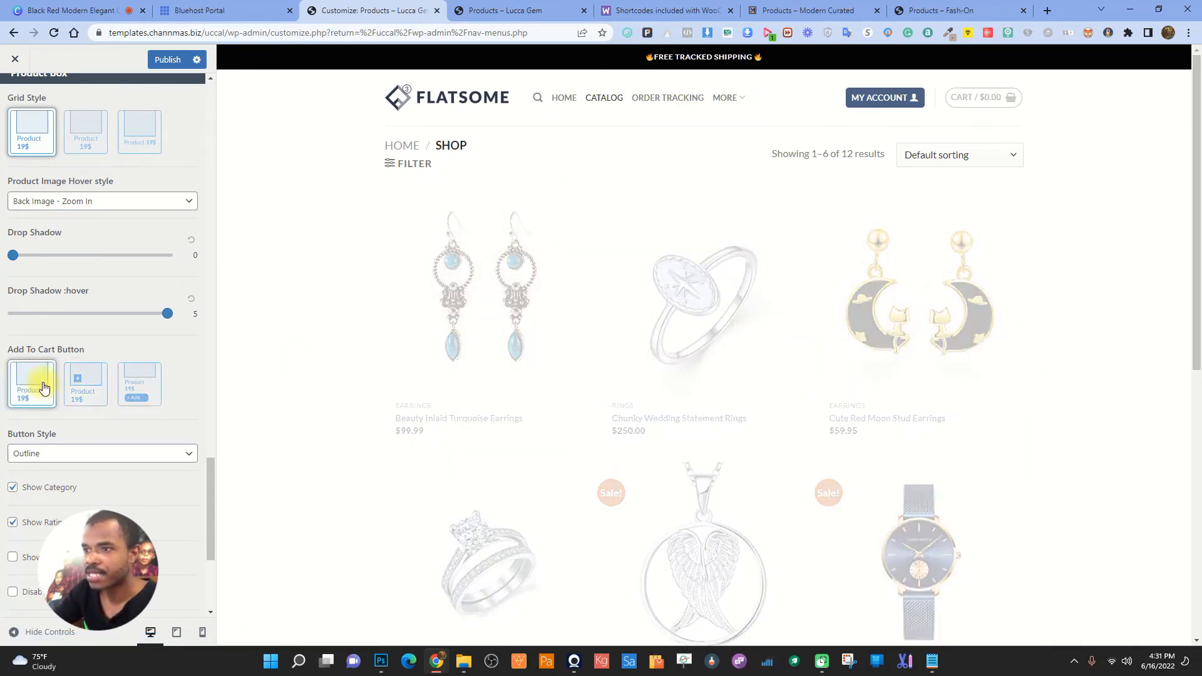
pyautogui.click(139, 397)
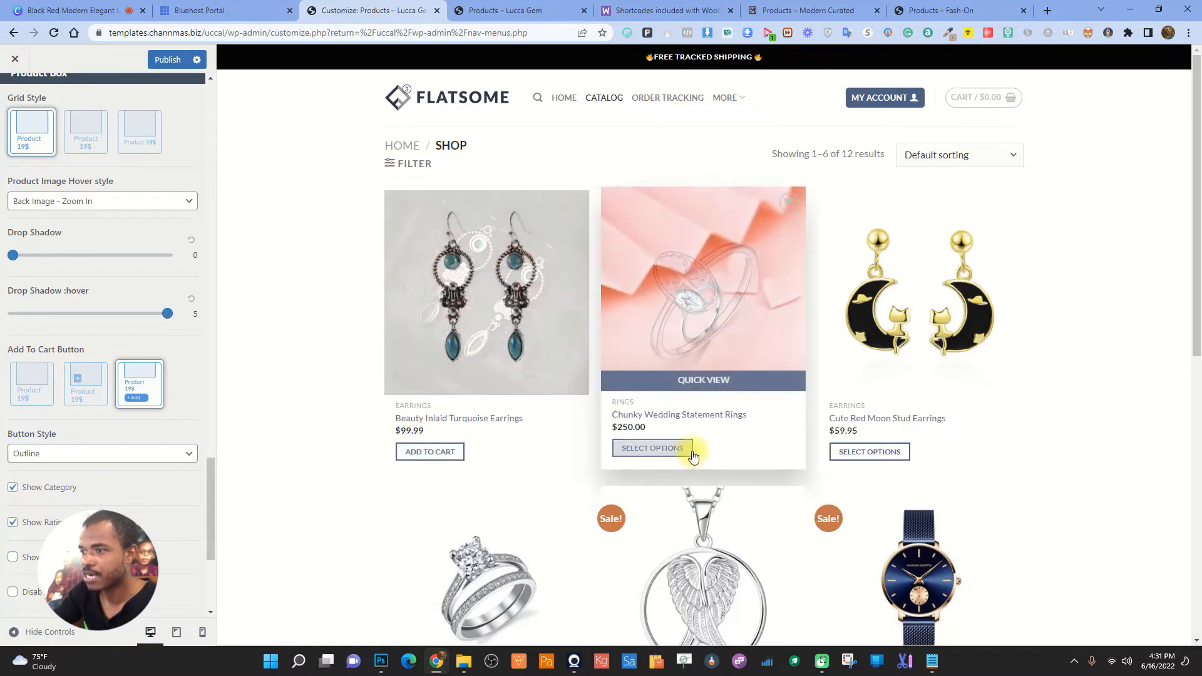
pyautogui.click(32, 383)
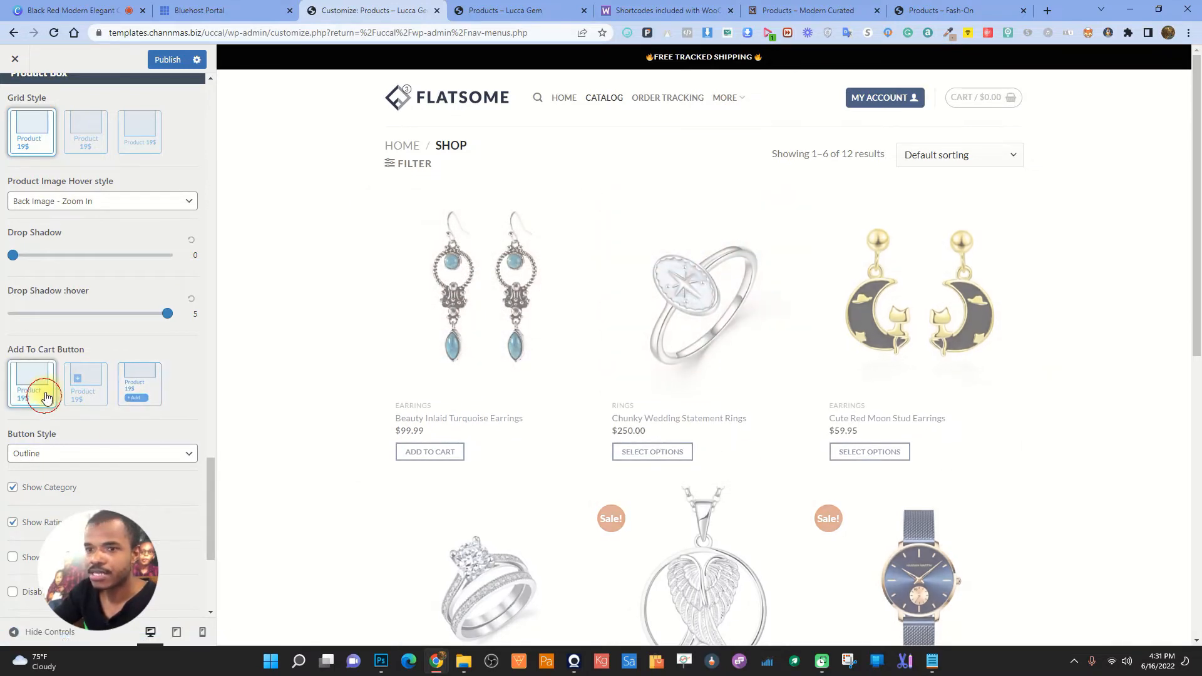
pyautogui.scroll(-1, 136, 441)
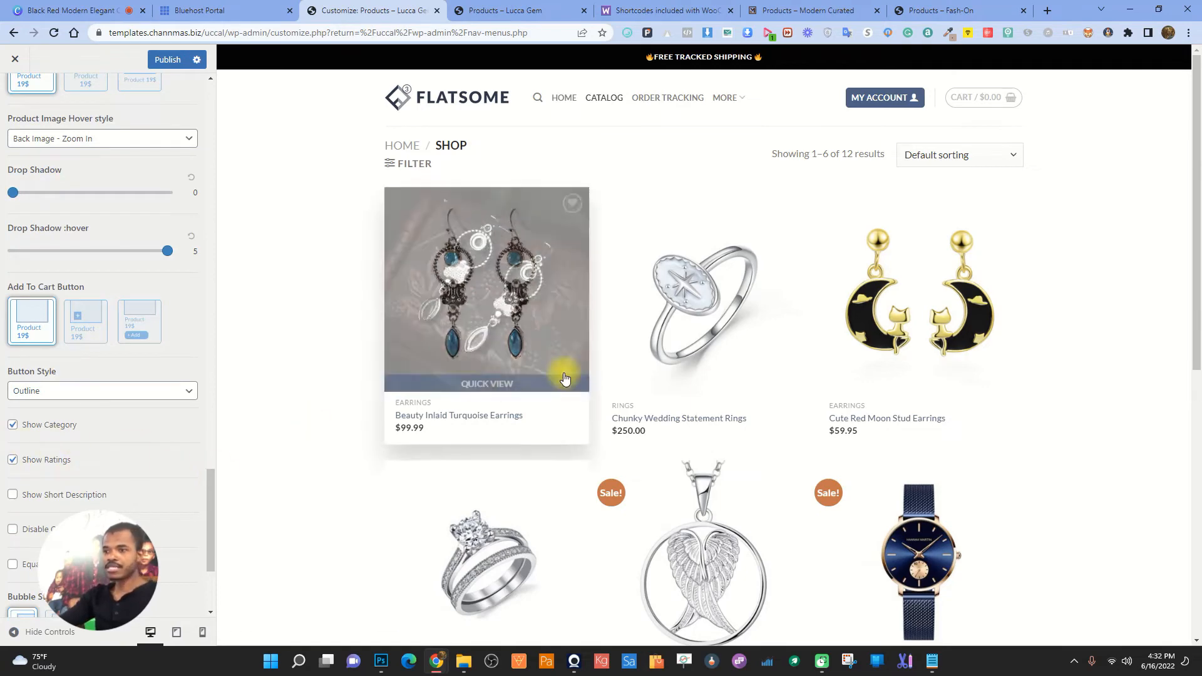
pyautogui.scroll(-5, 711, 349)
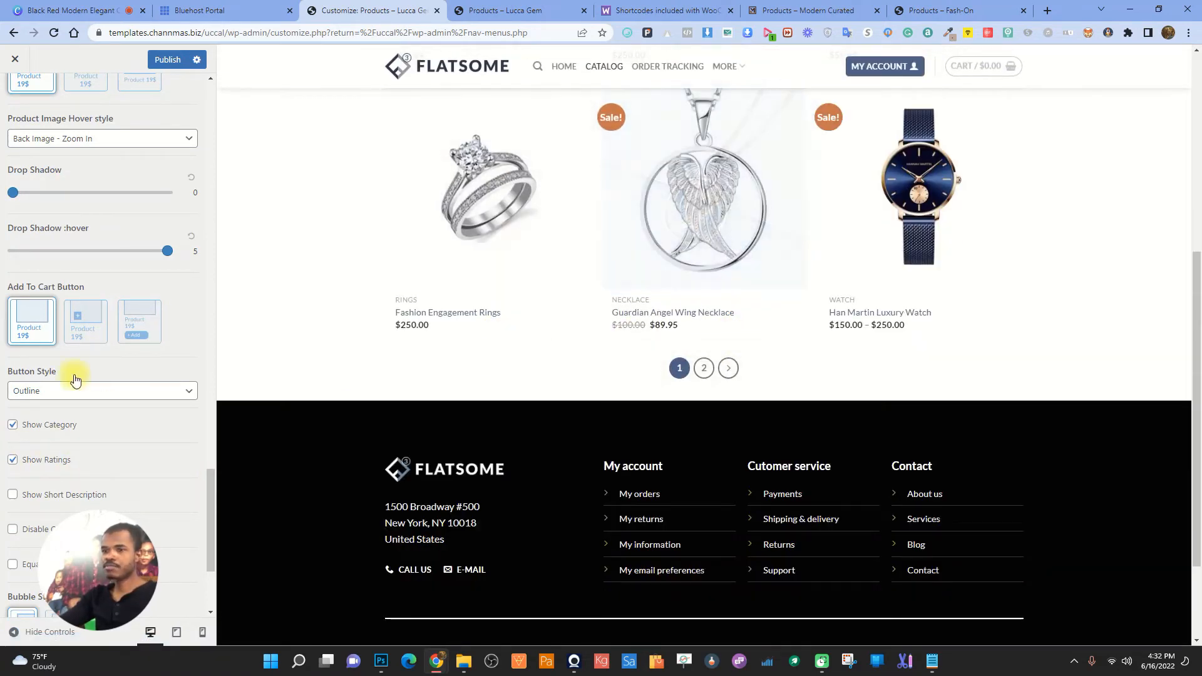
pyautogui.click(26, 493)
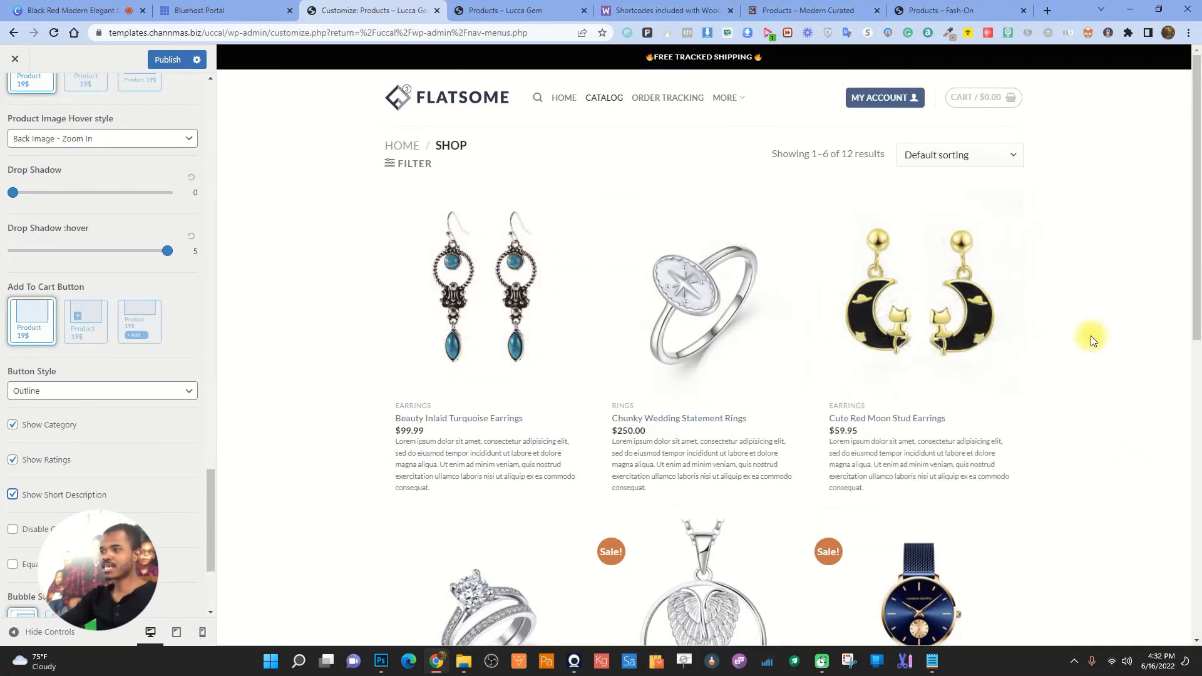
pyautogui.click(13, 494)
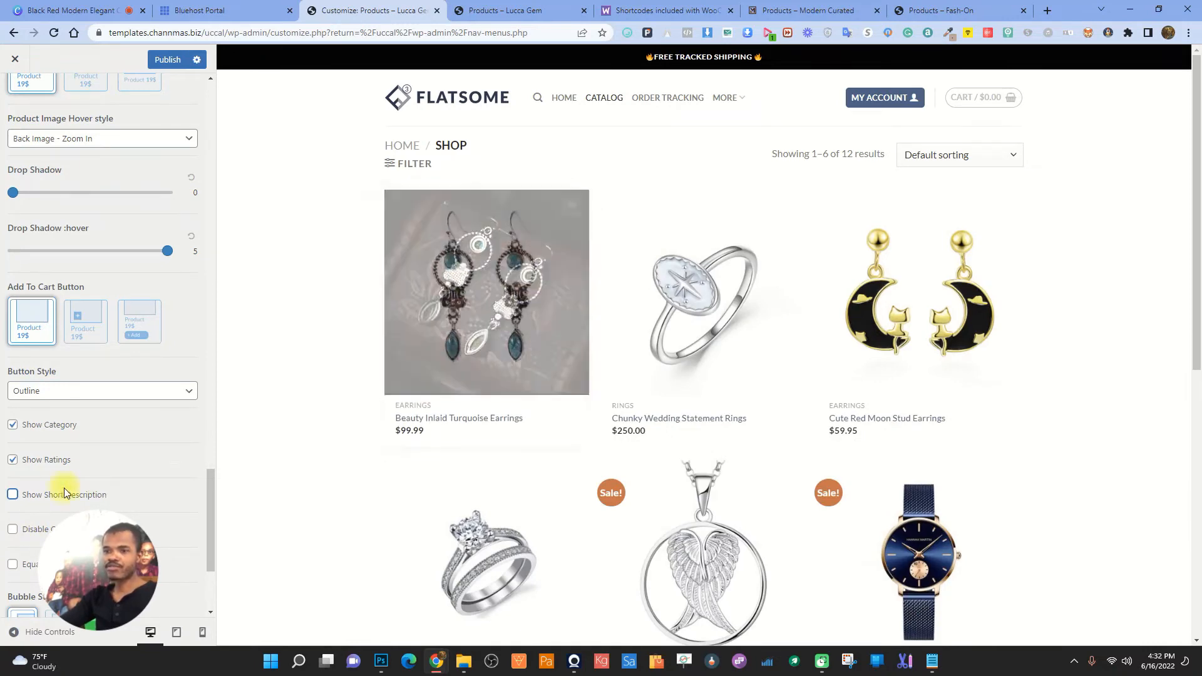
pyautogui.click(33, 527)
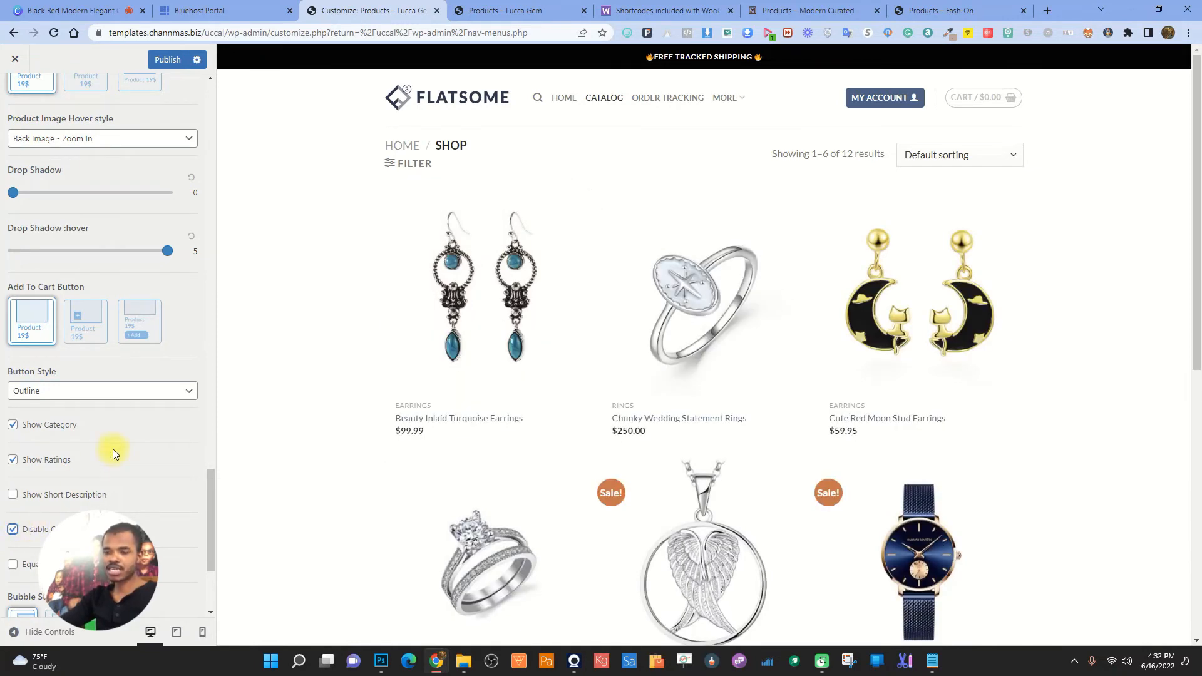
pyautogui.moveTo(557, 276)
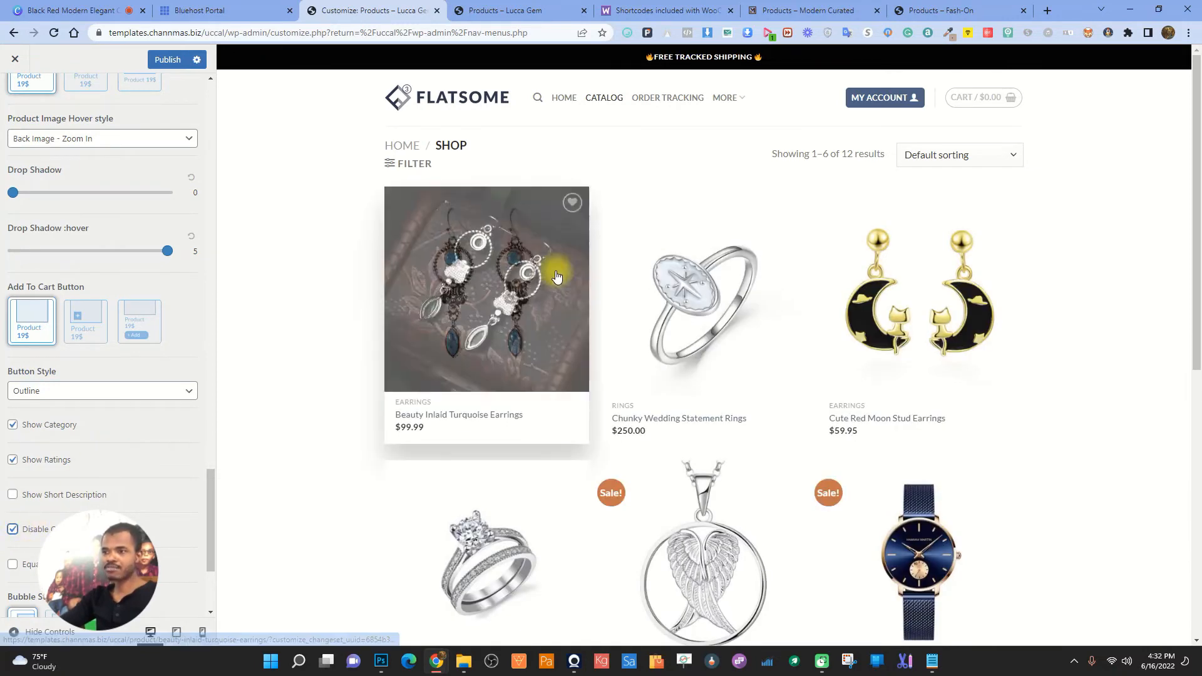
pyautogui.click(13, 529)
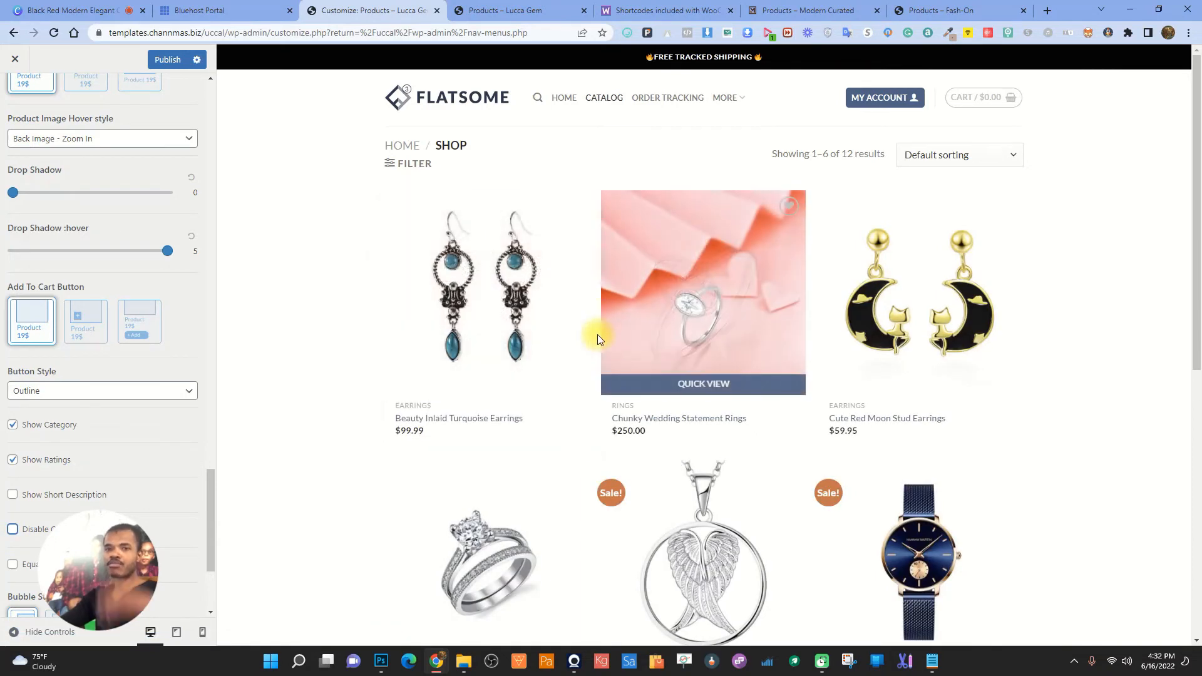
pyautogui.click(489, 382)
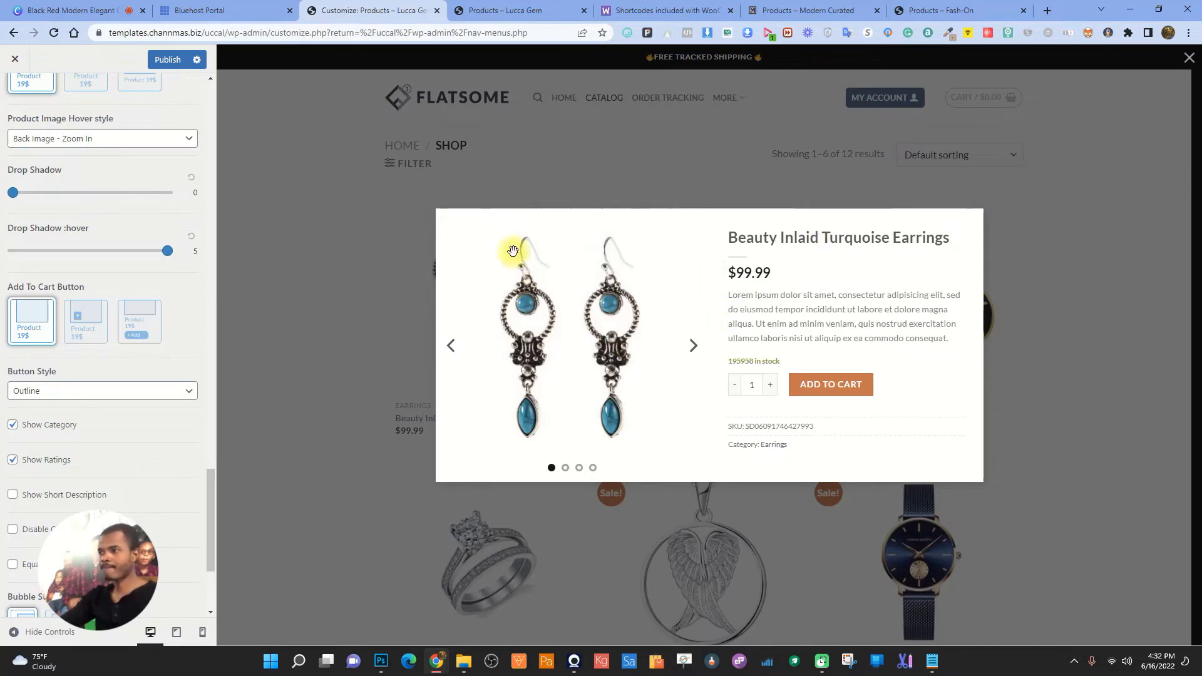
pyautogui.click(499, 182)
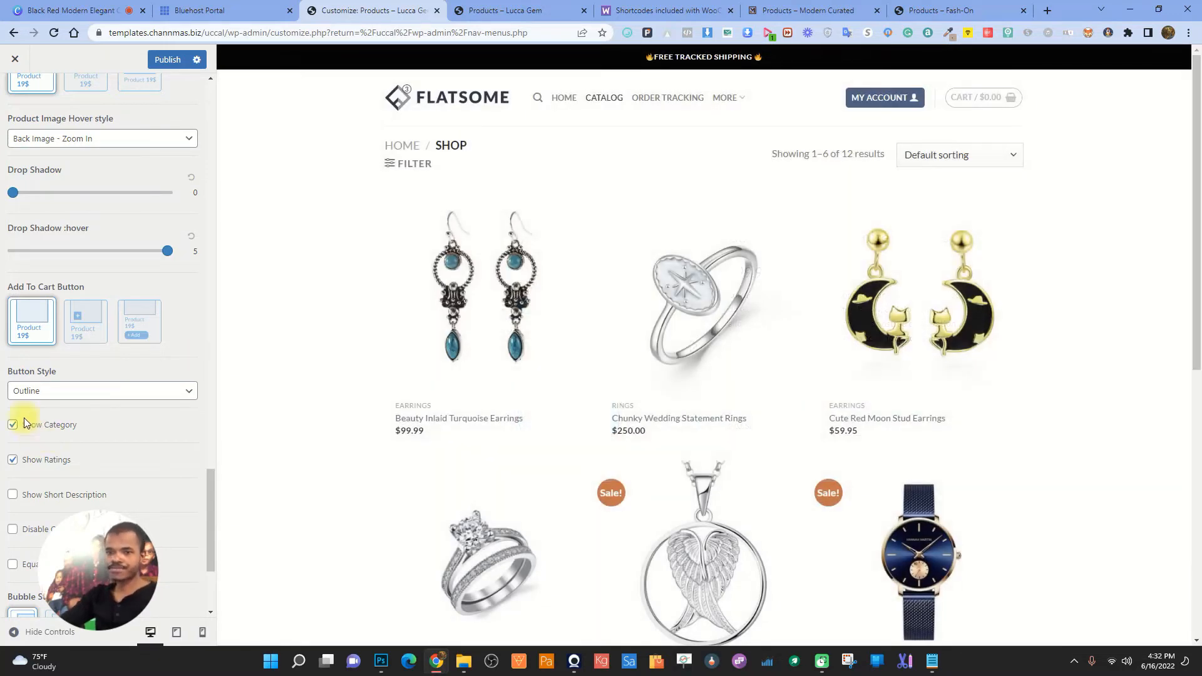
# - Enable Equalize Items and show percentage sale bubbles instead of "Sale!"
pyautogui.click(12, 563)
pyautogui.scroll(-3, 162, 432)
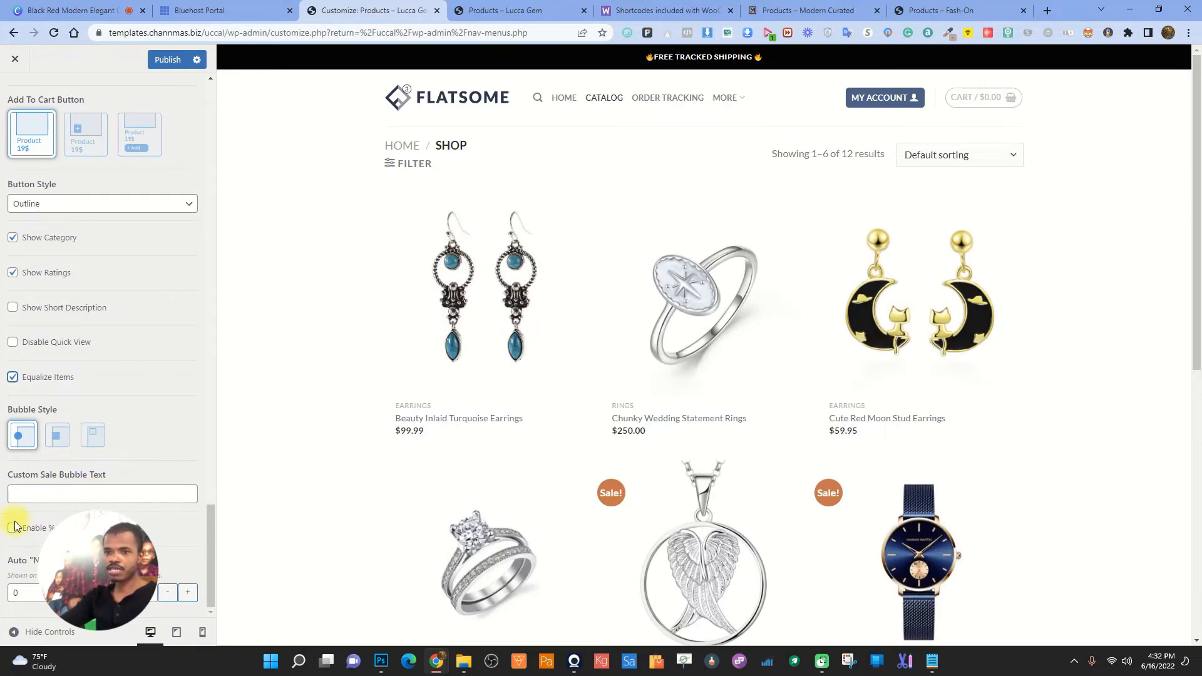
pyautogui.click(518, 328)
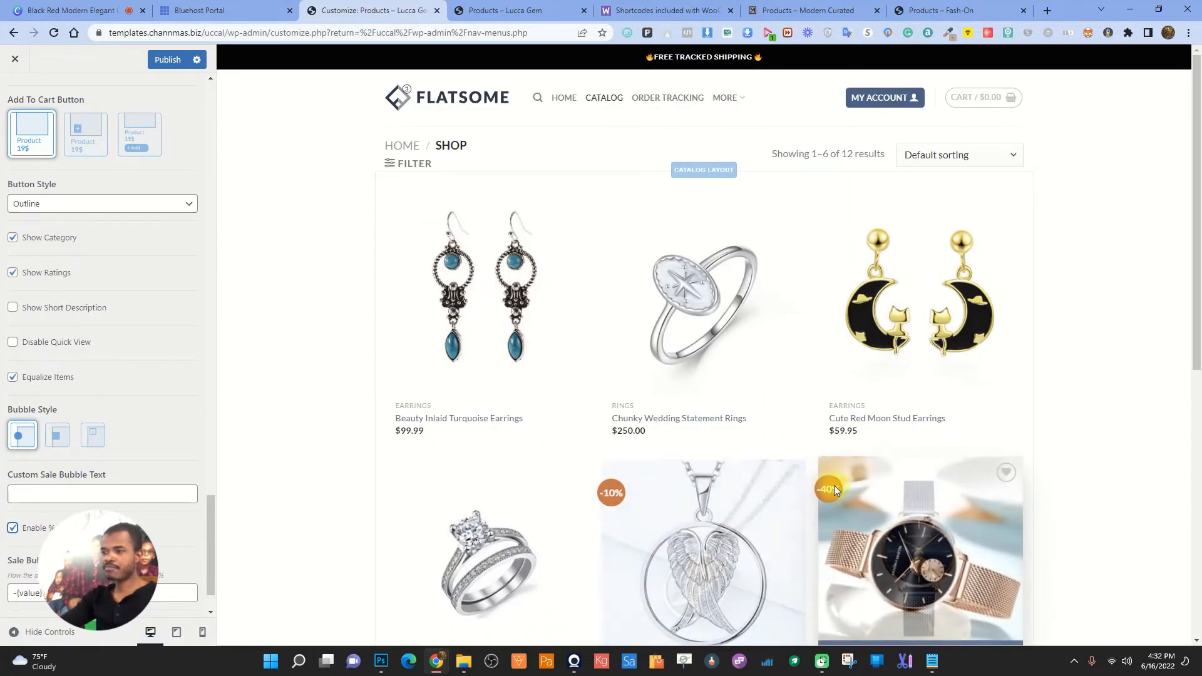
pyautogui.click(12, 528)
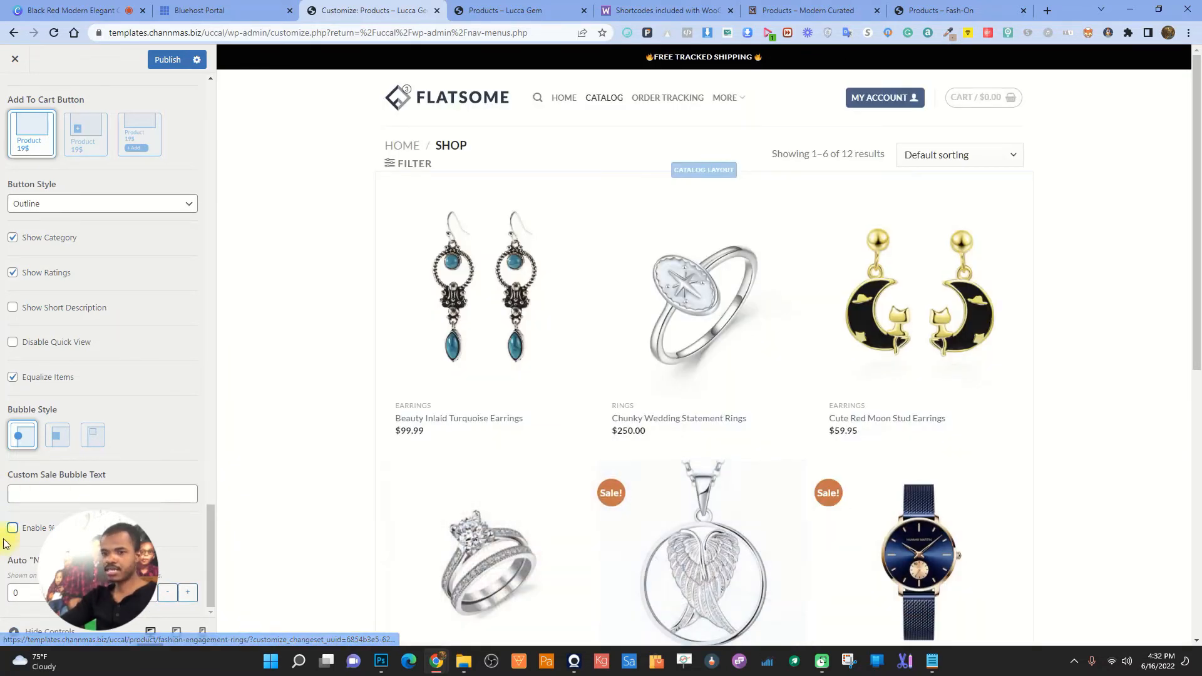
pyautogui.click(13, 528)
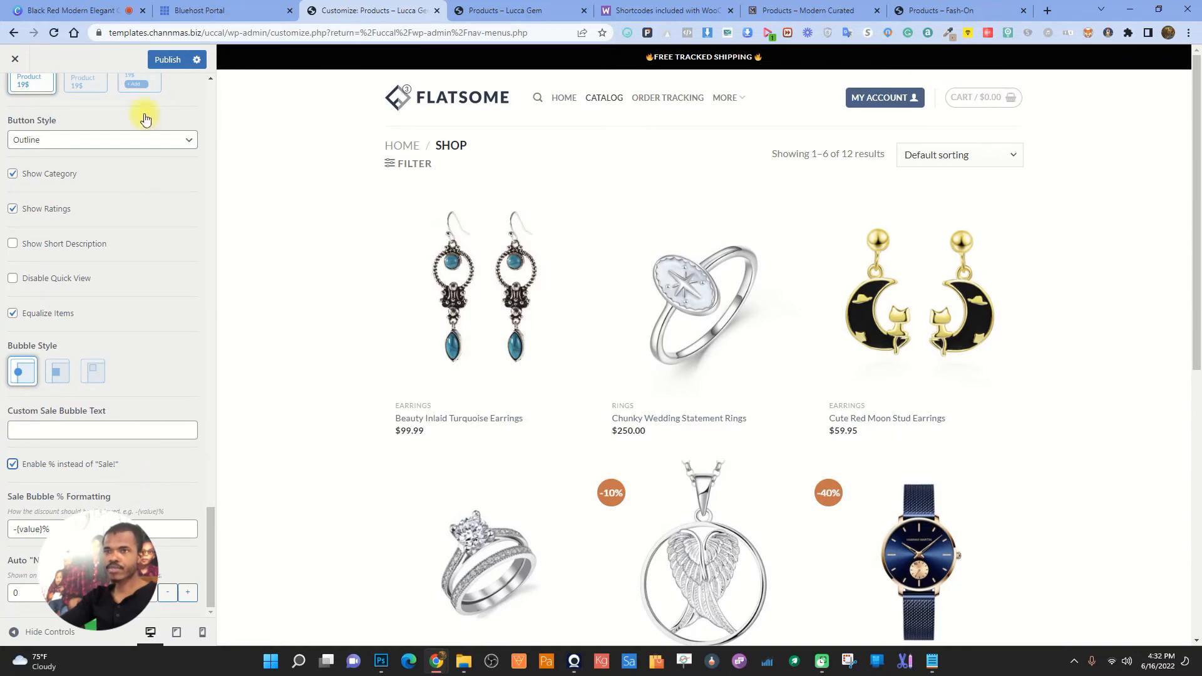
# - Publish the product catalog changes and check the -10% and -40% bubbles on the live shop
pyautogui.click(167, 59)
pyautogui.click(500, 10)
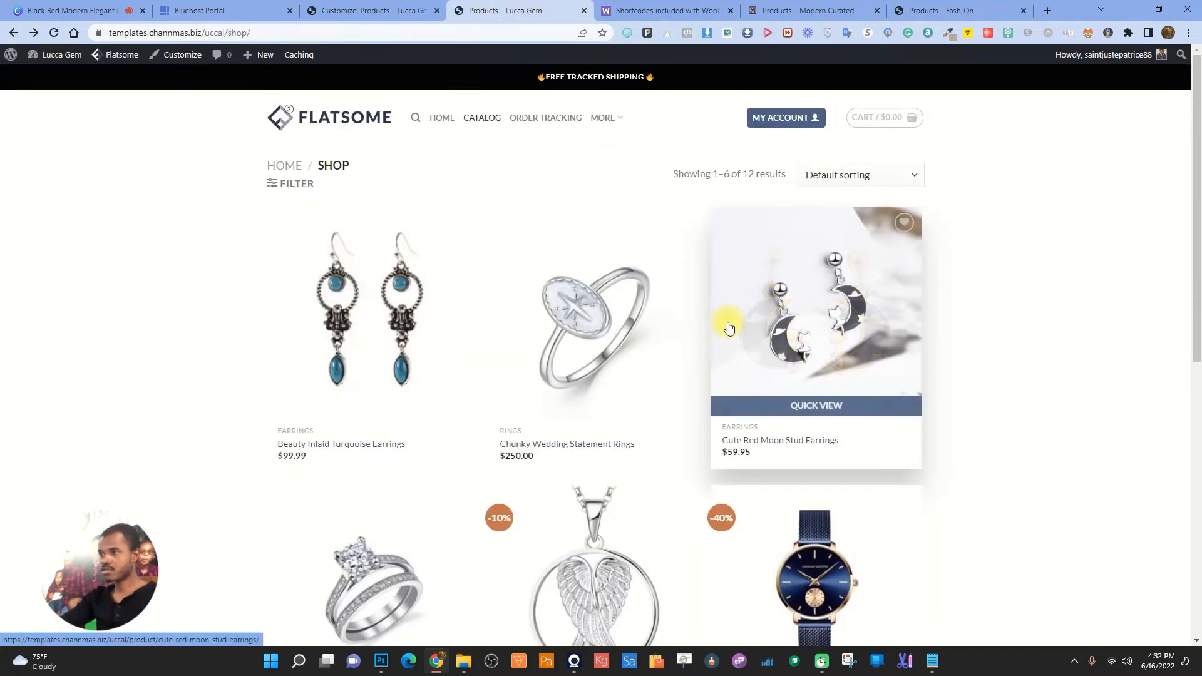
pyautogui.scroll(-5, 818, 461)
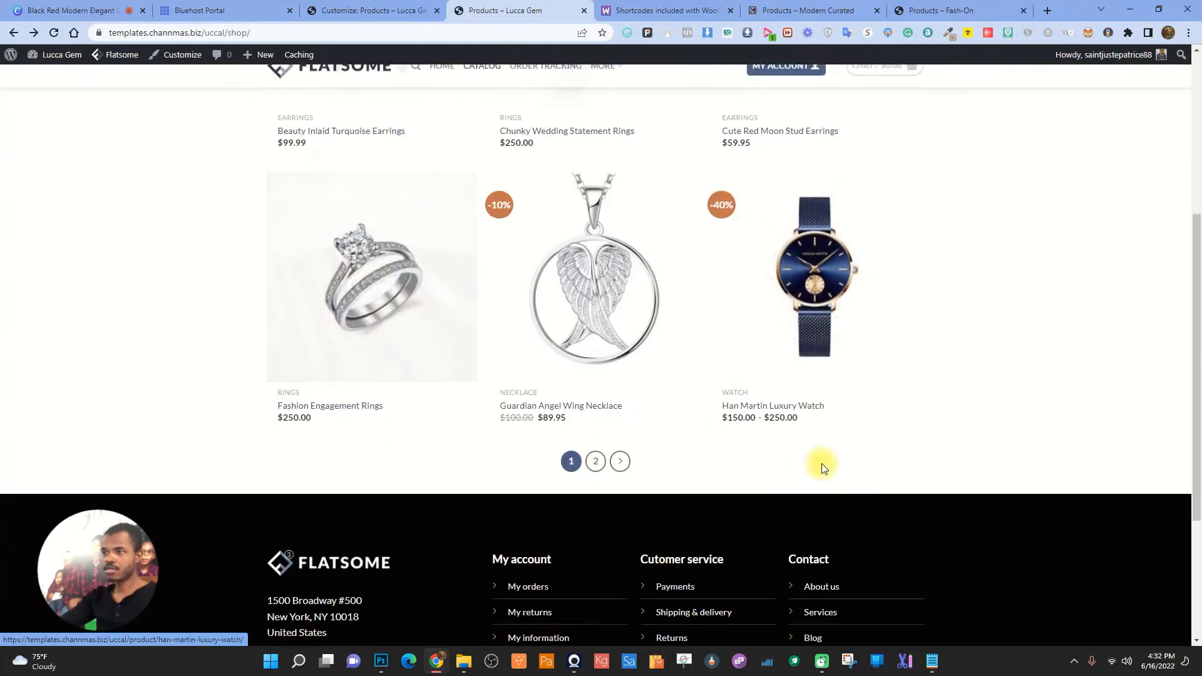
pyautogui.scroll(5, 770, 443)
pyautogui.click(373, 10)
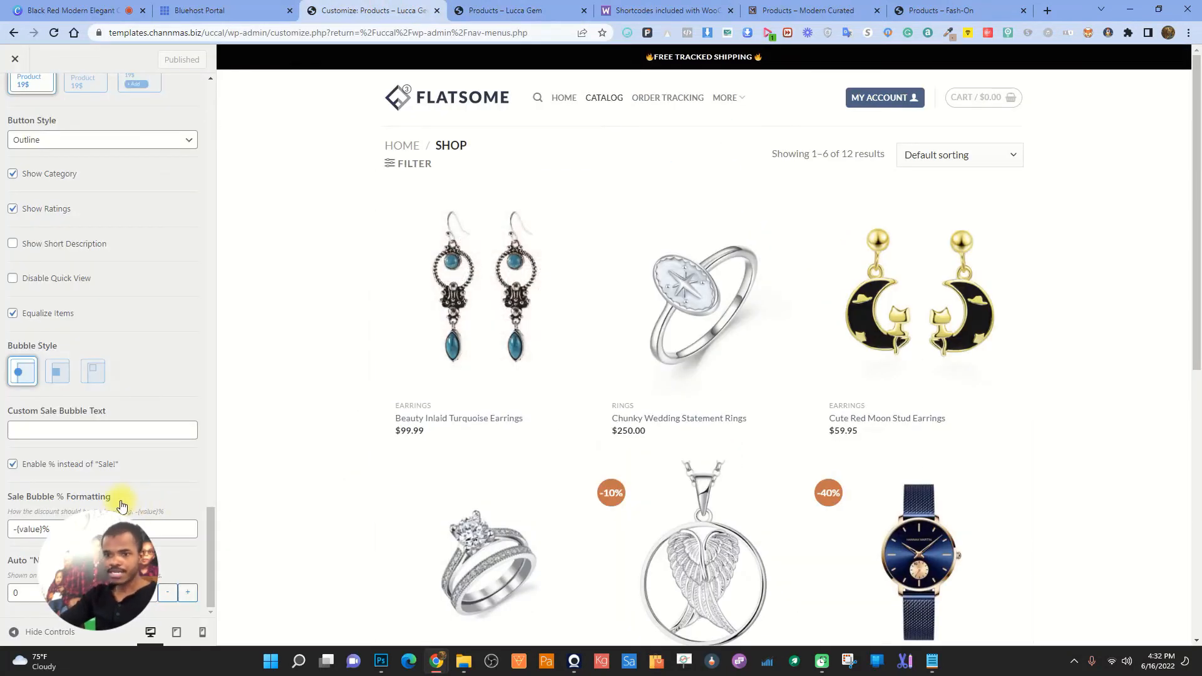
pyautogui.click(19, 100)
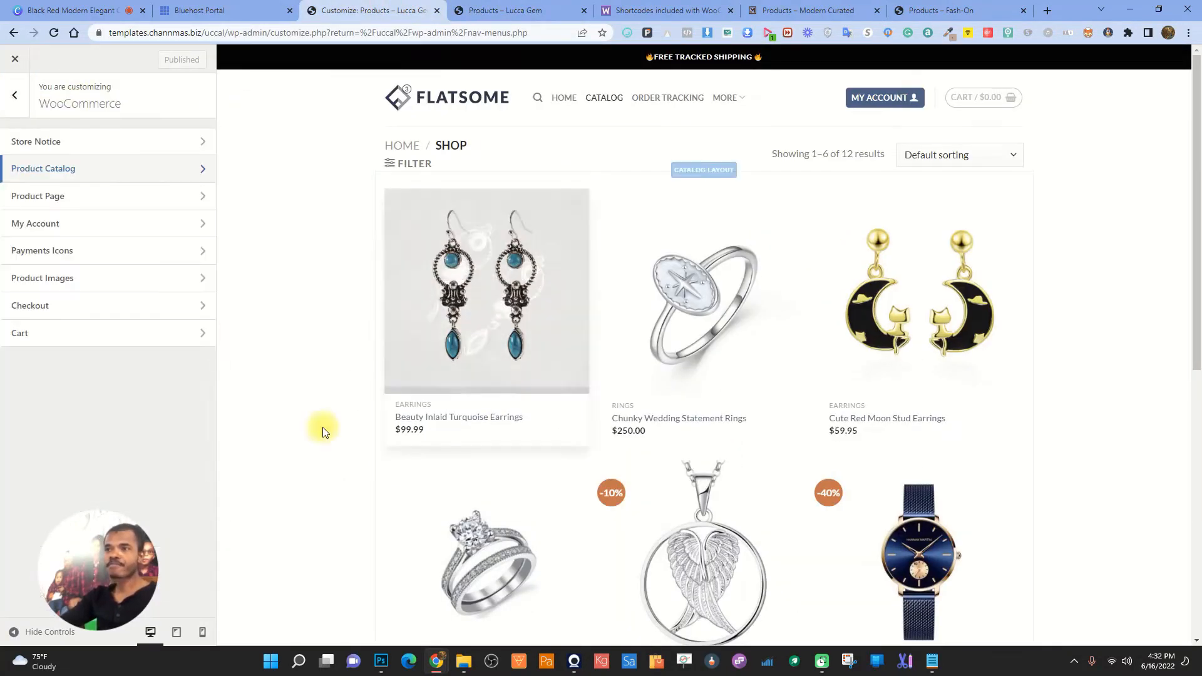
pyautogui.click(94, 193)
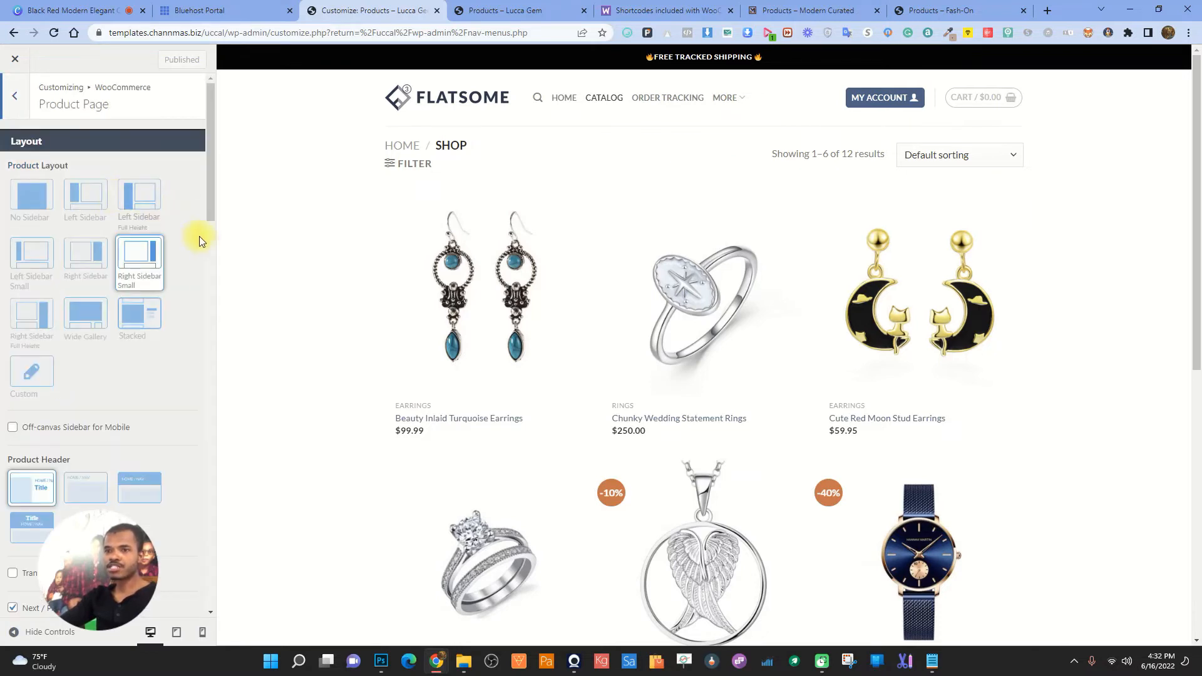
pyautogui.scroll(-6, 50, 432)
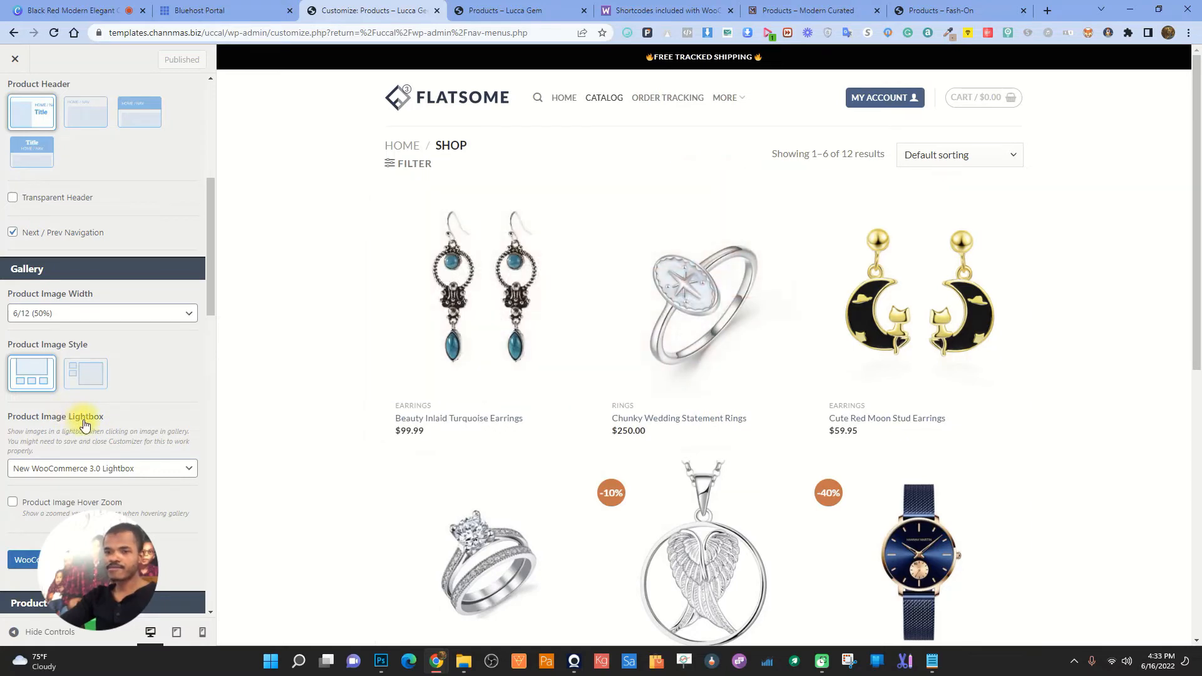
pyautogui.scroll(-6, 86, 425)
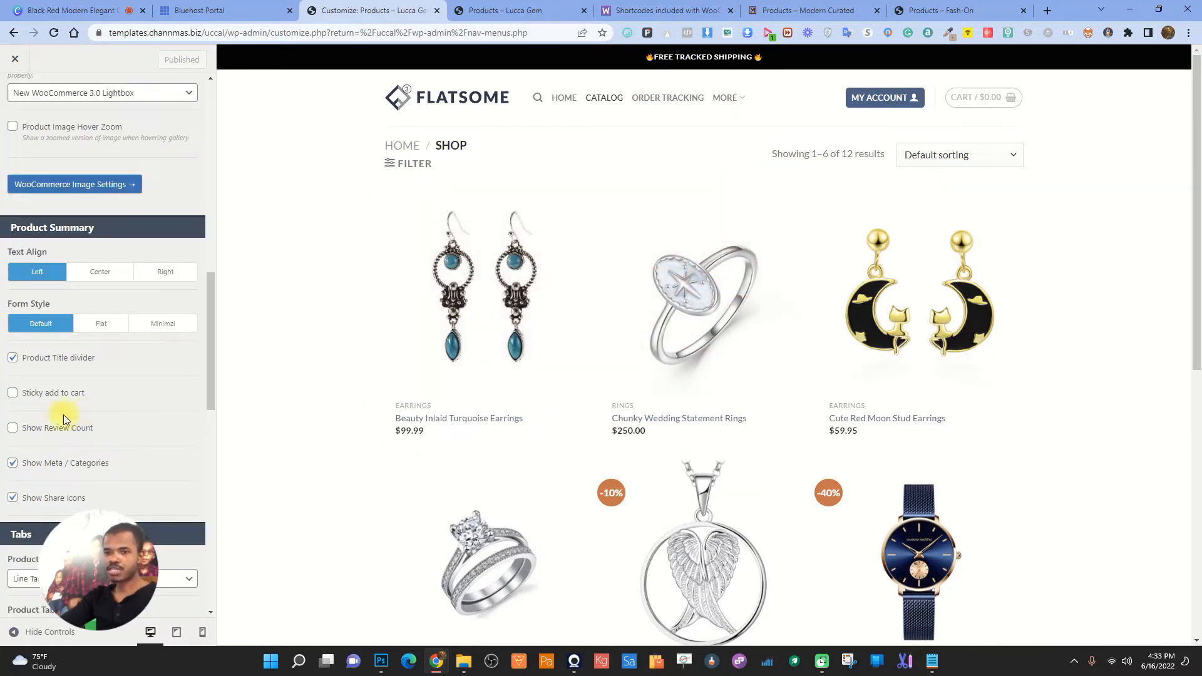
pyautogui.scroll(-5, 80, 437)
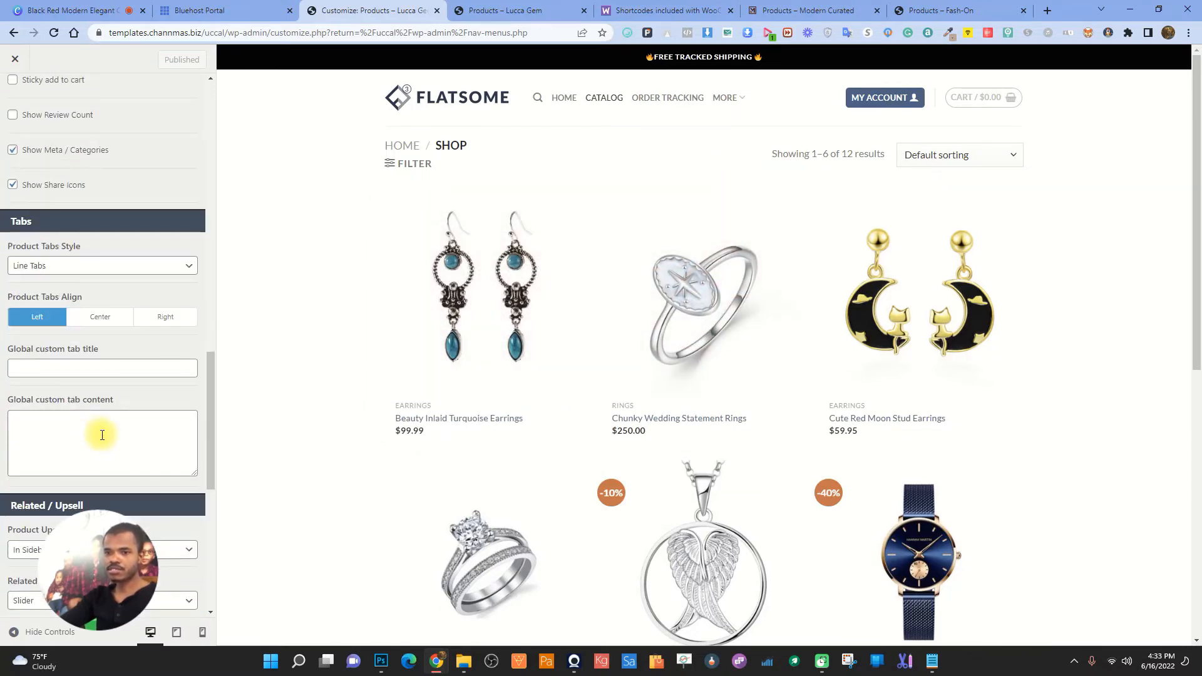
pyautogui.scroll(5, 99, 429)
pyautogui.click(15, 95)
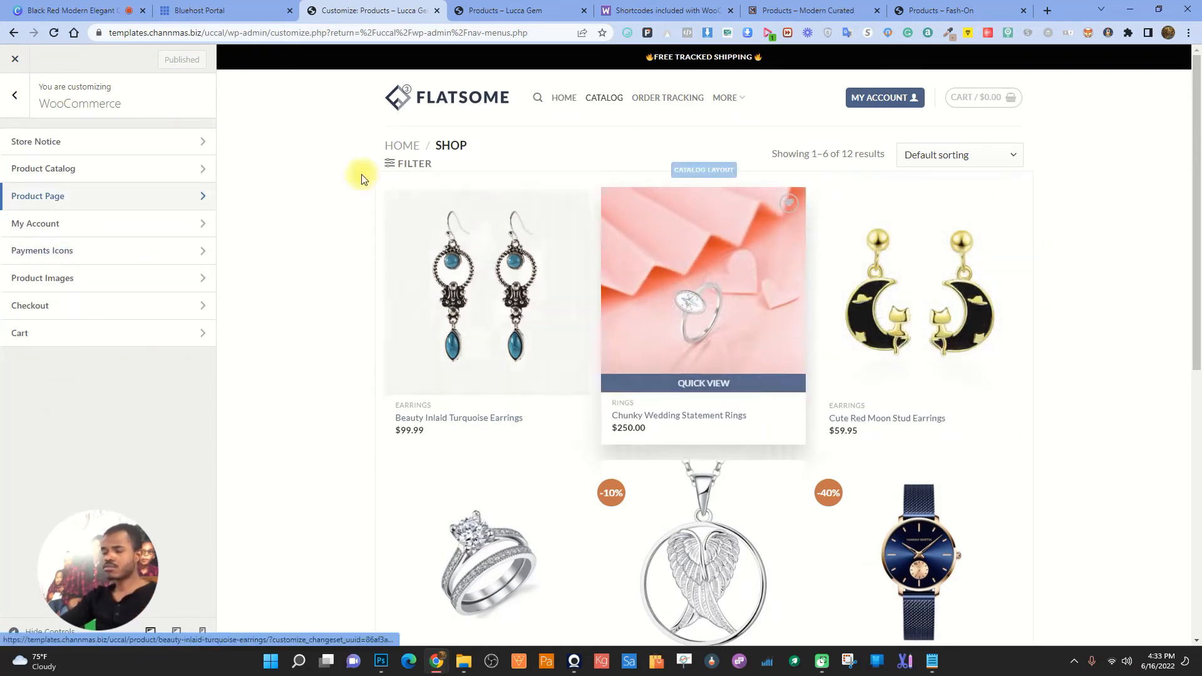
pyautogui.click(502, 7)
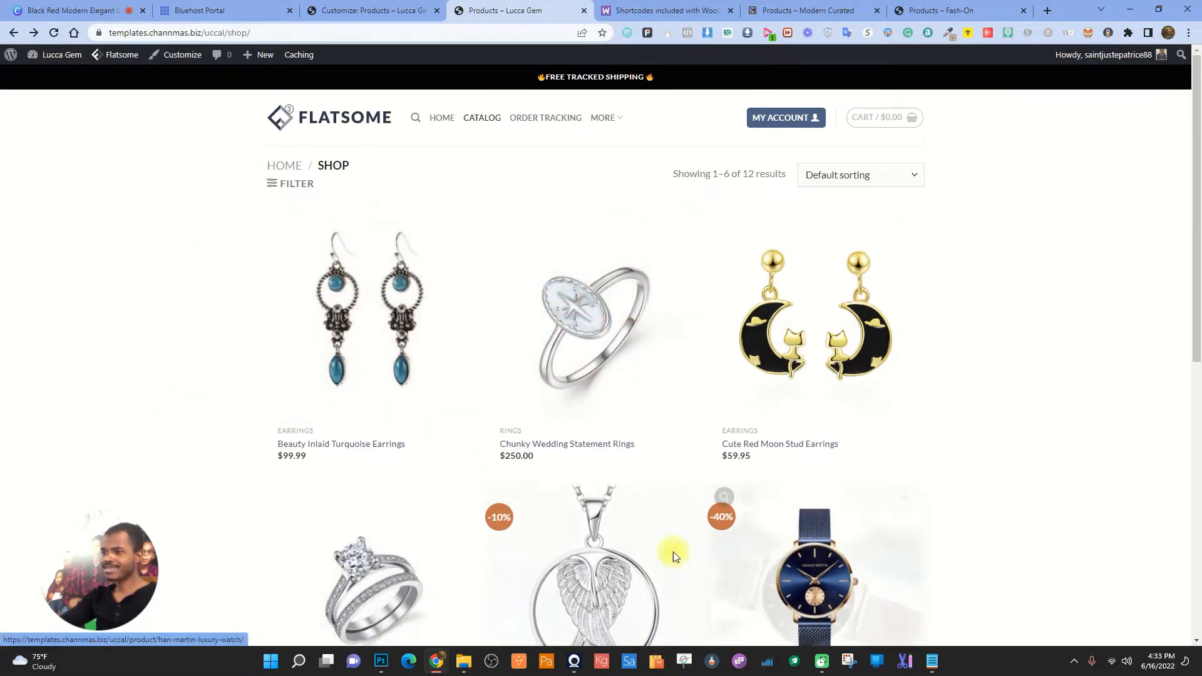
pyautogui.scroll(-4, 682, 437)
pyautogui.scroll(2, 717, 436)
pyautogui.scroll(3, 717, 437)
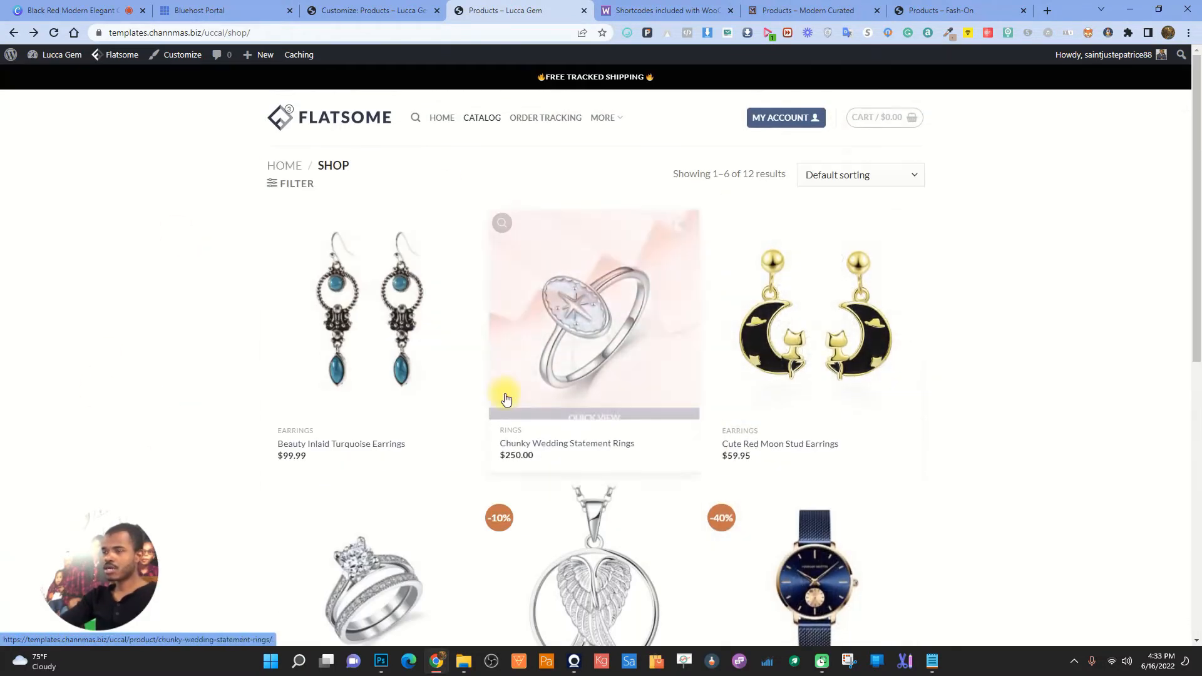
# - In Layout, preview the boxed and framed layouts, then set Content Color to Dark
pyautogui.click(358, 7)
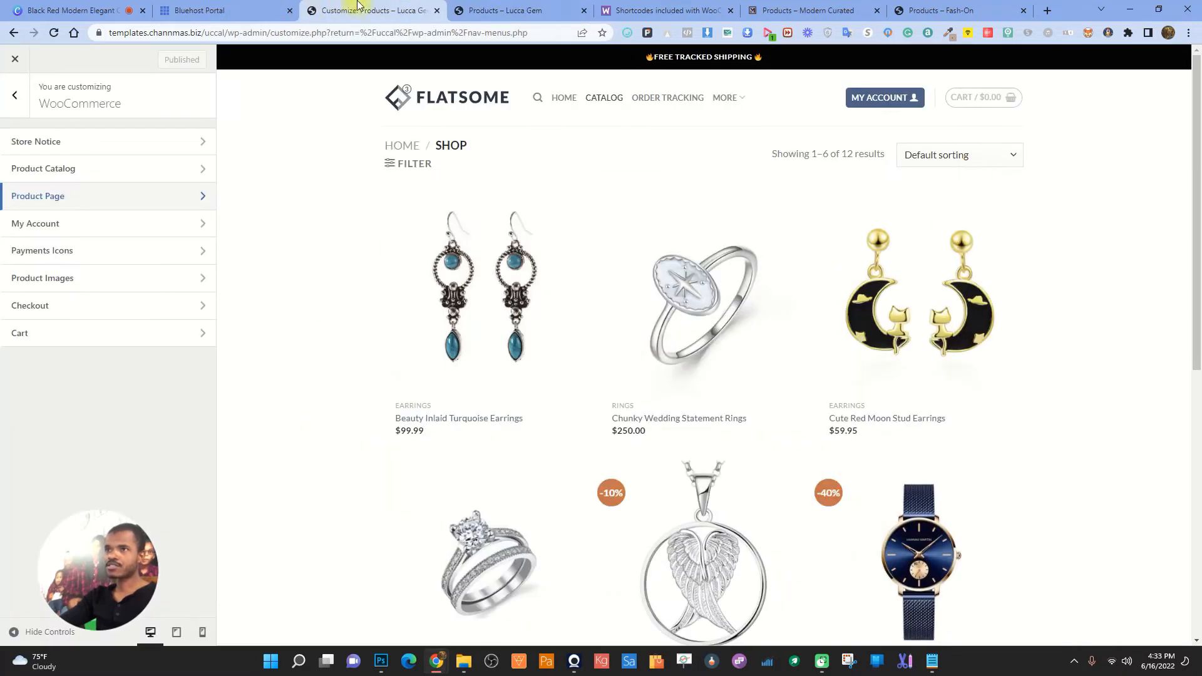
pyautogui.click(15, 95)
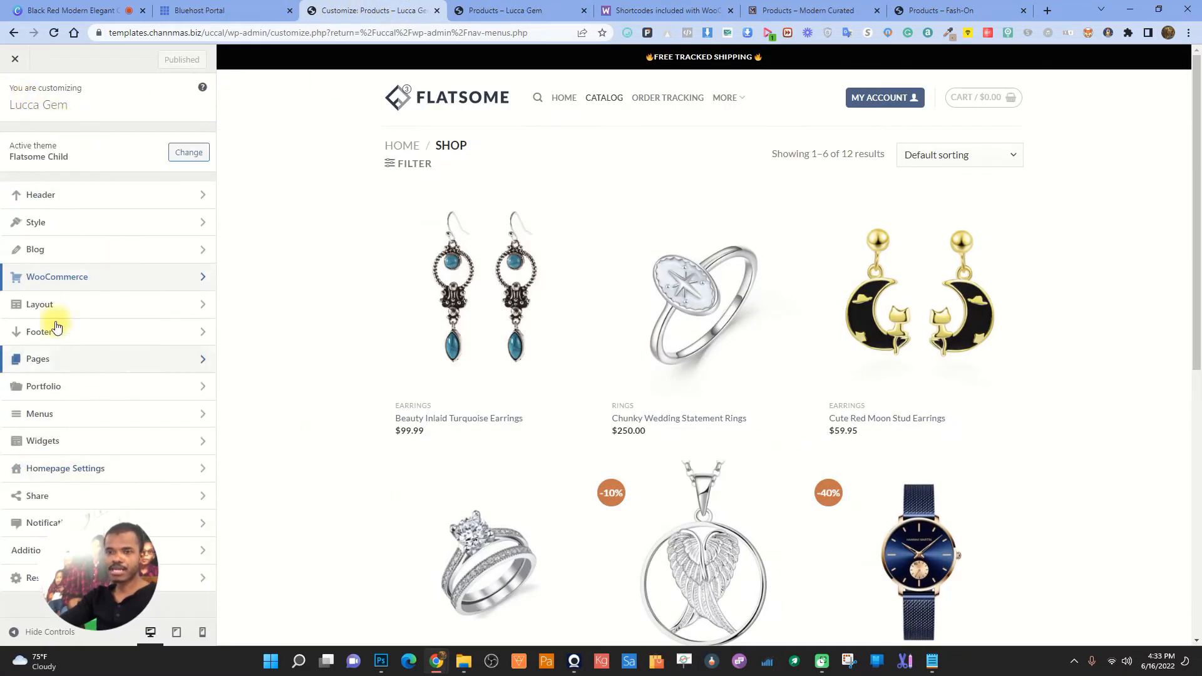
pyautogui.click(111, 314)
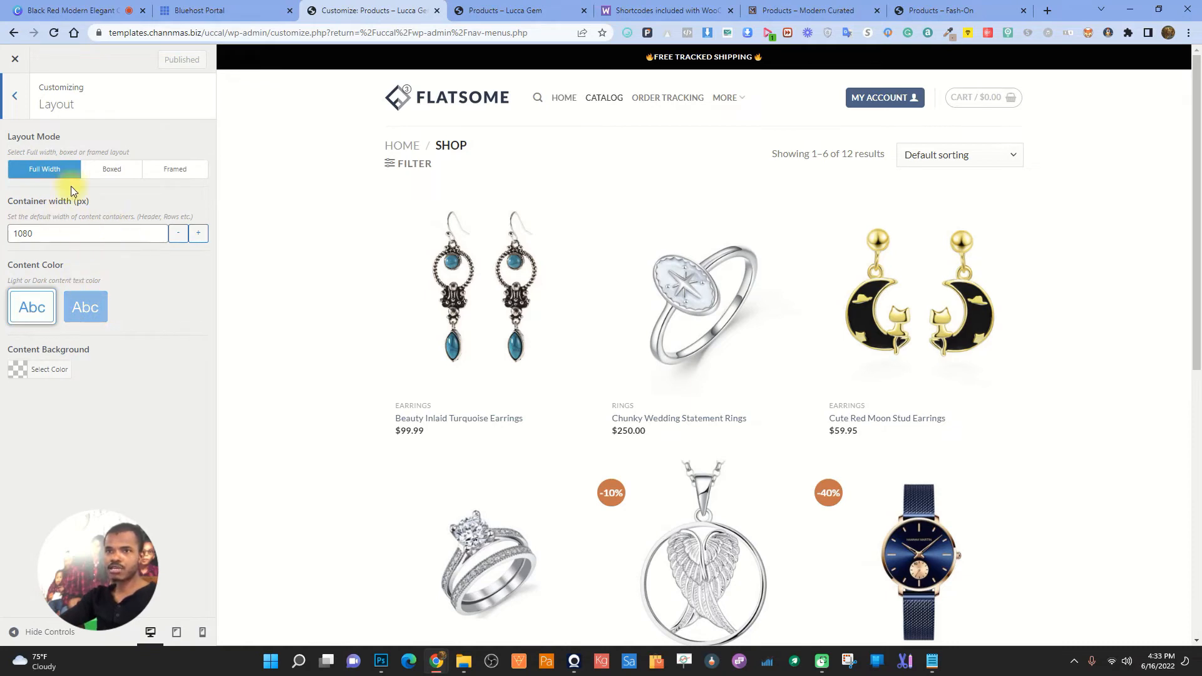
pyautogui.click(101, 170)
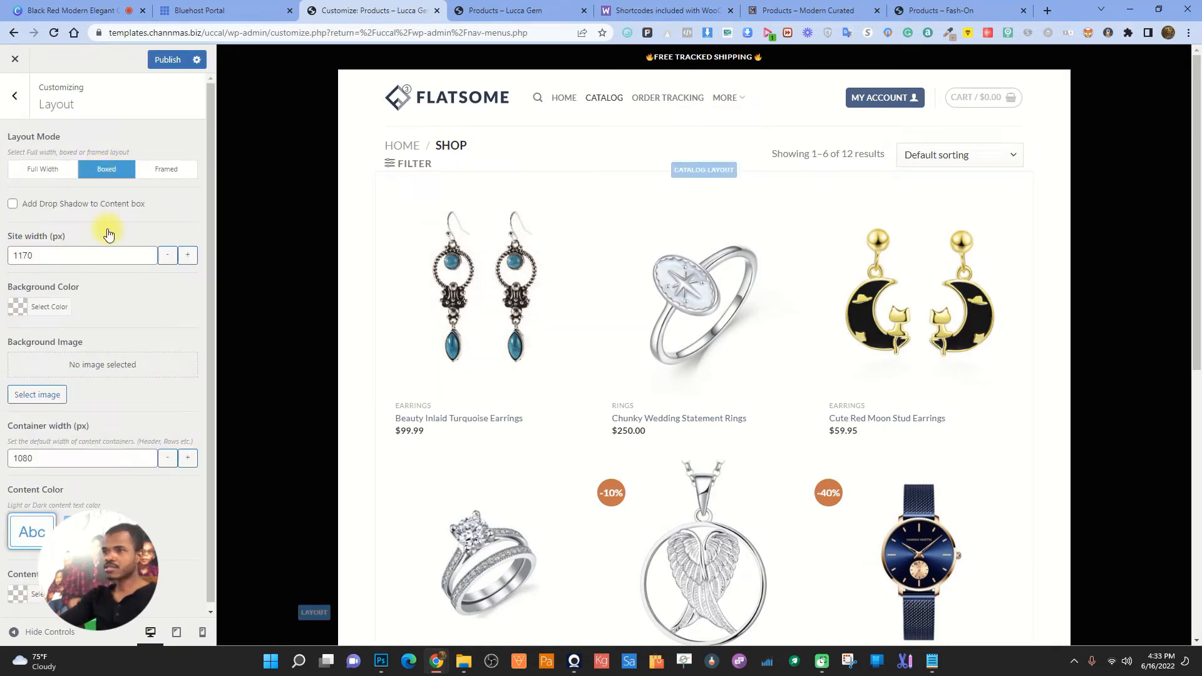
pyautogui.click(149, 170)
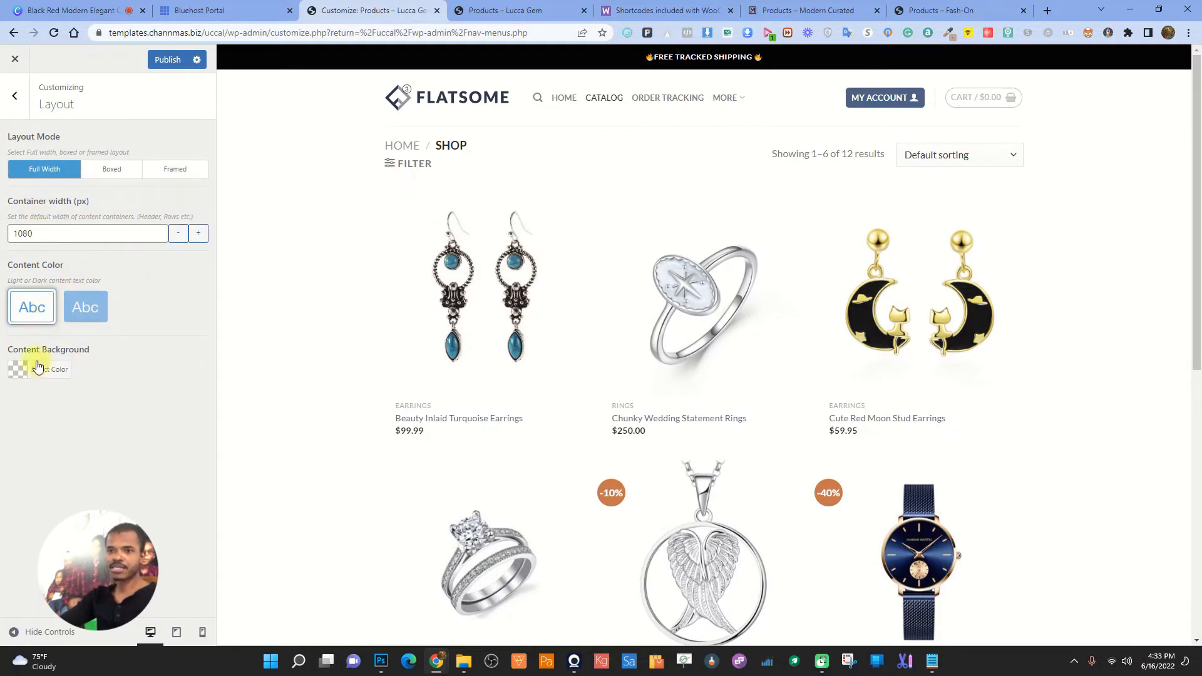
pyautogui.click(86, 307)
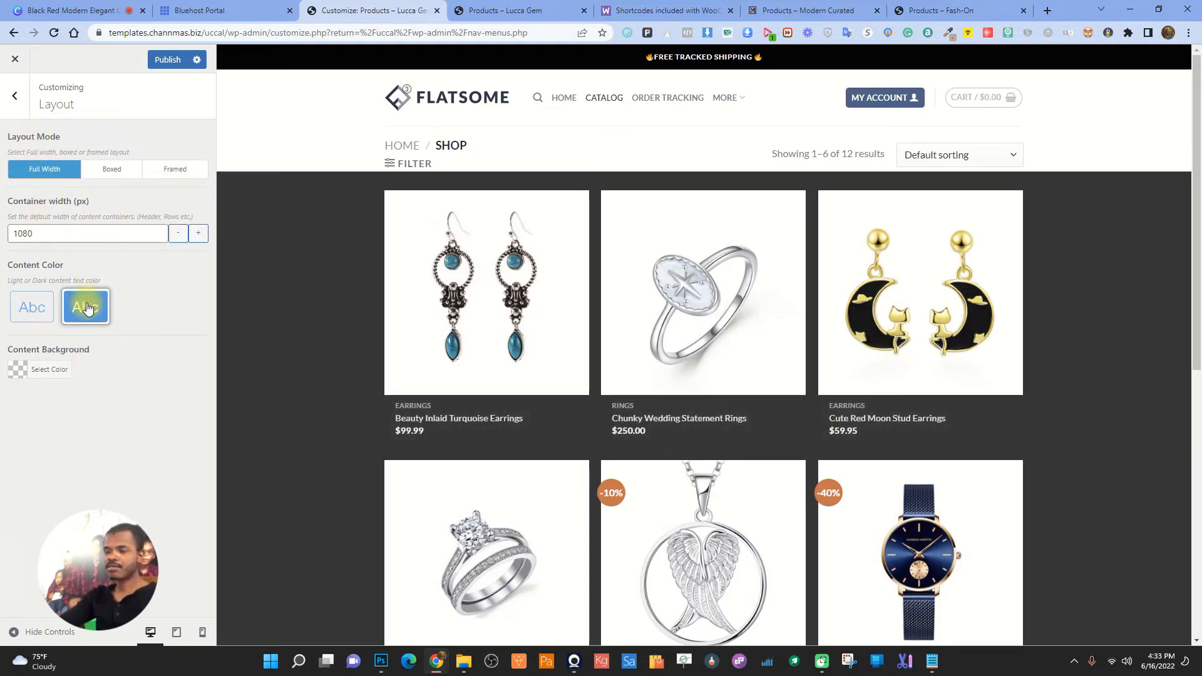
# - Copy Fash-On's light gray background colour #F1F0F0 with the colour-picker extension
pyautogui.click(44, 365)
pyautogui.click(961, 8)
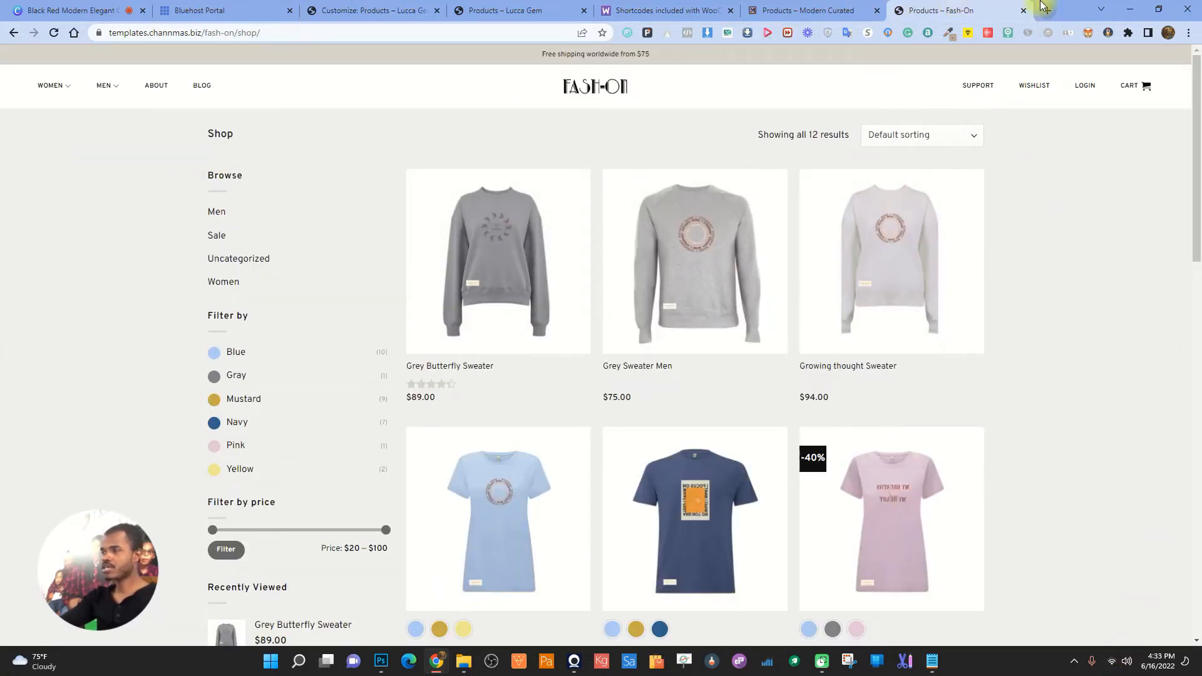
pyautogui.click(948, 32)
pyautogui.click(942, 47)
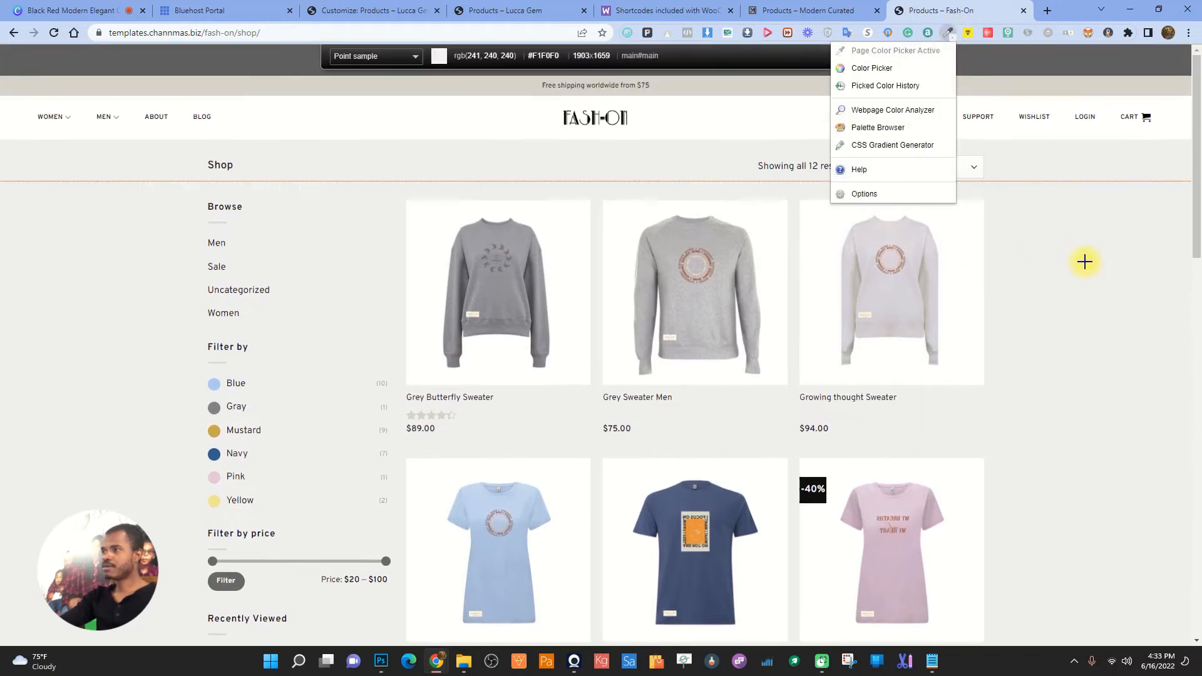
pyautogui.click(1095, 261)
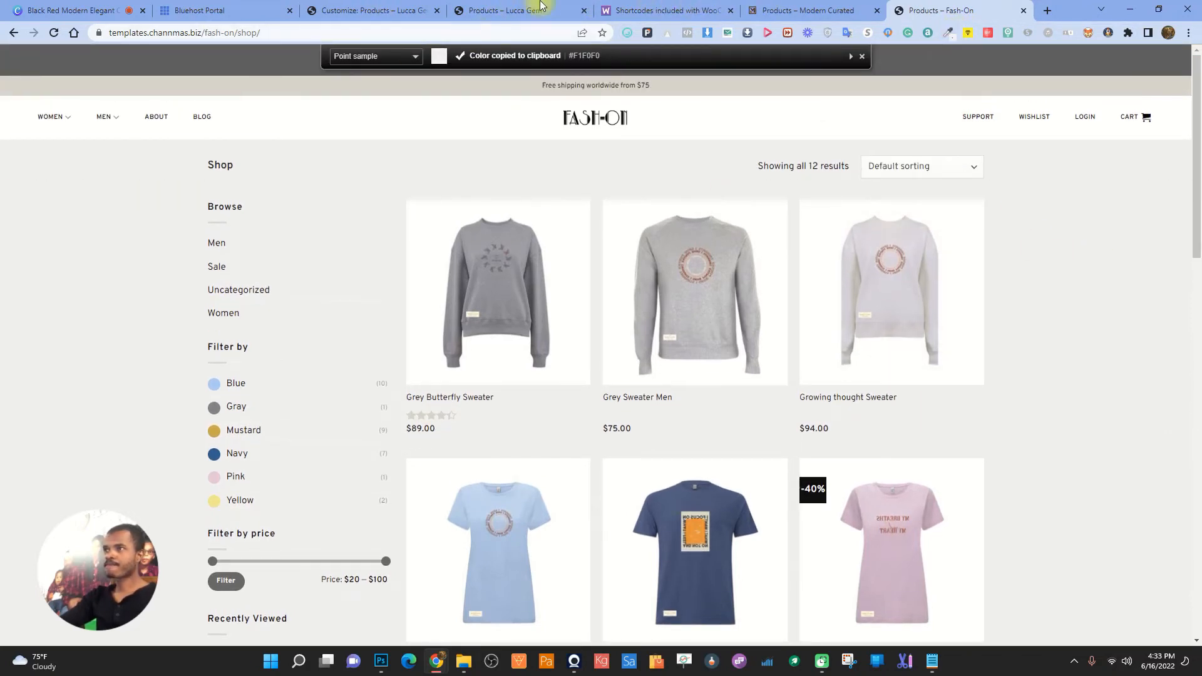
pyautogui.click(351, 7)
# - Paste #F1F0F0 as the Content Background colour
pyautogui.rightClick(91, 364)
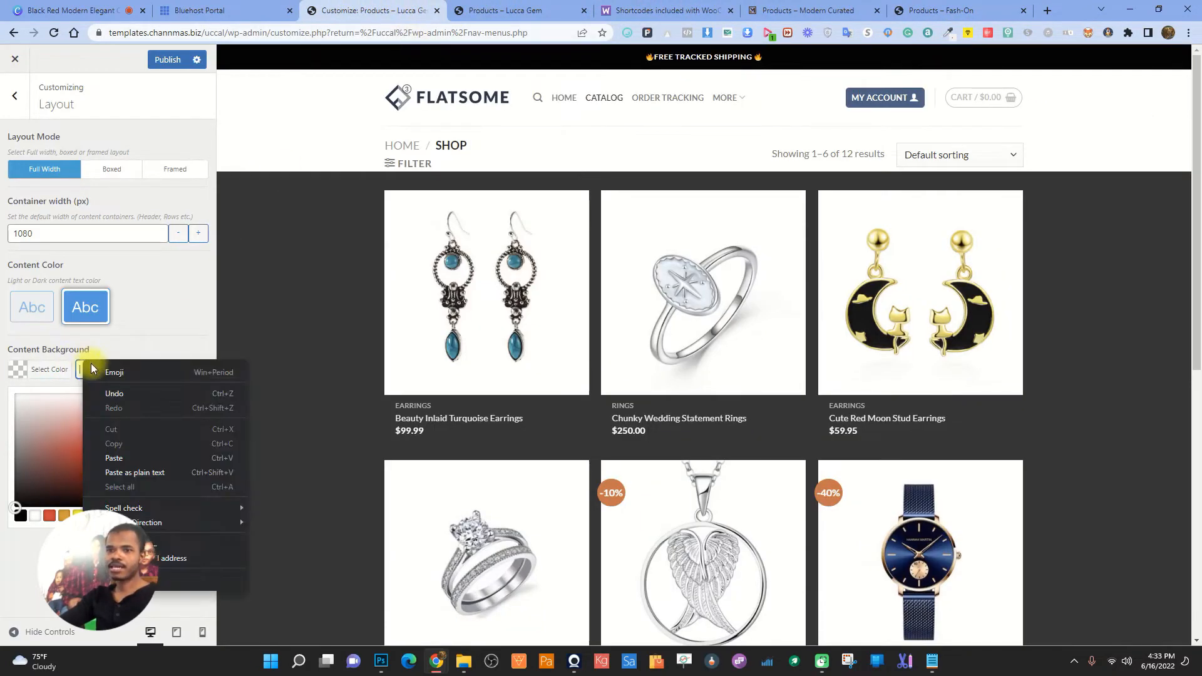
pyautogui.click(115, 457)
pyautogui.click(167, 360)
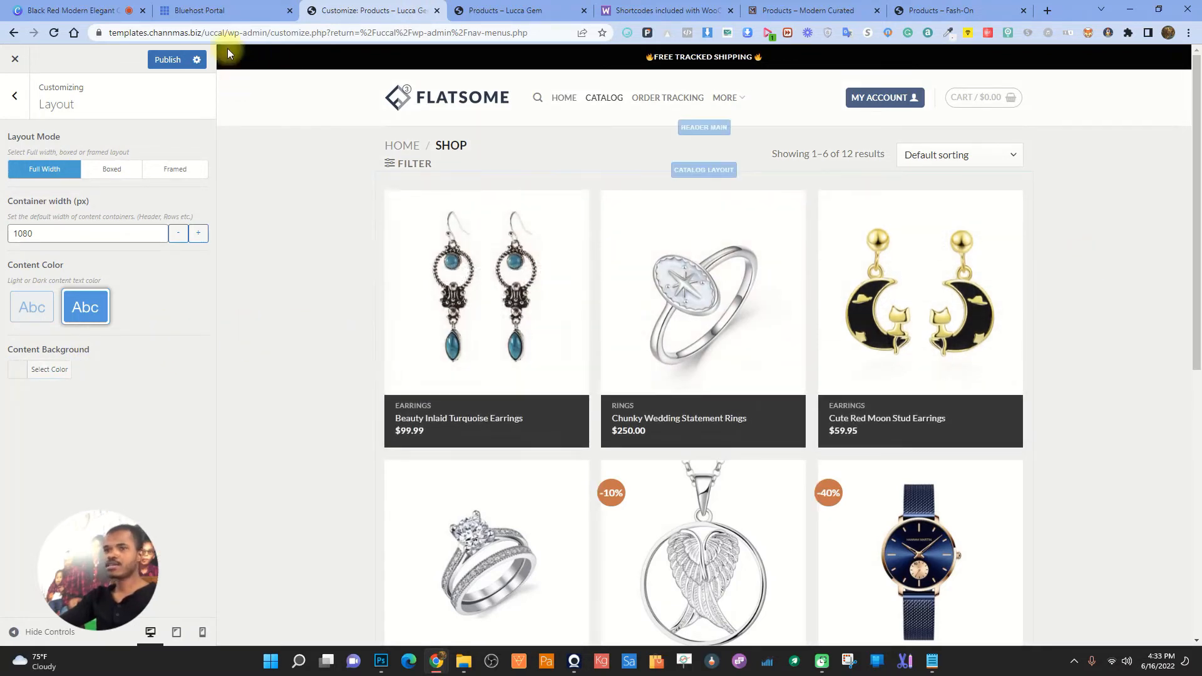
# - Publish the layout changes and view the light gray background on the live shop
pyautogui.click(175, 61)
pyautogui.click(518, 10)
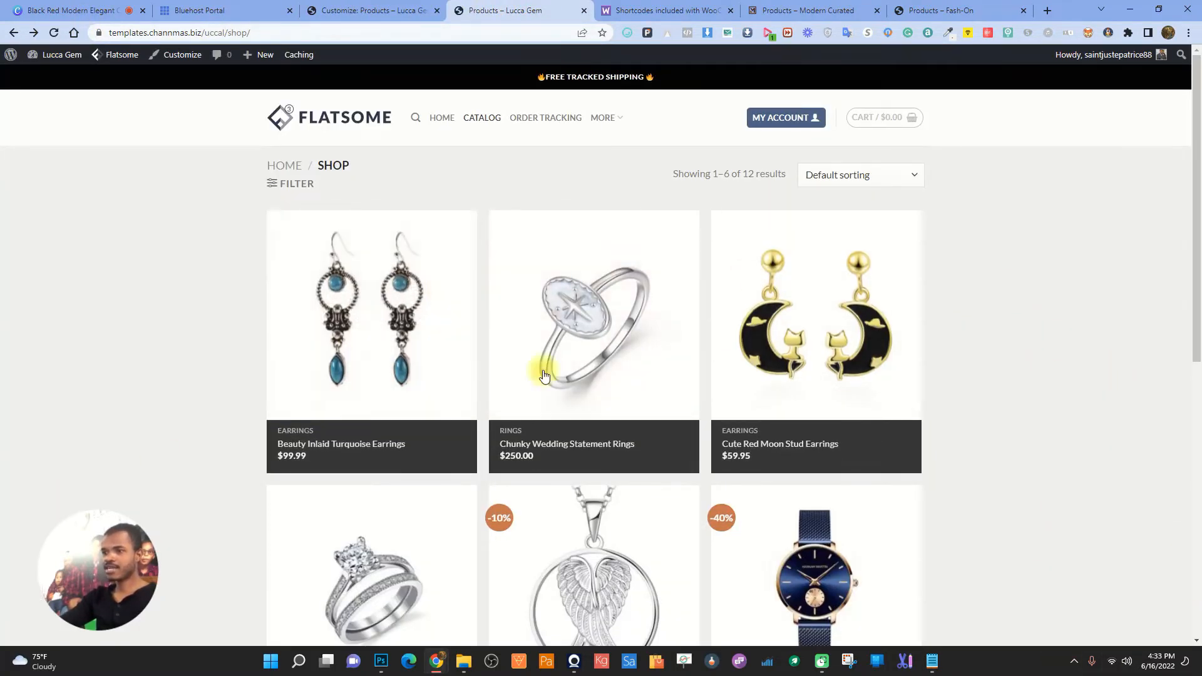
pyautogui.scroll(-4, 1030, 292)
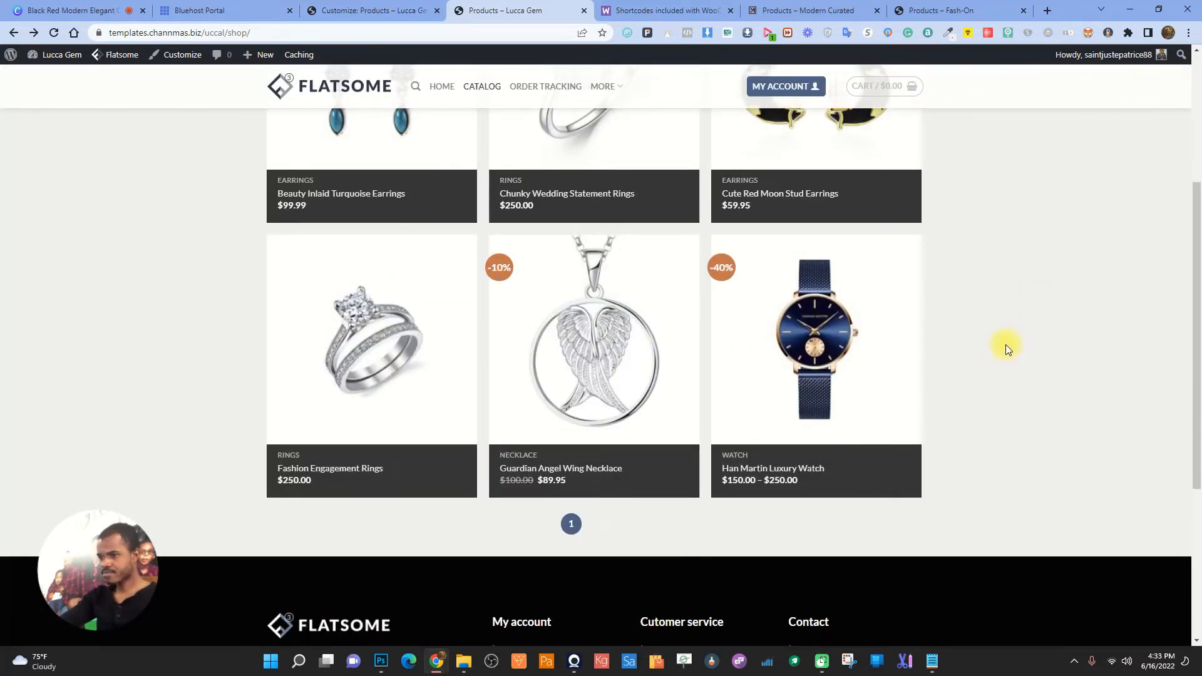
pyautogui.scroll(4, 980, 355)
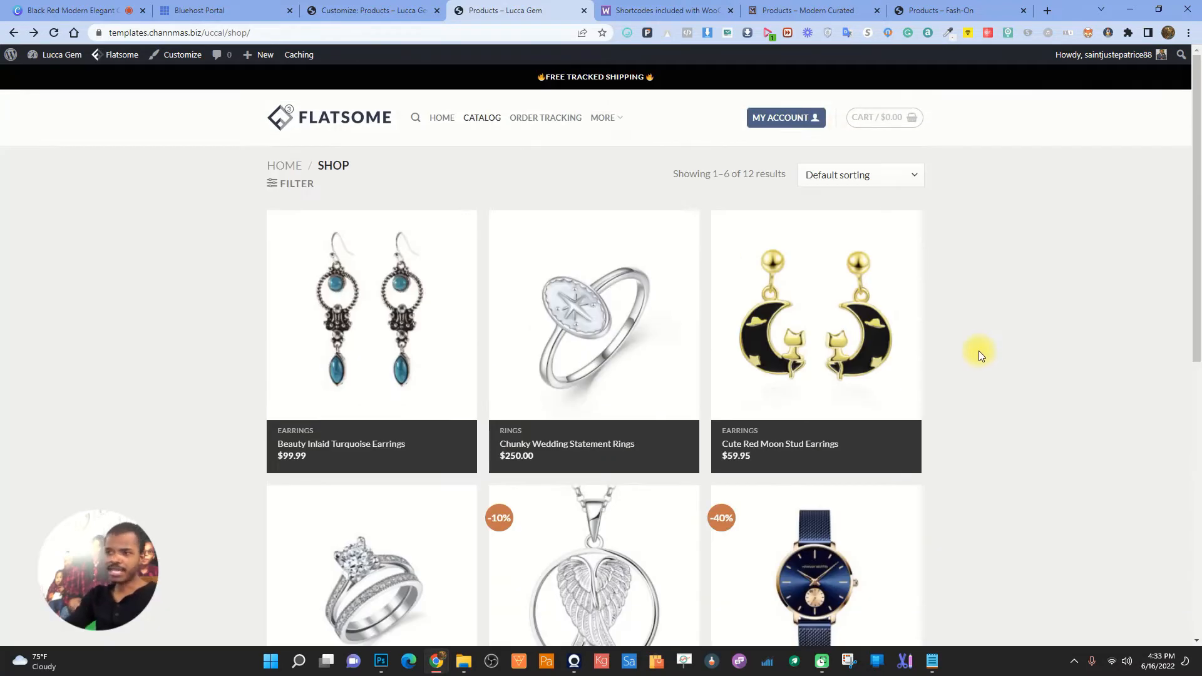
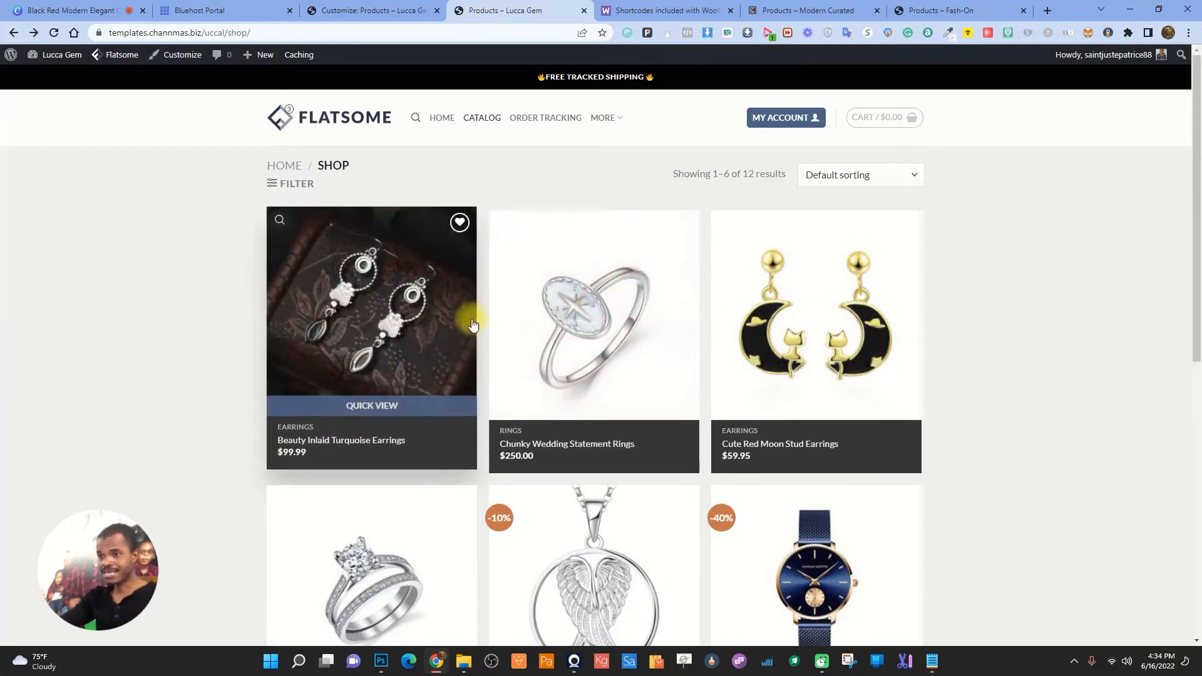
# - Go from the live shop back to the Lucca Gem customizer's Layout panel (Full Width, 1080 px container)
pyautogui.scroll(-5, 649, 376)
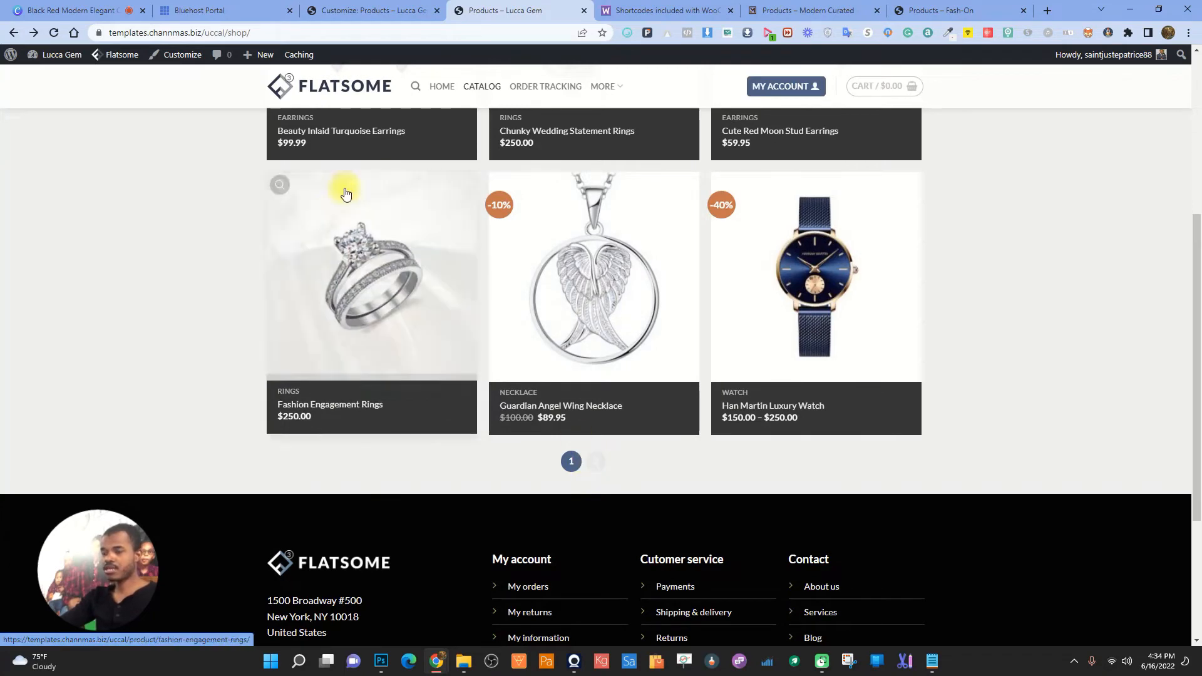
pyautogui.click(378, 10)
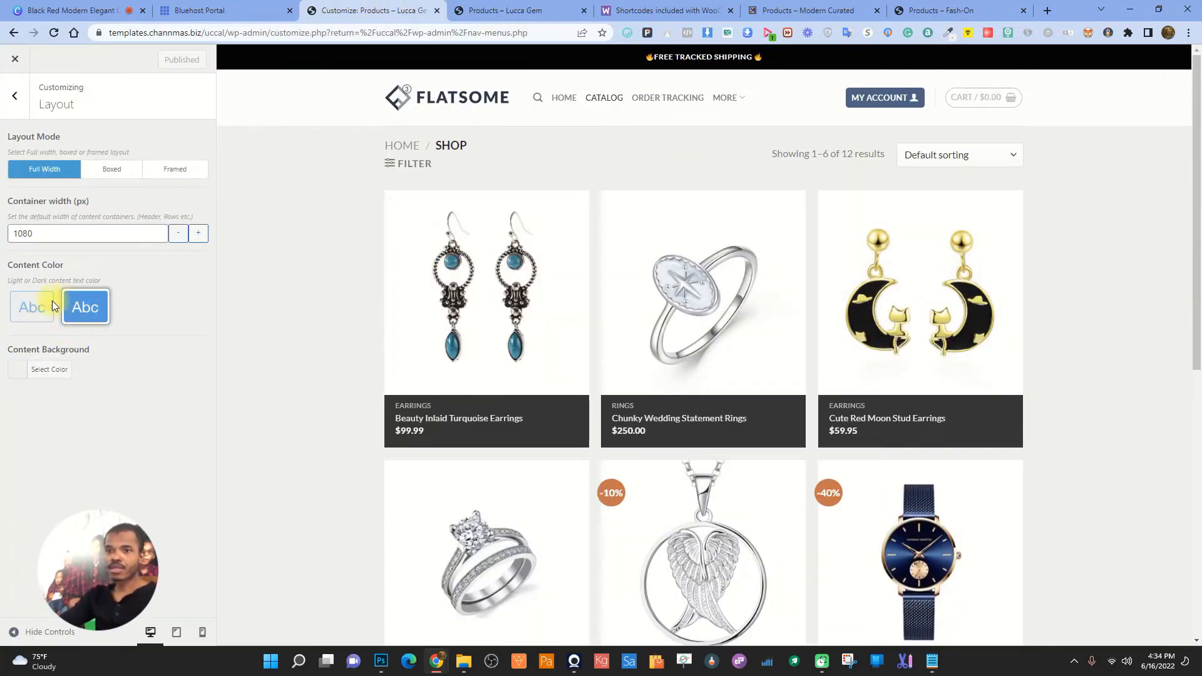
# - Pick the light Abc content text colour and check the result on the live shop page
pyautogui.click(53, 306)
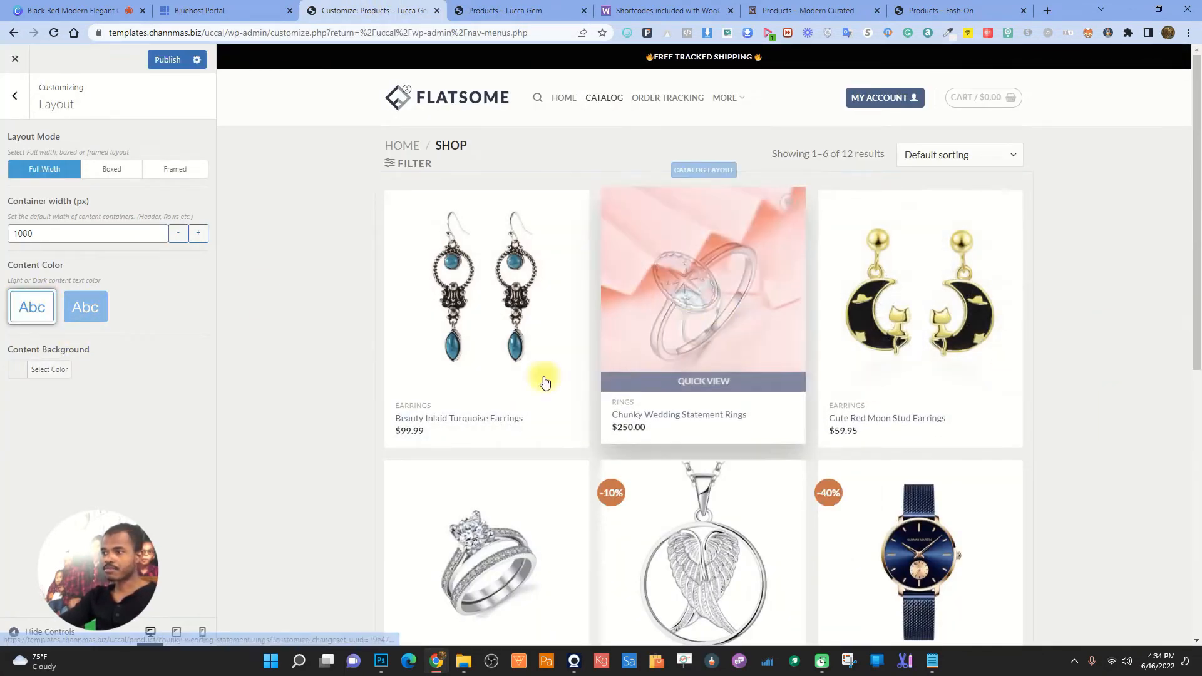
pyautogui.click(466, 6)
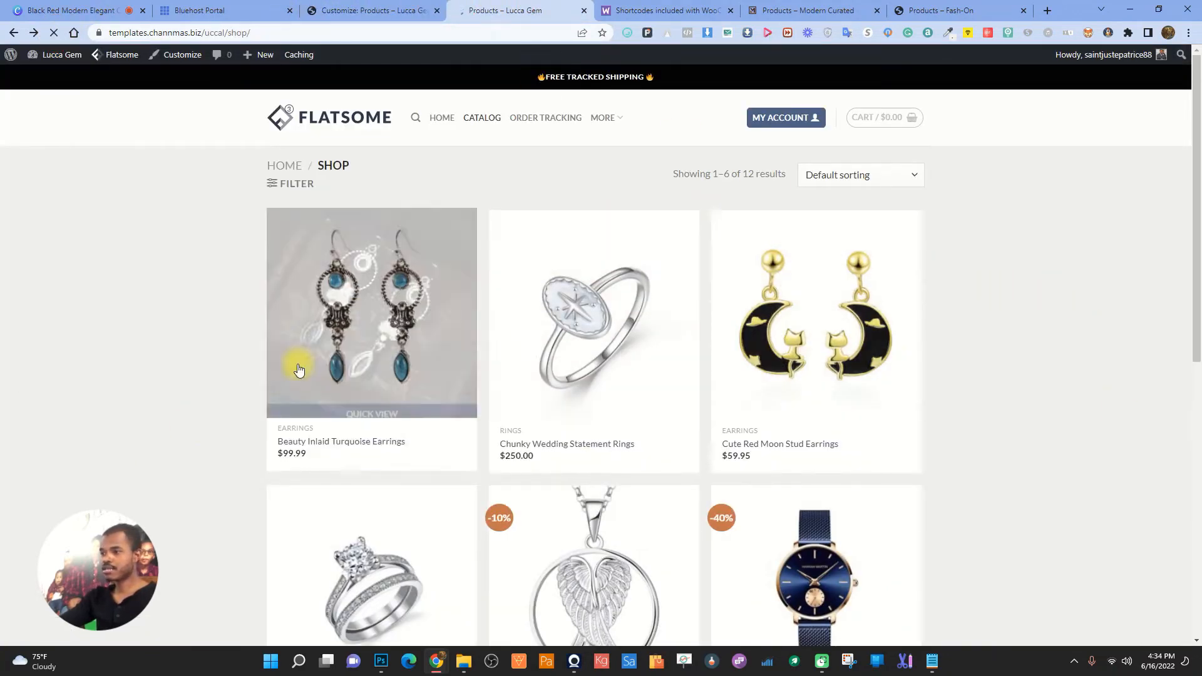
pyautogui.scroll(-5, 261, 397)
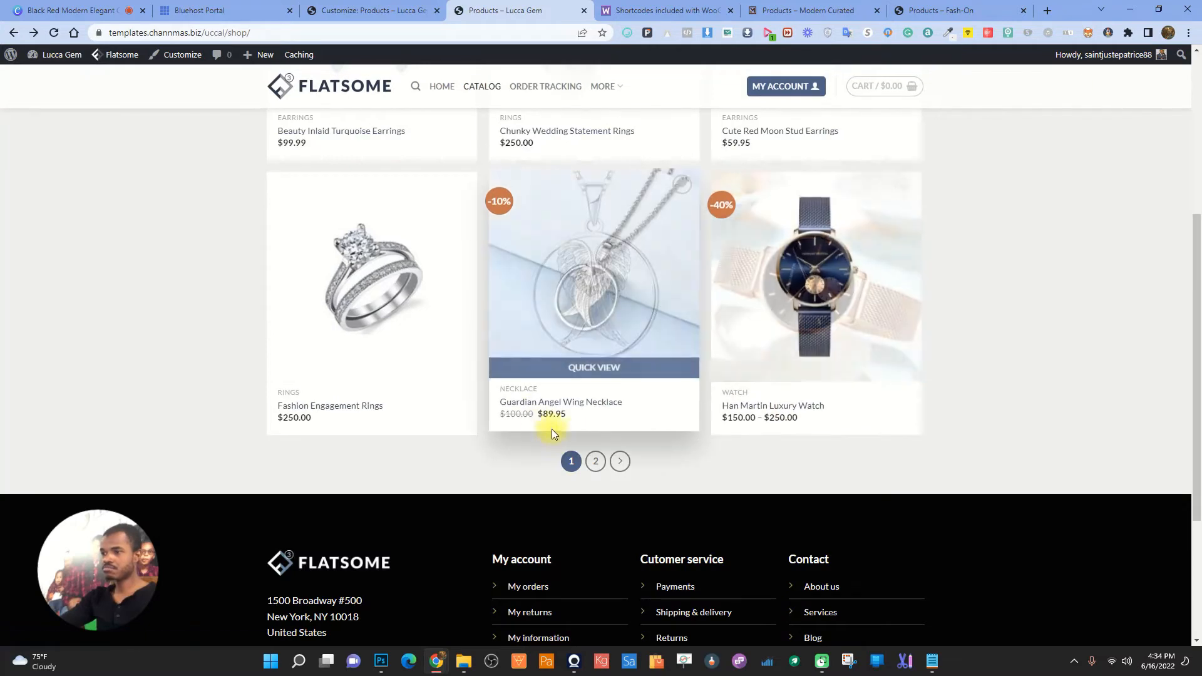
pyautogui.click(370, 10)
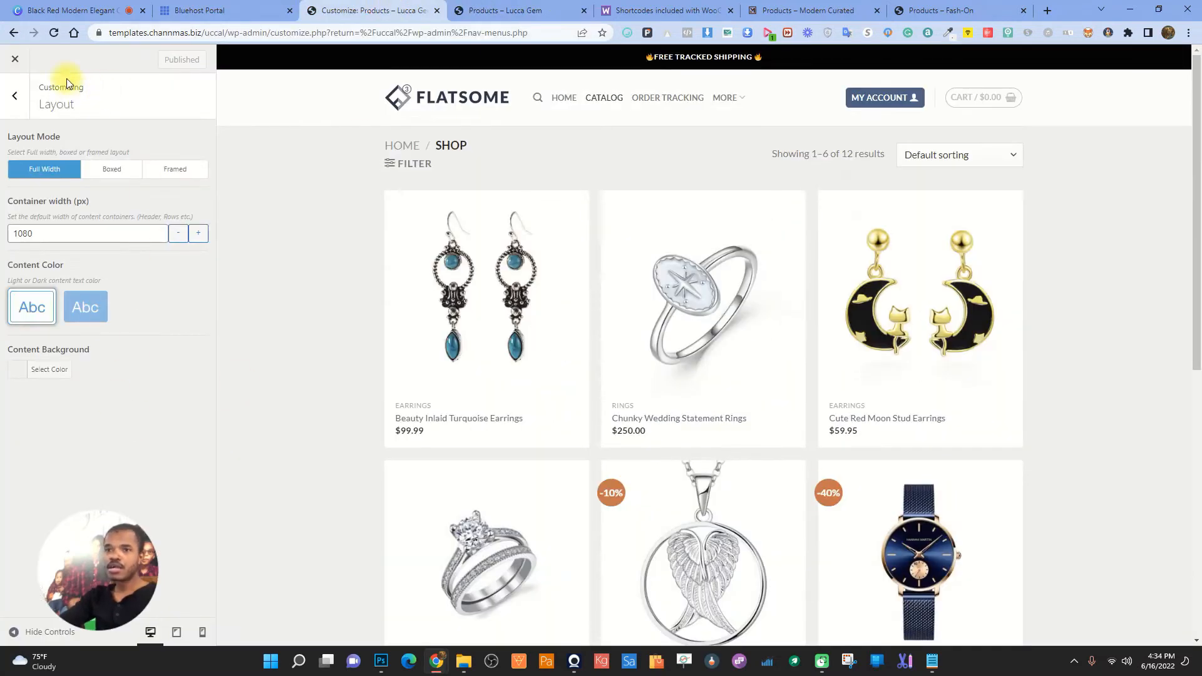
# - Look through the Footer and Additional CSS sections, ending on the main customizer list
pyautogui.click(15, 95)
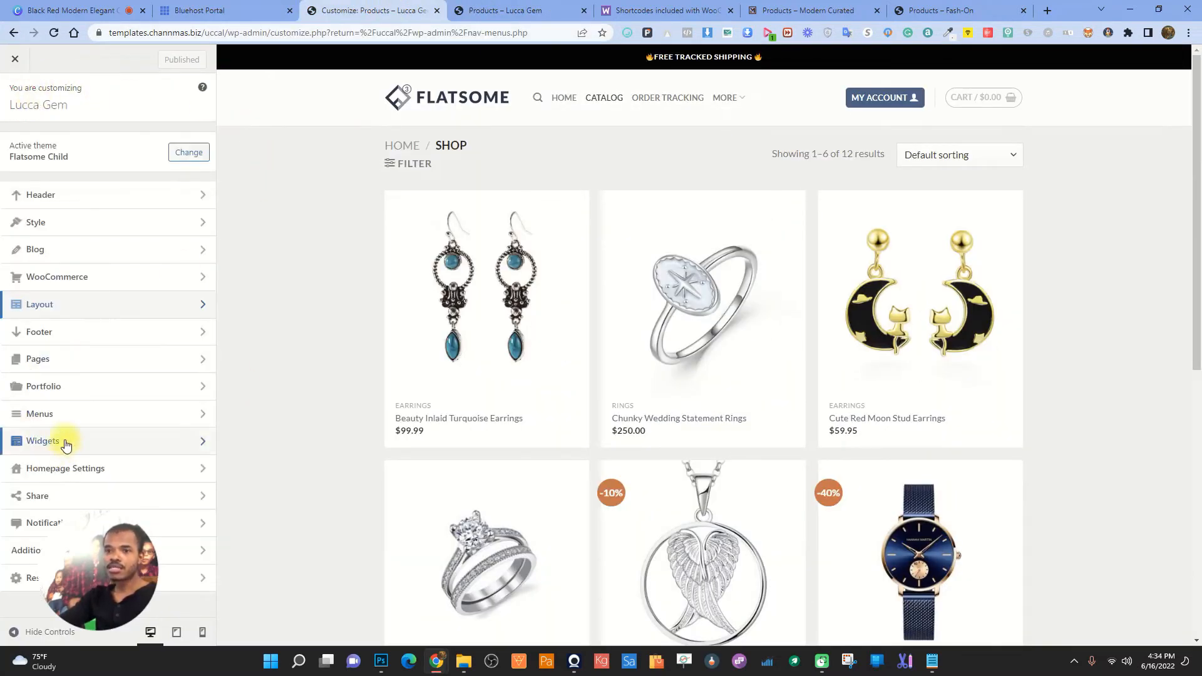
pyautogui.click(94, 330)
pyautogui.click(15, 97)
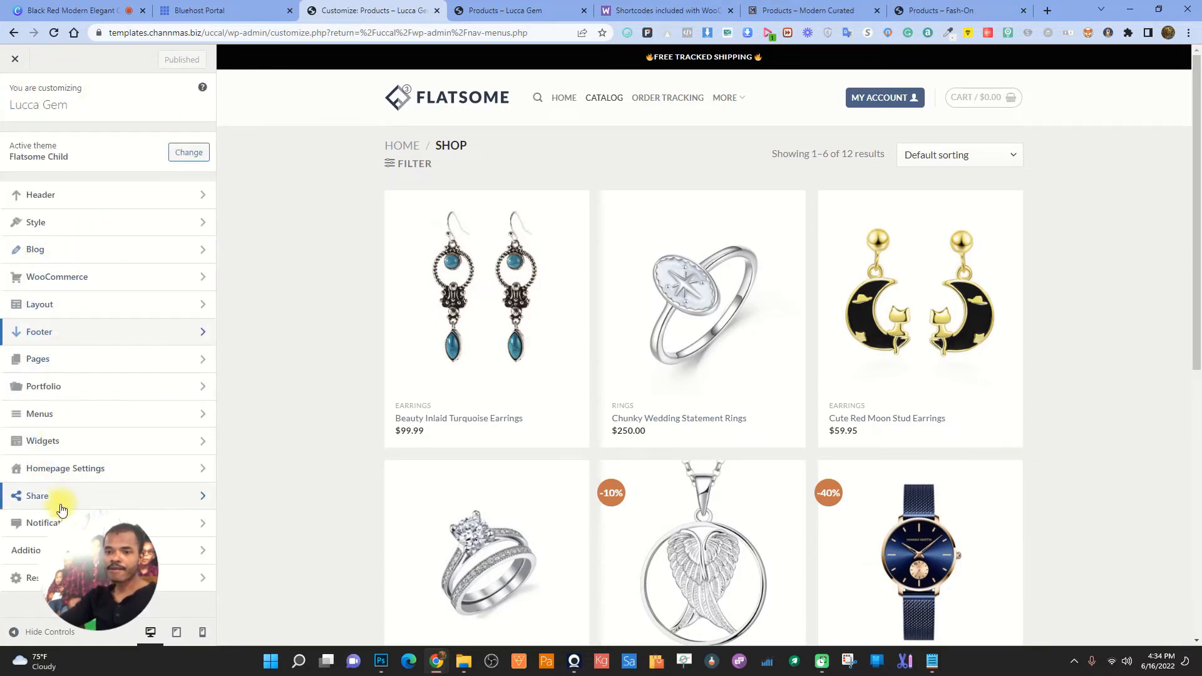
pyautogui.click(94, 550)
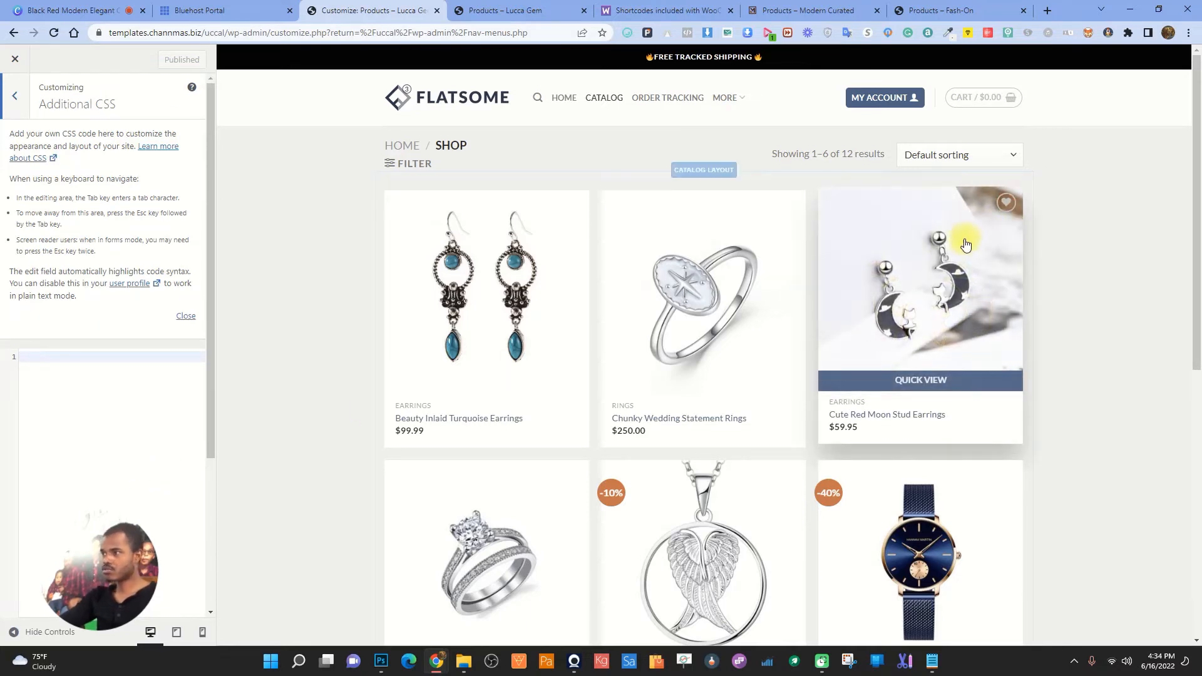
pyautogui.click(17, 97)
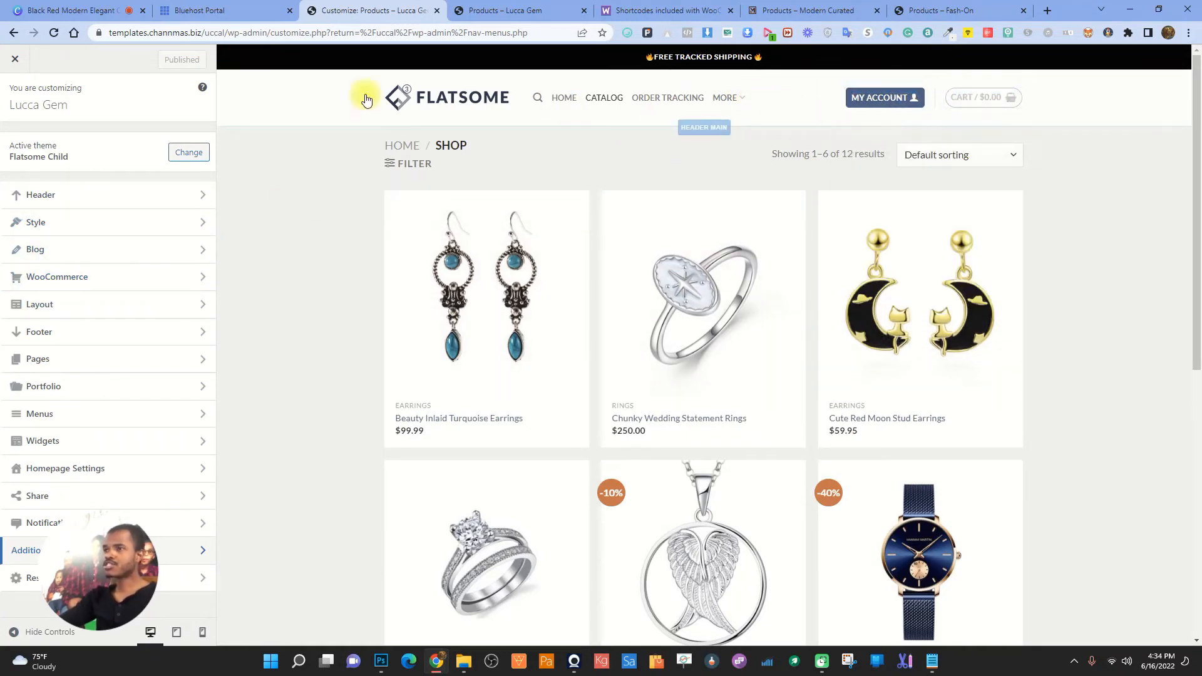
# - Start uploading a new logo from Logo & Site Identity, browsing to the Downloads folder
pyautogui.click(449, 111)
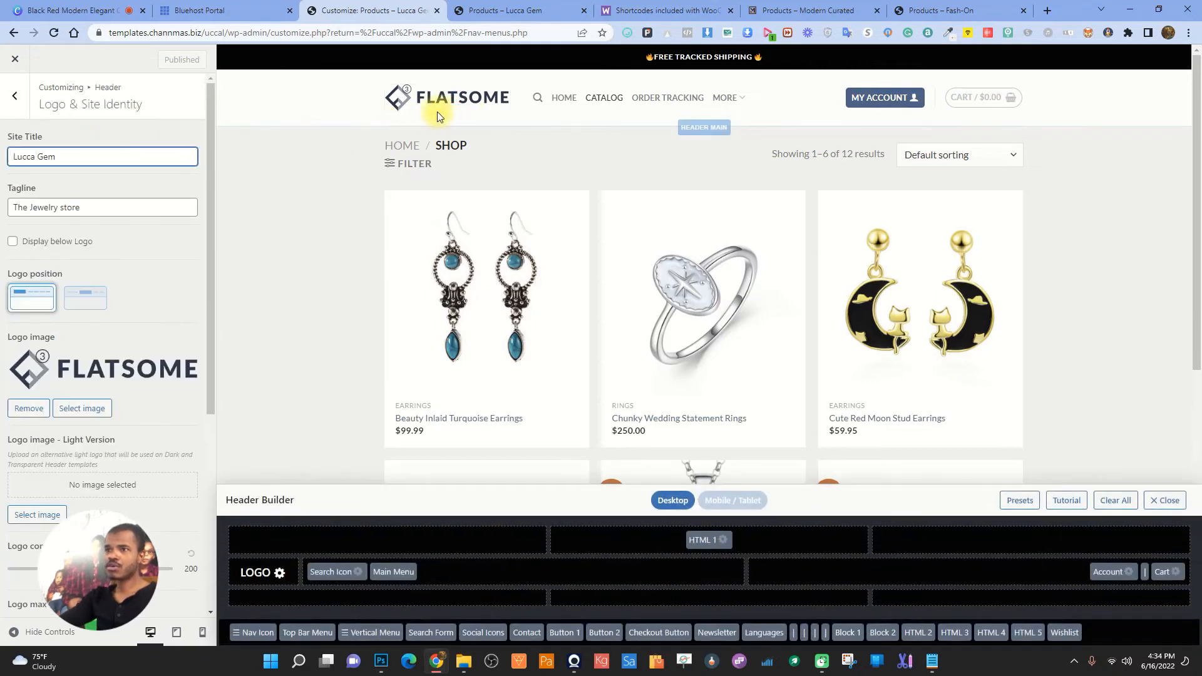
pyautogui.click(77, 410)
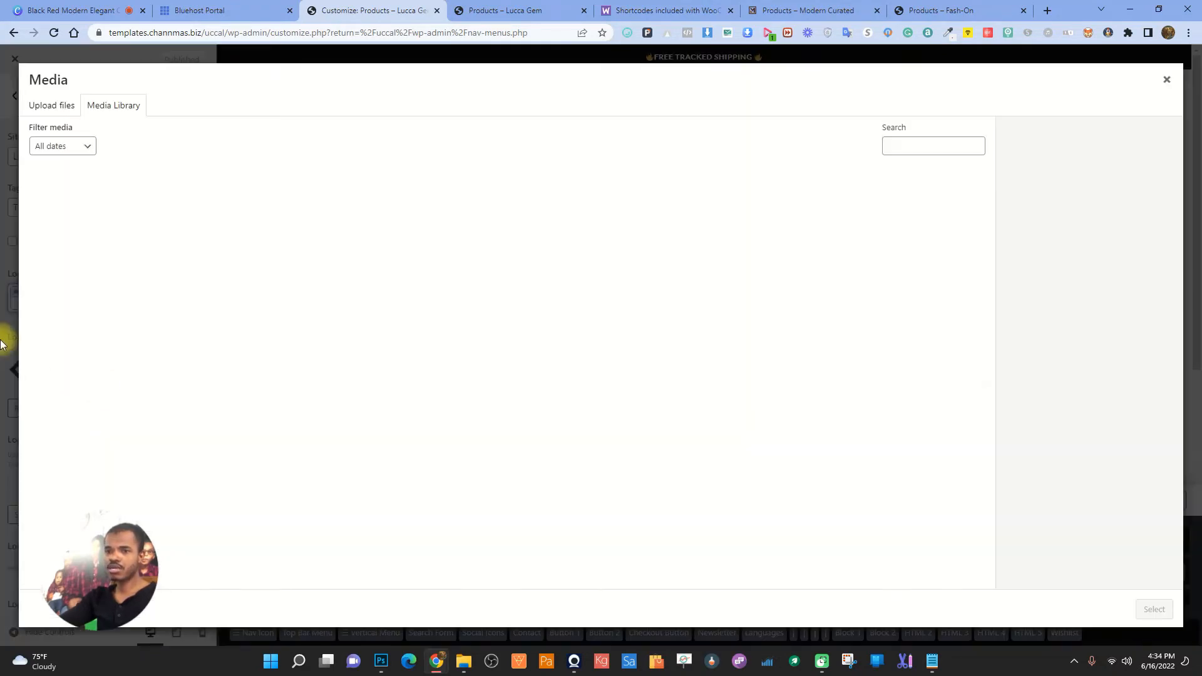
pyautogui.scroll(-6, 517, 443)
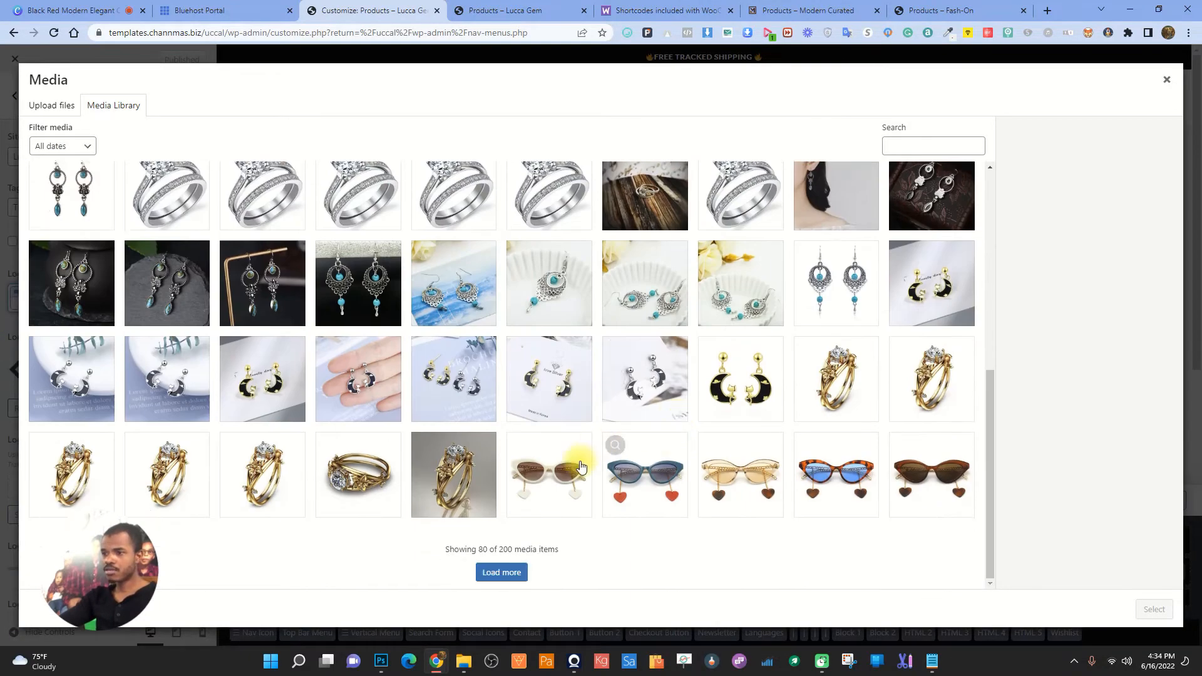
pyautogui.click(57, 103)
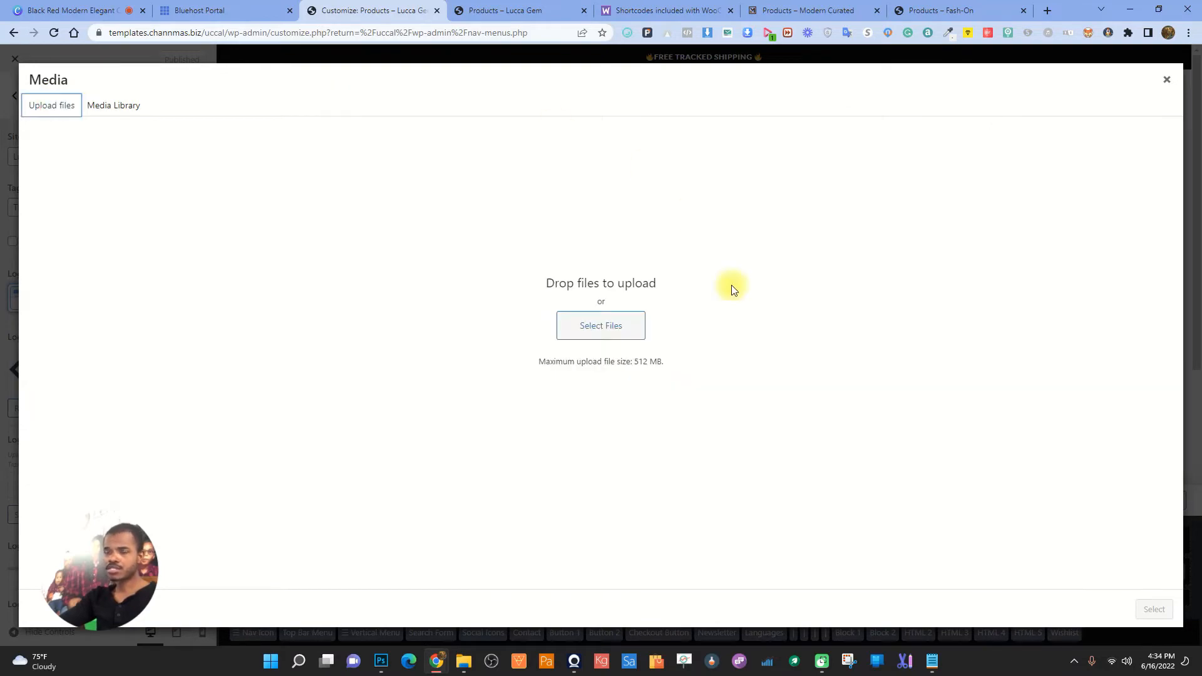
pyautogui.click(615, 341)
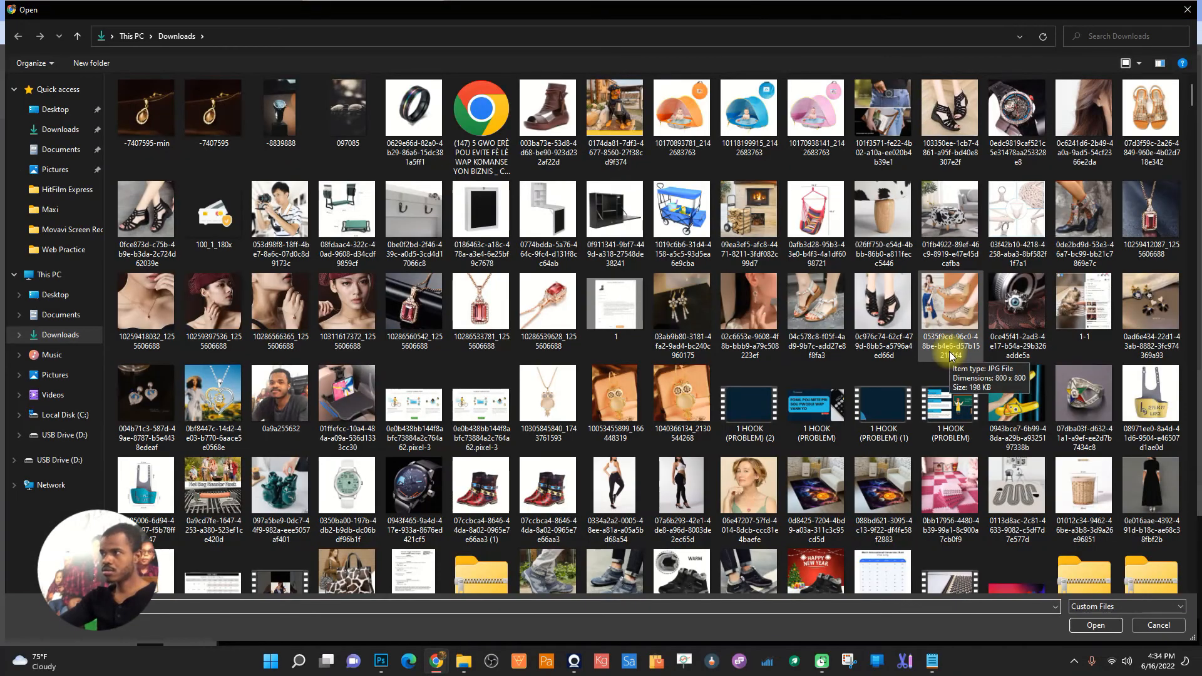
pyautogui.scroll(-10, 949, 351)
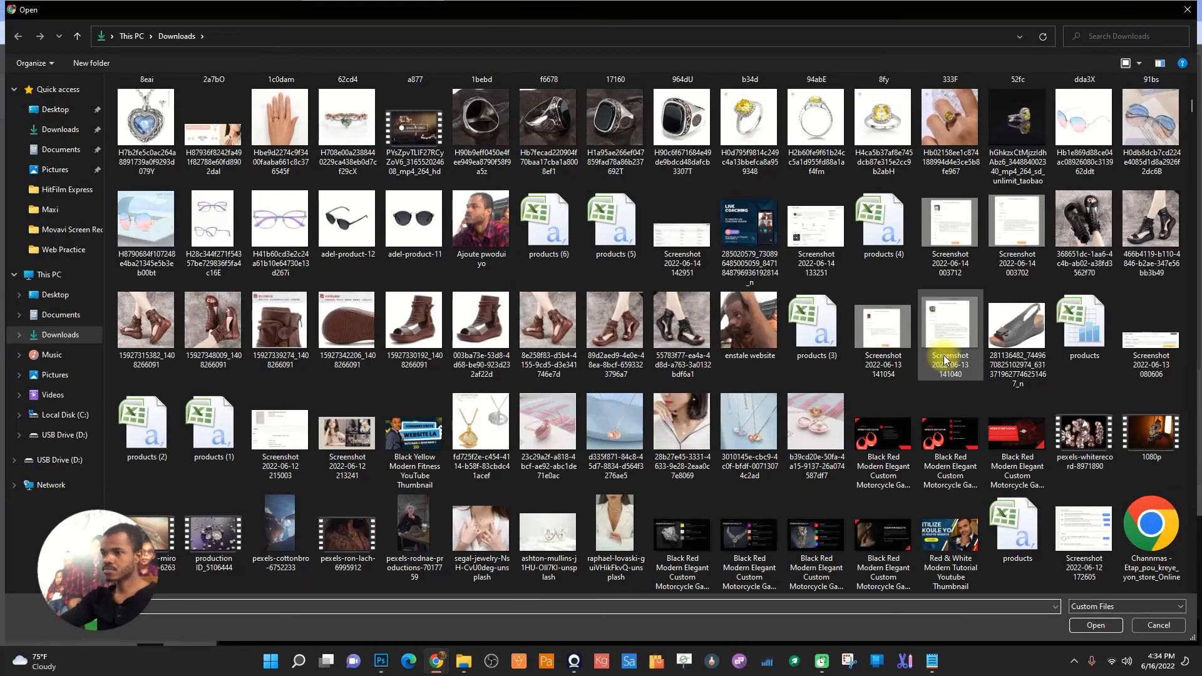
pyautogui.scroll(-10, 946, 359)
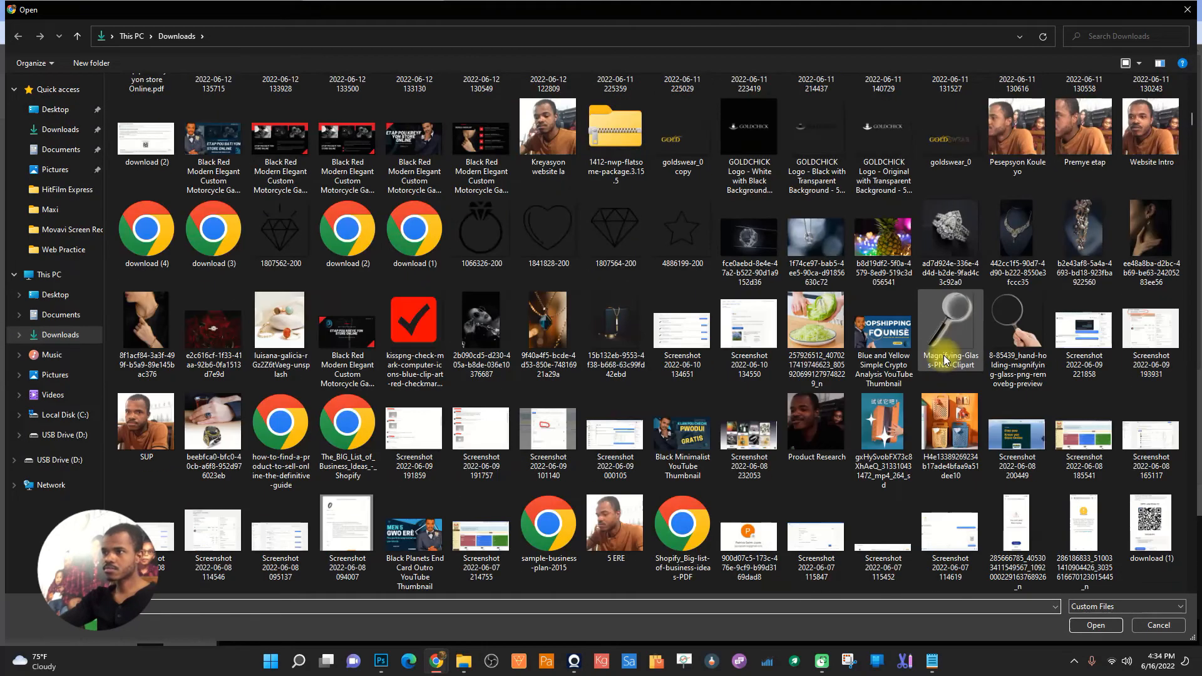
pyautogui.scroll(-6, 944, 359)
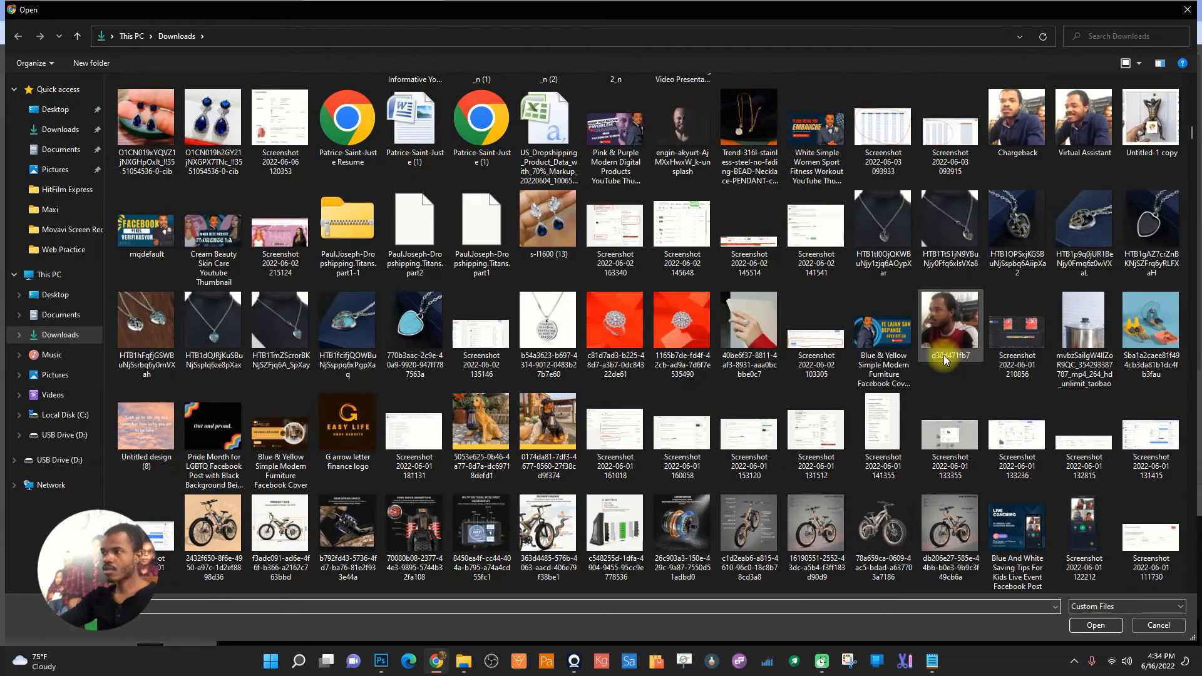
pyautogui.scroll(9, 944, 359)
pyautogui.scroll(10, 944, 358)
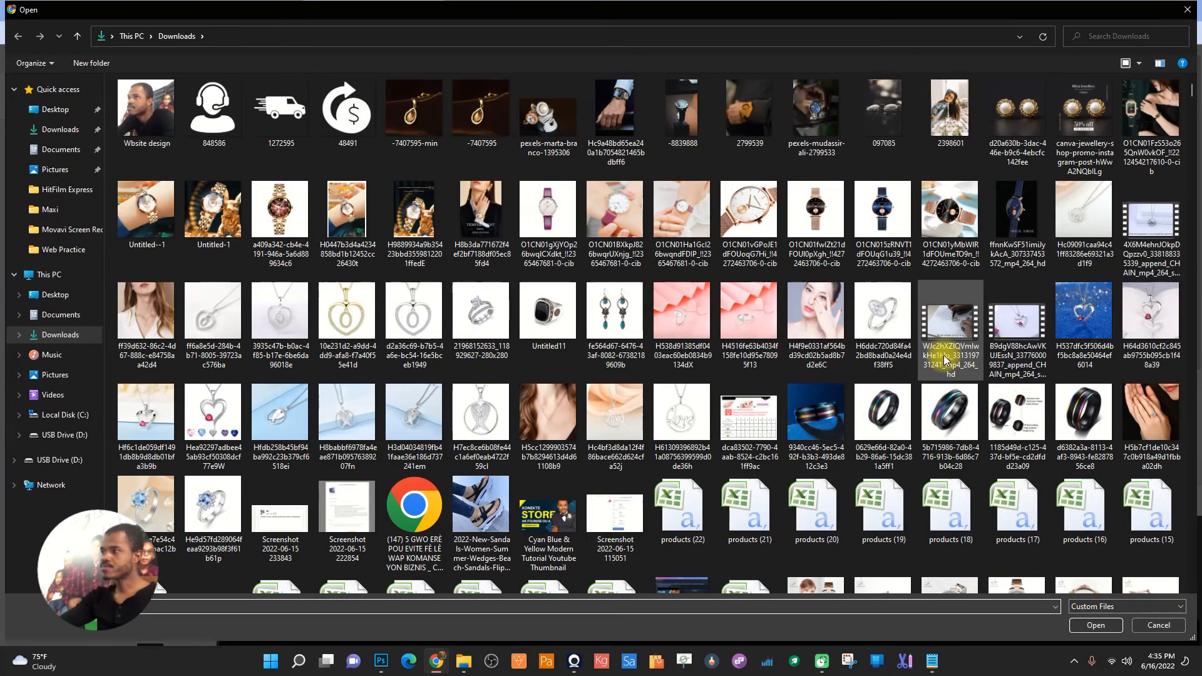
pyautogui.scroll(-10, 944, 355)
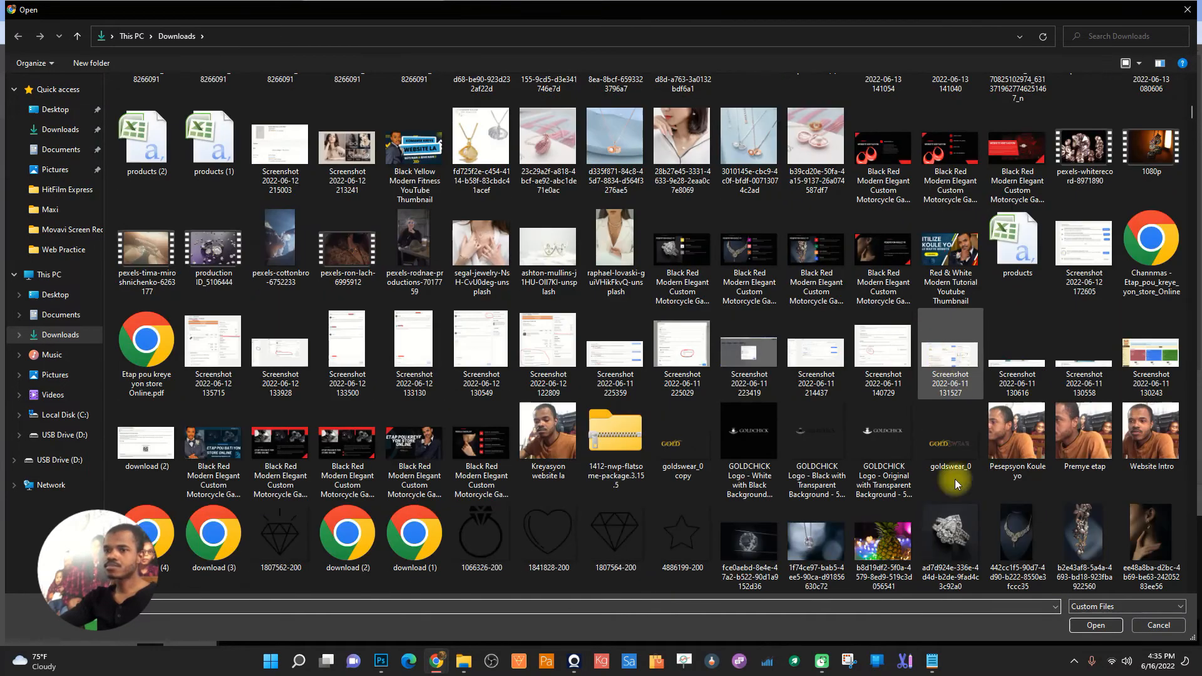
# - Cancel the logo upload, compare the Fash-On and Modern Curated storefronts, and return to the customizer
pyautogui.click(1168, 623)
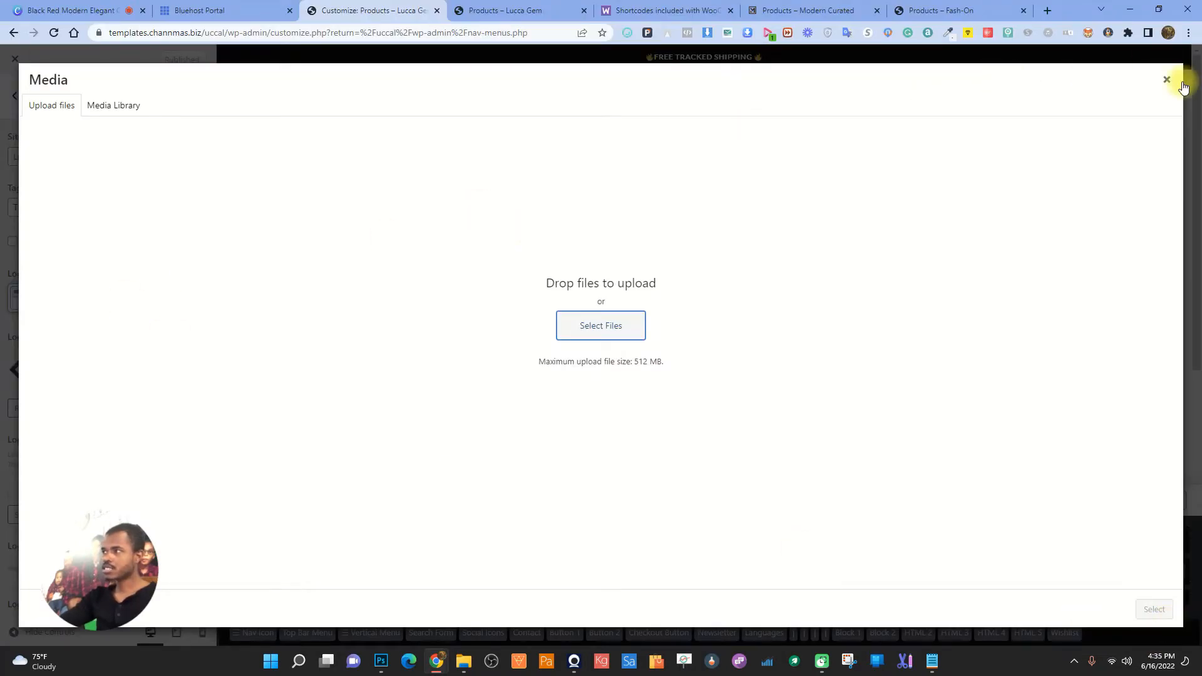
pyautogui.click(1164, 82)
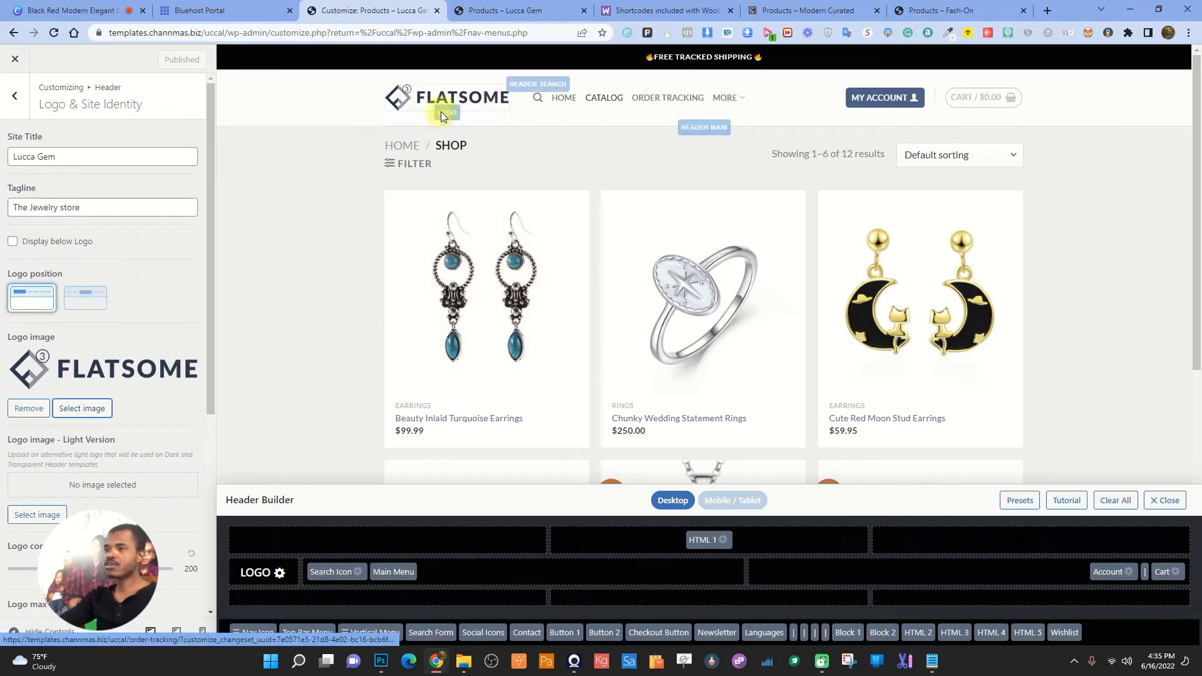
pyautogui.click(959, 8)
pyautogui.click(830, 6)
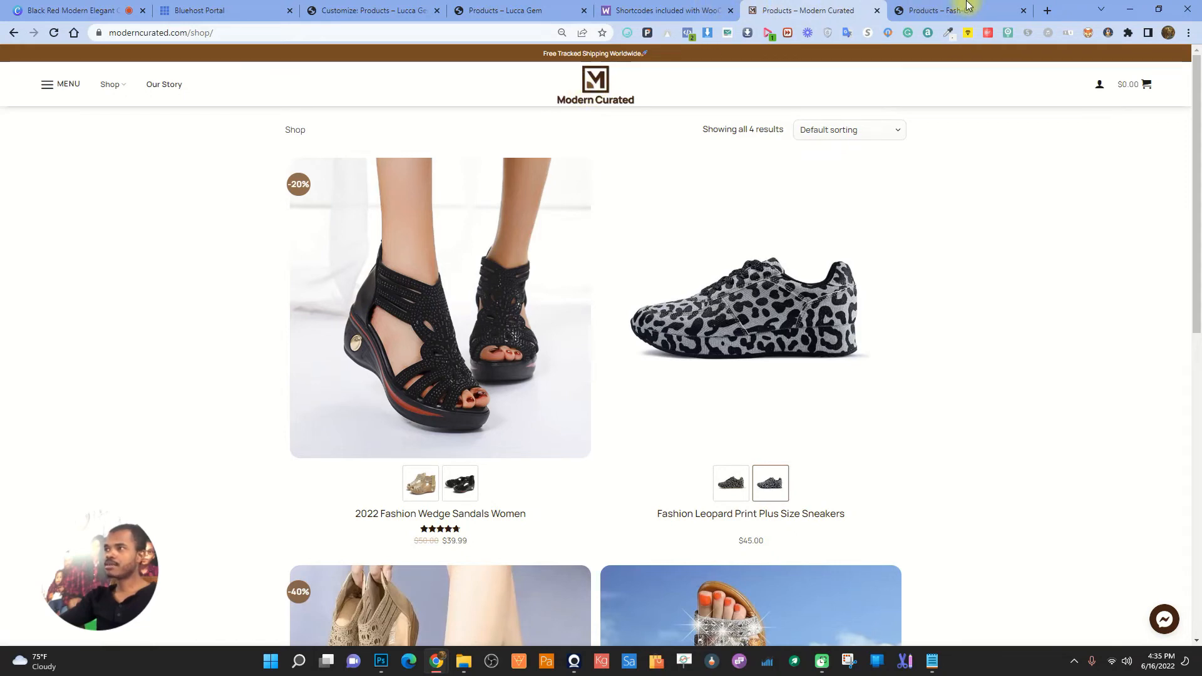
pyautogui.click(374, 8)
pyautogui.click(942, 6)
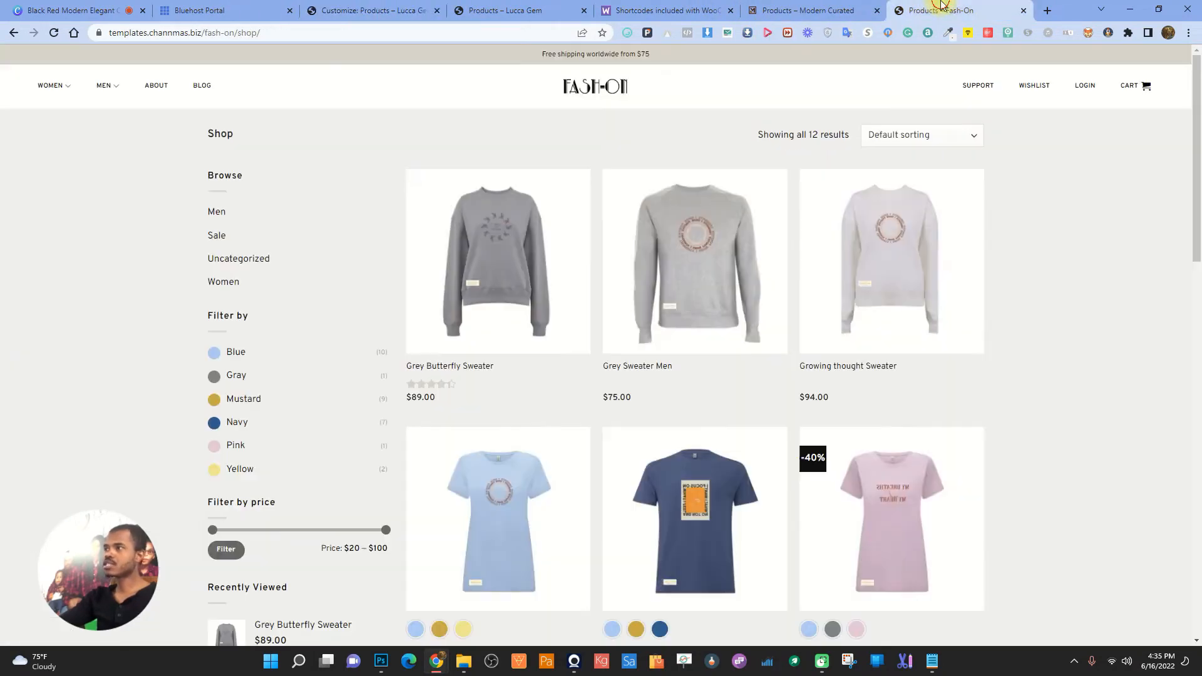
pyautogui.click(683, 8)
pyautogui.click(504, 10)
pyautogui.click(374, 10)
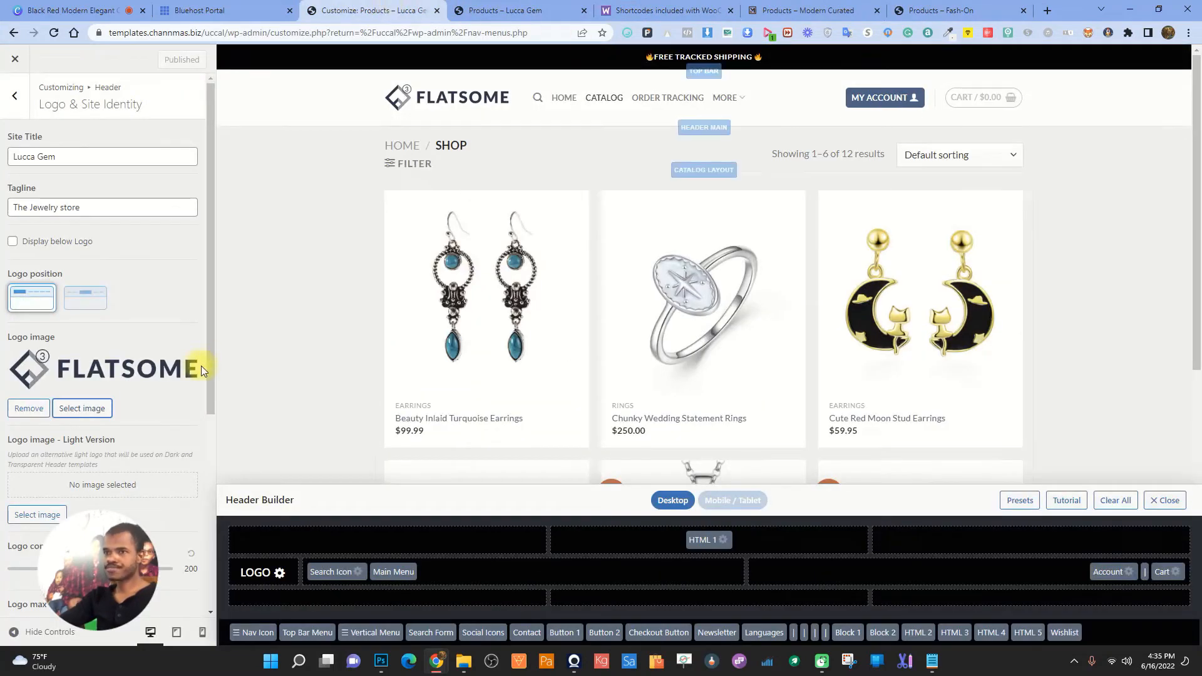
# - Apply the centred-logo header preset to the Lucca Gem header
pyautogui.click(14, 95)
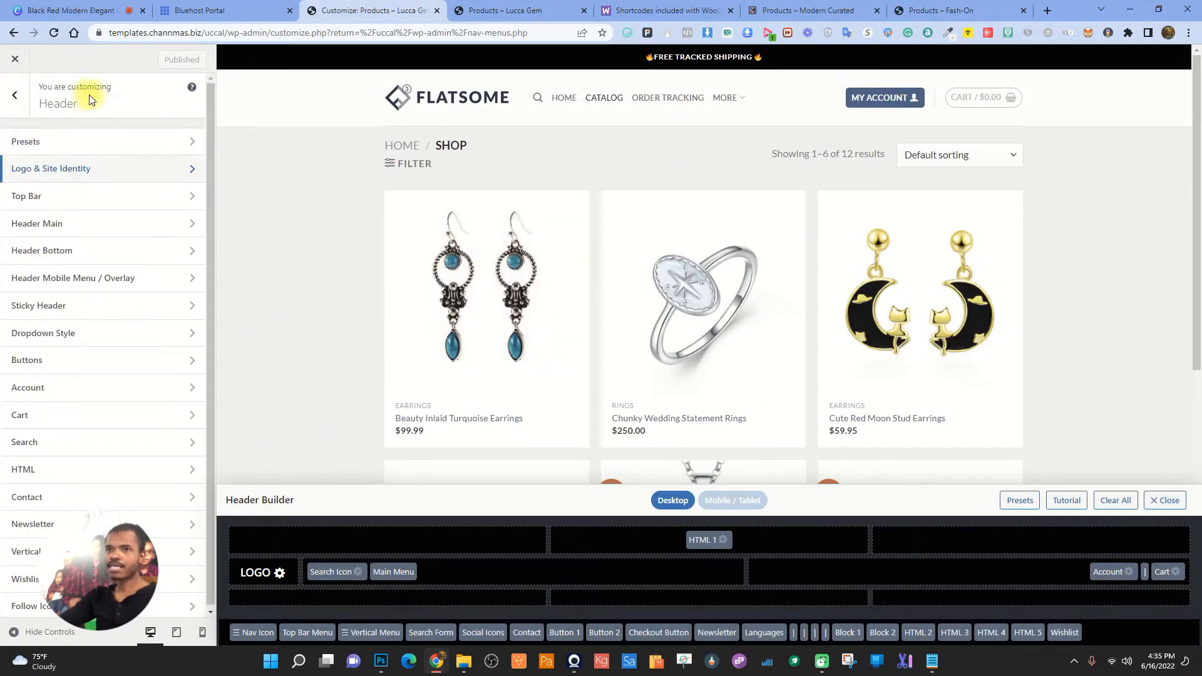
pyautogui.click(93, 141)
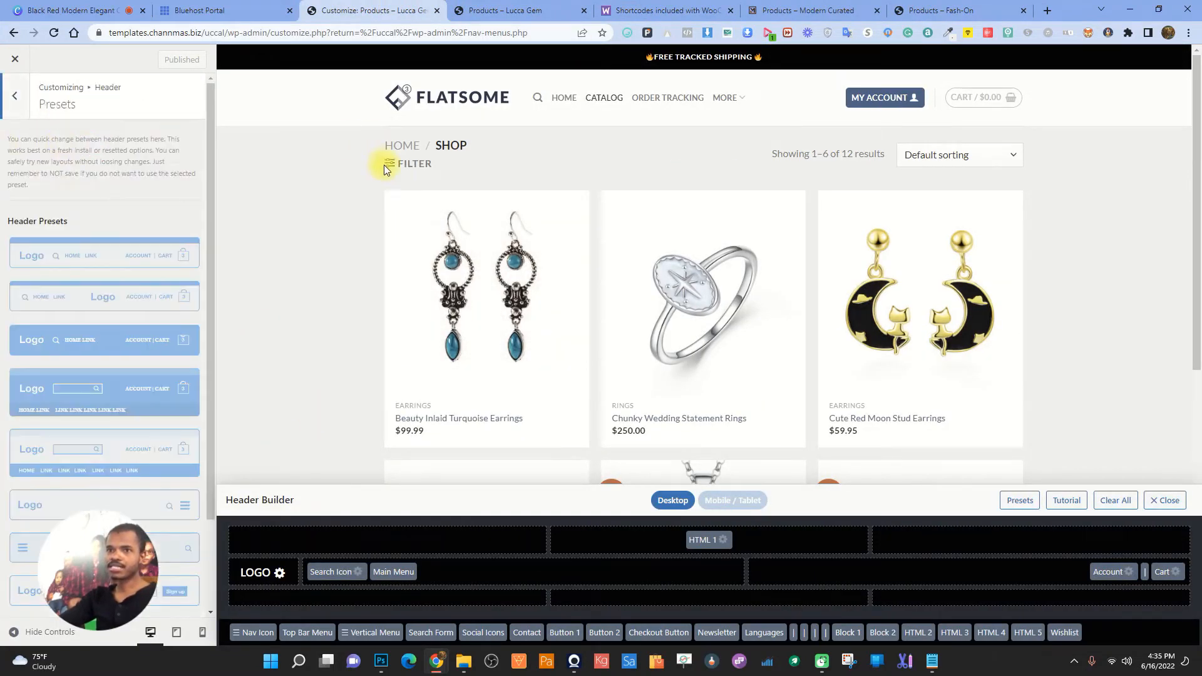
pyautogui.click(105, 300)
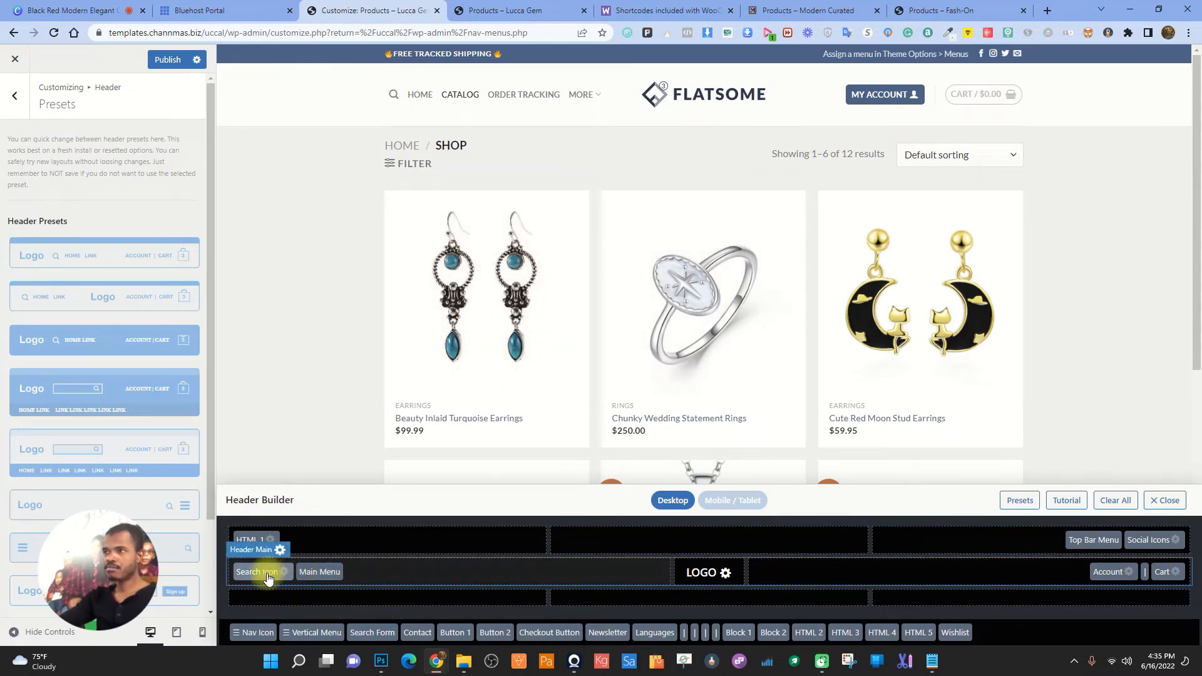
# - Move search before Account, remove the top bar menu and social icons, and centre HTML 1
pyautogui.moveTo(270, 577); pyautogui.dragTo(1019, 567)
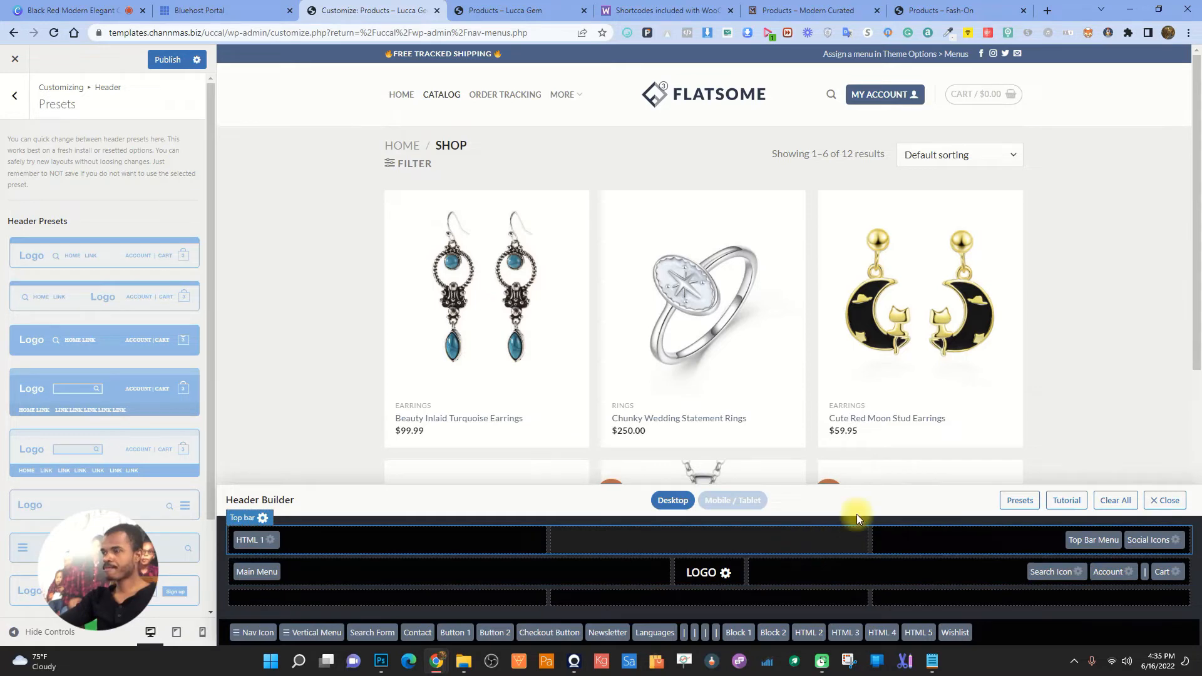
pyautogui.moveTo(1093, 539); pyautogui.dragTo(1060, 620)
pyautogui.moveTo(1146, 540); pyautogui.dragTo(1117, 629)
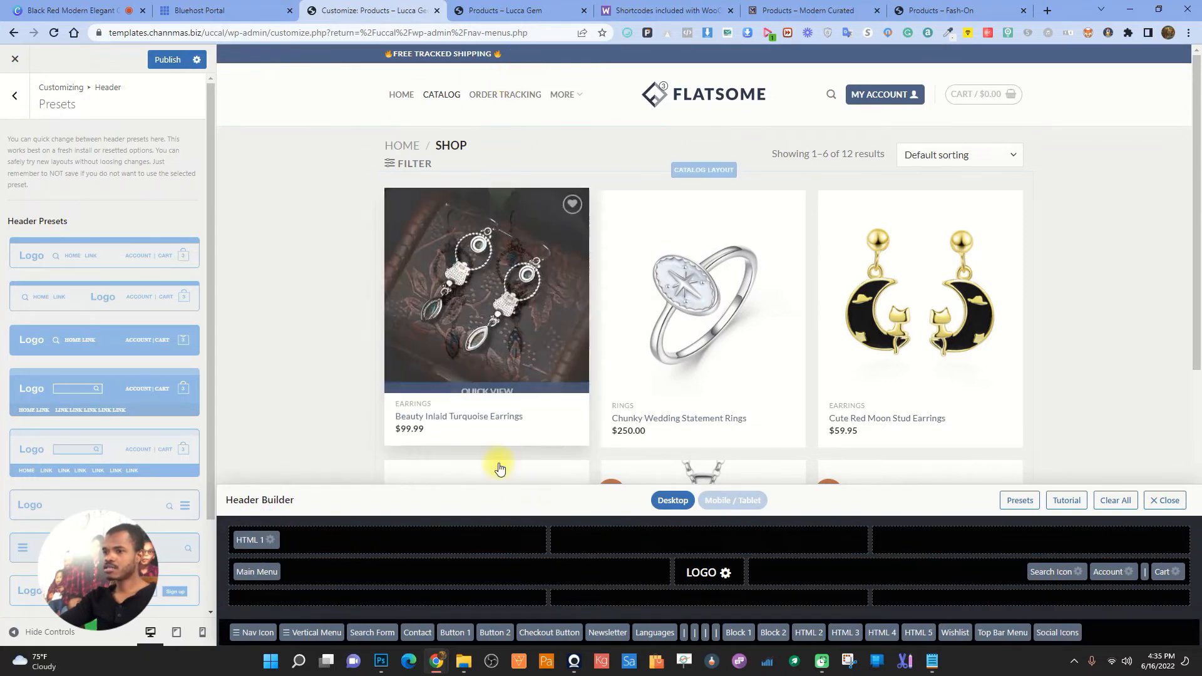
pyautogui.moveTo(245, 539); pyautogui.dragTo(671, 544)
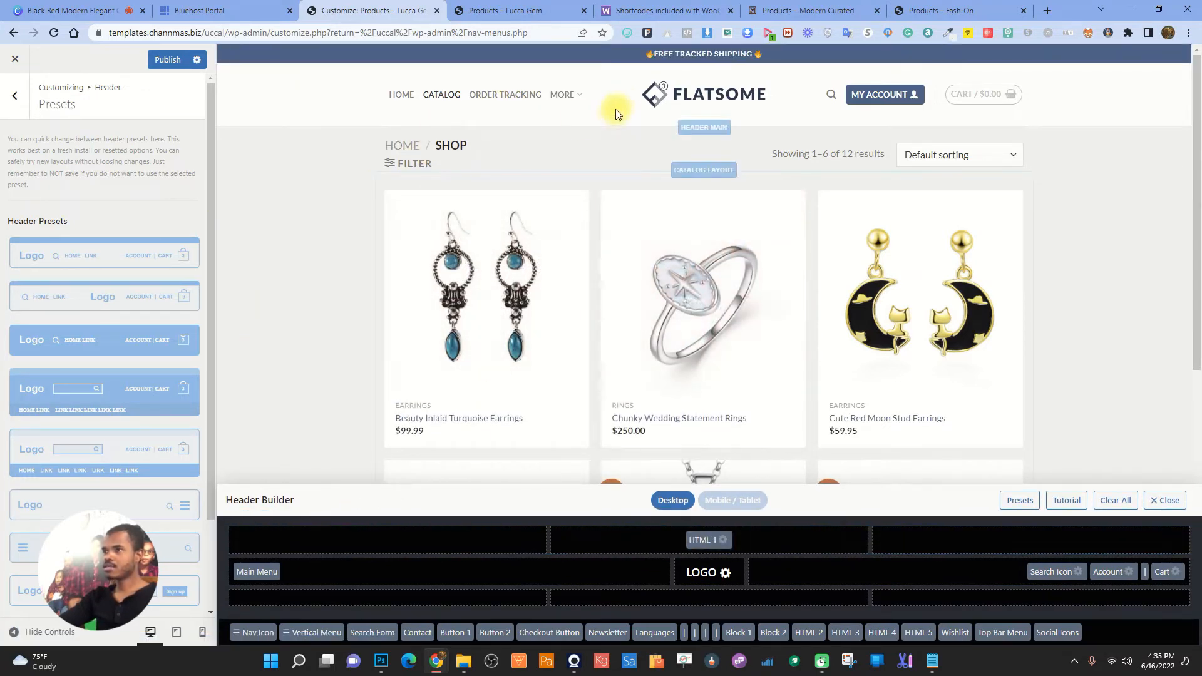
pyautogui.click(715, 551)
# - Set the top bar background colour to black (#000000) and view the live shop
pyautogui.click(15, 95)
pyautogui.click(99, 205)
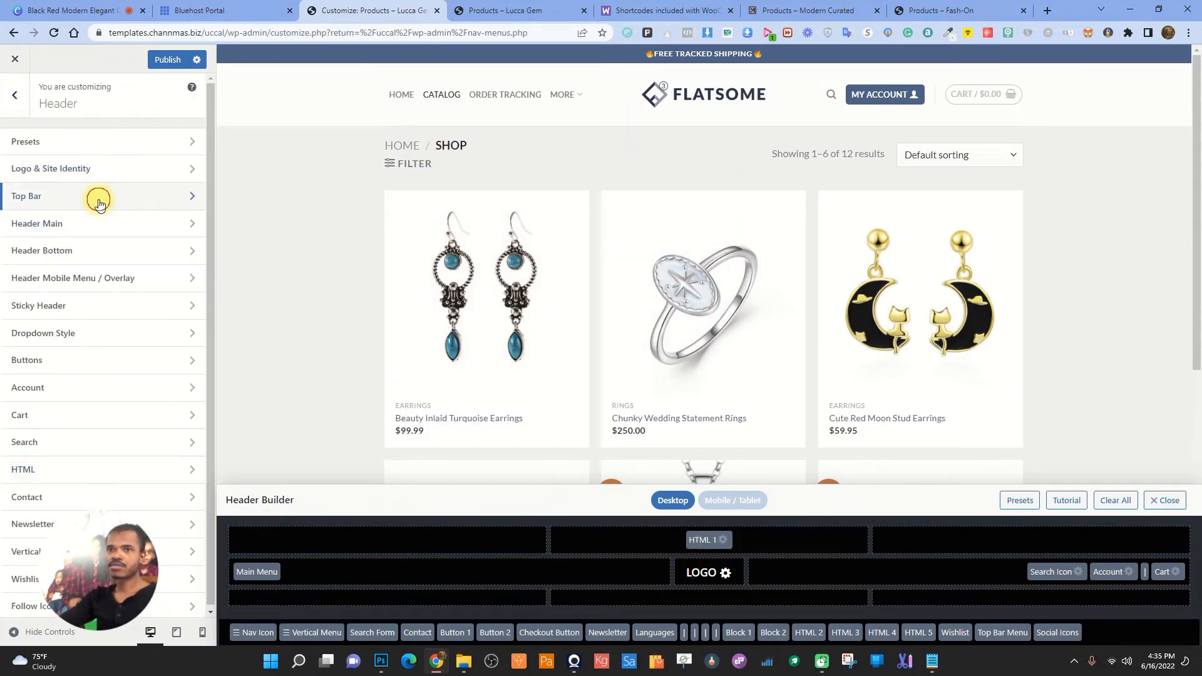
pyautogui.click(19, 351)
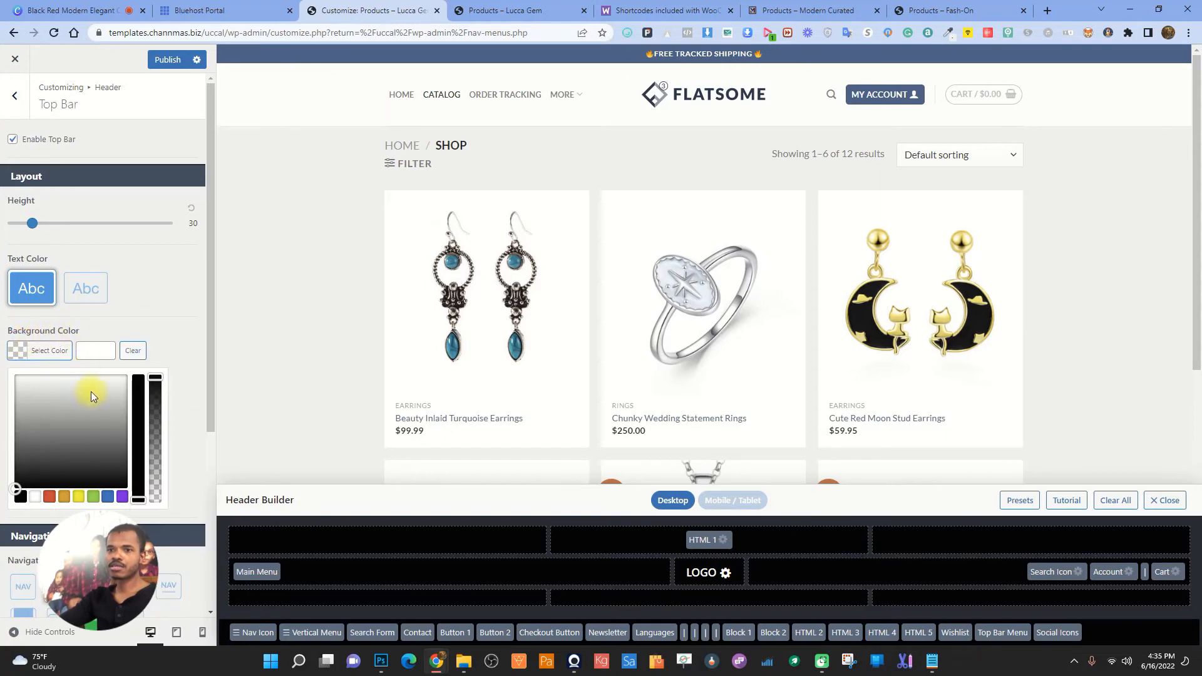
pyautogui.click(23, 498)
pyautogui.click(161, 288)
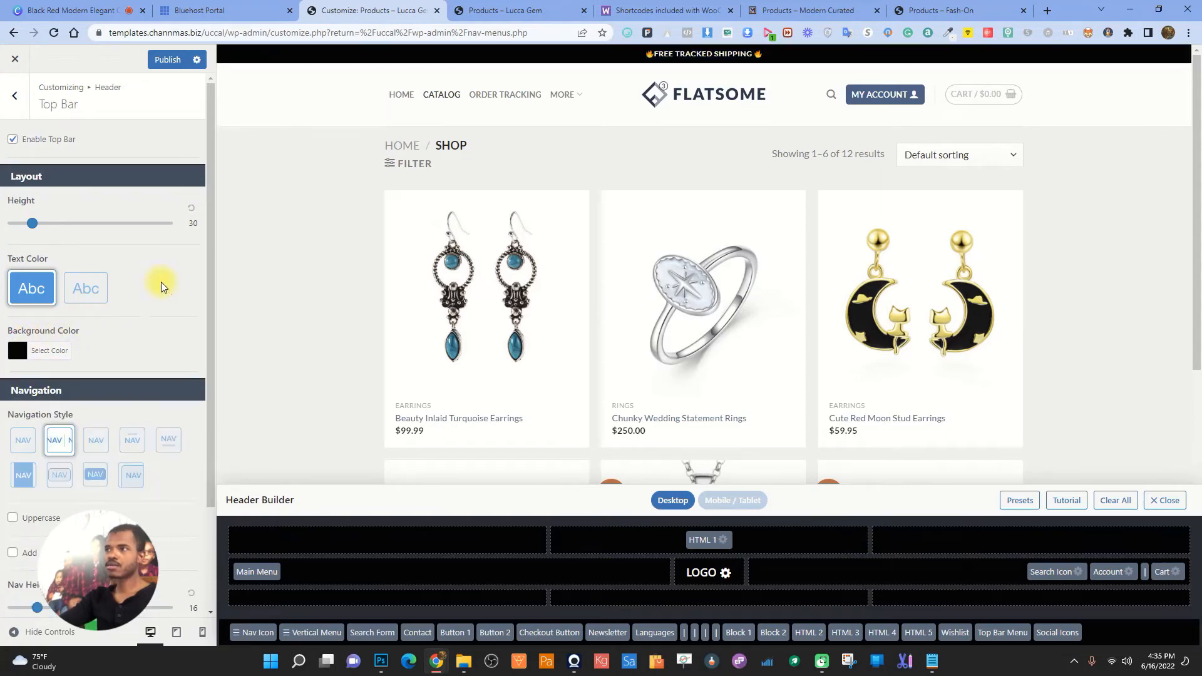
pyautogui.click(495, 9)
pyautogui.scroll(10, 579, 224)
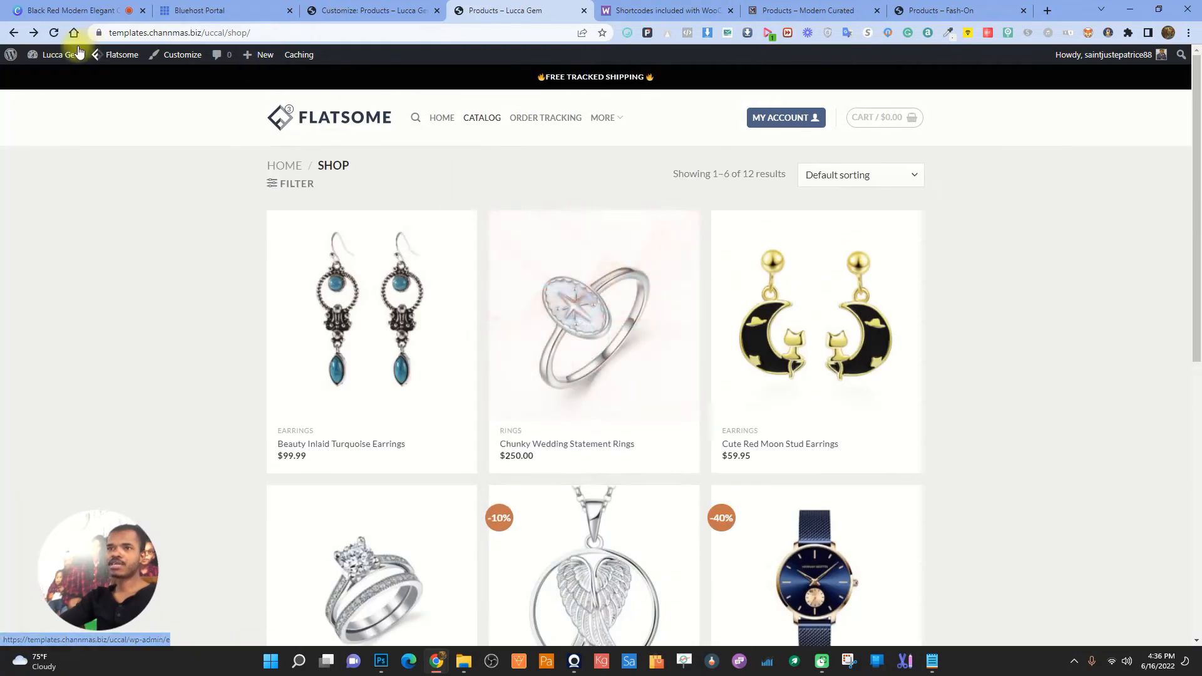
# - Reload the shop to see the black shipping bar and browse the home page
pyautogui.click(54, 32)
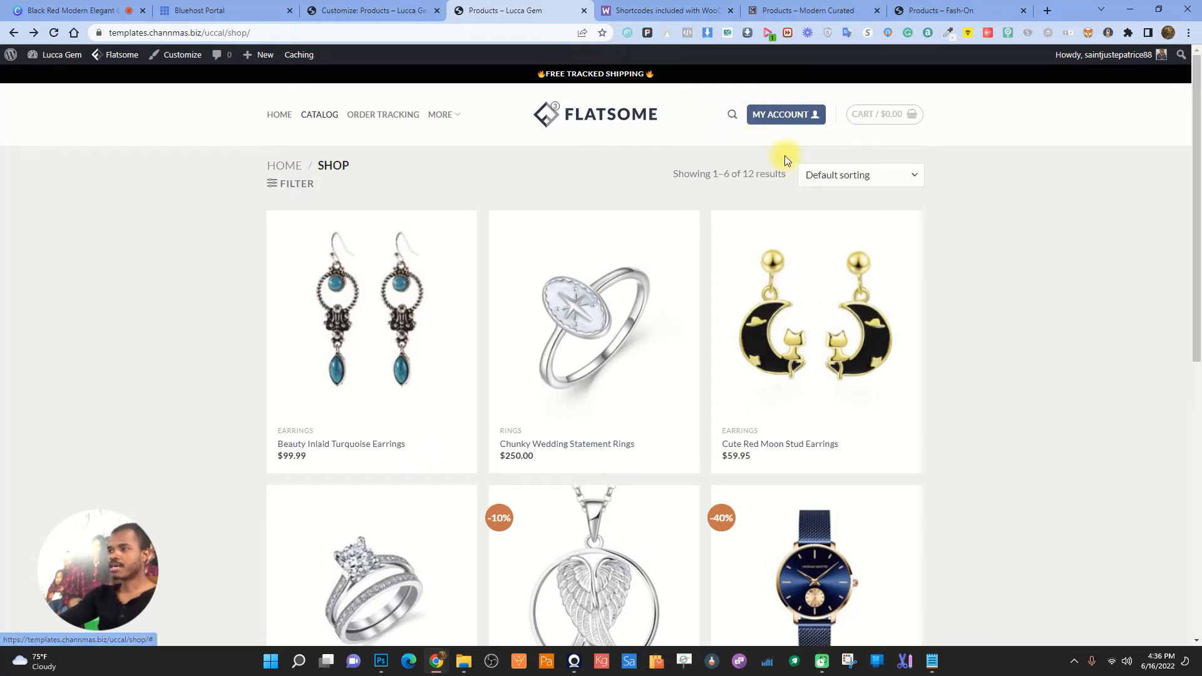
pyautogui.click(625, 131)
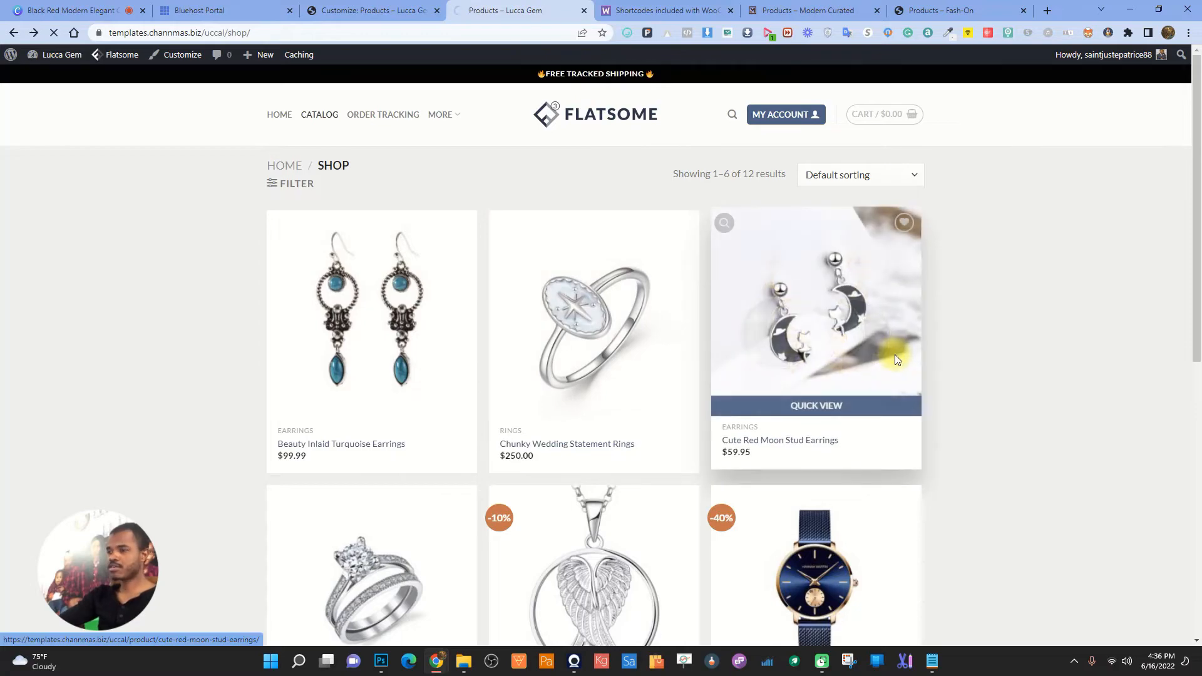
pyautogui.scroll(-5, 896, 357)
pyautogui.scroll(-20, 895, 358)
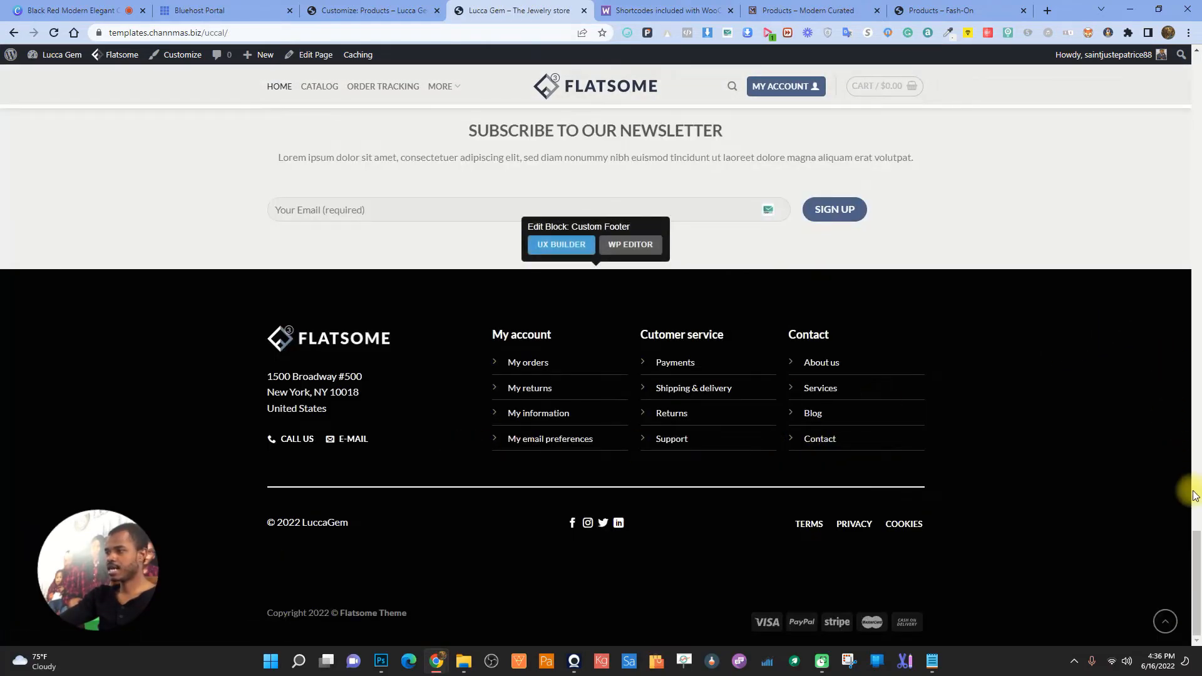
pyautogui.moveTo(1196, 547); pyautogui.dragTo(1083, 11)
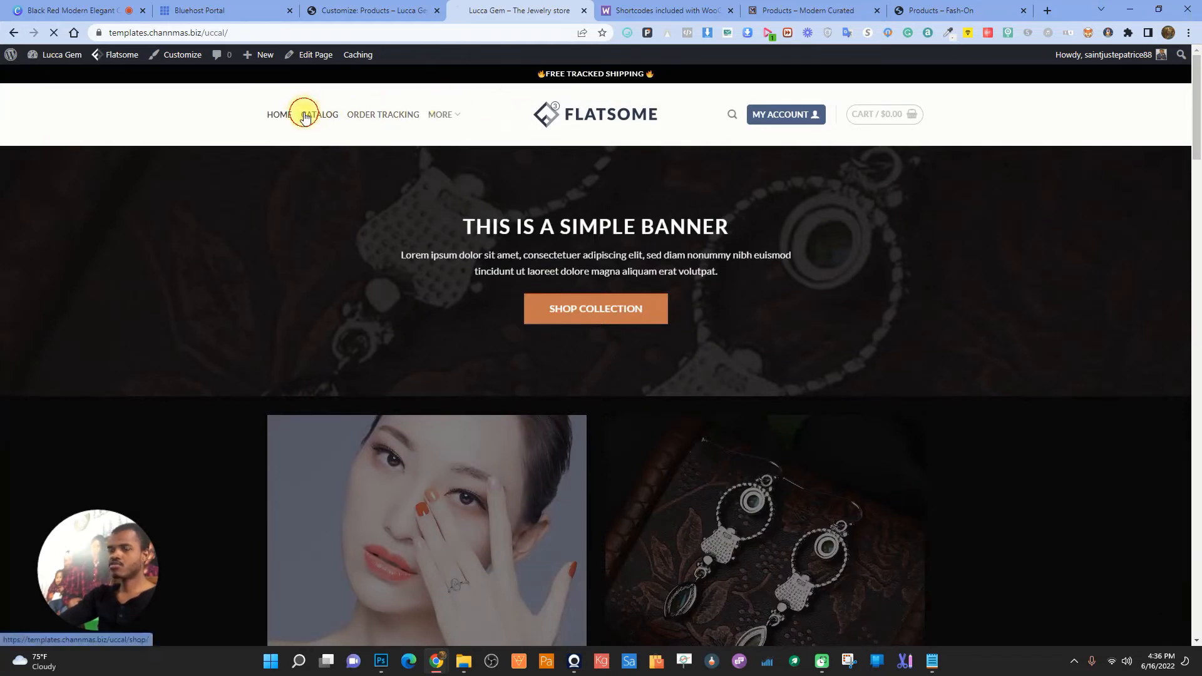
pyautogui.scroll(-9, 626, 250)
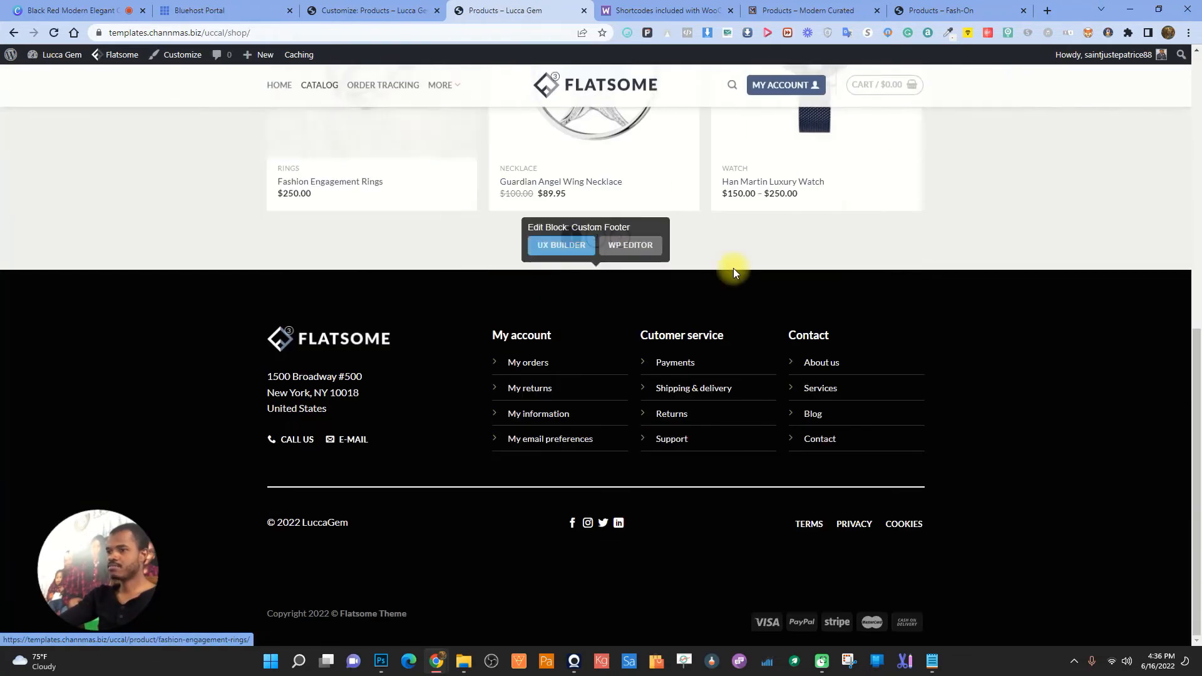
pyautogui.scroll(10, 704, 250)
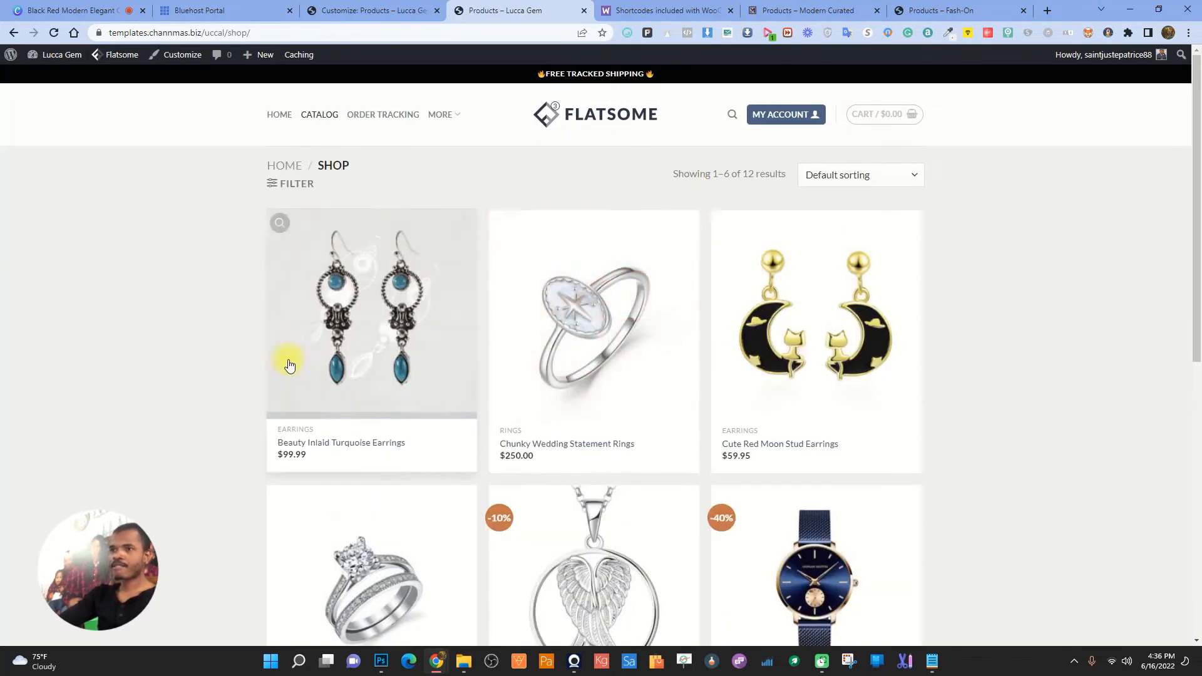
# - Close the theme customizer and return to the live shop
pyautogui.click(349, 5)
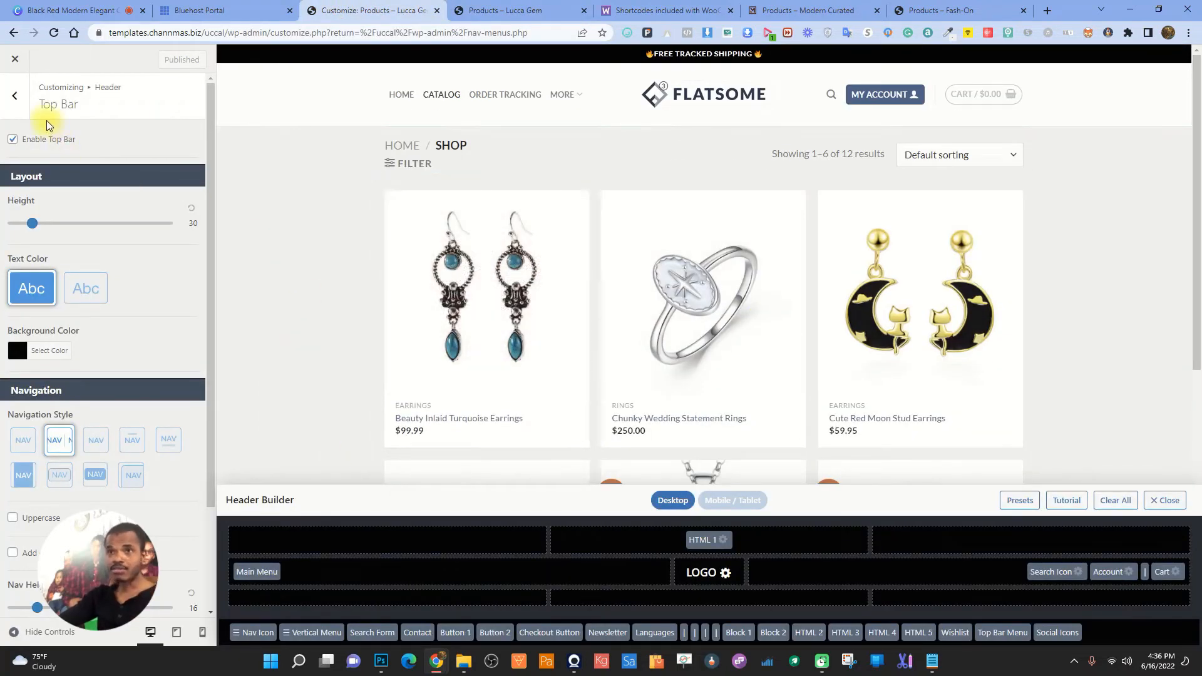
pyautogui.click(18, 63)
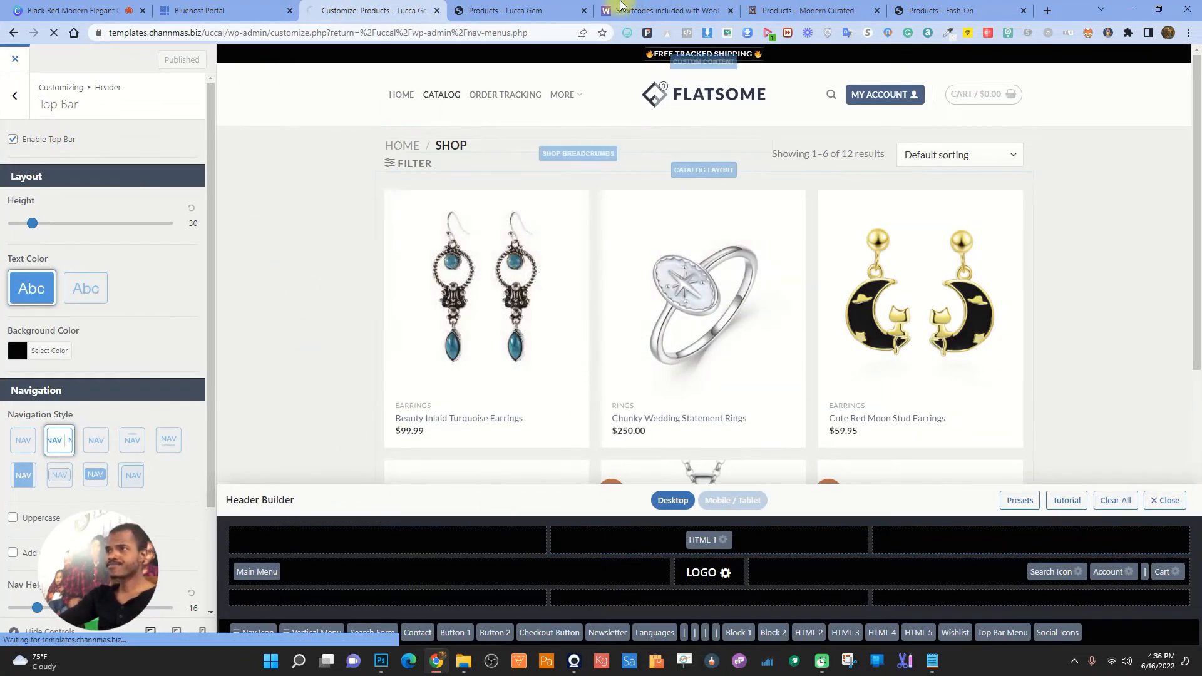
pyautogui.click(543, 13)
# - Review the Chunky Wedding Statement Rings product page, then return to the admin Menus page
pyautogui.click(606, 309)
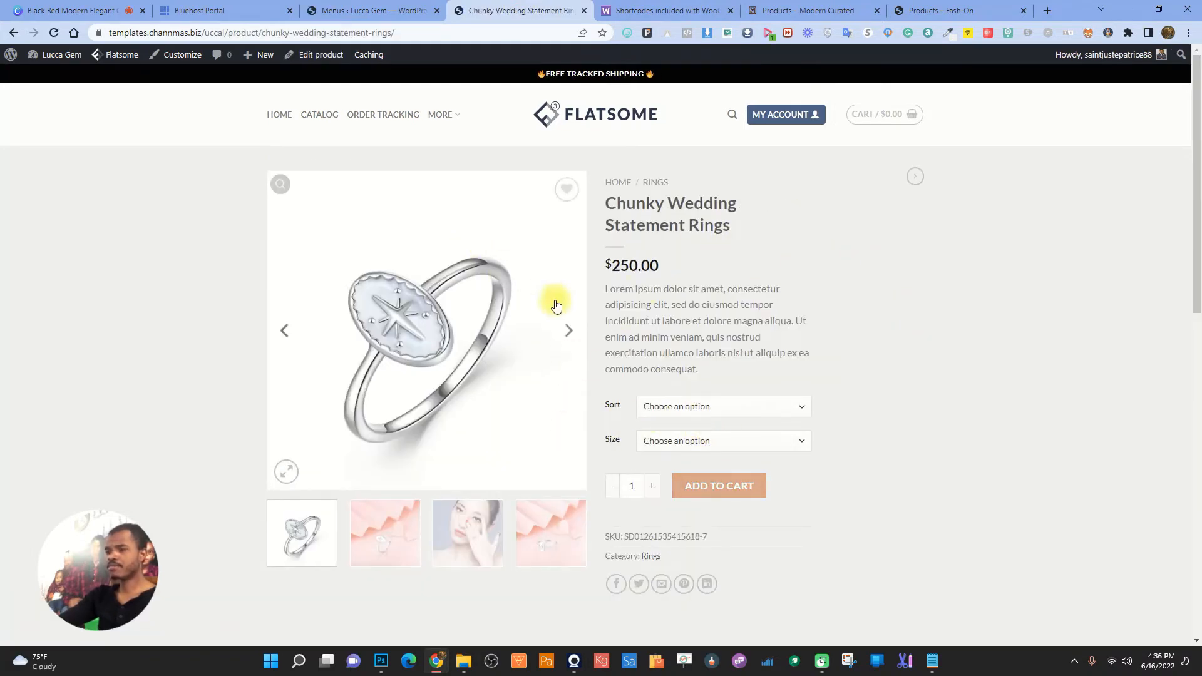
pyautogui.scroll(-3, 546, 406)
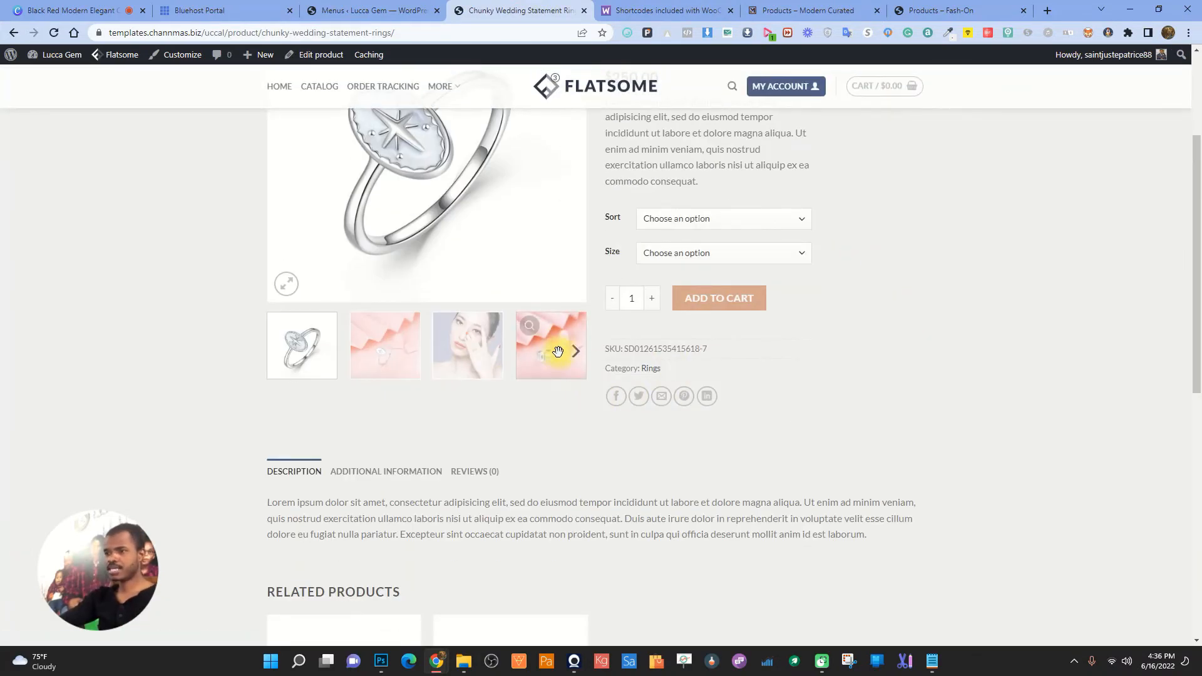
pyautogui.scroll(3, 791, 317)
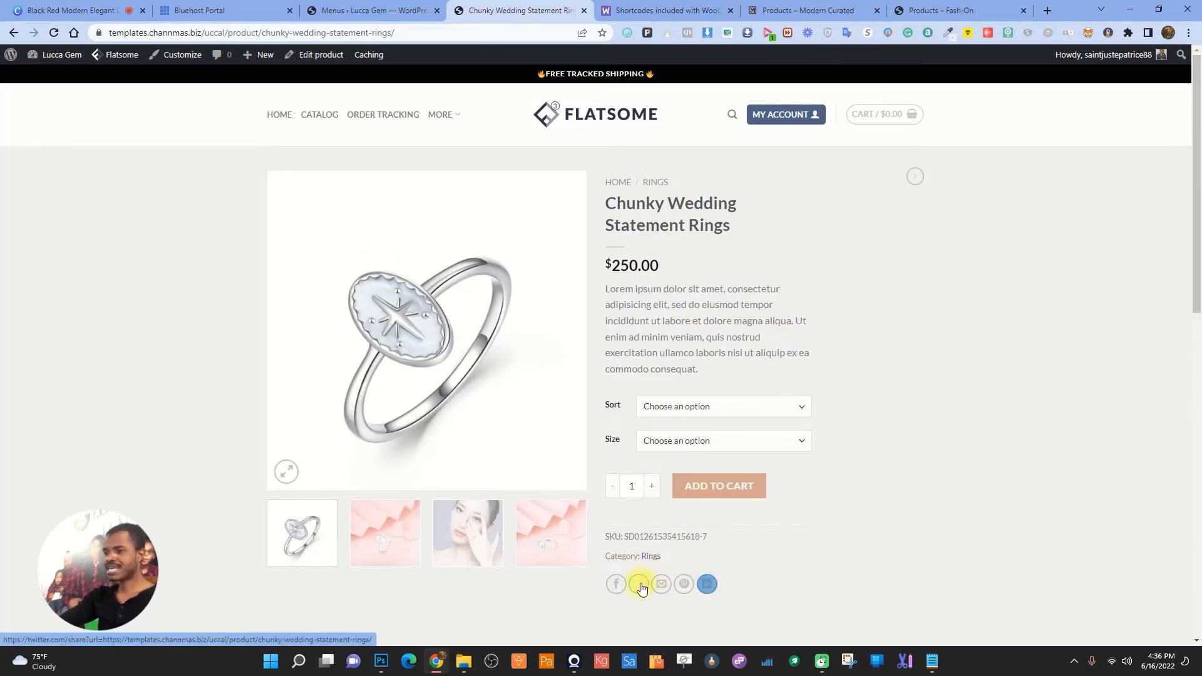
pyautogui.scroll(-2, 711, 554)
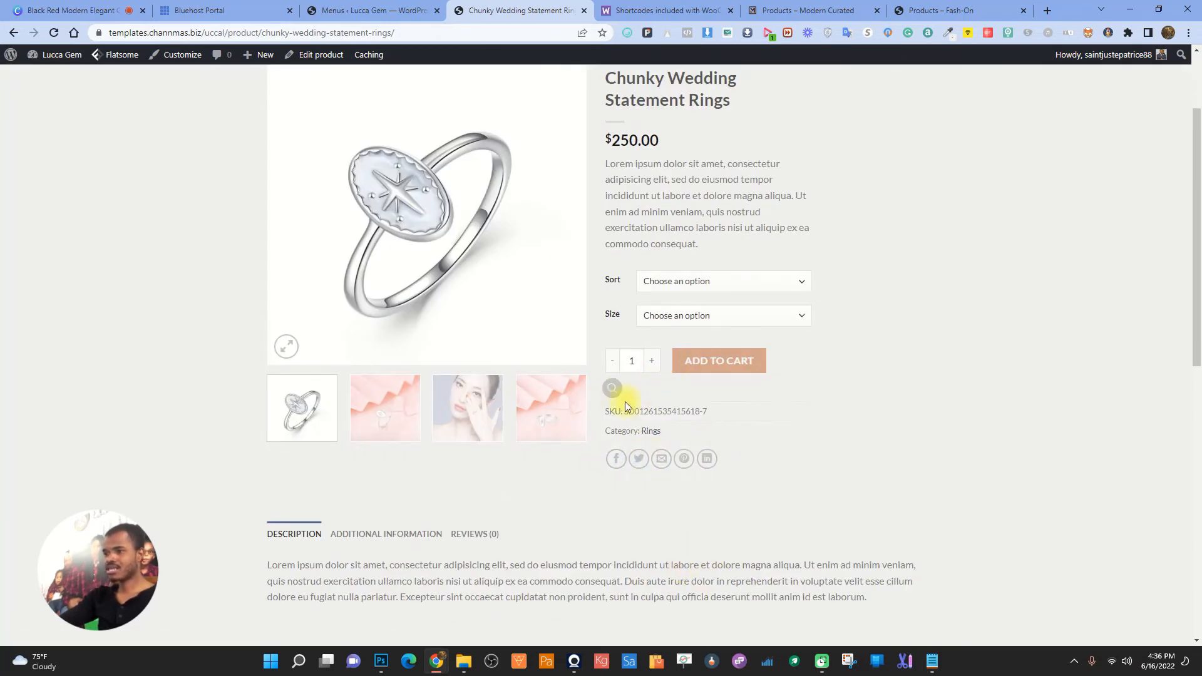
pyautogui.scroll(2, 698, 431)
pyautogui.click(369, 8)
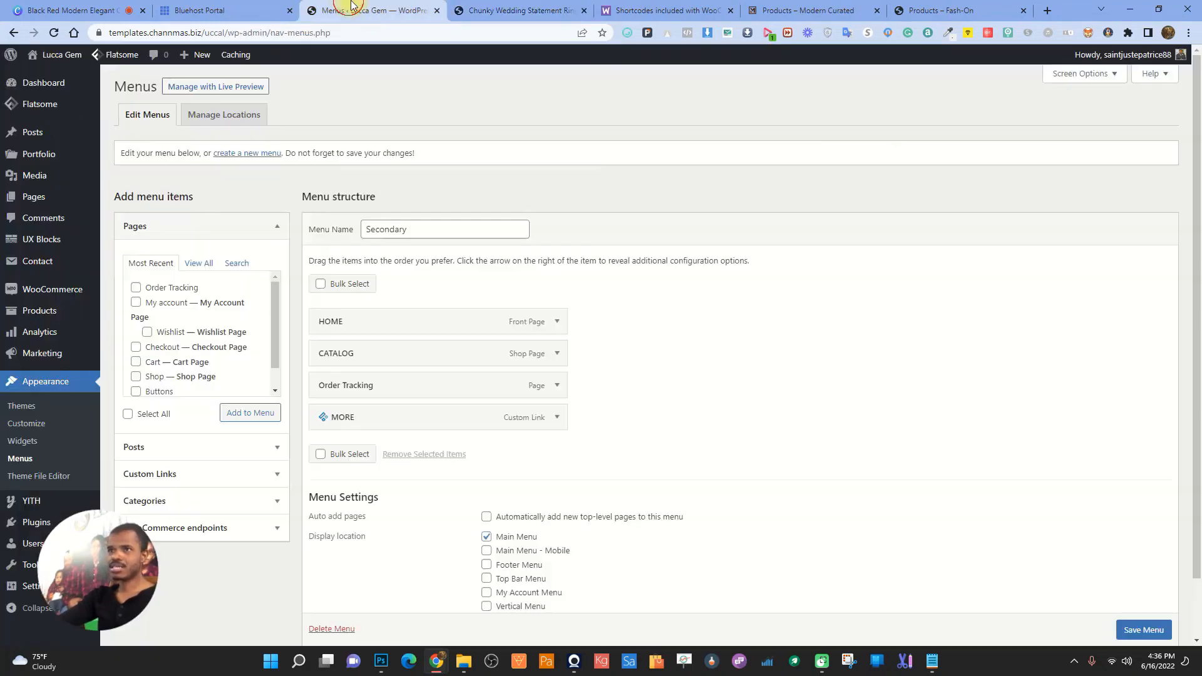
# - Open Customize > WooCommerce > Product Page, previewing the Fashion Engagement Rings product
pyautogui.click(28, 423)
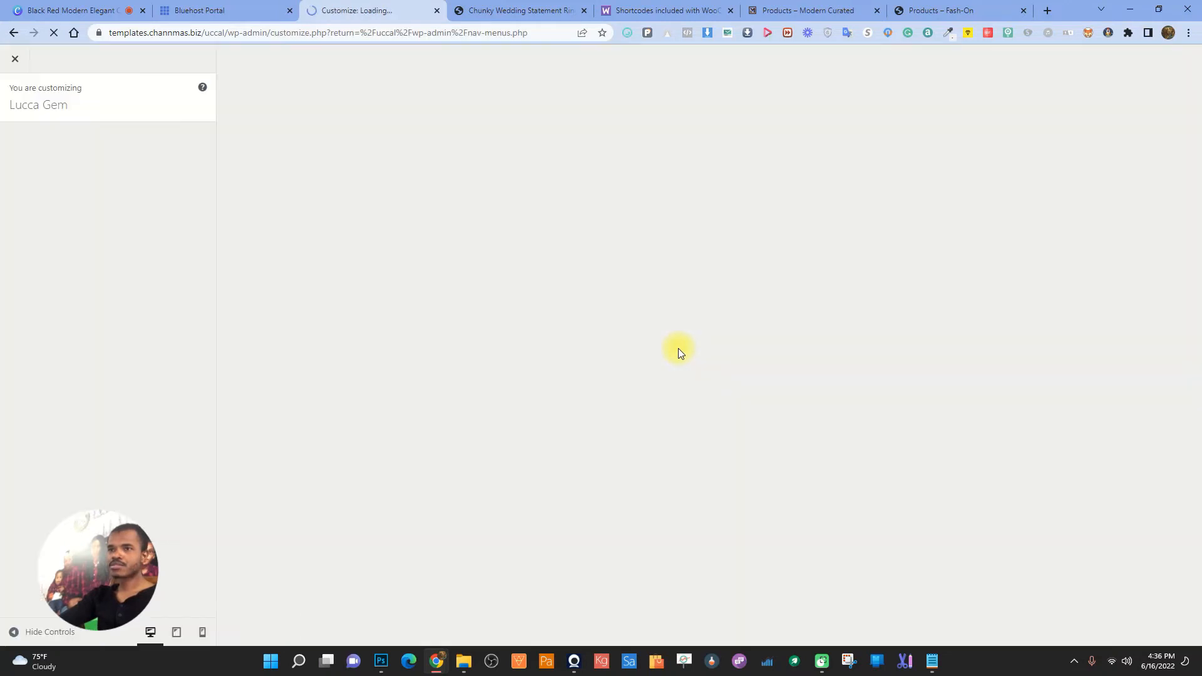
pyautogui.click(58, 275)
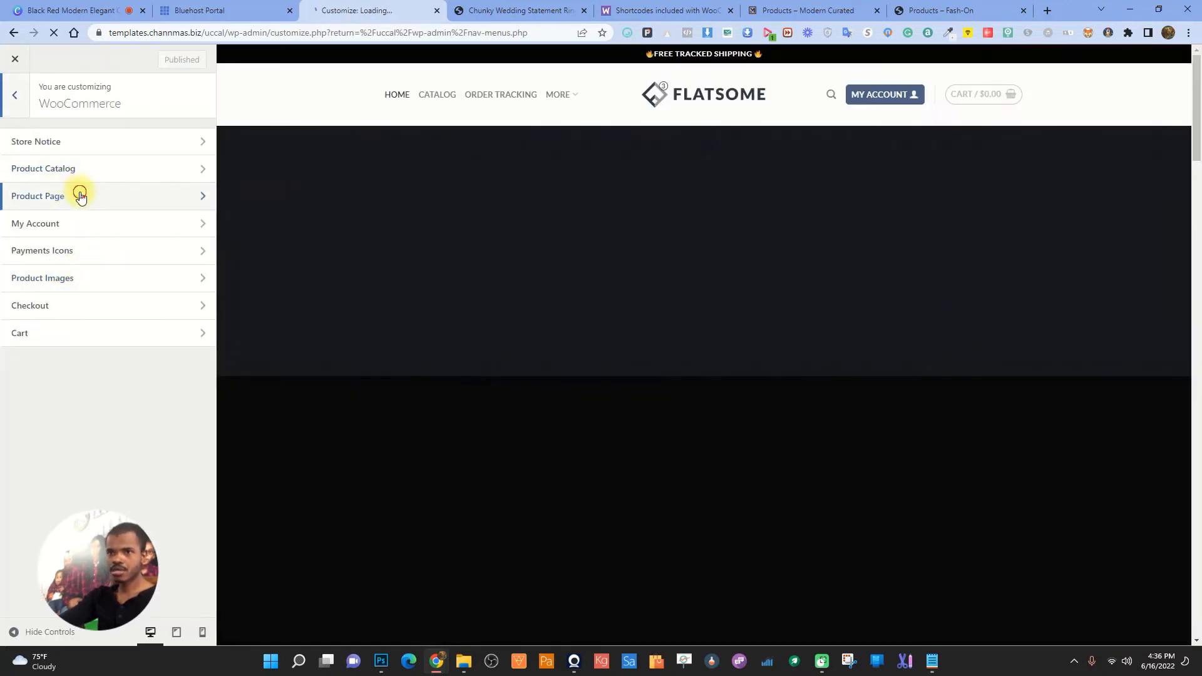
pyautogui.click(80, 195)
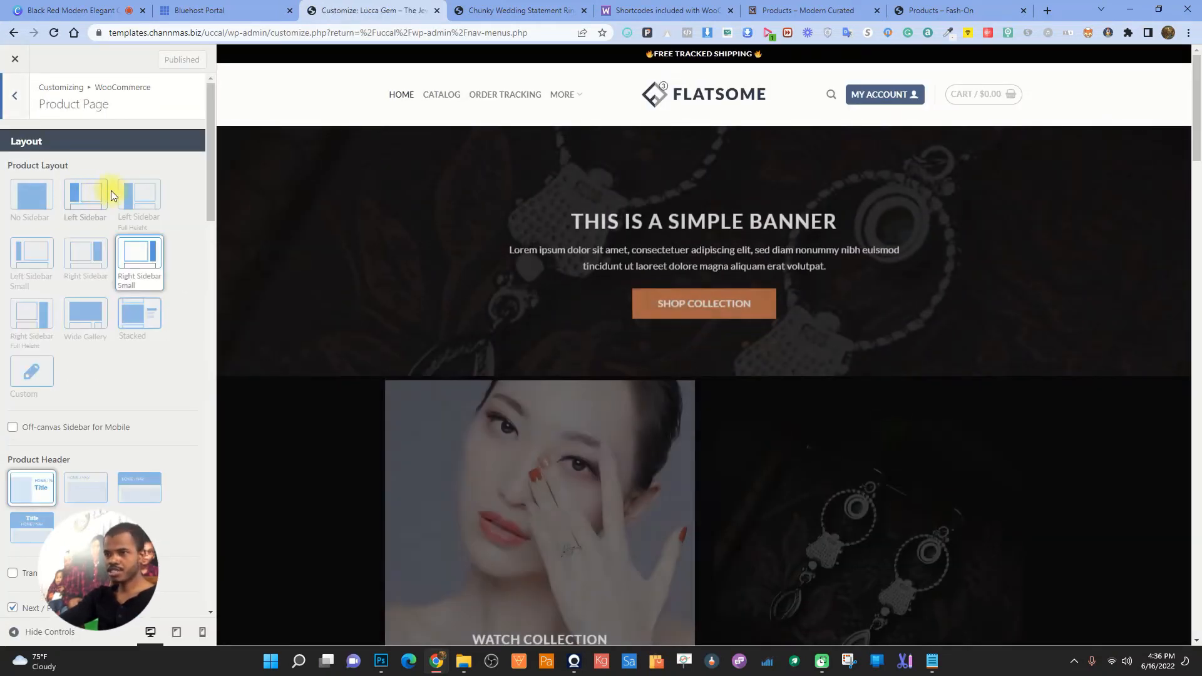
pyautogui.scroll(-3, 205, 381)
pyautogui.scroll(-10, 154, 377)
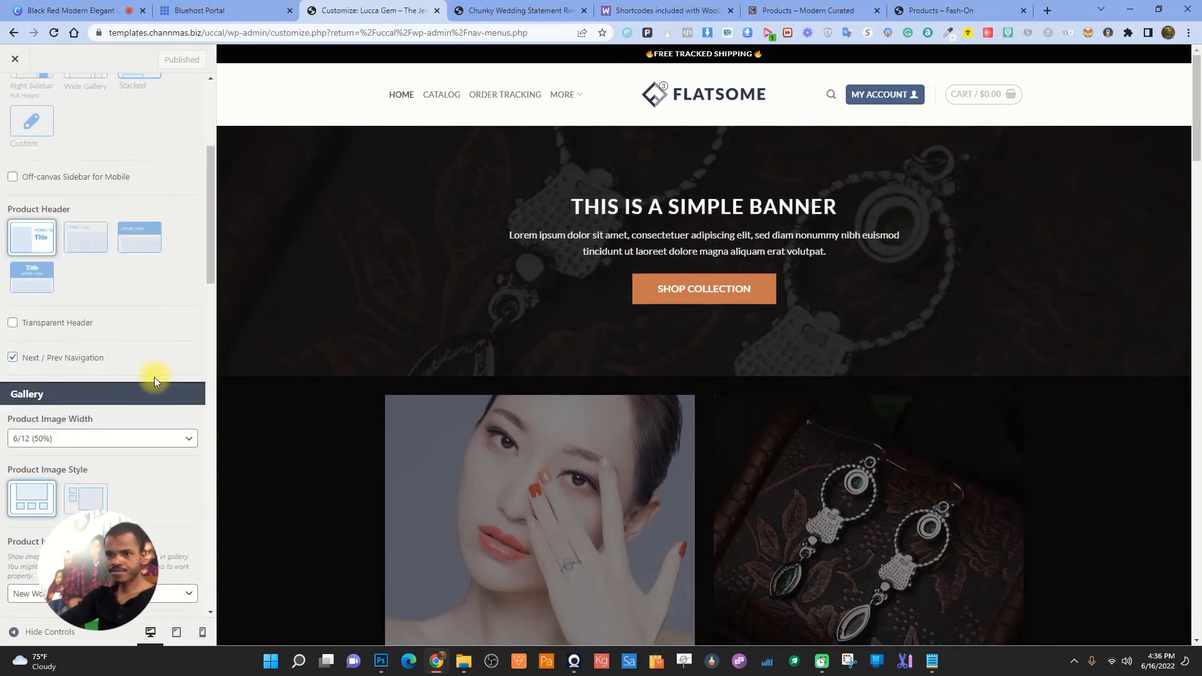
pyautogui.scroll(-6, 156, 378)
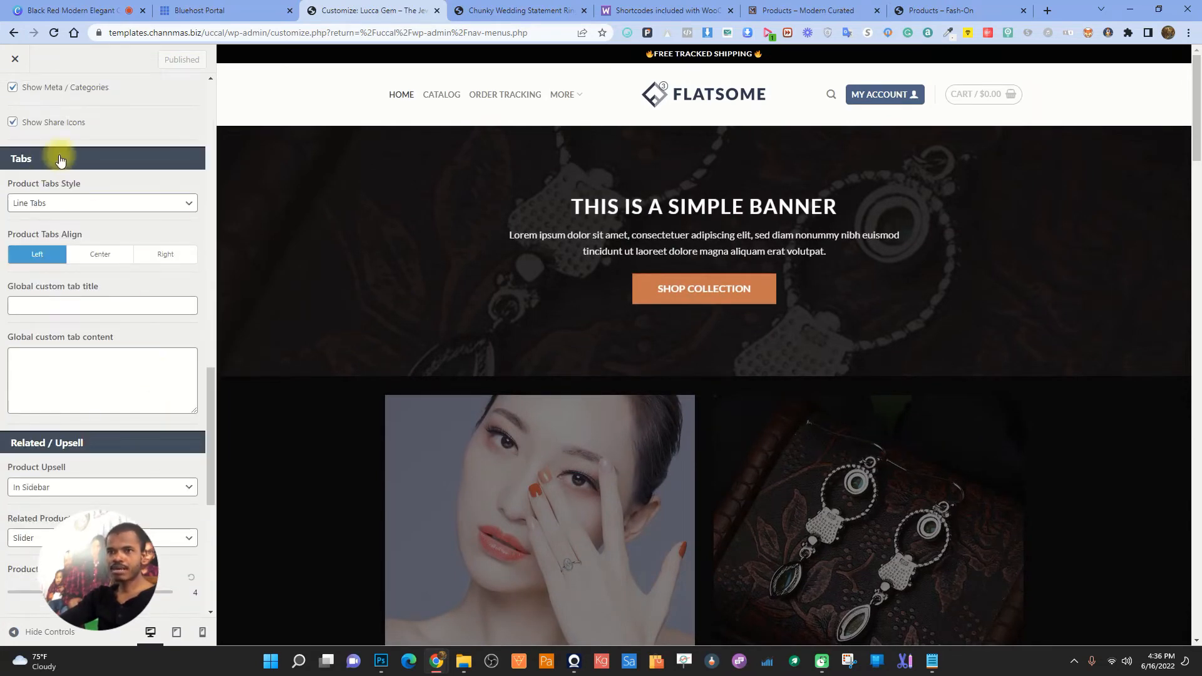
pyautogui.scroll(2, 22, 232)
pyautogui.scroll(-10, 737, 316)
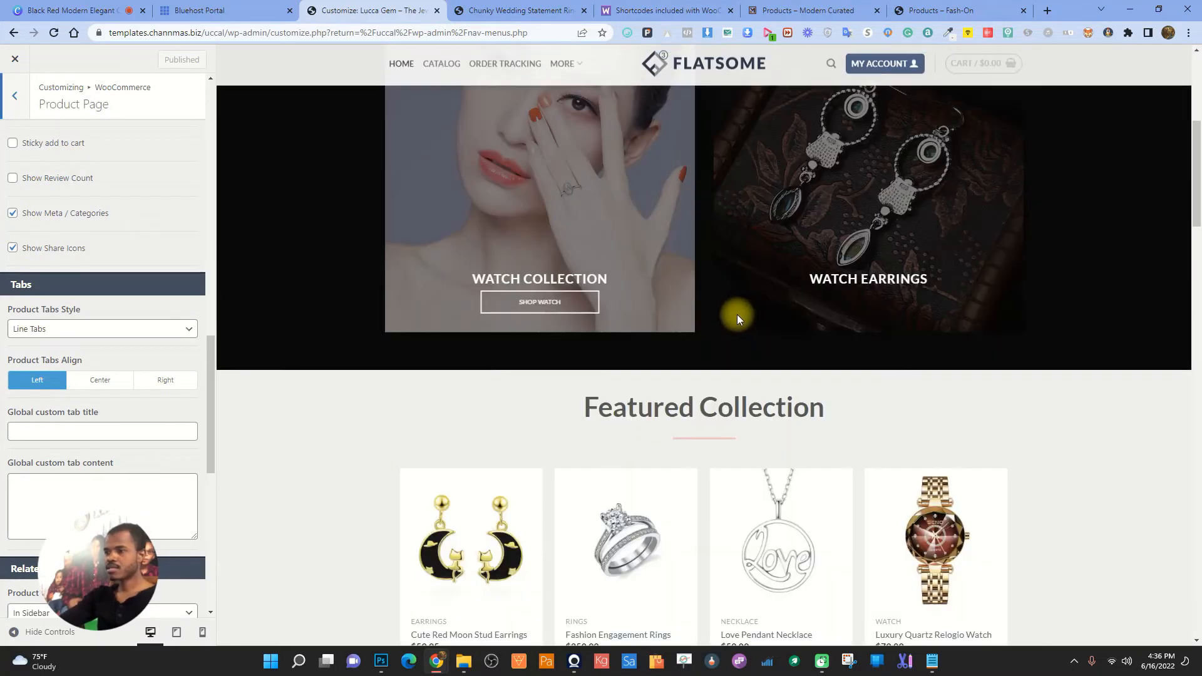
pyautogui.click(646, 291)
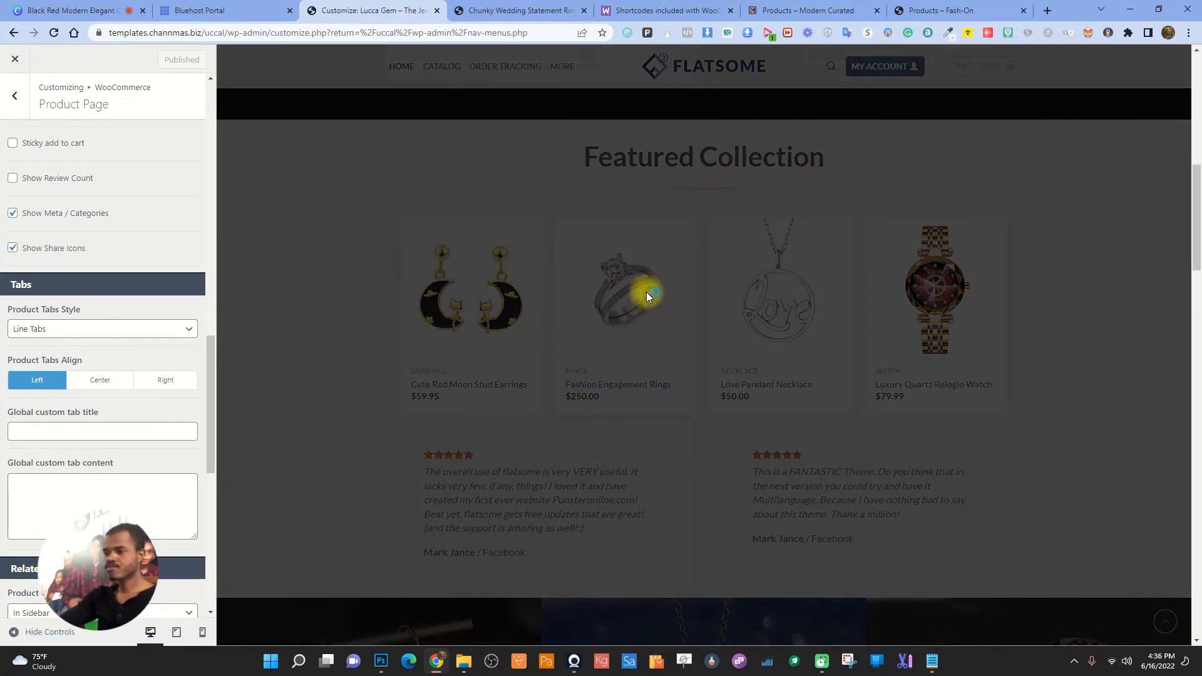
pyautogui.scroll(-2, 707, 375)
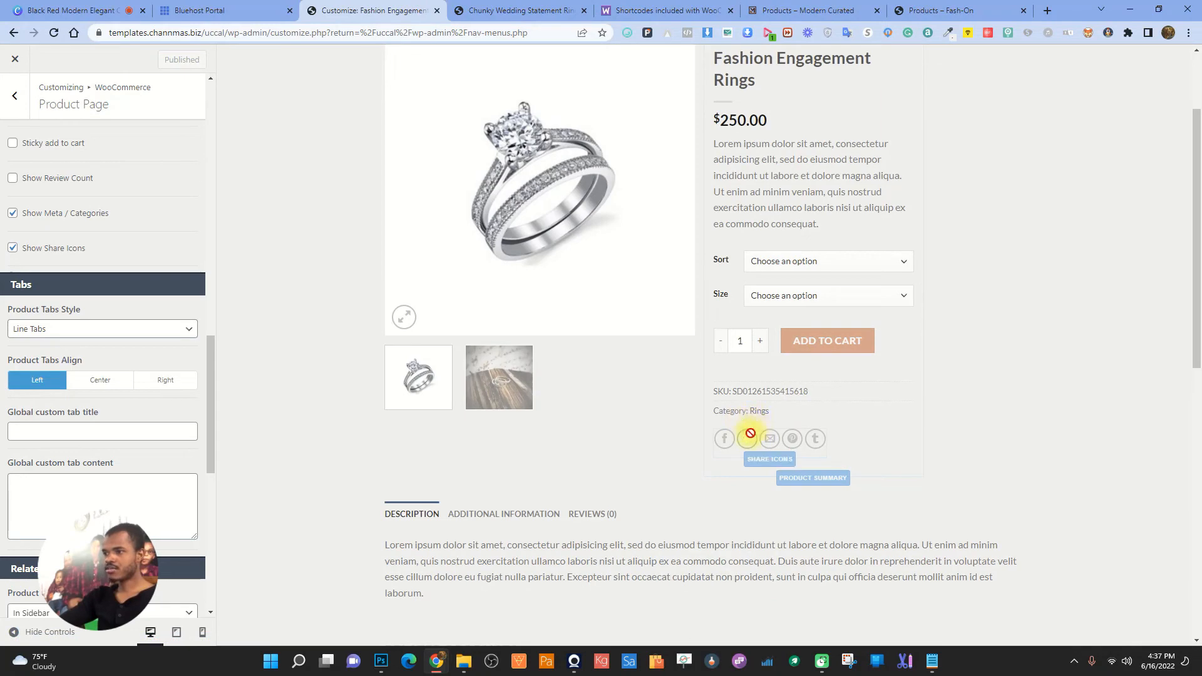
# - Hide share icons and meta/categories, show the review count, and publish
pyautogui.click(13, 248)
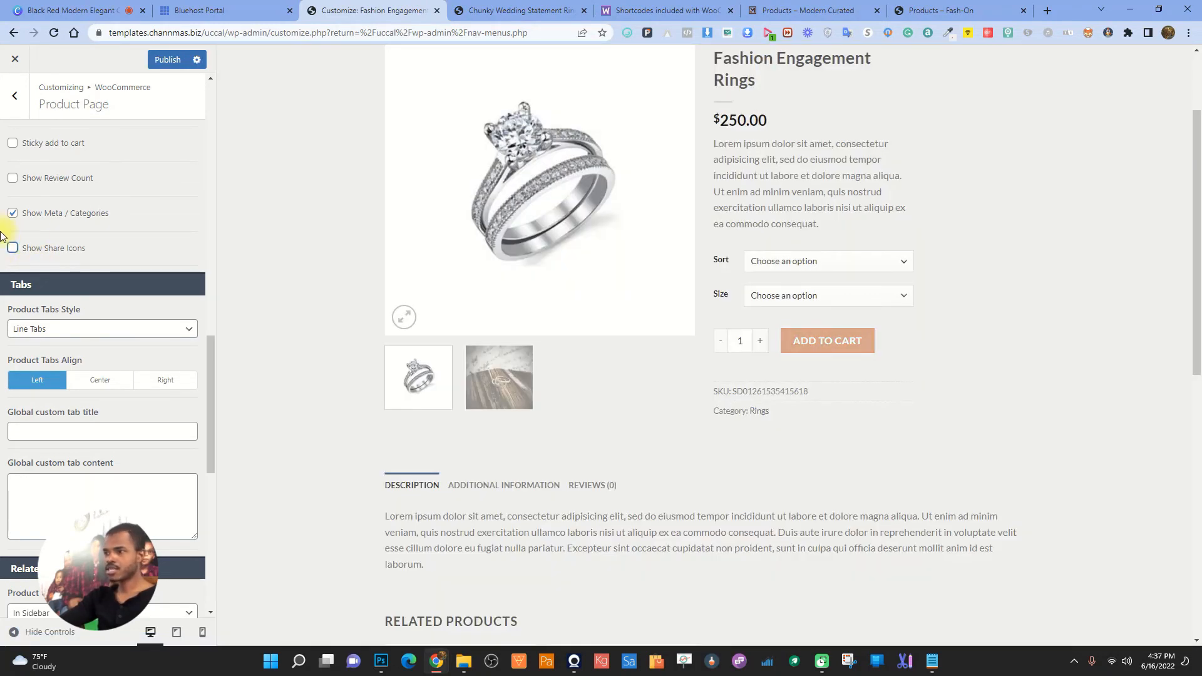
pyautogui.click(13, 214)
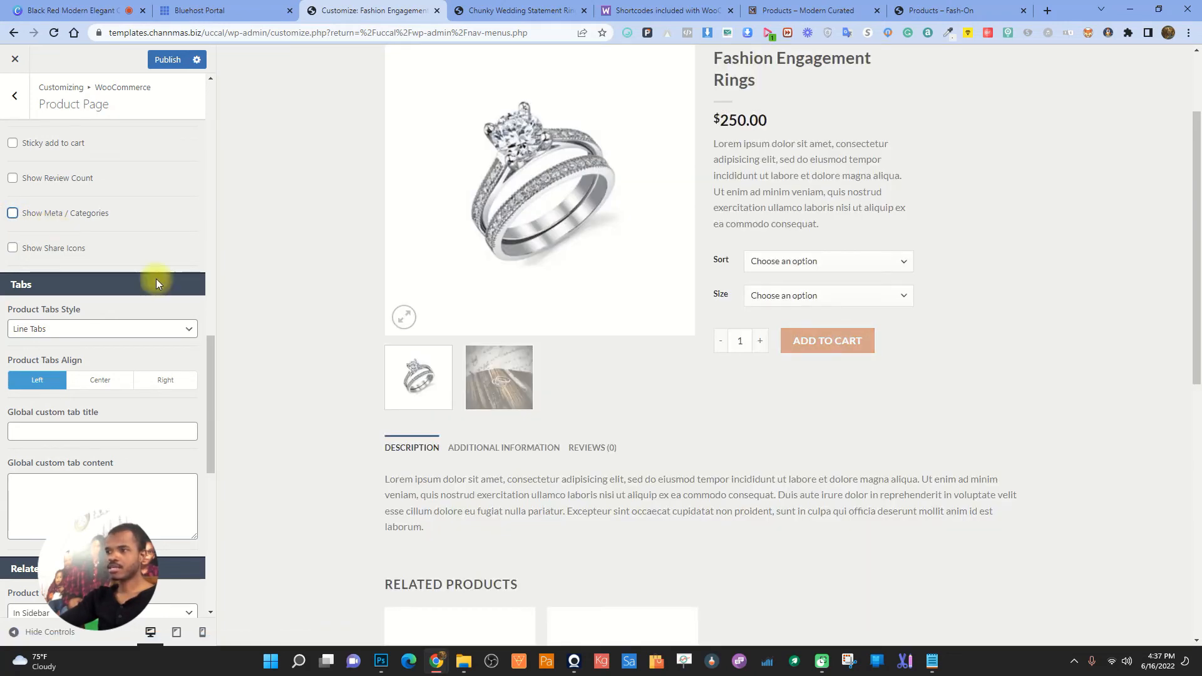
pyautogui.scroll(4, 67, 318)
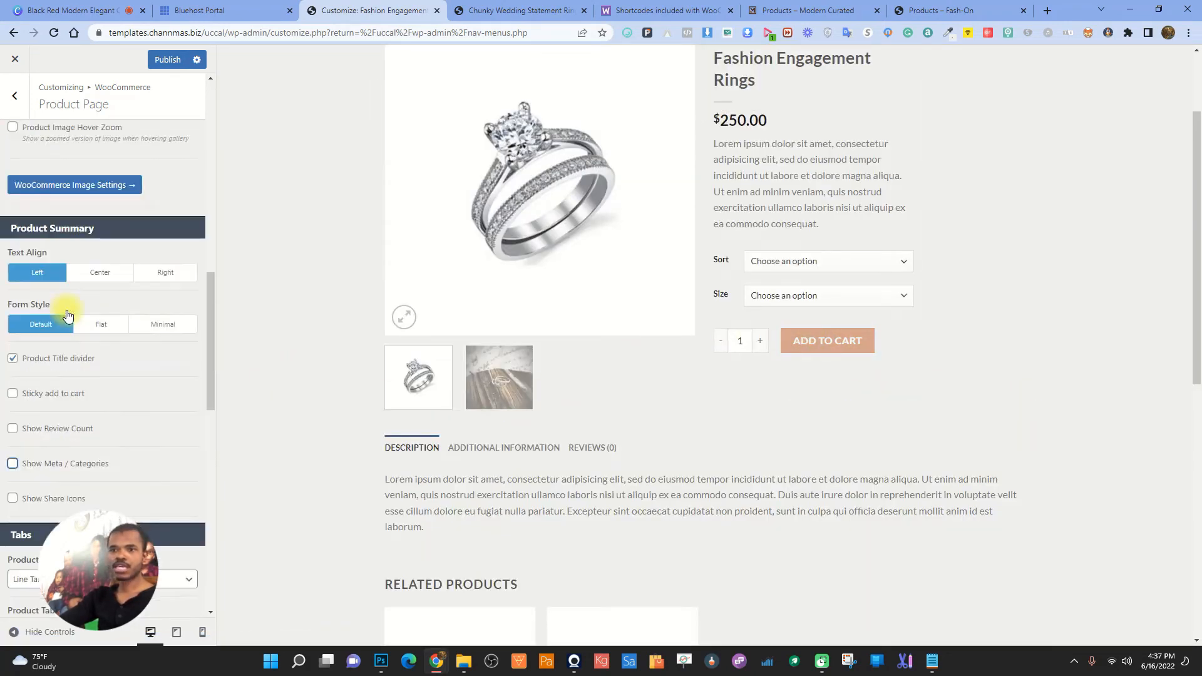
pyautogui.click(13, 428)
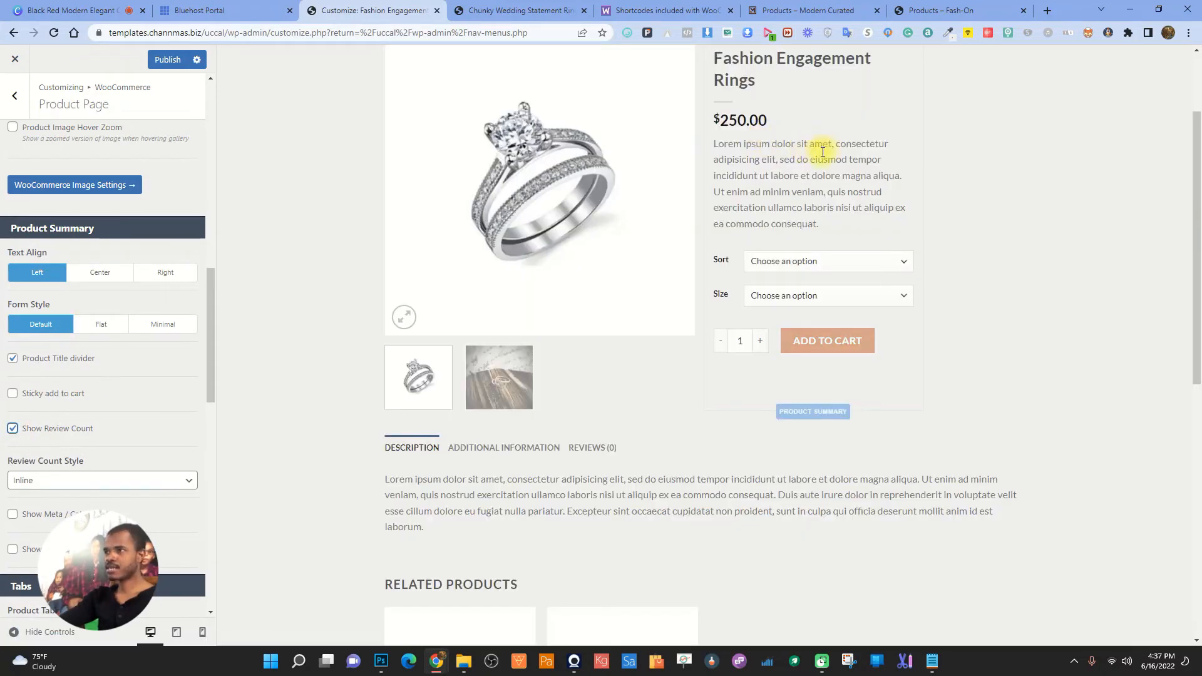
pyautogui.scroll(-10, 120, 367)
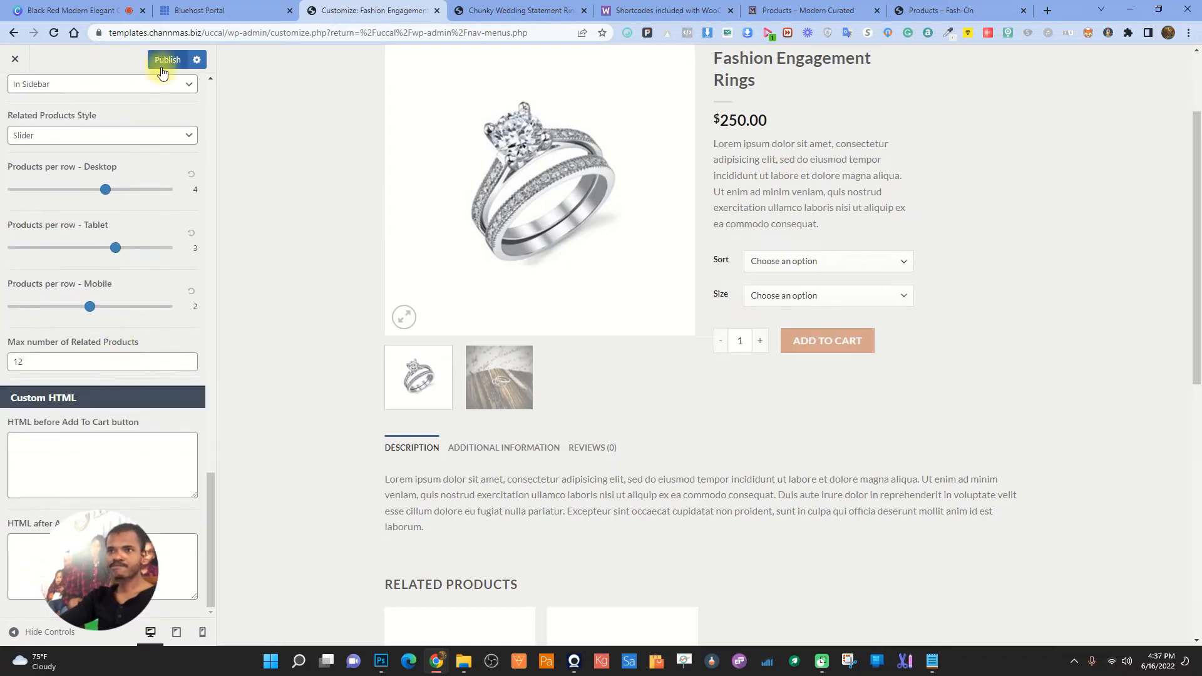
pyautogui.click(464, 9)
# - Reload the Chunky Wedding Statement Rings page and review its updated layout
pyautogui.click(53, 33)
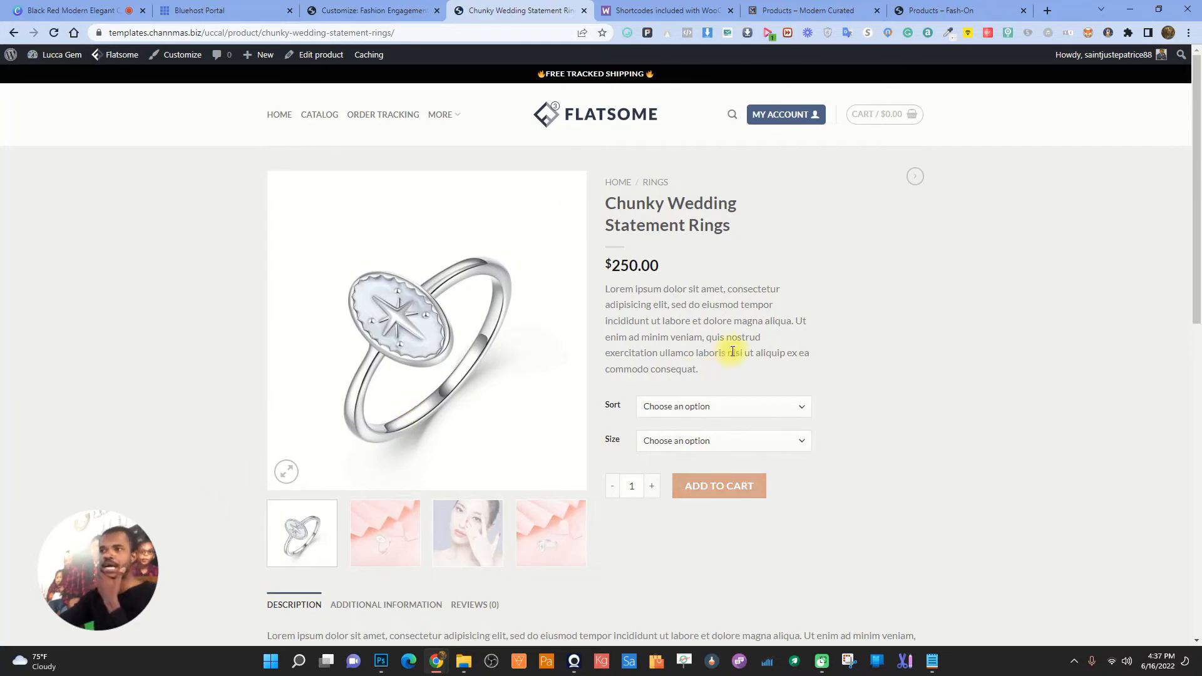
pyautogui.scroll(-10, 733, 351)
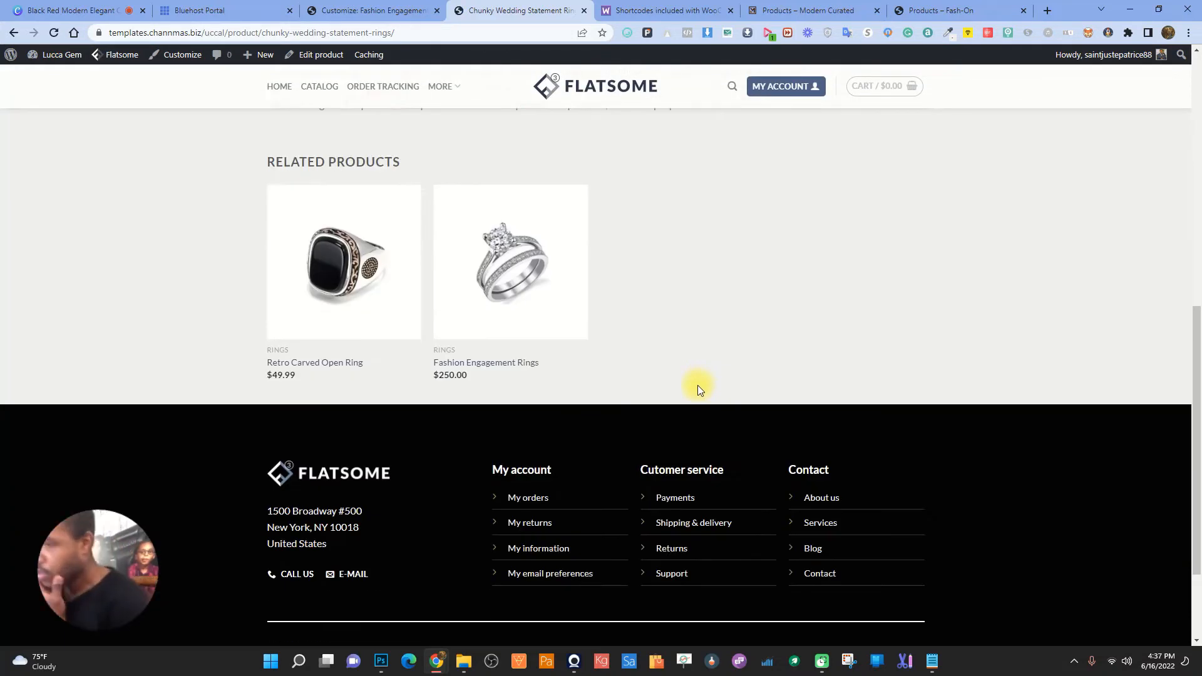
pyautogui.scroll(-1, 698, 385)
pyautogui.scroll(6, 638, 388)
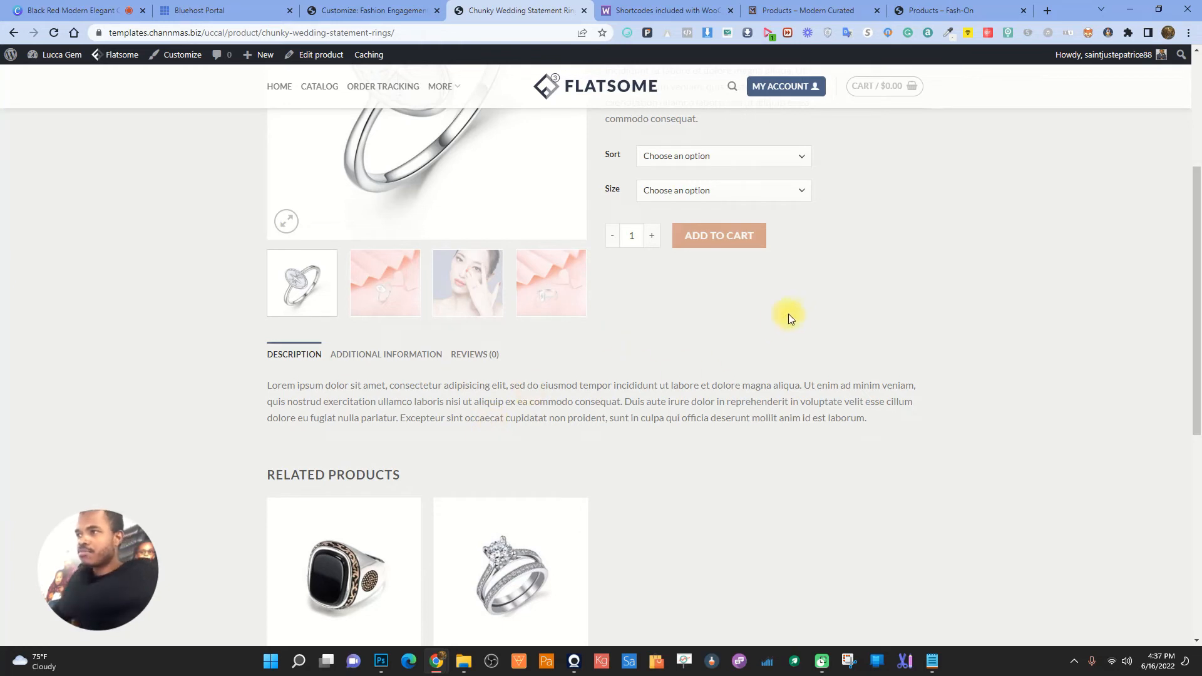
pyautogui.scroll(4, 810, 317)
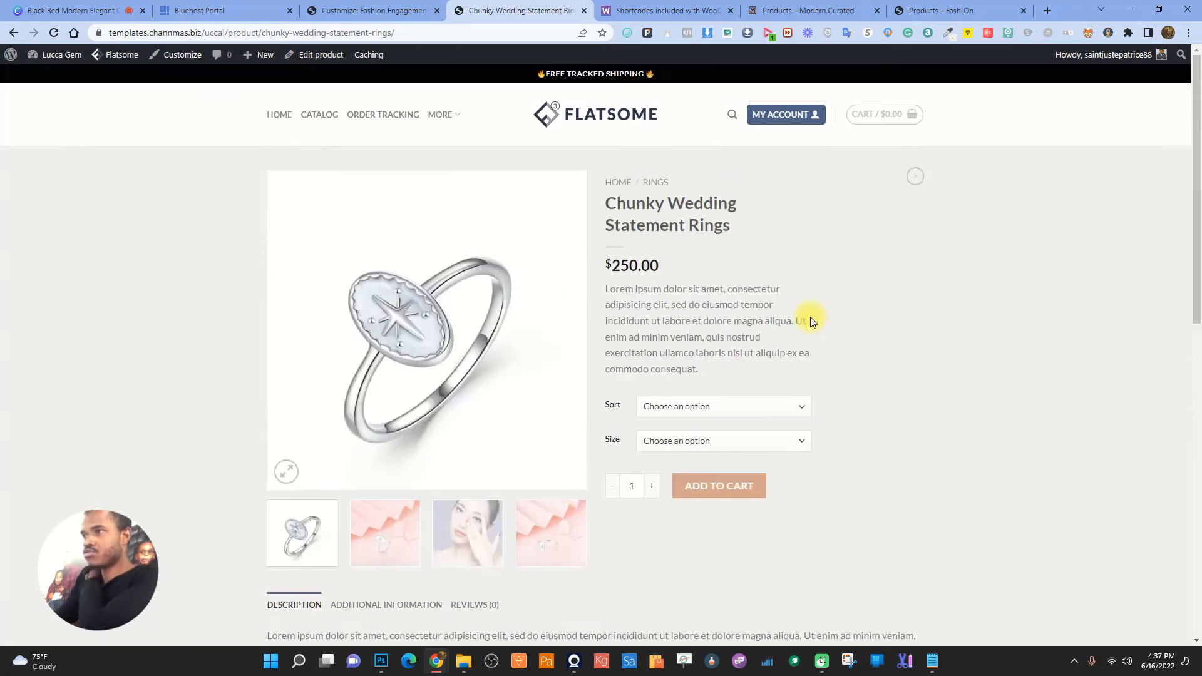
# - Put the Double Ring, size 10 version in the cart and proceed to checkout ($250.00)
pyautogui.click(734, 409)
pyautogui.click(690, 432)
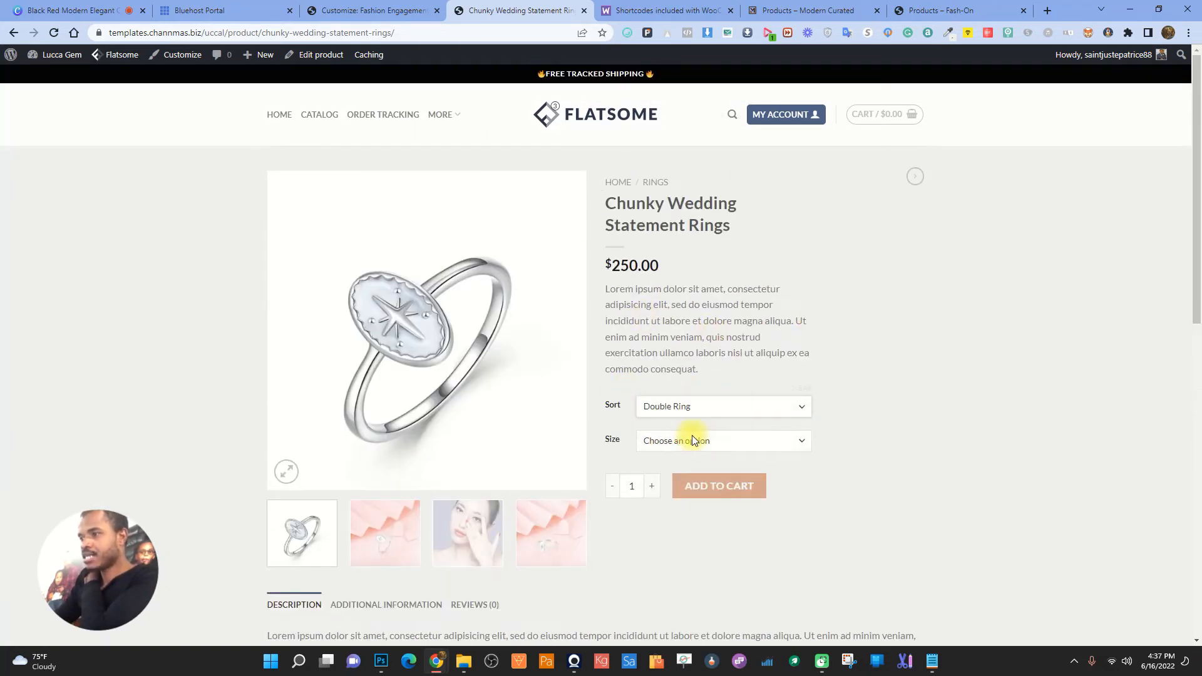
pyautogui.click(717, 438)
pyautogui.click(680, 471)
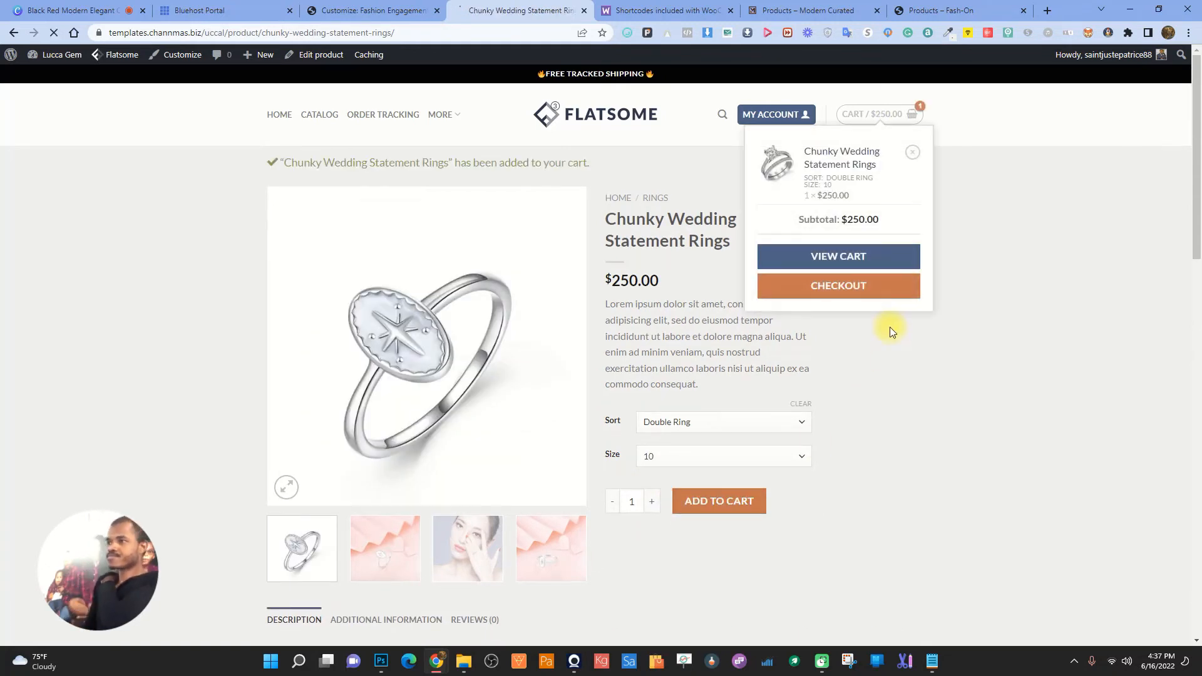
pyautogui.click(818, 256)
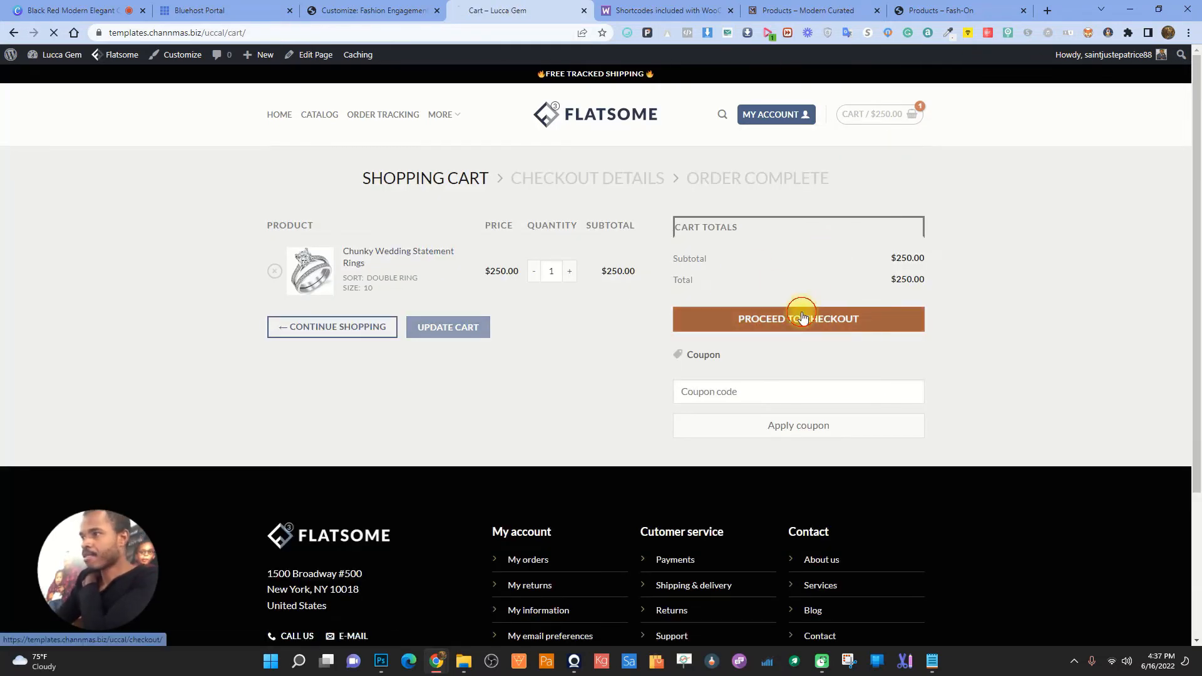
pyautogui.click(800, 318)
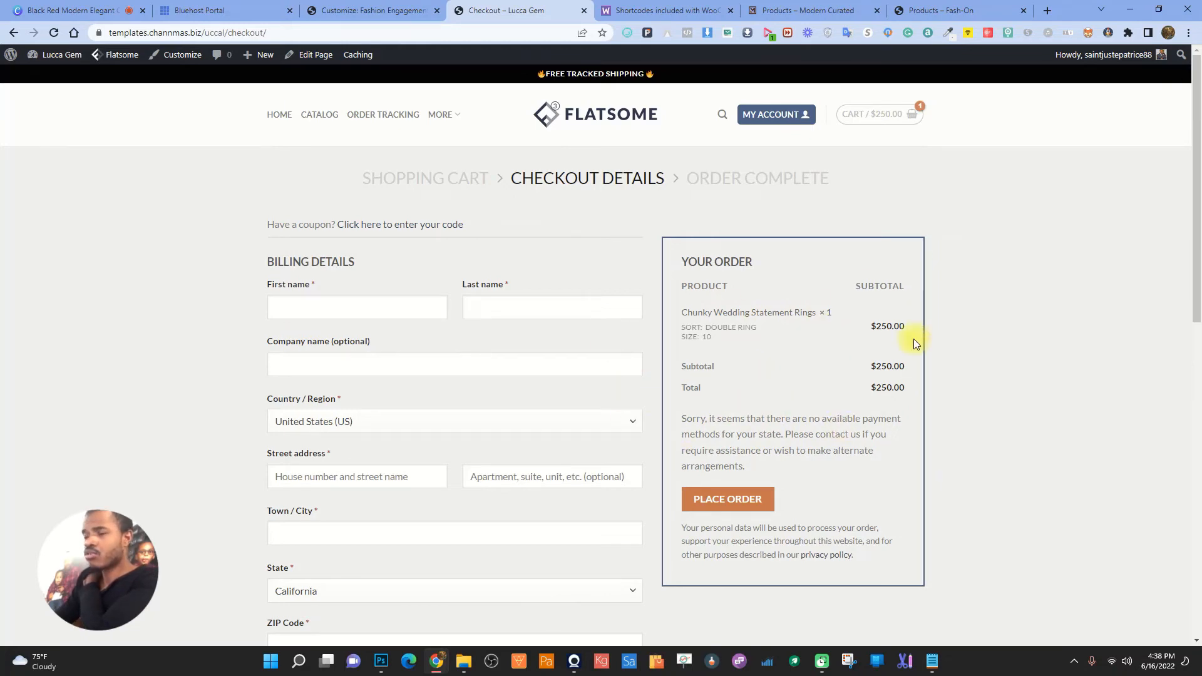
# - In Modern Curated, add Leopard Silver size 38 leopard sneakers to the cart and reach checkout ($48.60)
pyautogui.click(996, 7)
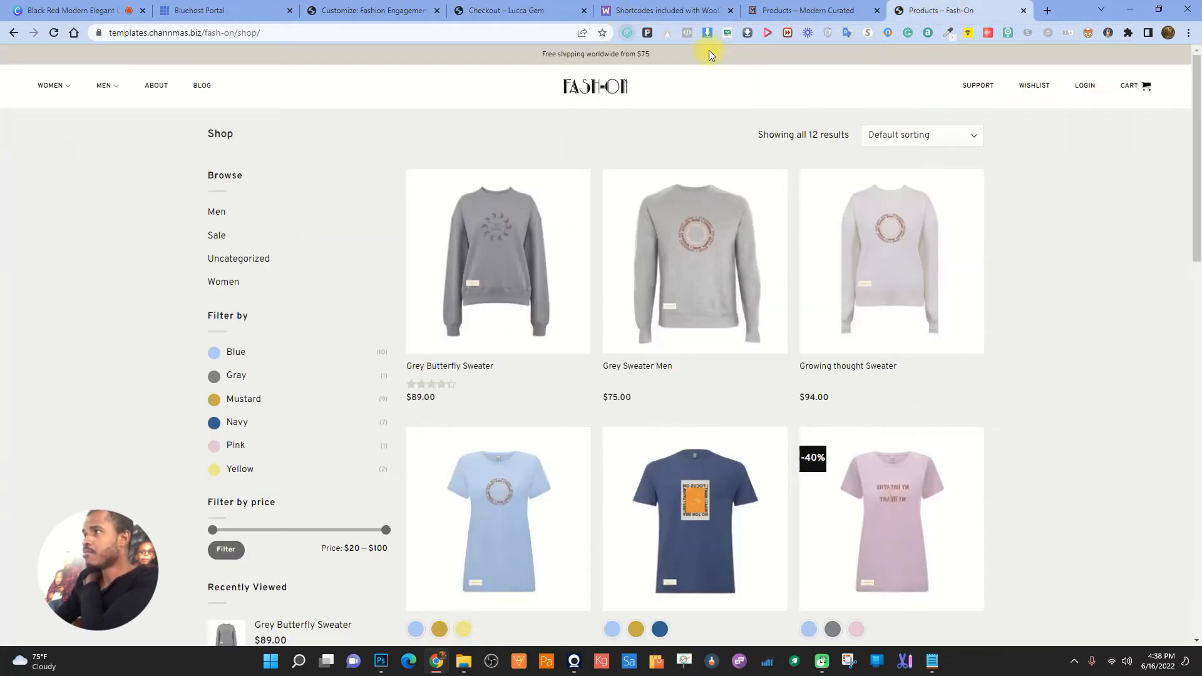
pyautogui.click(857, 8)
pyautogui.click(764, 307)
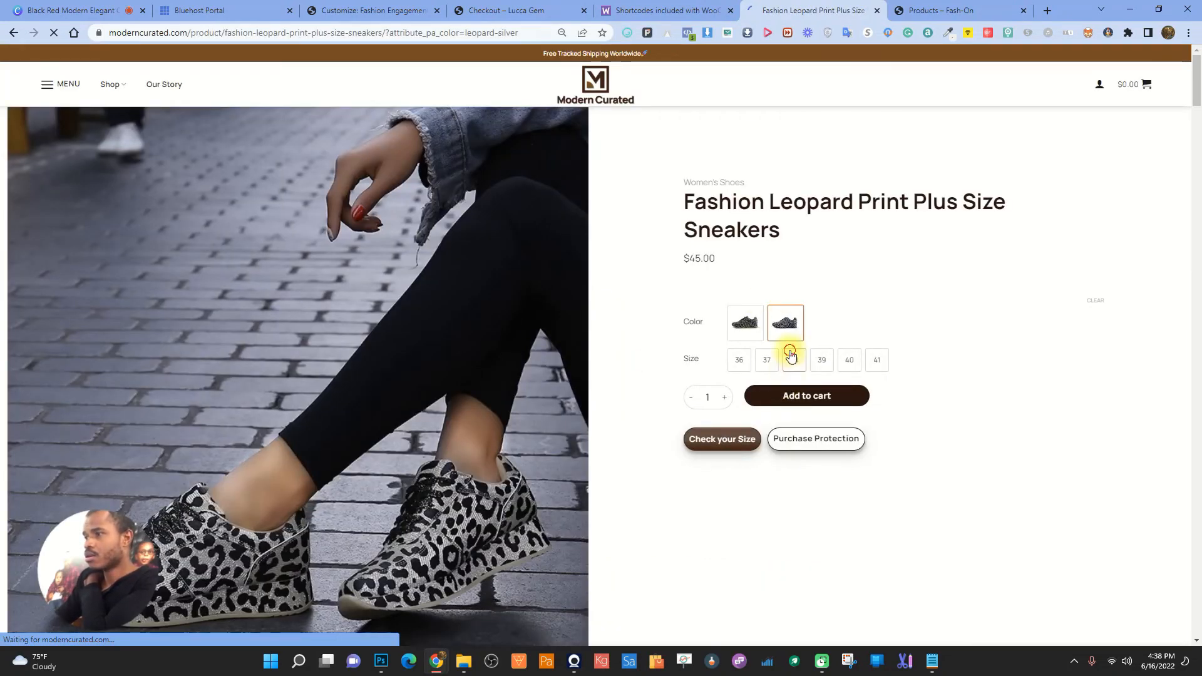
pyautogui.click(790, 354)
pyautogui.click(790, 396)
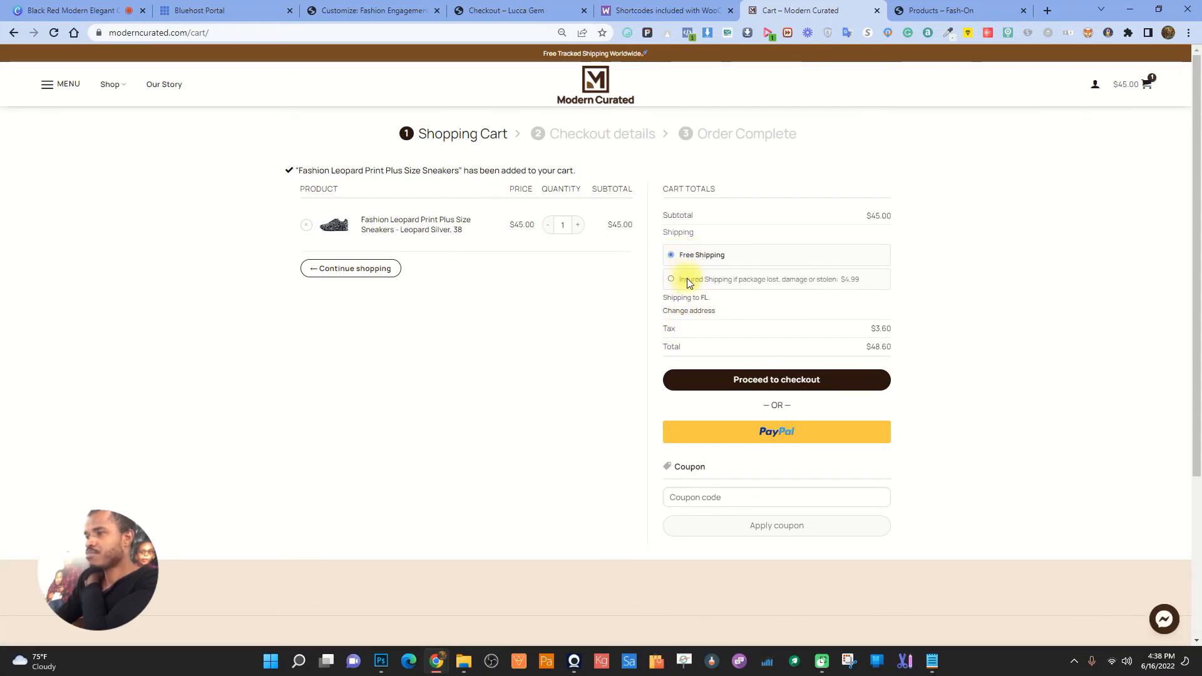
pyautogui.click(802, 385)
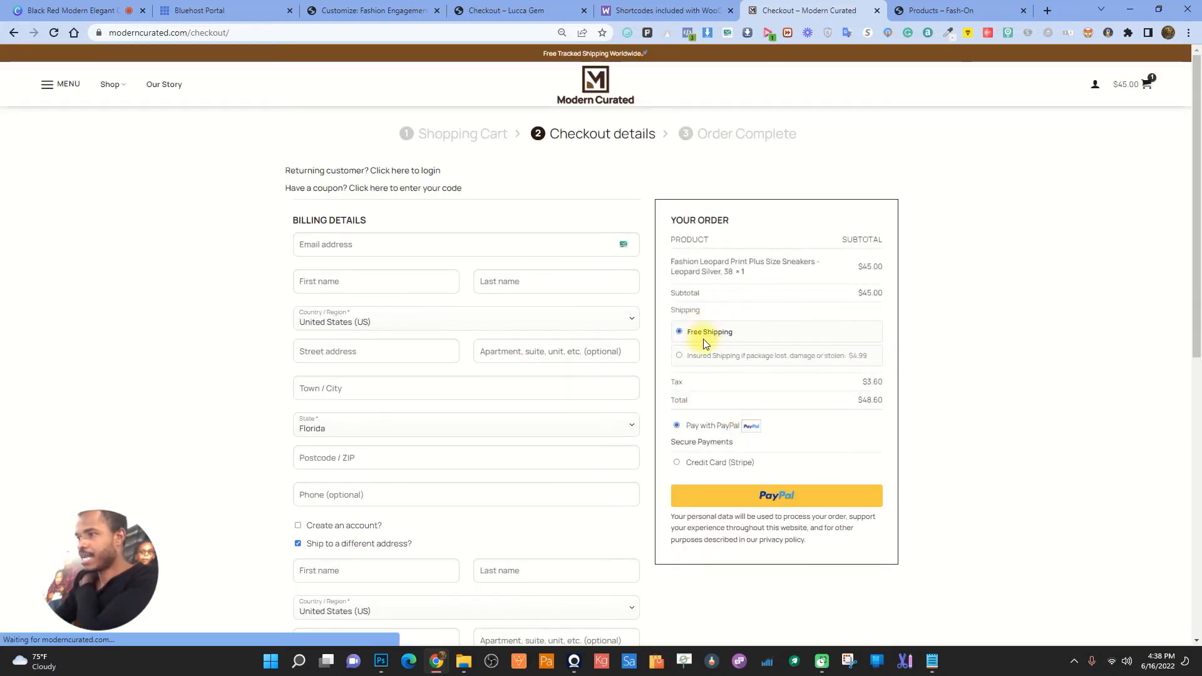
# - Close the customizer and open WooCommerce Settings > Shipping
pyautogui.click(360, 10)
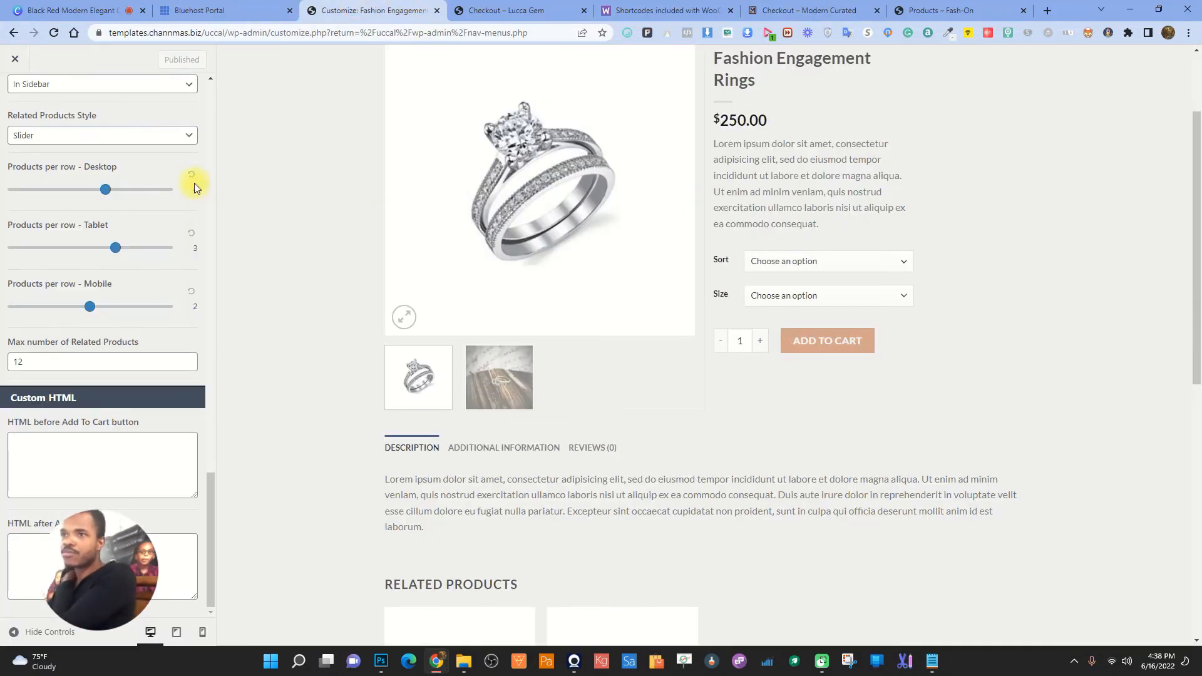
pyautogui.click(15, 59)
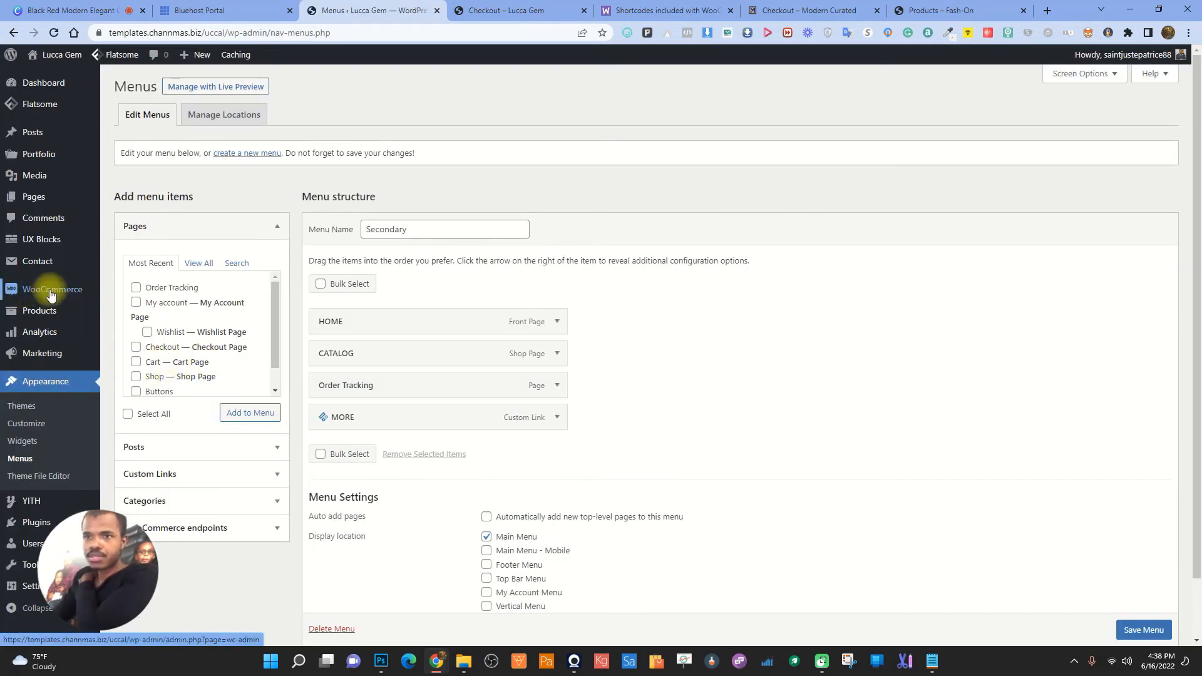
pyautogui.moveTo(55, 294)
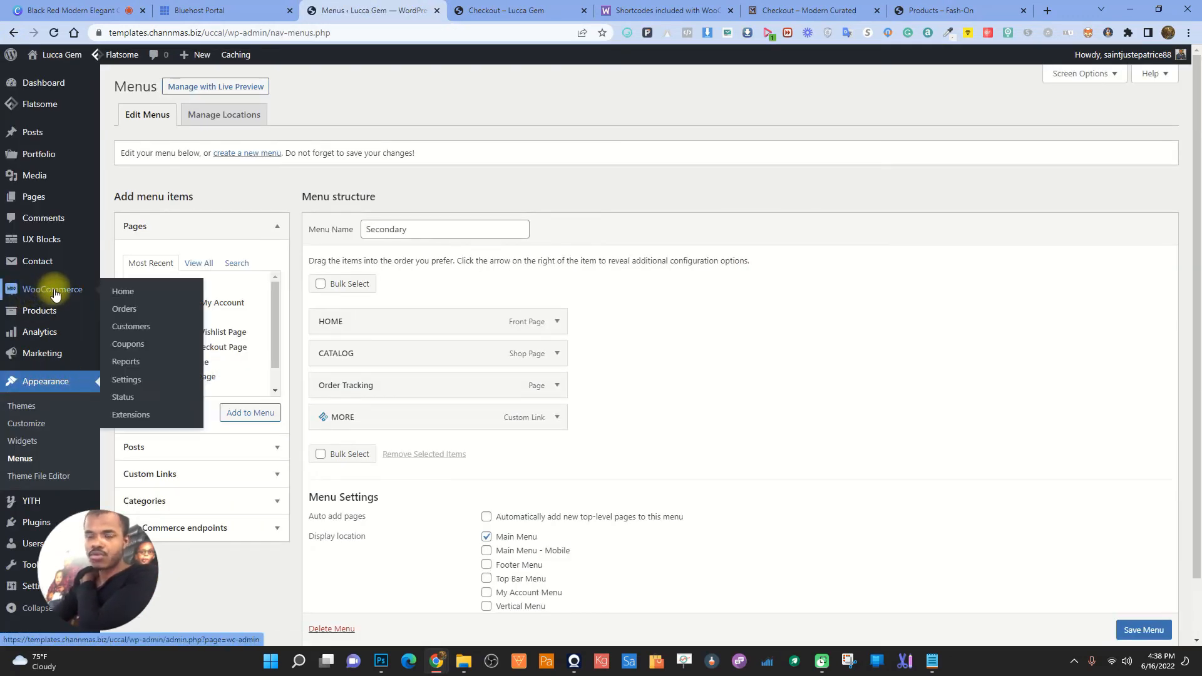
pyautogui.click(128, 379)
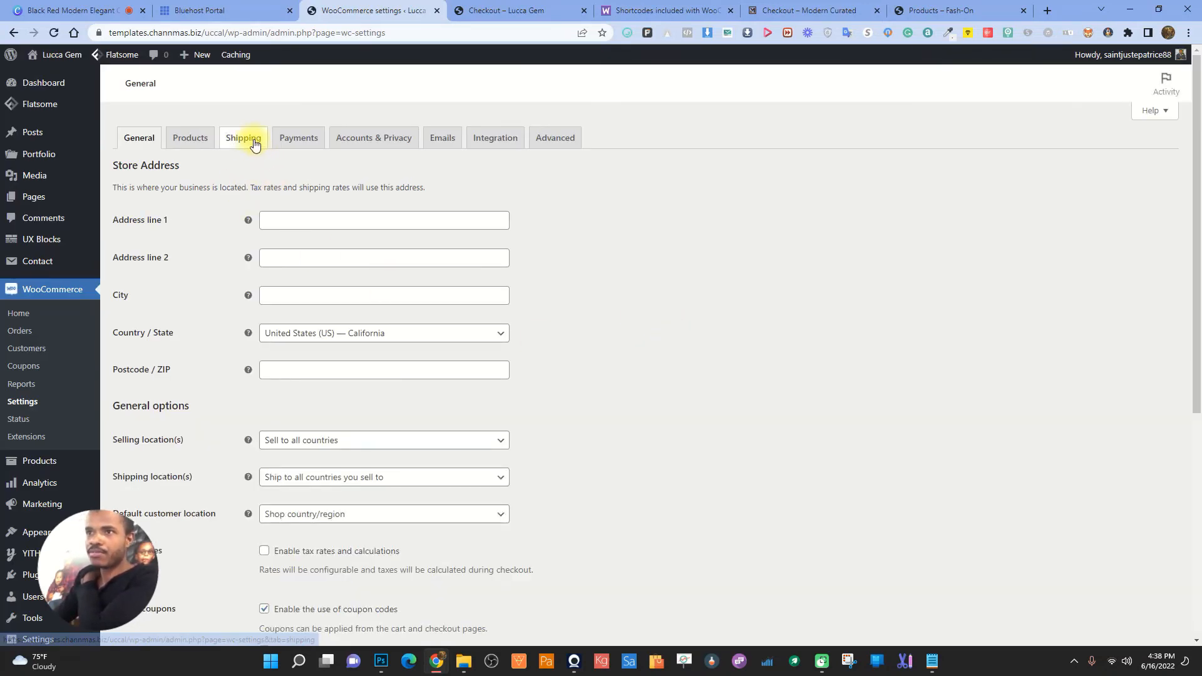
pyautogui.click(255, 145)
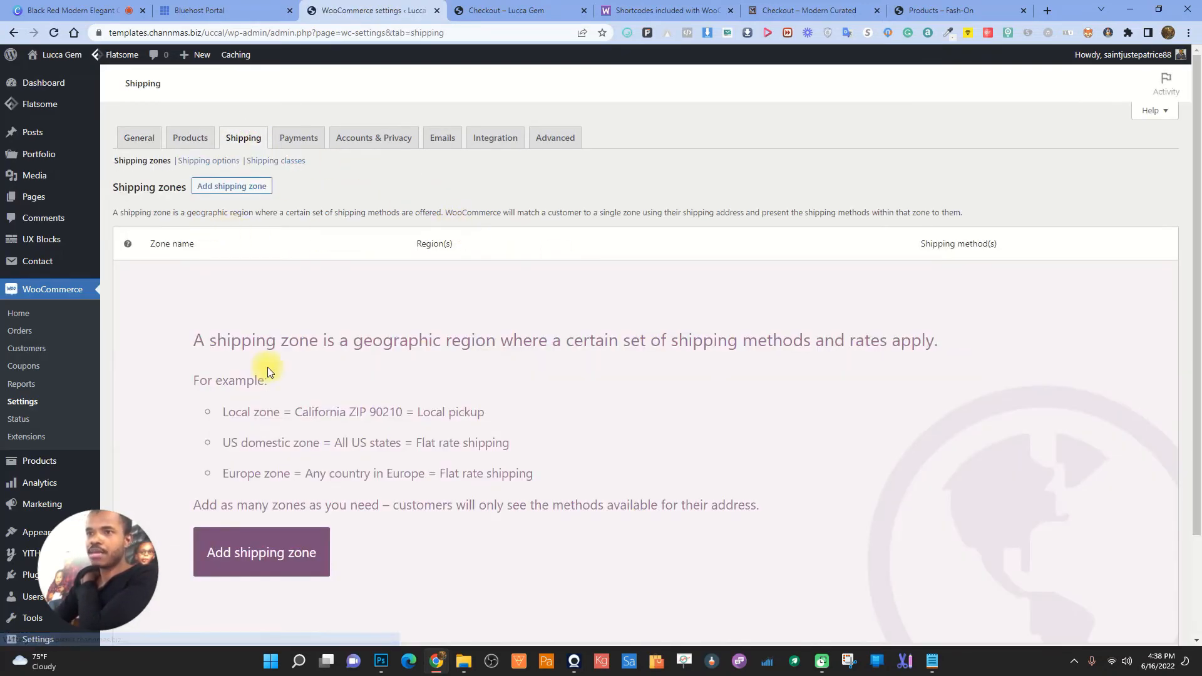
# - Add a new shipping zone named 'Standard Shipping'
pyautogui.click(264, 544)
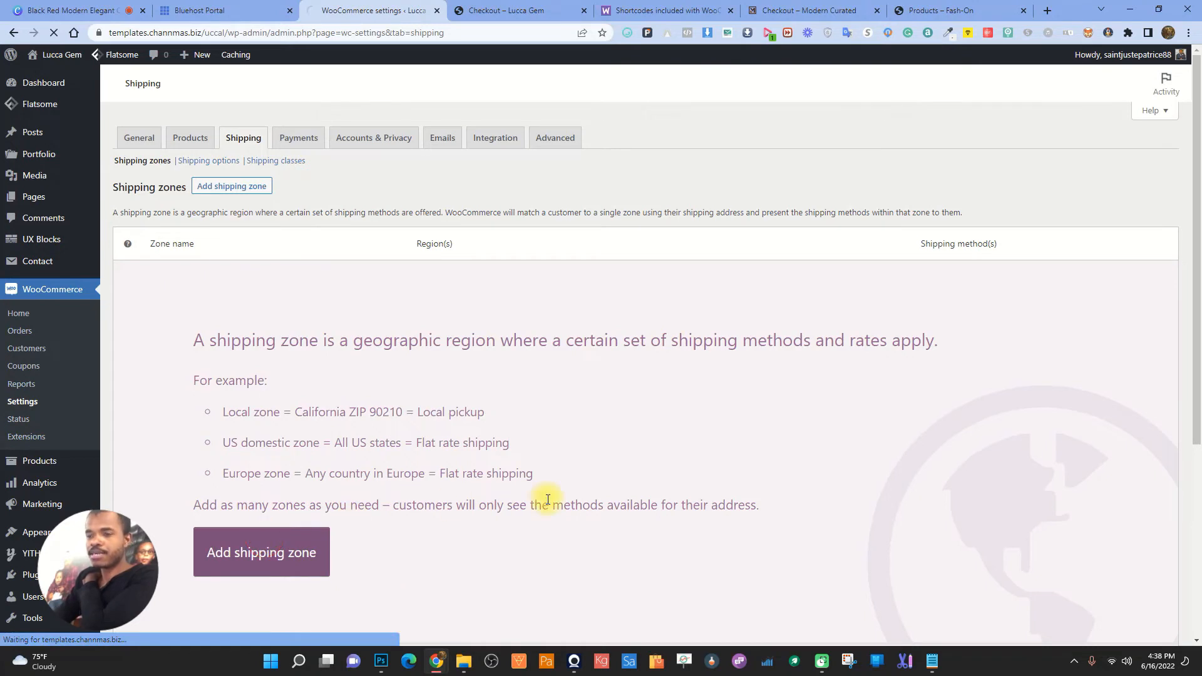
pyautogui.click(384, 222)
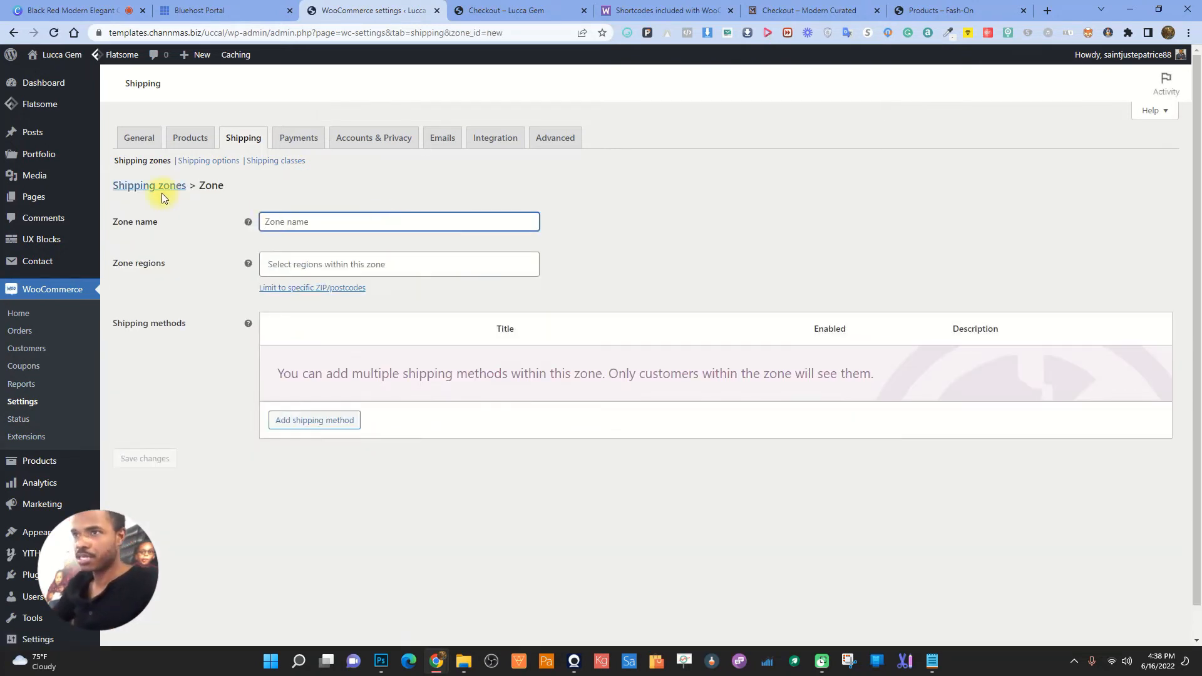
pyautogui.write('Sta')
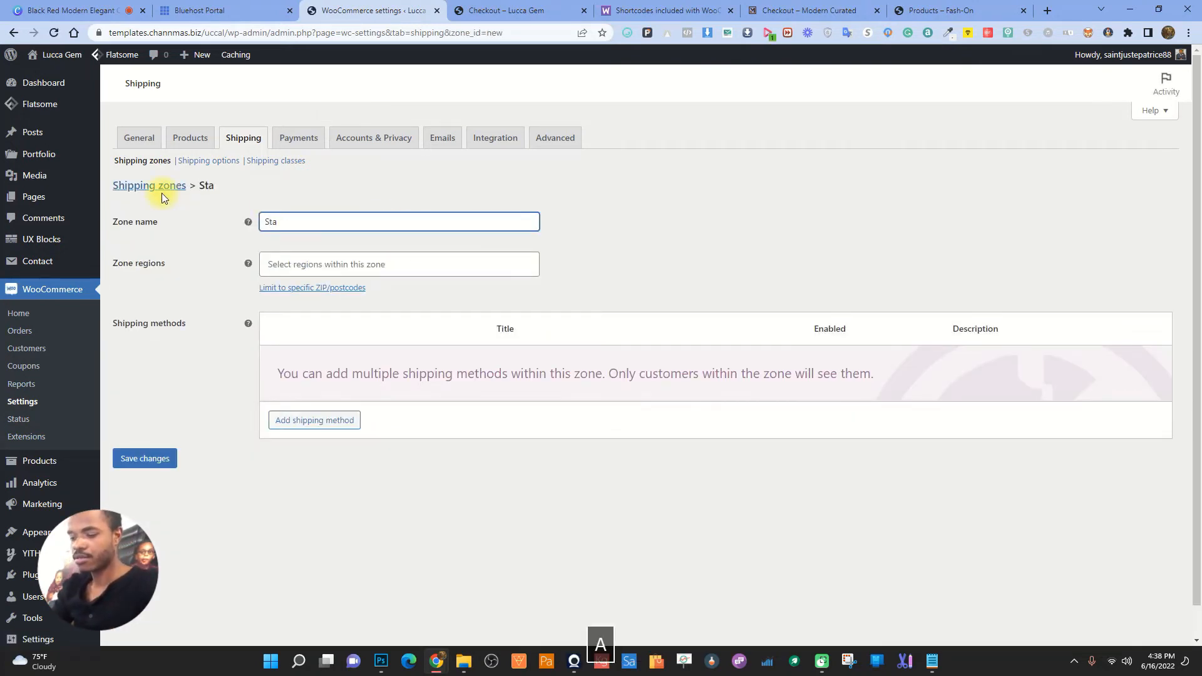
pyautogui.write('ndard Shi')
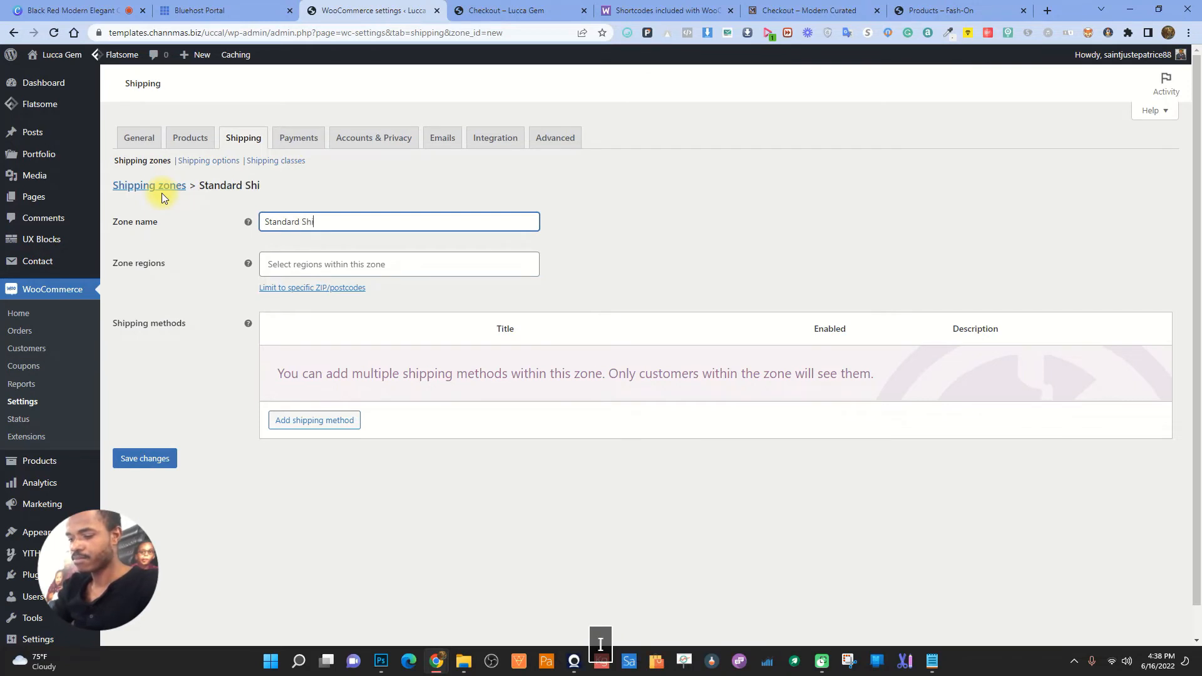
pyautogui.write('pping')
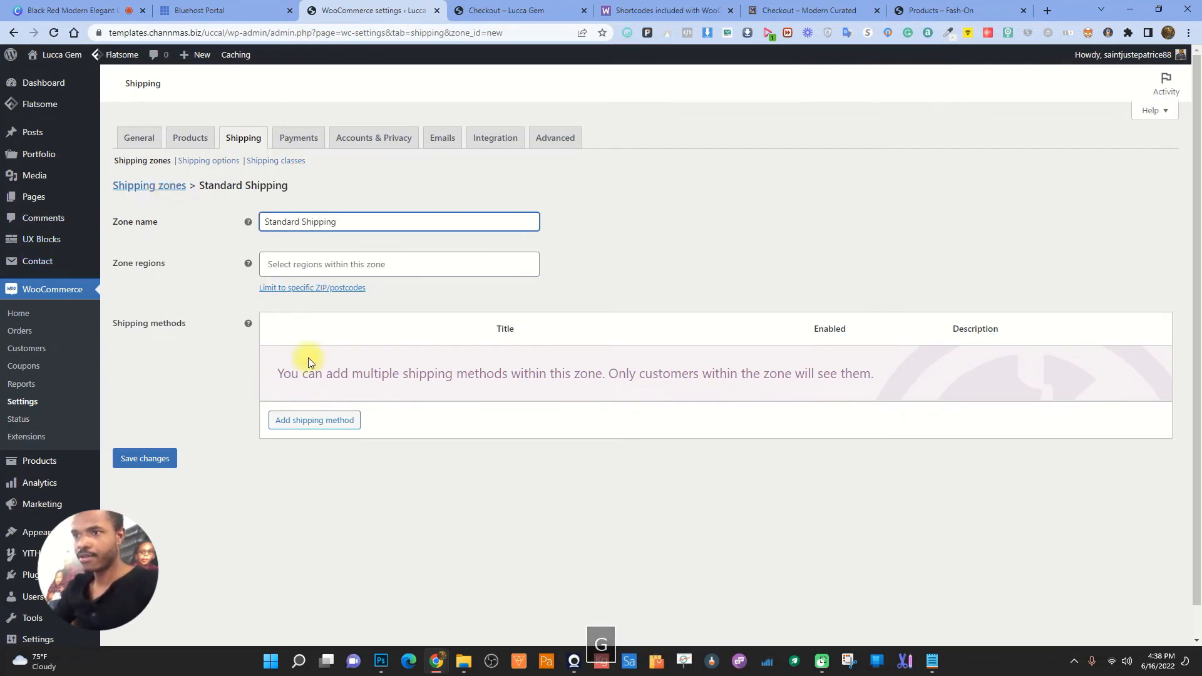
# - Add a Free shipping method to the Standard Shipping zone
pyautogui.click(311, 420)
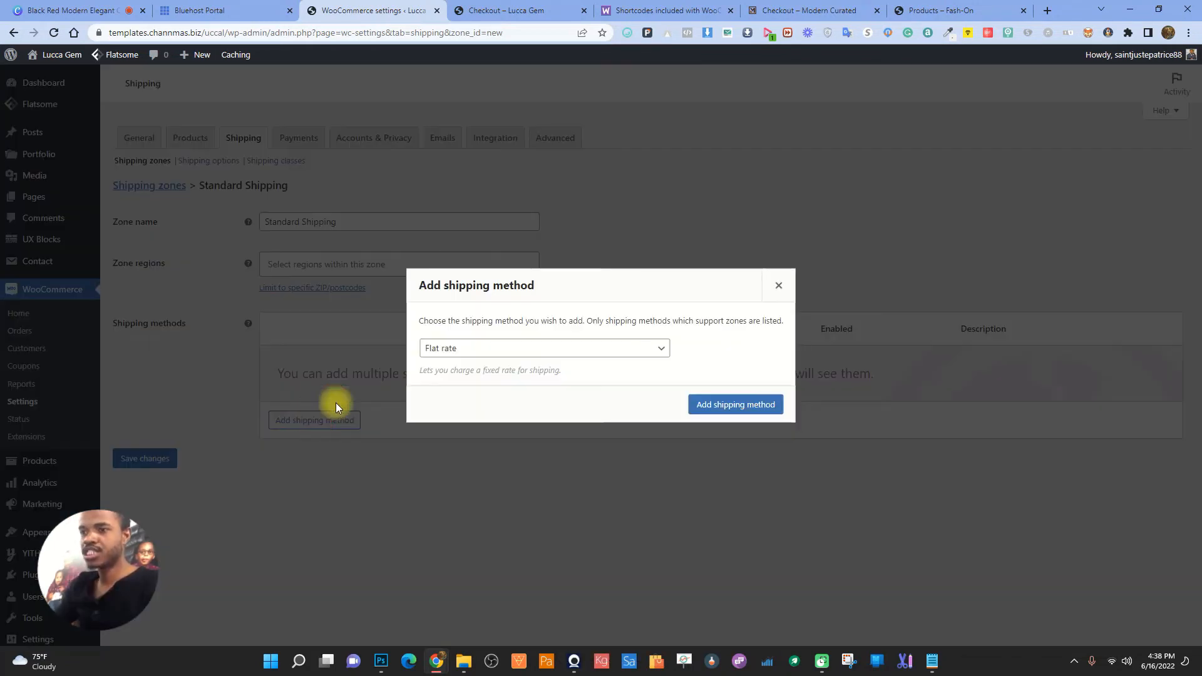
pyautogui.click(471, 348)
pyautogui.click(450, 379)
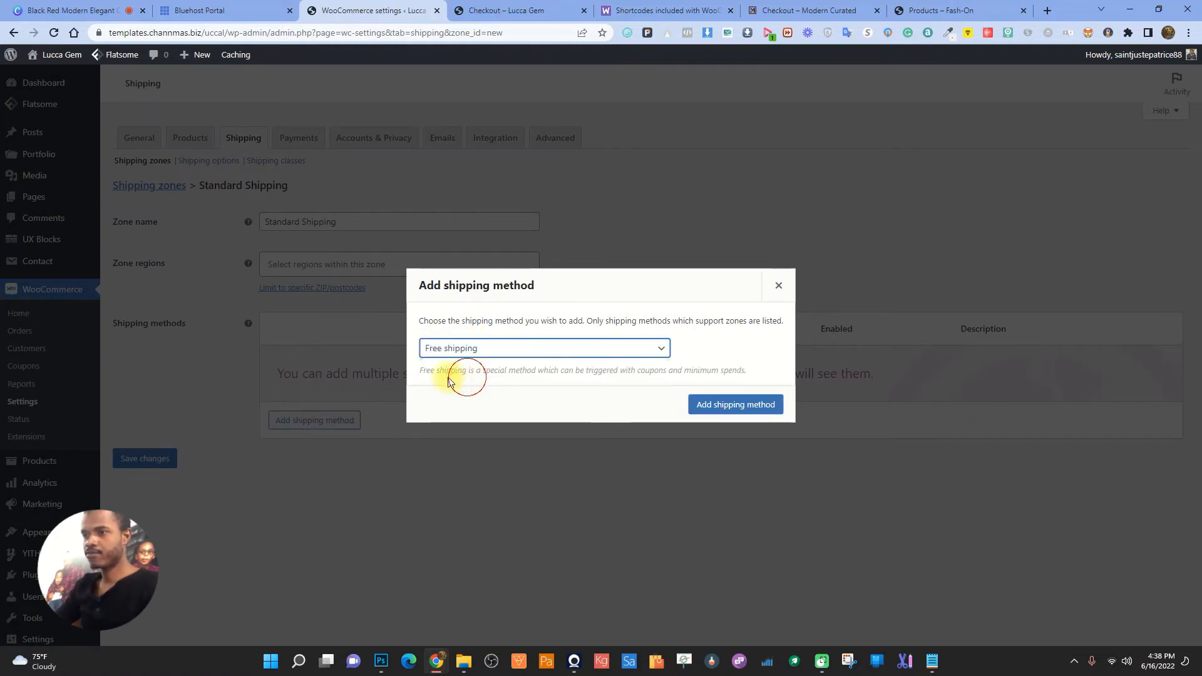
pyautogui.click(734, 406)
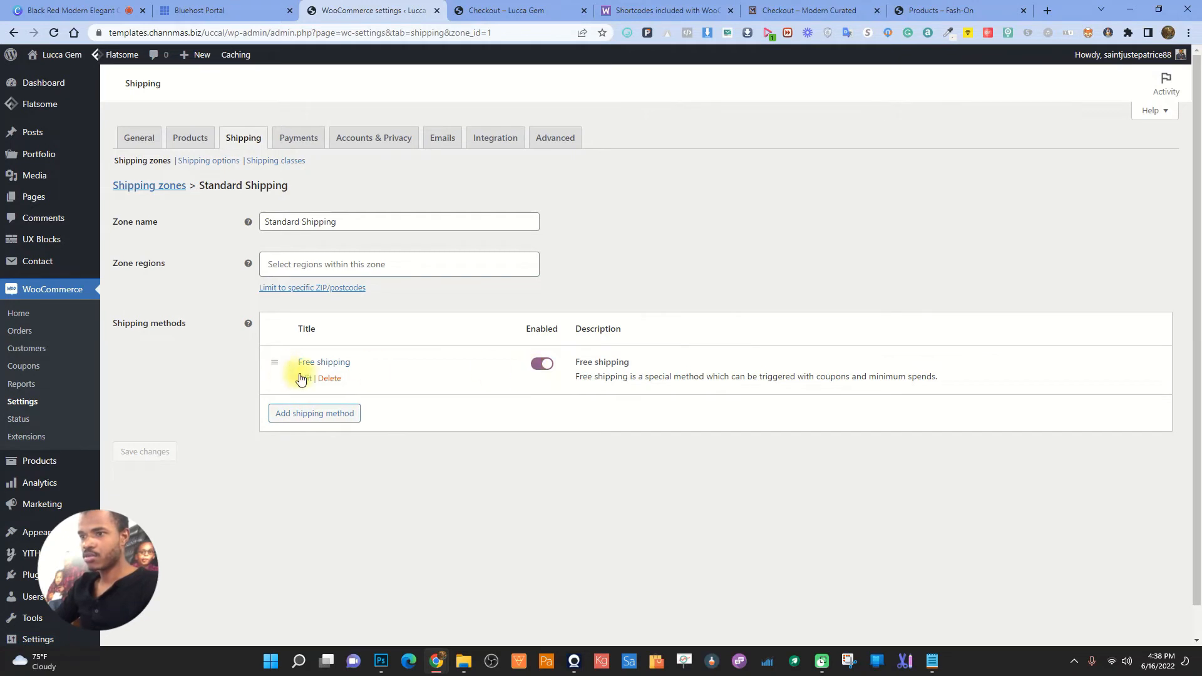
# - Retitle the free shipping method 'FREE SHIPPING', save it, then add a Flat rate method
pyautogui.click(301, 379)
pyautogui.moveTo(510, 325); pyautogui.dragTo(318, 328)
pyautogui.press('capslock')
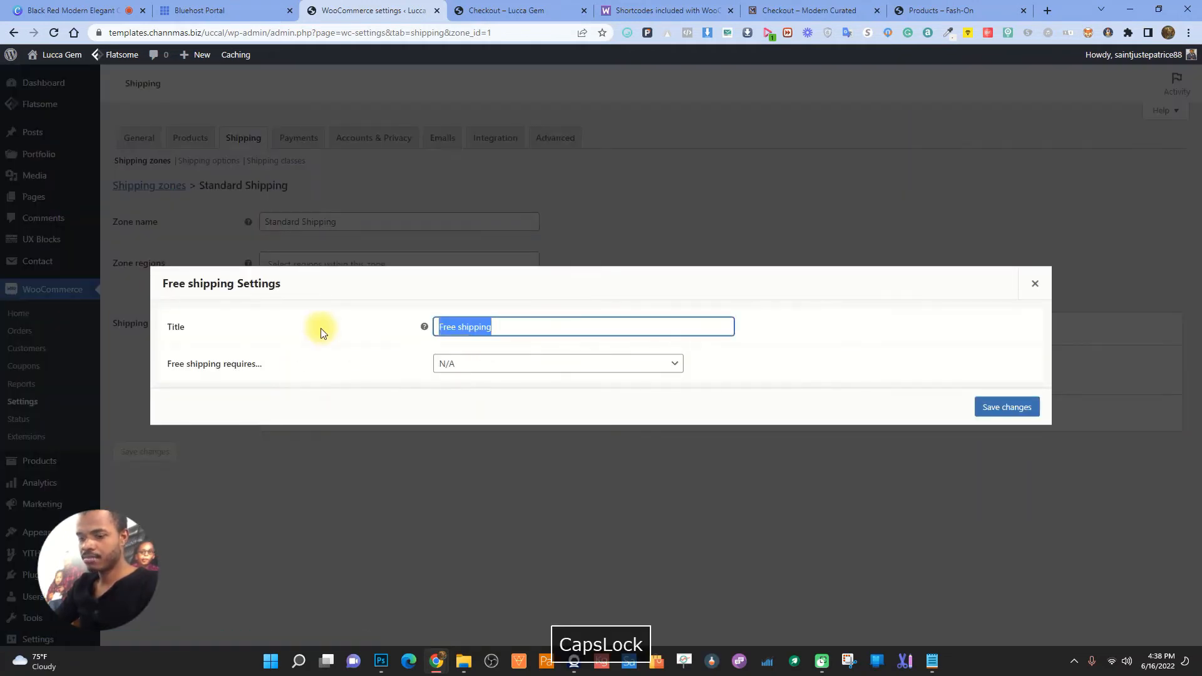
pyautogui.write('FREE SHIP')
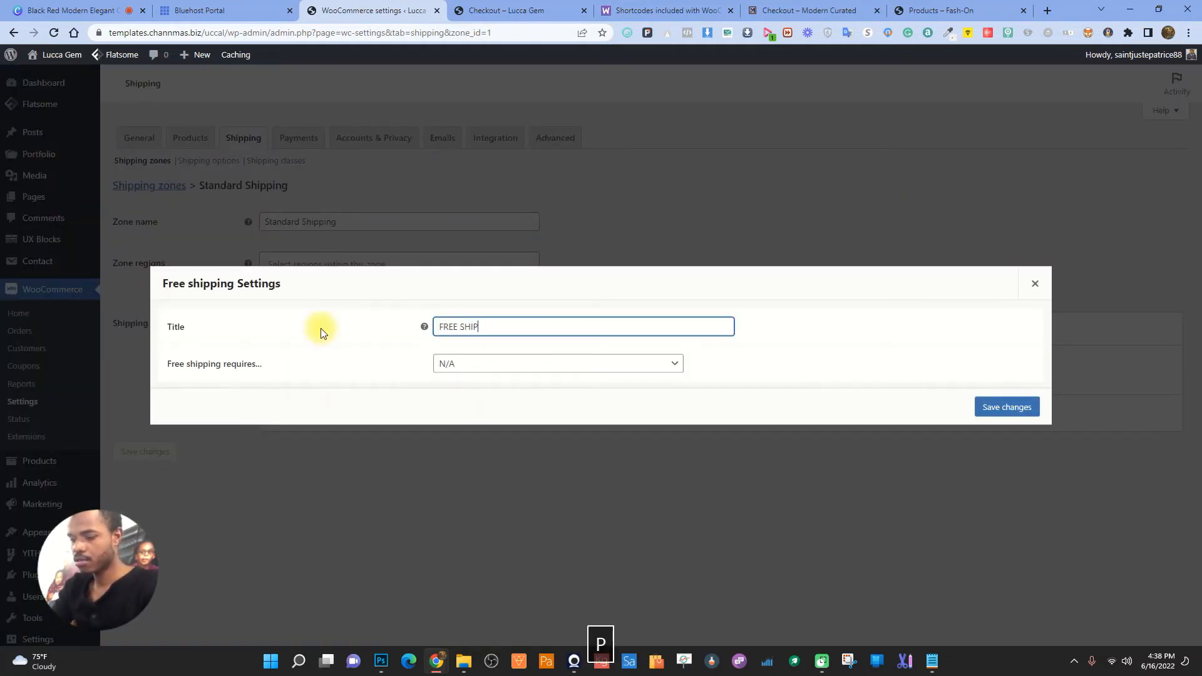
pyautogui.write('PING')
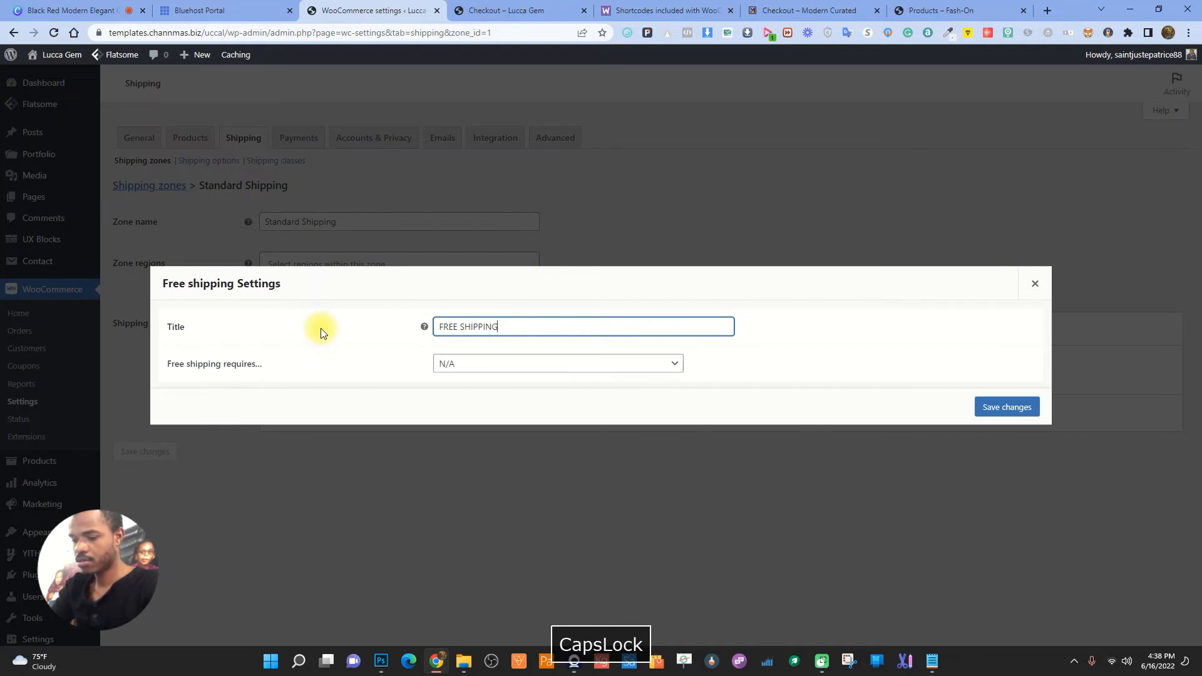
pyautogui.click(1005, 407)
pyautogui.click(315, 413)
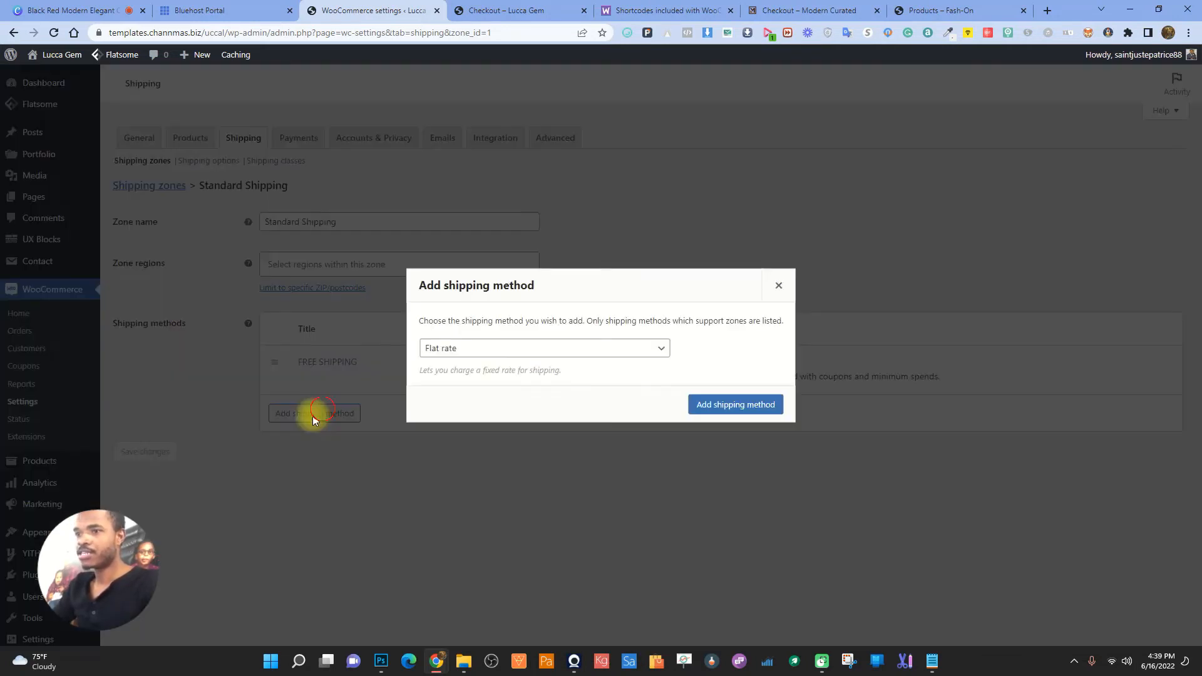
pyautogui.click(714, 404)
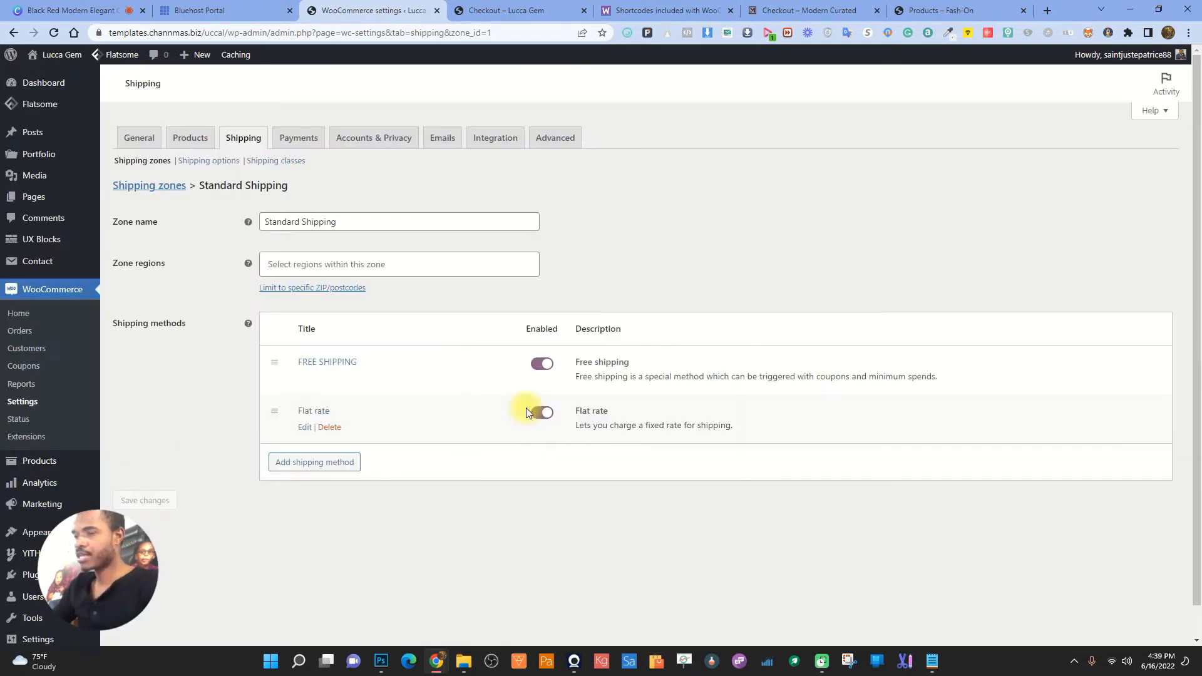
# - Title the flat rate 'Express Shipping' with a 9.99 cost and save it
pyautogui.click(305, 428)
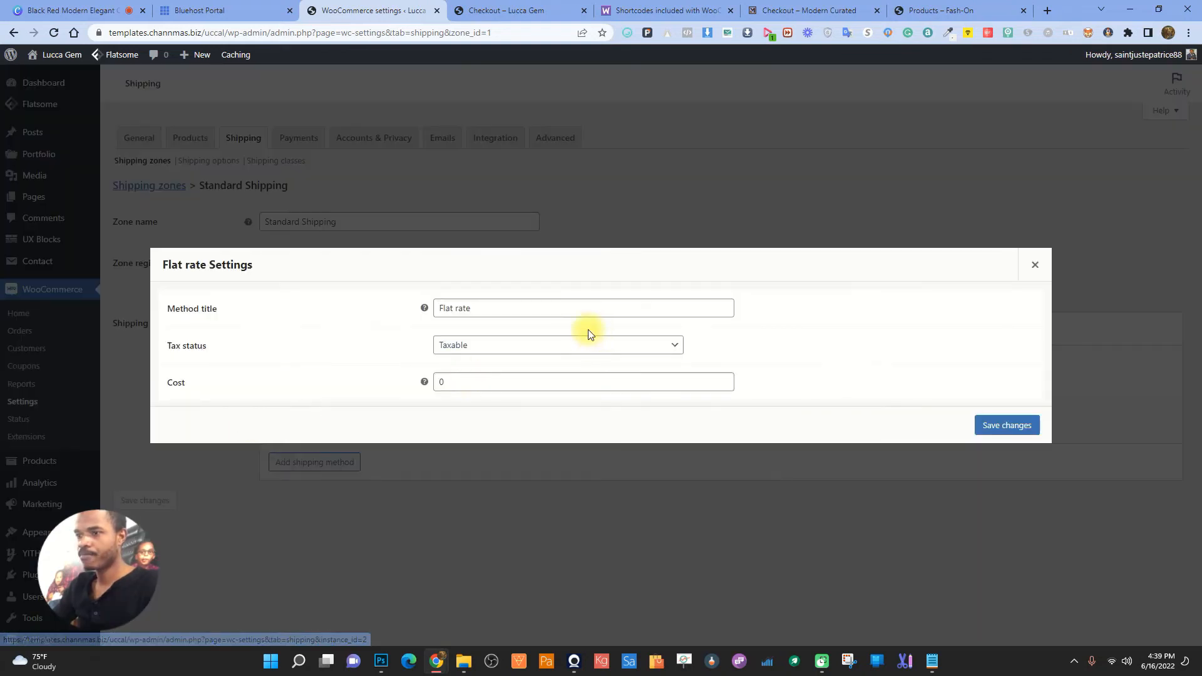
pyautogui.moveTo(497, 307); pyautogui.dragTo(408, 309)
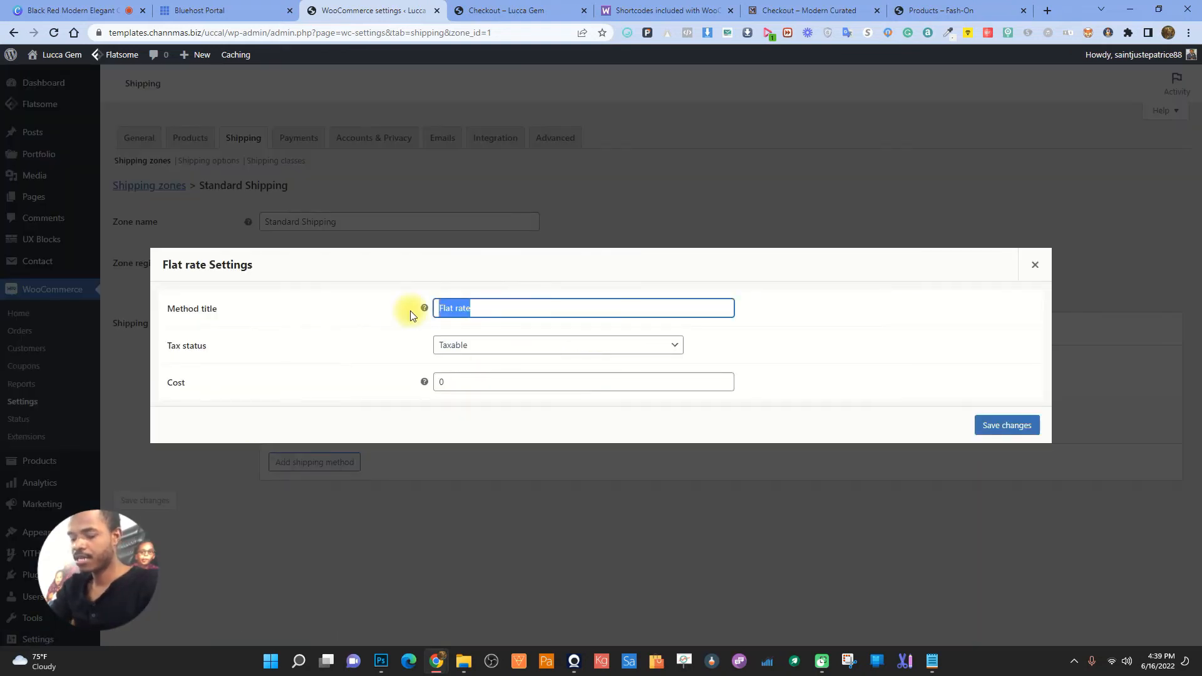
pyautogui.write('Exp')
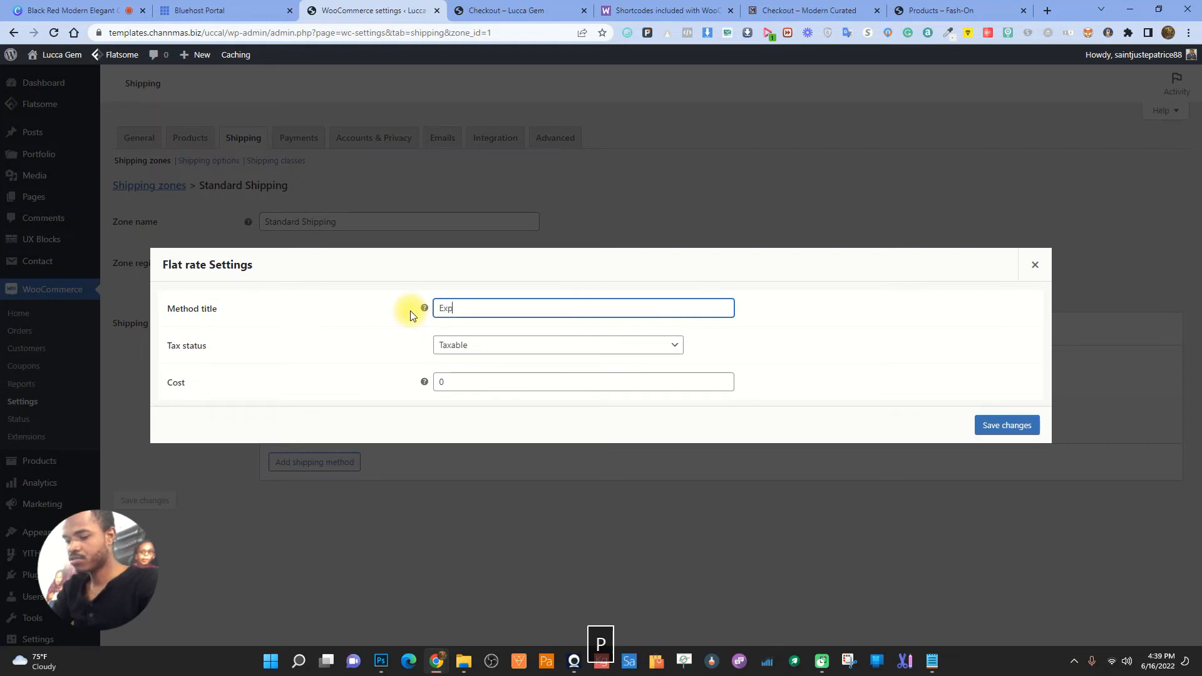
pyautogui.write('ress S')
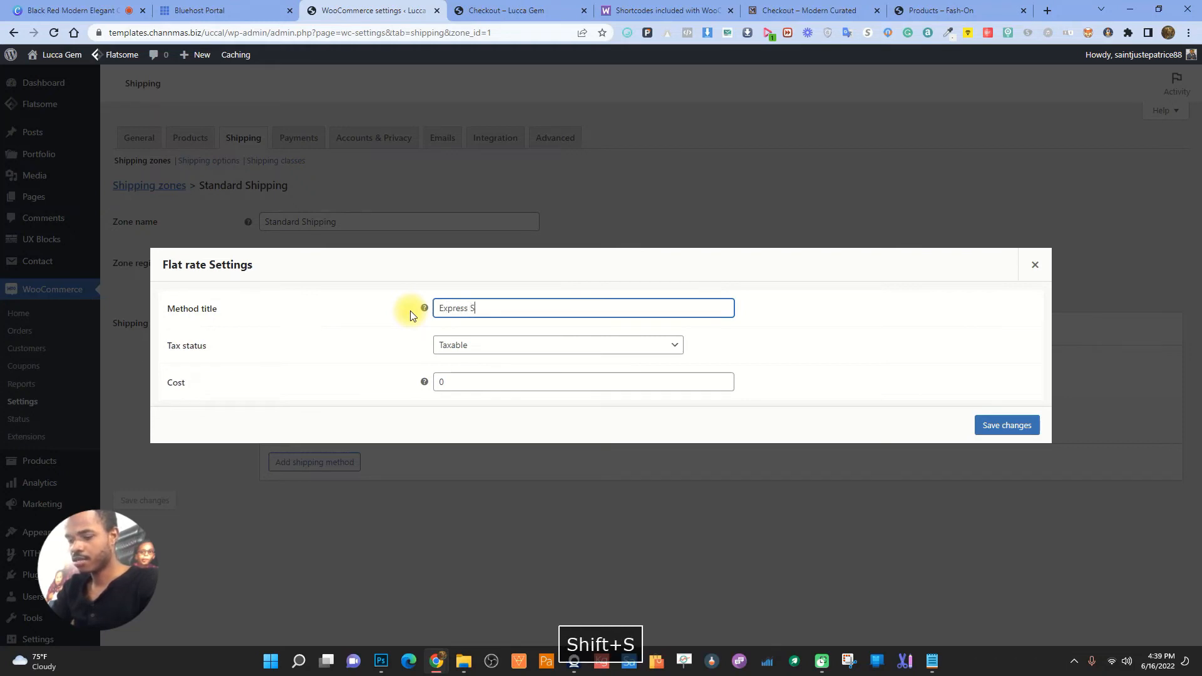
pyautogui.write('Hipping')
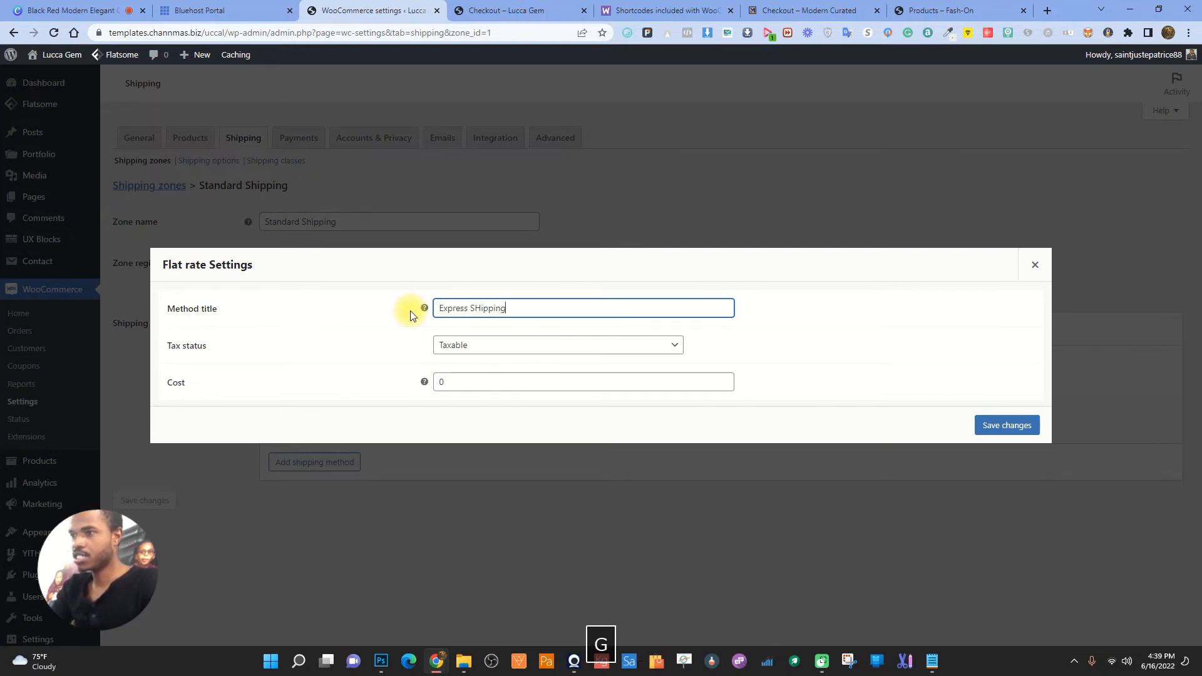
pyautogui.press('BackSpace')
pyautogui.press('BackSpace')
pyautogui.press('BackSpace')
pyautogui.press('BackSpace')
pyautogui.press('BackSpace')
pyautogui.press('BackSpace')
pyautogui.press('BackSpace')
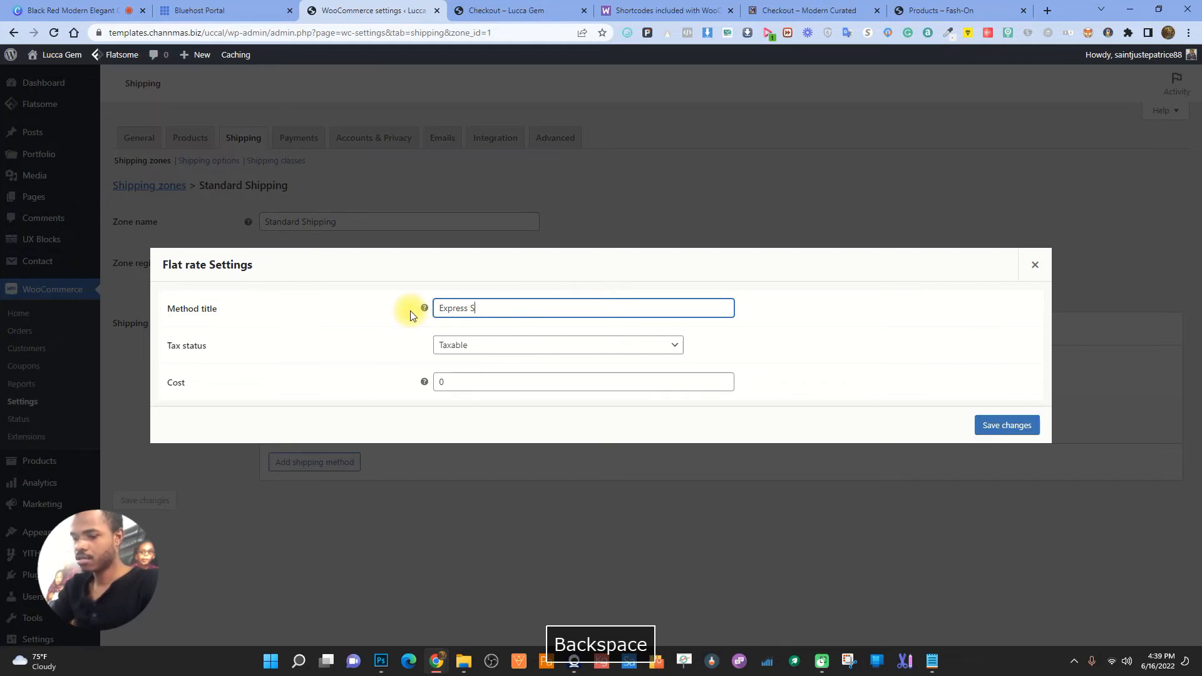
pyautogui.write('hipping')
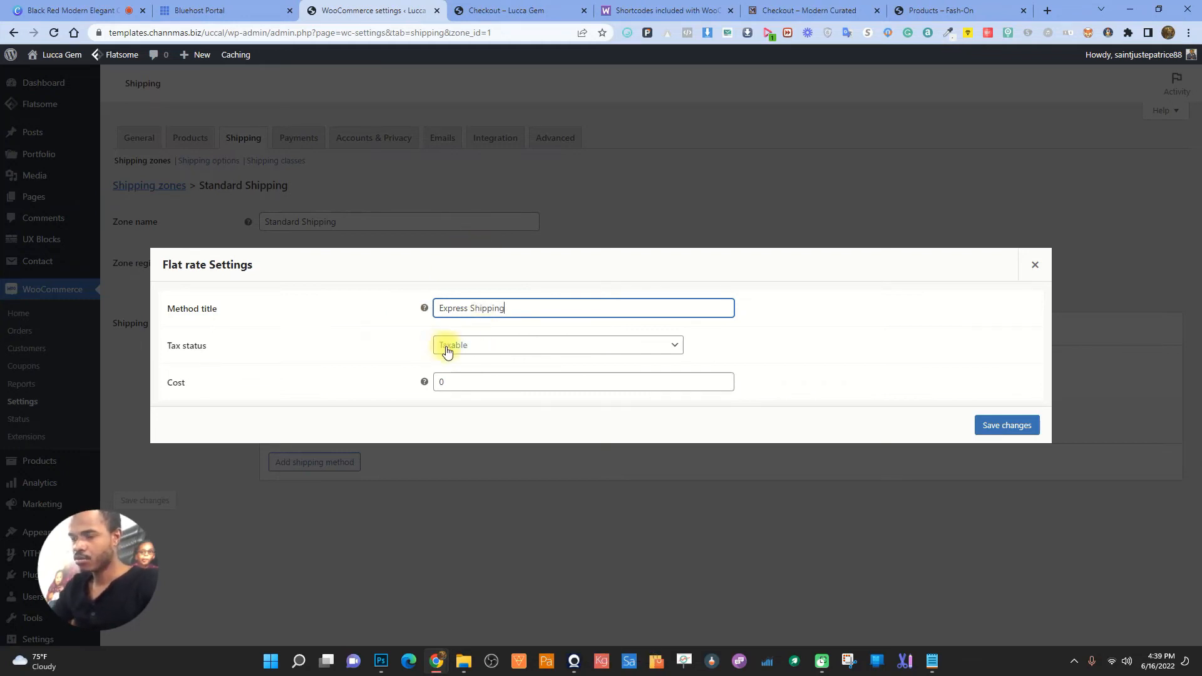
pyautogui.click(456, 382)
pyautogui.press('BackSpace')
pyautogui.write('9.999')
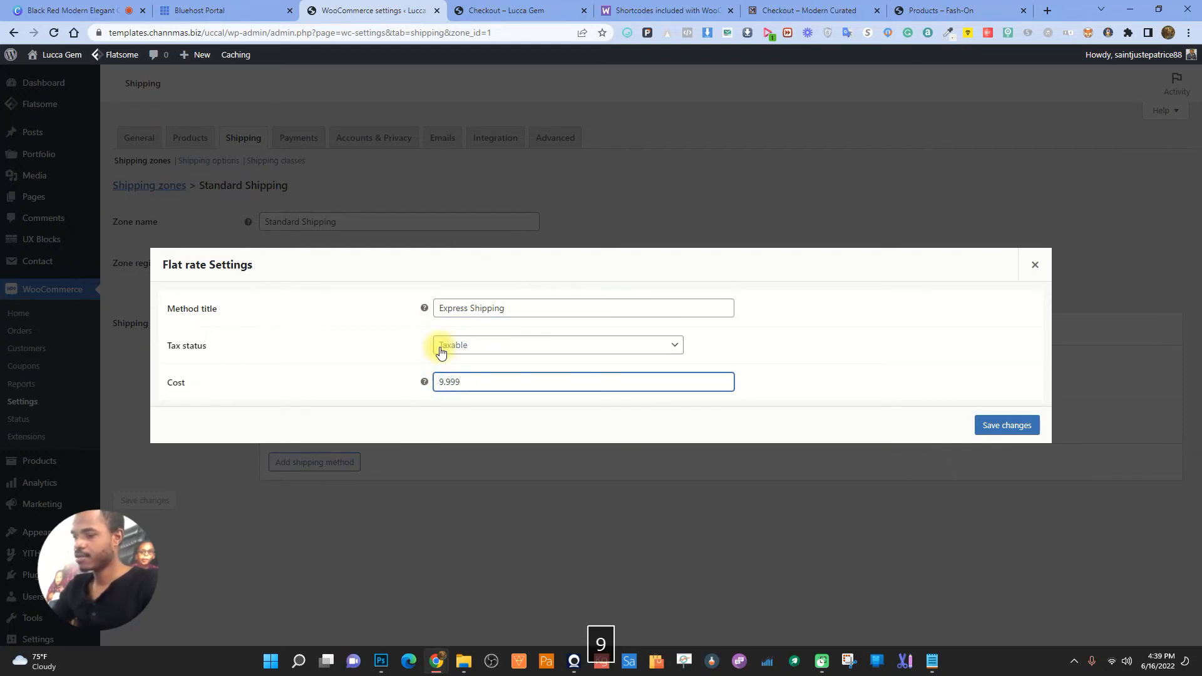
pyautogui.press('BackSpace')
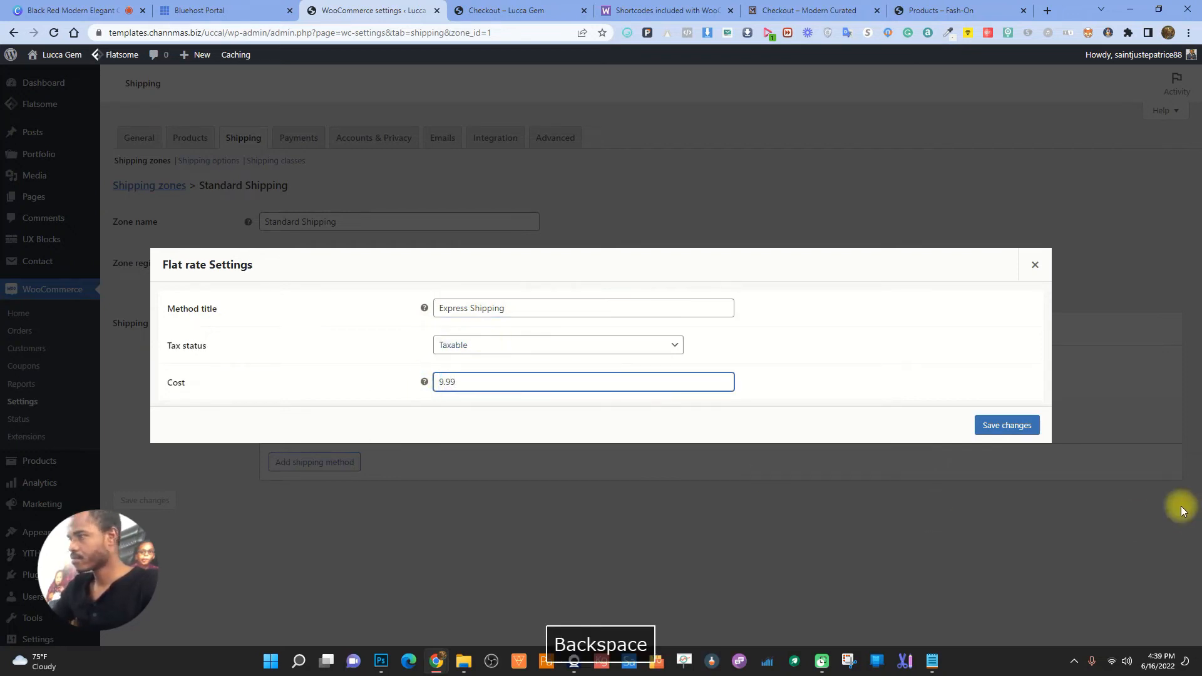
pyautogui.click(996, 426)
# - Copy the insured shipping option's label from the Modern Curated checkout page
pyautogui.click(986, 10)
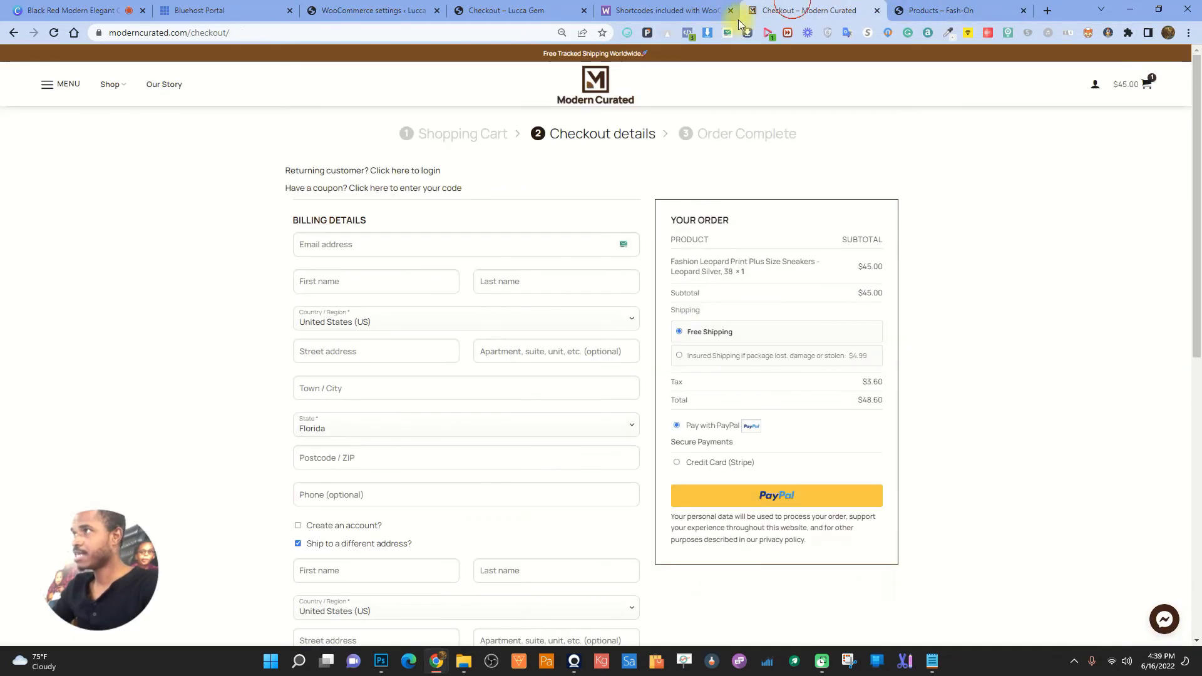
pyautogui.click(747, 13)
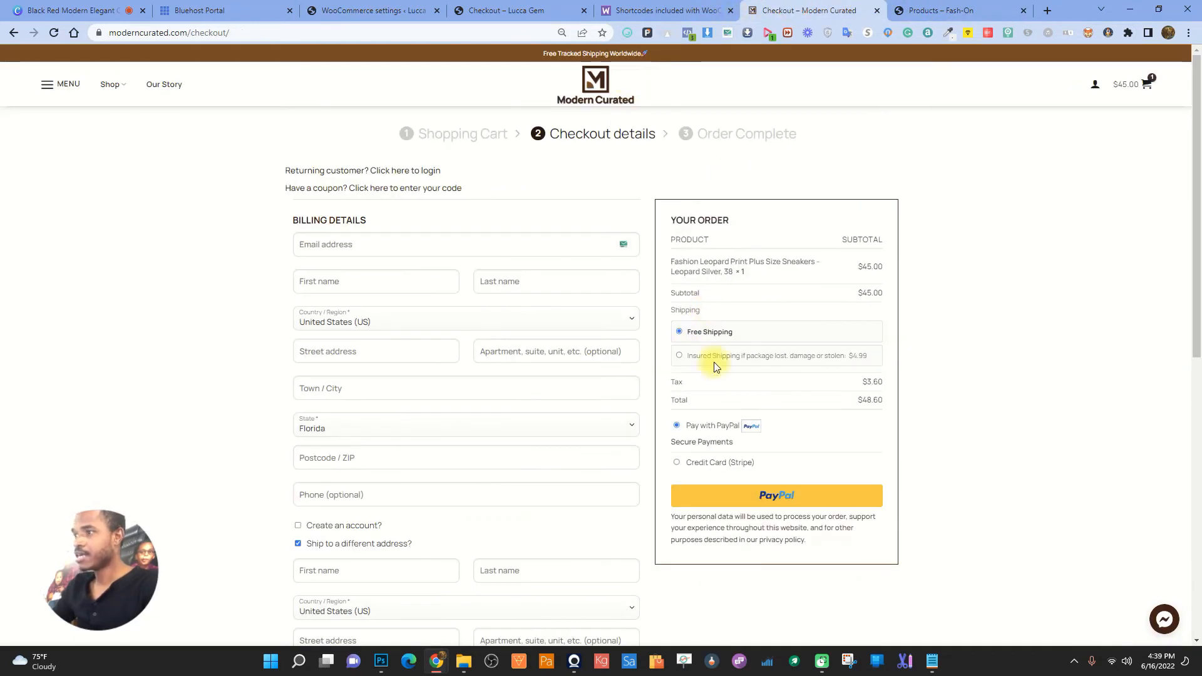
pyautogui.click(846, 348)
pyautogui.moveTo(690, 355); pyautogui.dragTo(843, 358)
pyautogui.rightClick(820, 355)
pyautogui.click(858, 363)
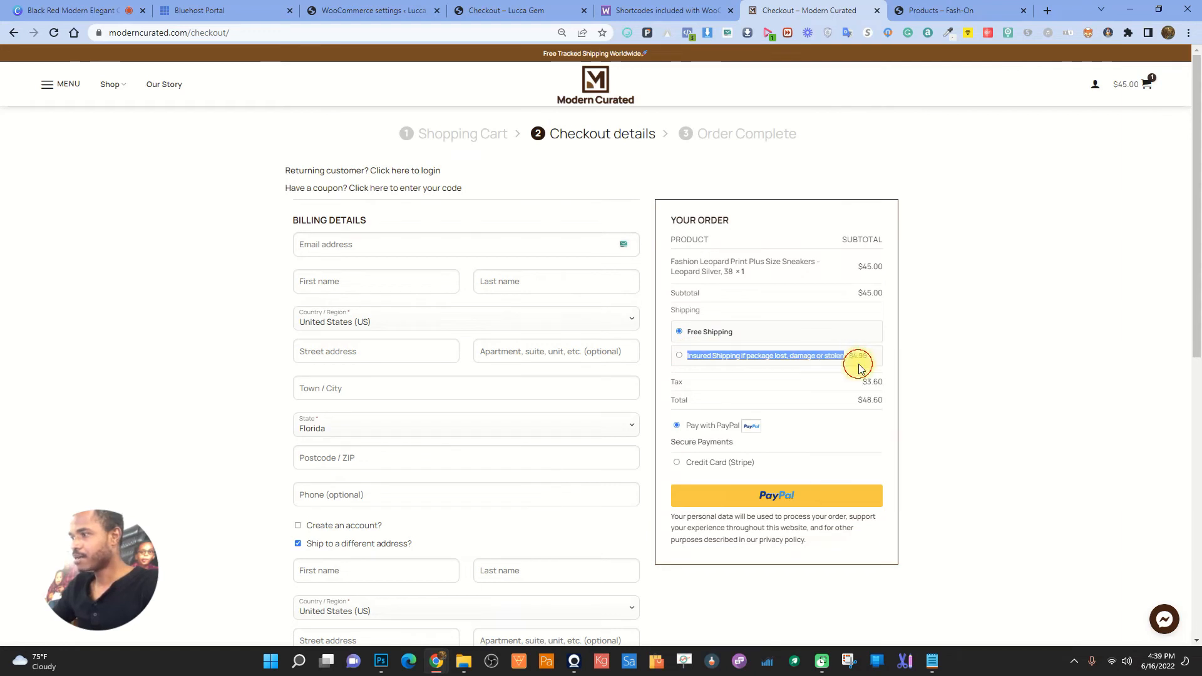
# - Replace the flat rate title with 'Insured Shipping if package lost, damage or stolen' and save
pyautogui.click(357, 10)
pyautogui.click(489, 10)
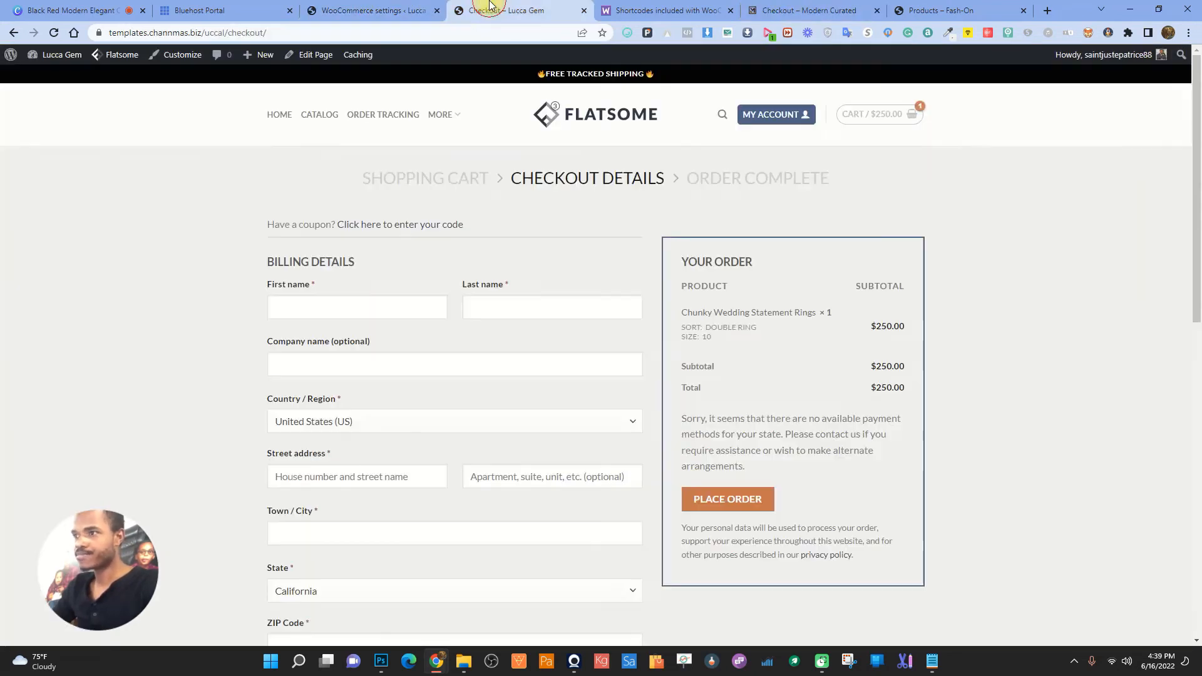
pyautogui.click(421, 5)
pyautogui.click(305, 425)
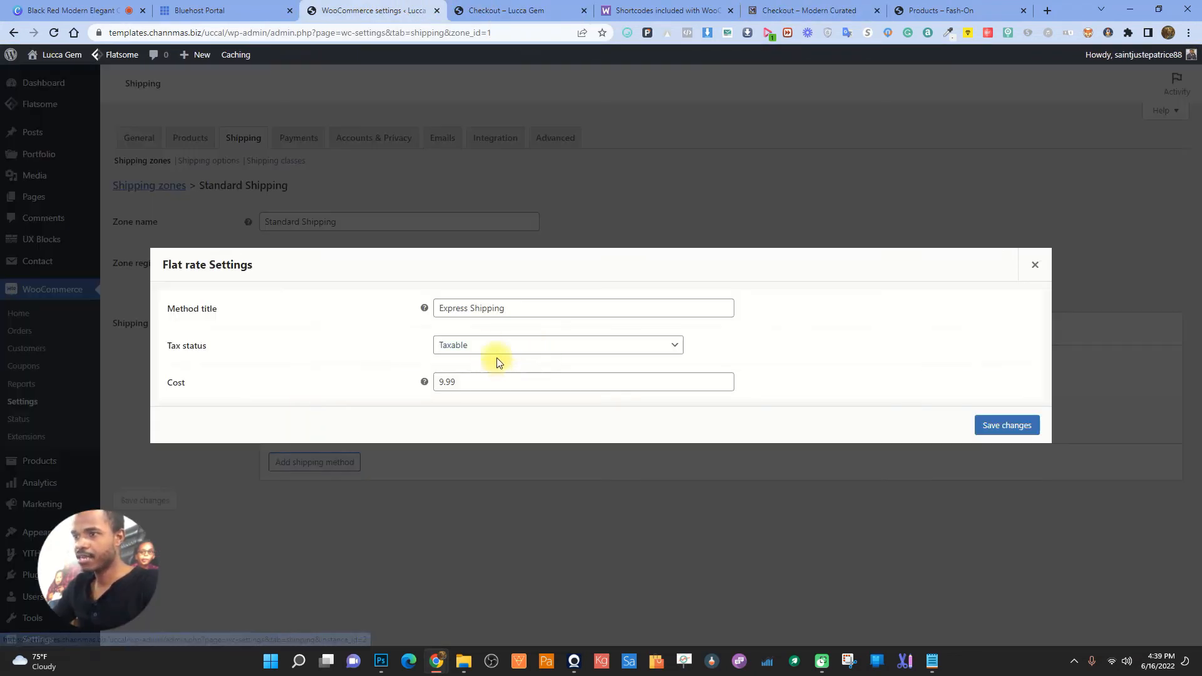
pyautogui.click(515, 311)
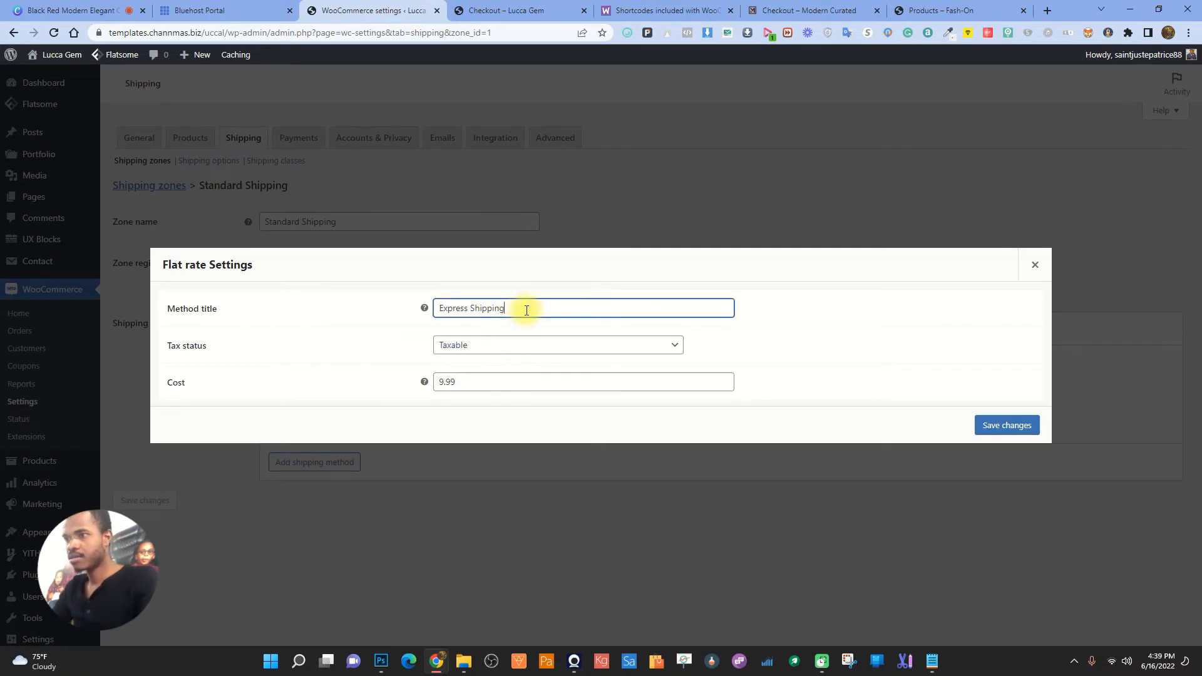
pyautogui.hotkey('ctrl', 'a')
pyautogui.hotkey('ctrl', 'v')
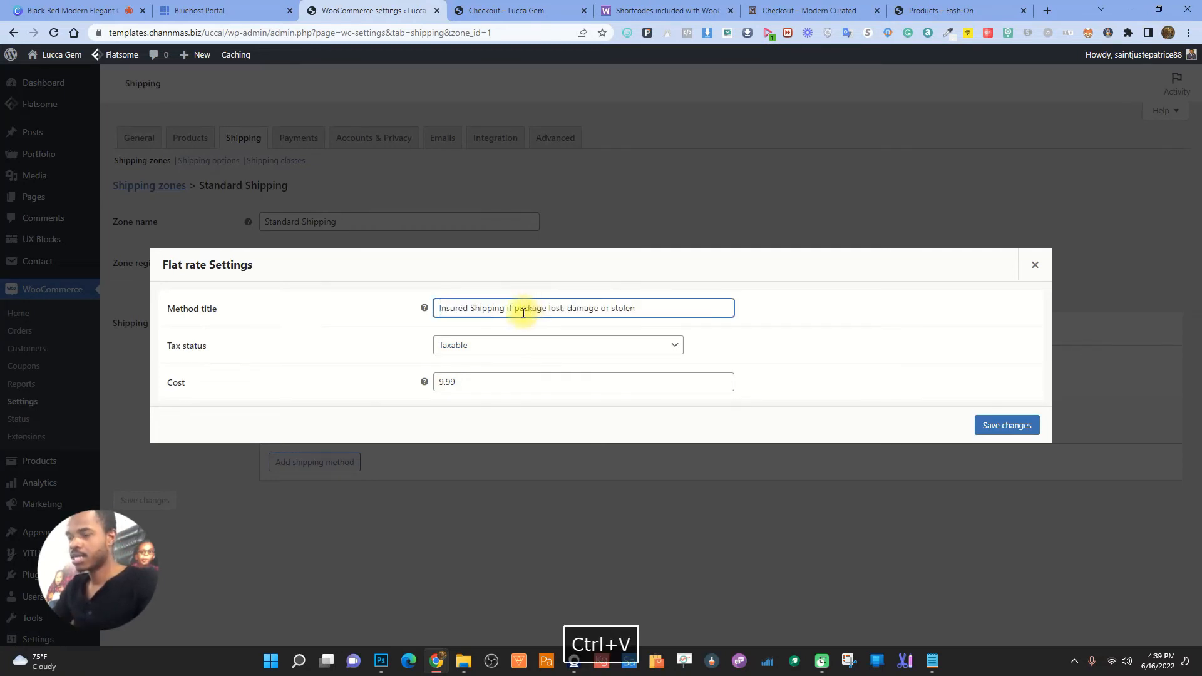
pyautogui.click(1006, 425)
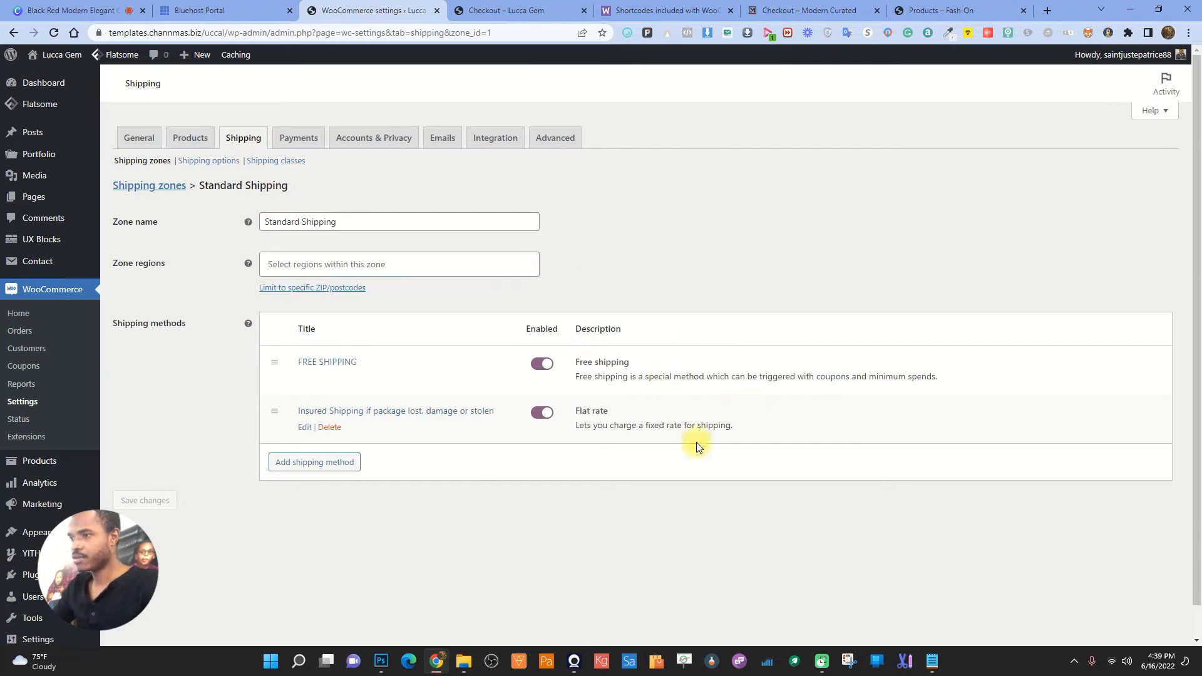
# - Reload the Lucca Gem checkout and try the insured and free shipping options
pyautogui.click(479, 10)
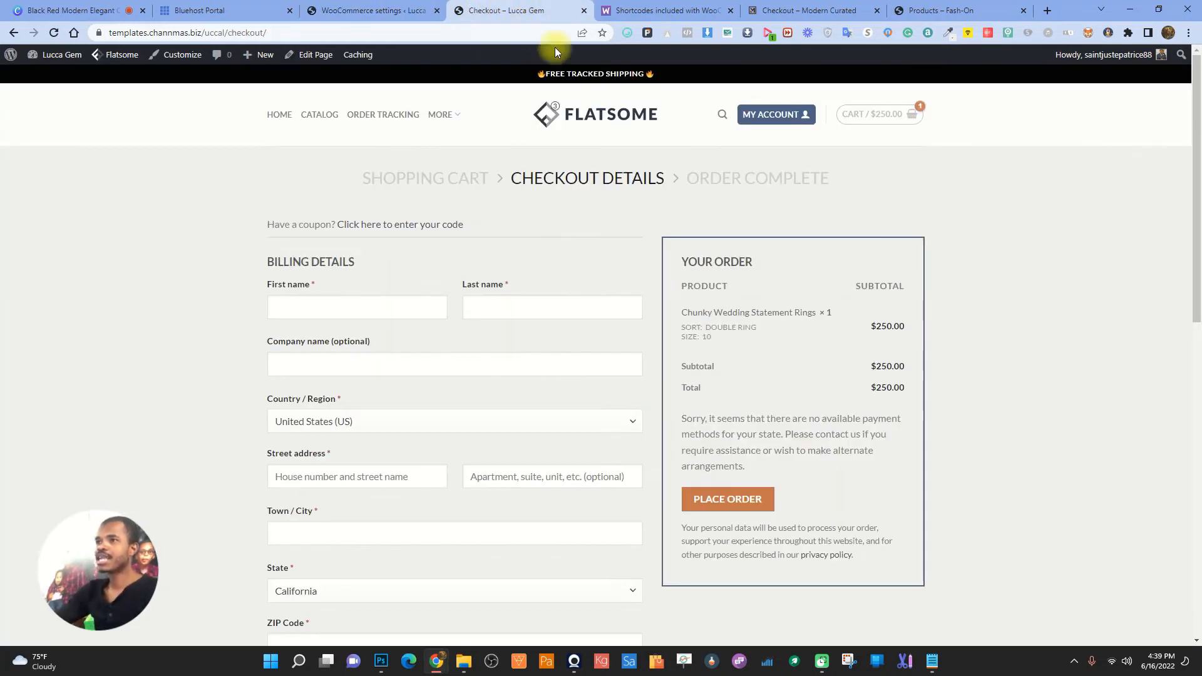
pyautogui.click(54, 33)
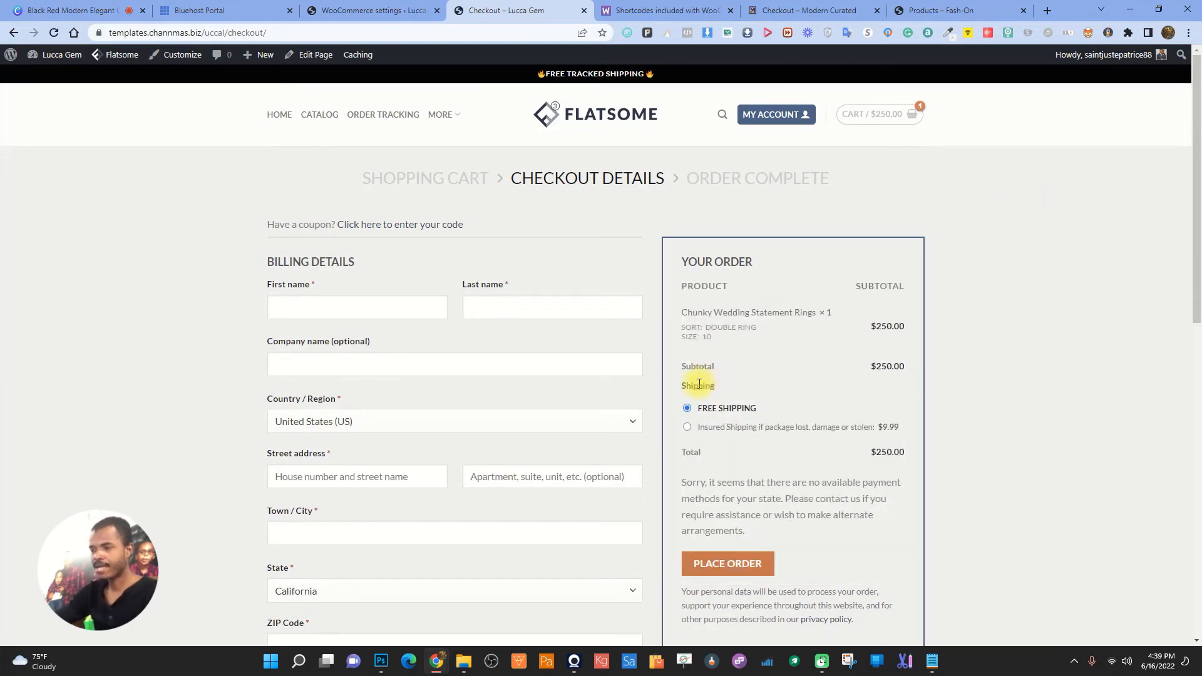
pyautogui.click(687, 428)
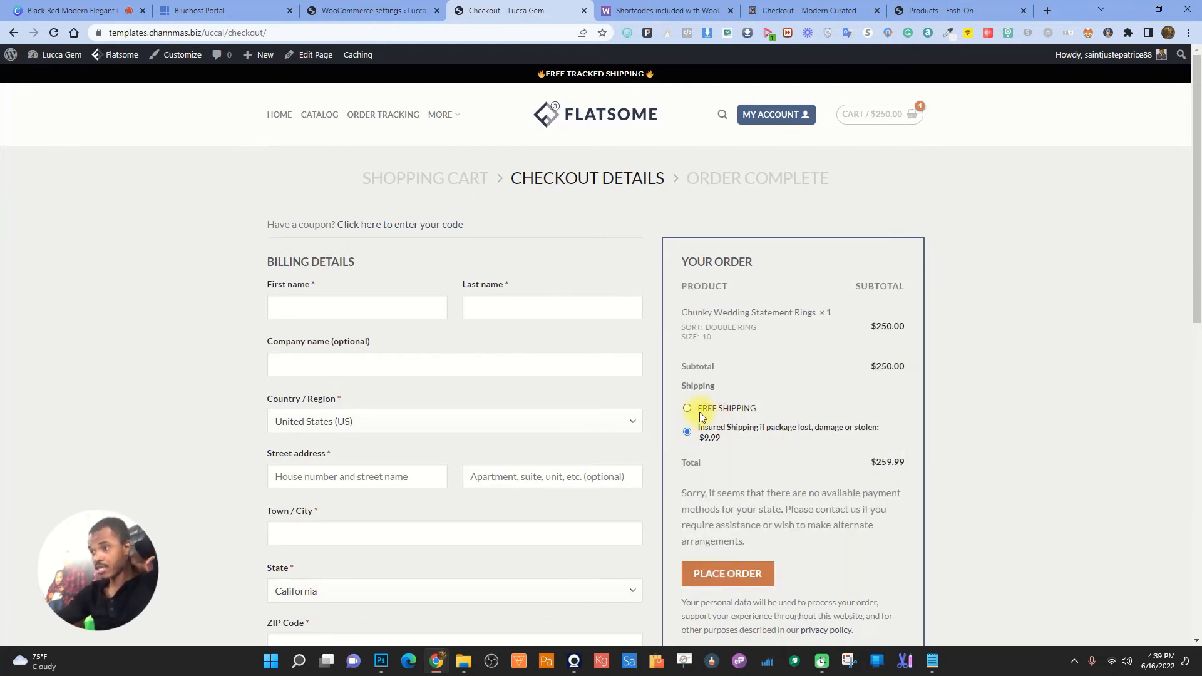
pyautogui.click(687, 408)
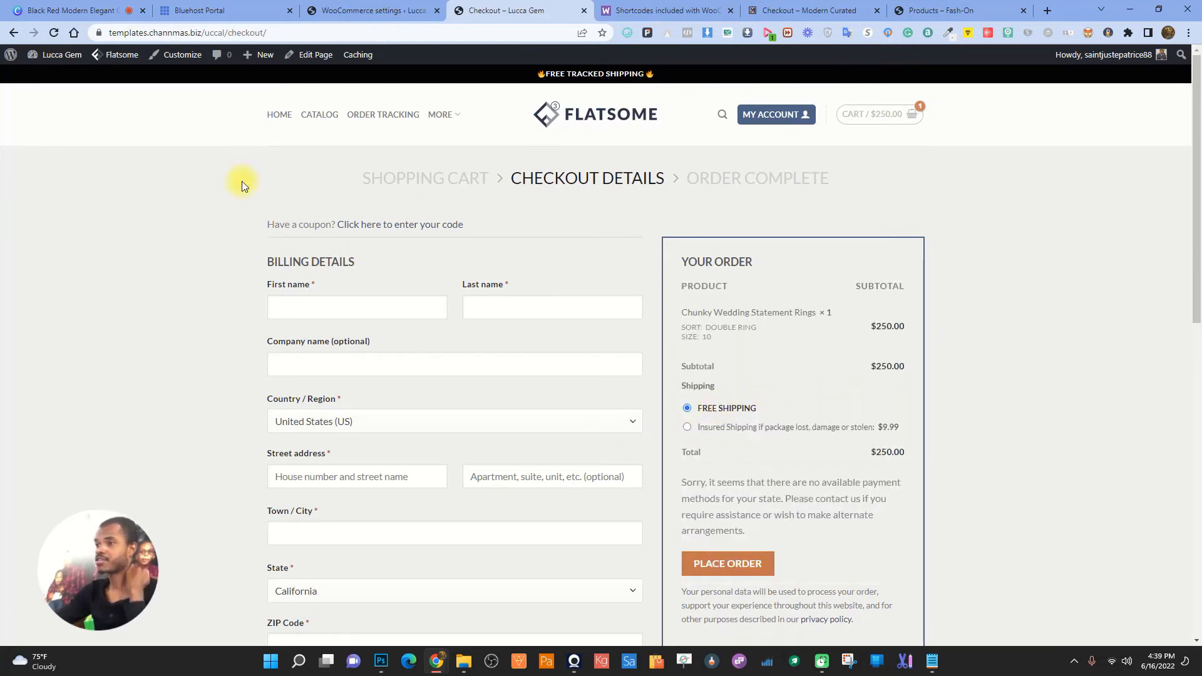
# - Move FREE SHIPPING below the Insured Shipping method and save the order
pyautogui.click(413, 10)
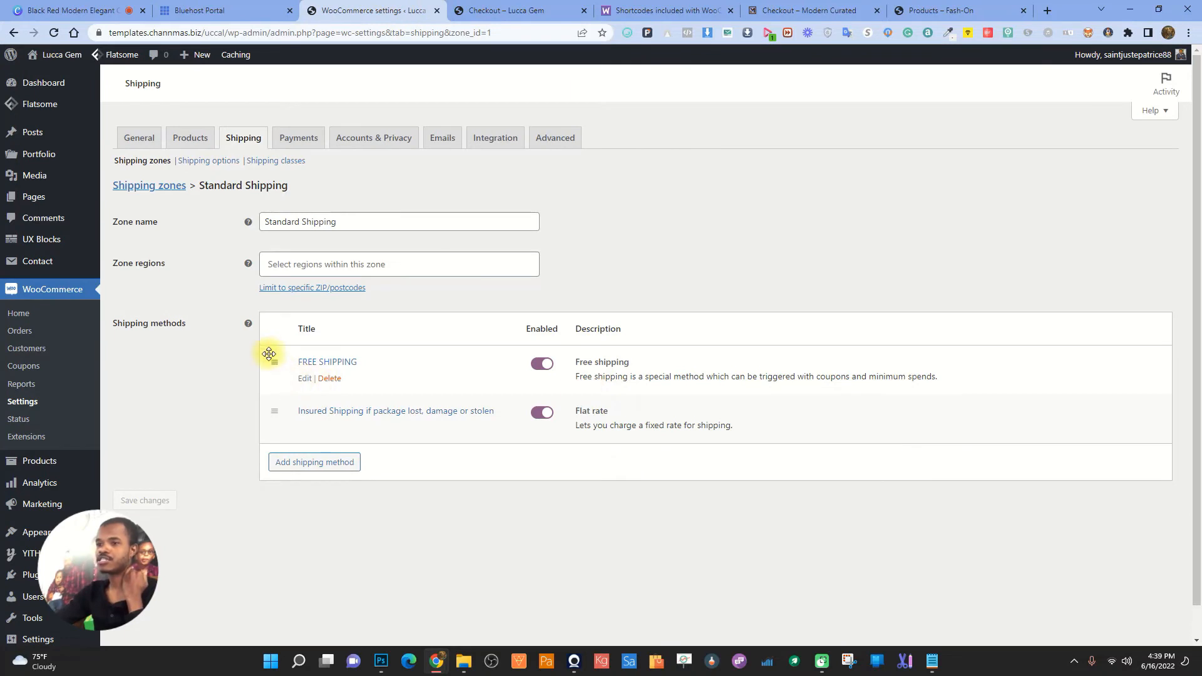
pyautogui.moveTo(274, 361); pyautogui.dragTo(273, 412)
pyautogui.click(145, 500)
# - Reload the Lucca Gem checkout, select free shipping, and review the reordered options
pyautogui.click(520, 10)
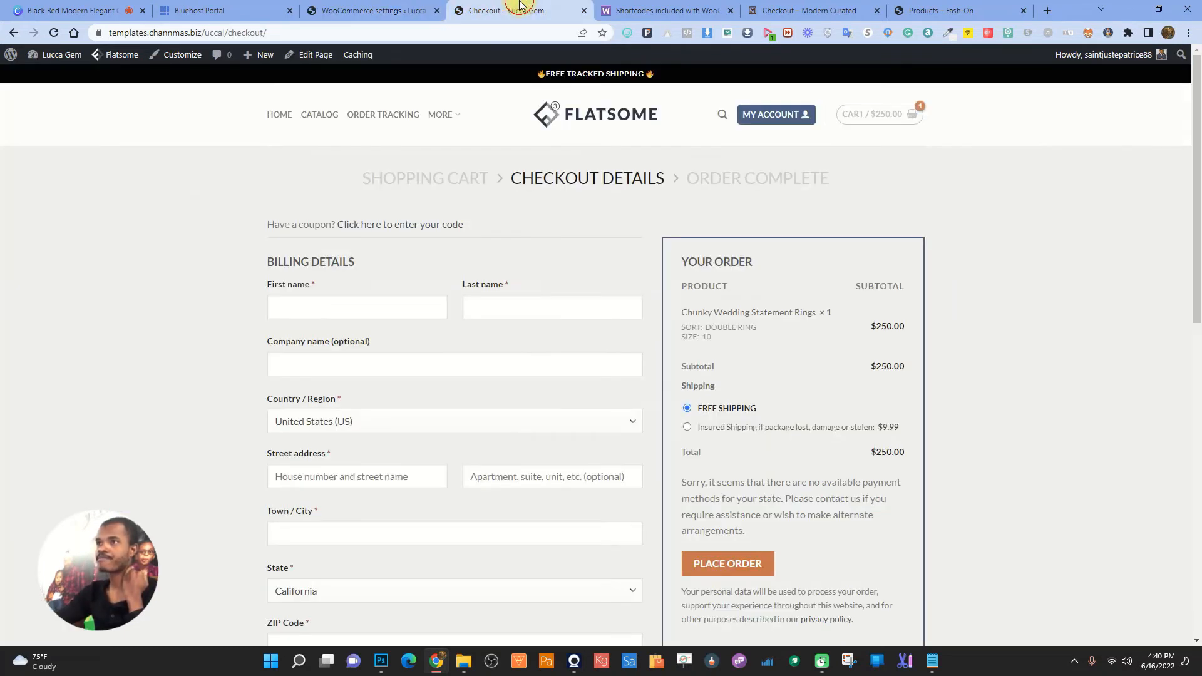
pyautogui.click(54, 32)
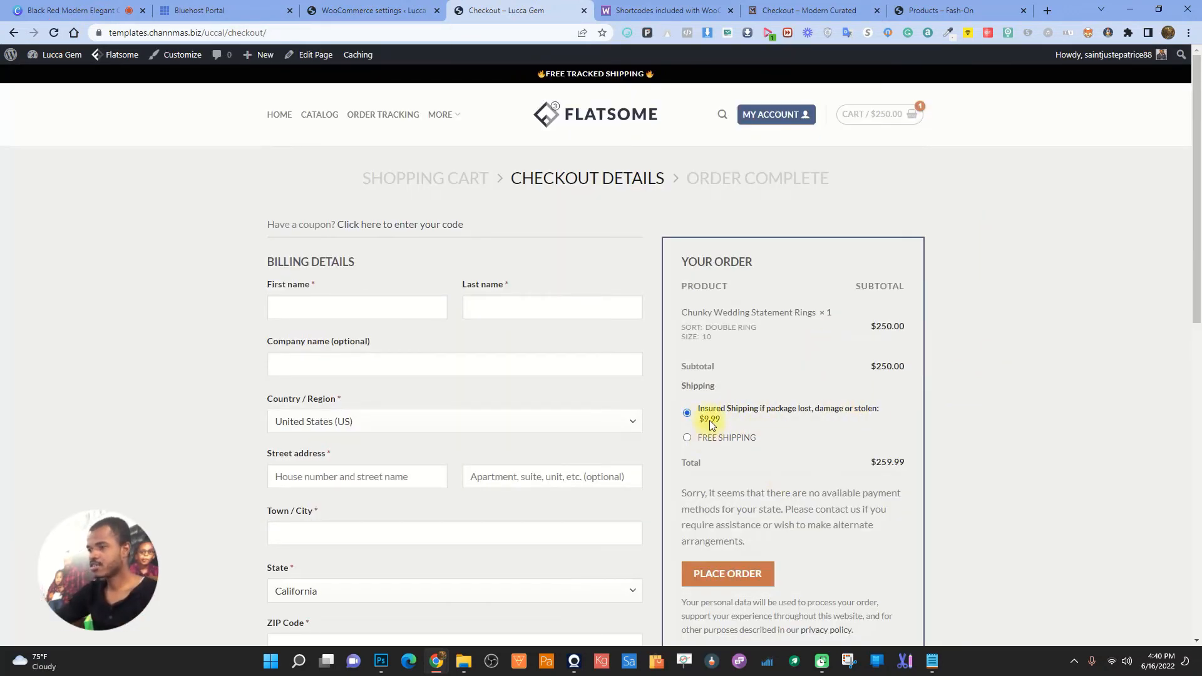
pyautogui.click(689, 437)
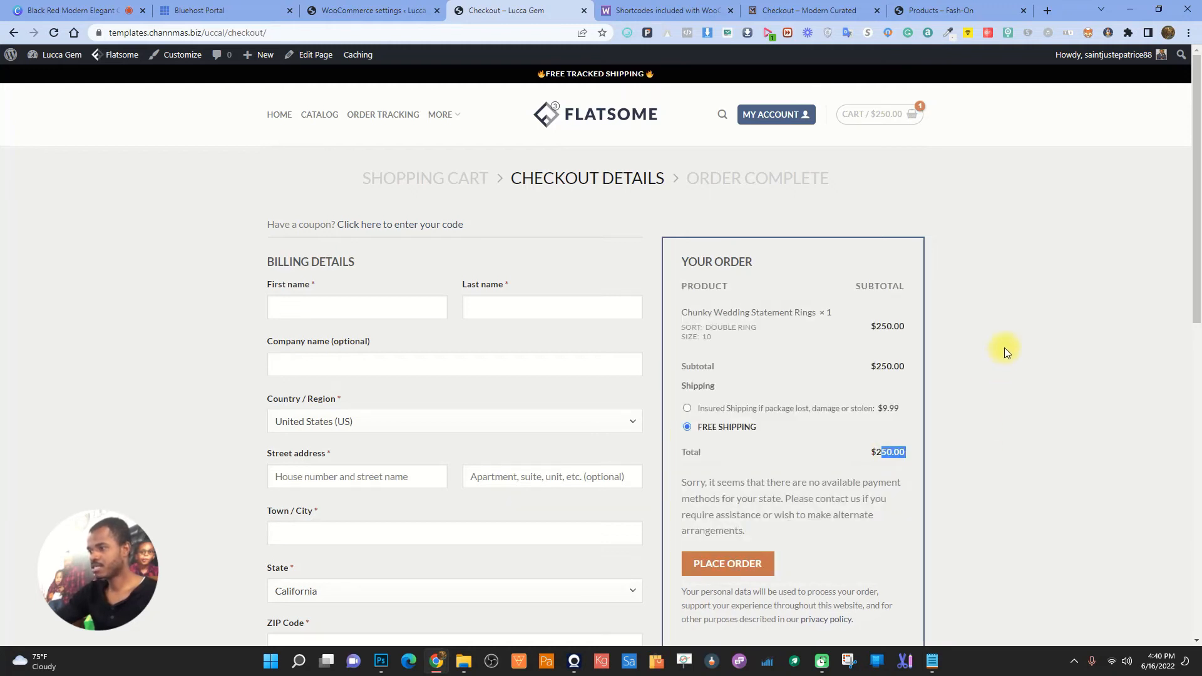
pyautogui.scroll(-3, 433, 393)
pyautogui.scroll(3, 510, 373)
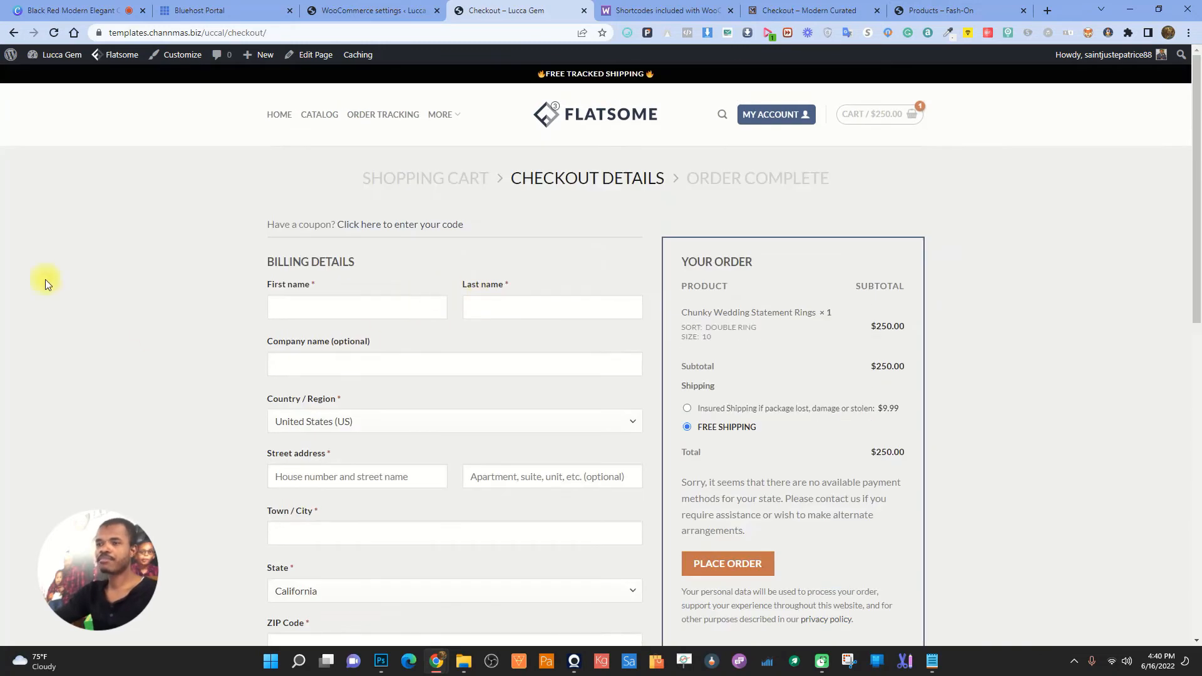
pyautogui.scroll(-5, 502, 329)
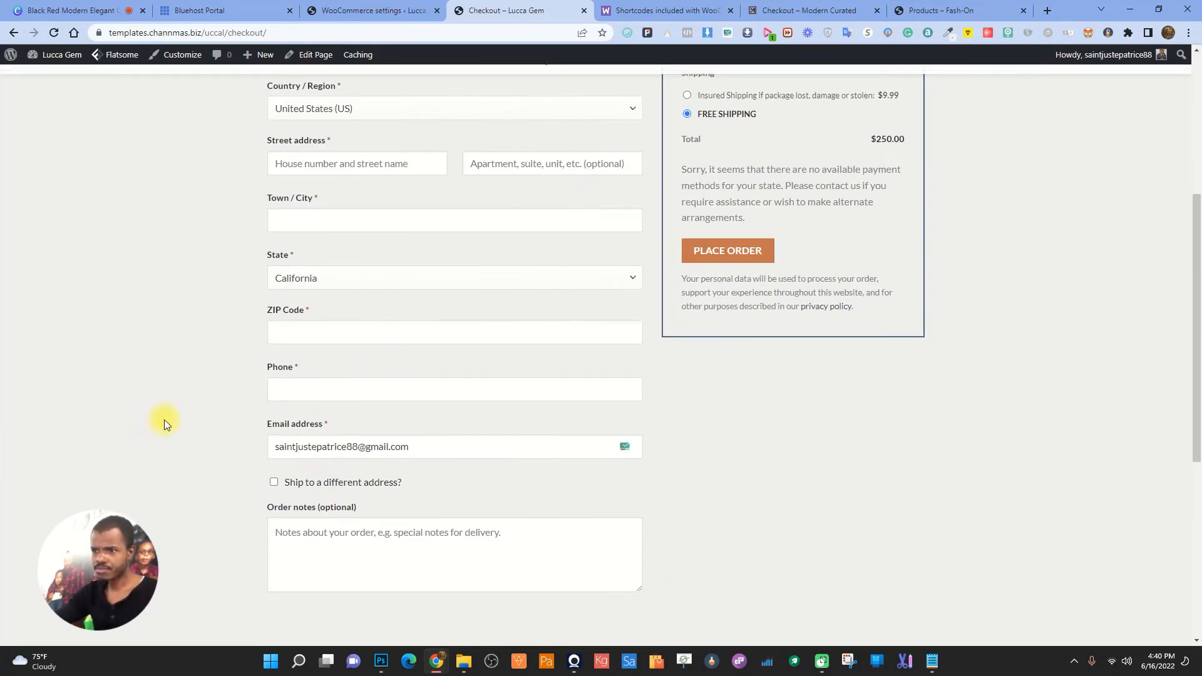
pyautogui.scroll(5, 577, 474)
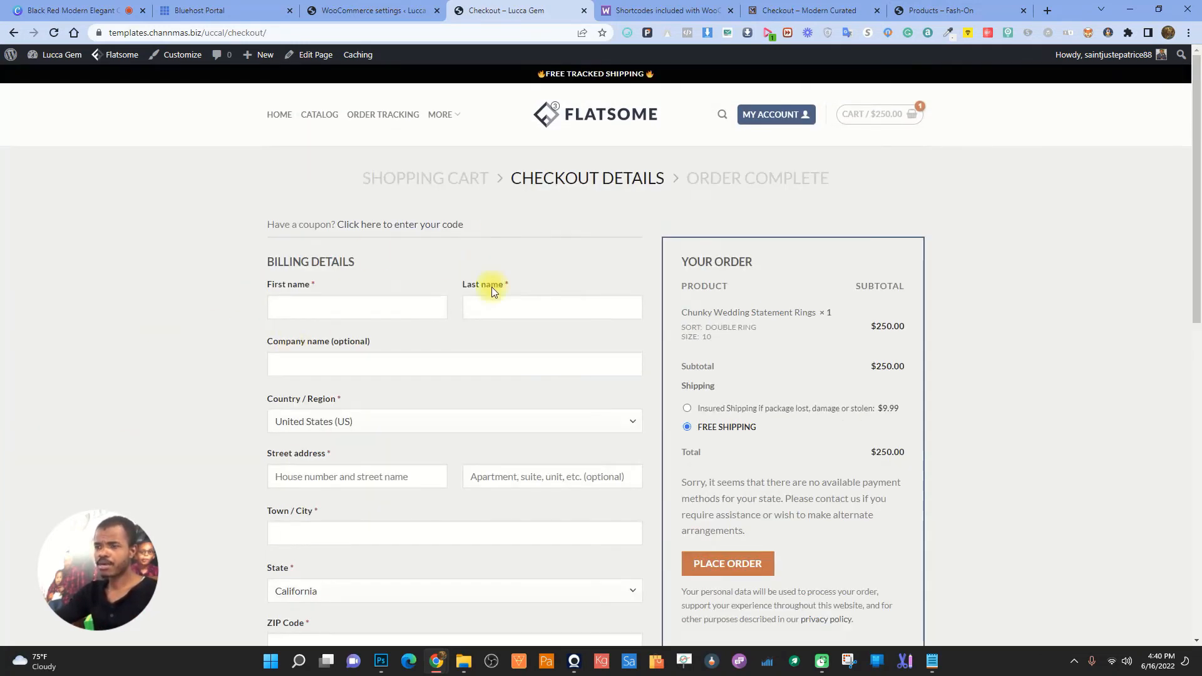
pyautogui.scroll(-5, 491, 286)
pyautogui.scroll(3, 317, 320)
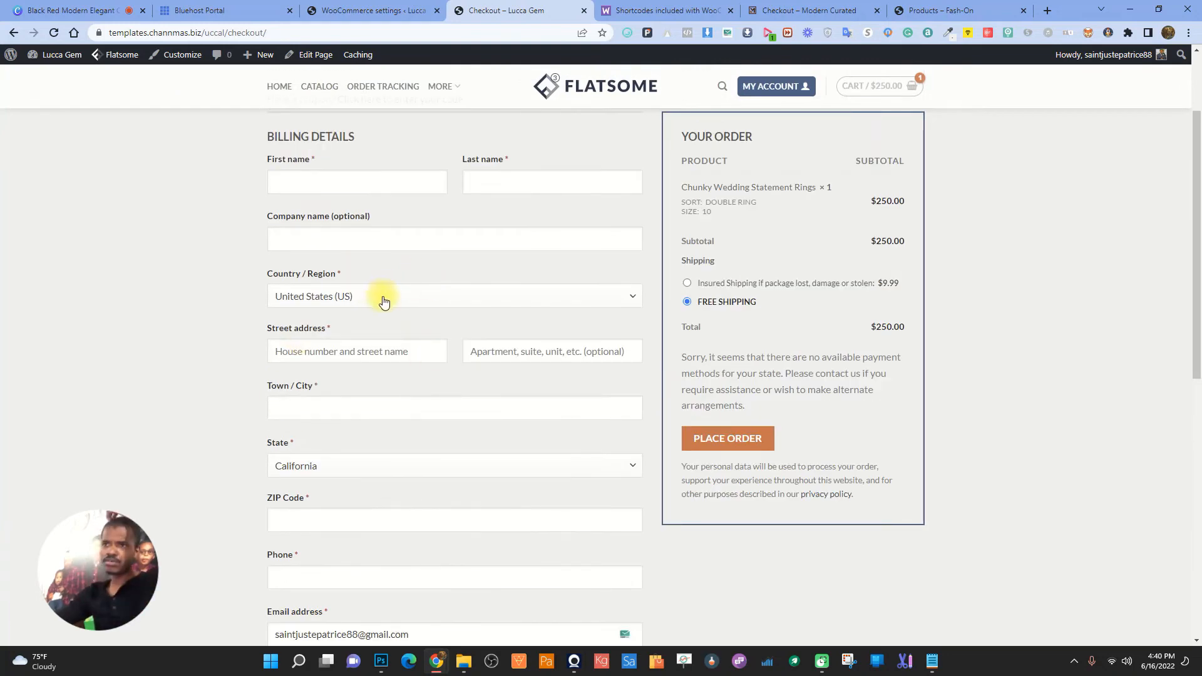
pyautogui.scroll(2, 430, 305)
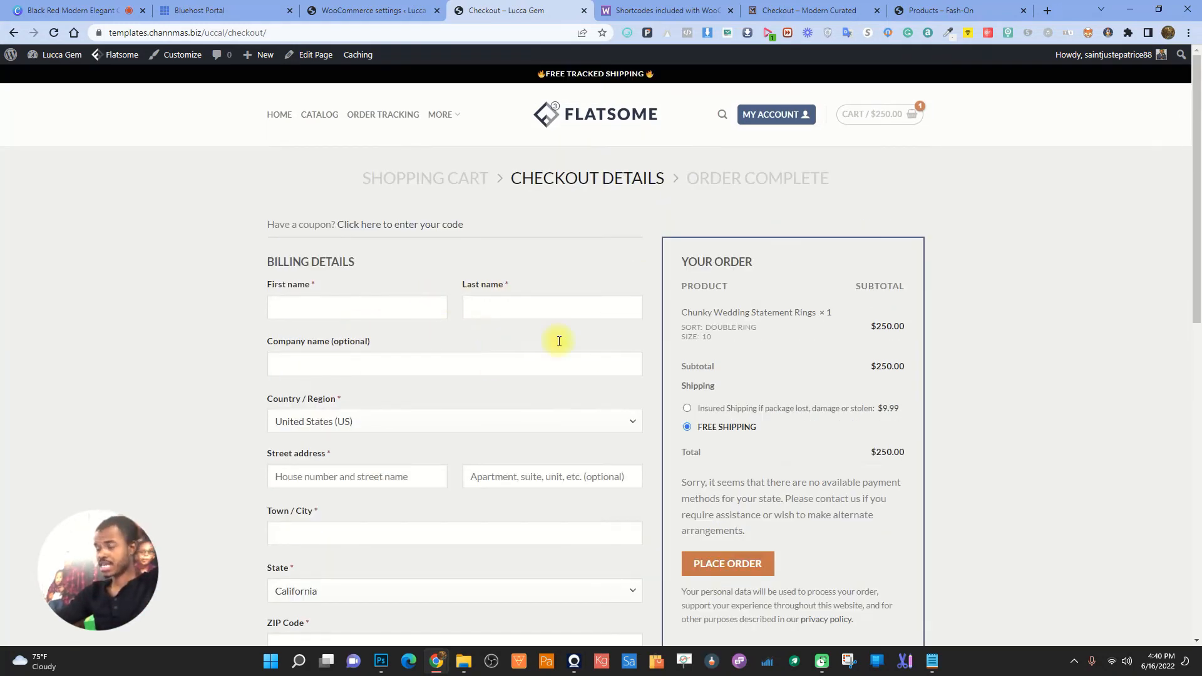
pyautogui.scroll(-10, 524, 355)
pyautogui.scroll(4, 486, 377)
pyautogui.moveTo(440, 86)
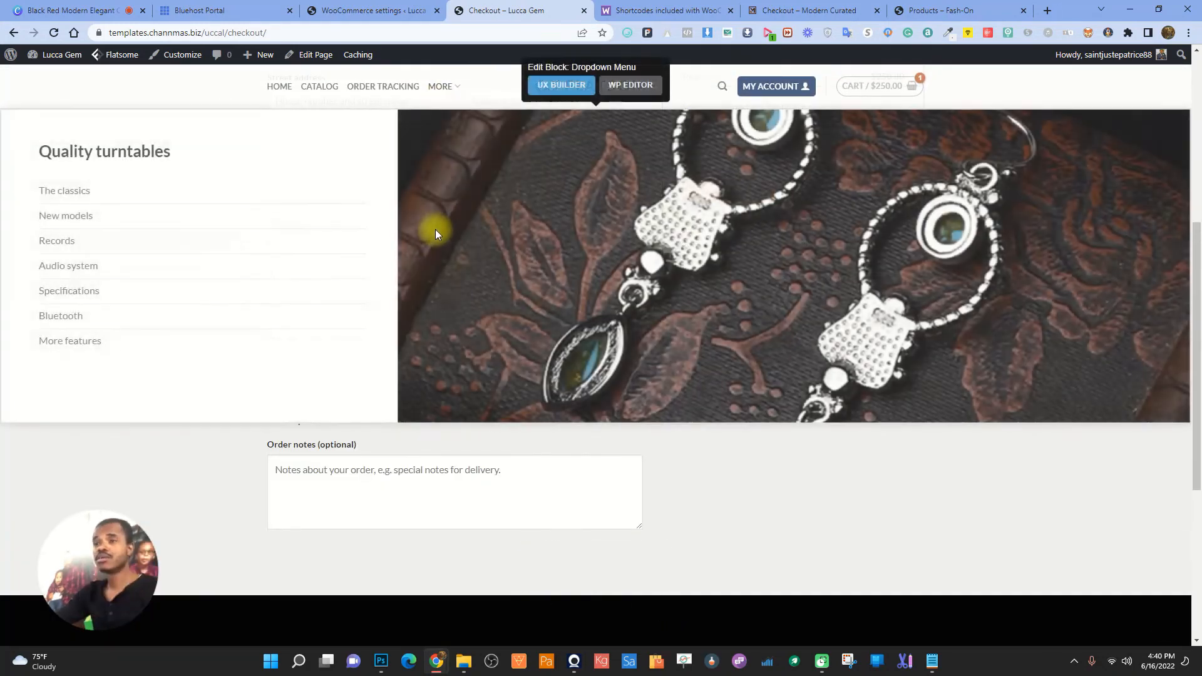
pyautogui.scroll(4, 434, 227)
pyautogui.scroll(1, 760, 383)
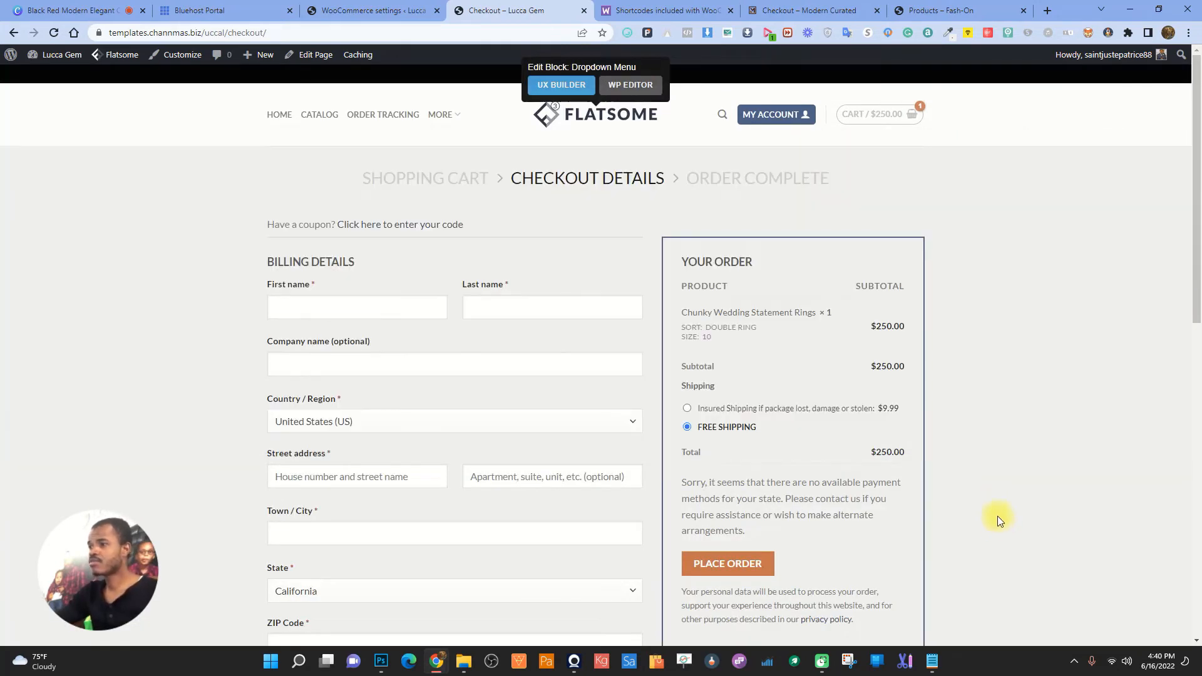
# - Compare against the Modern Curated checkout, then return to the Standard Shipping zone settings
pyautogui.click(856, 5)
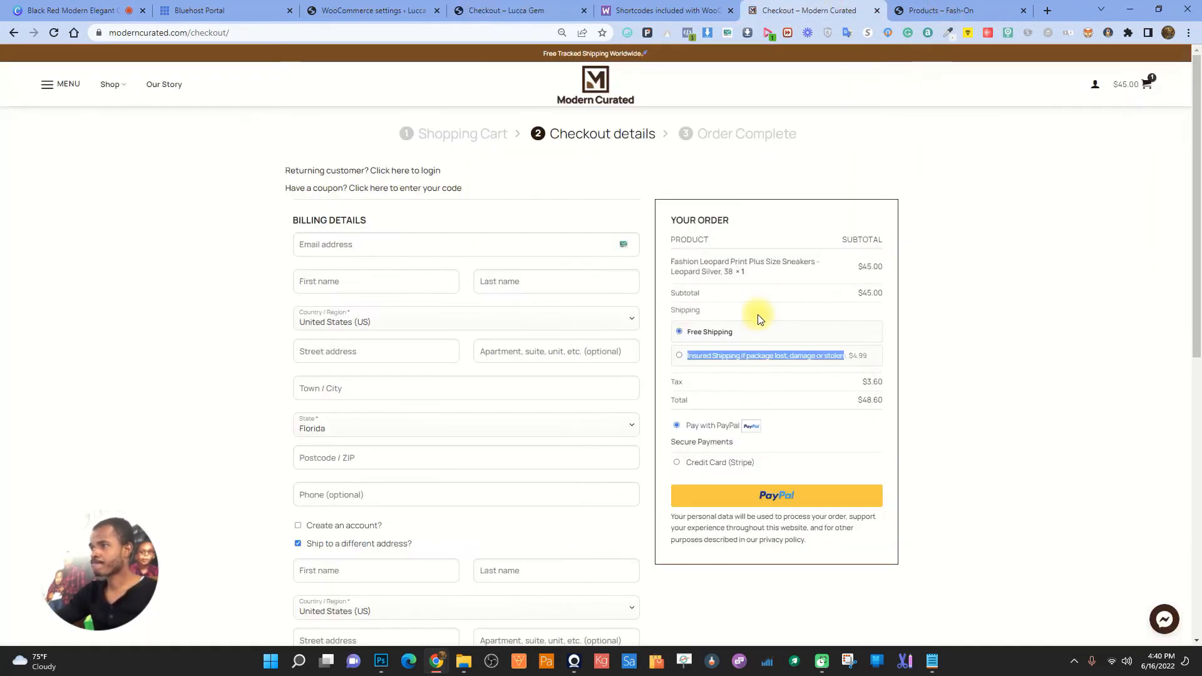
pyautogui.click(676, 384)
pyautogui.click(889, 382)
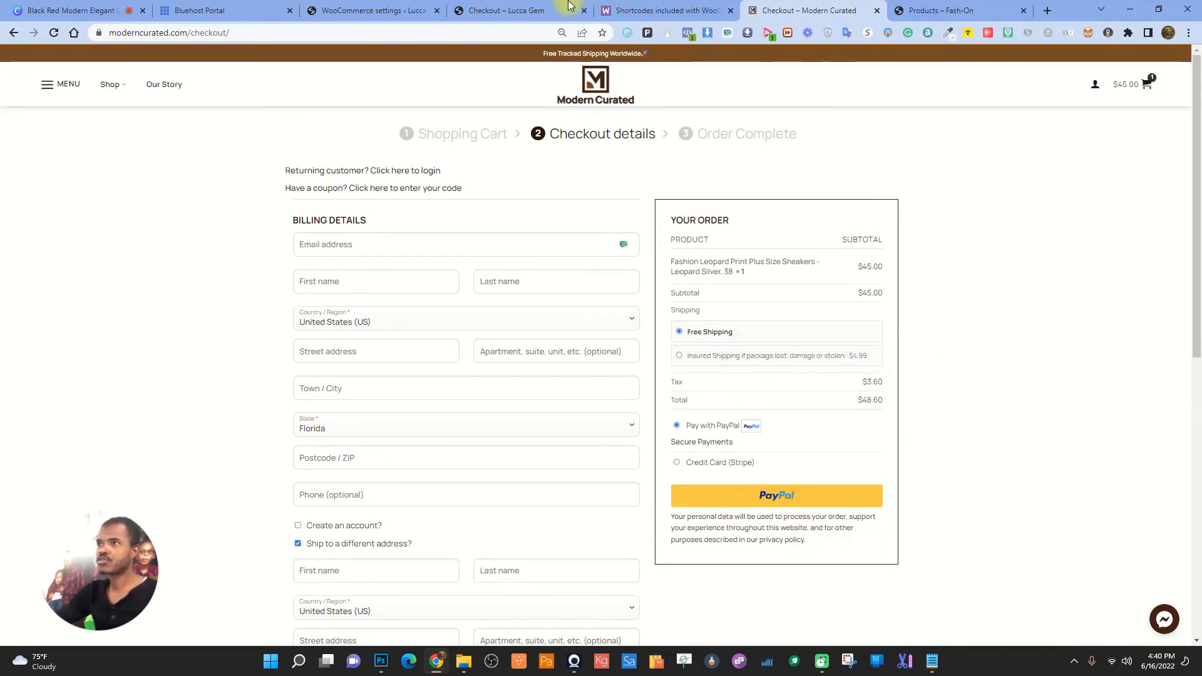
pyautogui.click(508, 5)
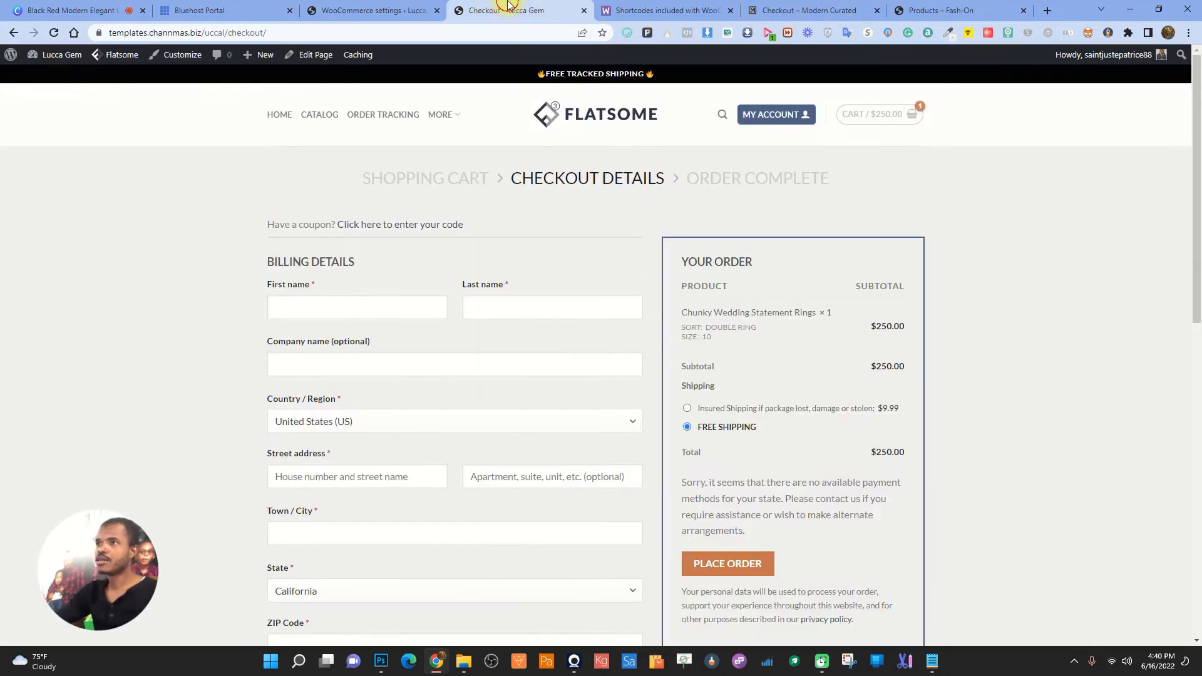
pyautogui.click(332, 10)
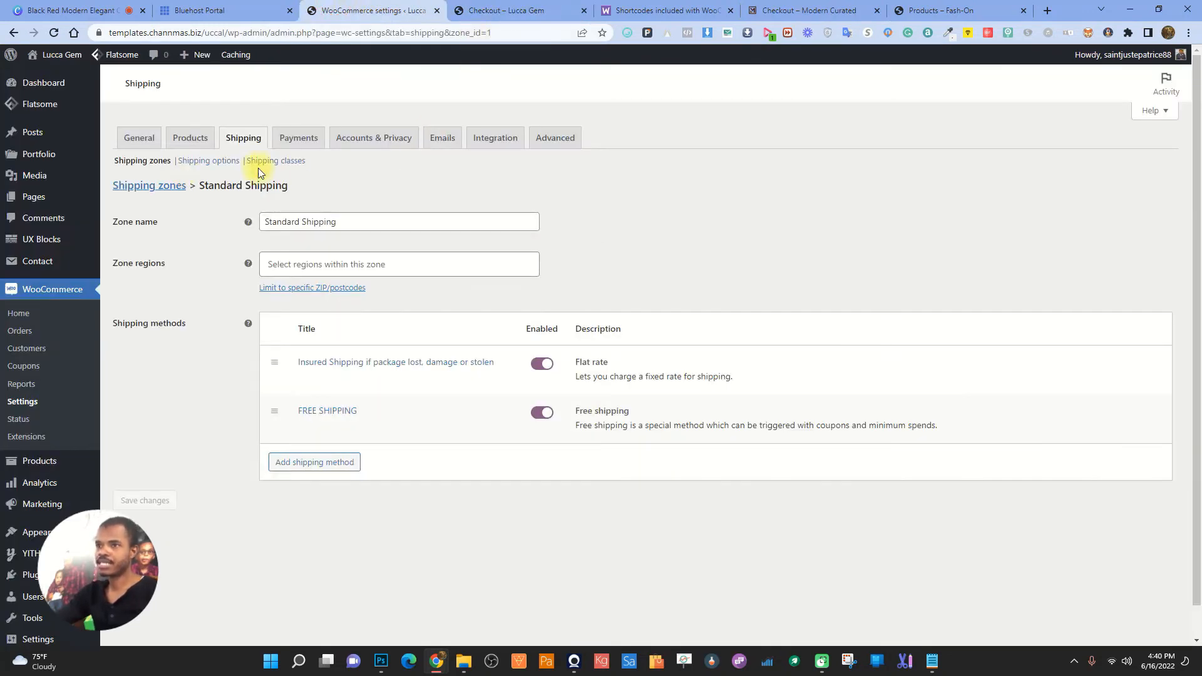
# - Tick 'Enable tax rates and calculations' in WooCommerce General settings and save
pyautogui.click(23, 401)
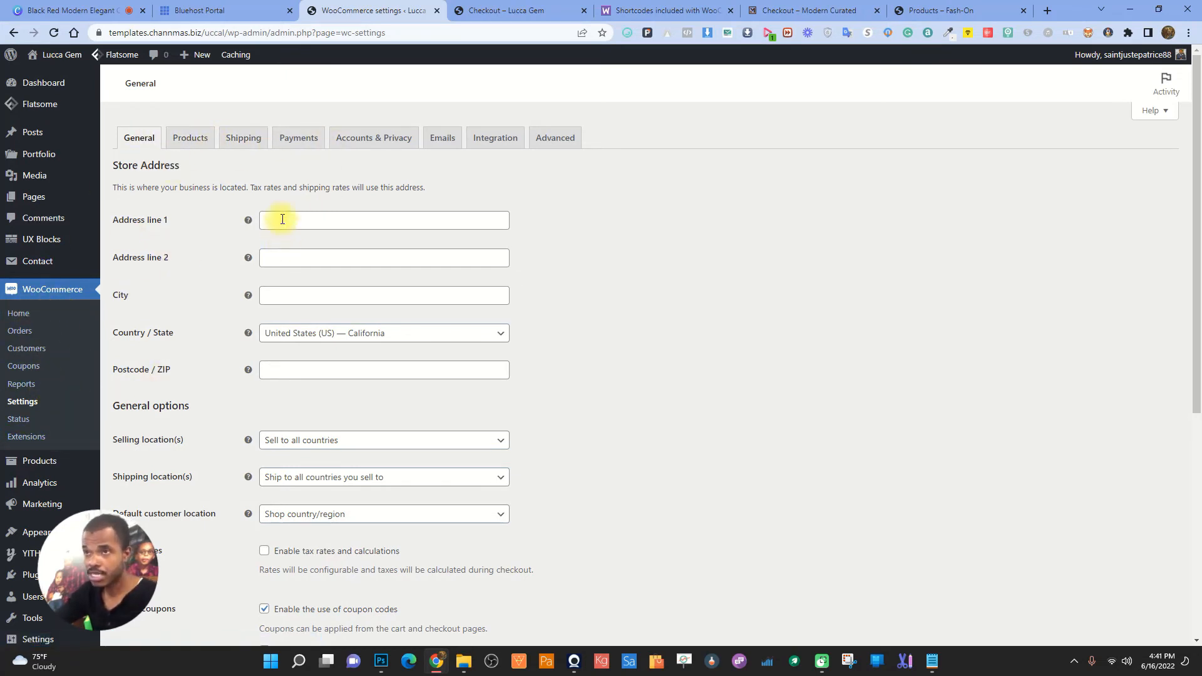
pyautogui.scroll(-5, 251, 257)
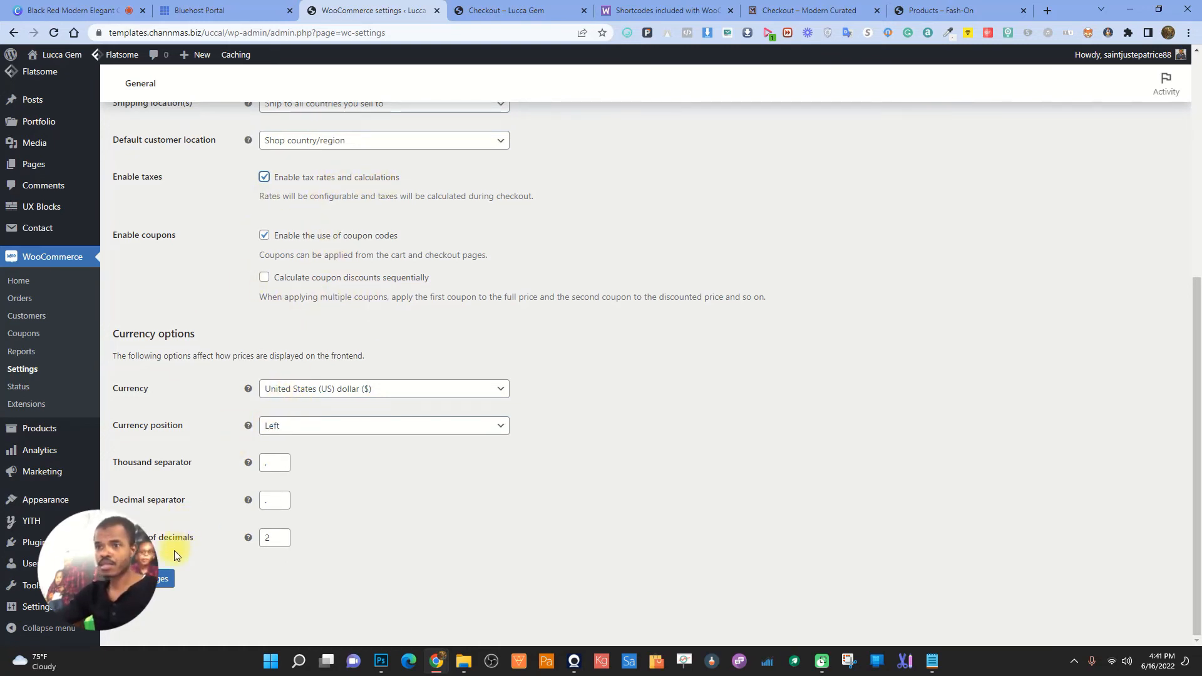
pyautogui.click(164, 578)
pyautogui.scroll(2, 397, 305)
pyautogui.scroll(1, 397, 305)
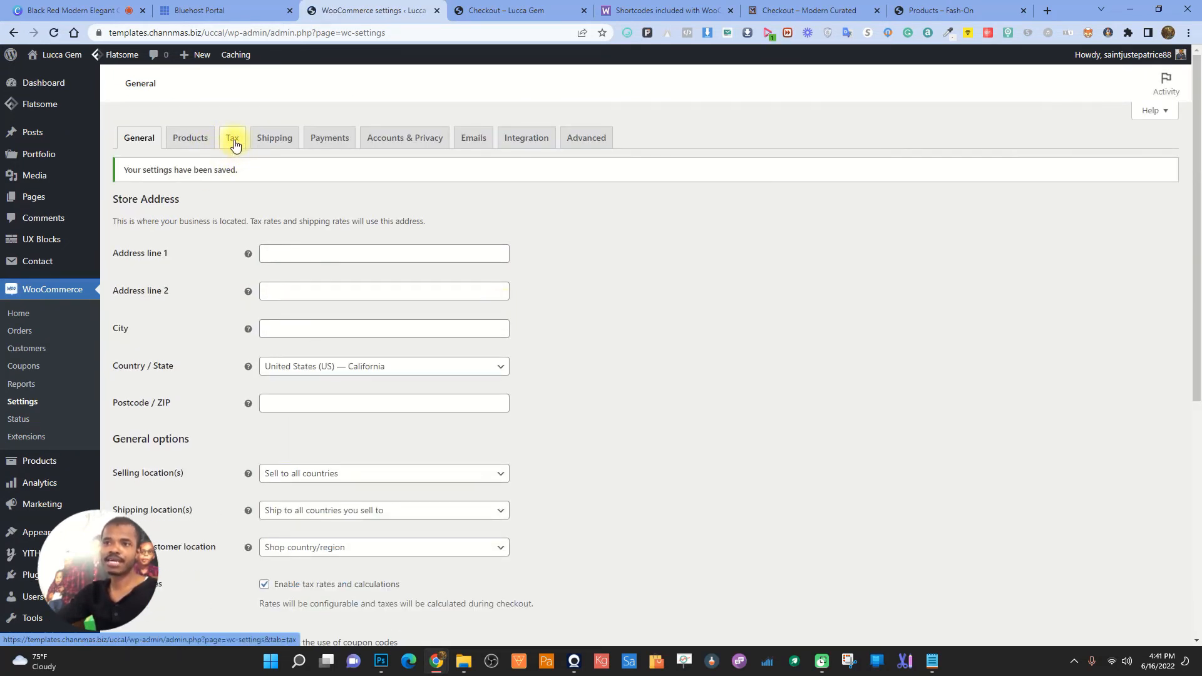
# - Set prices inclusive of tax, tax based on shop base address, shipping class by cart items; save
pyautogui.click(235, 144)
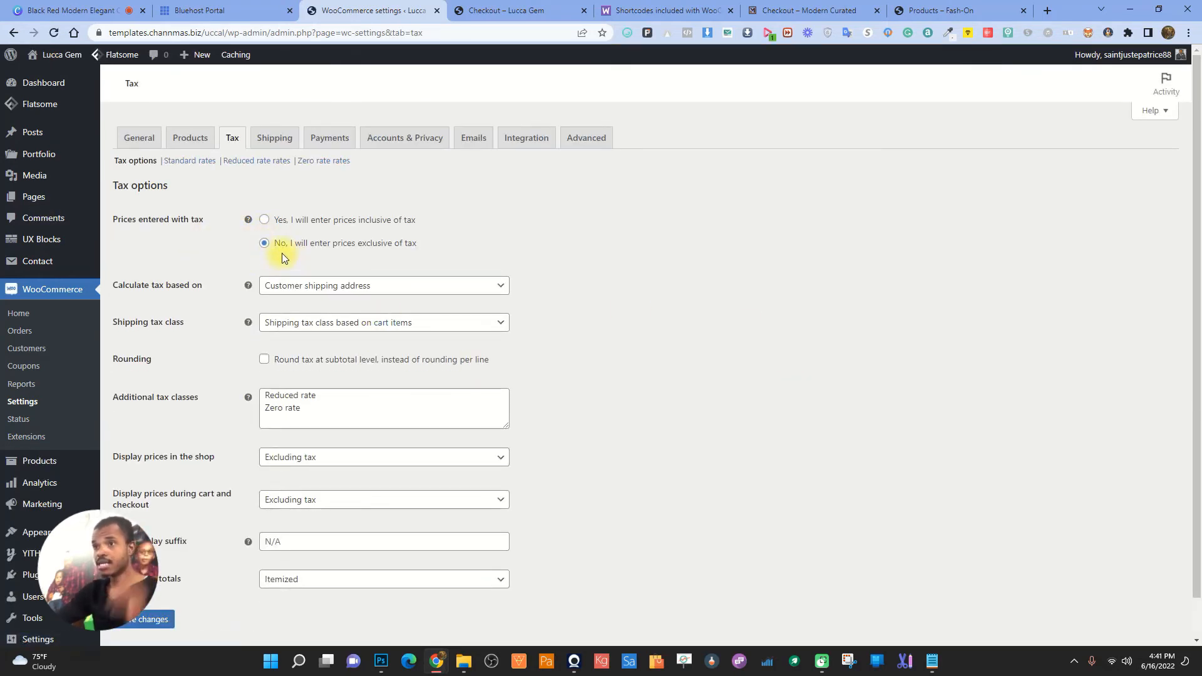
pyautogui.click(265, 220)
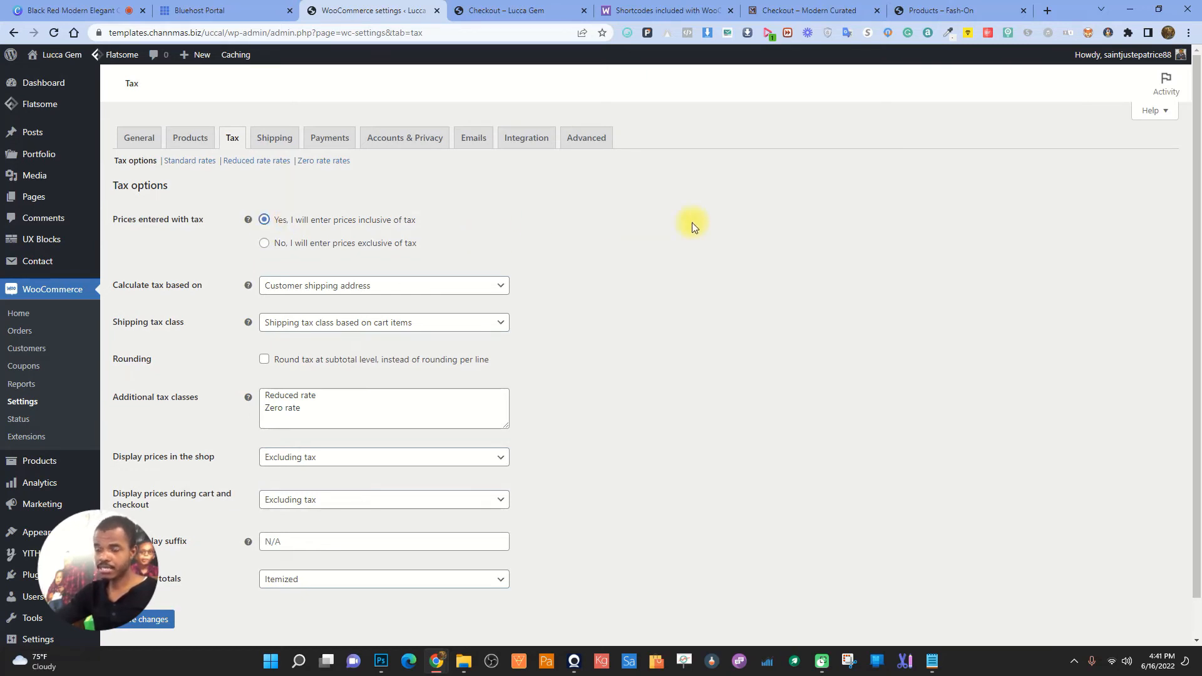
pyautogui.click(392, 286)
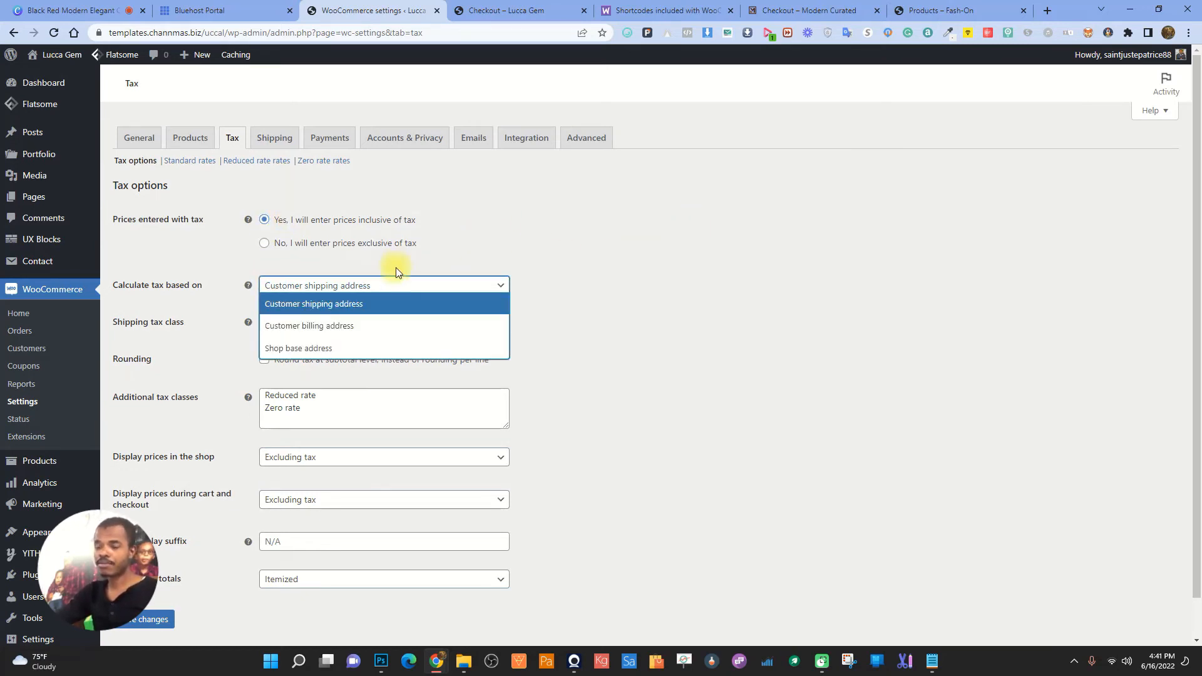
pyautogui.click(291, 350)
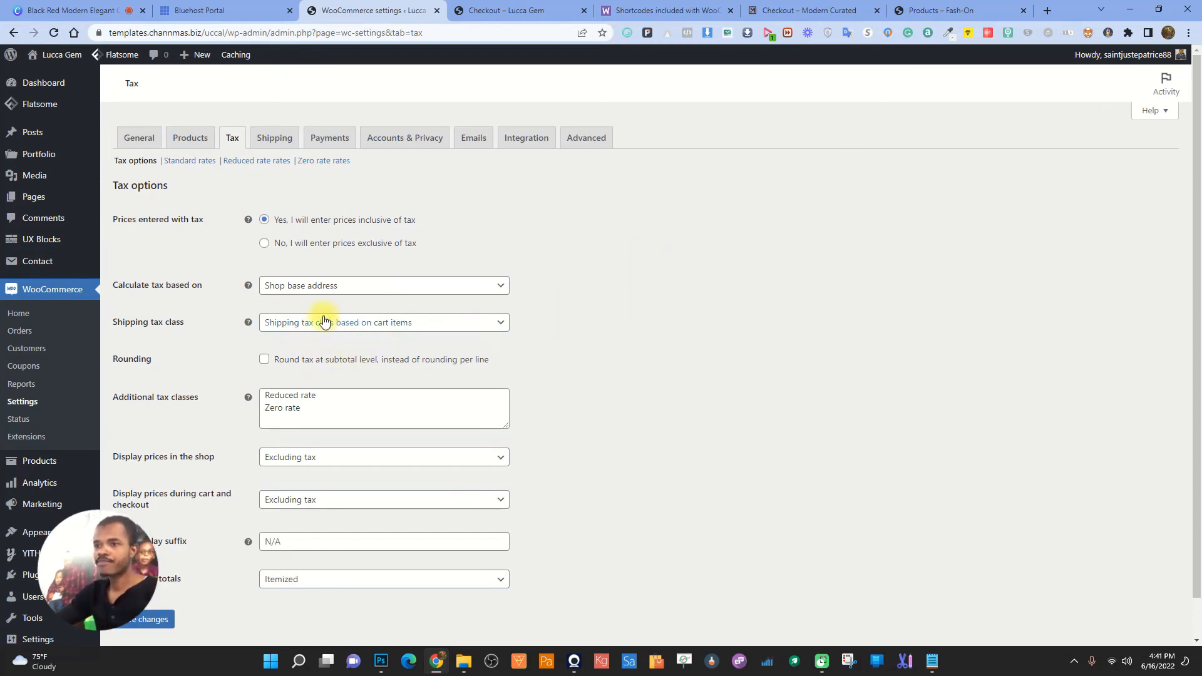
pyautogui.click(303, 288)
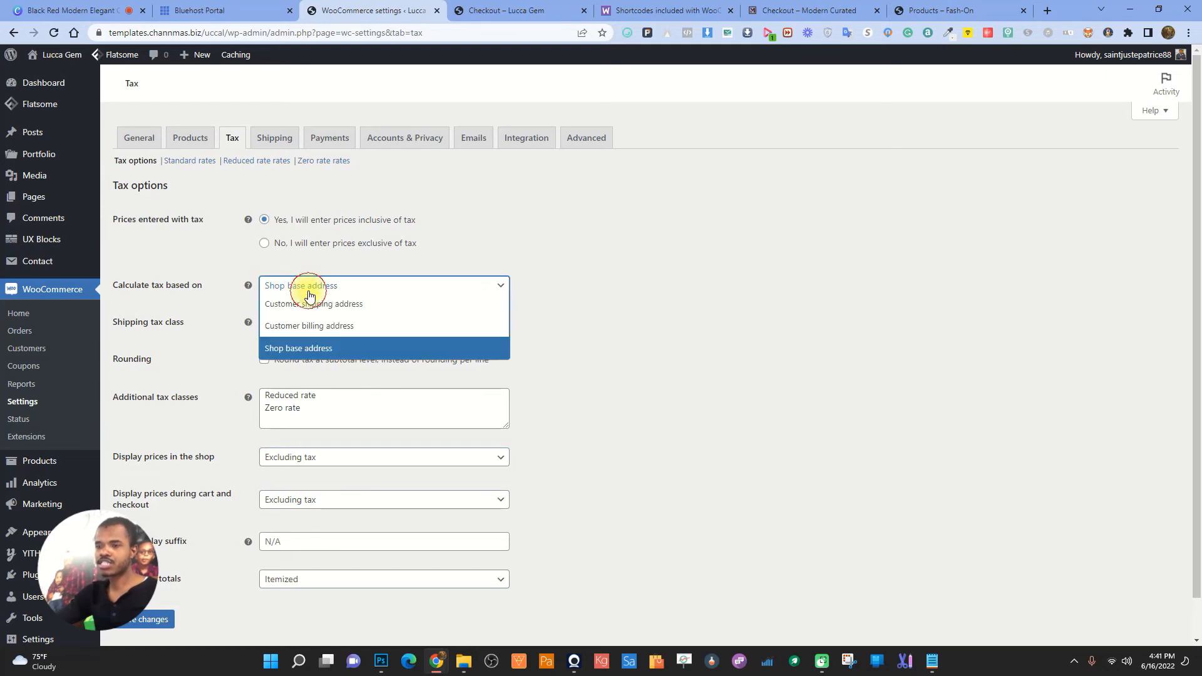
pyautogui.click(180, 301)
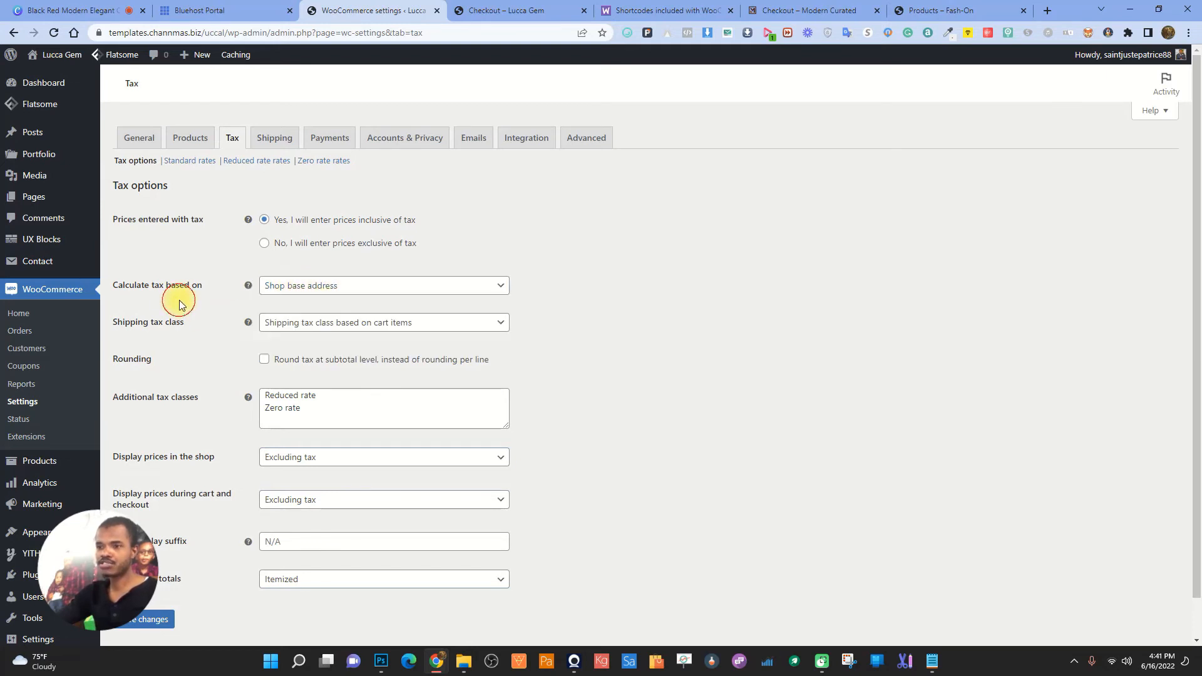
pyautogui.click(332, 334)
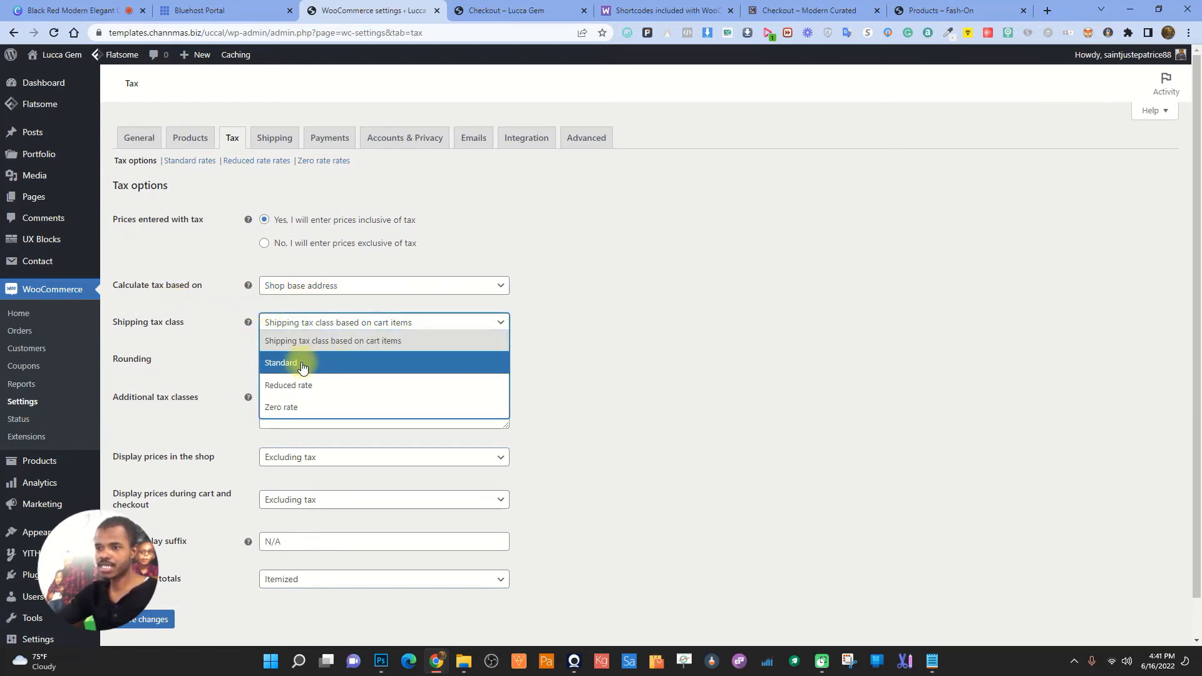
pyautogui.click(341, 346)
pyautogui.click(613, 245)
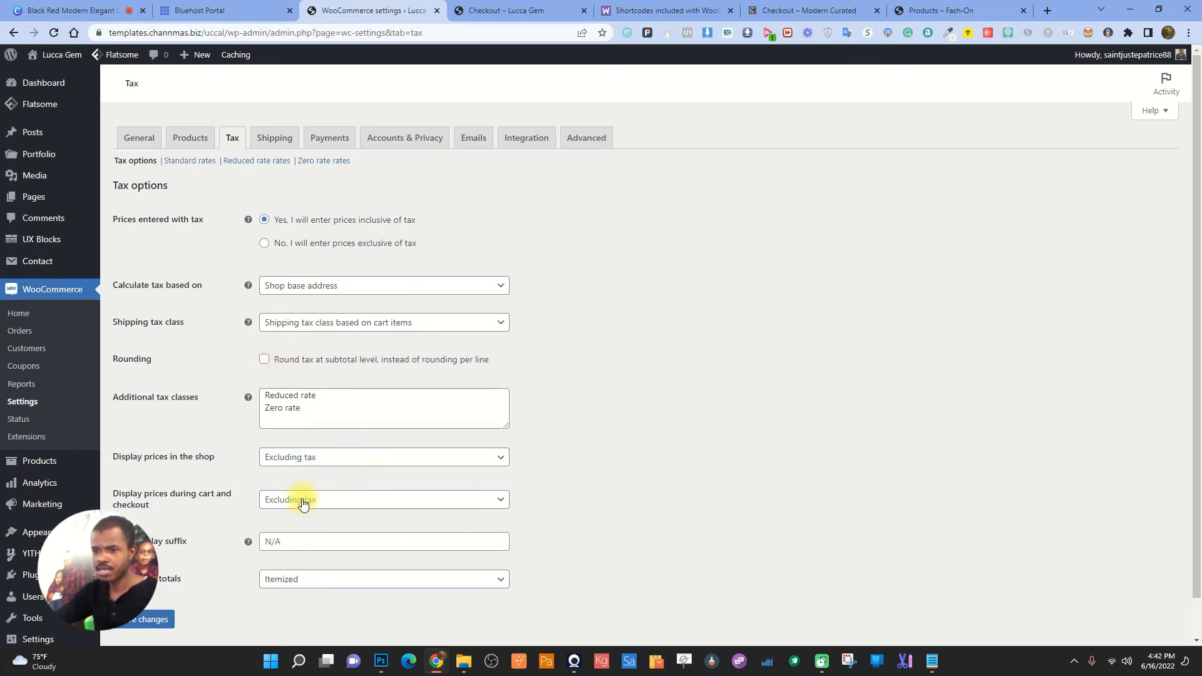
pyautogui.scroll(-1, 511, 472)
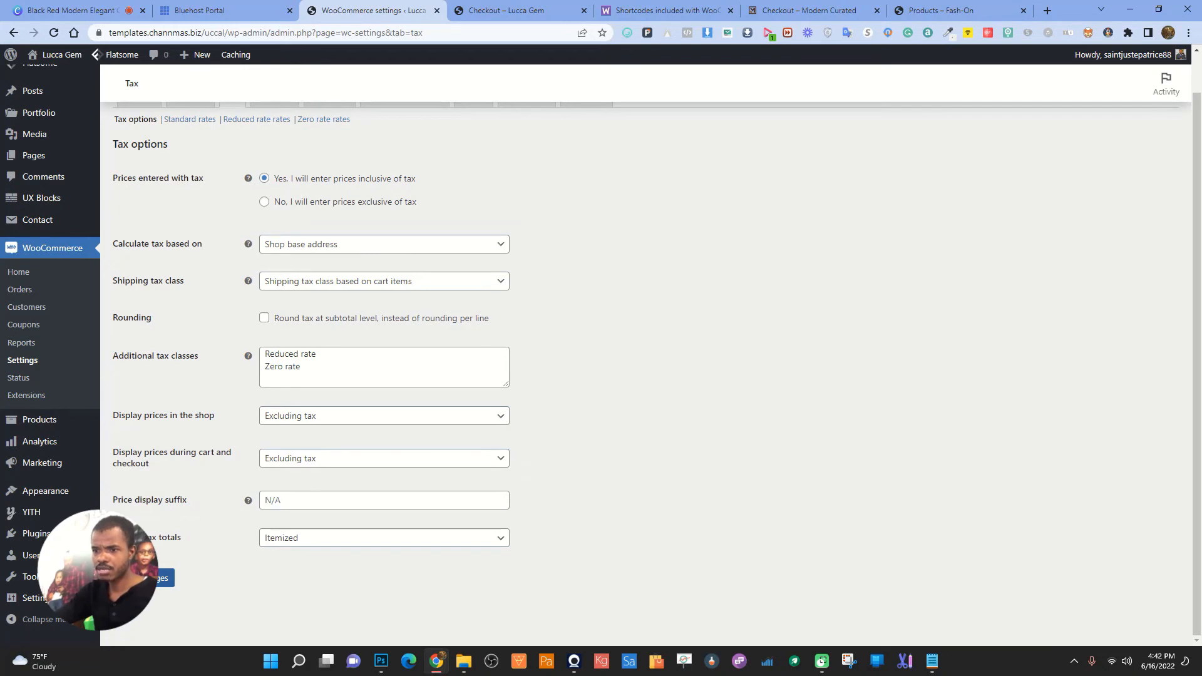
pyautogui.click(158, 585)
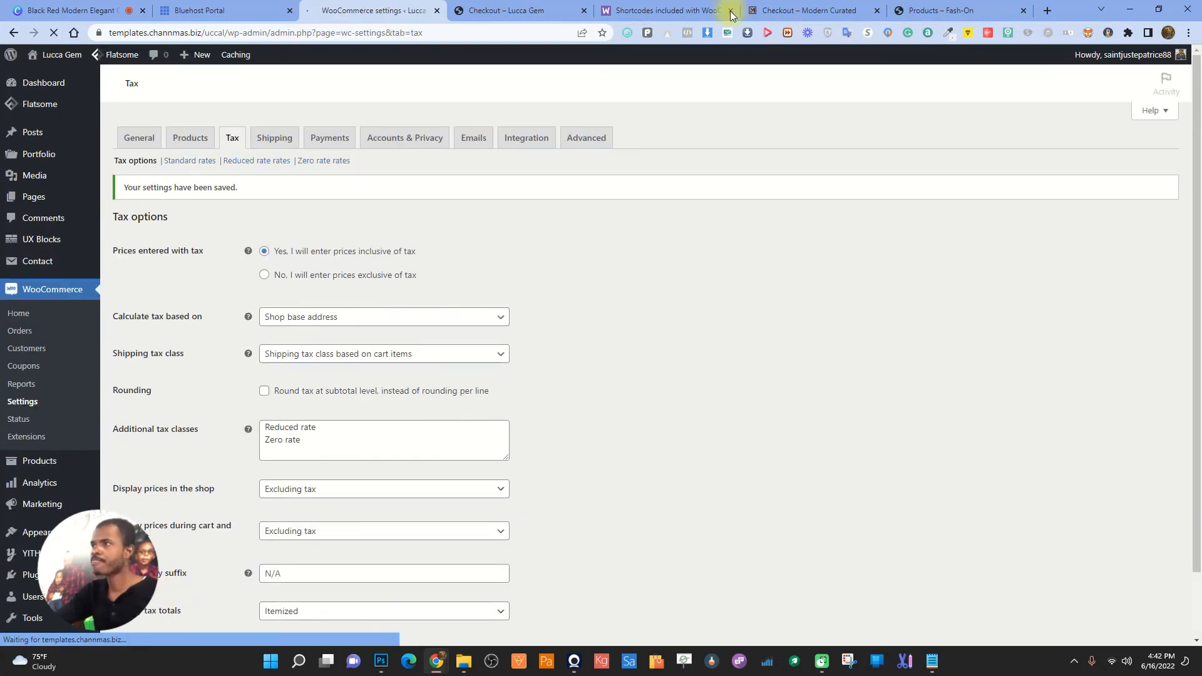
# - Reload the Lucca Gem checkout to check the tax changes
pyautogui.click(504, 10)
pyautogui.click(59, 33)
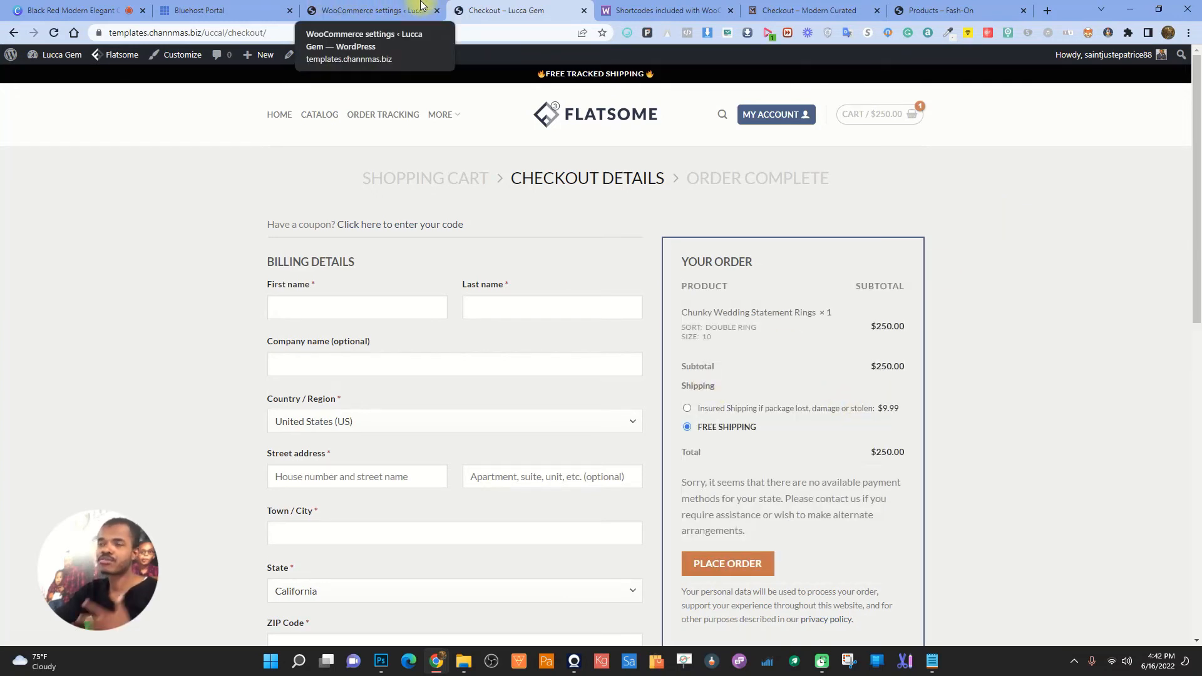
pyautogui.click(334, 6)
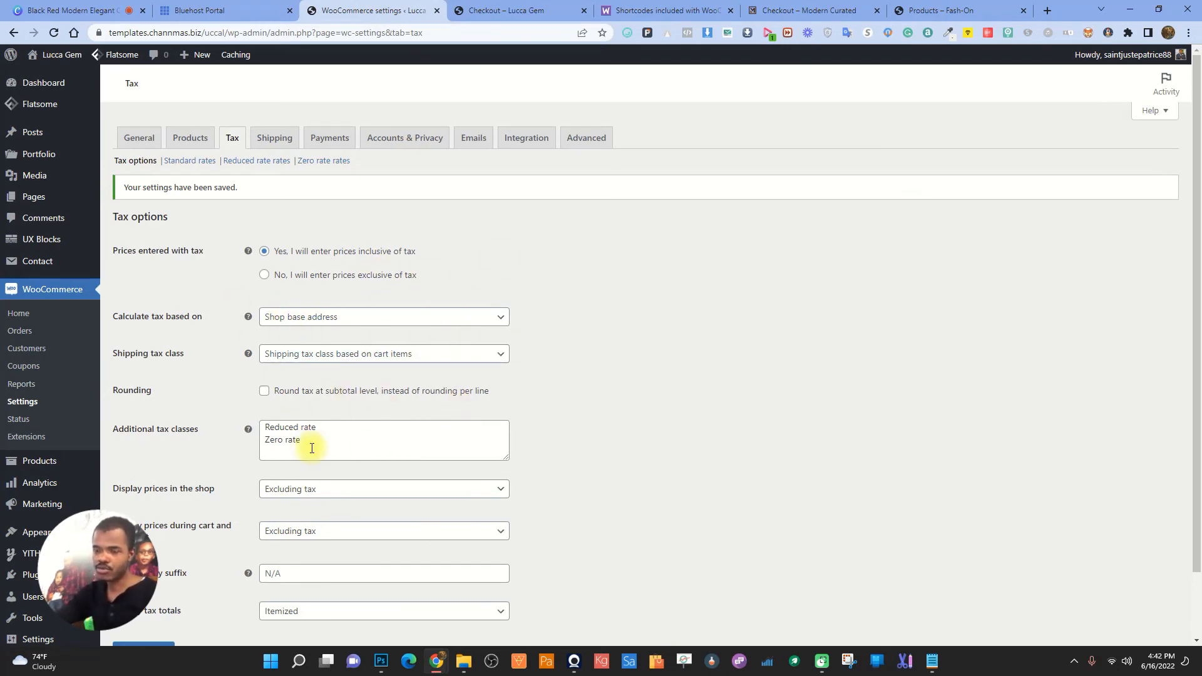
# - Add a United States 8% standard tax rate named TAX and save it
pyautogui.click(194, 161)
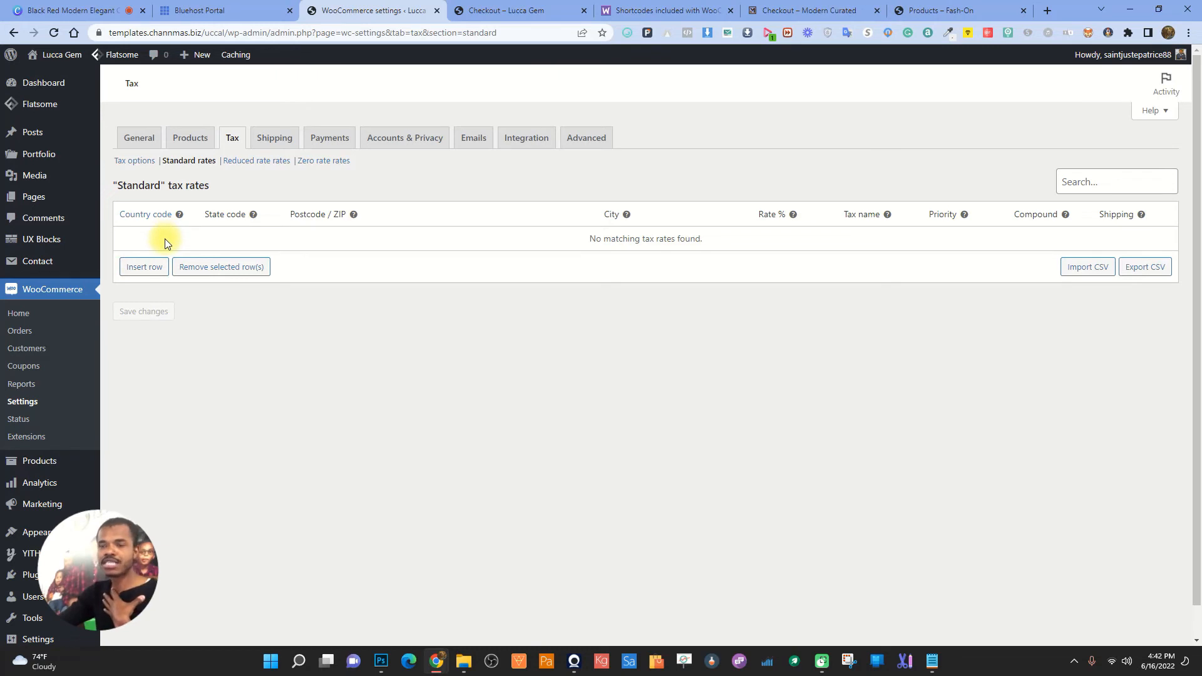
pyautogui.click(137, 268)
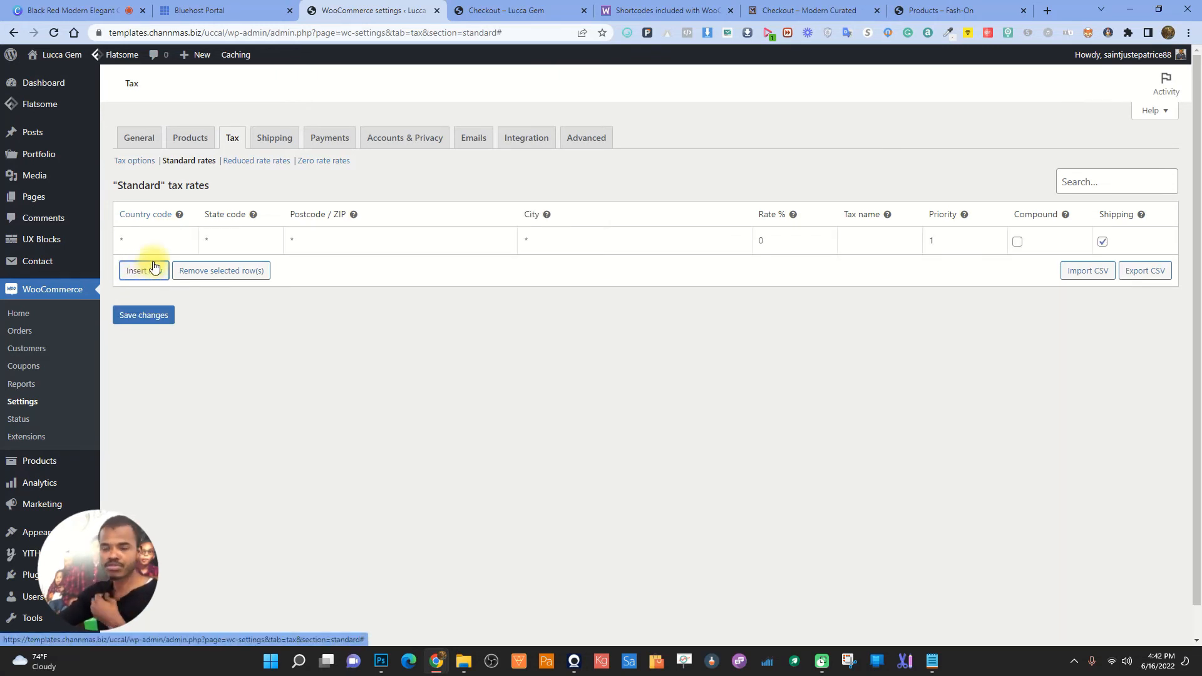
pyautogui.click(137, 247)
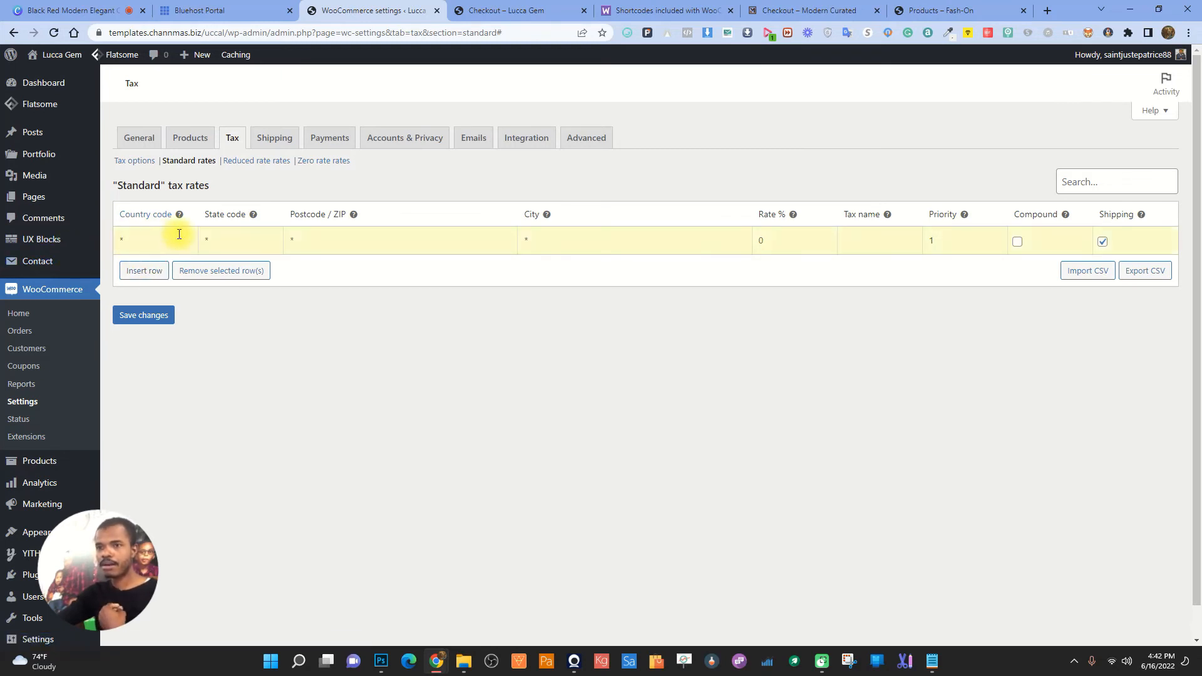
pyautogui.write('US')
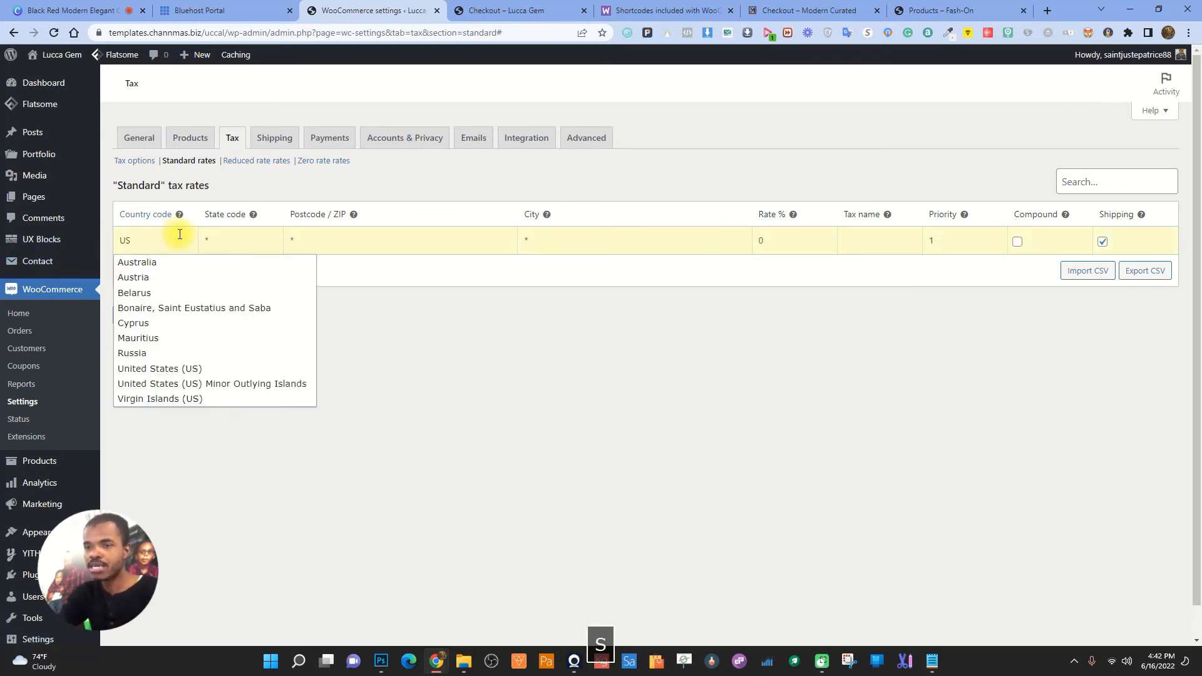
pyautogui.click(178, 368)
pyautogui.click(238, 239)
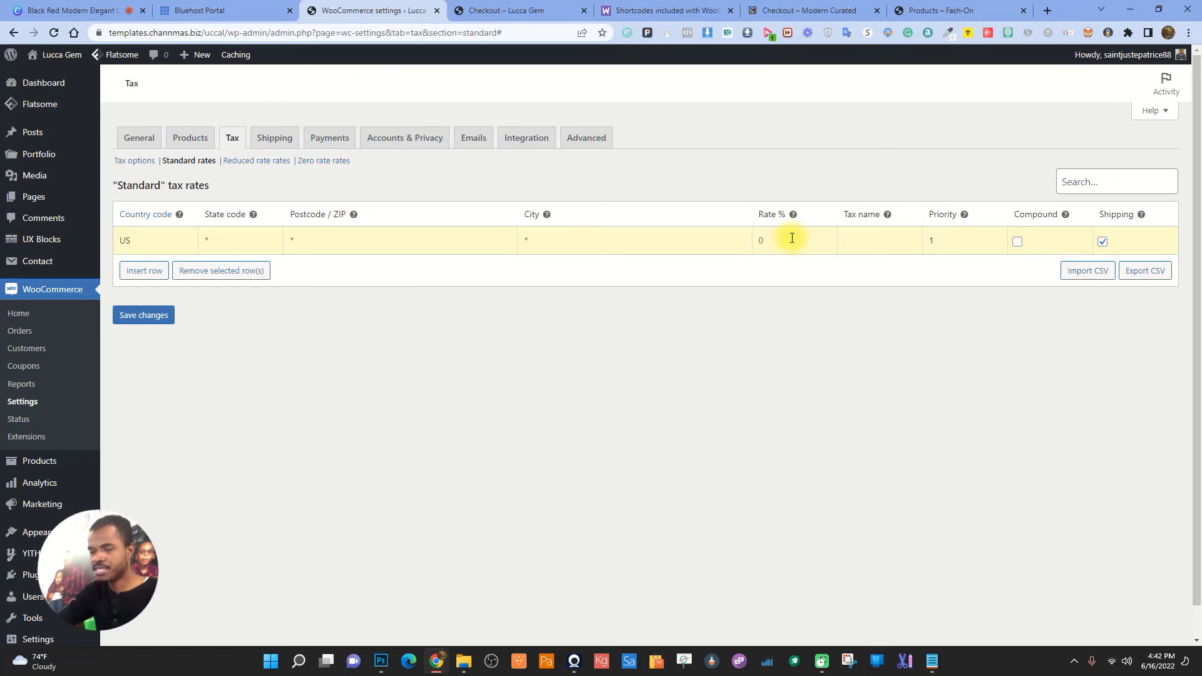
pyautogui.press('BackSpace')
pyautogui.write('8')
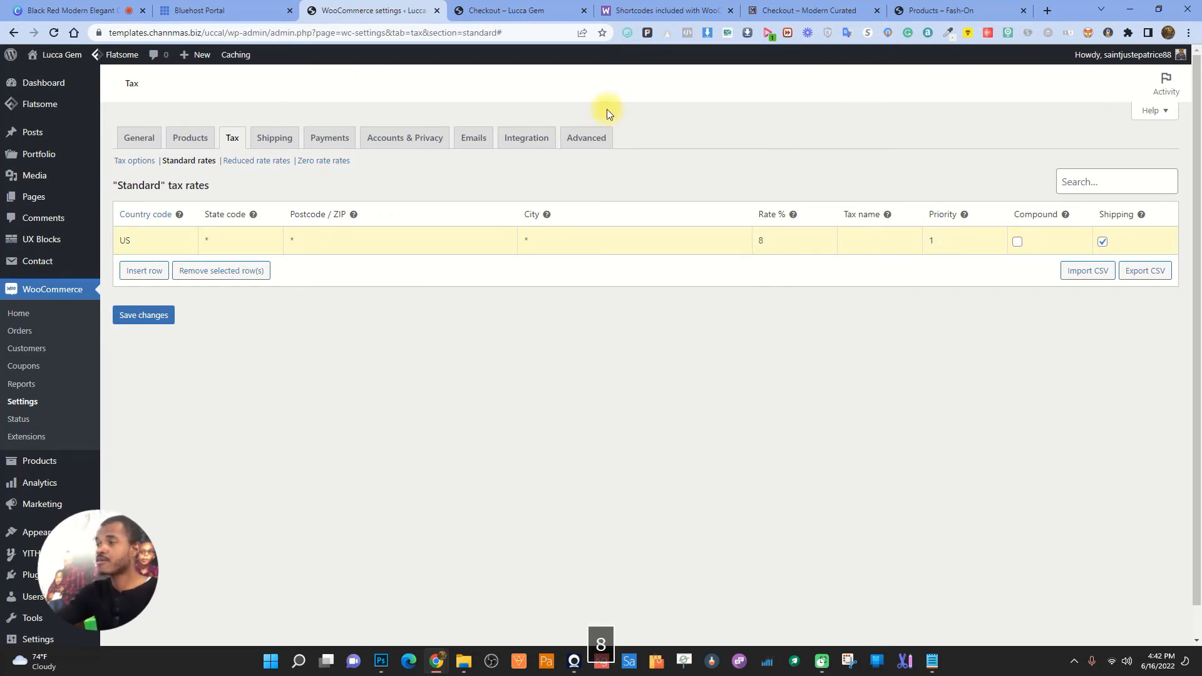
pyautogui.click(869, 242)
pyautogui.write('TA')
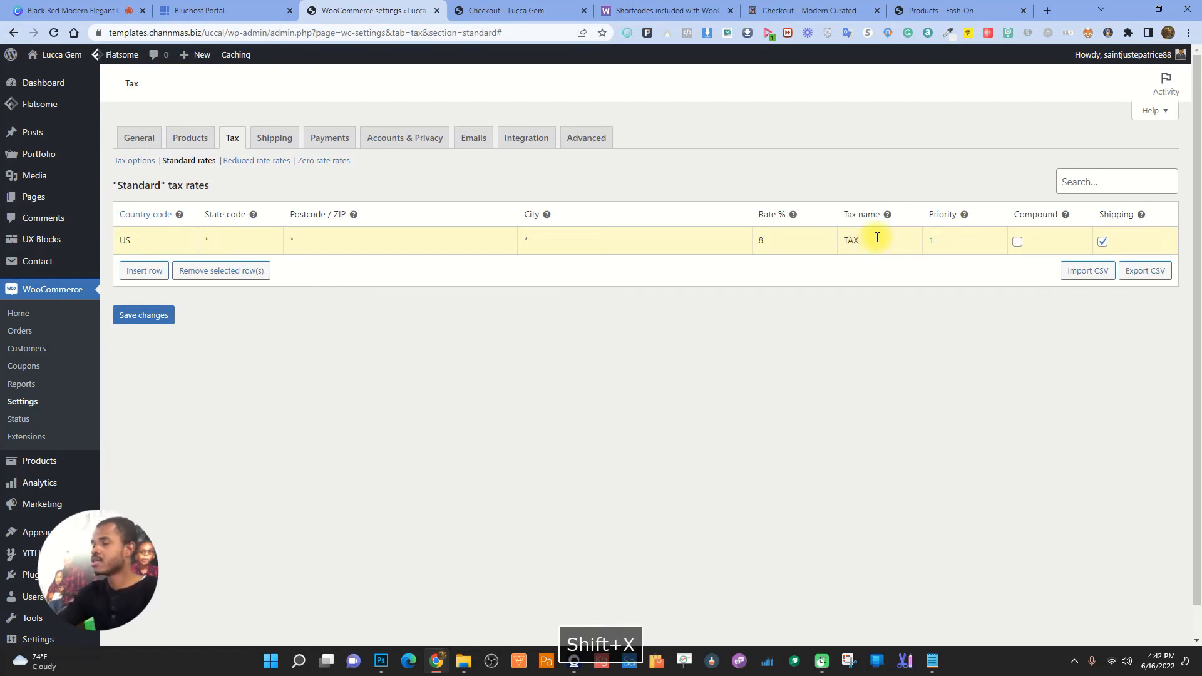
pyautogui.write('X')
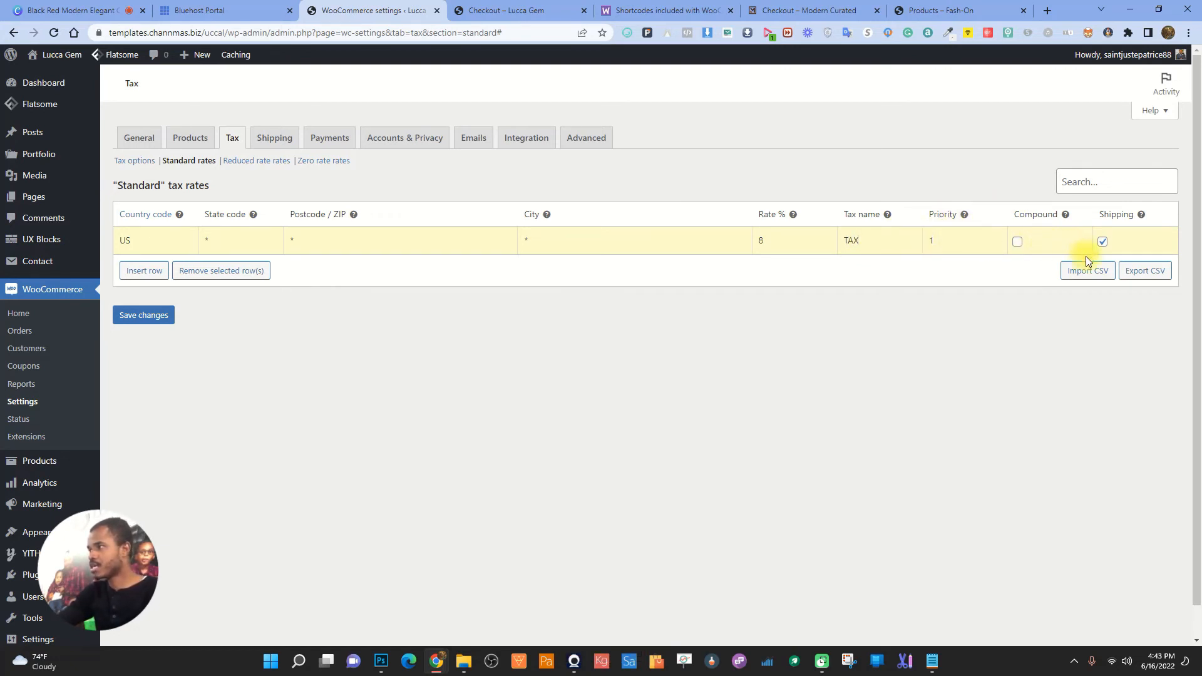
pyautogui.click(144, 315)
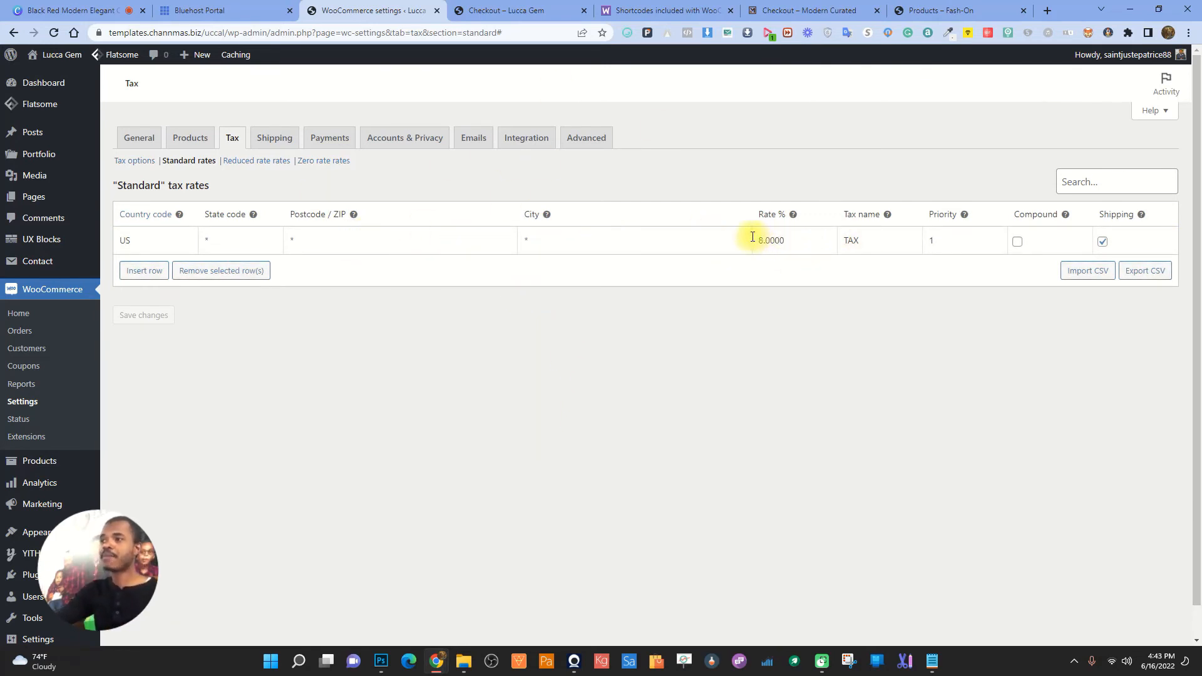
# - Add a second catch-all standard rate at 12% named TAX and save it
pyautogui.click(152, 273)
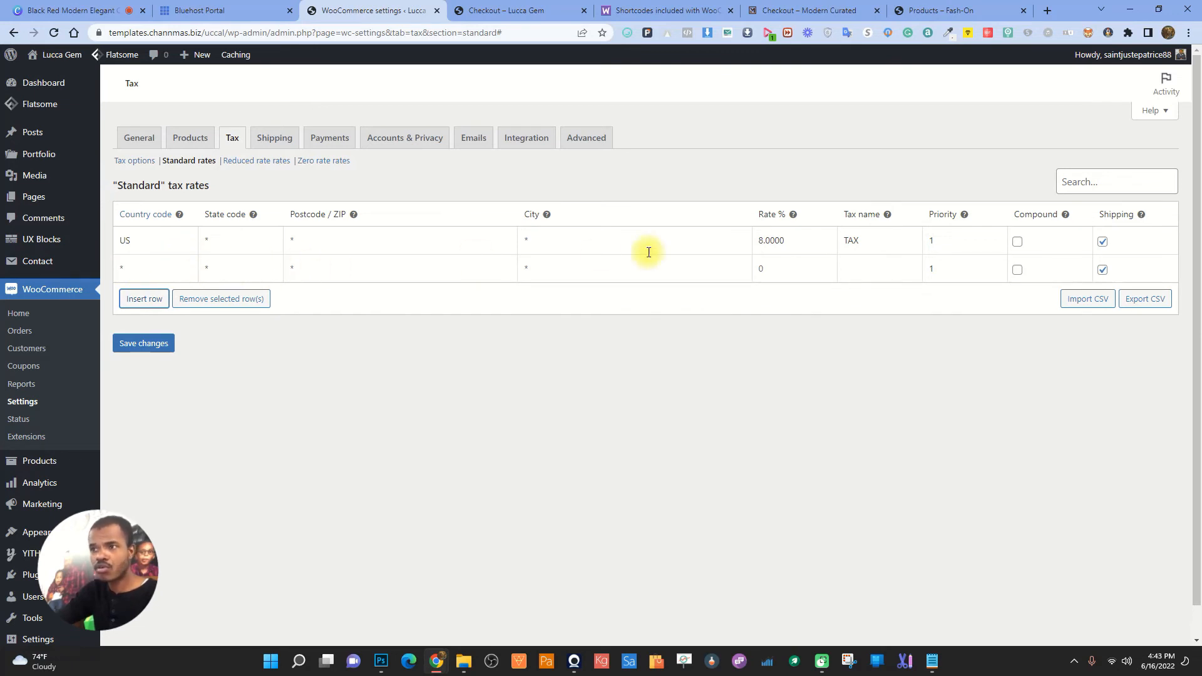
pyautogui.click(177, 271)
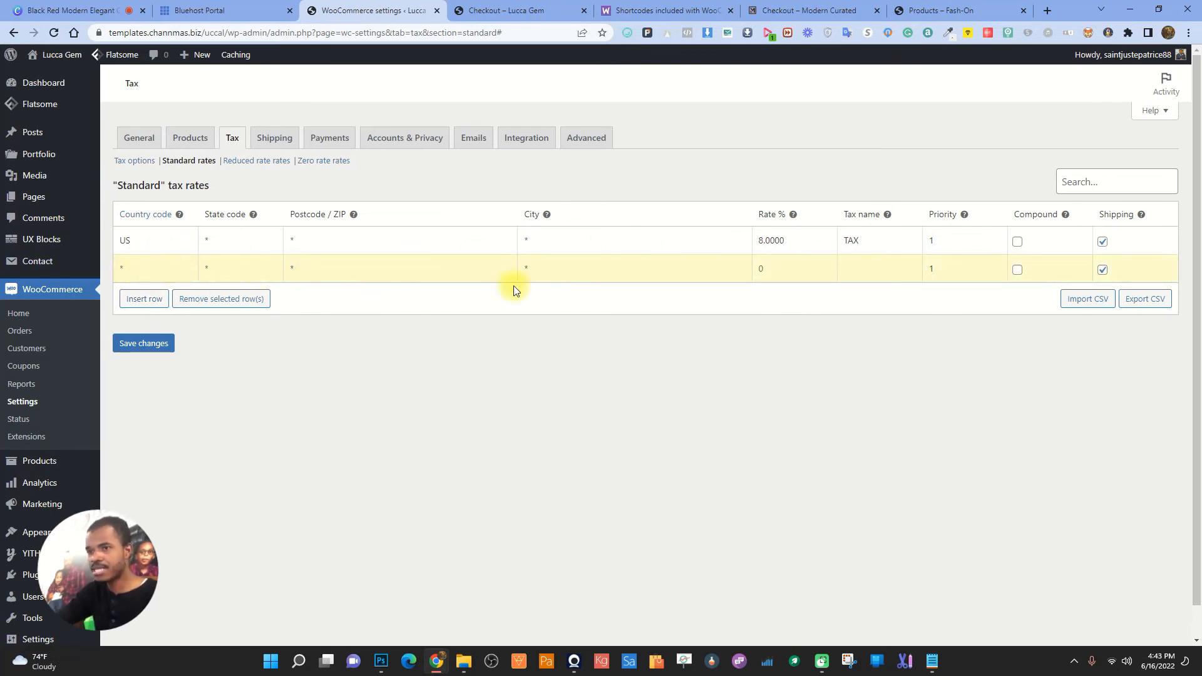
pyautogui.click(789, 273)
pyautogui.write('10')
pyautogui.press('BackSpace')
pyautogui.write('2')
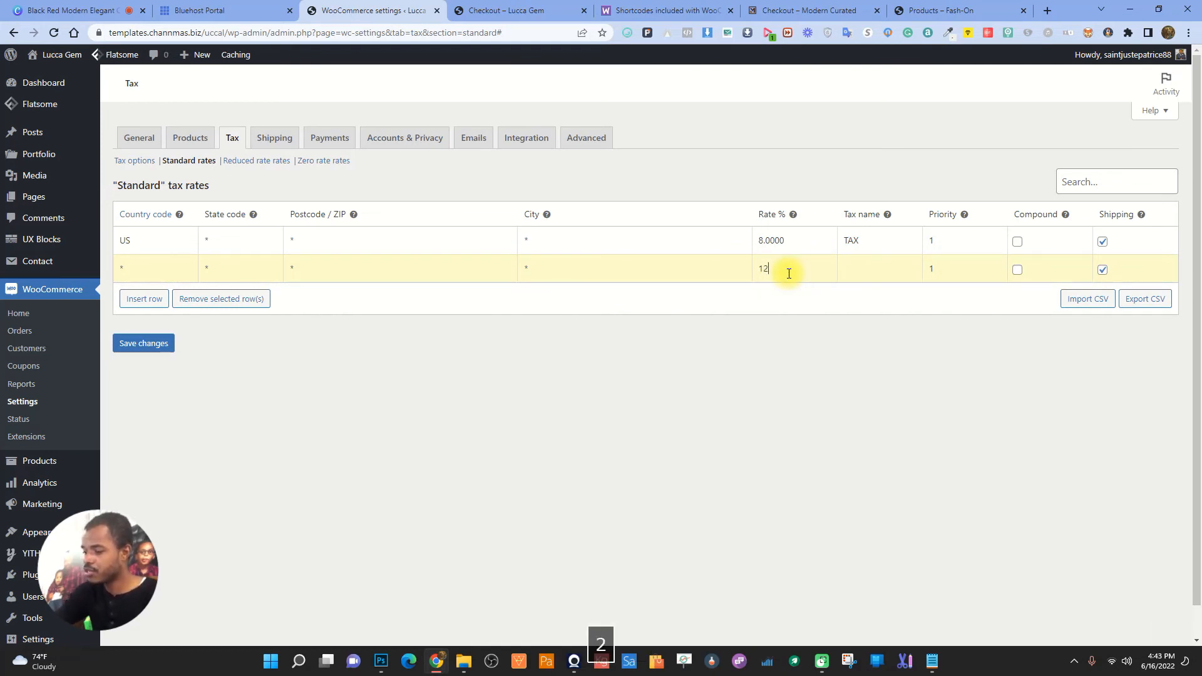
pyautogui.click(866, 273)
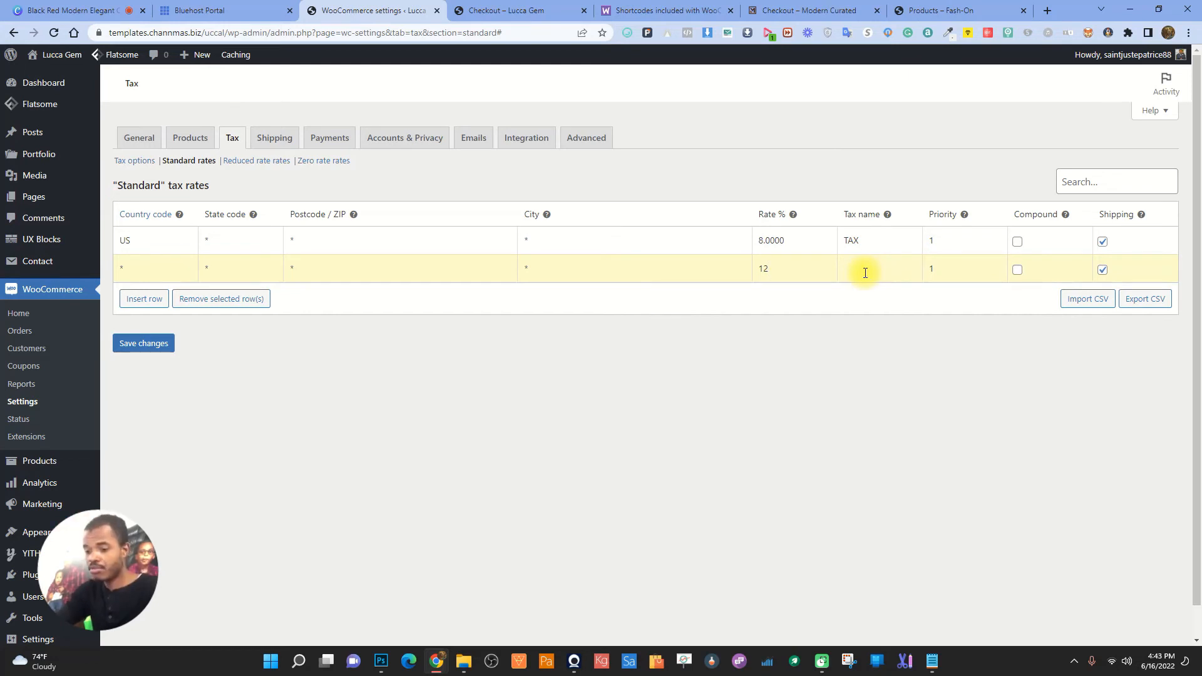
pyautogui.write('TAX')
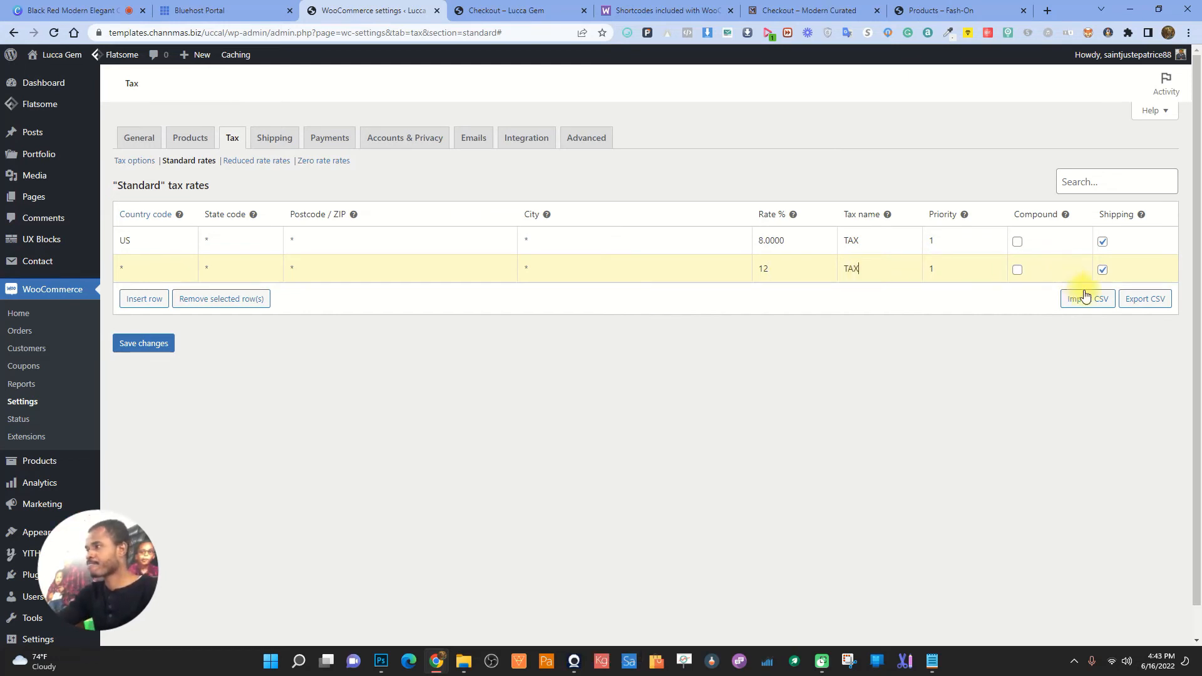
pyautogui.click(148, 343)
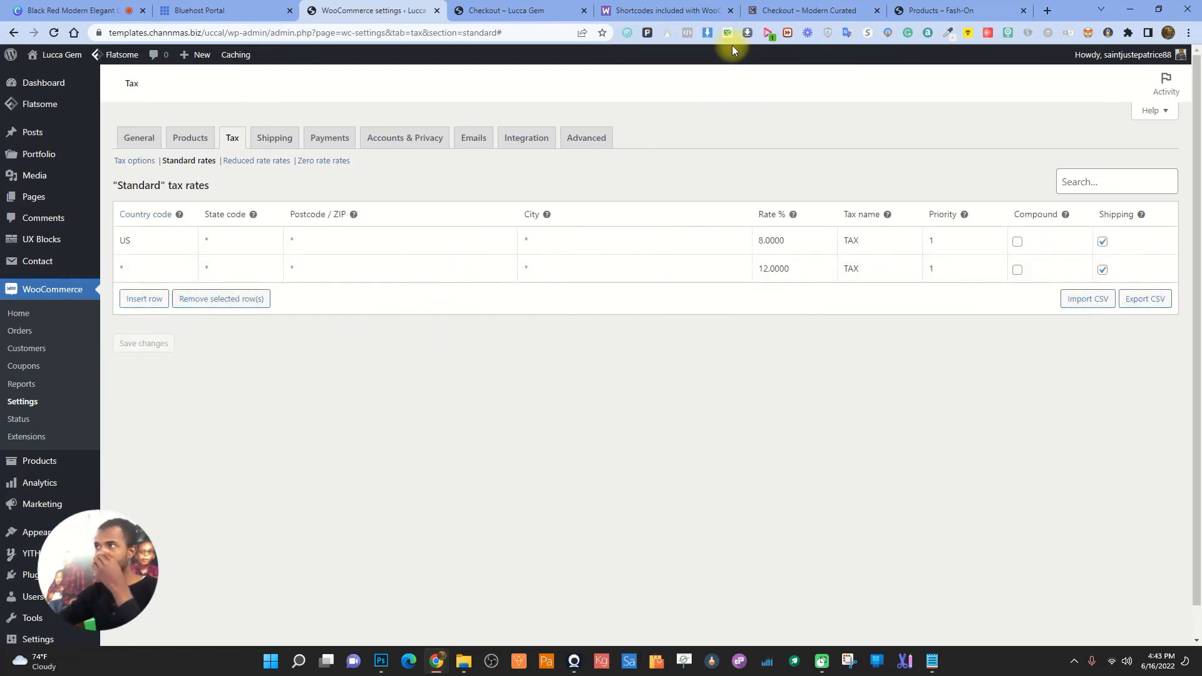
# - Check the tax and total amounts on the Lucca Gem checkout
pyautogui.click(504, 8)
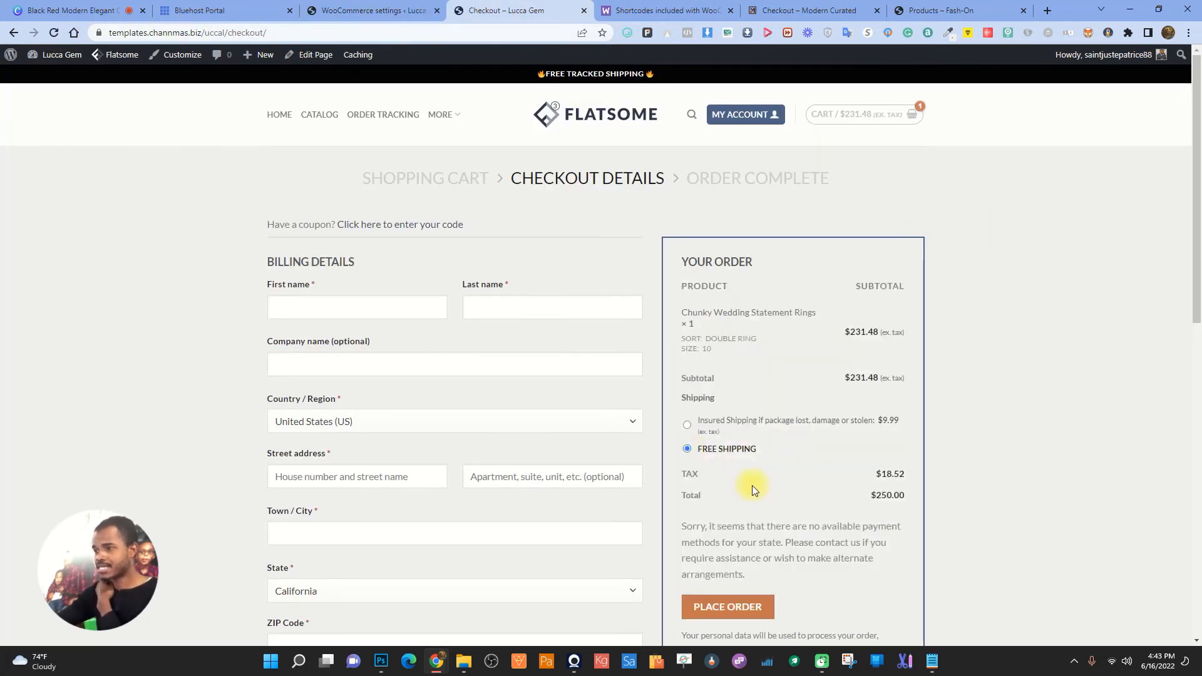
pyautogui.moveTo(874, 476); pyautogui.dragTo(916, 469)
pyautogui.click(856, 477)
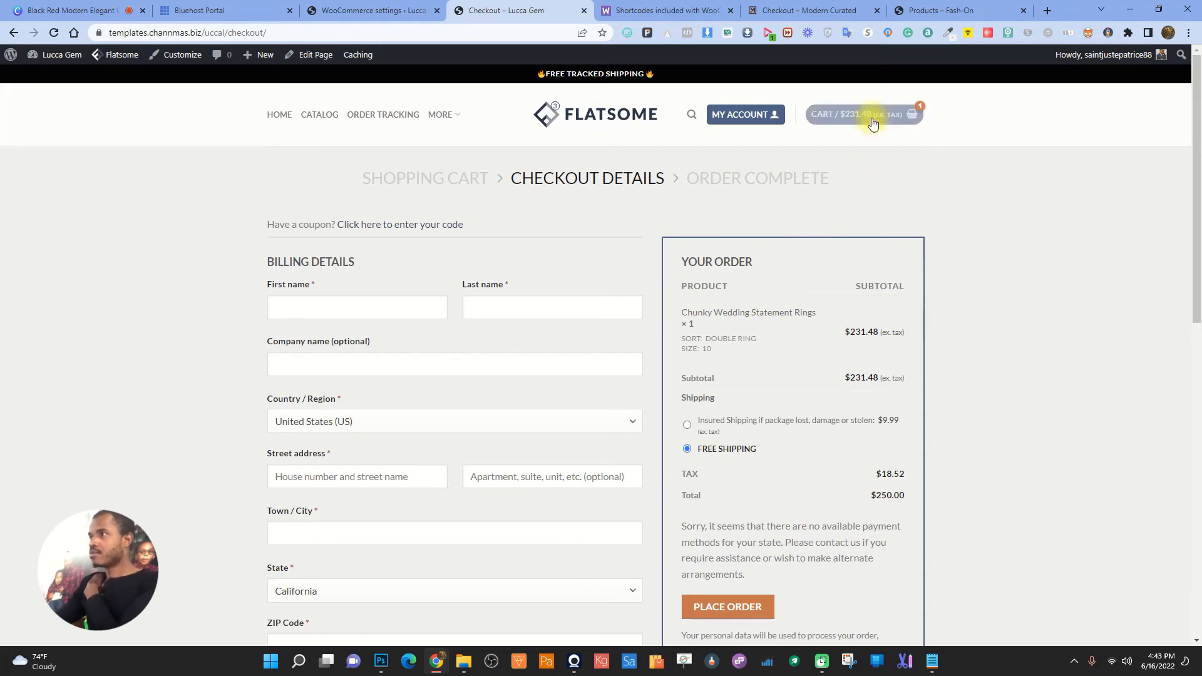
# - Turn on the VeePN extension and dismiss its rating prompt
pyautogui.click(889, 35)
pyautogui.click(889, 35)
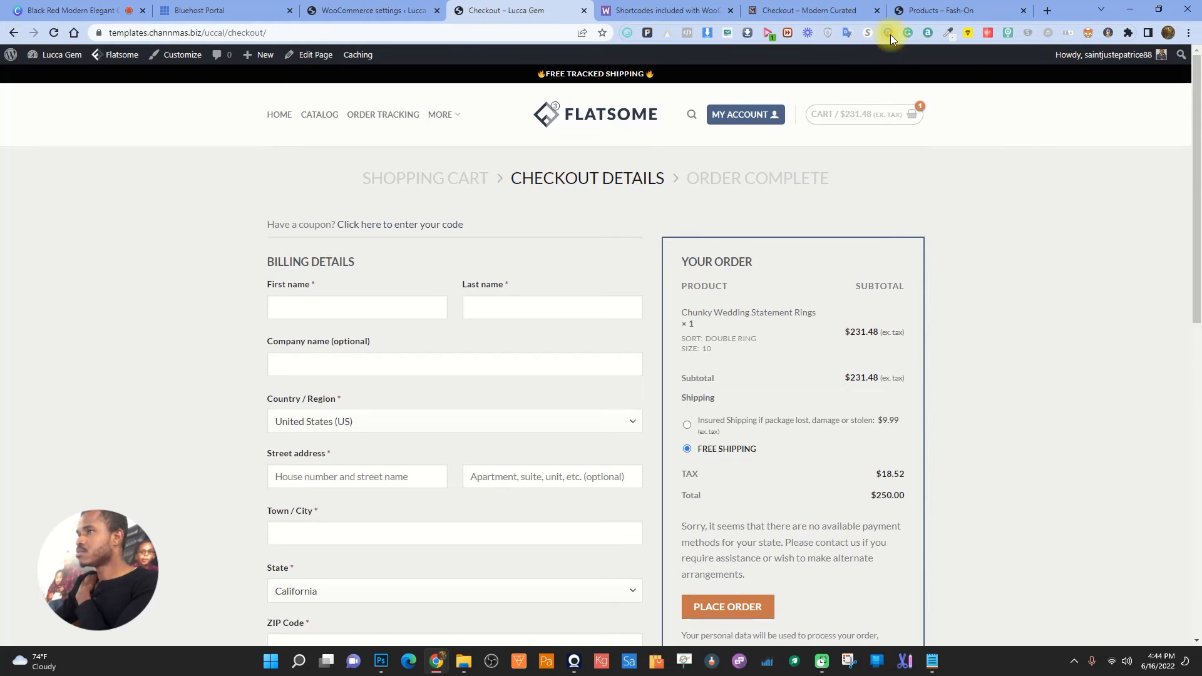
pyautogui.click(833, 32)
pyautogui.click(712, 154)
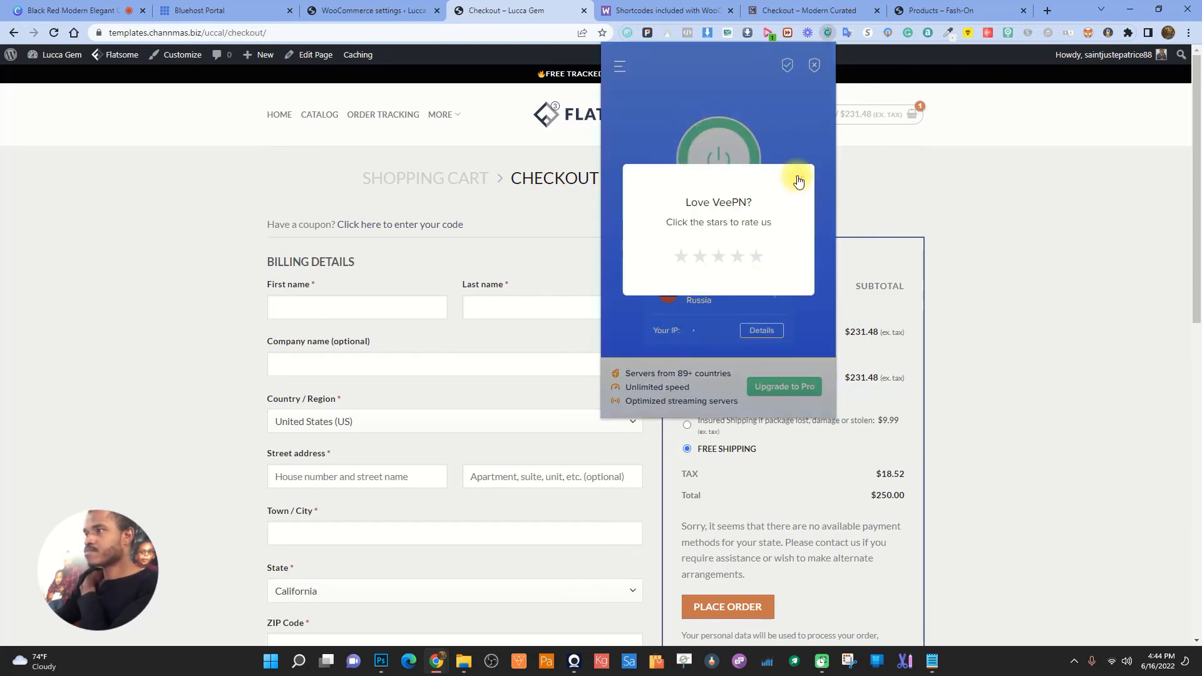
pyautogui.click(798, 179)
# - Open a new tab and copy the Lucca Gem CATALOG link address for it
pyautogui.click(1047, 10)
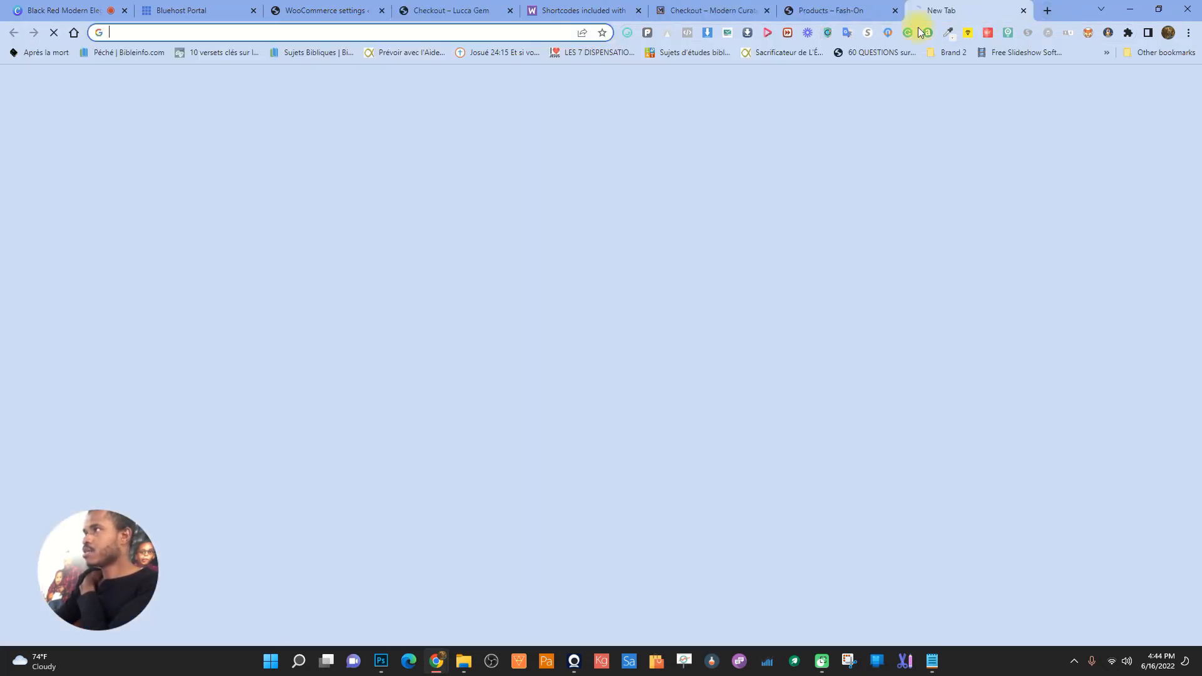
pyautogui.click(442, 37)
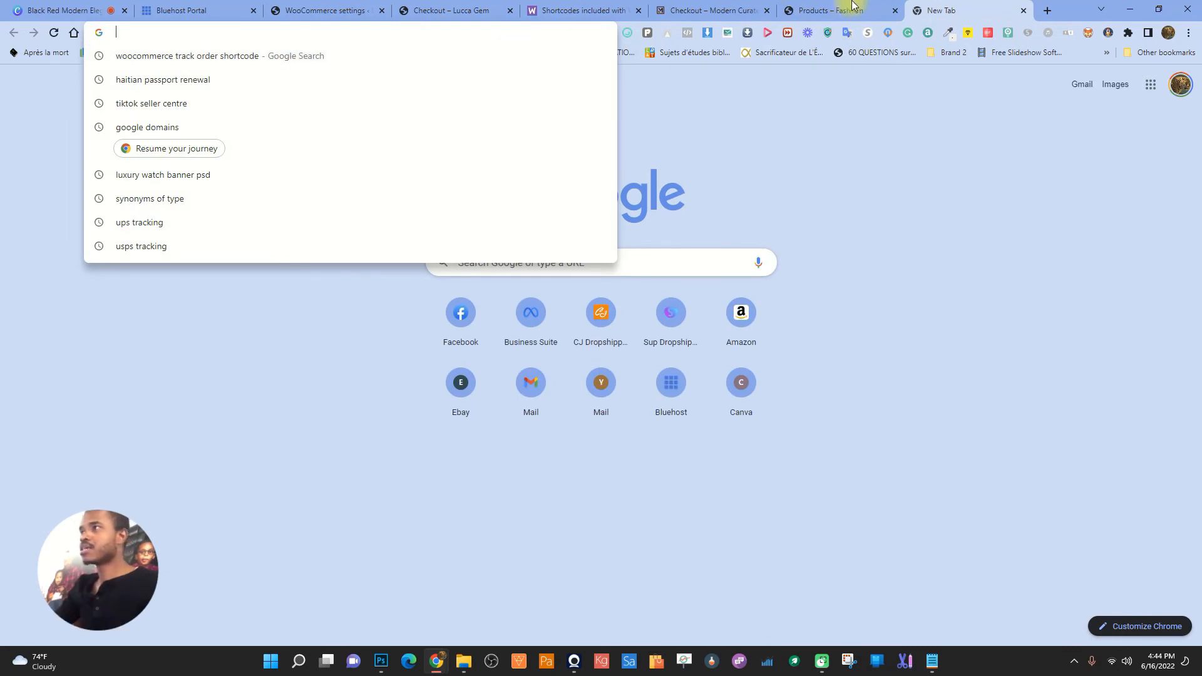
pyautogui.click(846, 9)
pyautogui.click(703, 6)
pyautogui.click(605, 3)
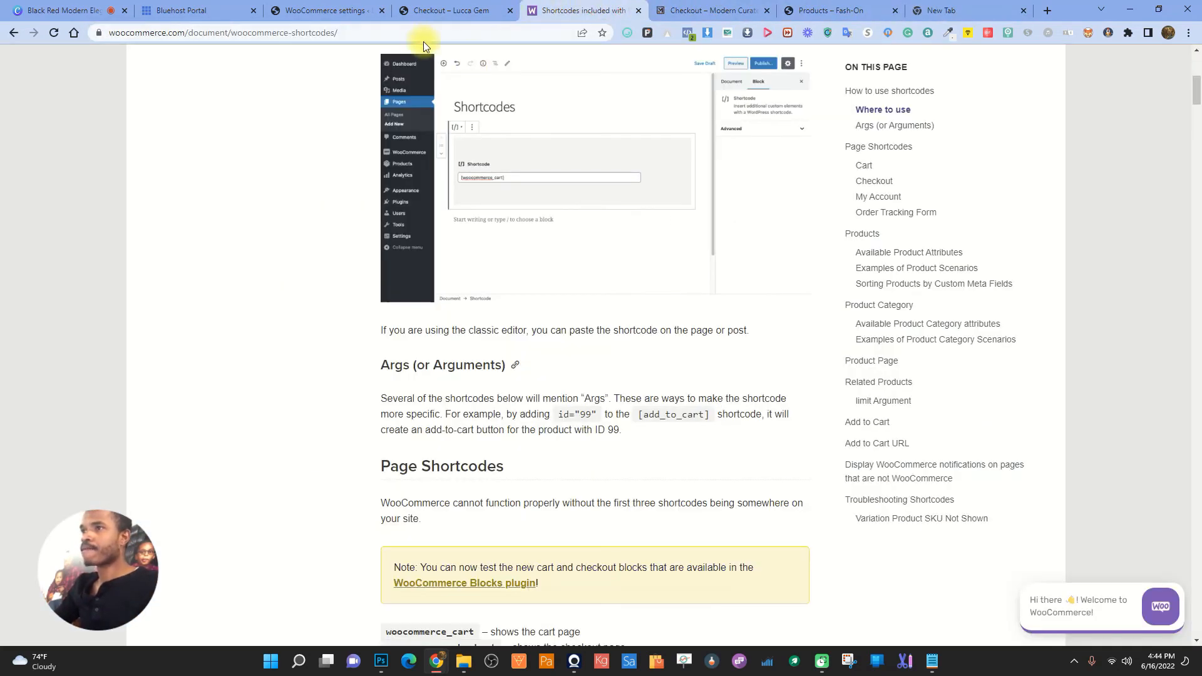
pyautogui.click(441, 9)
pyautogui.click(358, 36)
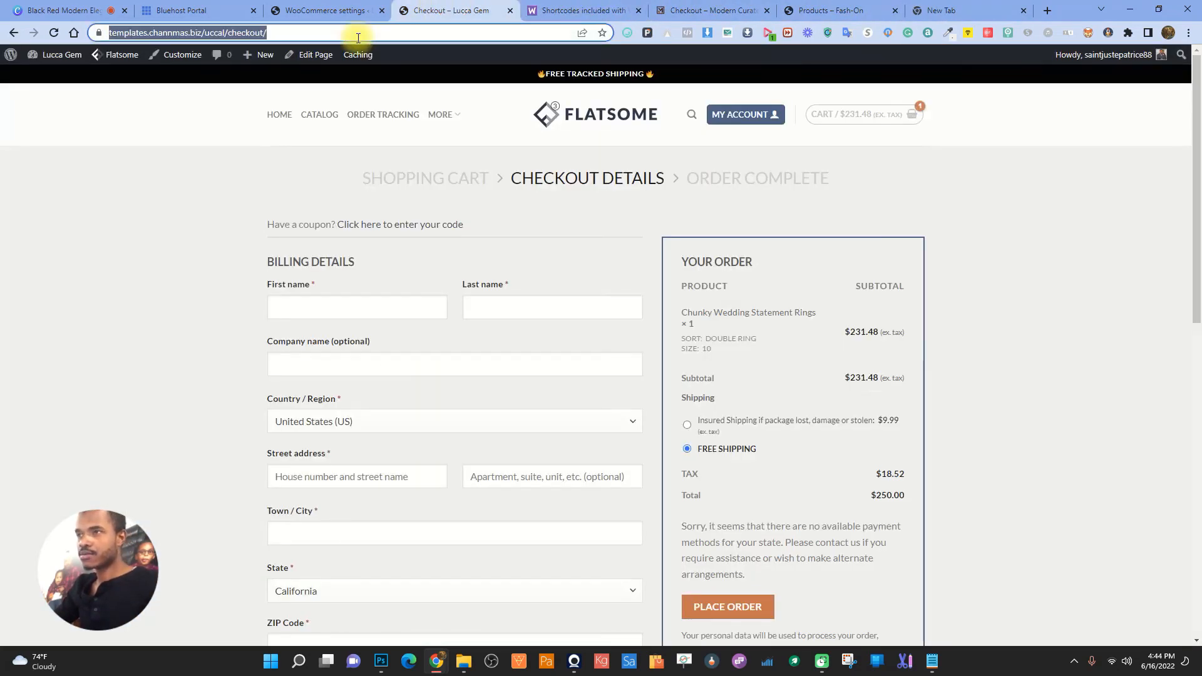
pyautogui.rightClick(330, 115)
pyautogui.click(379, 190)
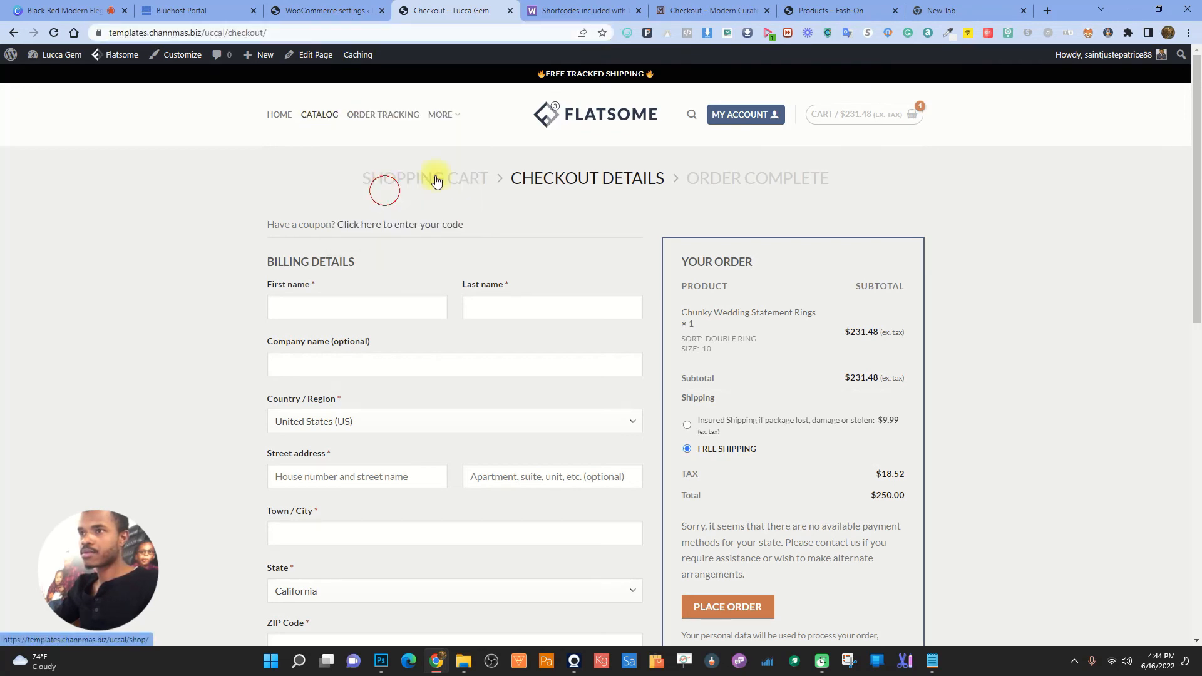
pyautogui.click(990, 5)
pyautogui.click(502, 32)
# - Load the pasted Lucca Gem shop URL and open the Chunky Wedding Statement Rings product
pyautogui.hotkey('ctrl', 'v')
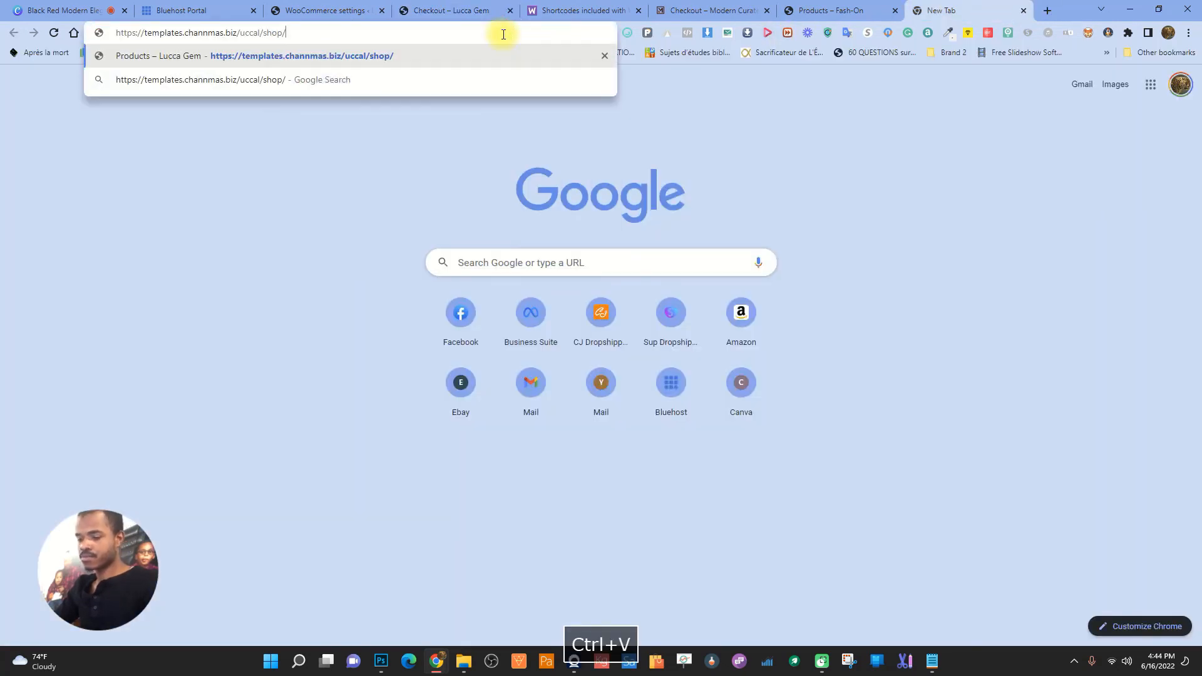
pyautogui.press('Return')
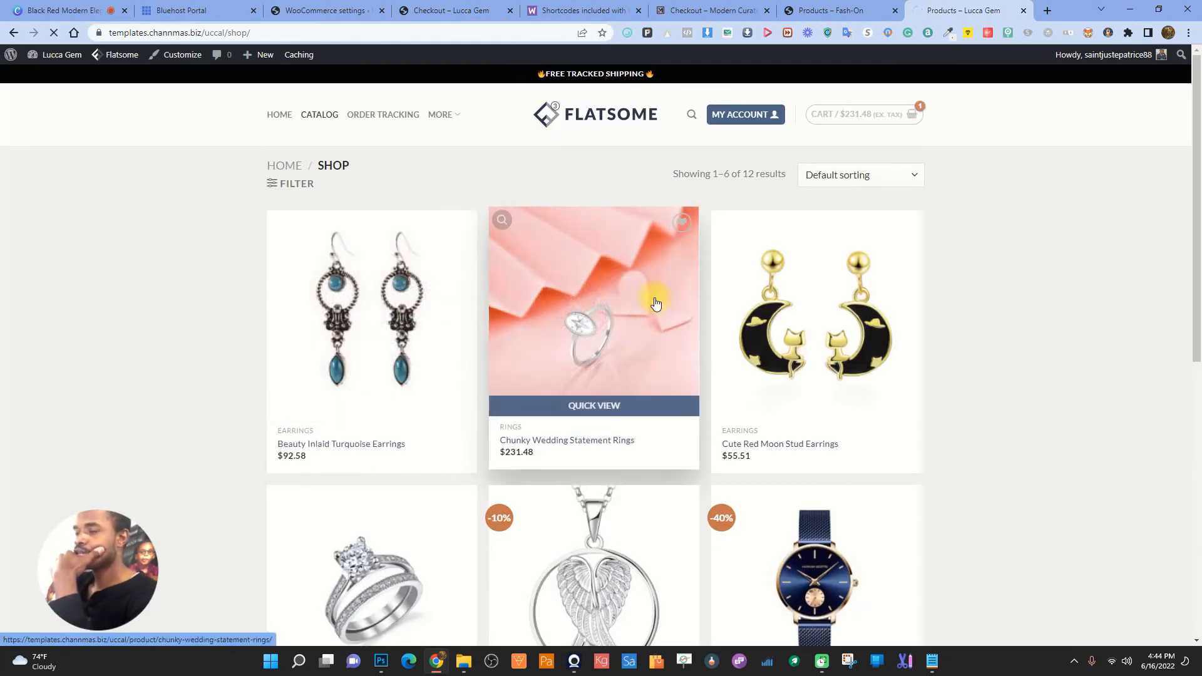
pyautogui.click(659, 300)
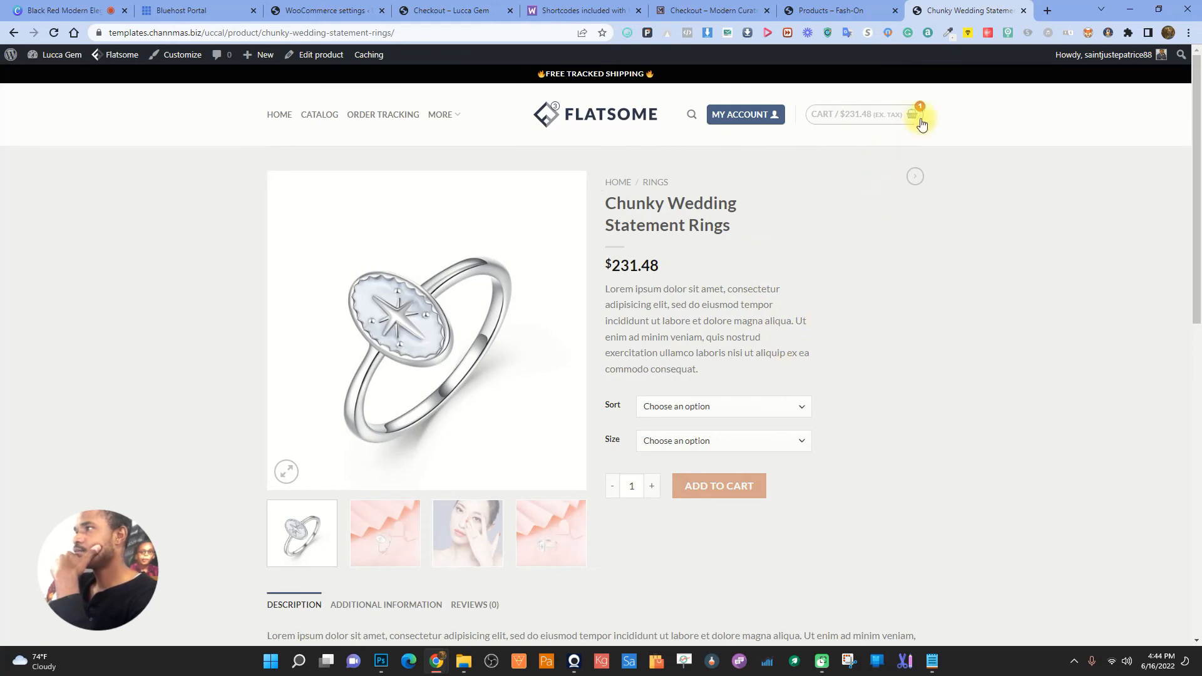
# - Replace the old cart item with a Double Ring in size 5
pyautogui.moveTo(916, 129)
pyautogui.click(913, 152)
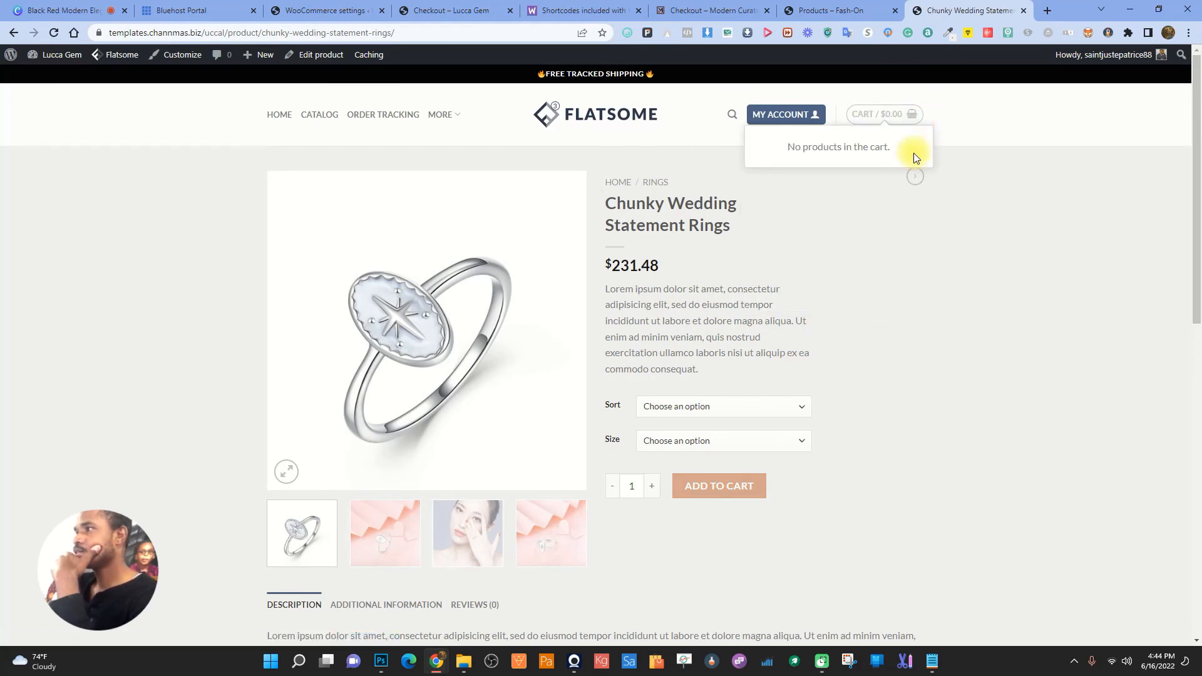
pyautogui.click(708, 410)
pyautogui.click(698, 432)
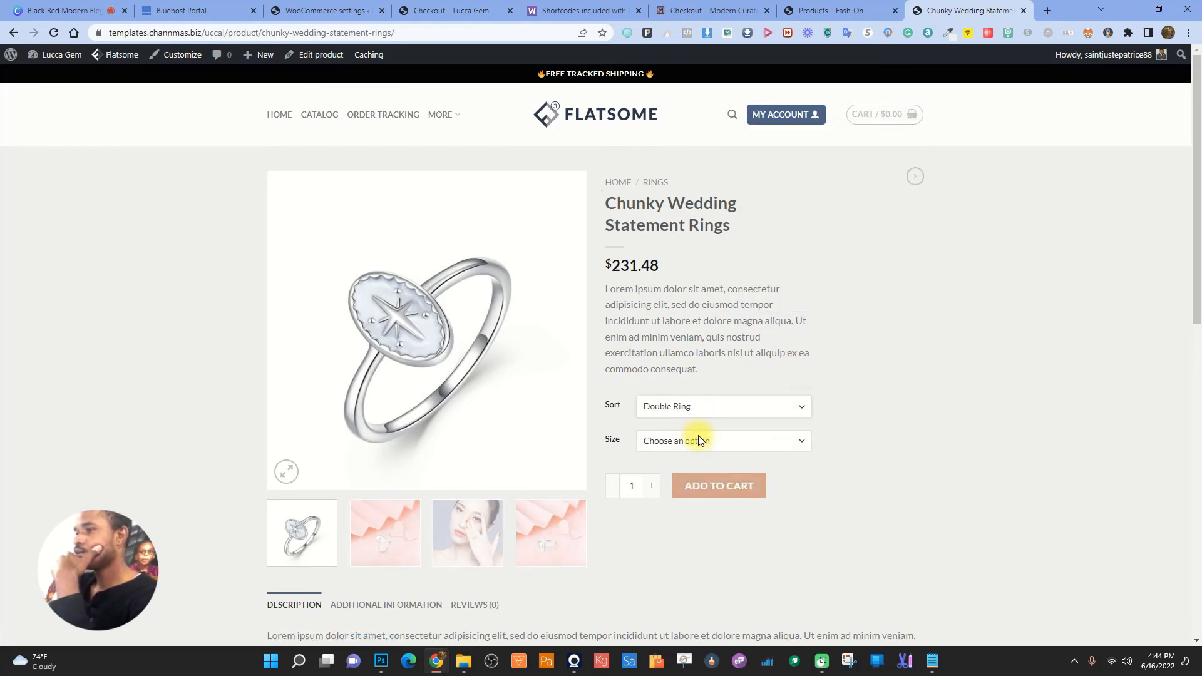
pyautogui.click(698, 438)
pyautogui.click(693, 472)
pyautogui.click(713, 512)
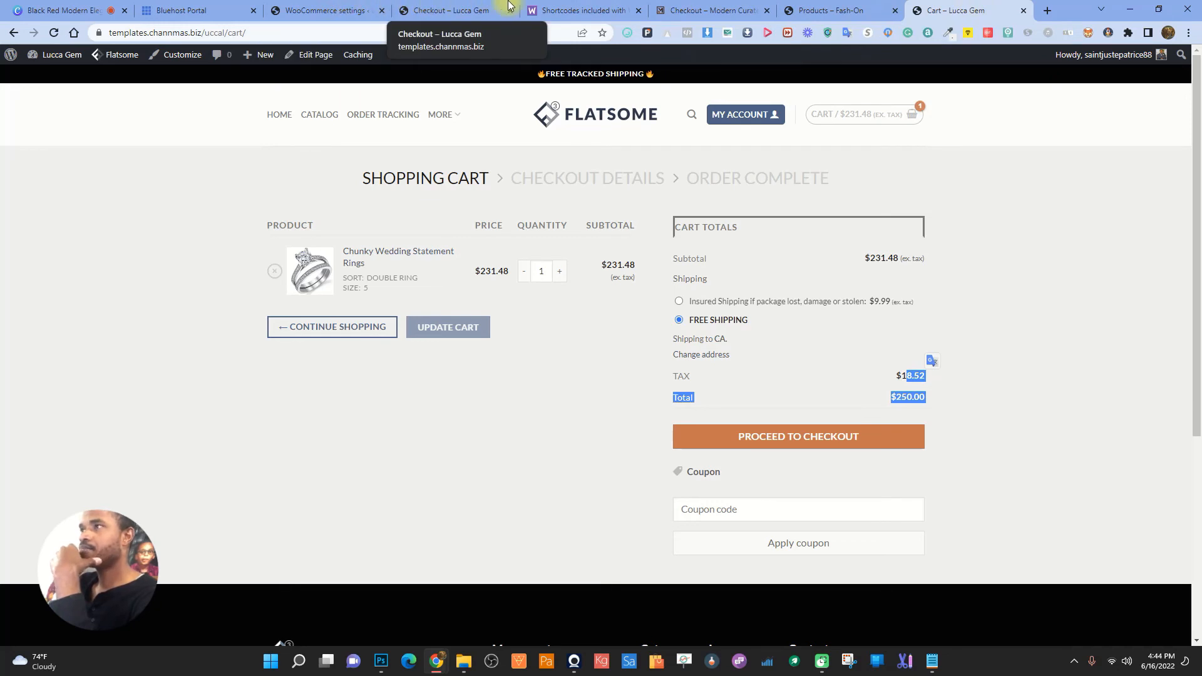
# - Review the VPN panel and checkout tabs, then close the Lucca Gem cart tab
pyautogui.click(829, 33)
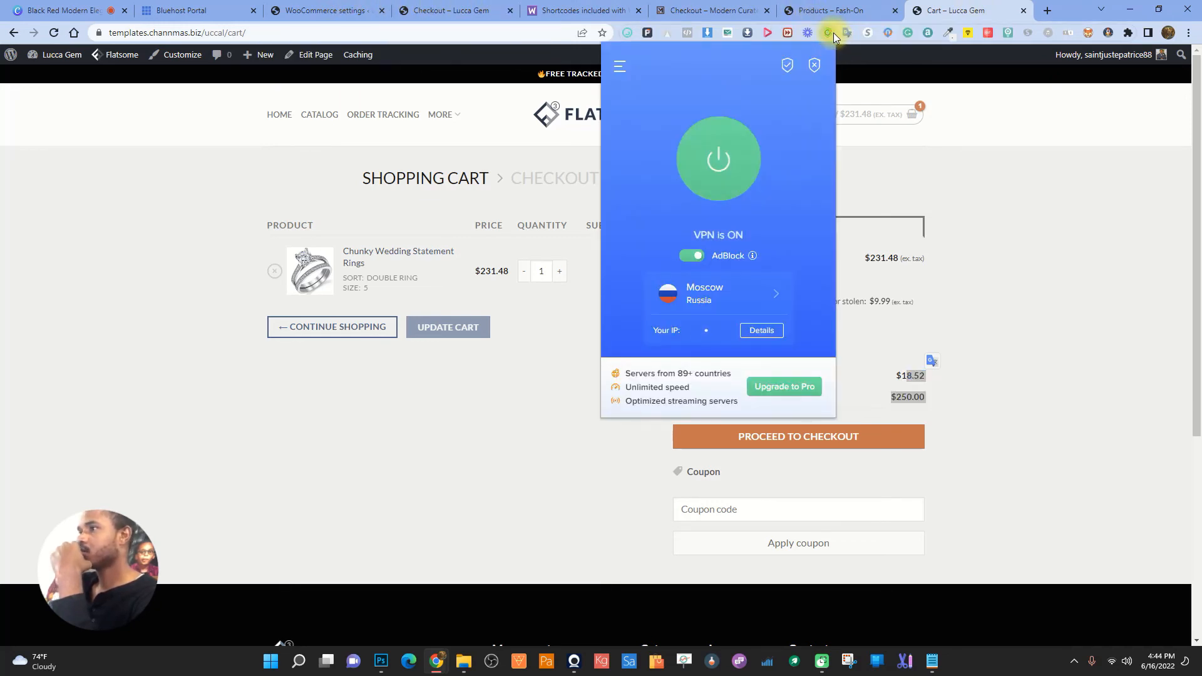
pyautogui.click(833, 32)
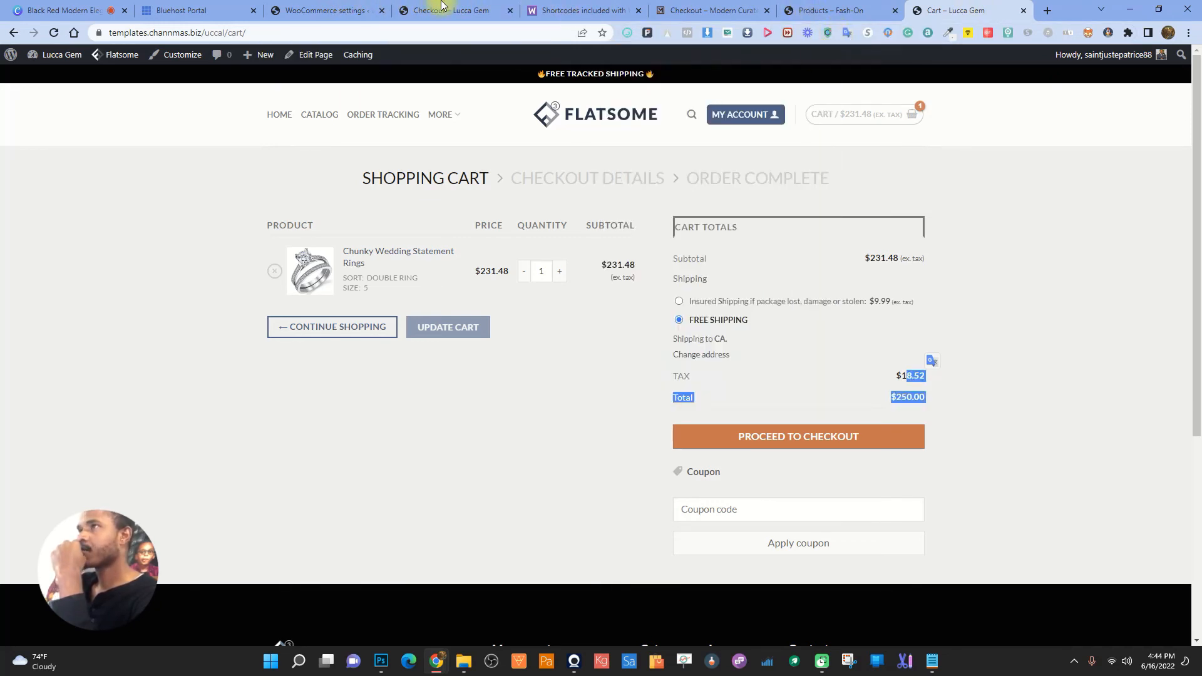
pyautogui.click(375, 6)
pyautogui.click(492, 14)
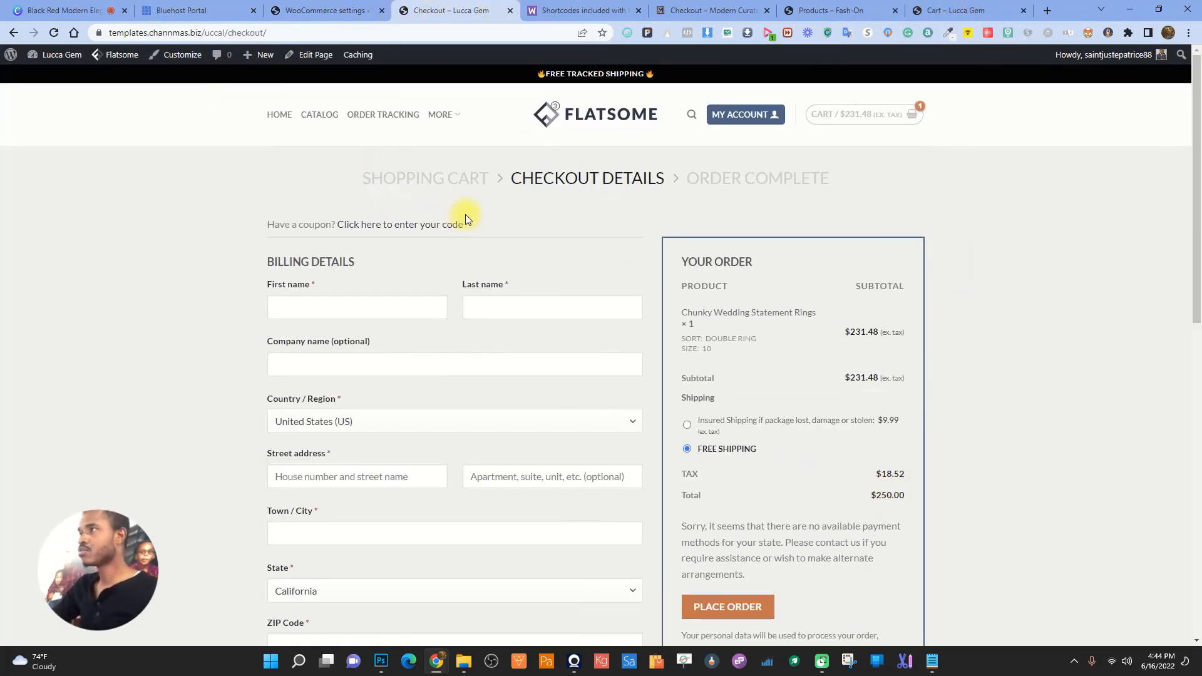
pyautogui.click(964, 11)
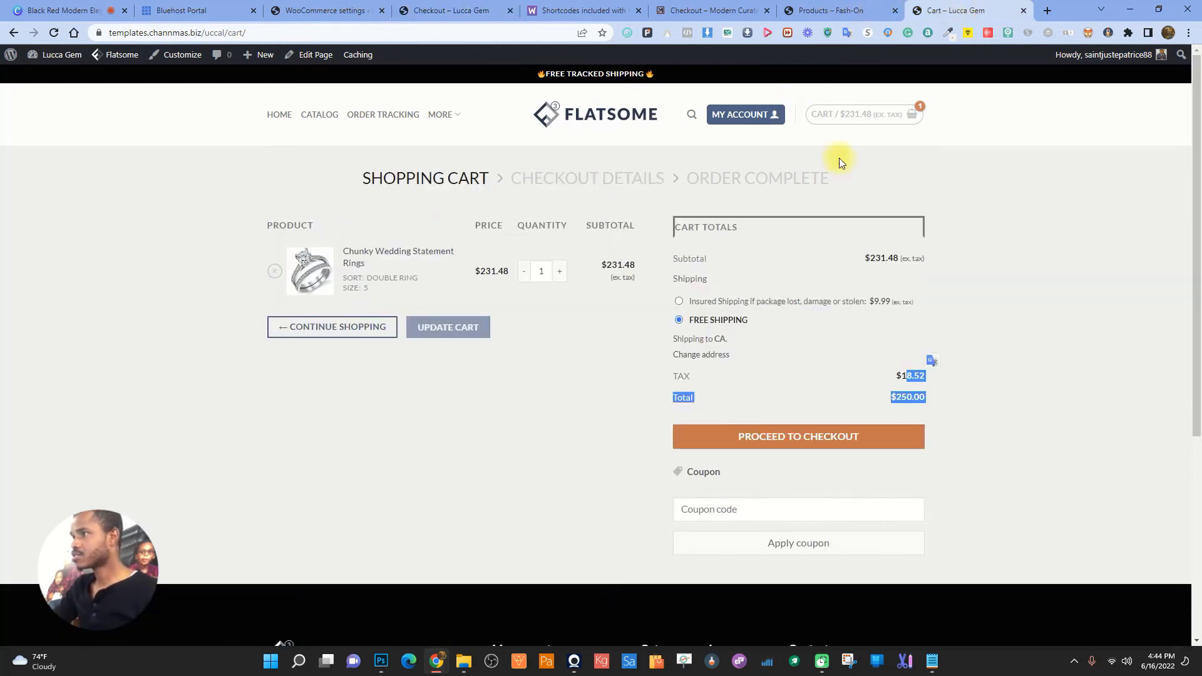
pyautogui.click(1023, 10)
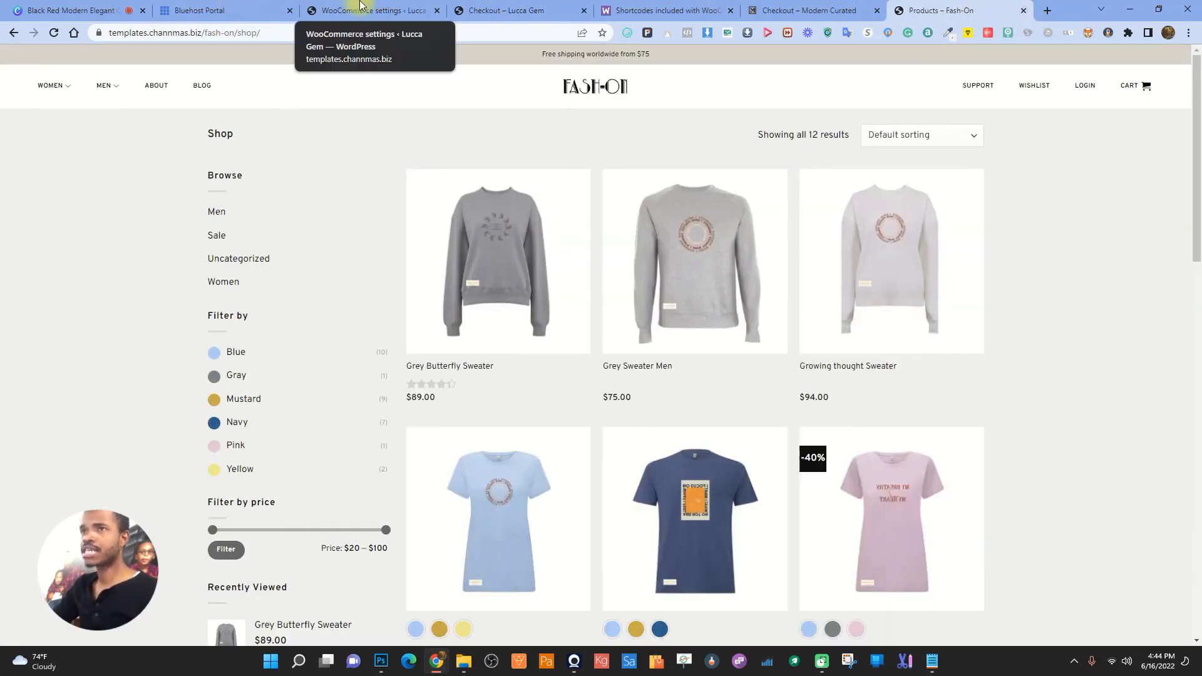
# - Close the Fash-On shop tab and bring the Lucca Gem checkout into view
pyautogui.click(316, 10)
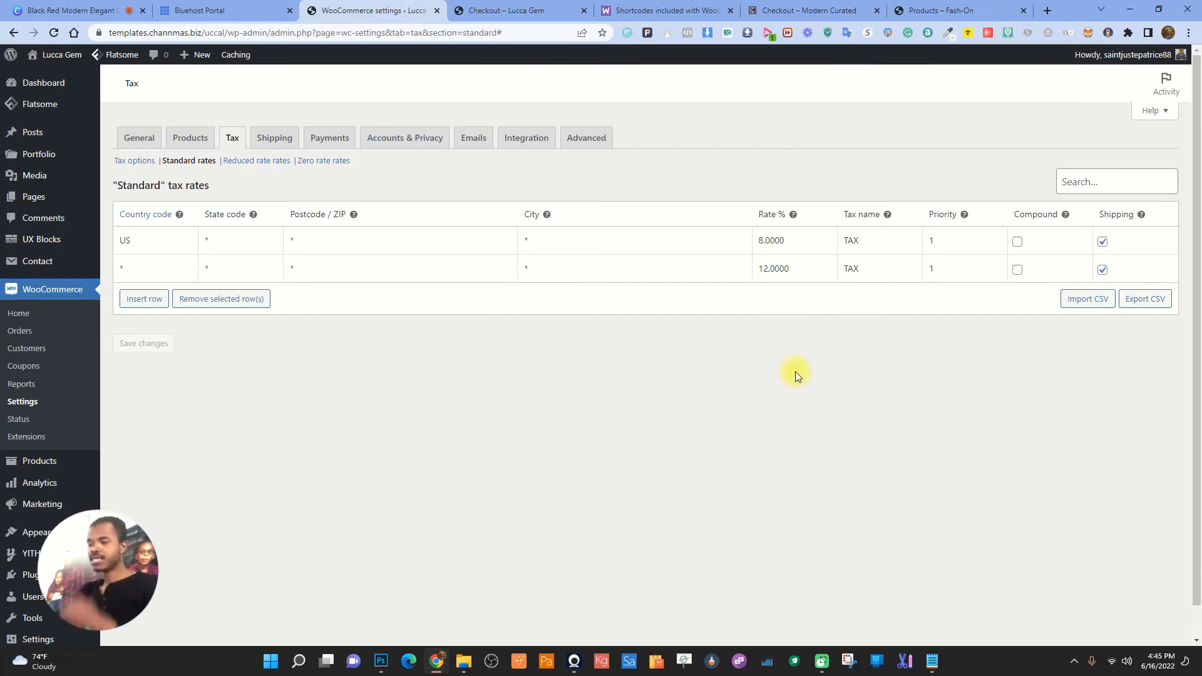
pyautogui.click(510, 7)
pyautogui.click(1024, 11)
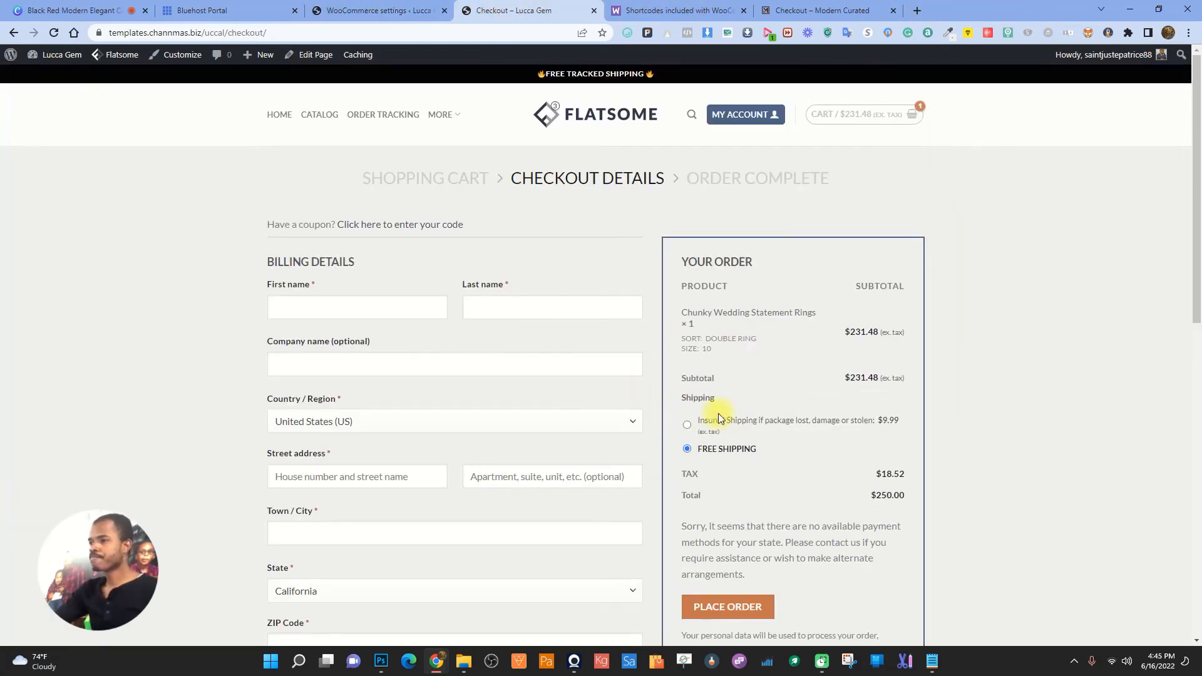
pyautogui.scroll(-2, 877, 326)
pyautogui.scroll(2, 644, 333)
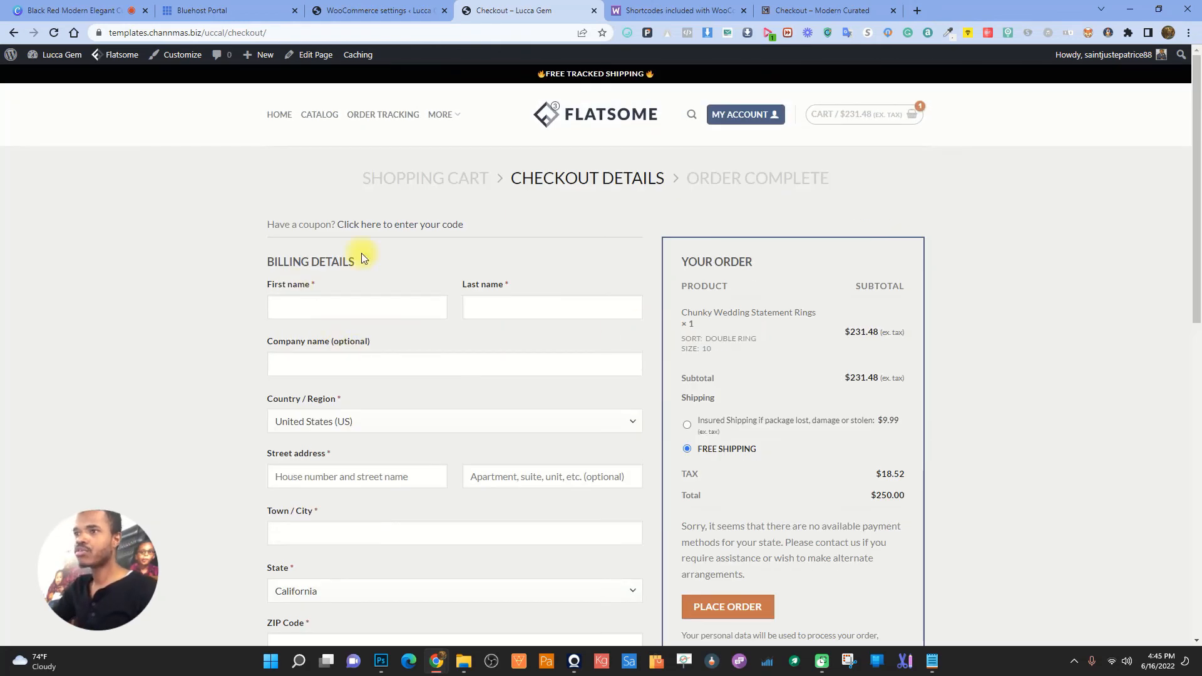
# - Try coupon welcome10 at checkout; it is rejected as nonexistent and the total stays $250.00
pyautogui.click(395, 225)
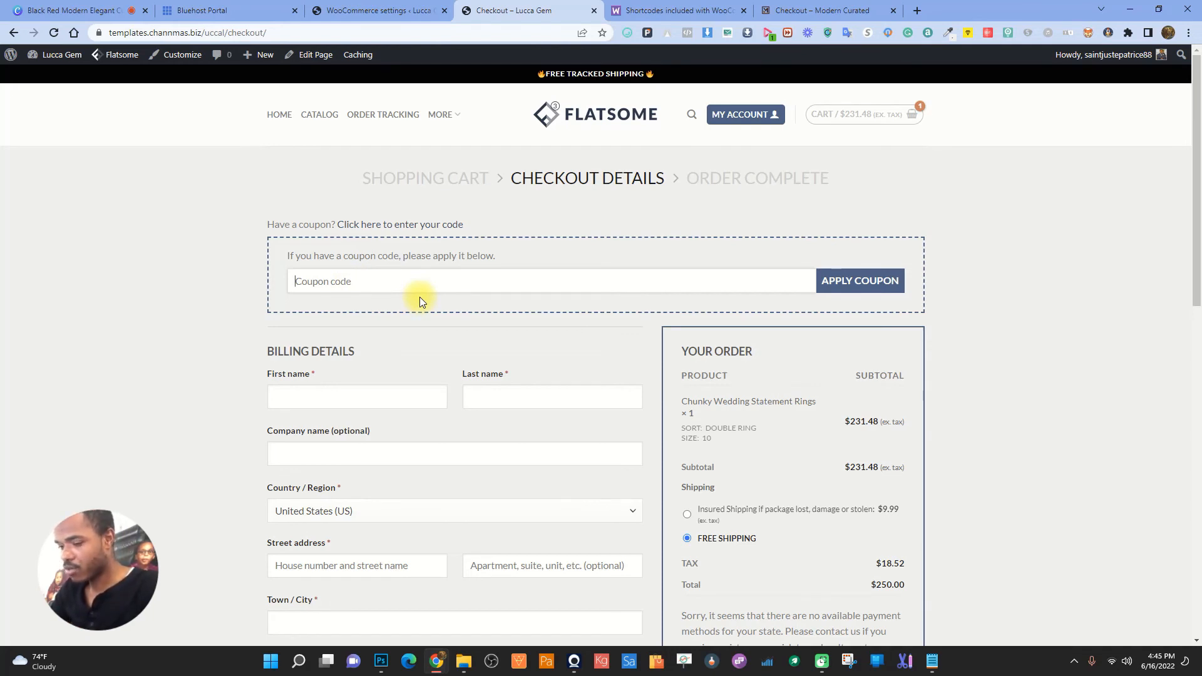
pyautogui.write('welcome')
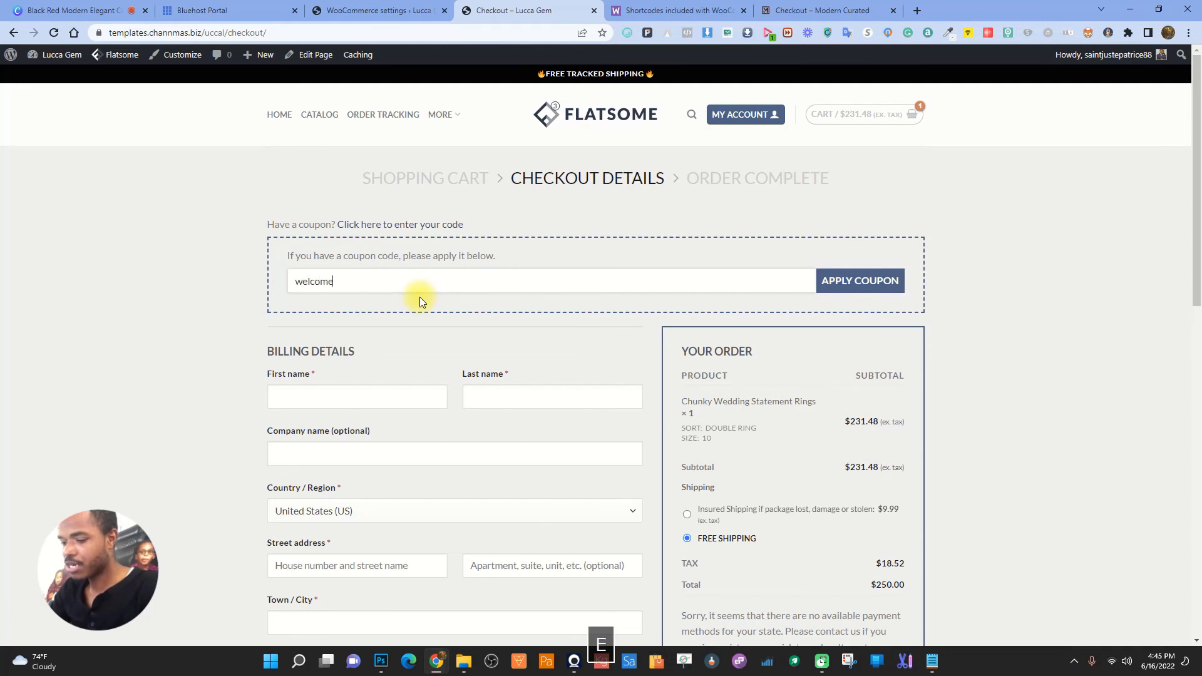
pyautogui.write('10')
pyautogui.press('Return')
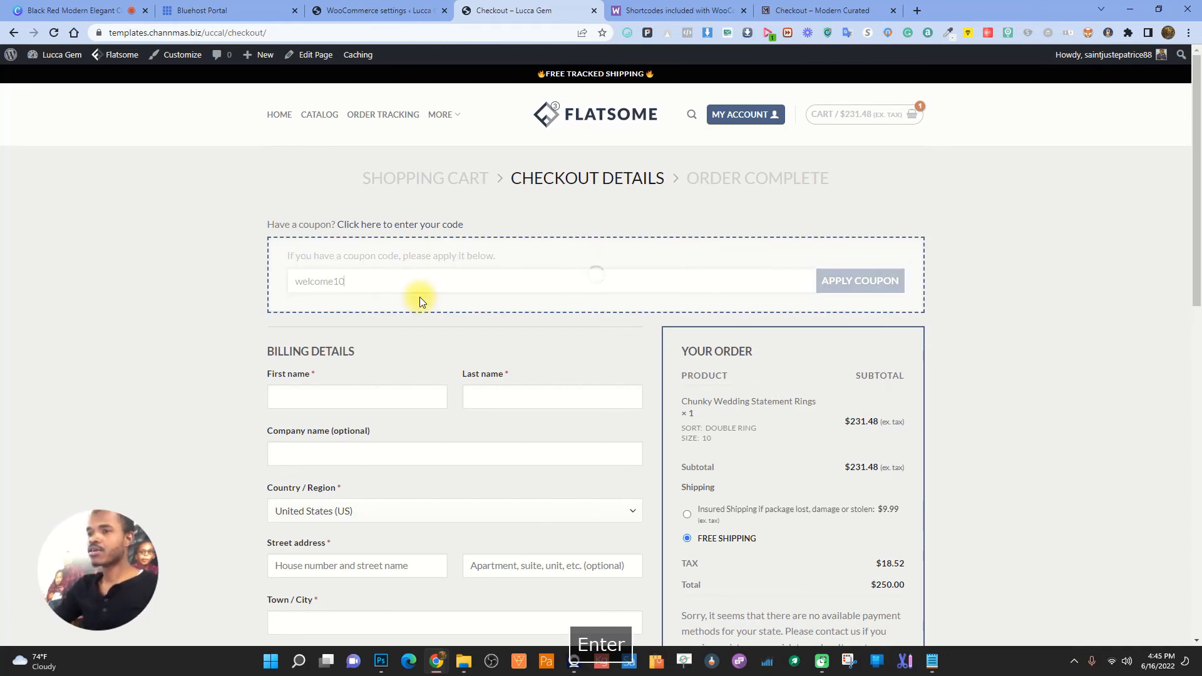
pyautogui.moveTo(274, 245); pyautogui.dragTo(413, 245)
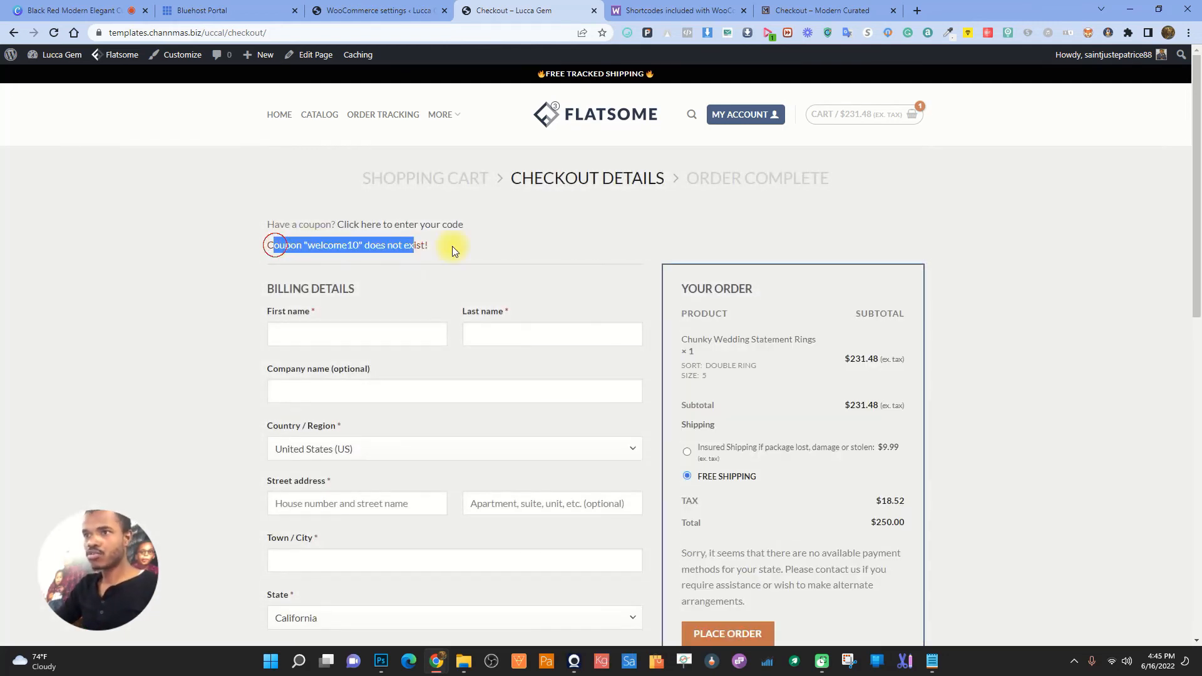
pyautogui.click(479, 248)
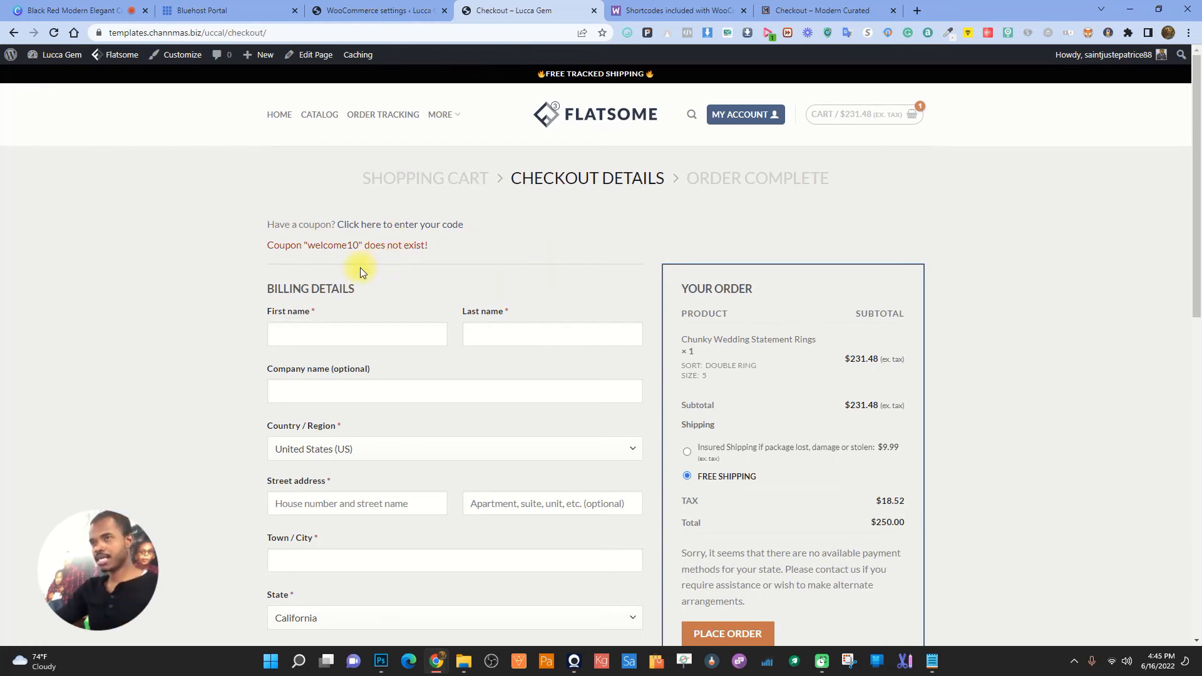
# - From WooCommerce > Coupons, start a new coupon to get a blank Add new coupon form
pyautogui.click(362, 11)
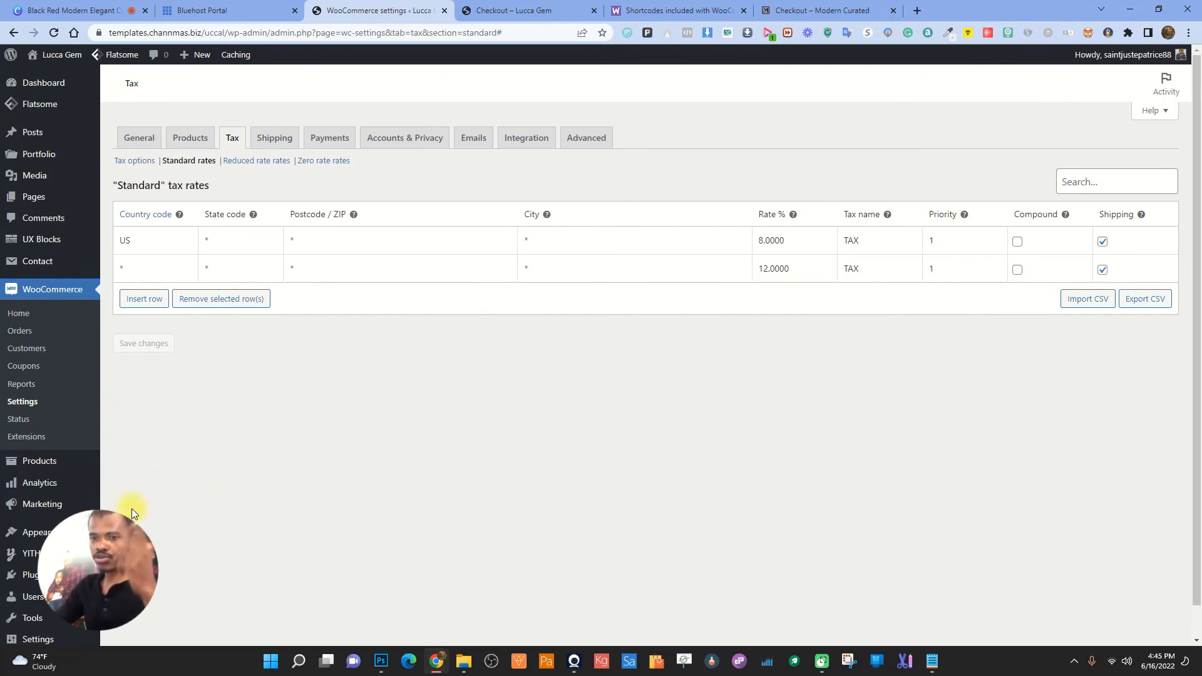
pyautogui.moveTo(40, 504)
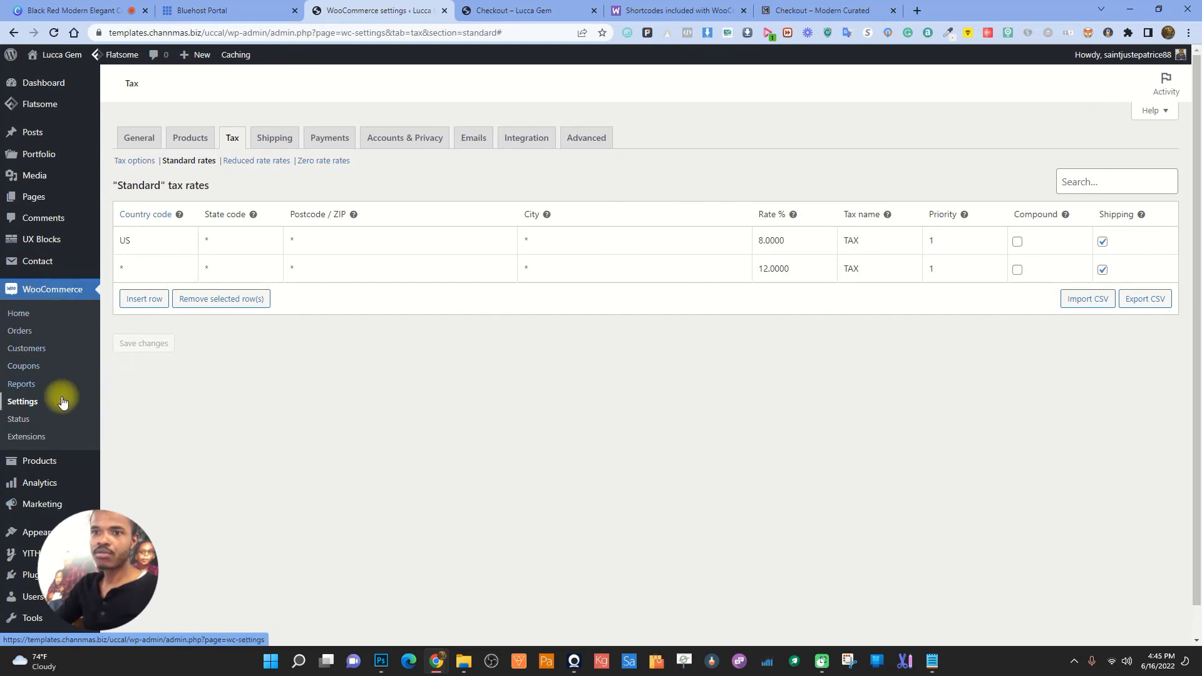
pyautogui.click(25, 370)
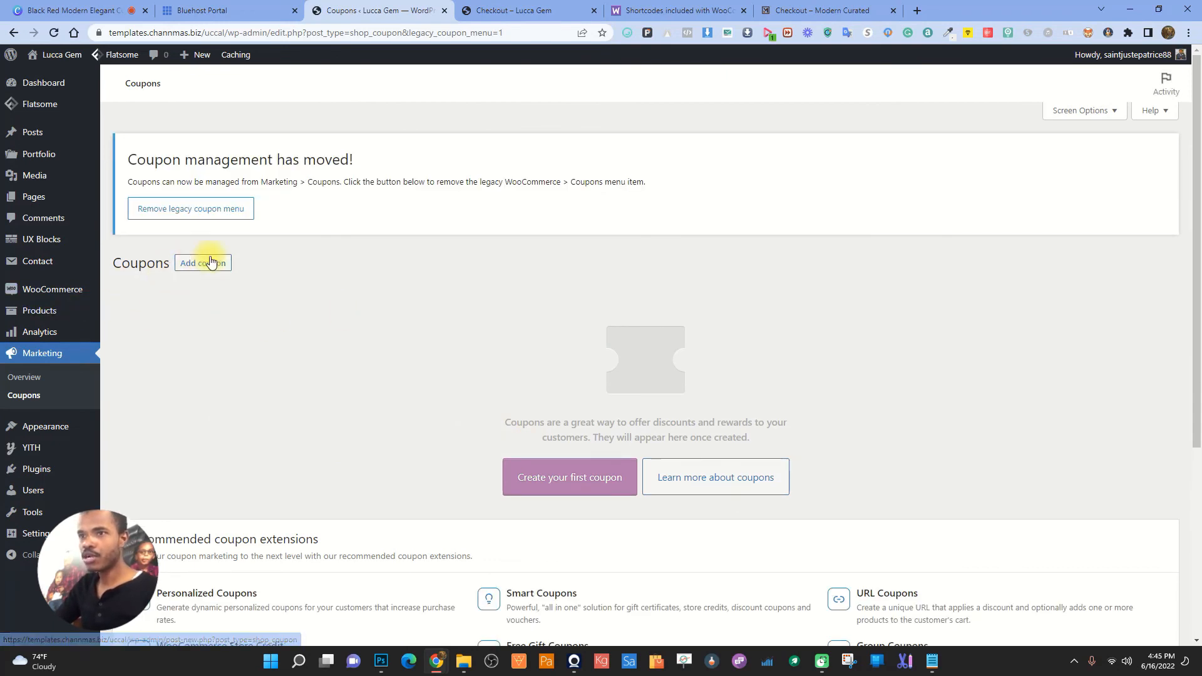
pyautogui.click(551, 471)
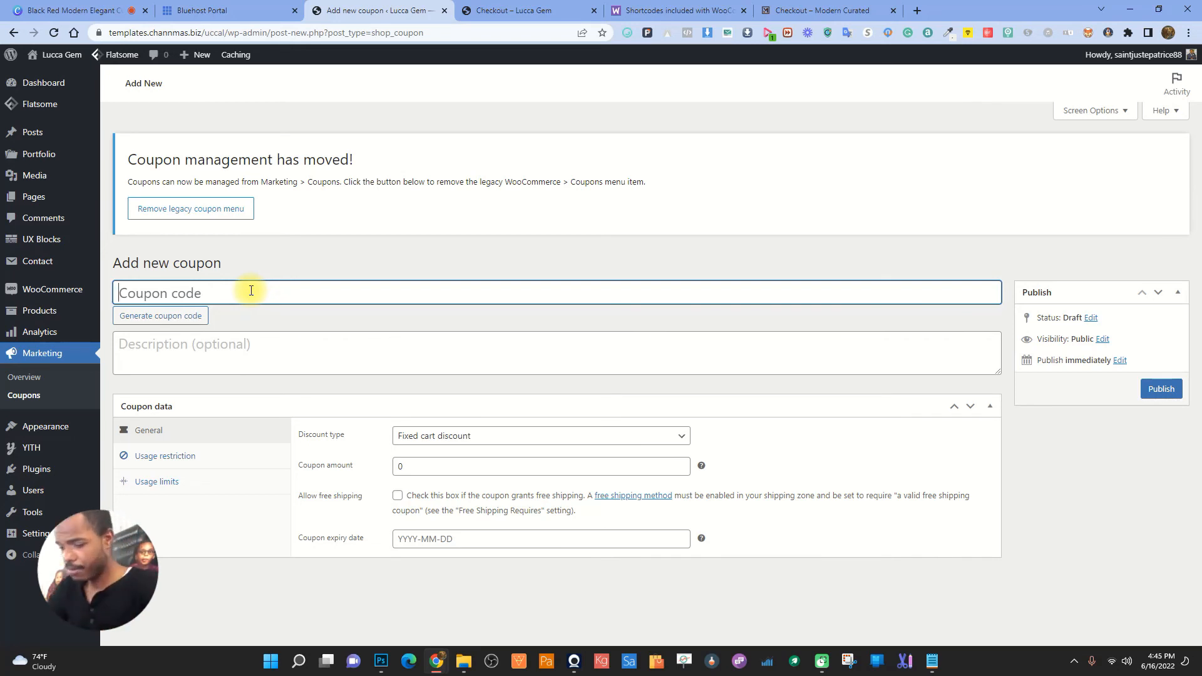
# - Enter coupon code chrismas20 as a Percentage discount with amount 20
pyautogui.write('chris')
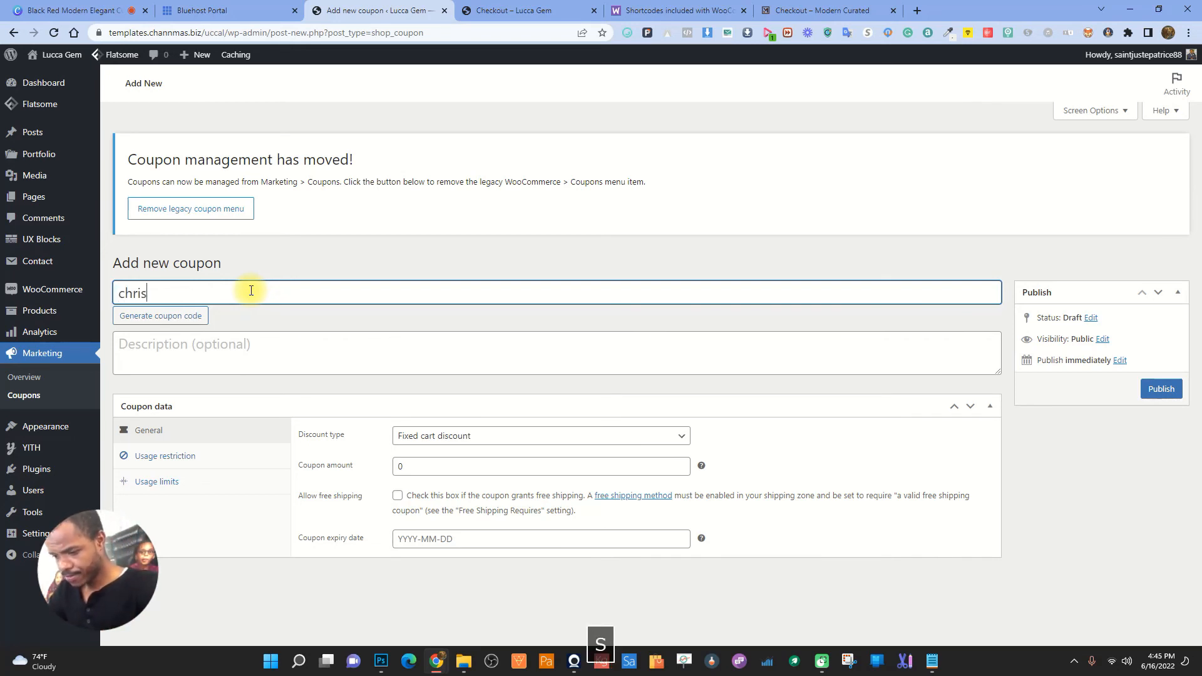
pyautogui.write('mas')
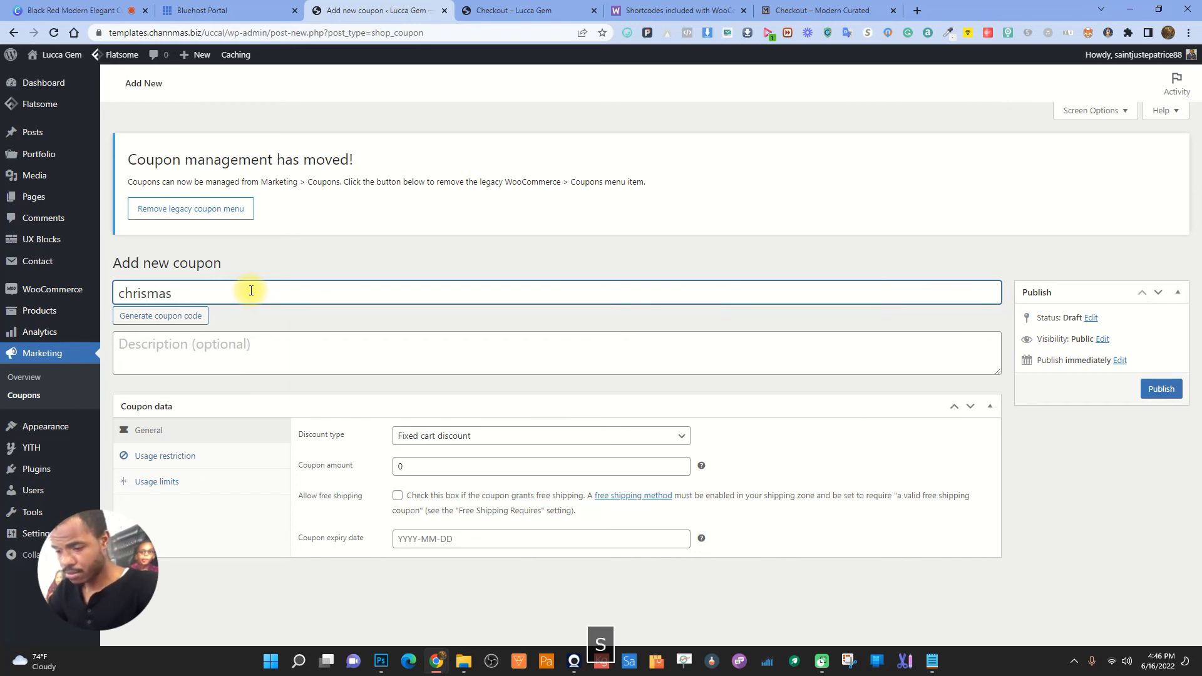
pyautogui.write('20')
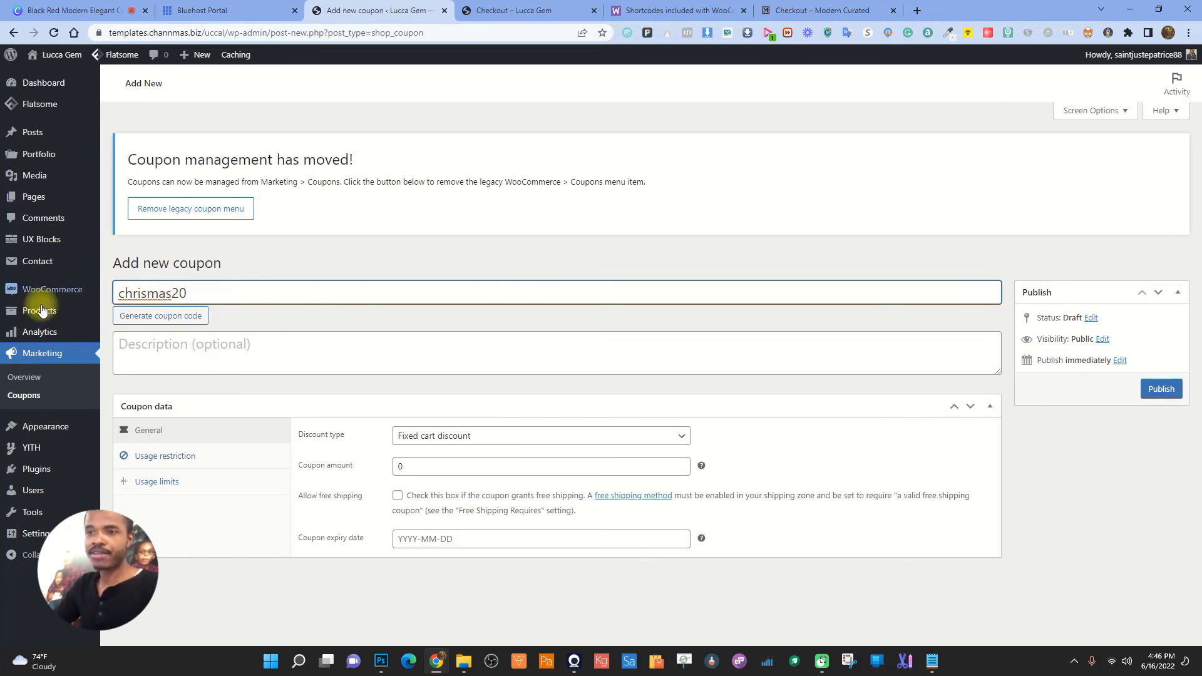
pyautogui.click(450, 437)
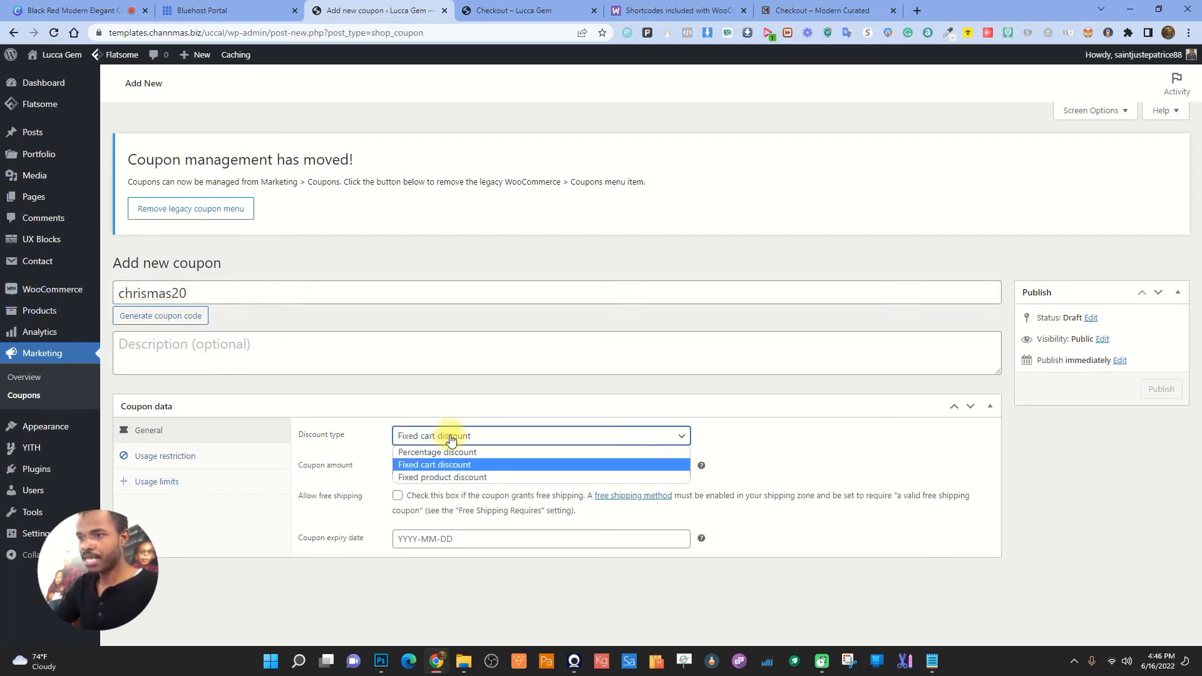
pyautogui.click(441, 452)
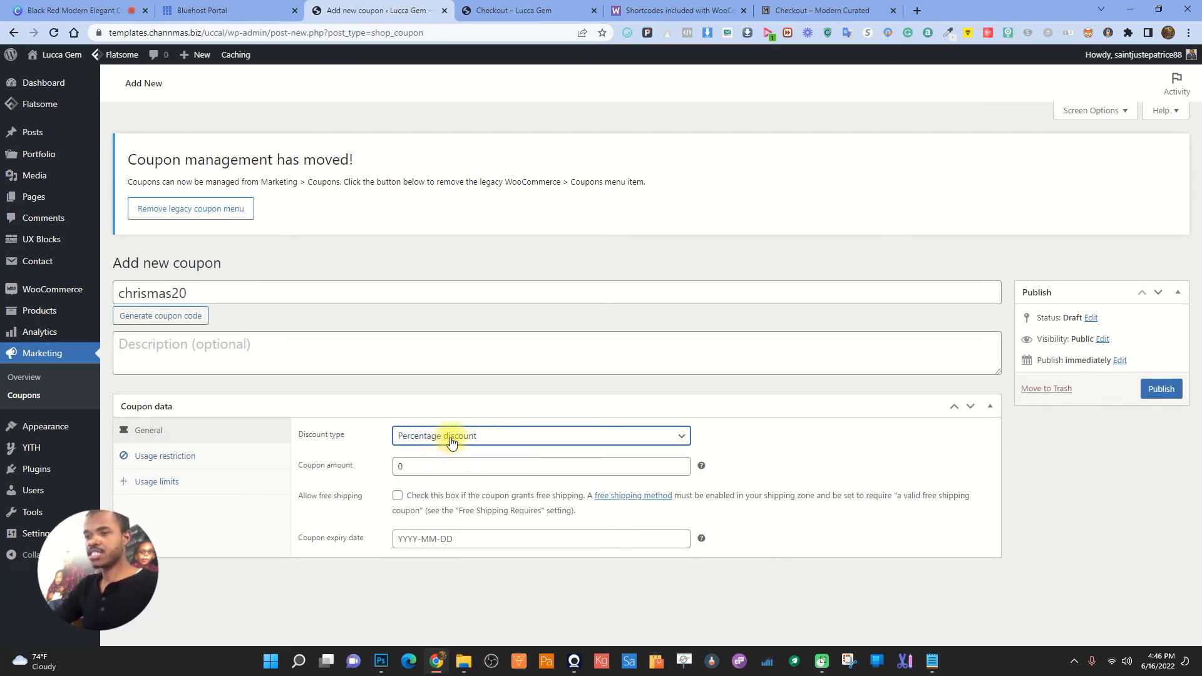
pyautogui.doubleClick(434, 468)
pyautogui.write('20')
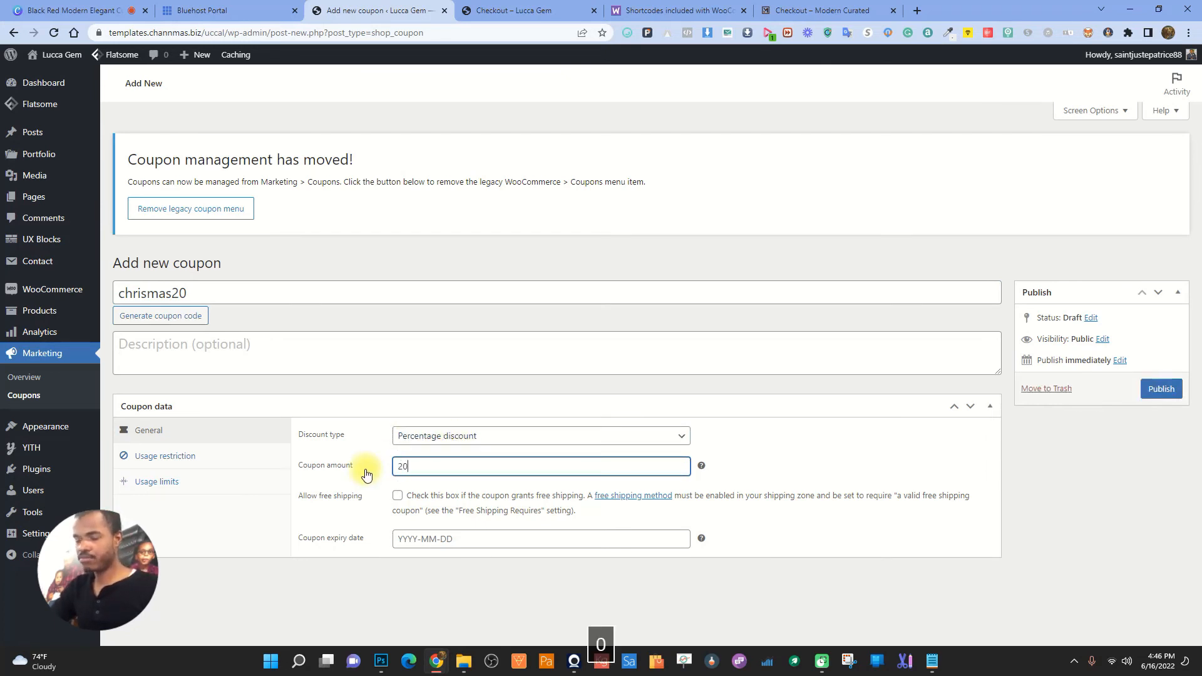
# - Compare the other discount types, keep Percentage discount, and leave the expiry date empty
pyautogui.click(466, 435)
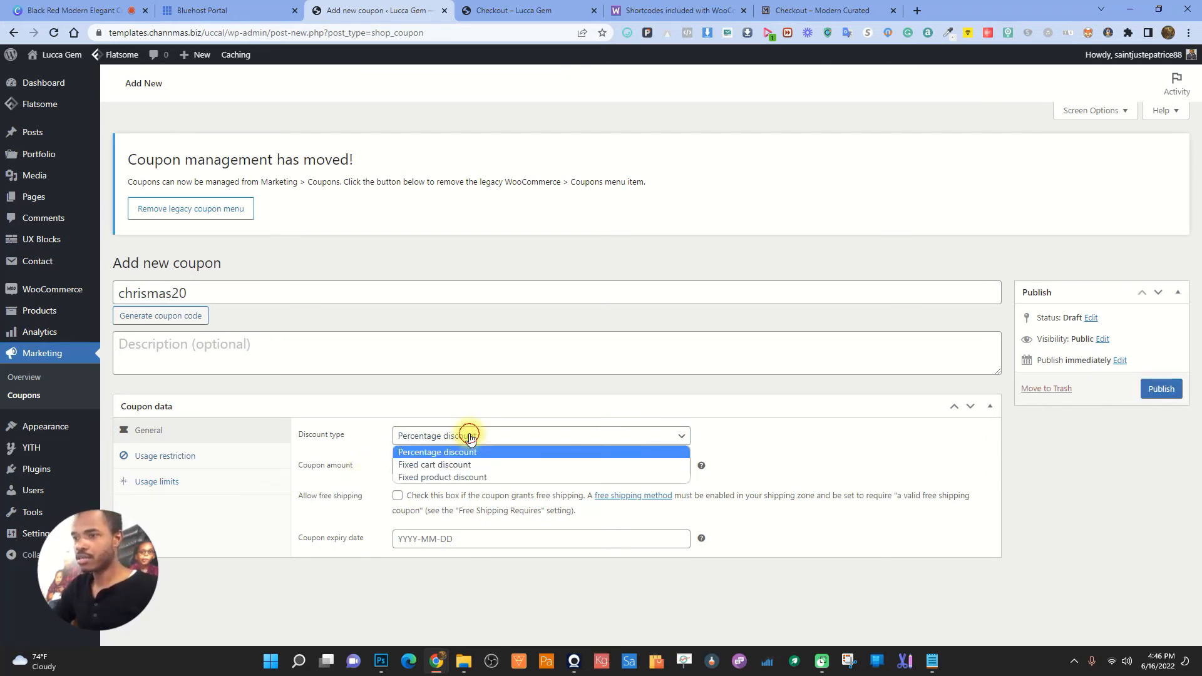
pyautogui.click(442, 479)
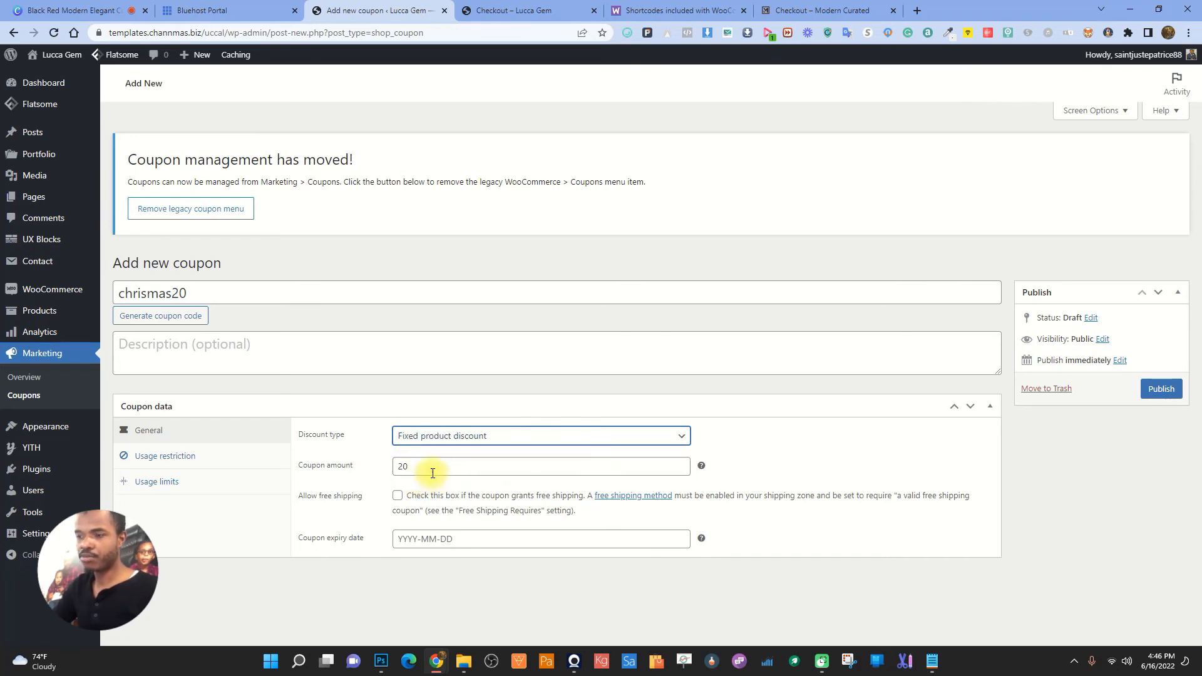
pyautogui.click(435, 436)
pyautogui.click(443, 452)
pyautogui.click(473, 435)
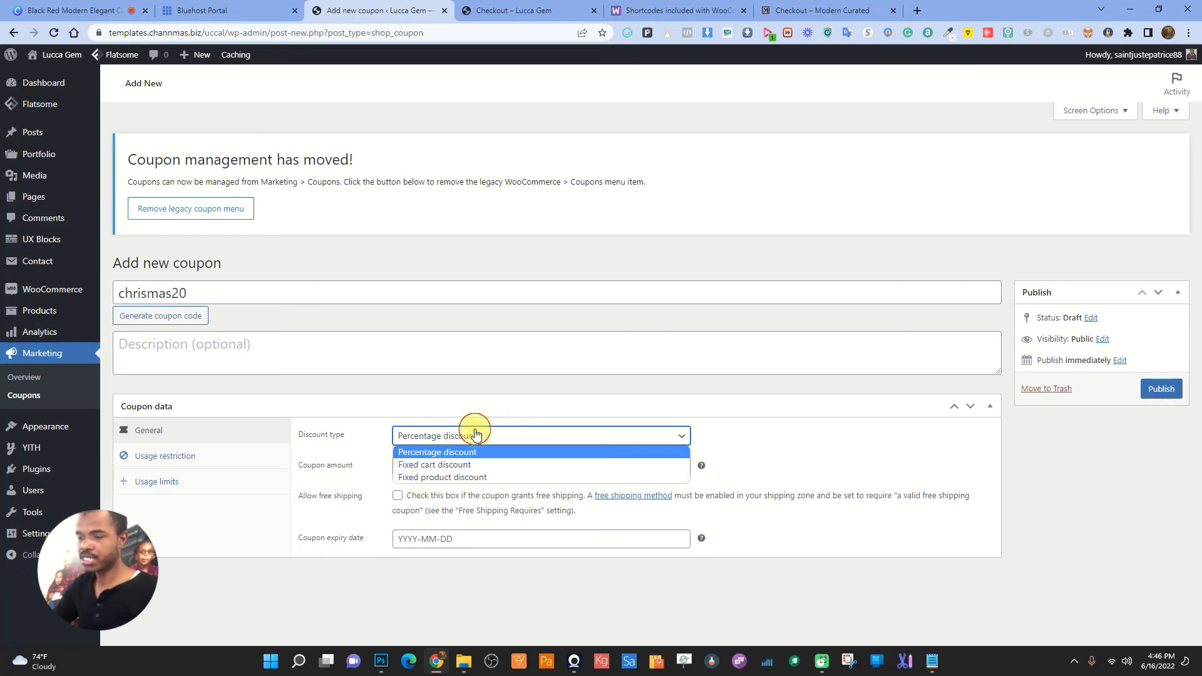
pyautogui.click(501, 435)
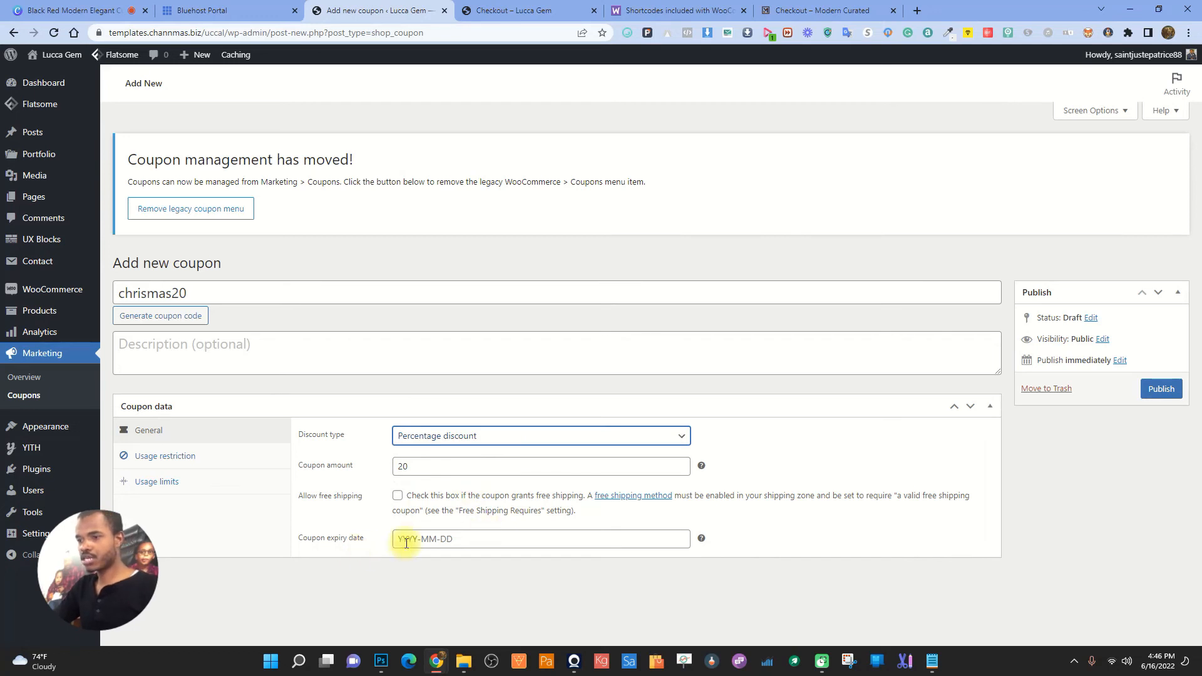
pyautogui.click(426, 539)
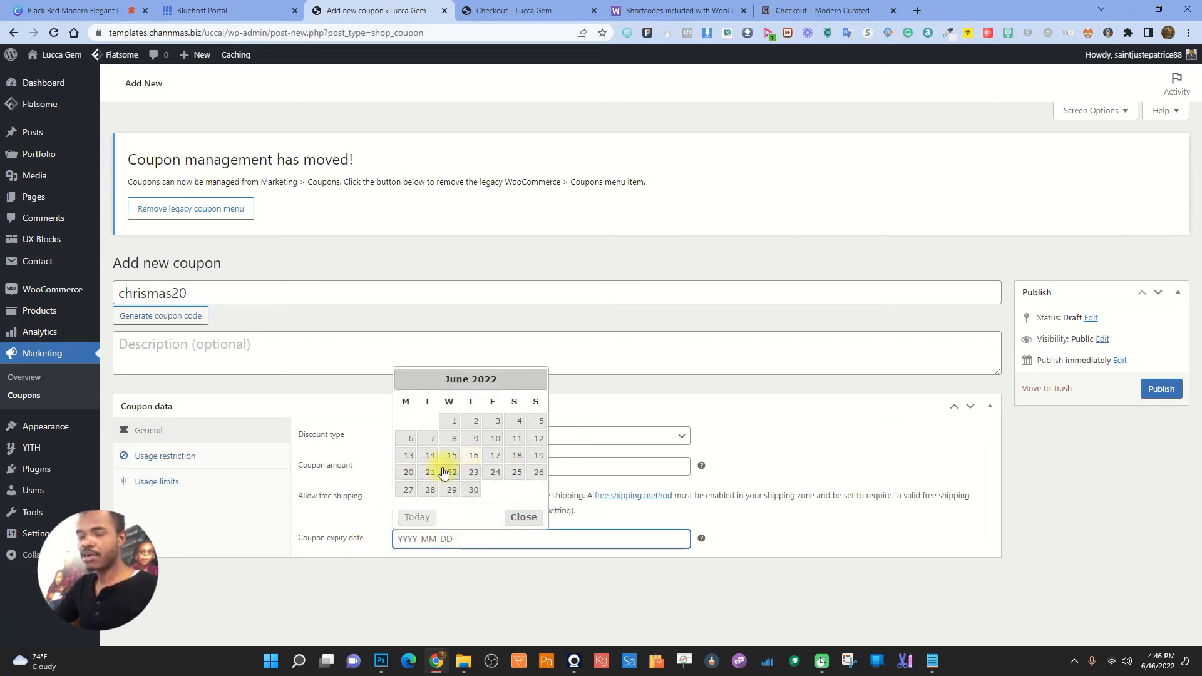
pyautogui.click(828, 502)
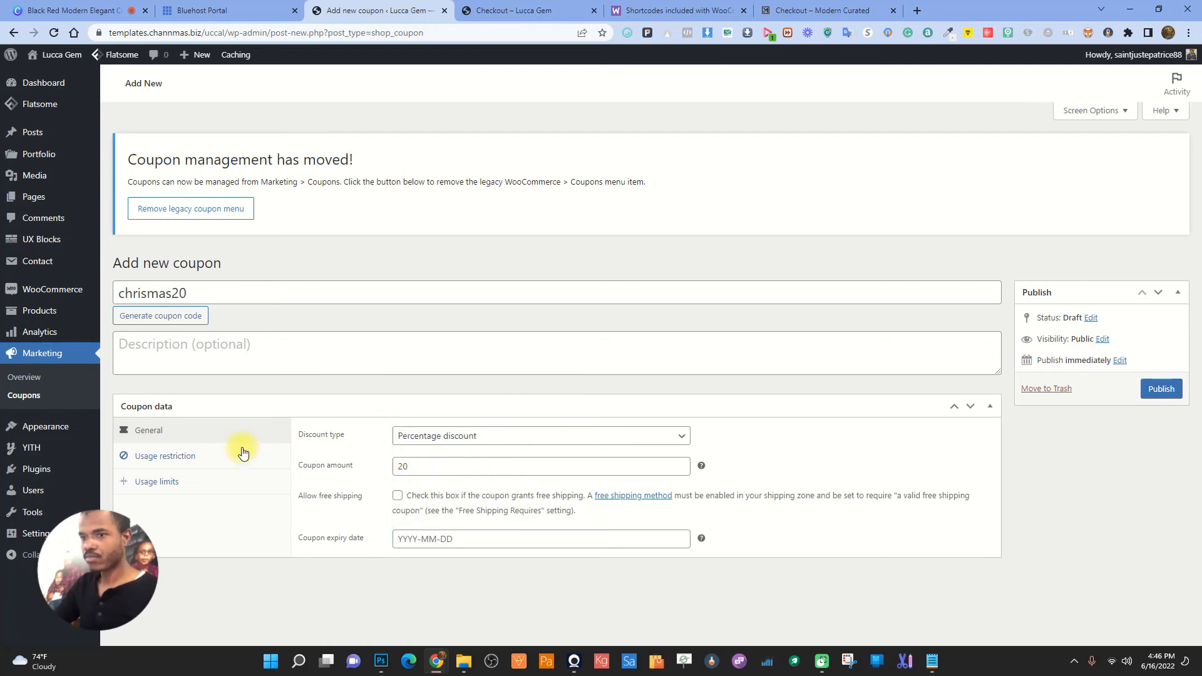
# - Check the coupon's Usage restriction settings, leaving minimum spend empty
pyautogui.click(216, 456)
pyautogui.click(432, 443)
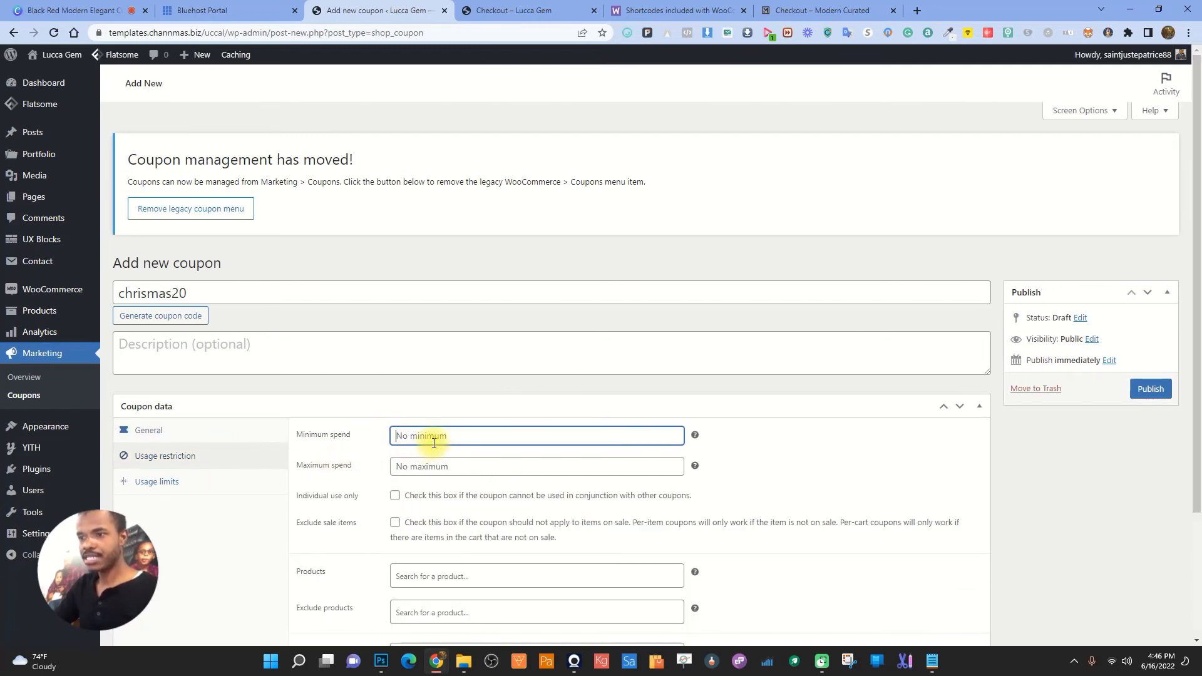
pyautogui.write('1')
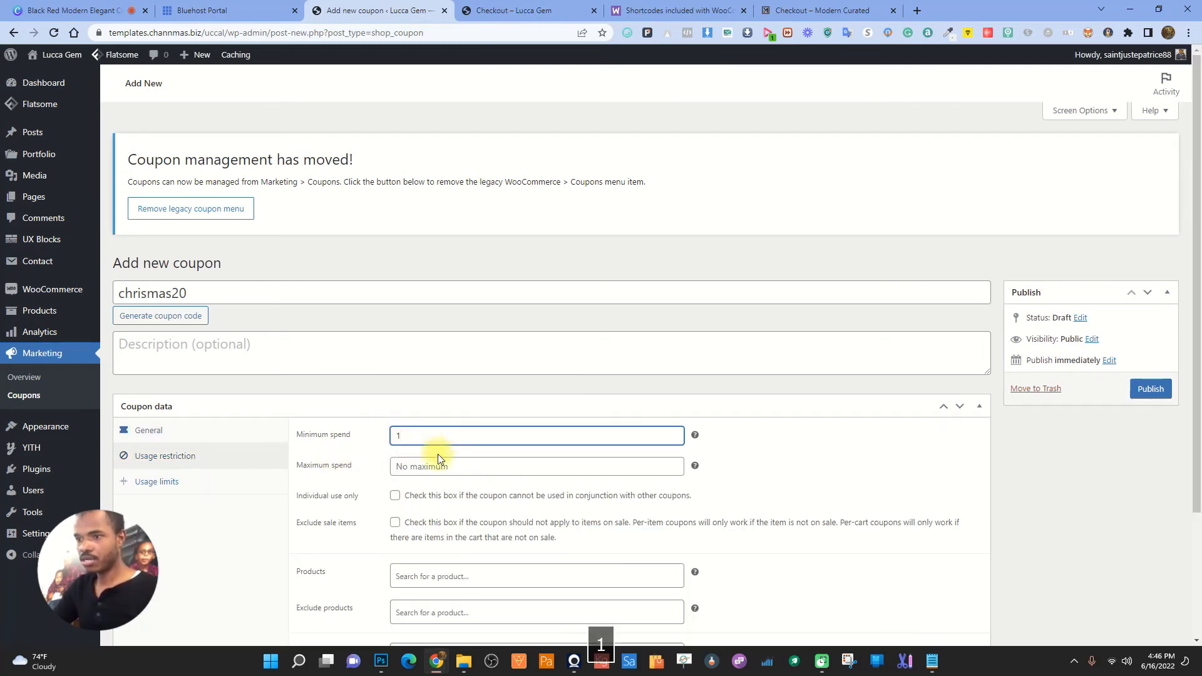
pyautogui.press('BackSpace')
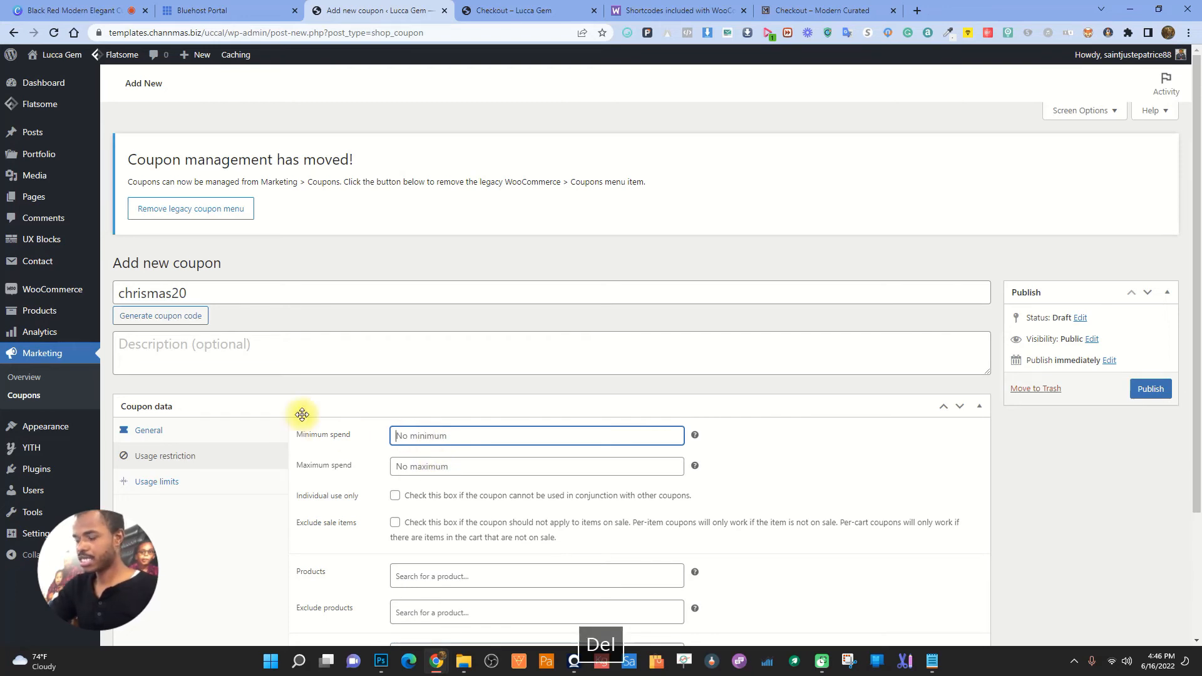
pyautogui.scroll(-3, 313, 495)
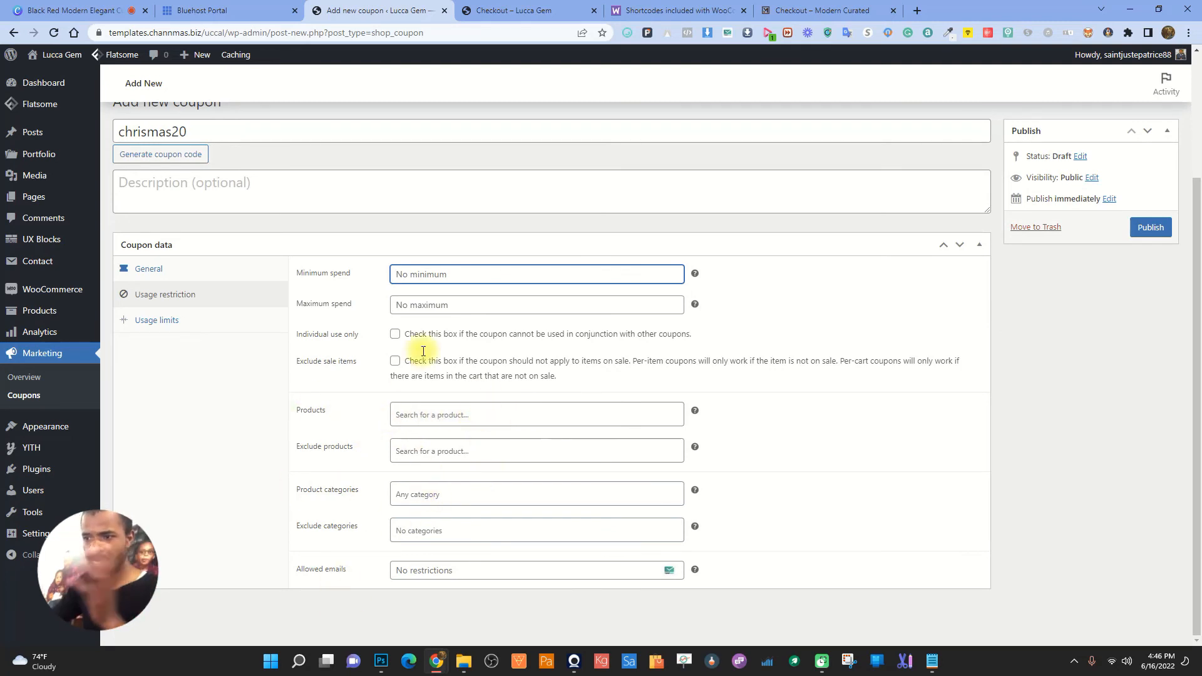
# - Set usage limits to 1 per coupon, 1 item and 1 per user, then publish the coupon
pyautogui.click(158, 321)
pyautogui.click(454, 436)
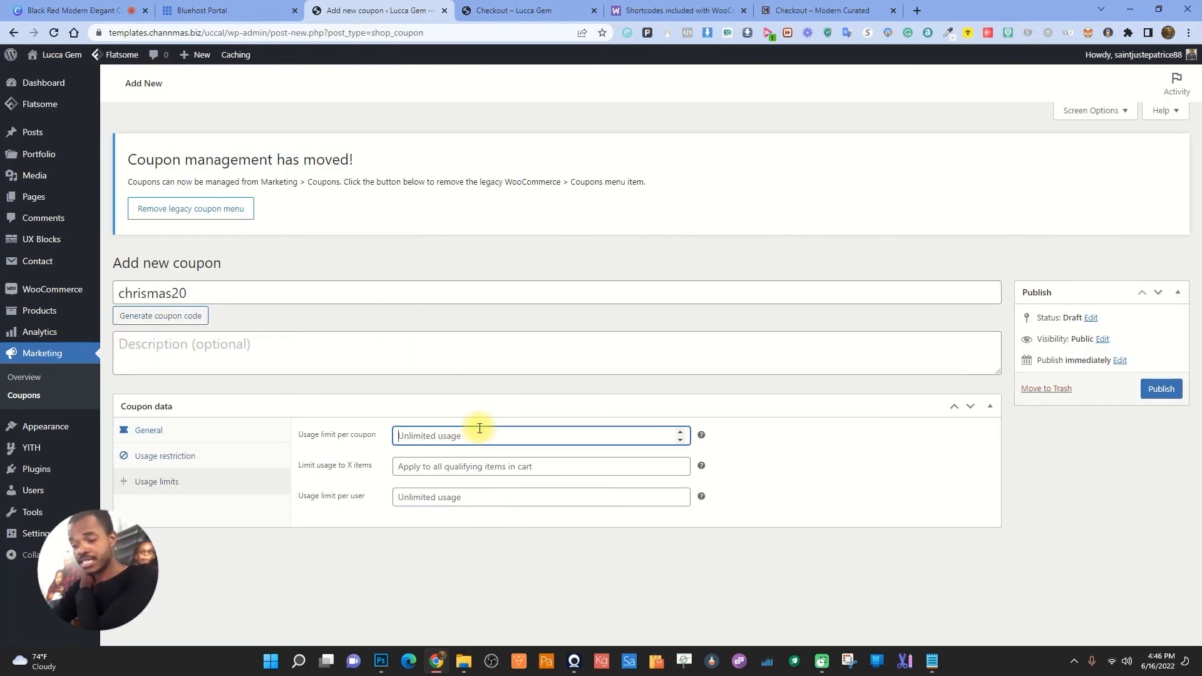
pyautogui.write('1')
pyautogui.click(458, 468)
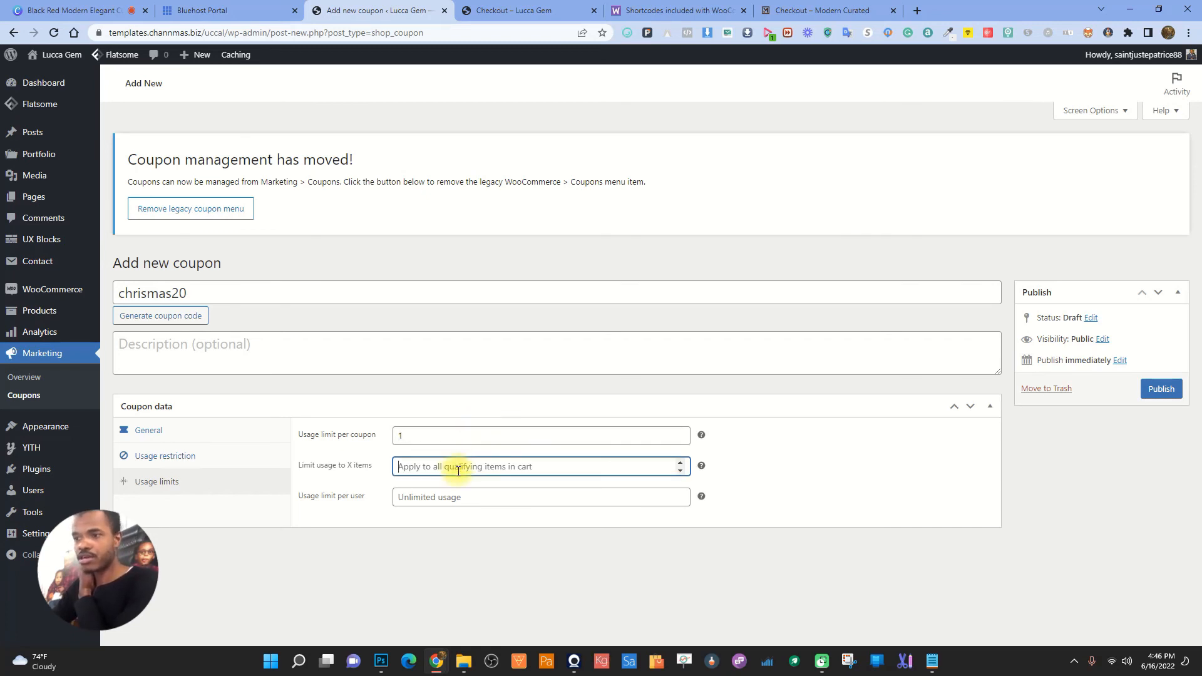
pyautogui.write('1')
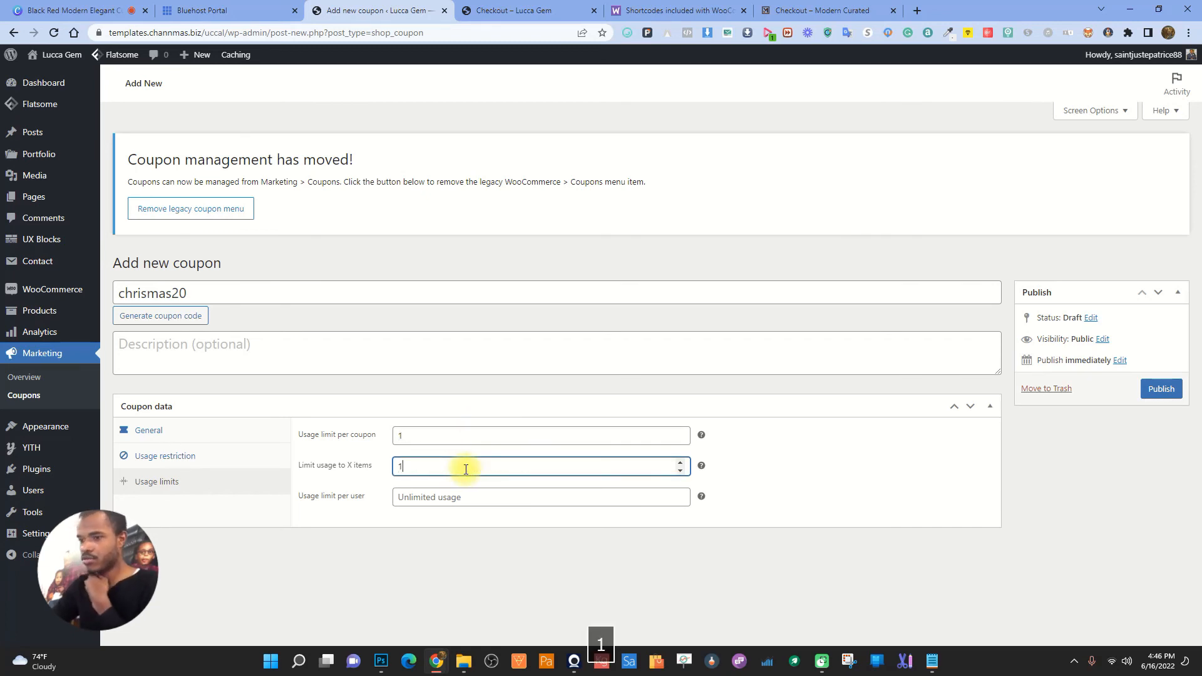
pyautogui.click(447, 499)
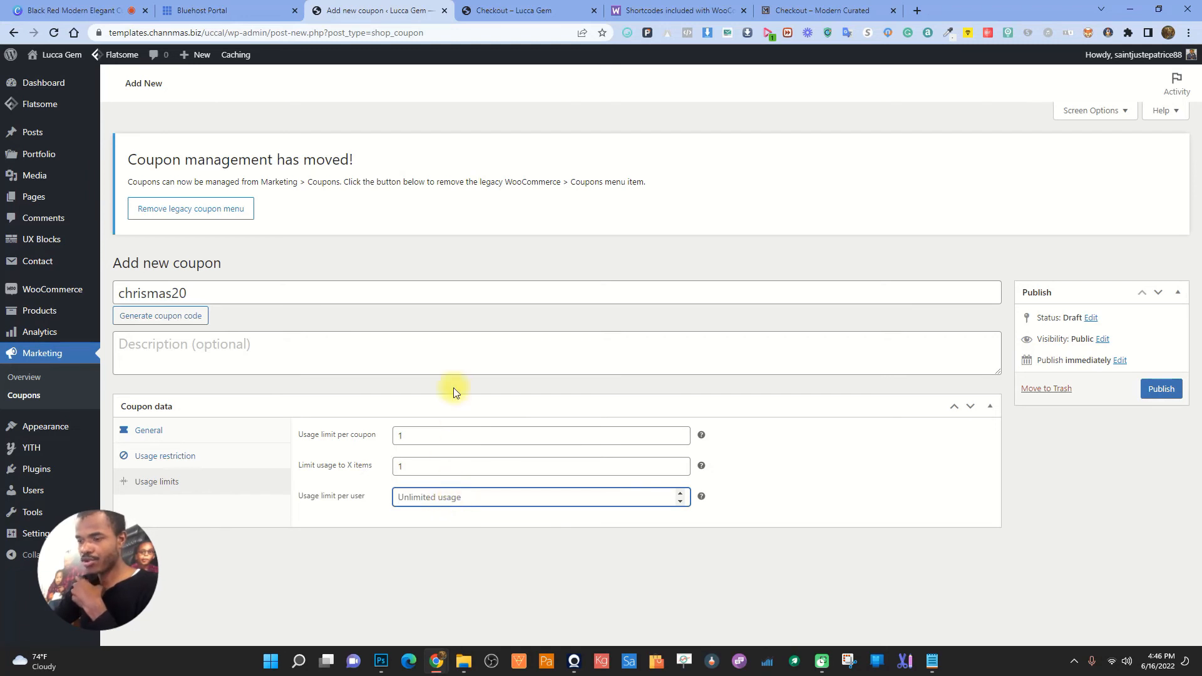
pyautogui.write('1')
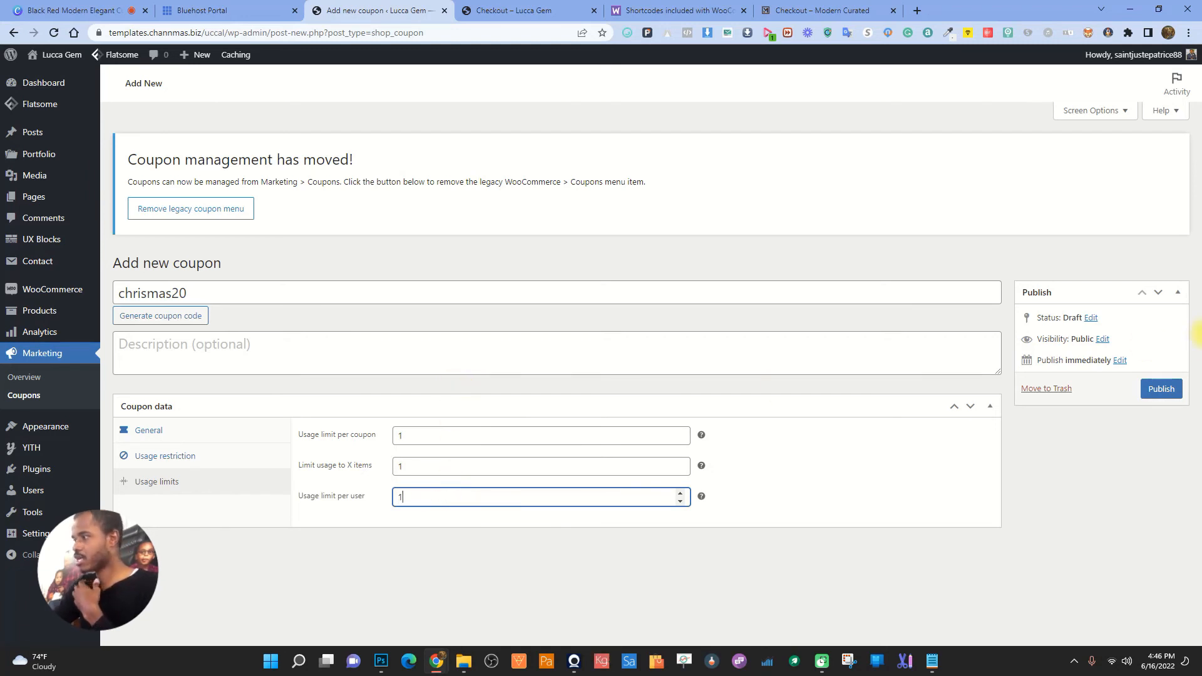
pyautogui.click(1162, 389)
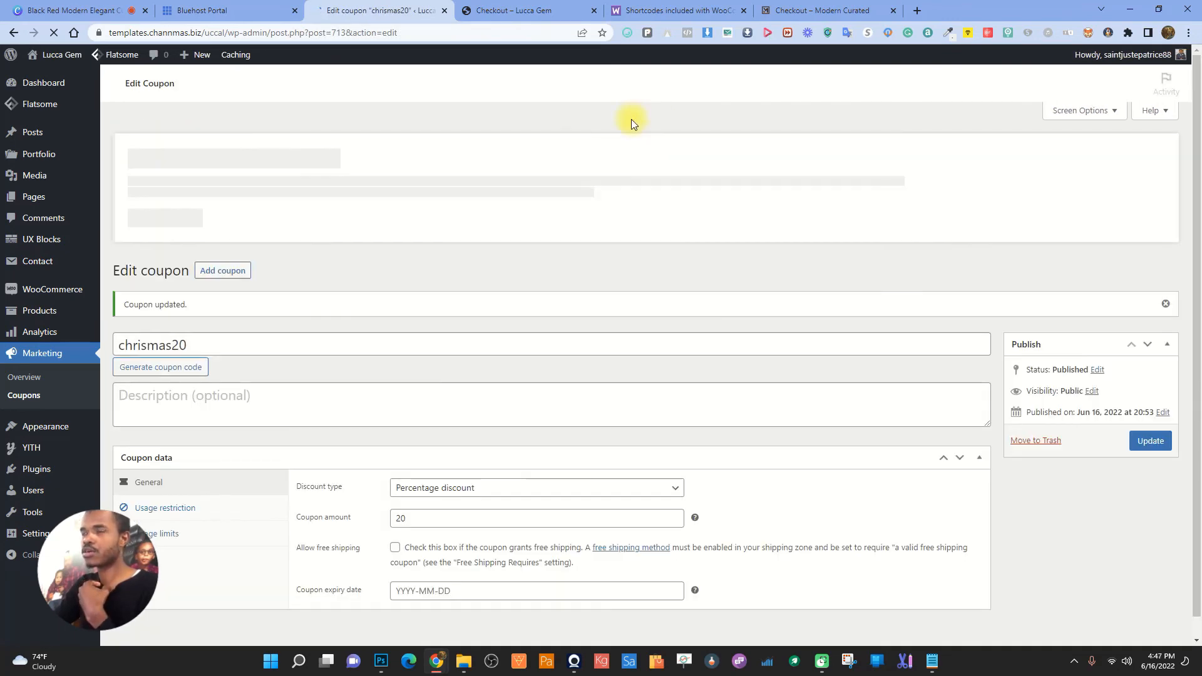
# - Refresh the Lucca Gem checkout and apply coupon chrismas20
pyautogui.click(524, 10)
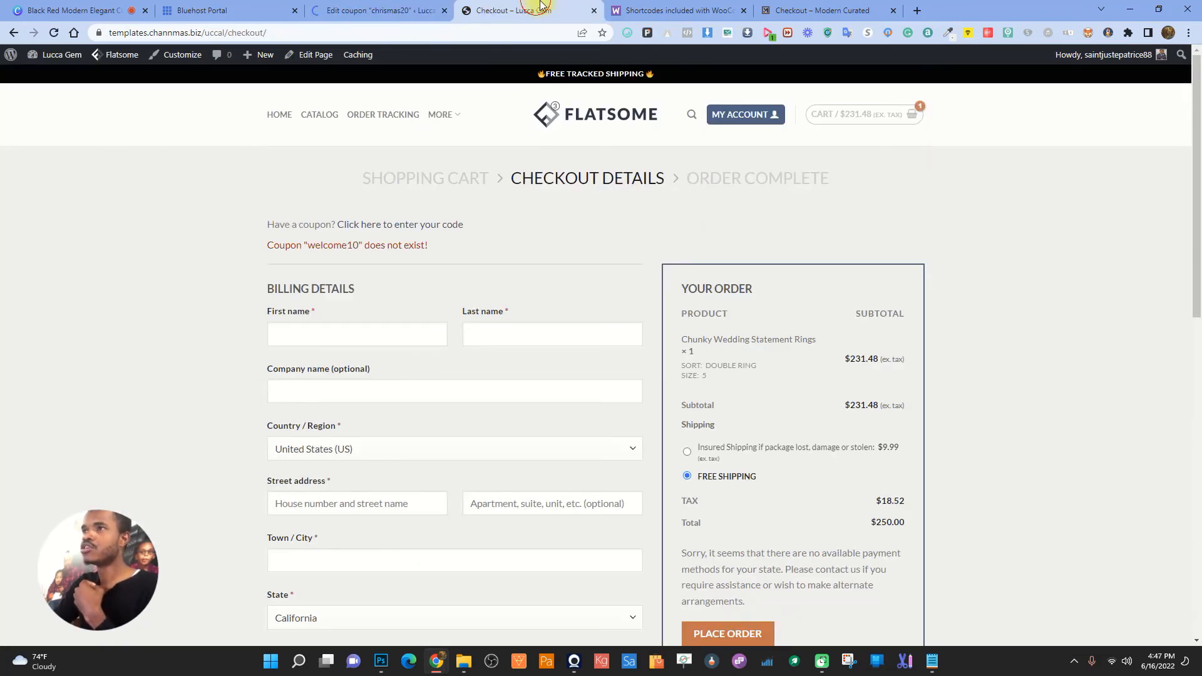
pyautogui.click(53, 33)
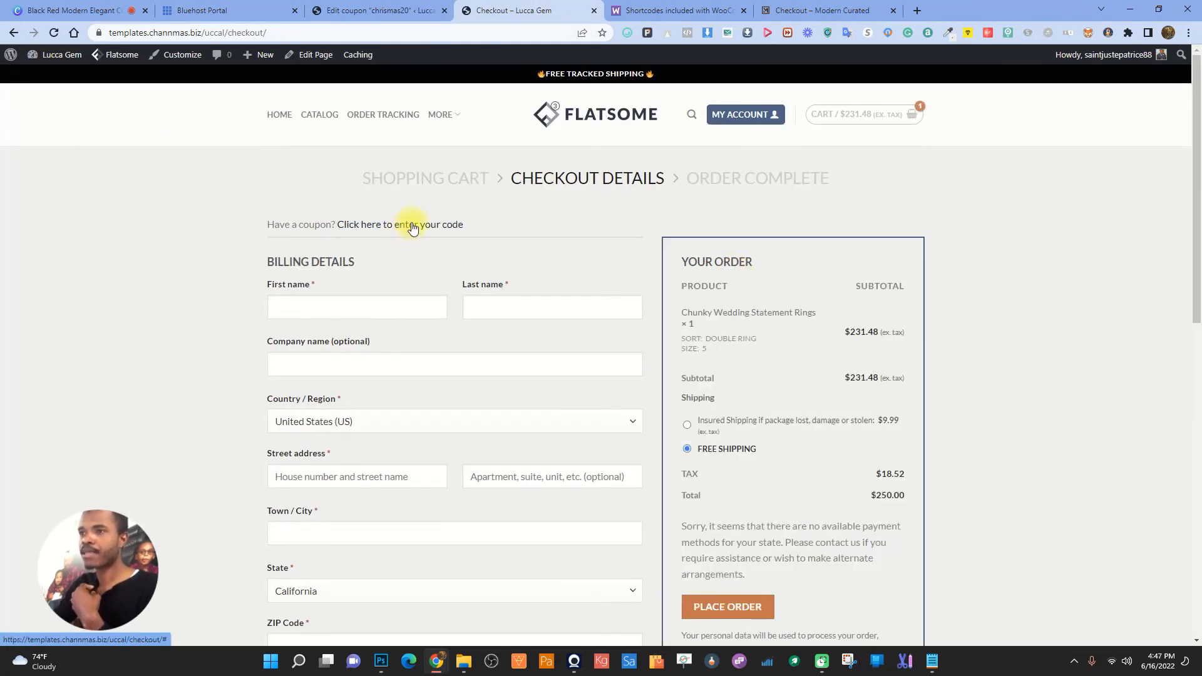
pyautogui.click(413, 228)
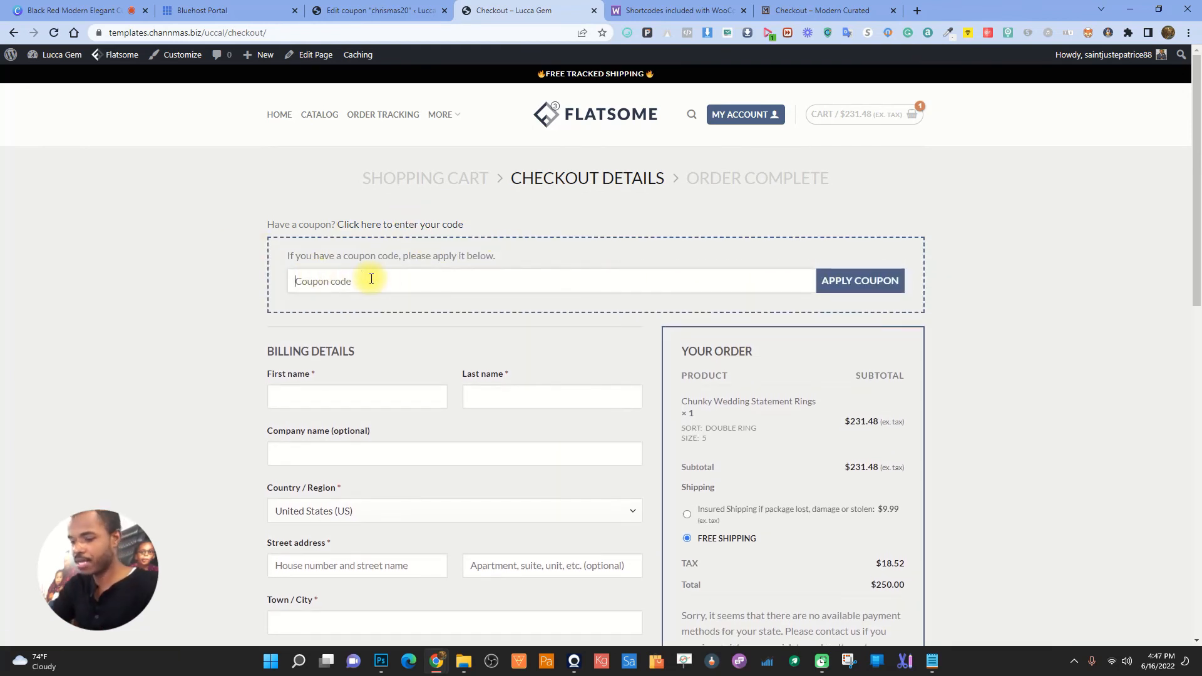
pyautogui.write('chrismas')
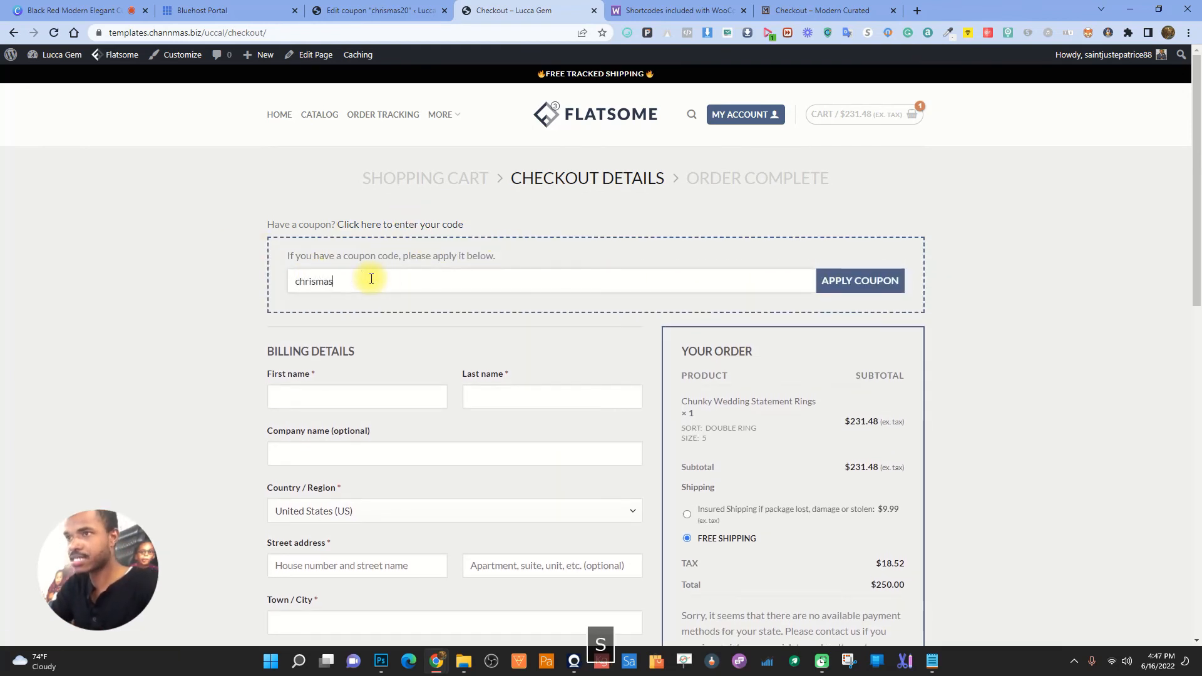
pyautogui.write('20')
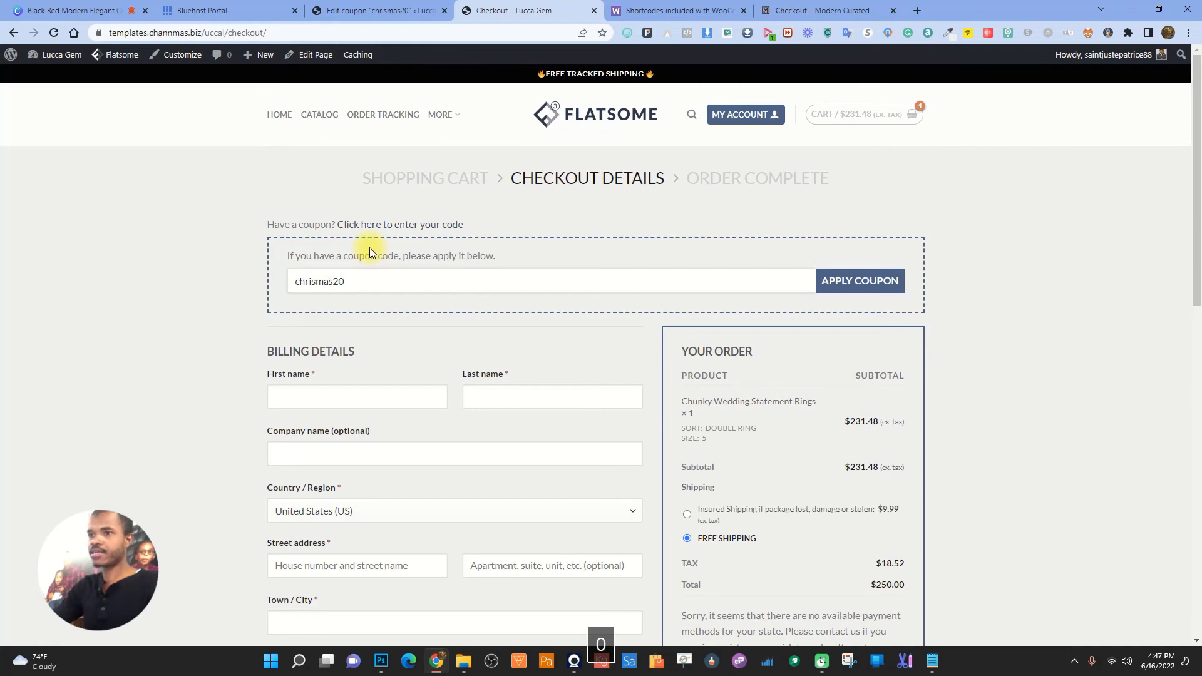
pyautogui.click(832, 284)
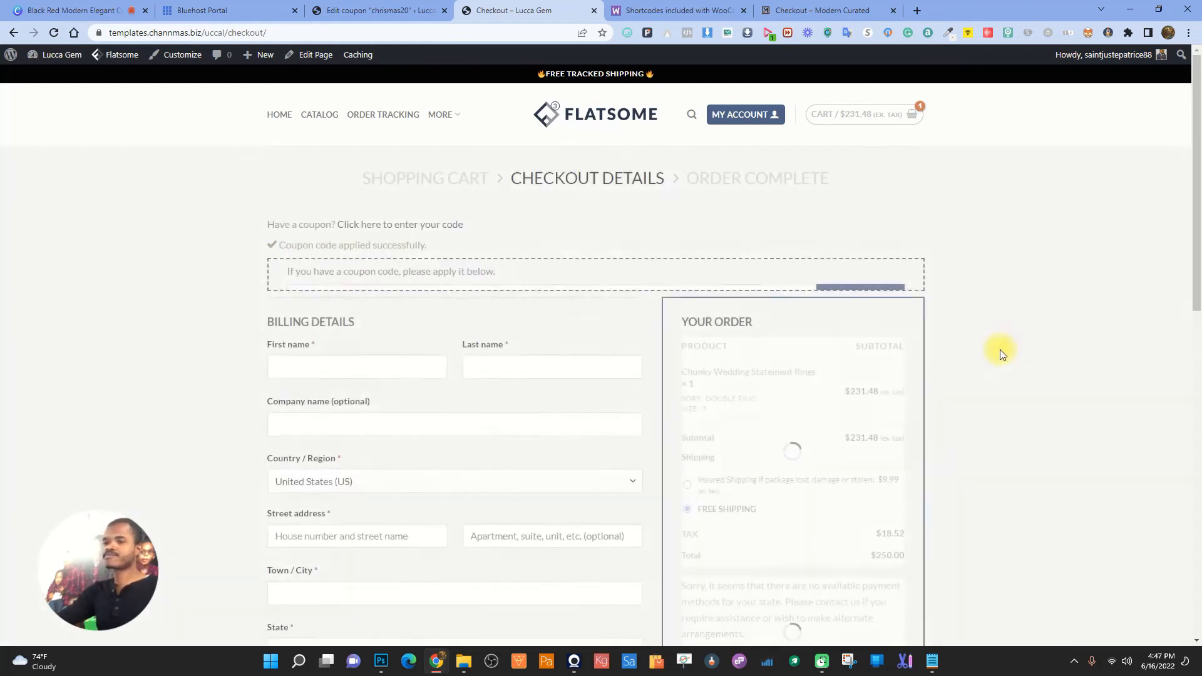
# - Point out the coupon success message and the -$46.30 discount, then return to the coupon editor
pyautogui.moveTo(315, 246); pyautogui.dragTo(430, 248)
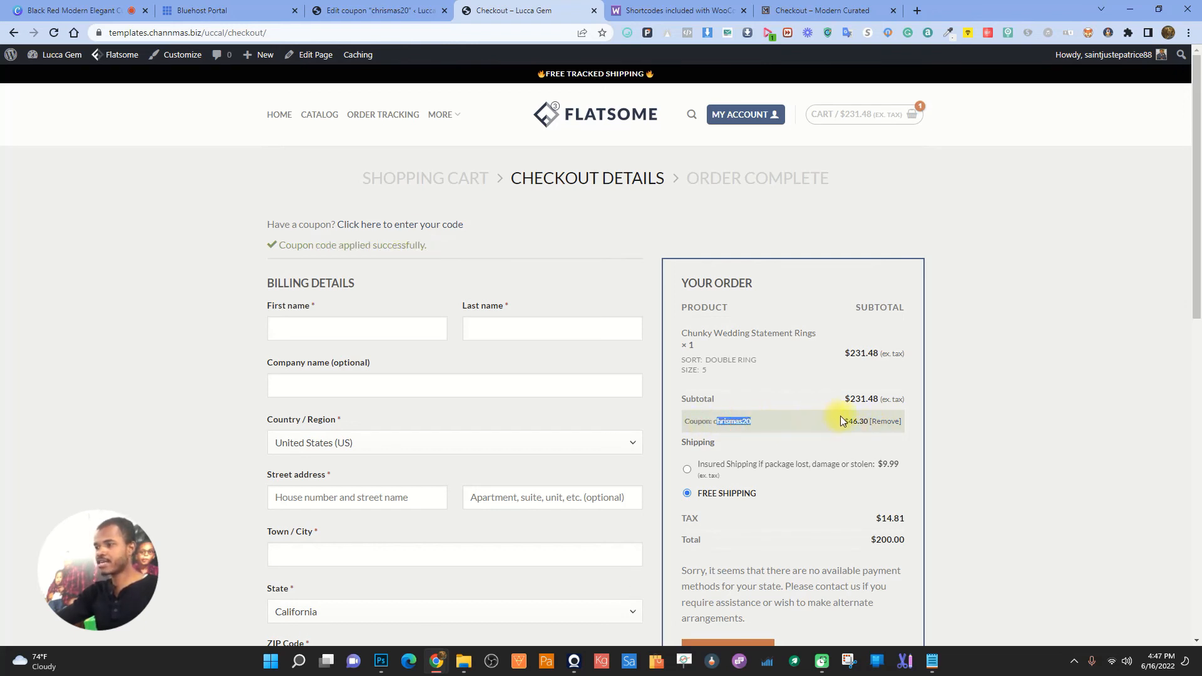
pyautogui.moveTo(839, 419); pyautogui.dragTo(873, 420)
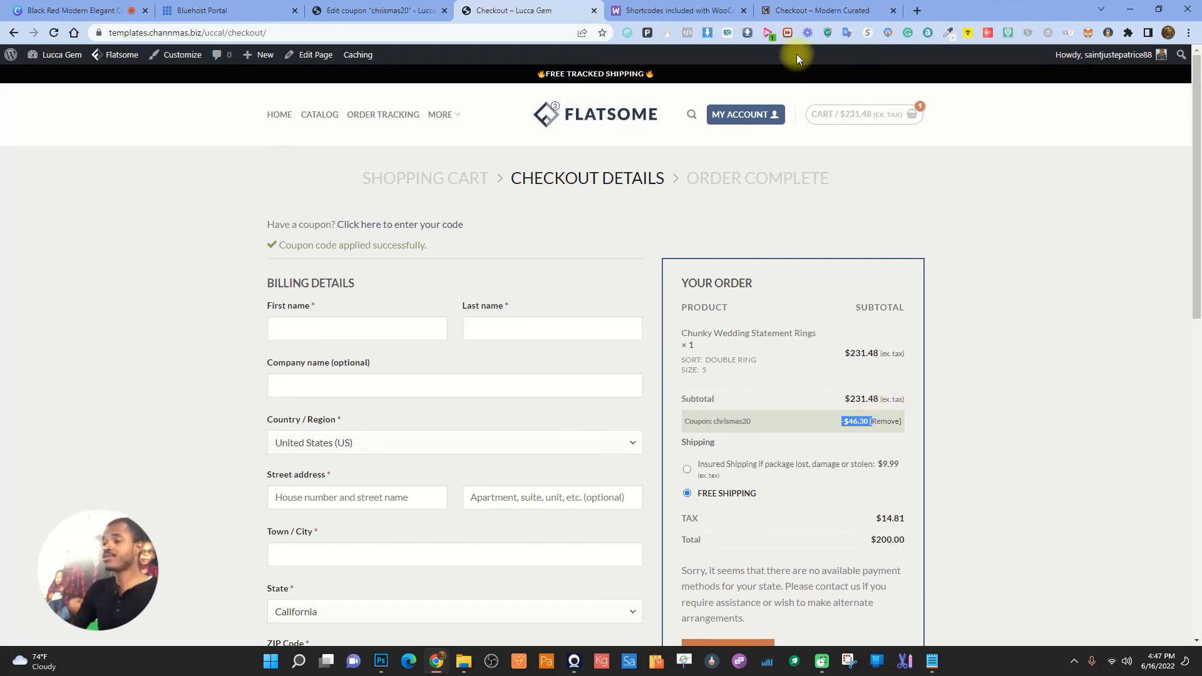
pyautogui.click(1034, 277)
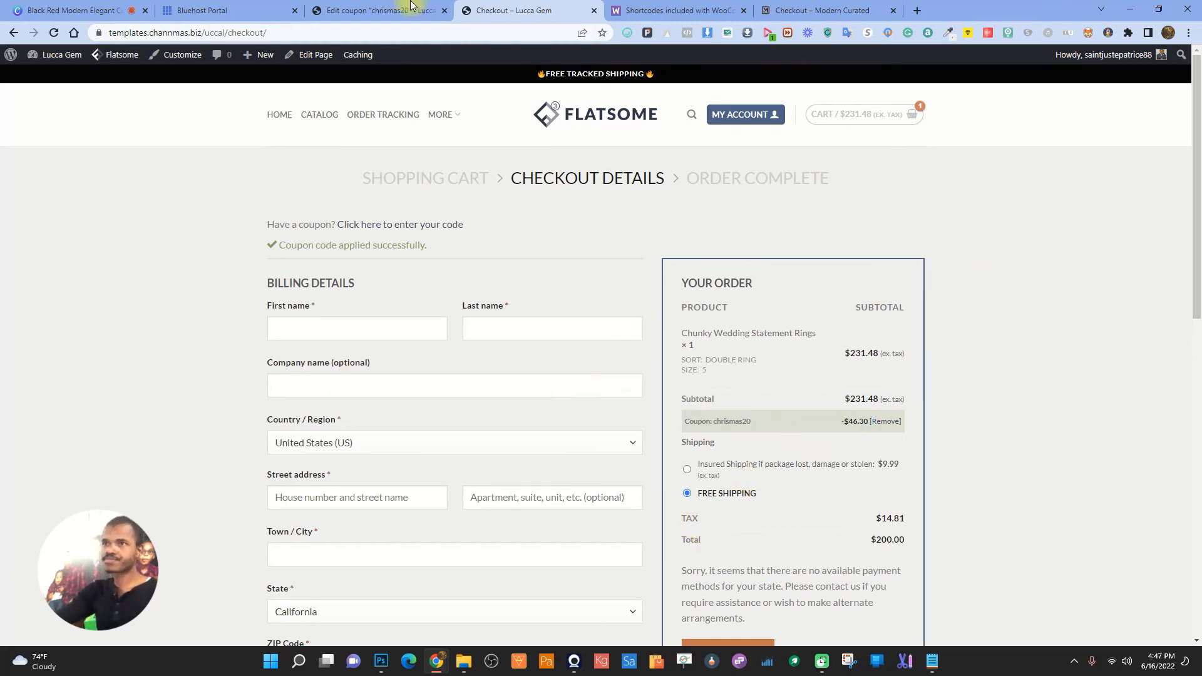
pyautogui.click(370, 8)
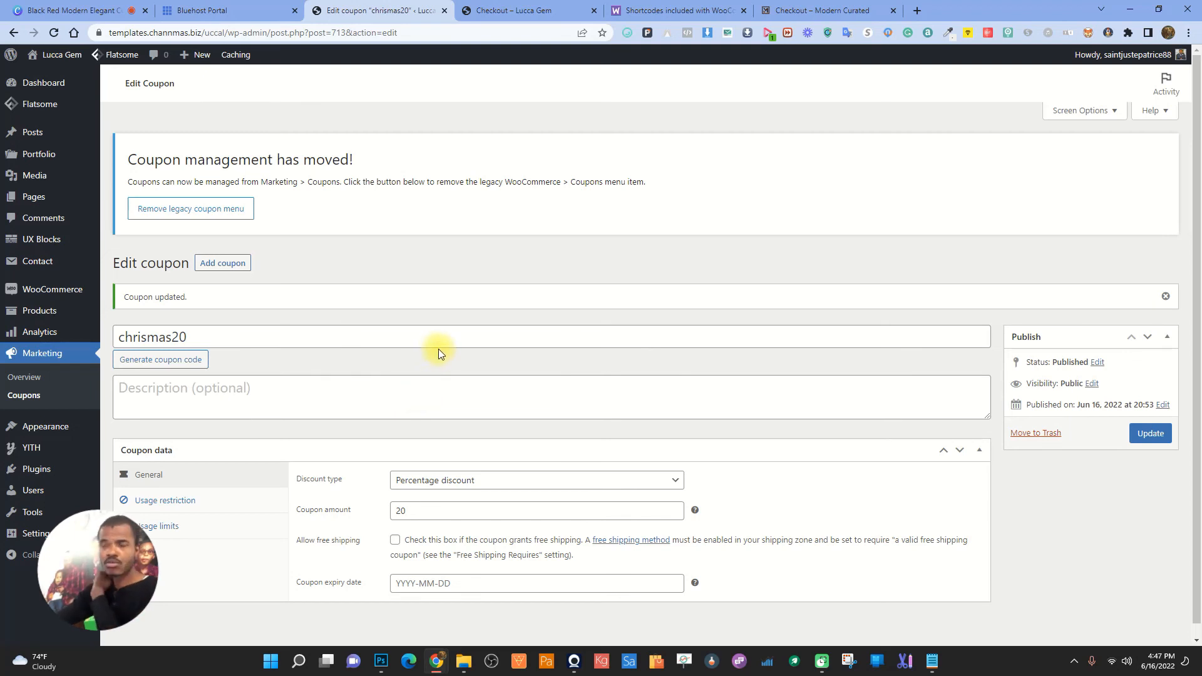
# - Go to the Lucca Gem home page and remove the ring from the mini cart
pyautogui.click(551, 9)
pyautogui.press('F5')
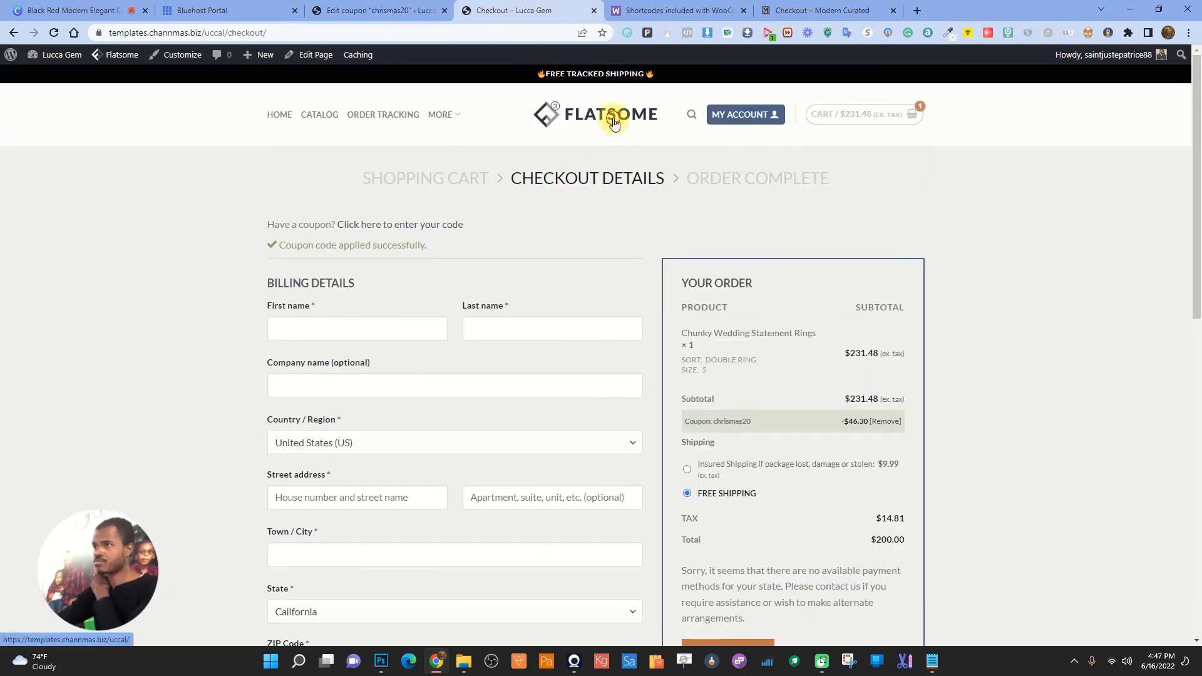
pyautogui.scroll(-2, 751, 336)
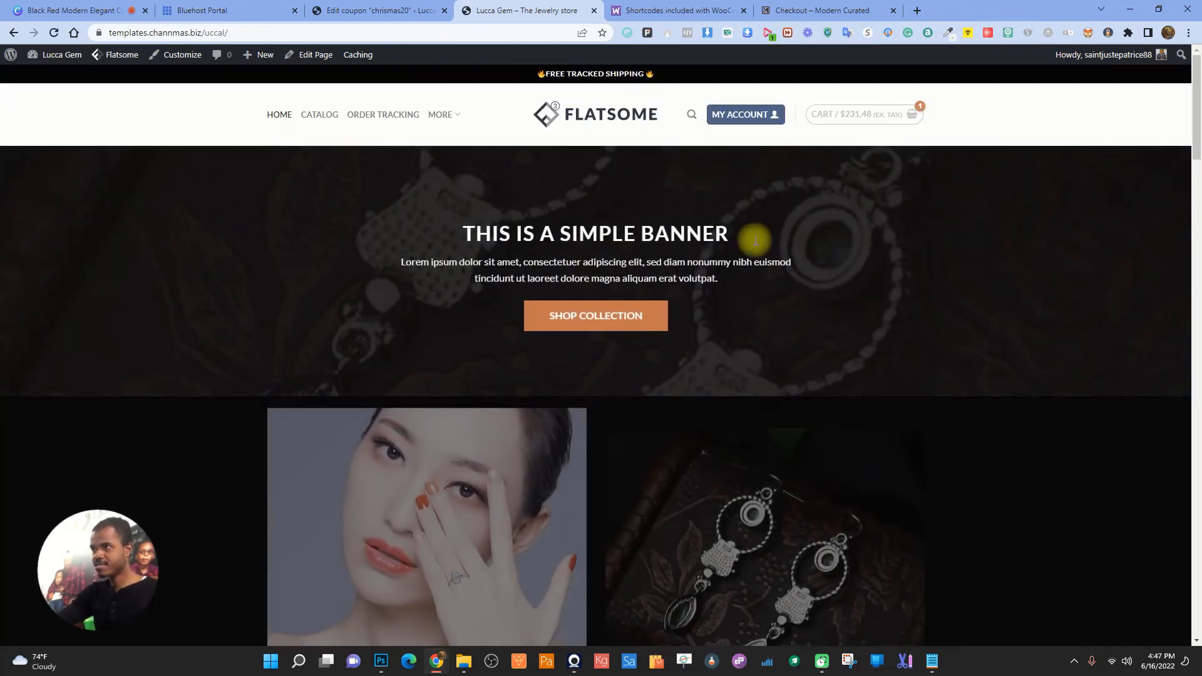
pyautogui.moveTo(873, 116)
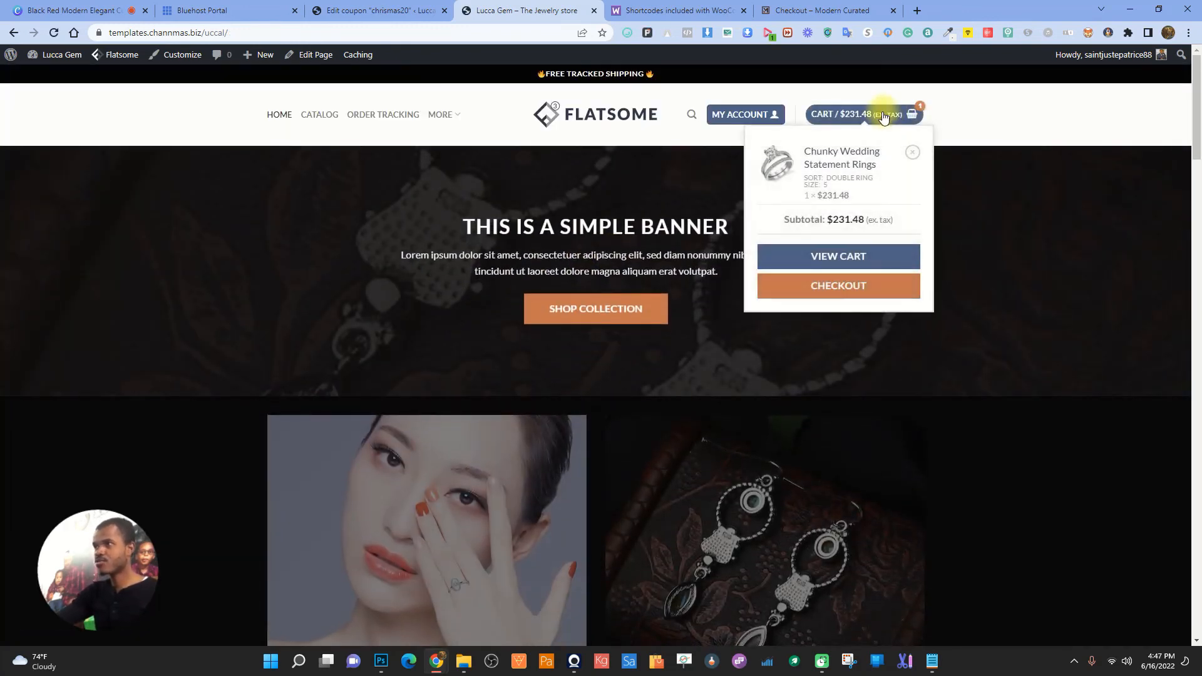
pyautogui.click(913, 152)
# - Add the $46.30 Love Pendant Necklace to the cart
pyautogui.scroll(-5, 620, 393)
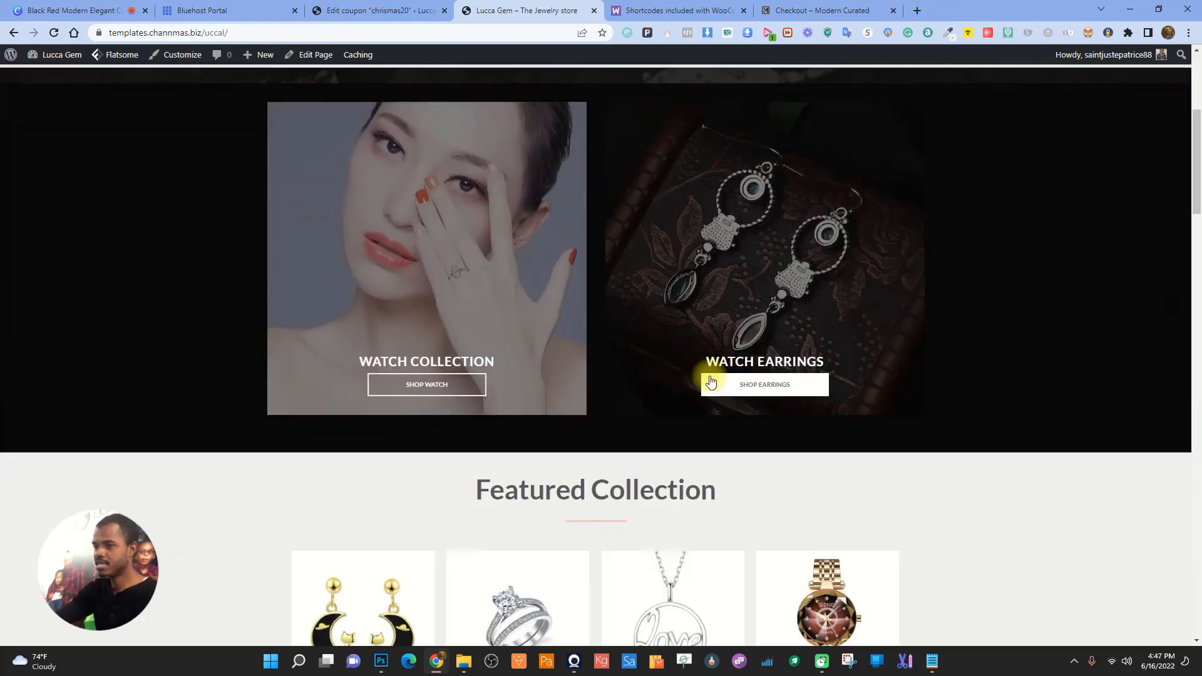
pyautogui.scroll(-6, 704, 381)
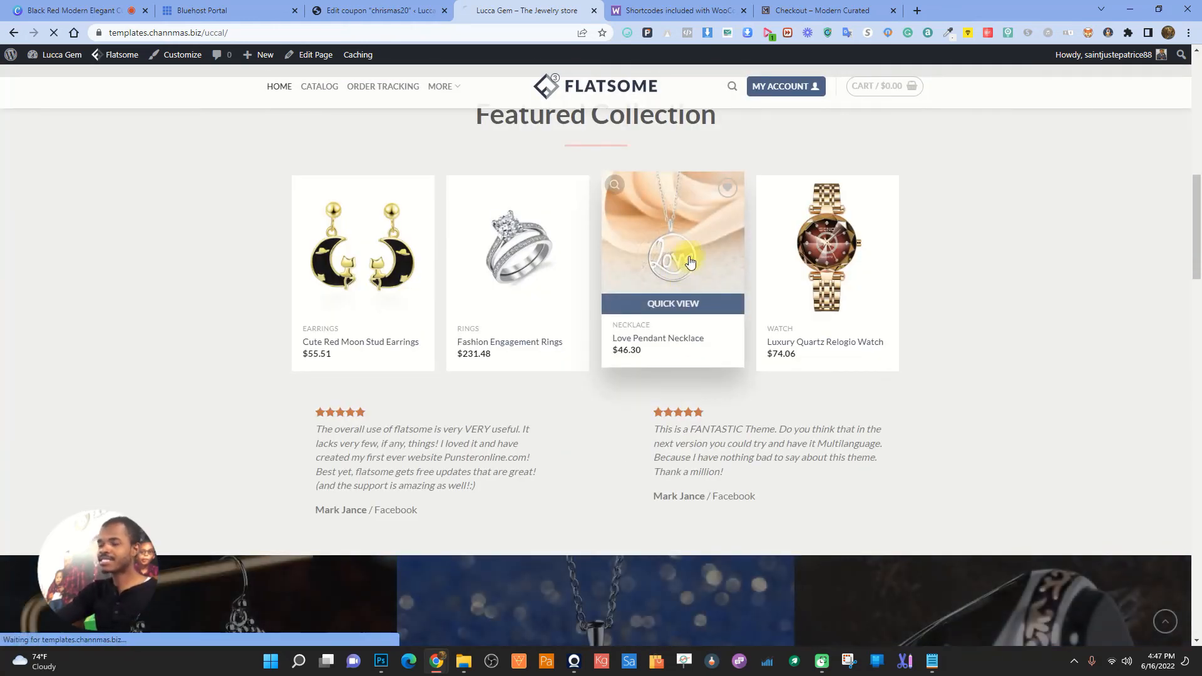
pyautogui.click(688, 256)
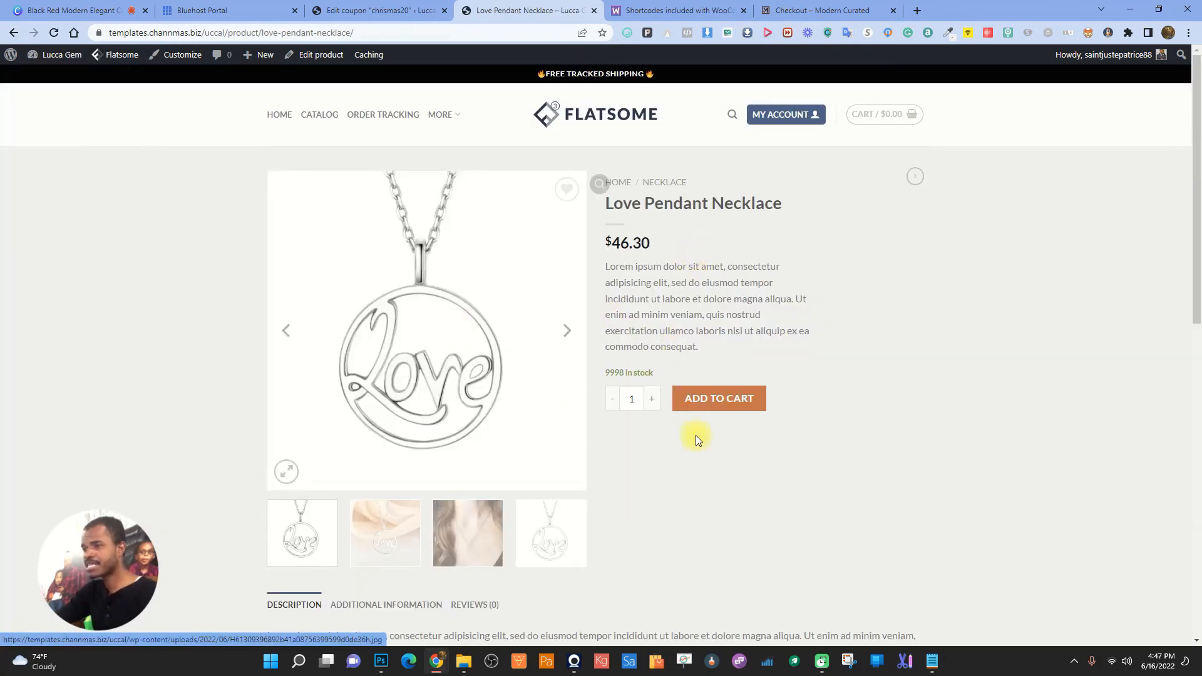
pyautogui.click(721, 393)
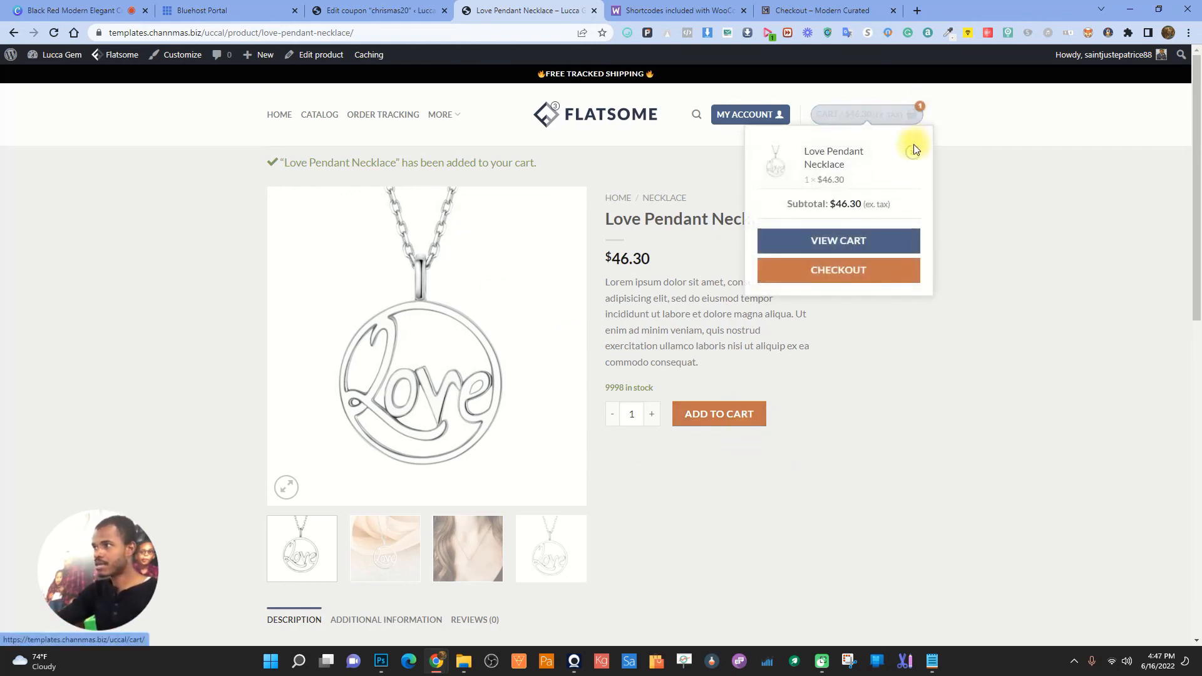
# - Open WooCommerce General settings in the admin tab
pyautogui.click(375, 11)
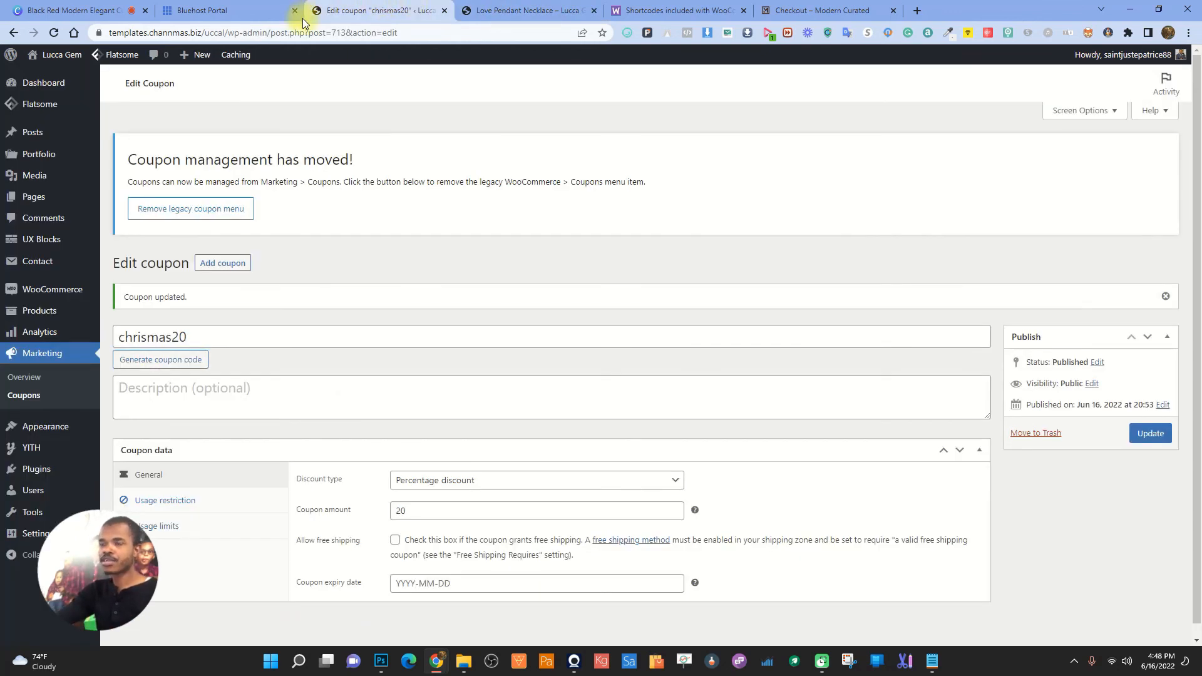
pyautogui.moveTo(92, 303)
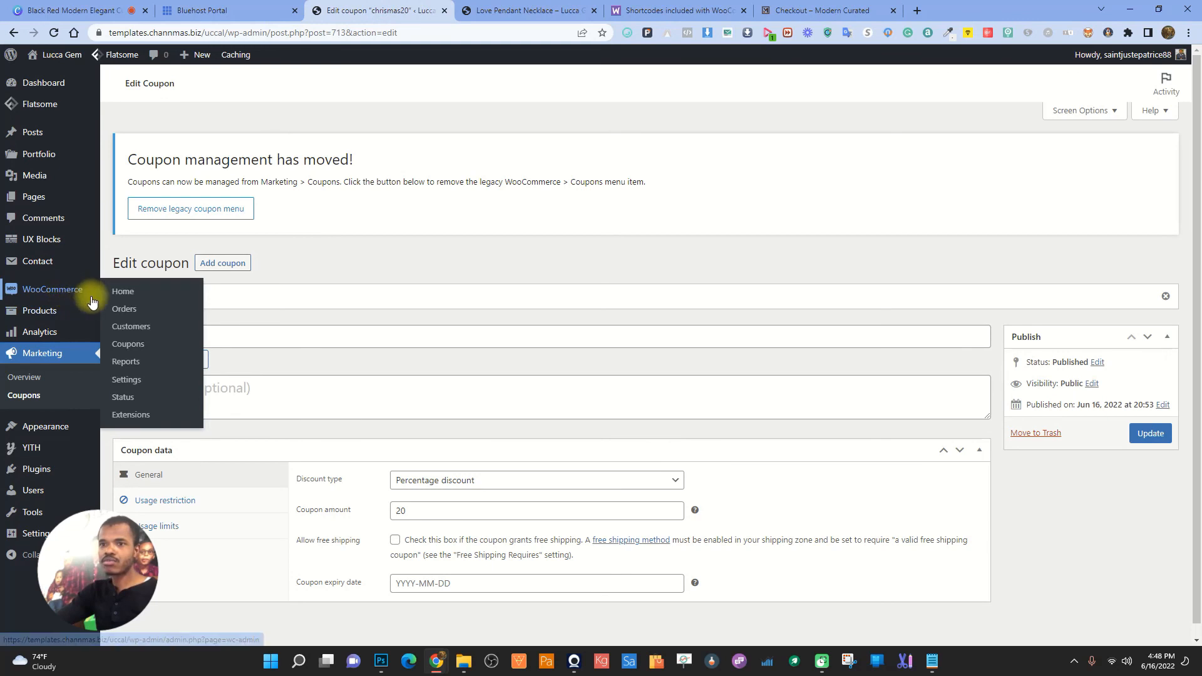
pyautogui.click(126, 379)
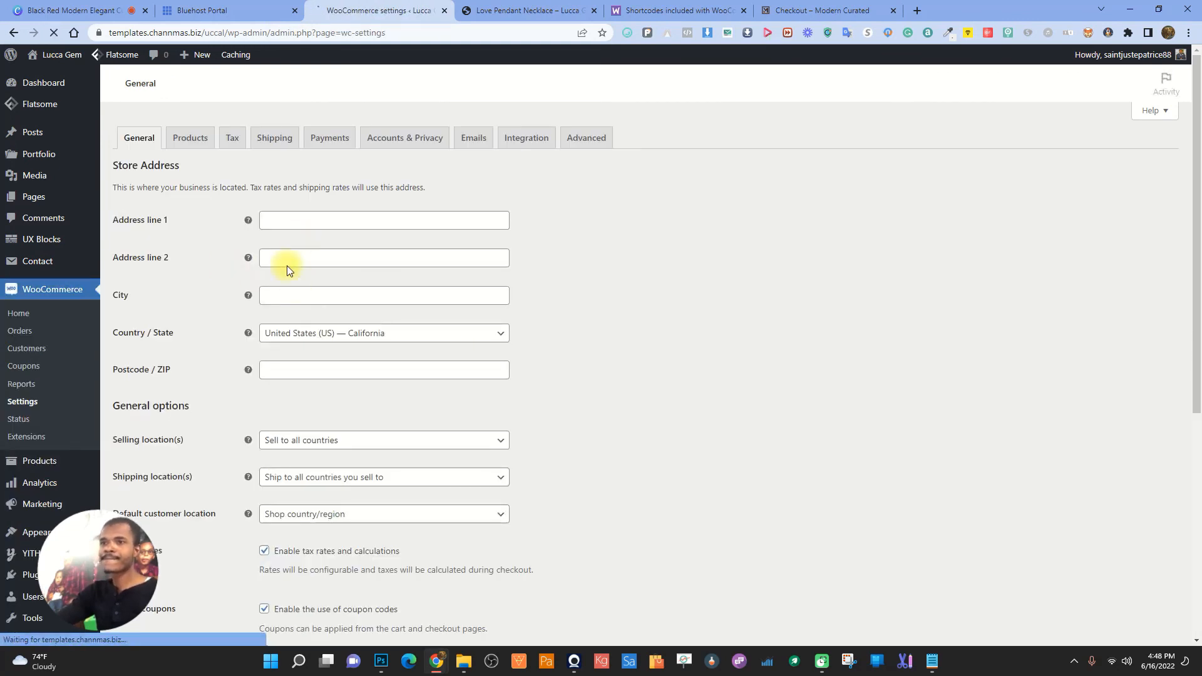
# - In Products settings, enable 'Redirect to the cart page after successful addition' and save
pyautogui.scroll(-2, 737, 277)
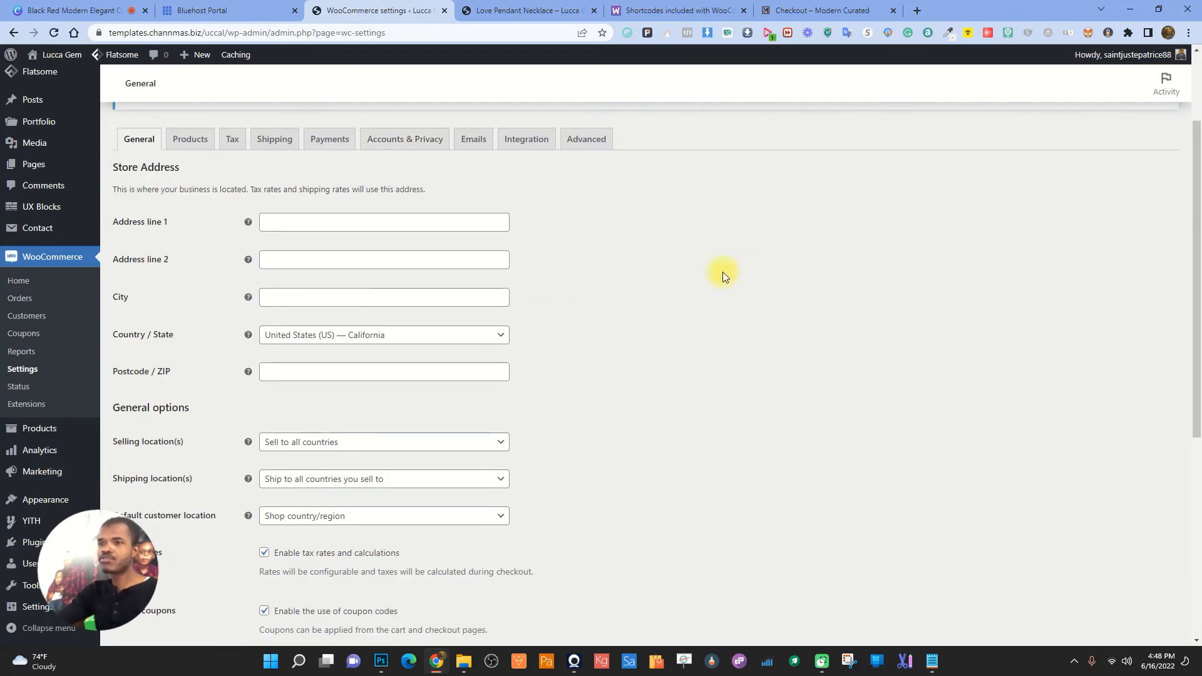
pyautogui.scroll(-4, 517, 362)
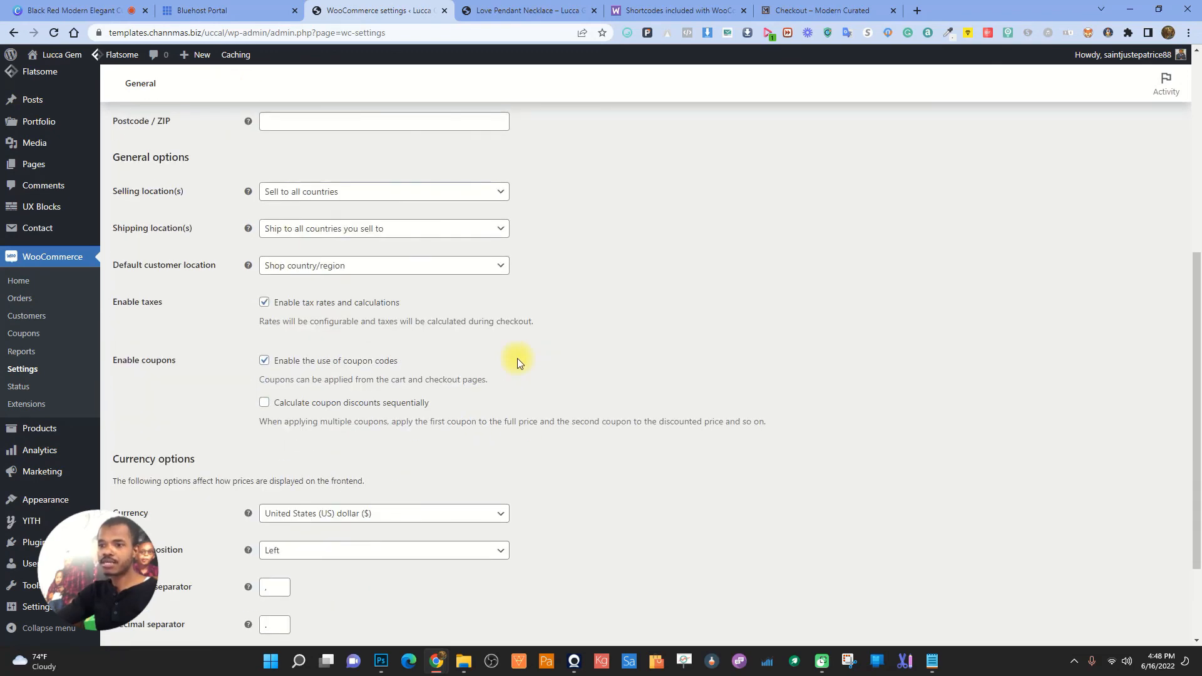
pyautogui.scroll(-2, 517, 359)
pyautogui.scroll(7, 517, 359)
pyautogui.click(181, 201)
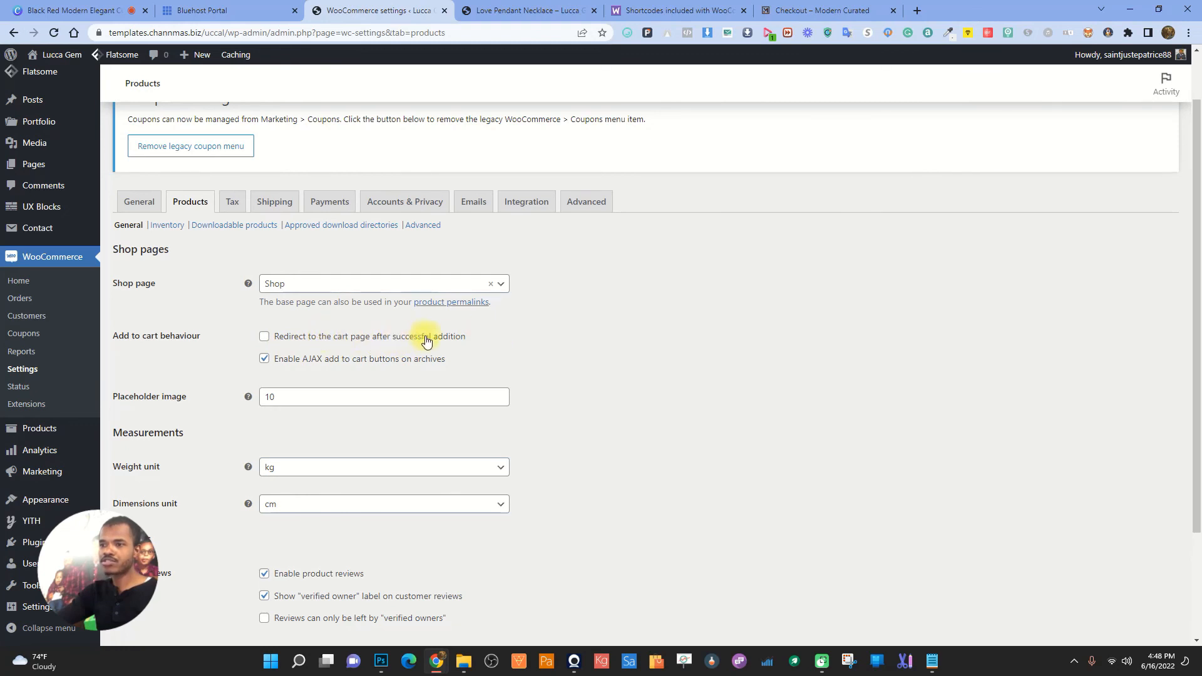
pyautogui.click(264, 337)
pyautogui.scroll(-2, 614, 298)
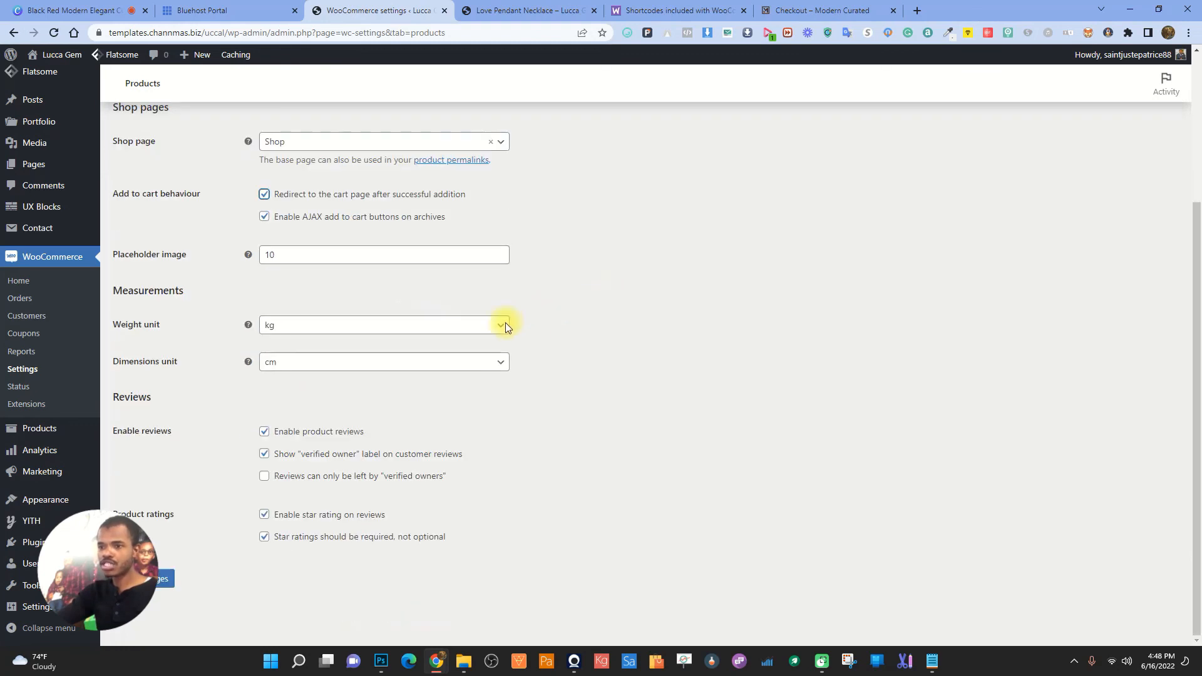
pyautogui.click(164, 578)
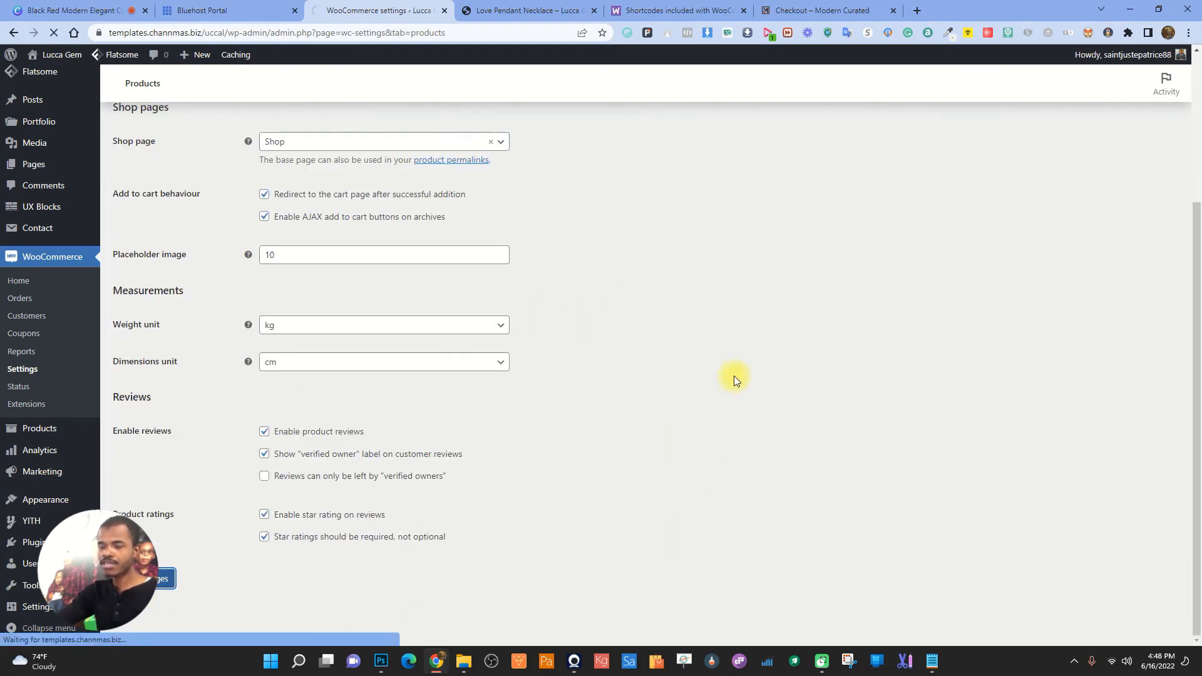
# - Resubmit the necklace page to land on the cart, then remove the necklace
pyautogui.click(537, 9)
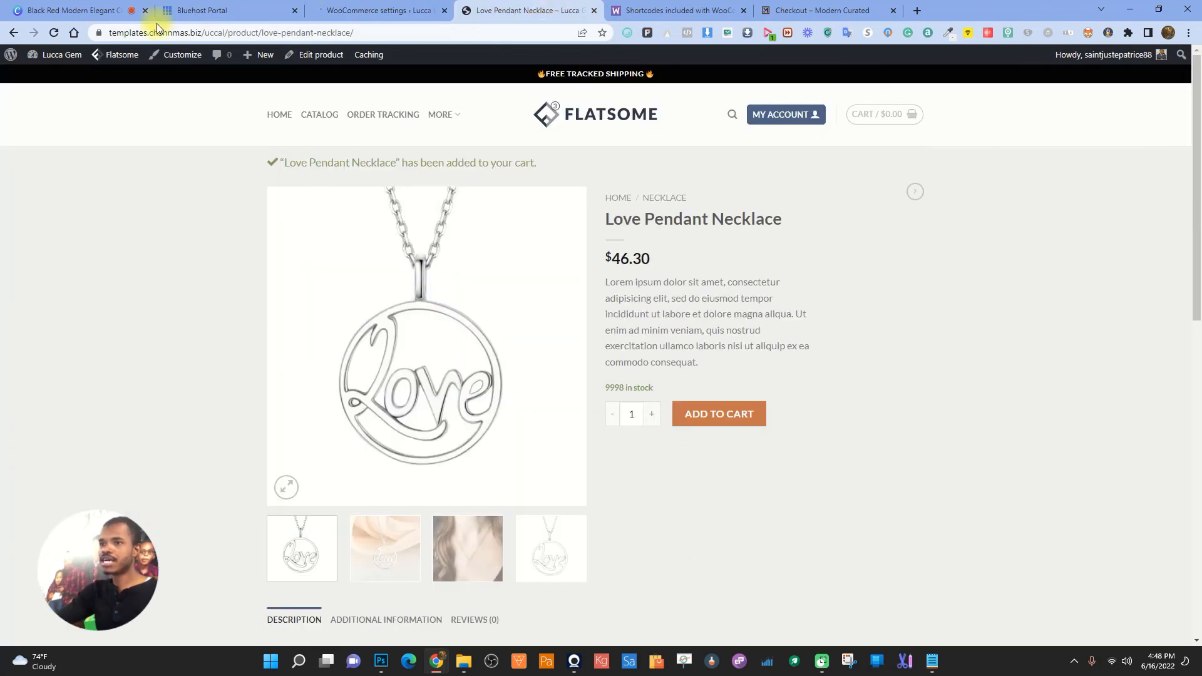
pyautogui.click(54, 33)
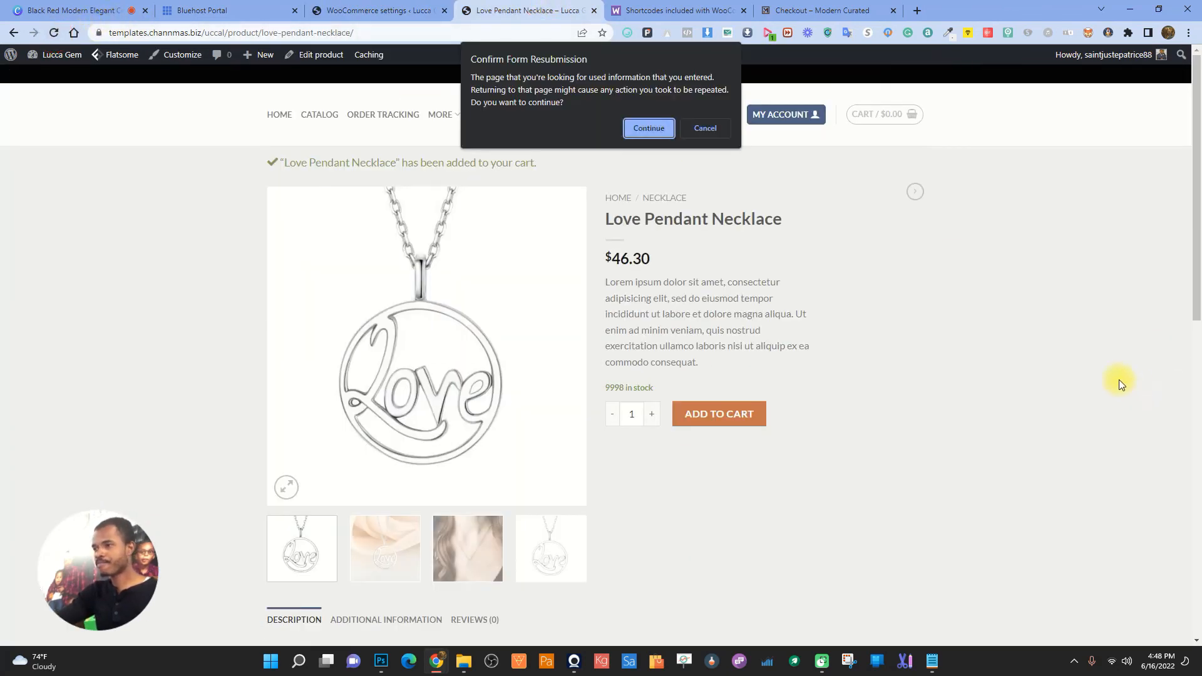
pyautogui.click(649, 129)
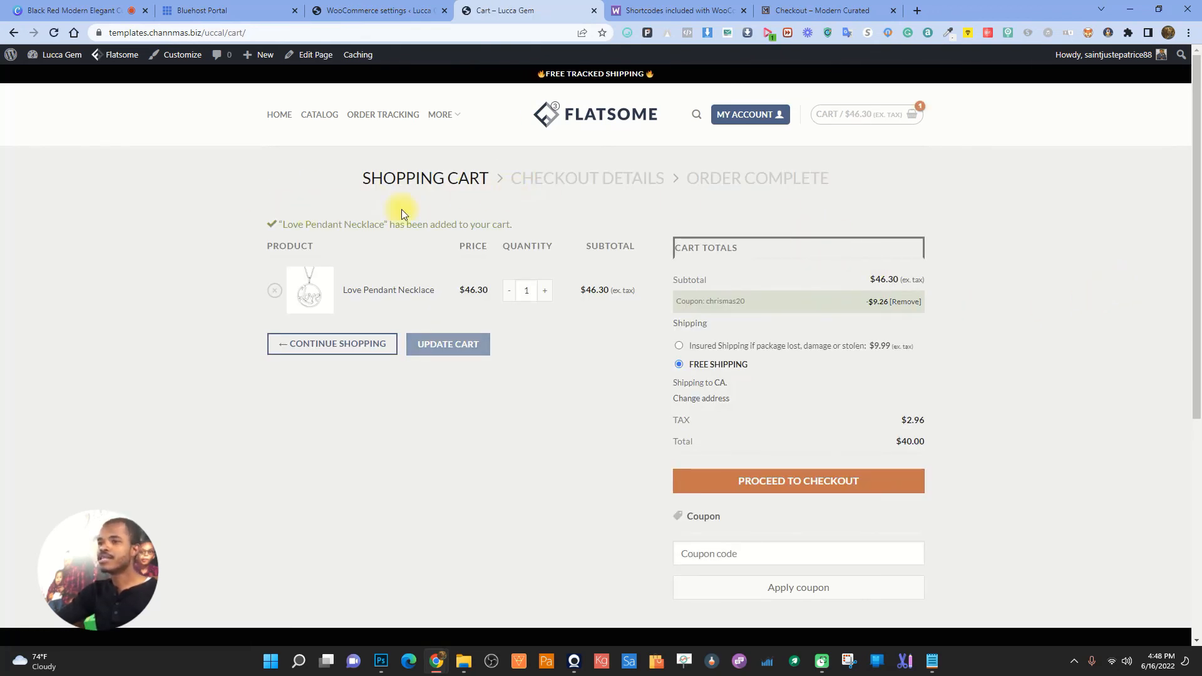
pyautogui.click(276, 290)
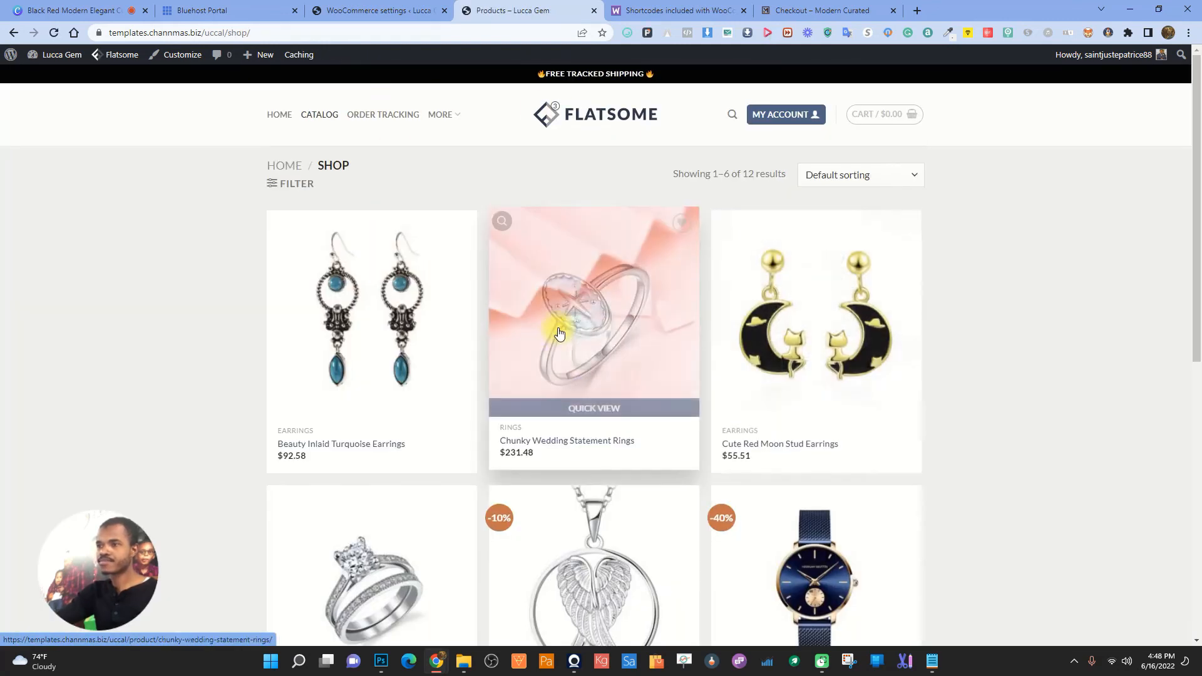
# - Add the Chunky Wedding Statement Rings, sort Double Ring, size 5, to the cart
pyautogui.click(563, 326)
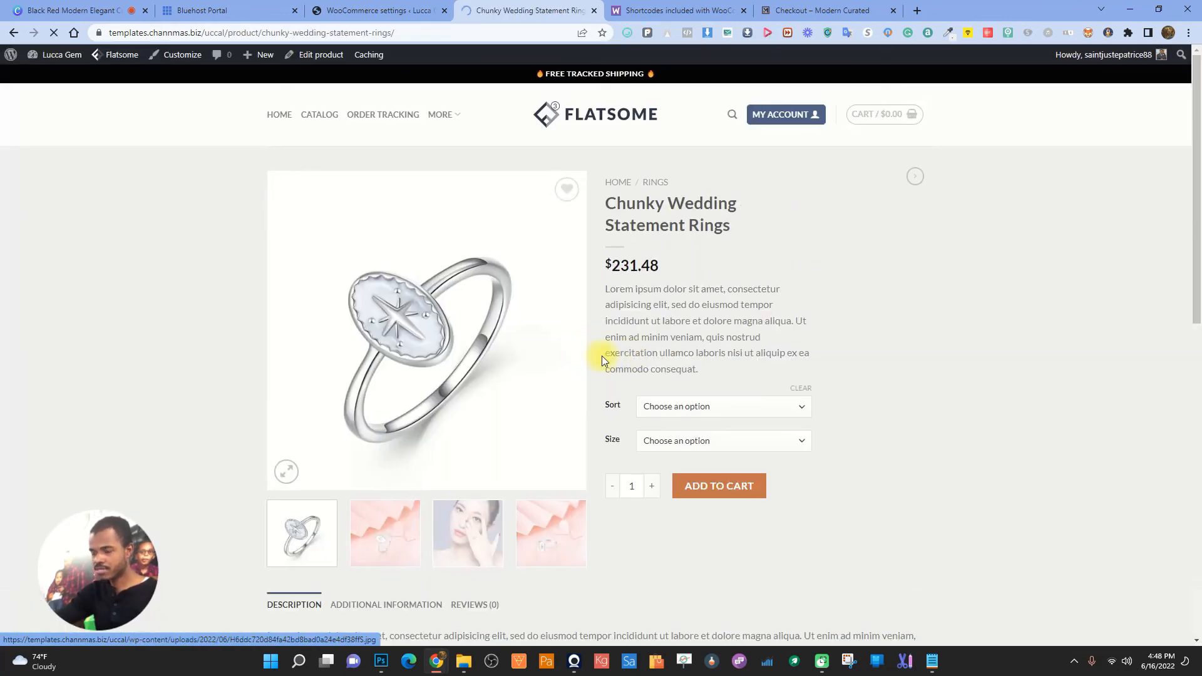
pyautogui.click(717, 407)
pyautogui.click(668, 435)
pyautogui.click(668, 440)
pyautogui.click(651, 480)
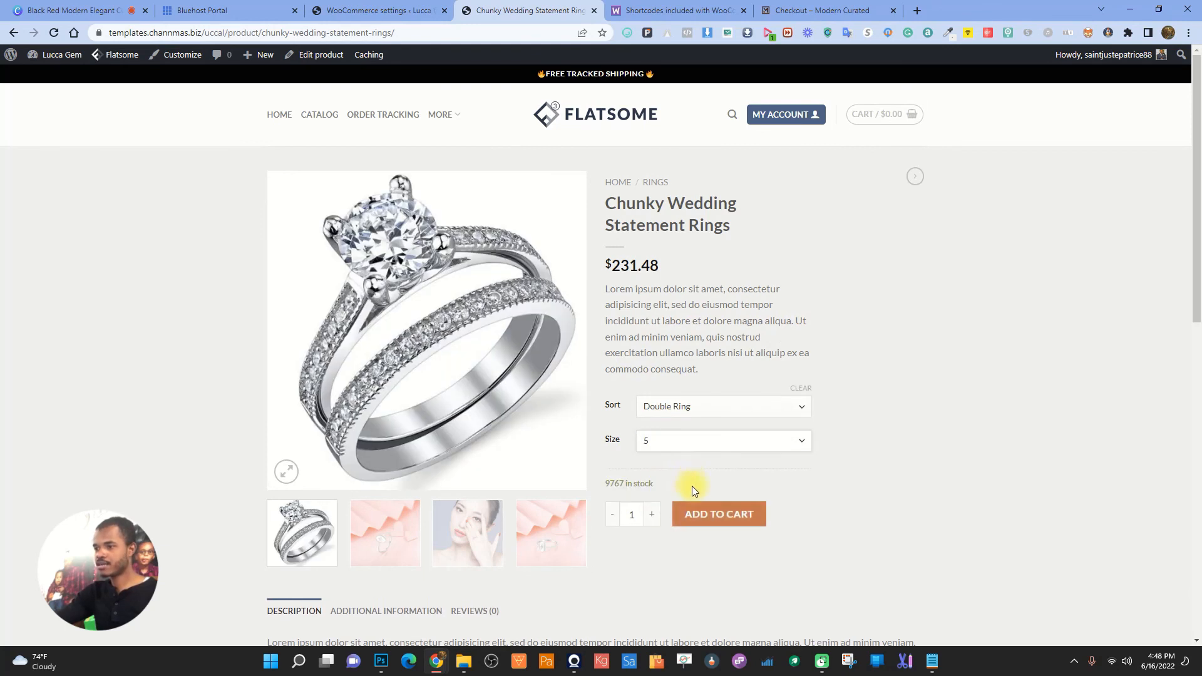
pyautogui.click(718, 514)
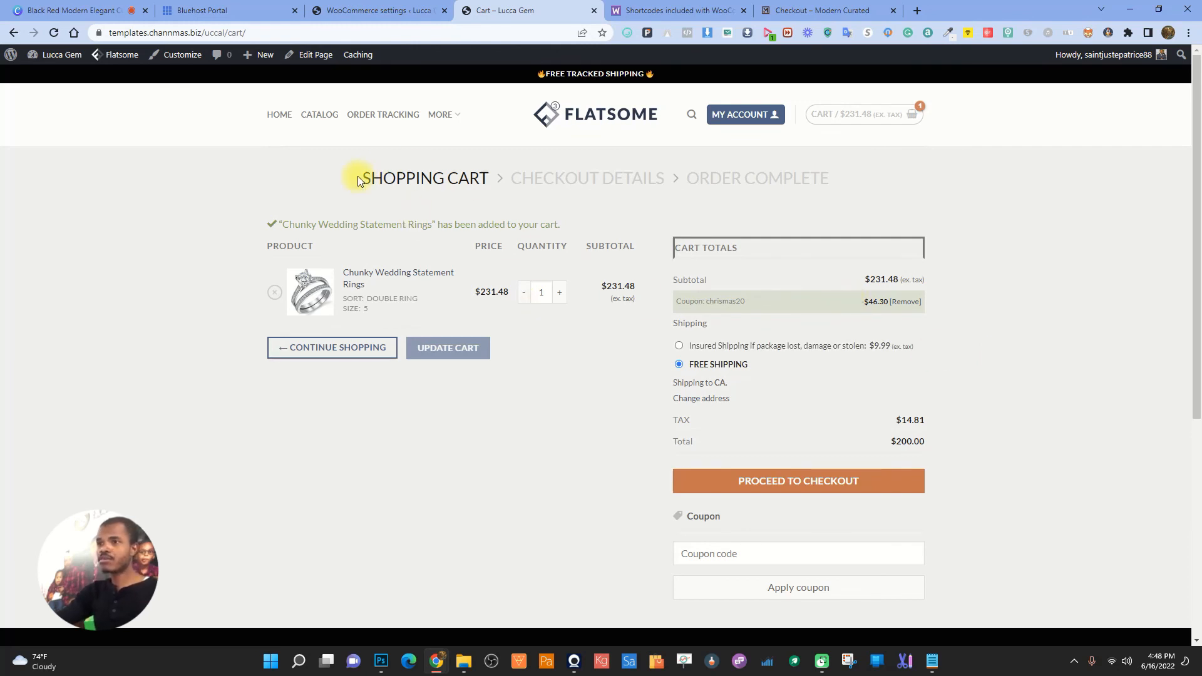
# - Compare against Modern Curated's numbered checkout steps, then return to the Products settings
pyautogui.click(827, 10)
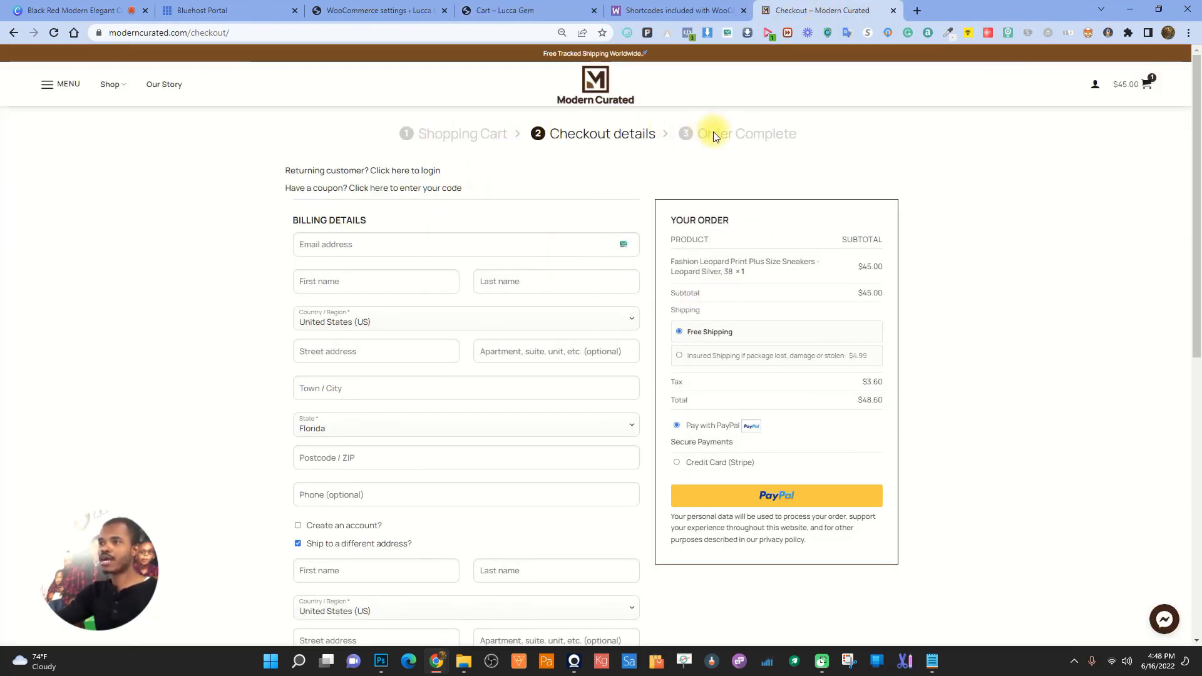
pyautogui.click(536, 10)
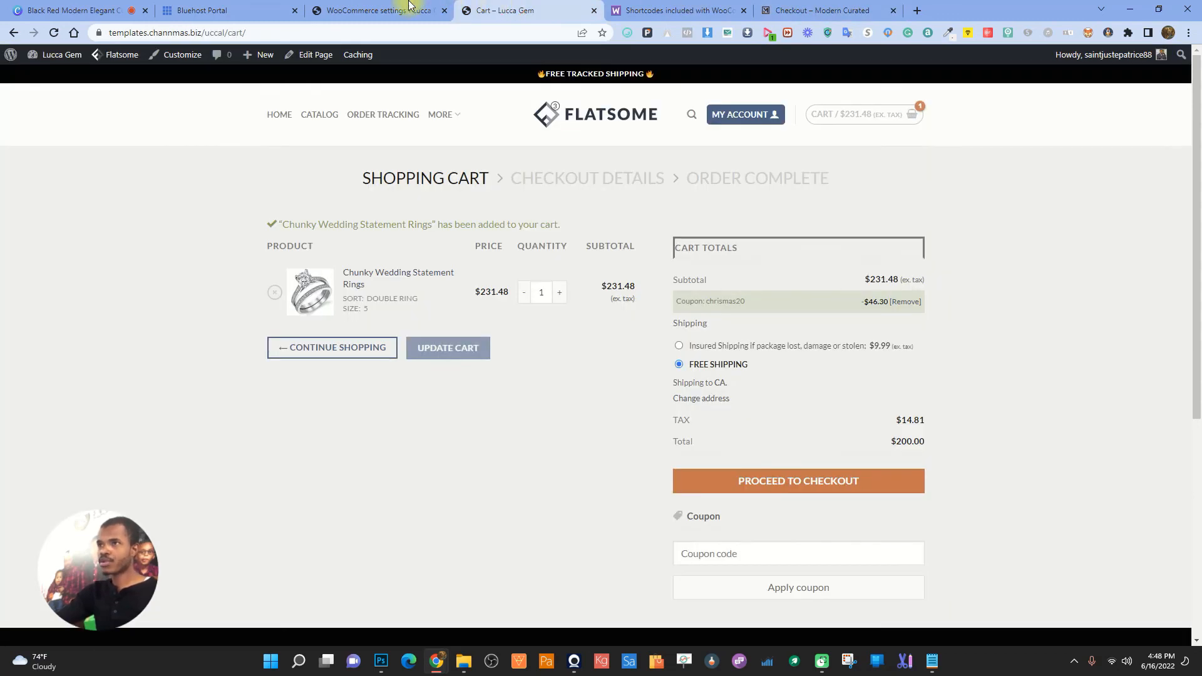
pyautogui.click(404, 10)
pyautogui.click(504, 10)
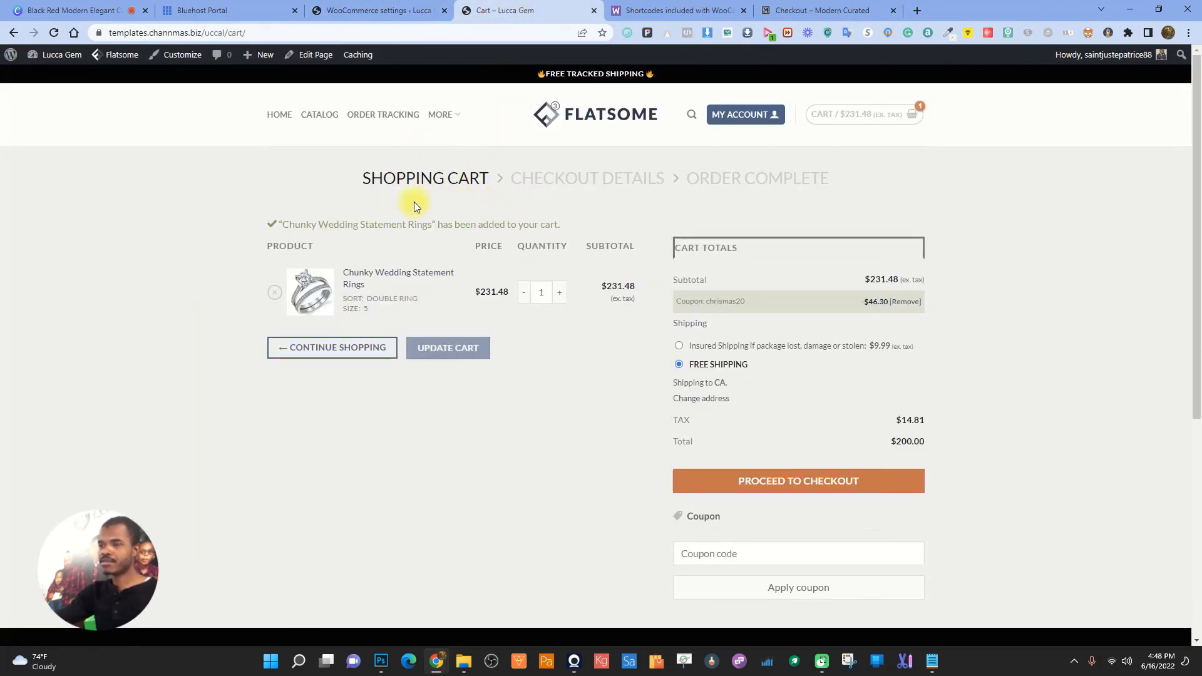
pyautogui.click(360, 10)
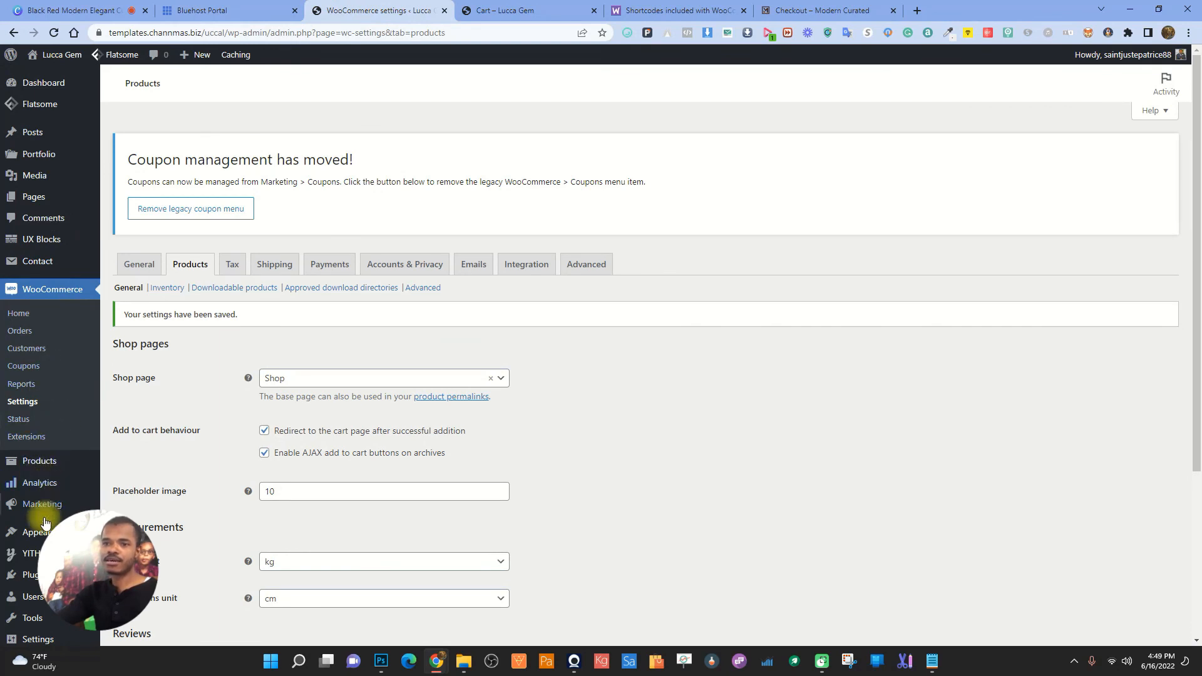
# - In Customizer > WooCommerce > Checkout, enable Floating field labels
pyautogui.moveTo(42, 532)
pyautogui.click(123, 552)
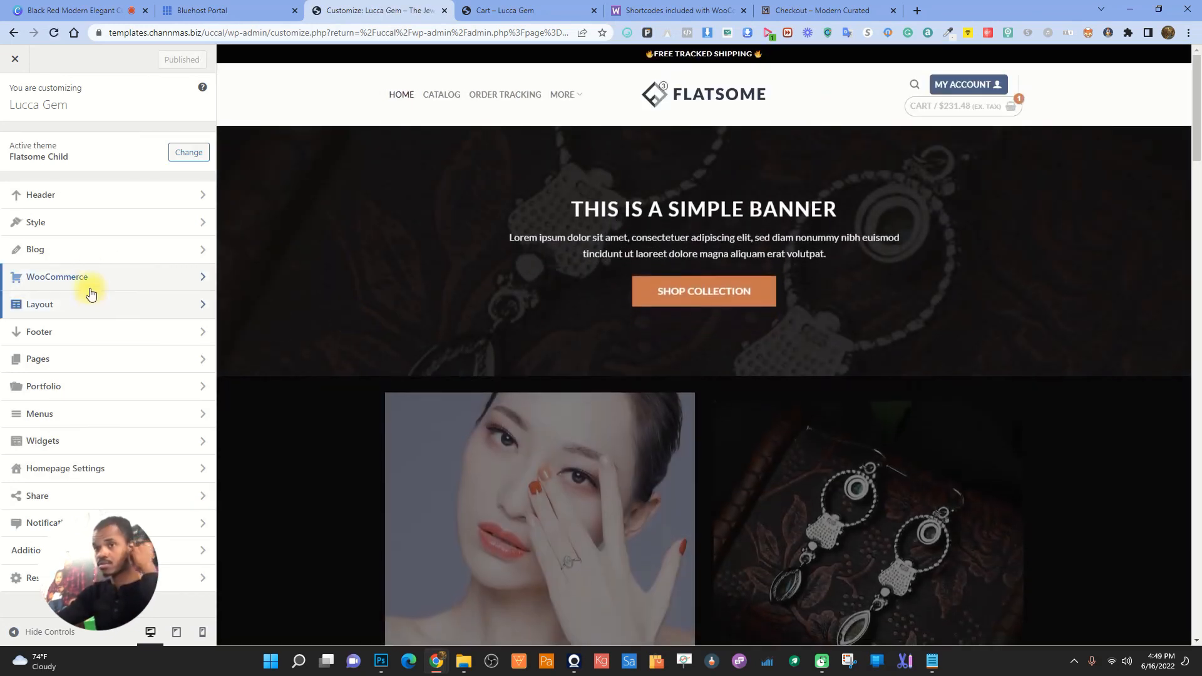
pyautogui.click(90, 292)
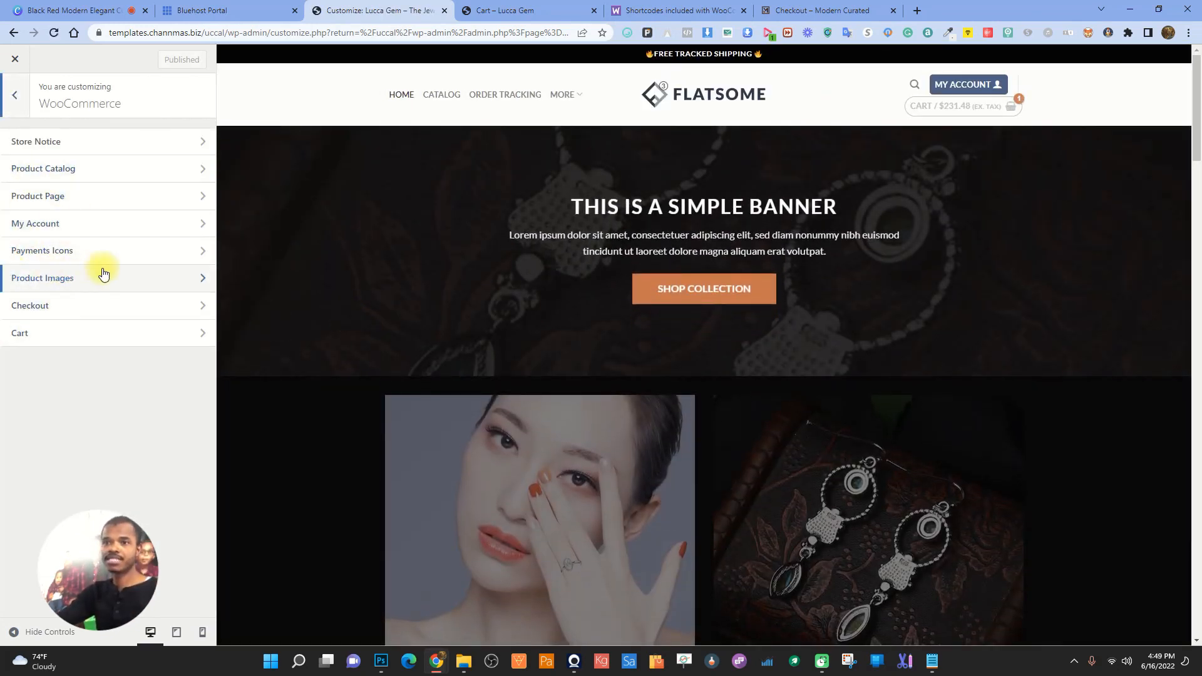
pyautogui.click(50, 305)
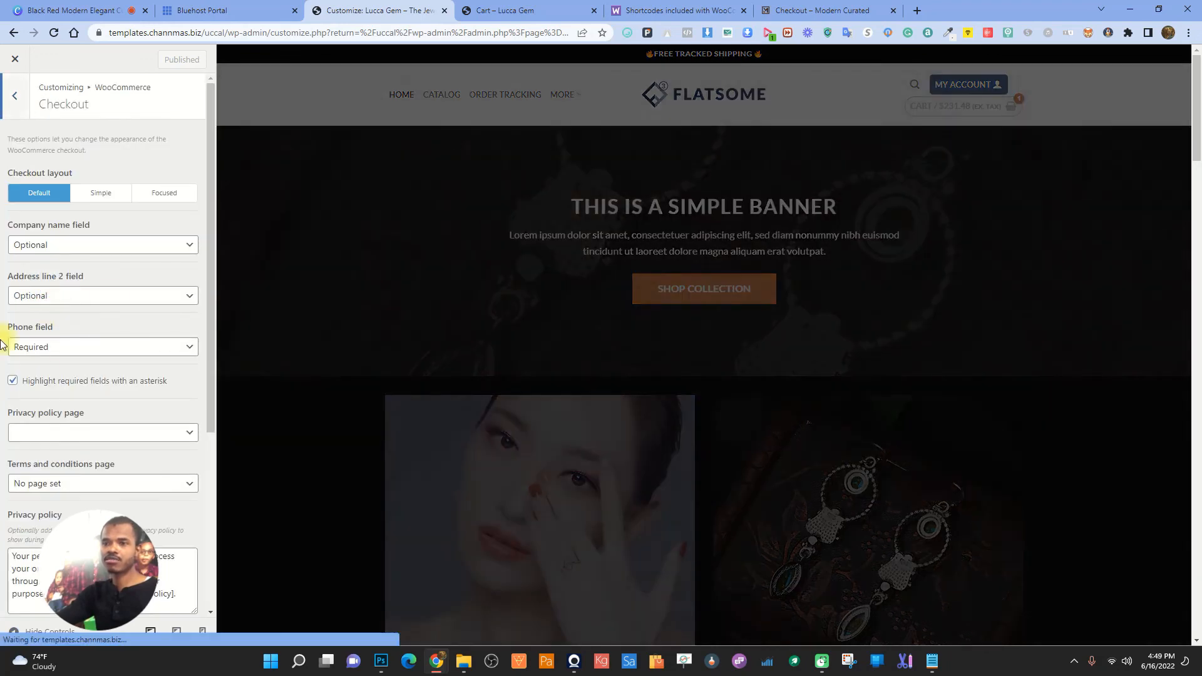
pyautogui.scroll(-2, 97, 241)
pyautogui.scroll(-2, 50, 426)
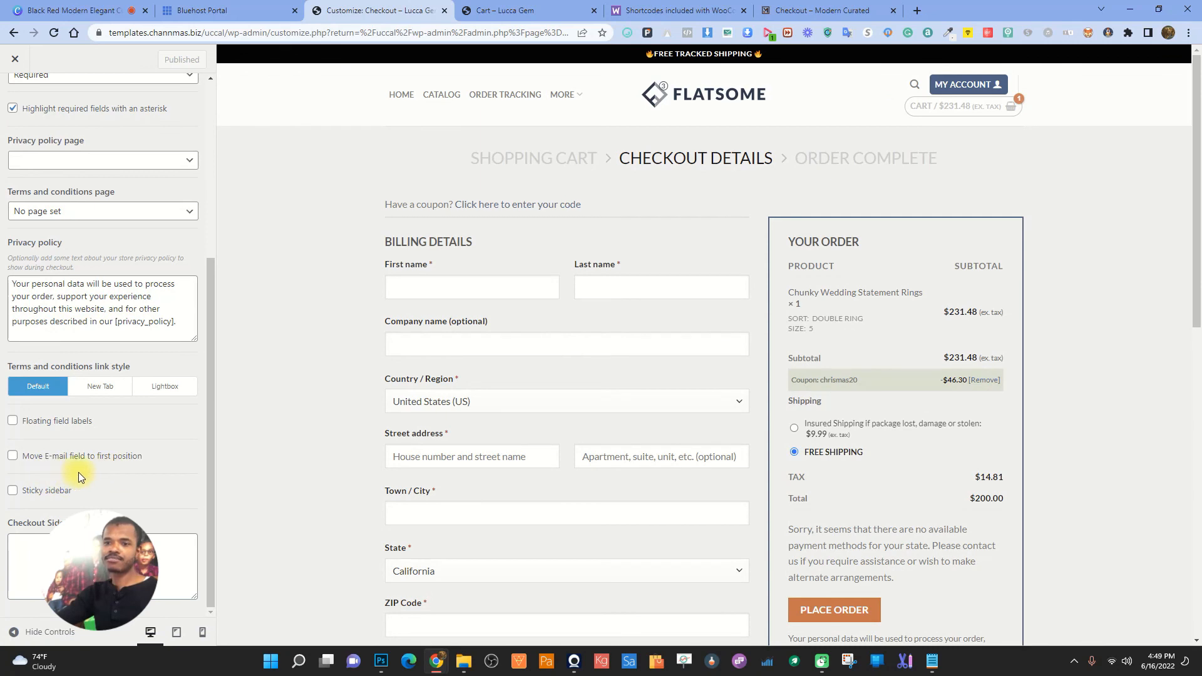
pyautogui.scroll(5, 97, 471)
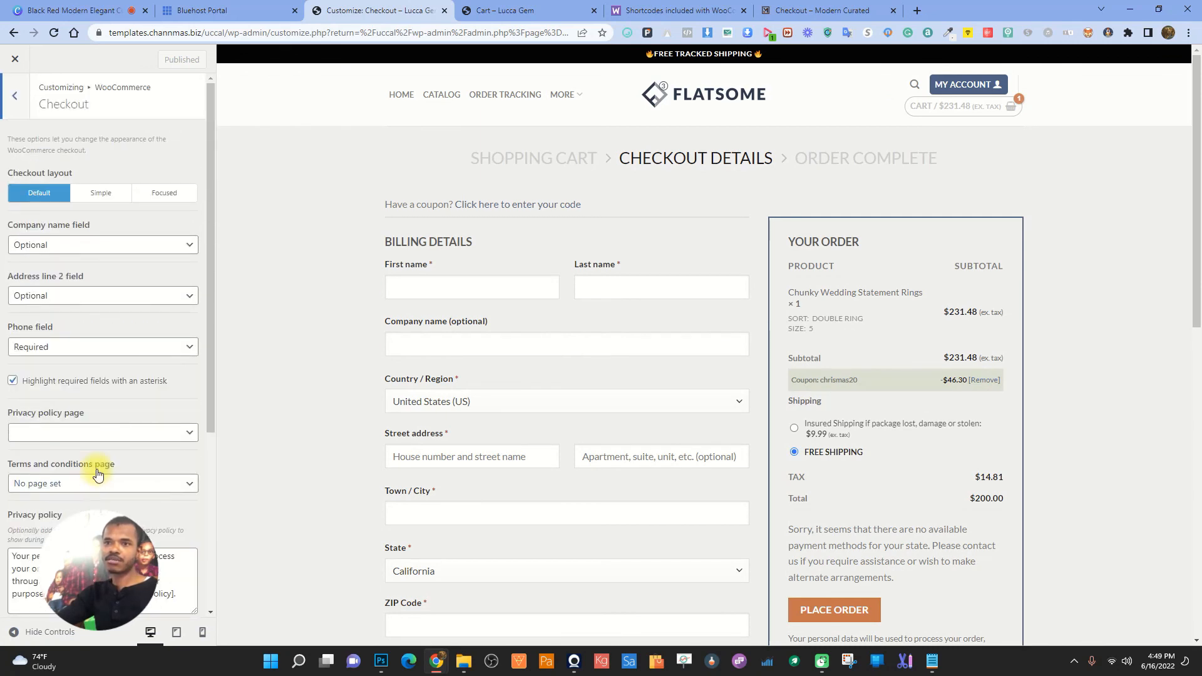
pyautogui.scroll(-4, 97, 466)
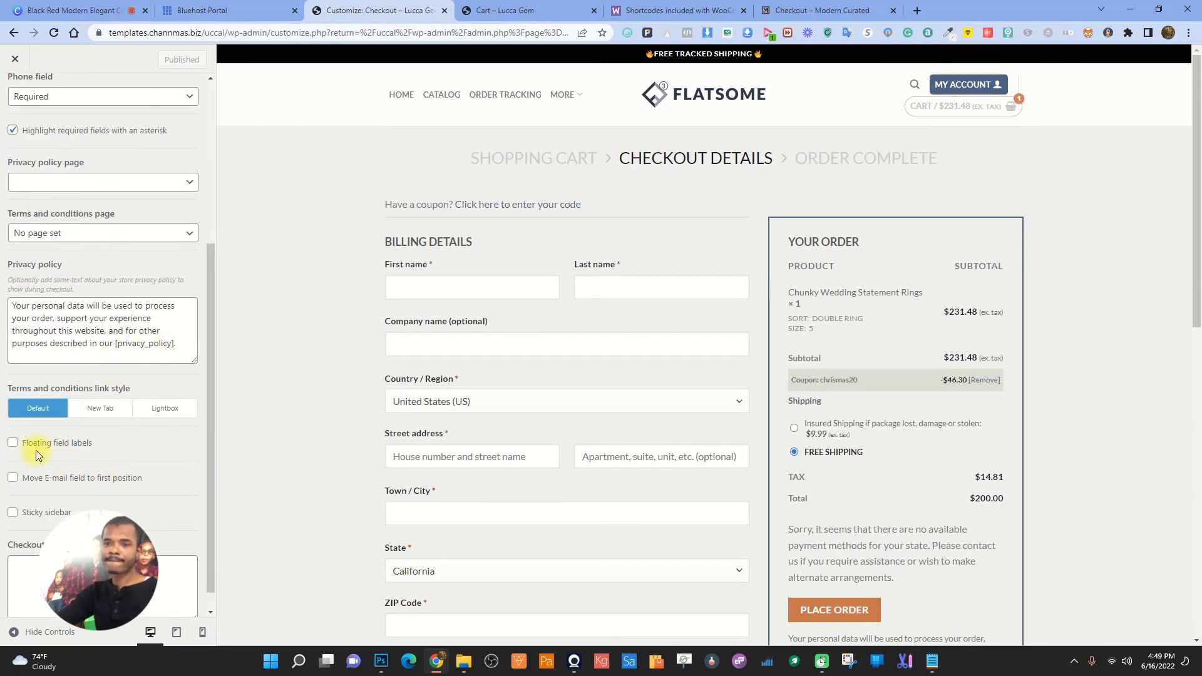
pyautogui.click(13, 442)
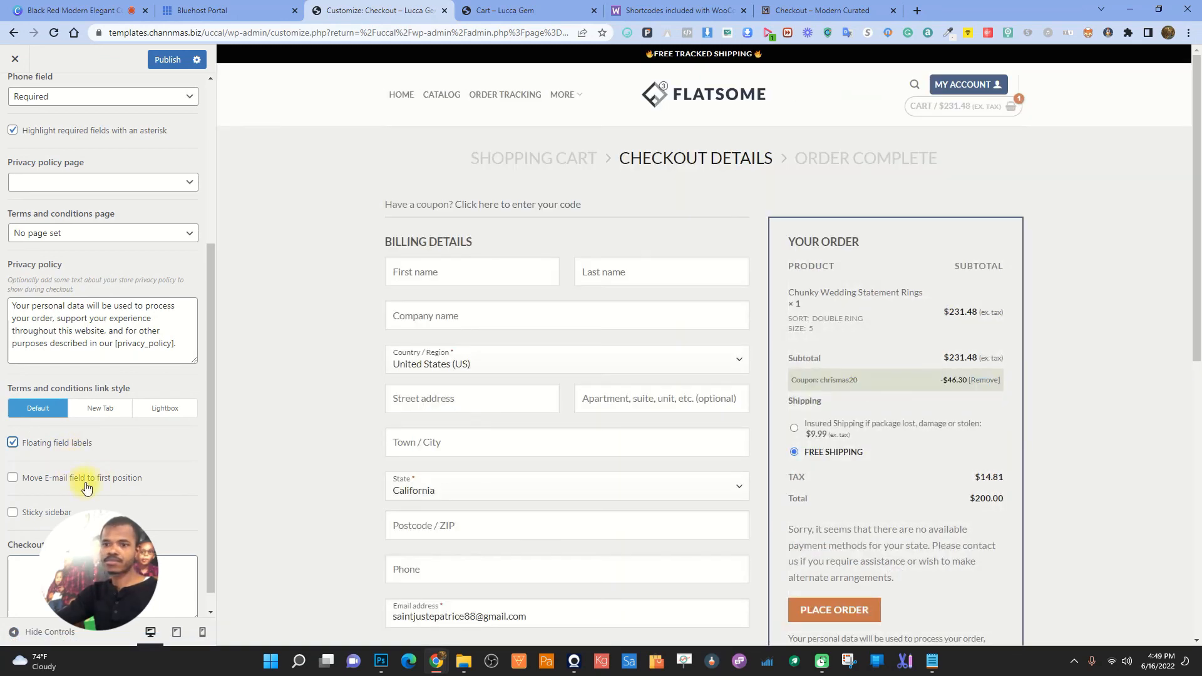
# - Set the checkout Phone field to Hidden and go back to the WooCommerce section list
pyautogui.scroll(4, 114, 446)
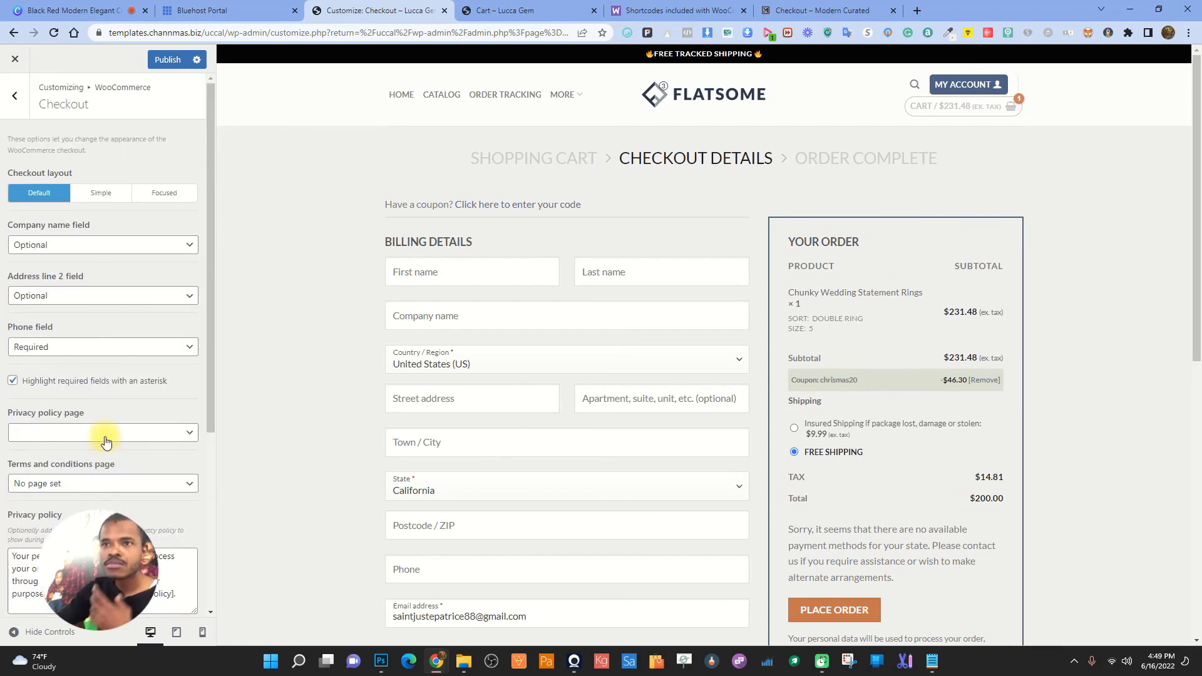
pyautogui.scroll(-4, 112, 446)
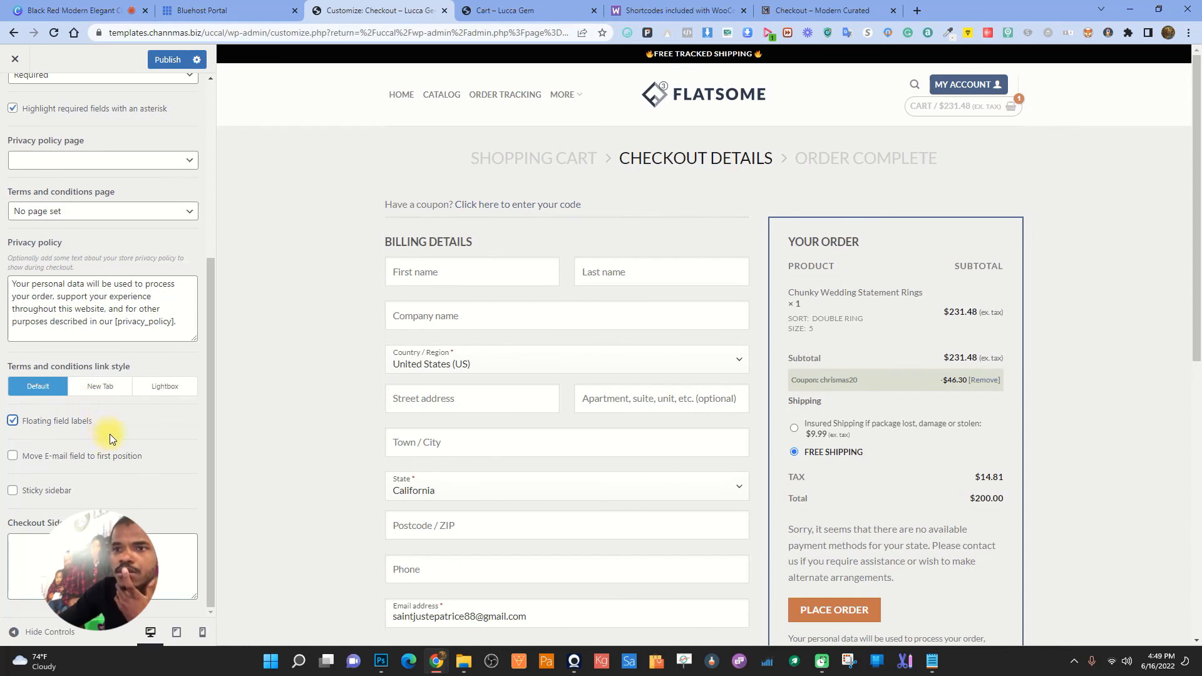
pyautogui.scroll(5, 110, 432)
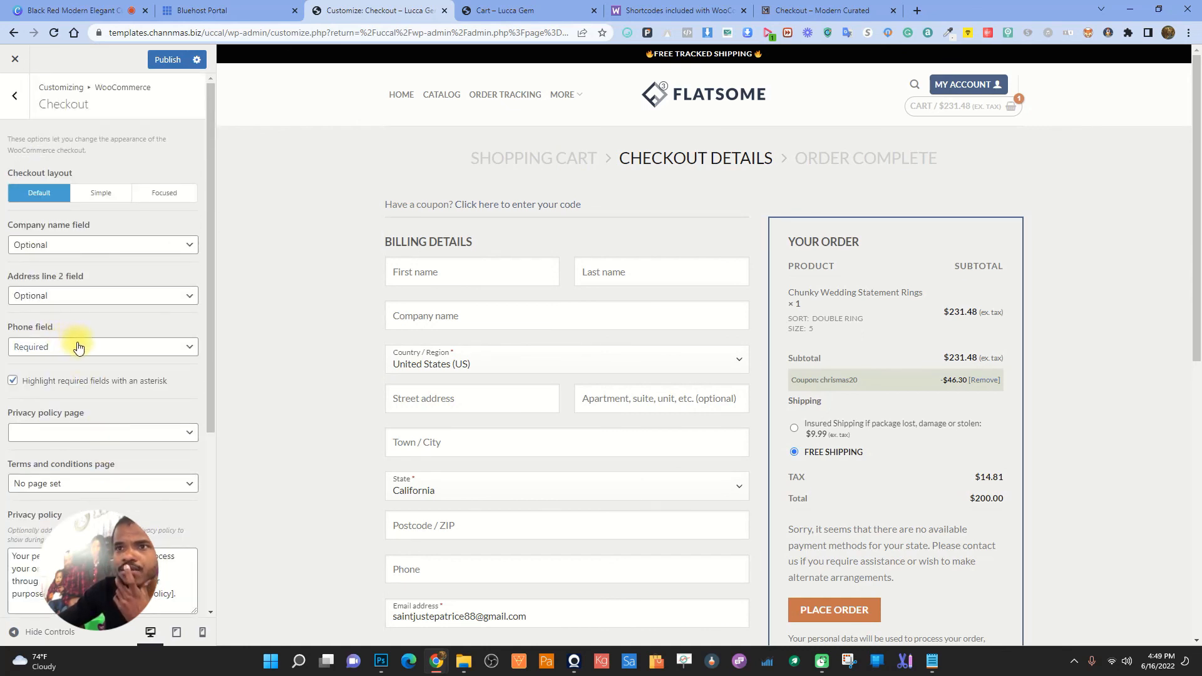
pyautogui.click(49, 347)
pyautogui.click(39, 364)
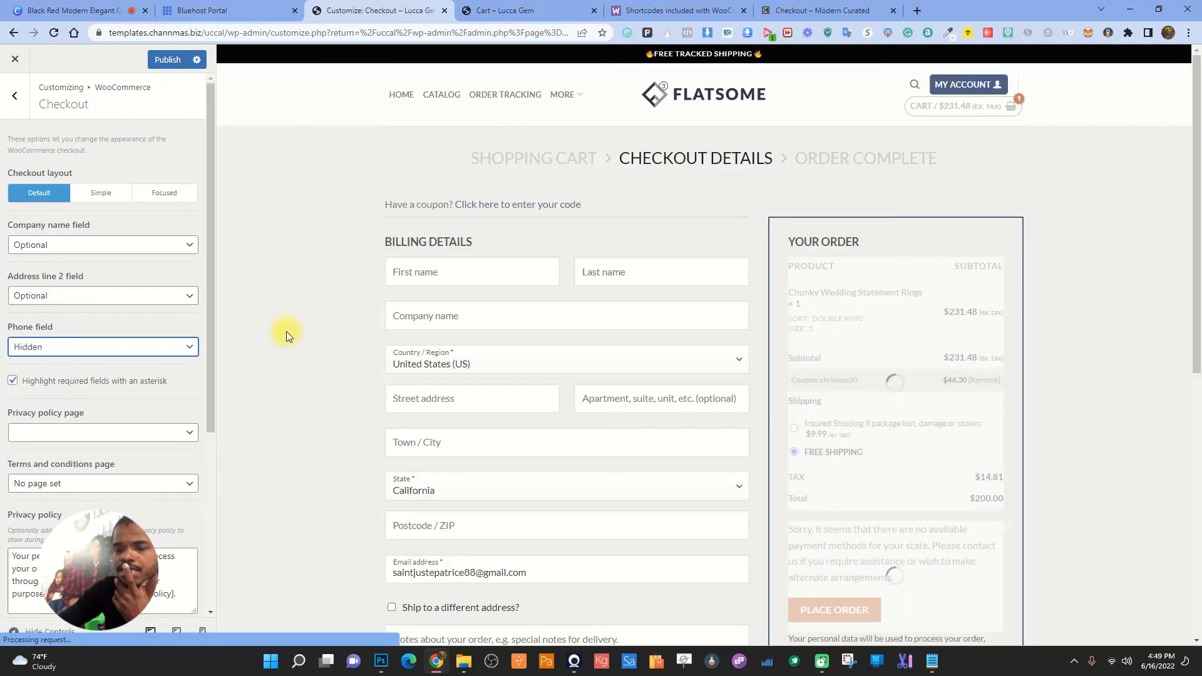
pyautogui.scroll(-4, 104, 401)
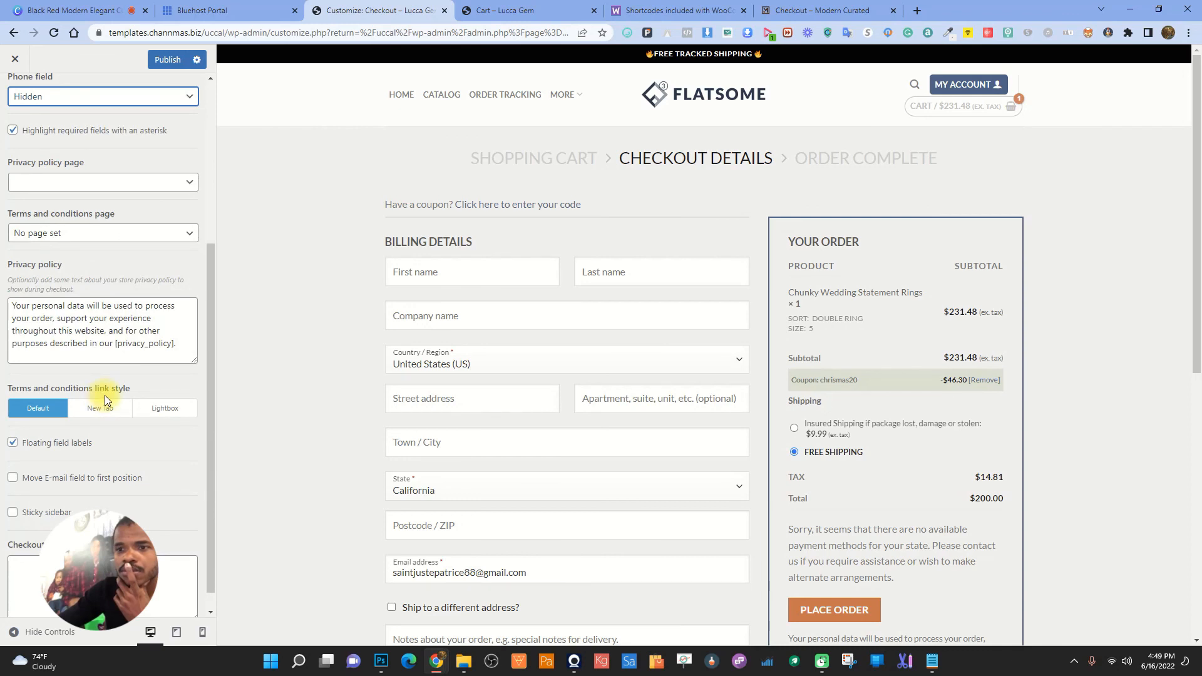
pyautogui.scroll(4, 106, 392)
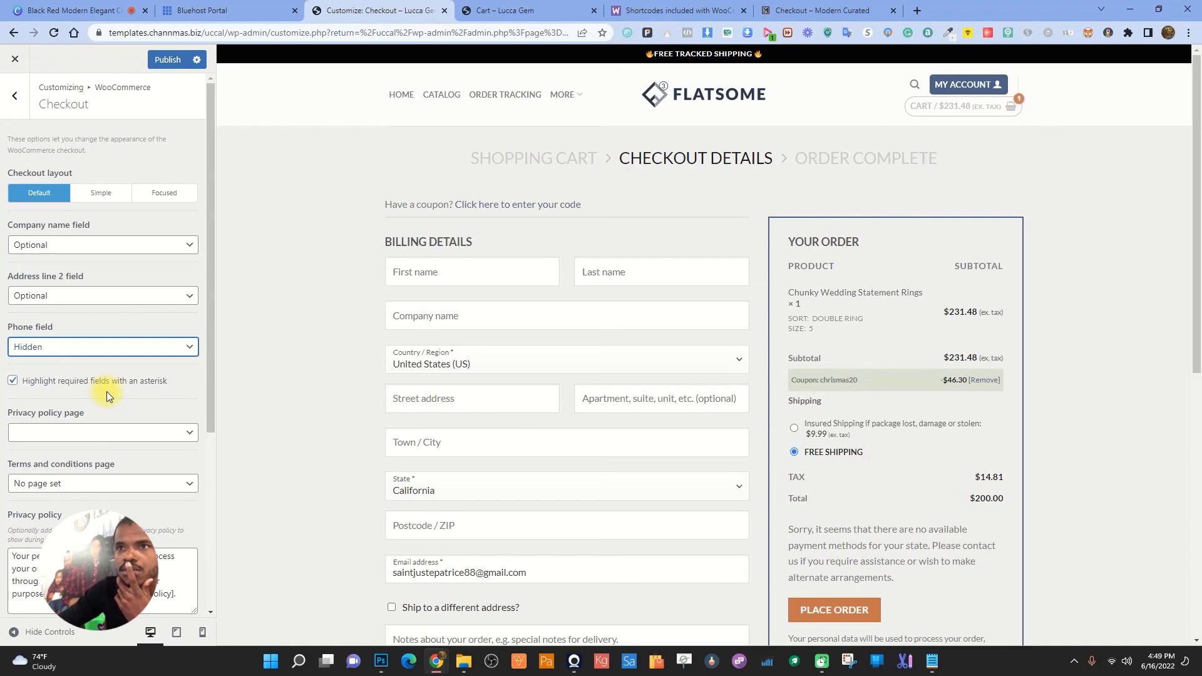
pyautogui.scroll(-4, 107, 389)
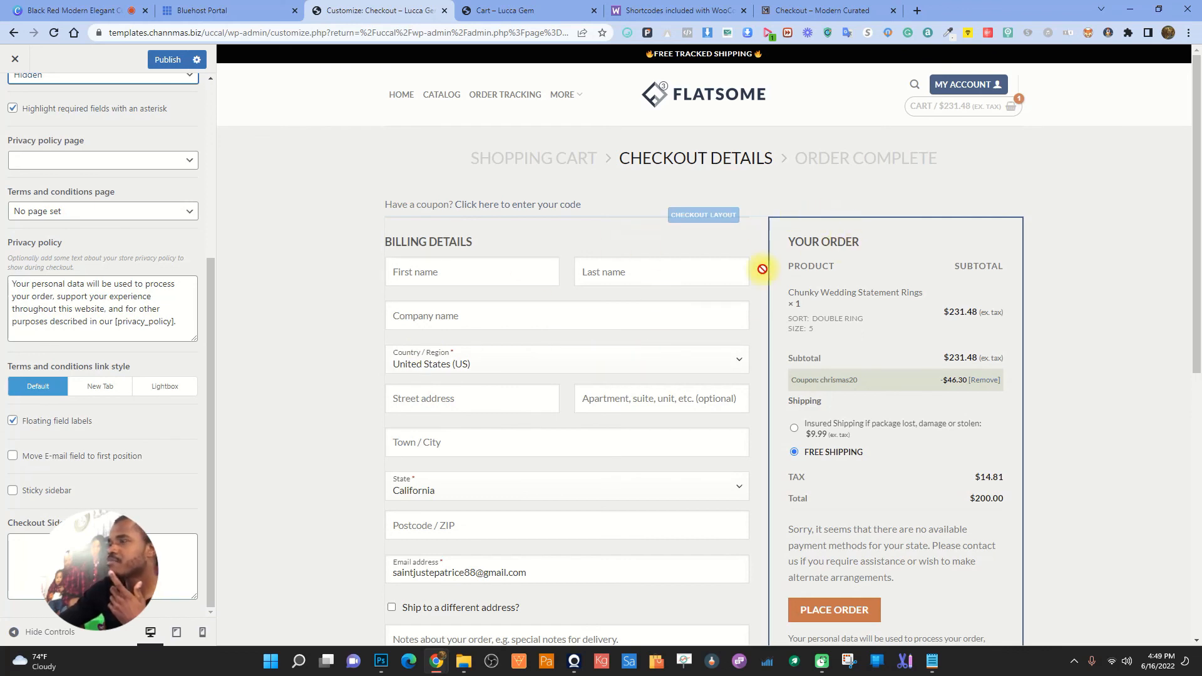
pyautogui.scroll(4, 84, 316)
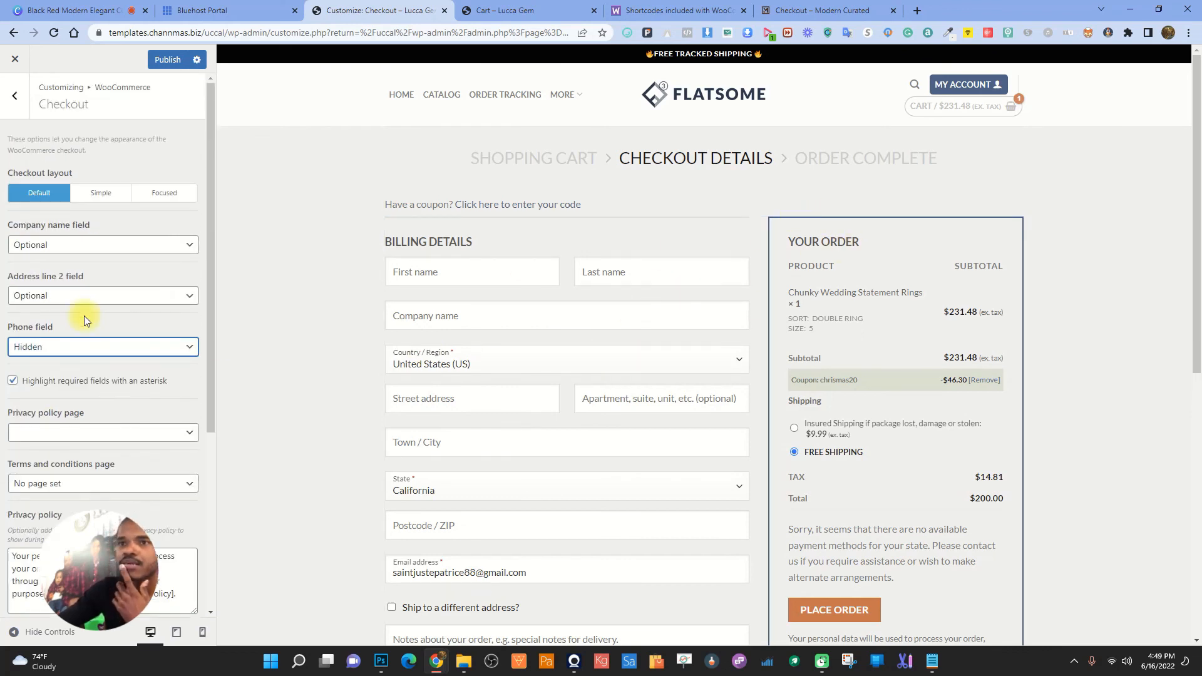
pyautogui.click(15, 102)
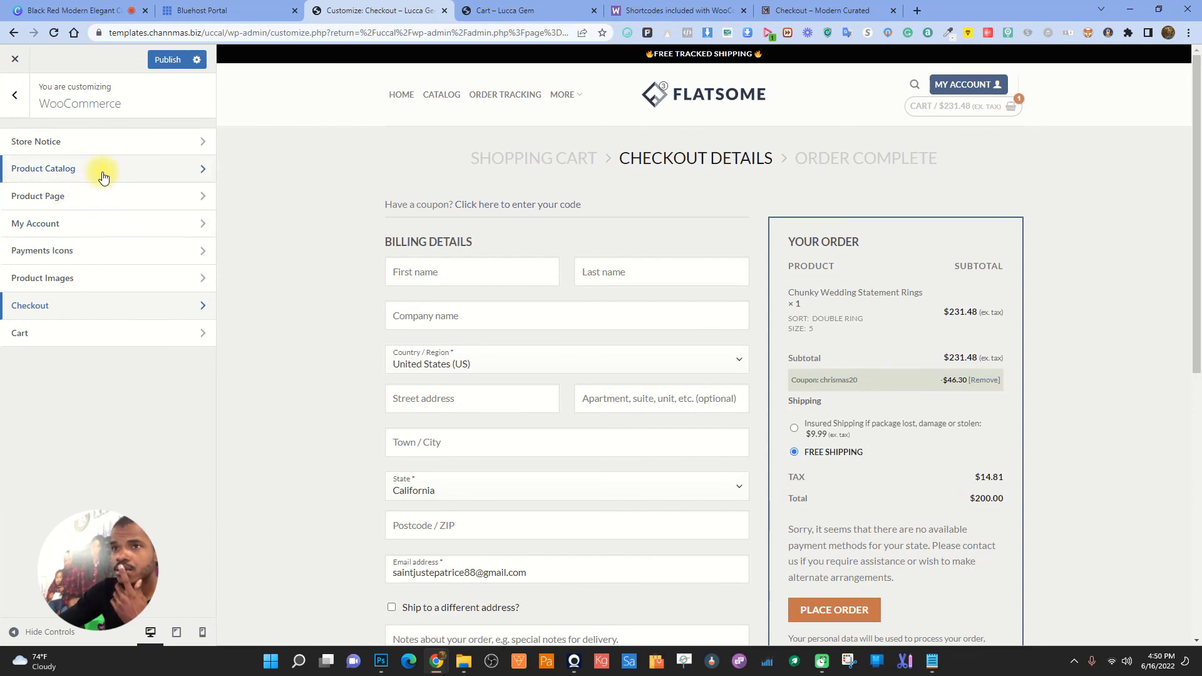
# - In Cart options, enable auto-update on quantity change and step numbers 1–3, then publish
pyautogui.click(55, 333)
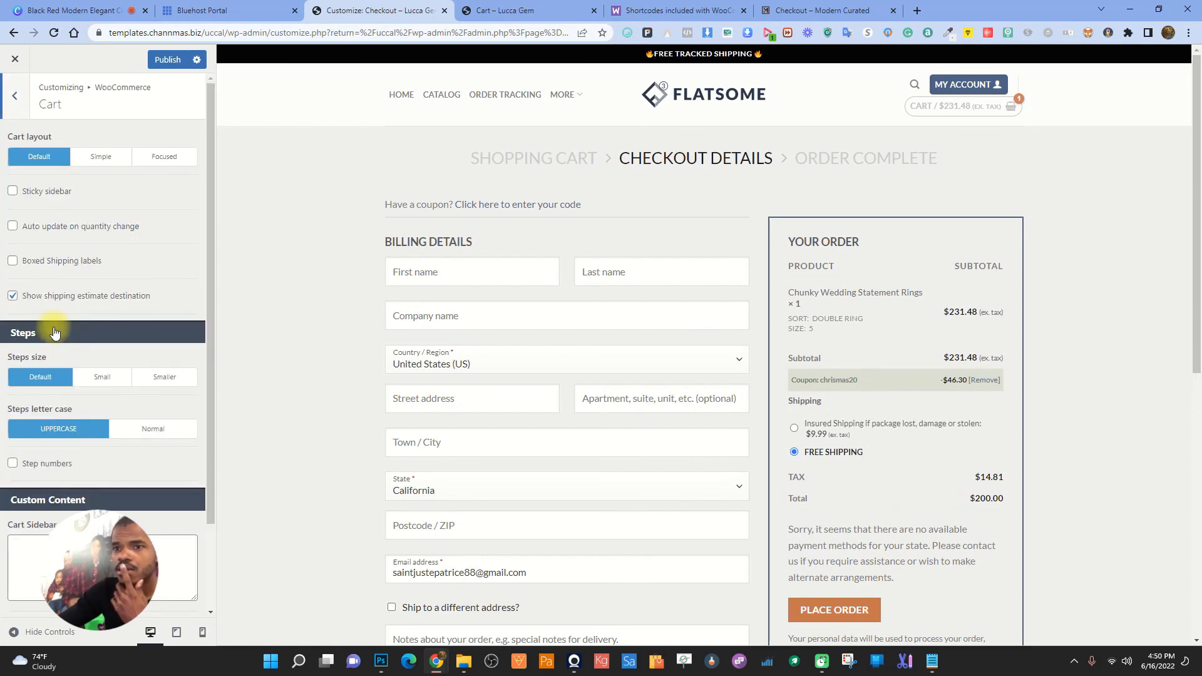
pyautogui.scroll(-2, 91, 261)
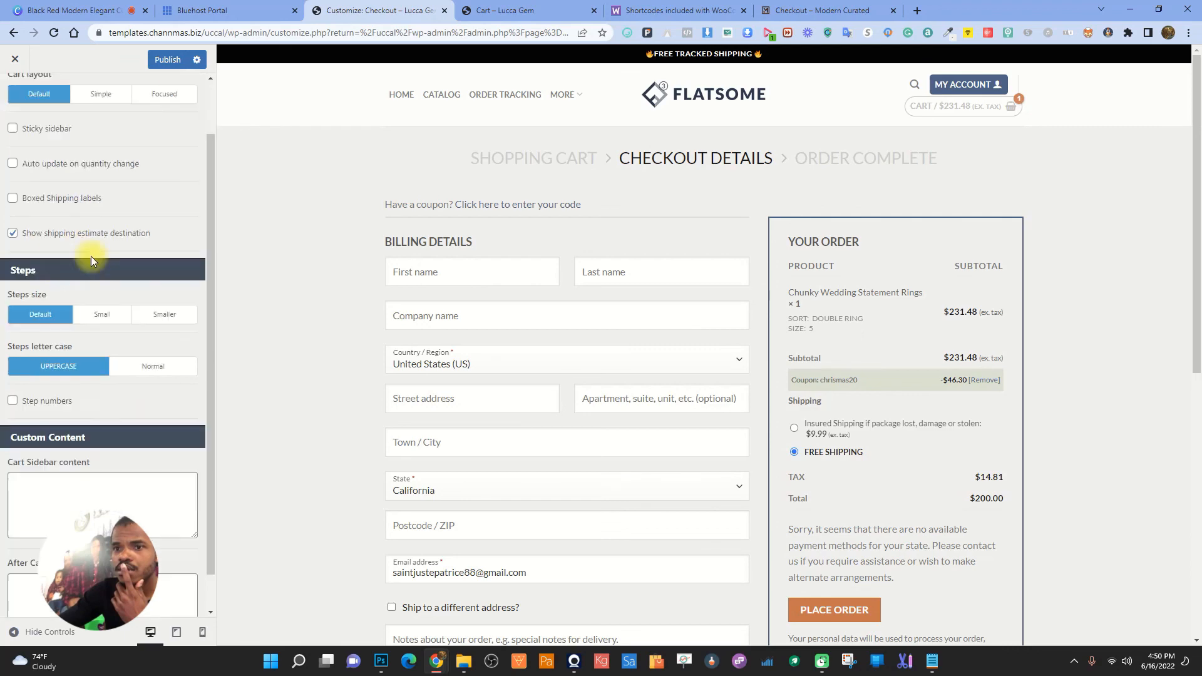
pyautogui.scroll(2, 92, 263)
pyautogui.click(13, 226)
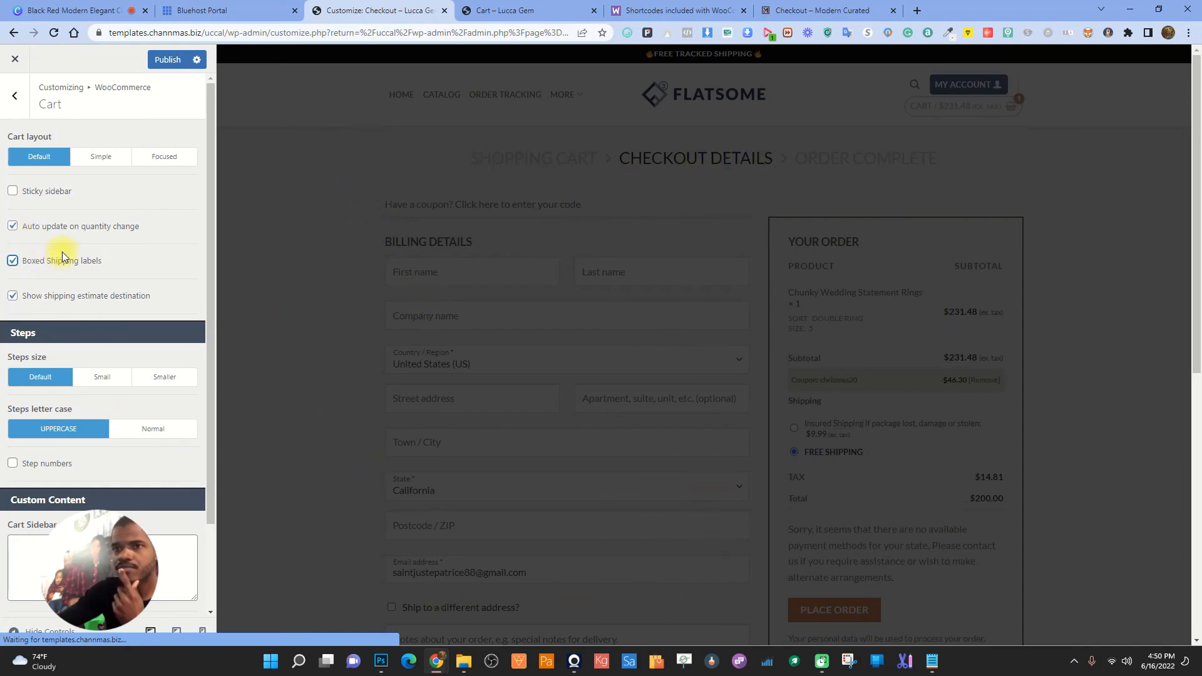
pyautogui.scroll(-2, 73, 247)
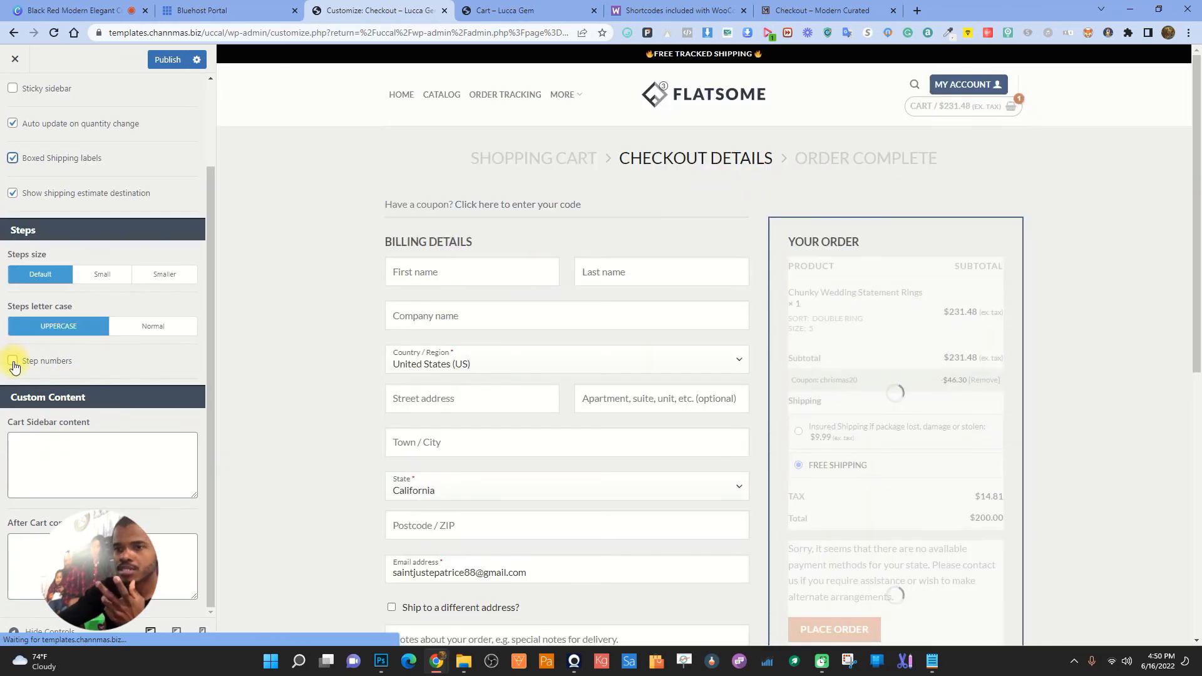
pyautogui.click(13, 363)
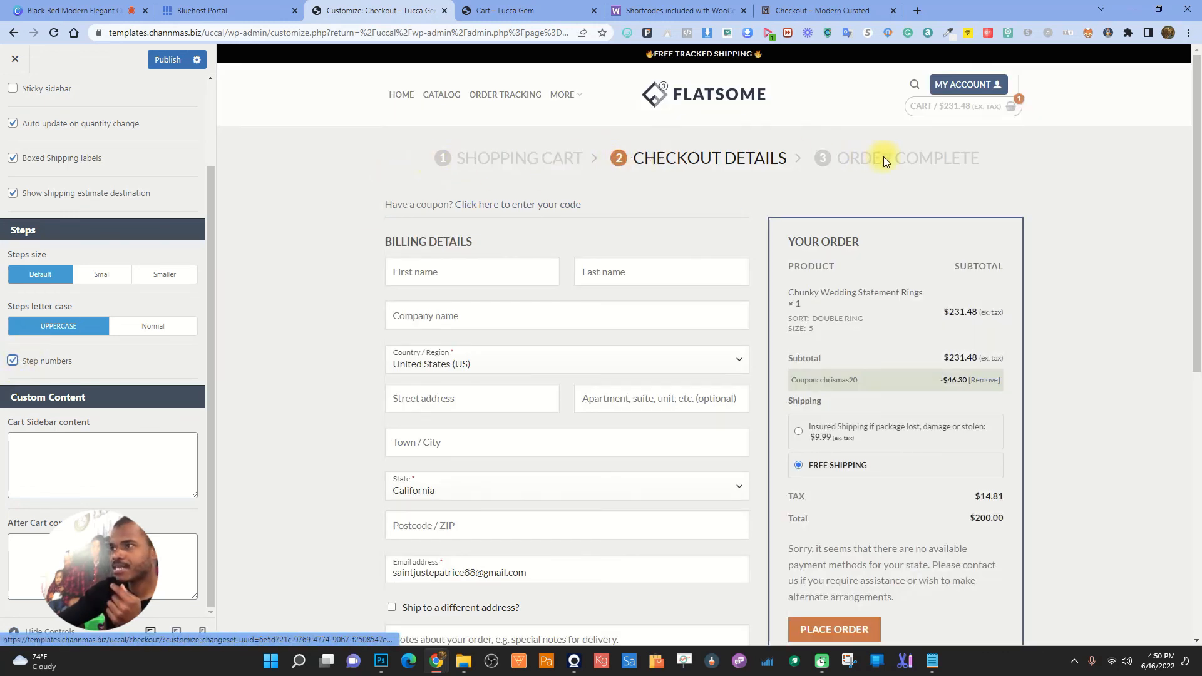
pyautogui.click(167, 59)
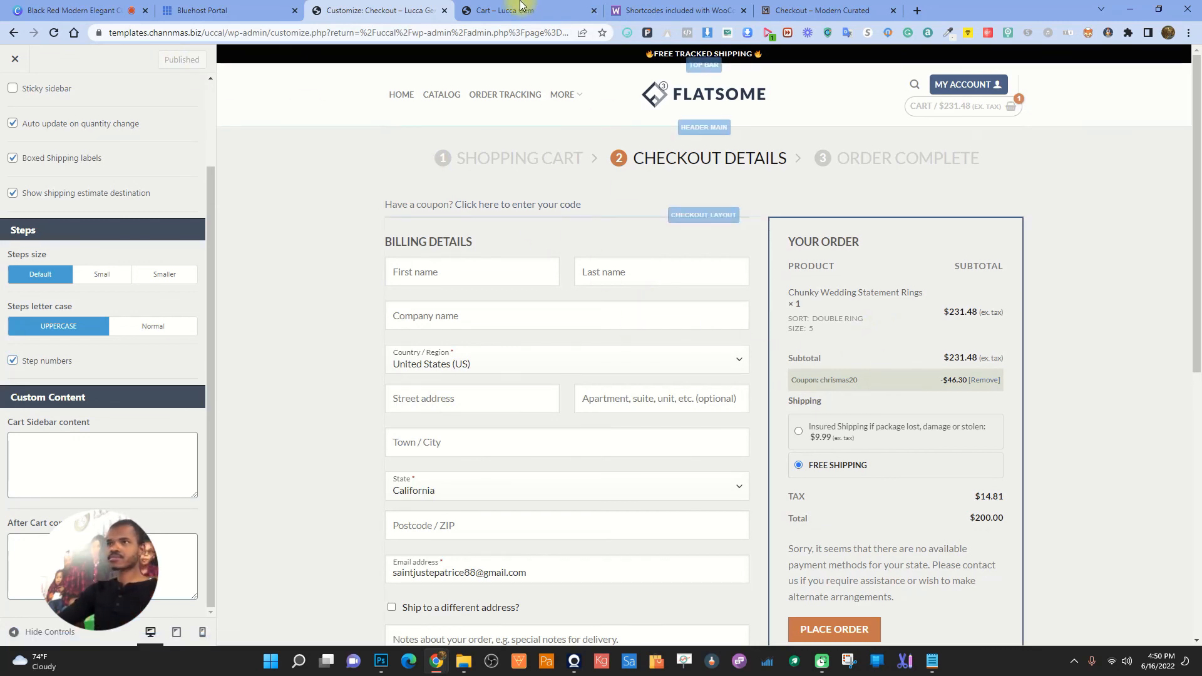
# - Review the numbered steps shown on the live shopping cart page
pyautogui.hotkey('ctrl', 'Tab')
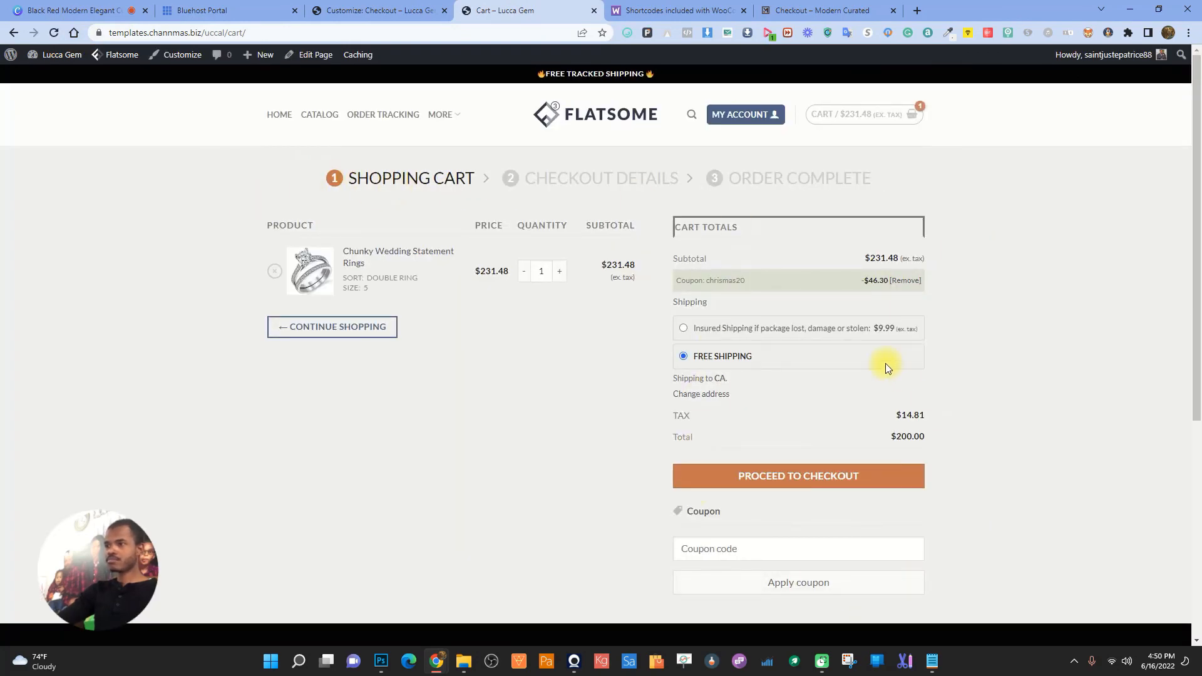
pyautogui.scroll(-2, 885, 363)
pyautogui.scroll(2, 886, 364)
pyautogui.scroll(-4, 858, 389)
pyautogui.scroll(4, 857, 395)
# - Inspect the live checkout's numbered steps, then show the Module 4 title slide 'Etap pou kreye yon store online'
pyautogui.click(629, 173)
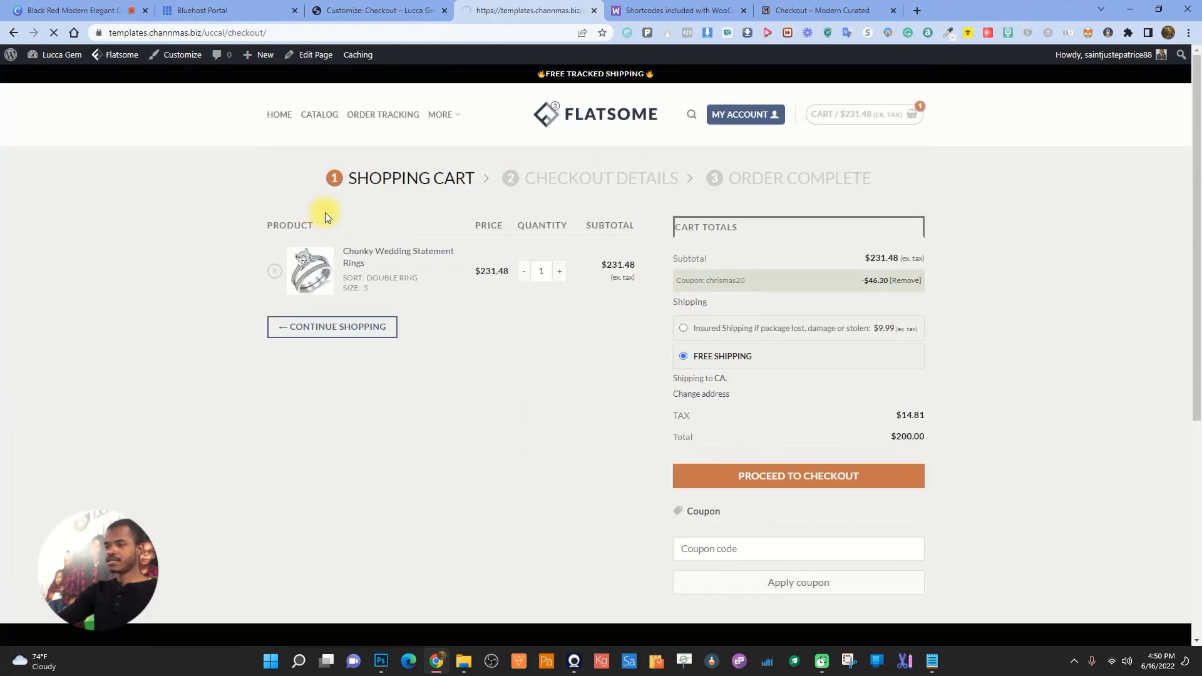
pyautogui.scroll(-4, 964, 321)
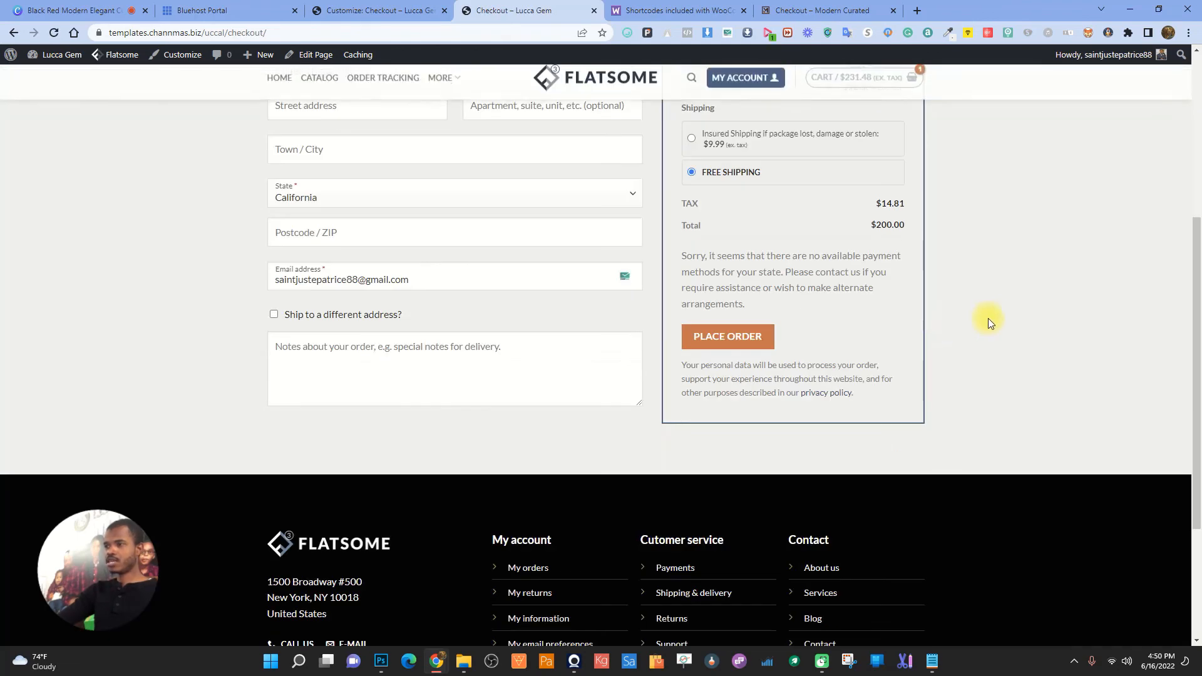
pyautogui.scroll(4, 999, 309)
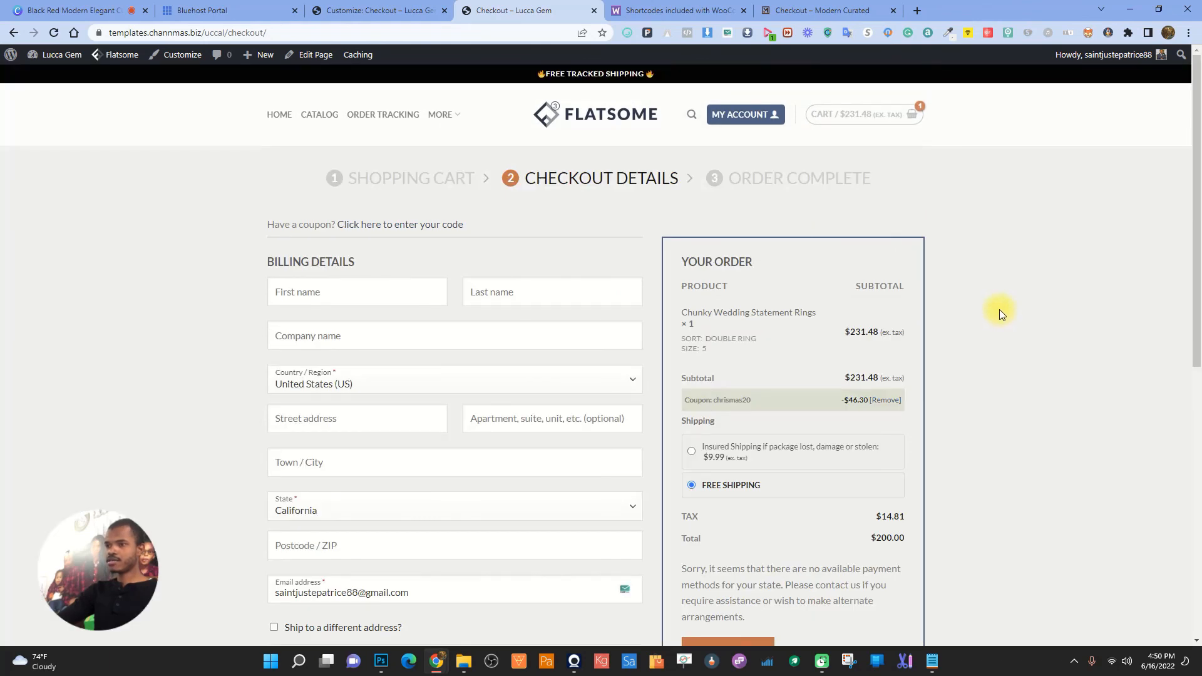
pyautogui.click(384, 10)
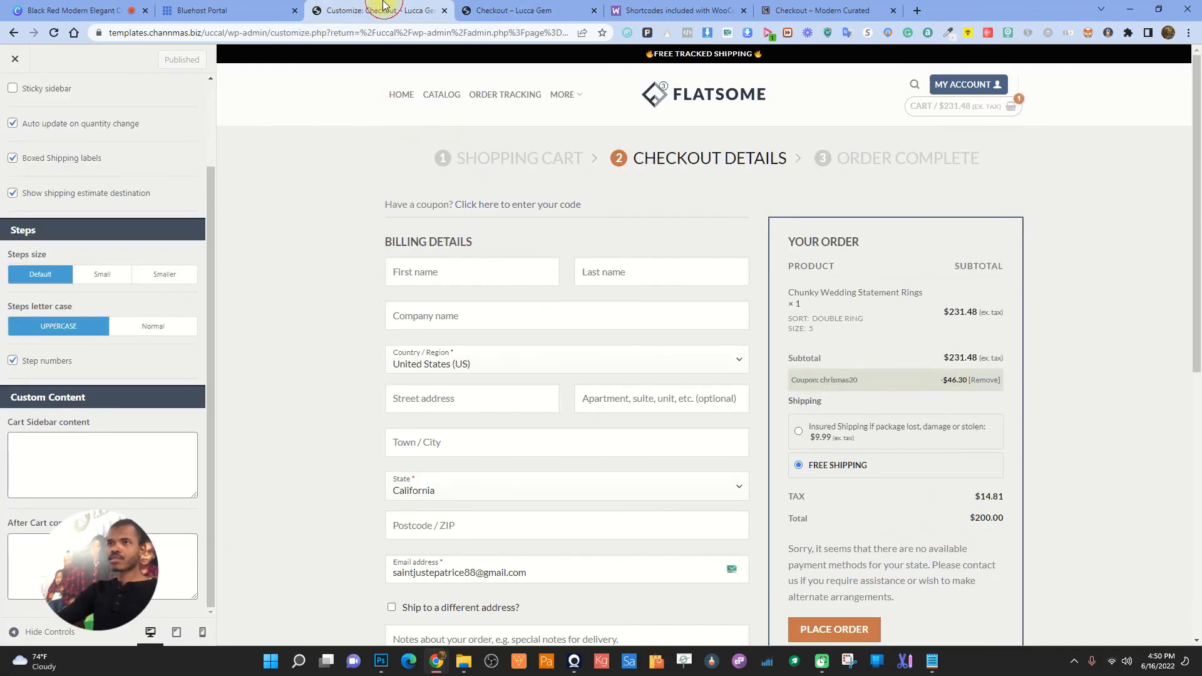
pyautogui.click(78, 10)
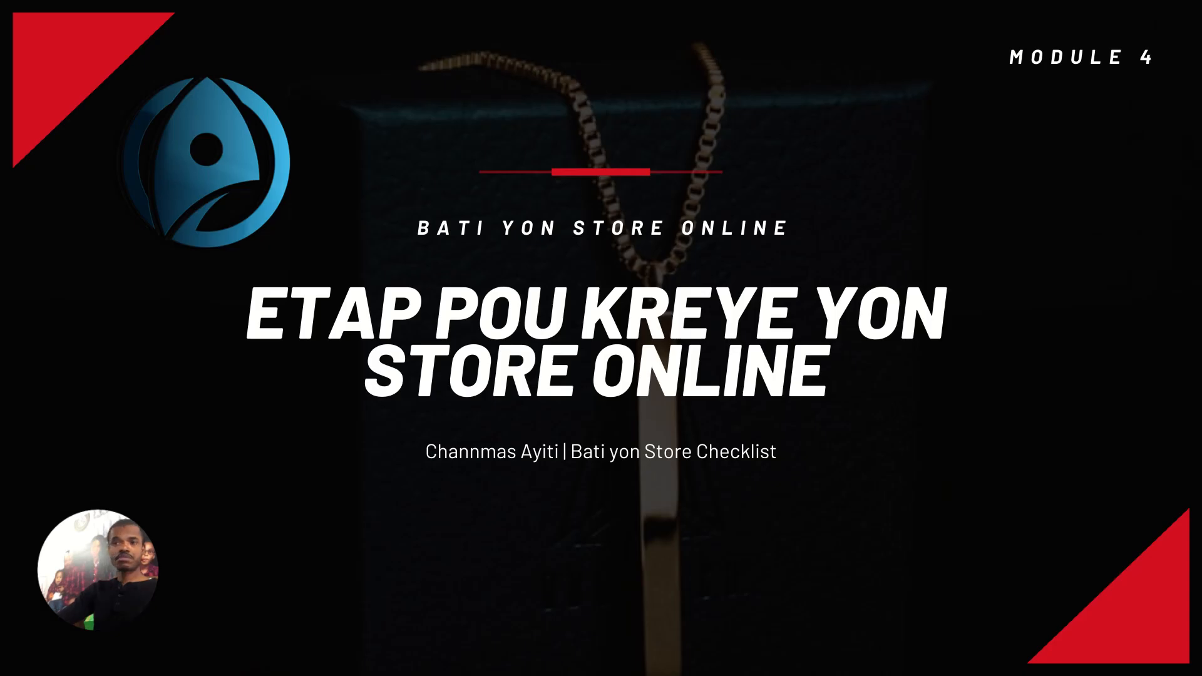